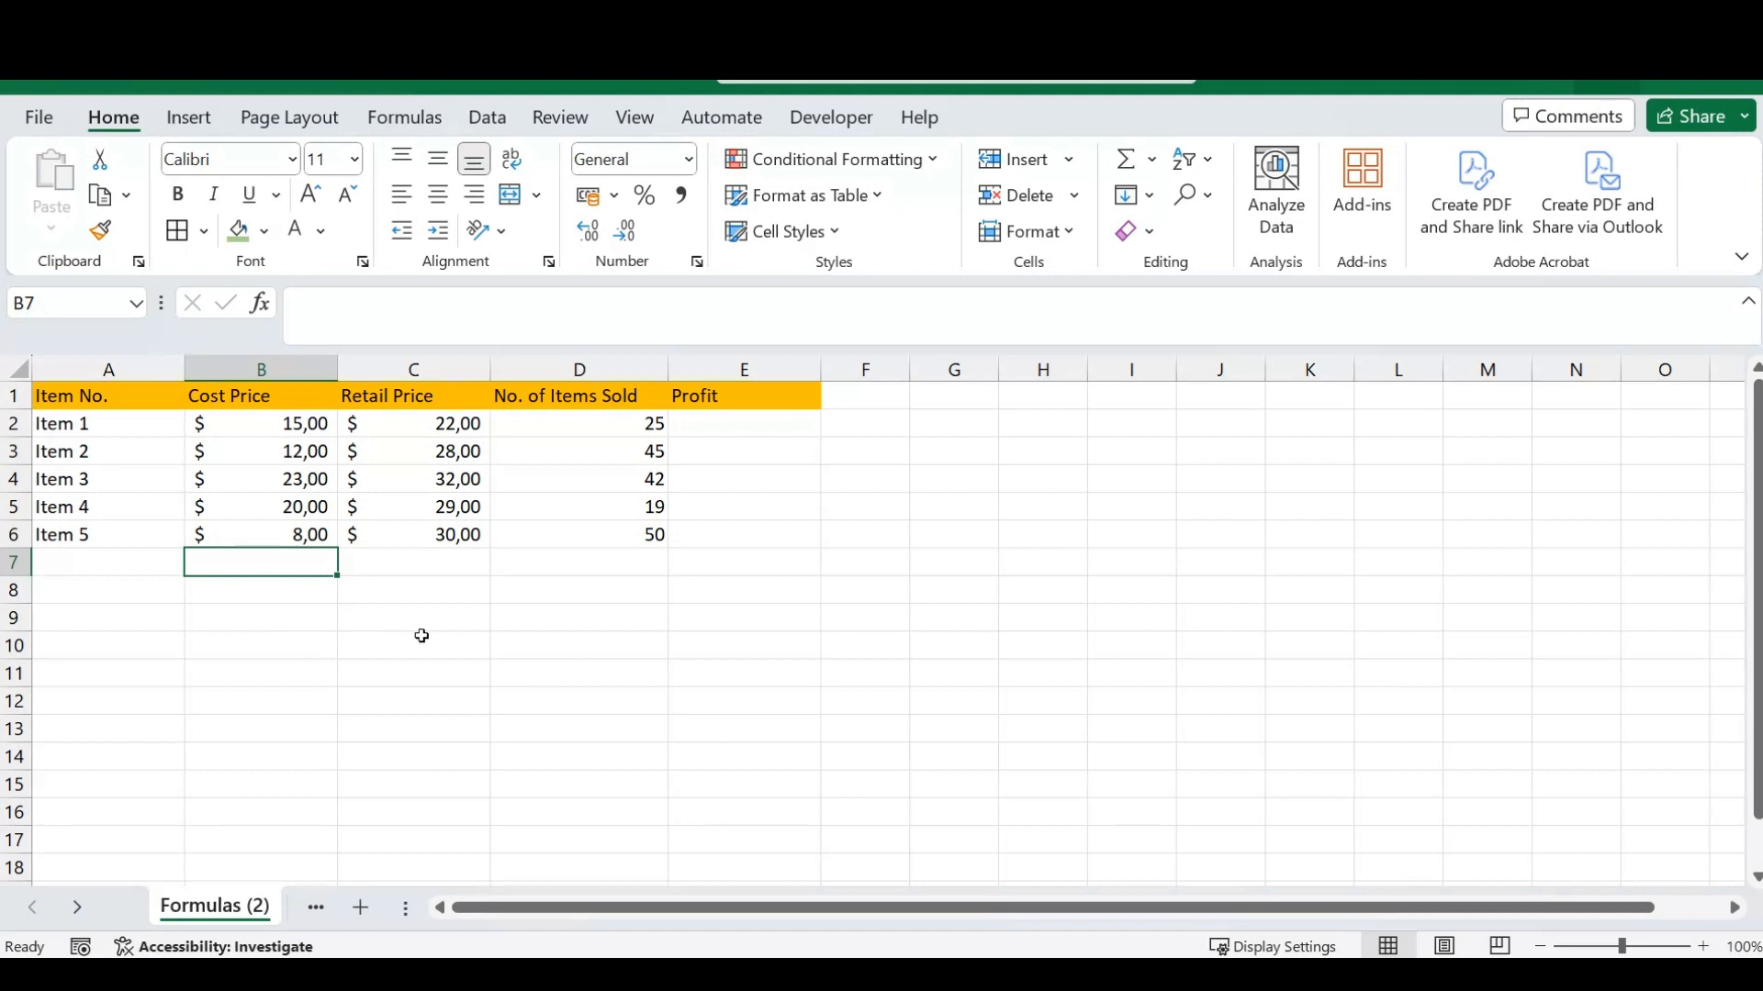
pyautogui.click(292, 595)
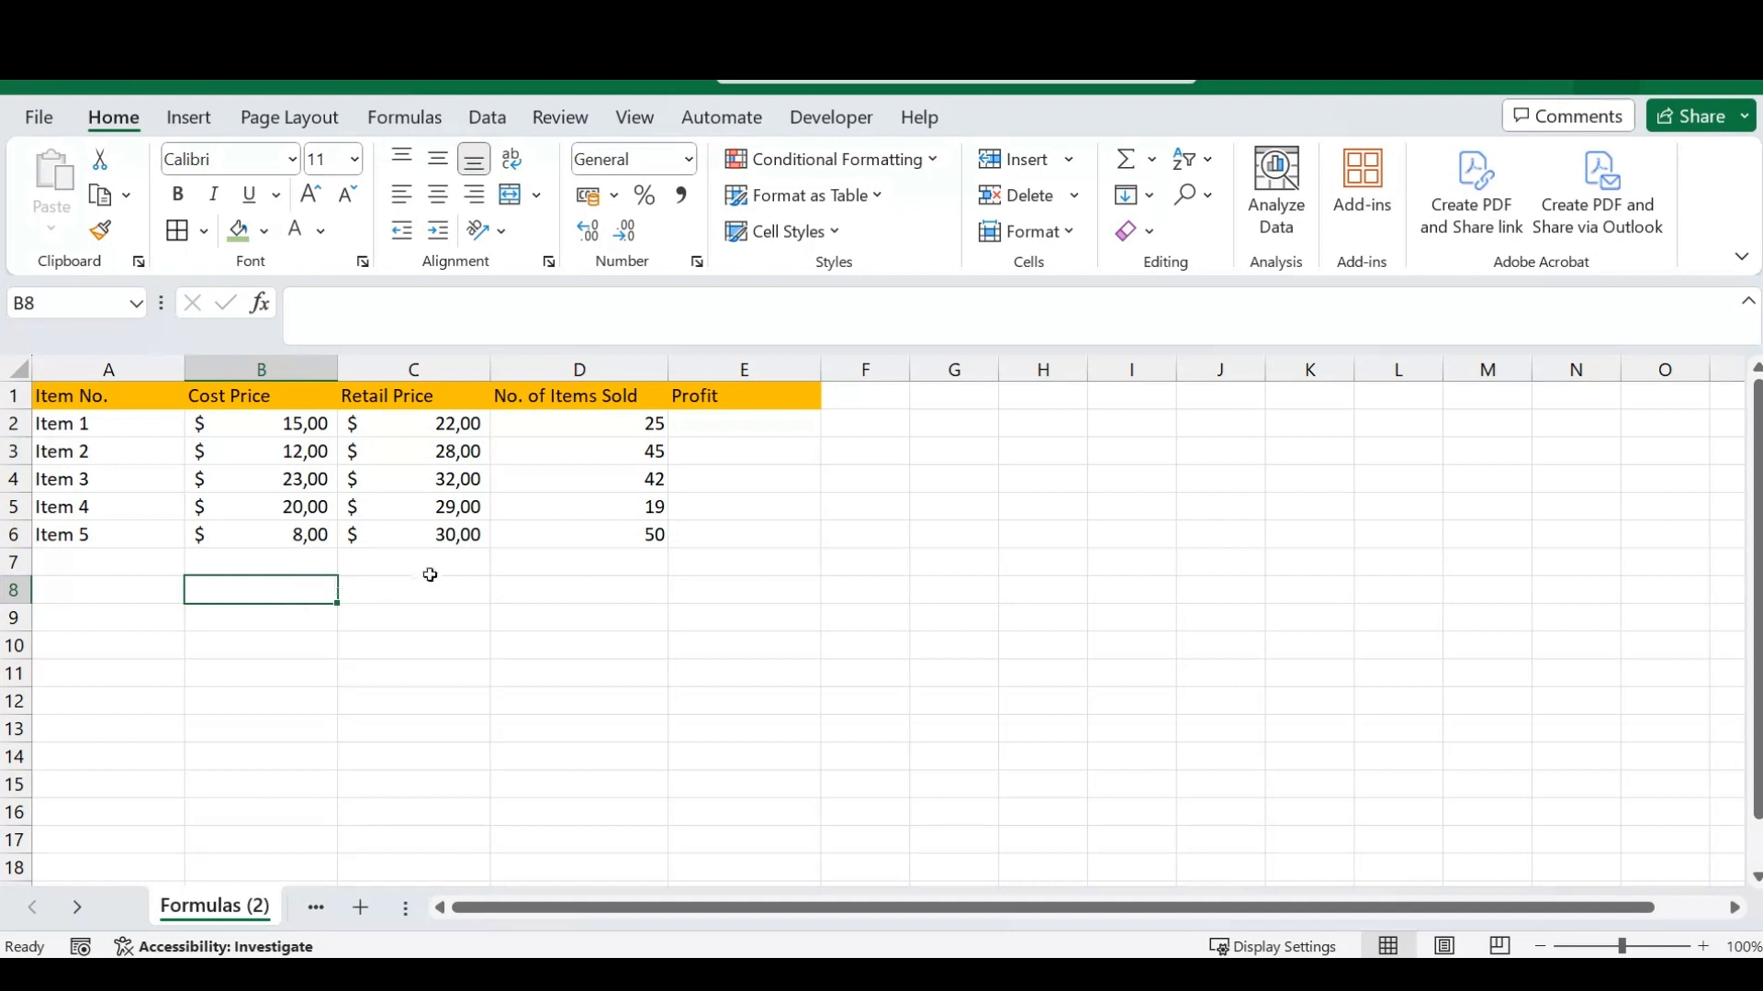
pyautogui.click(405, 594)
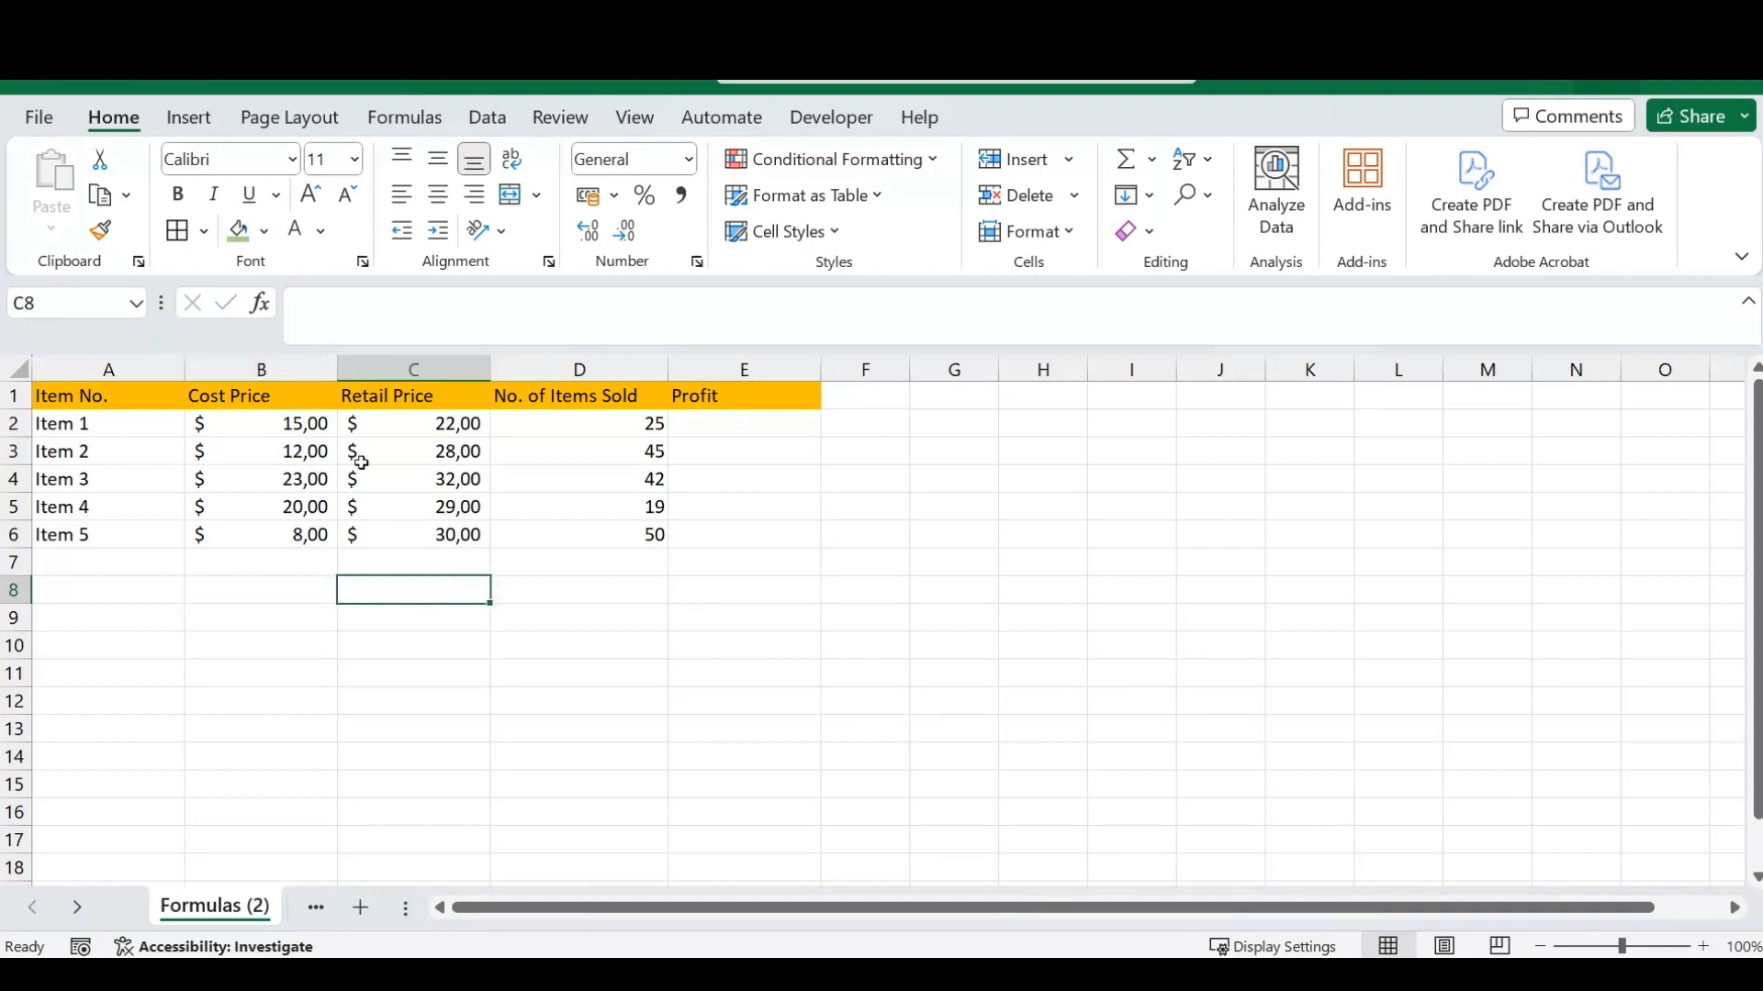
pyautogui.click(279, 576)
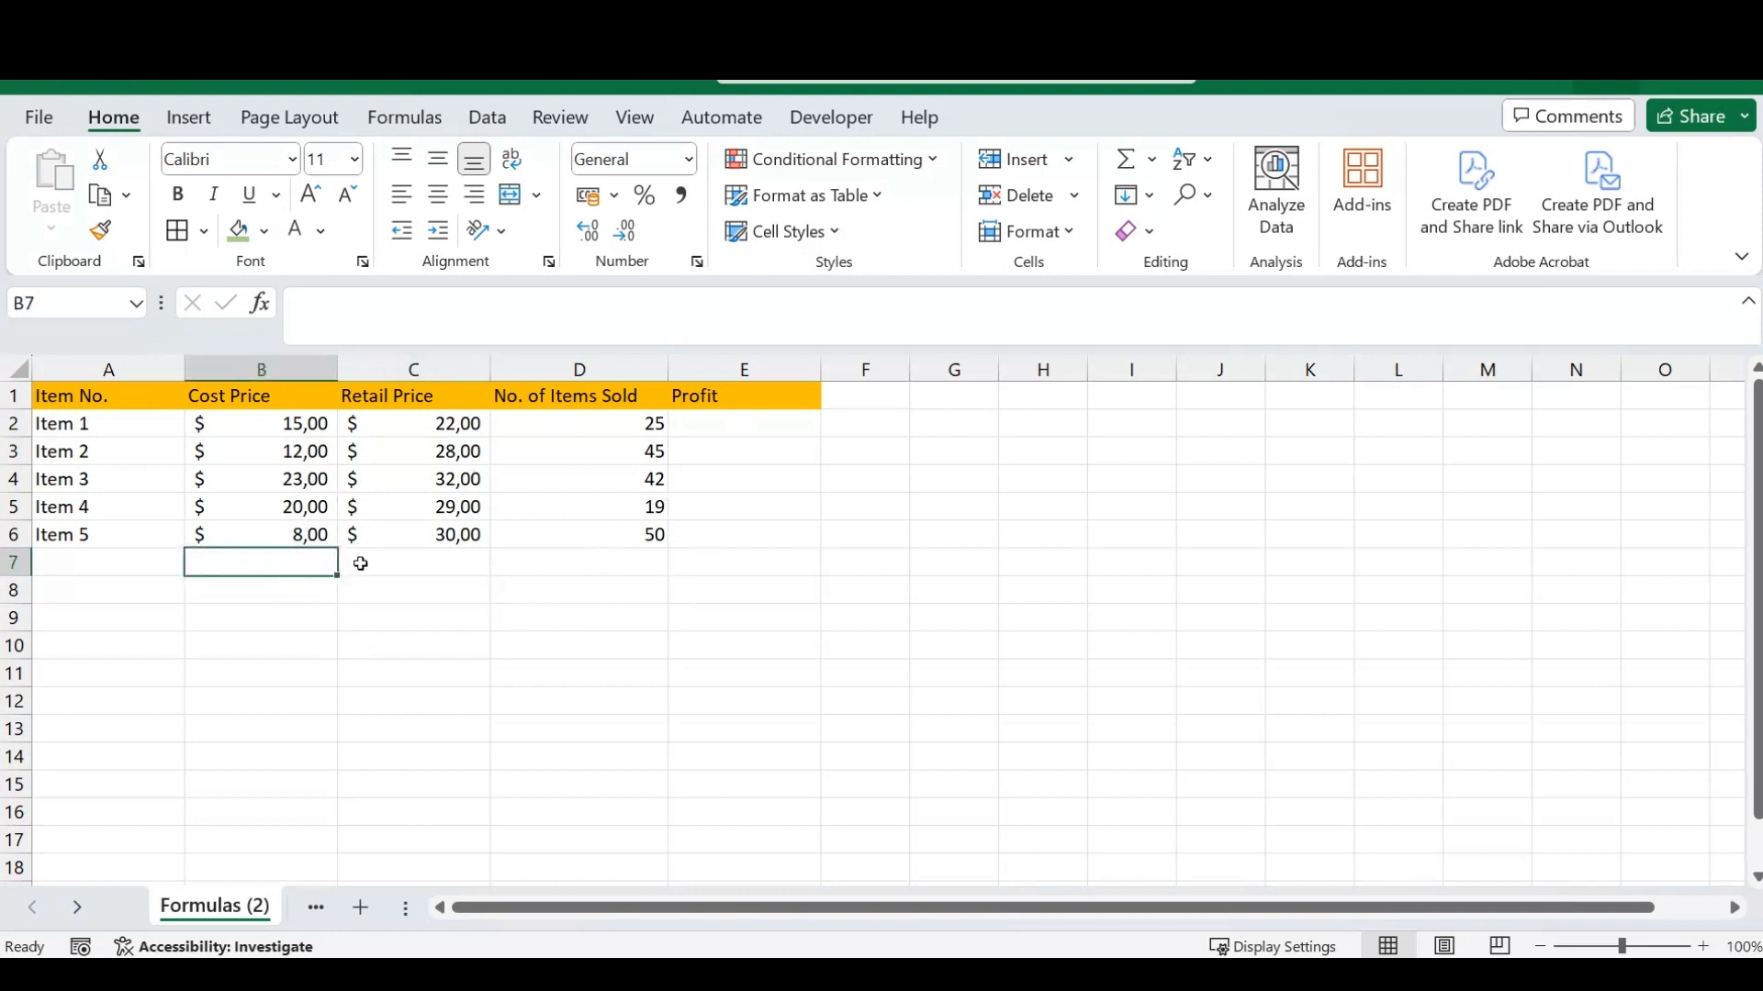
# - Try a plain cell-reference formula, =D2, in the Profit cell for Item 1, and remove it again
pyautogui.click(762, 430)
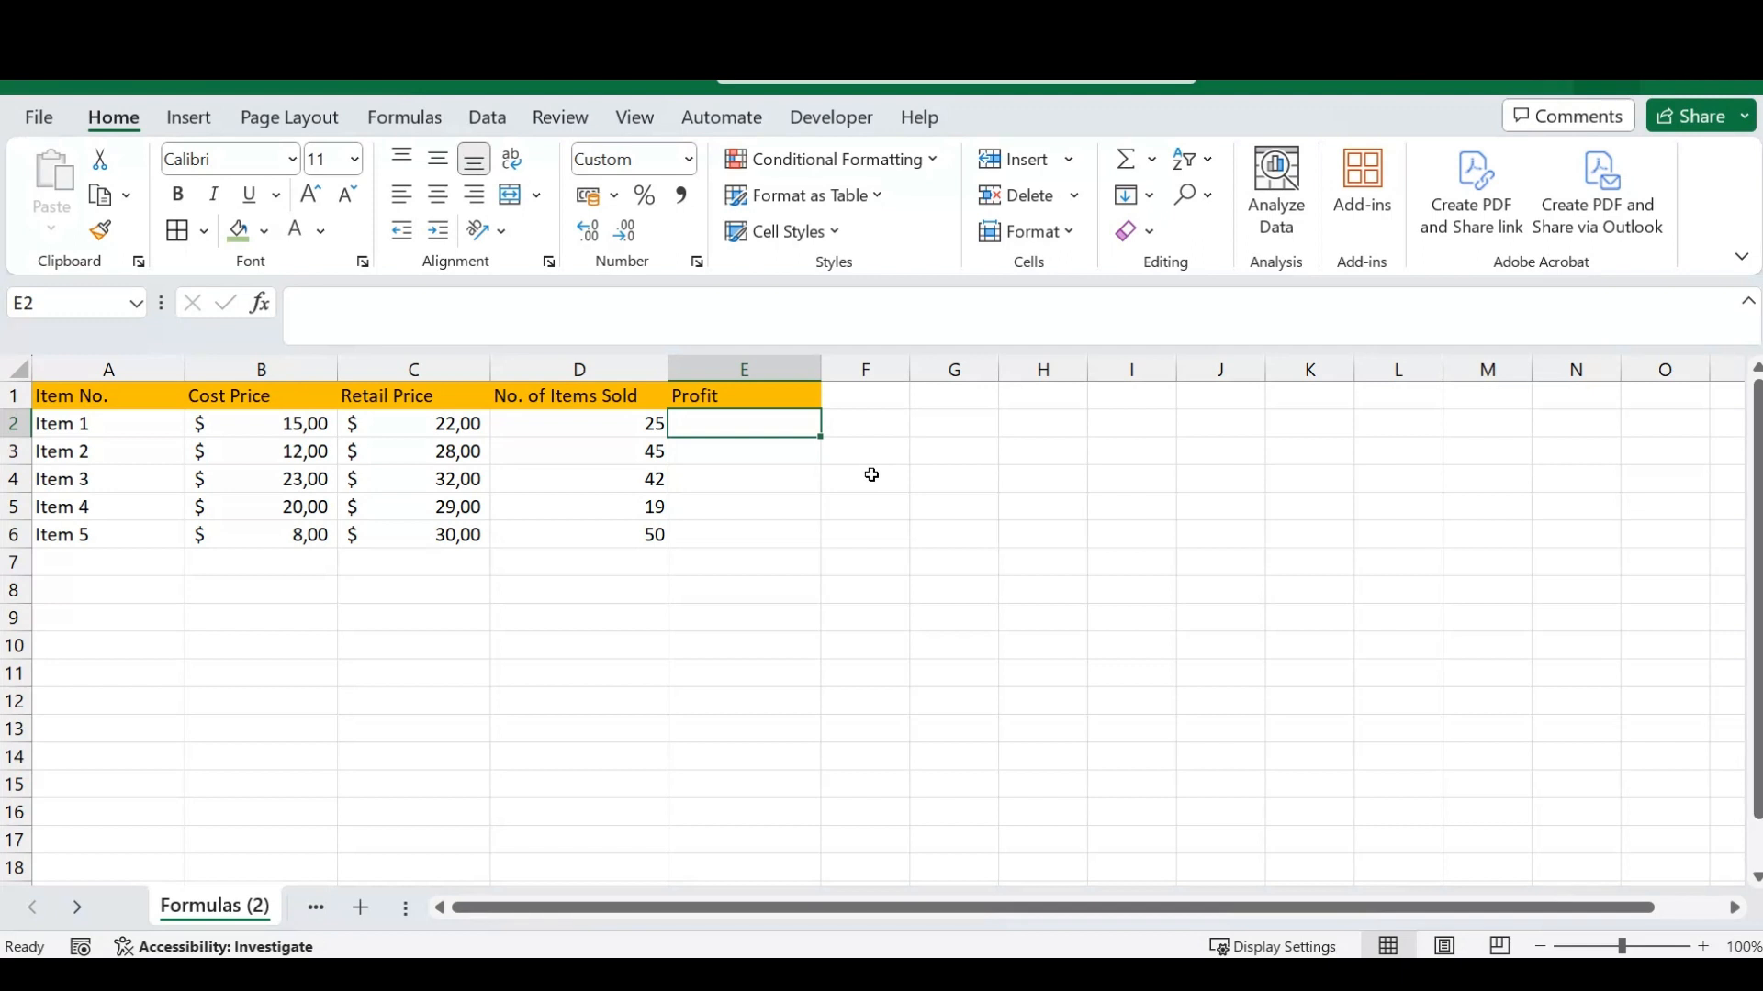
pyautogui.write('=')
pyautogui.press('Left')
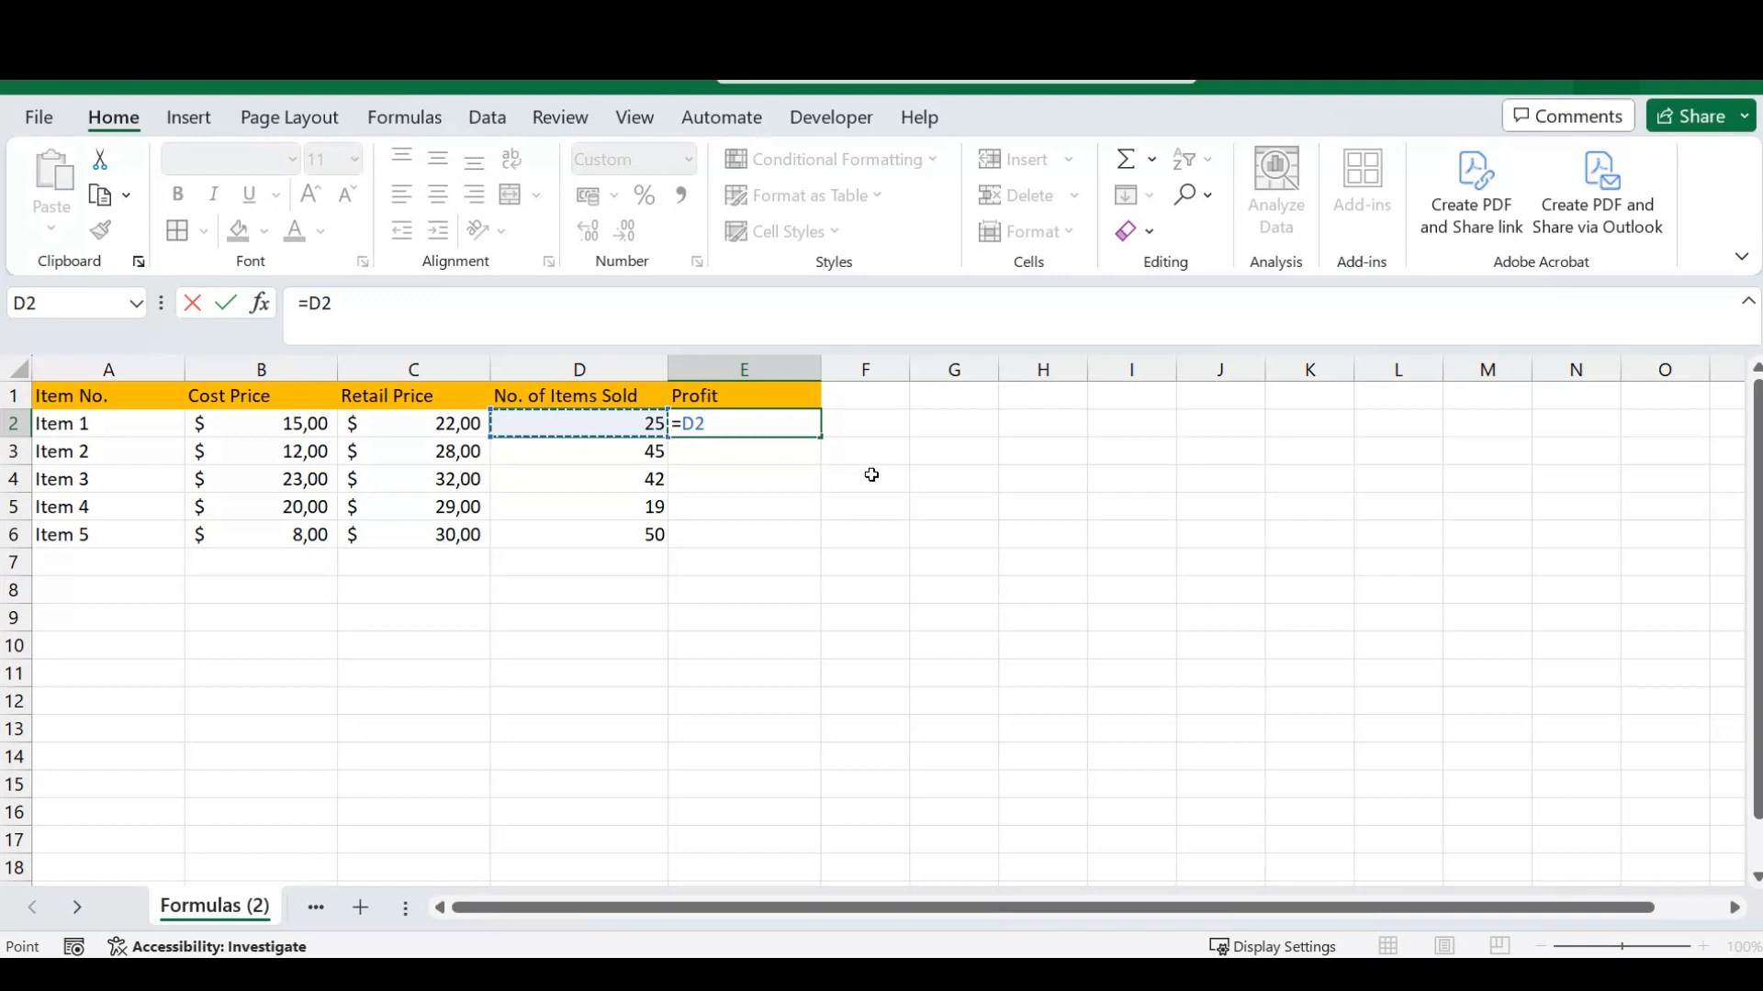
pyautogui.press('Return')
pyautogui.press('Up')
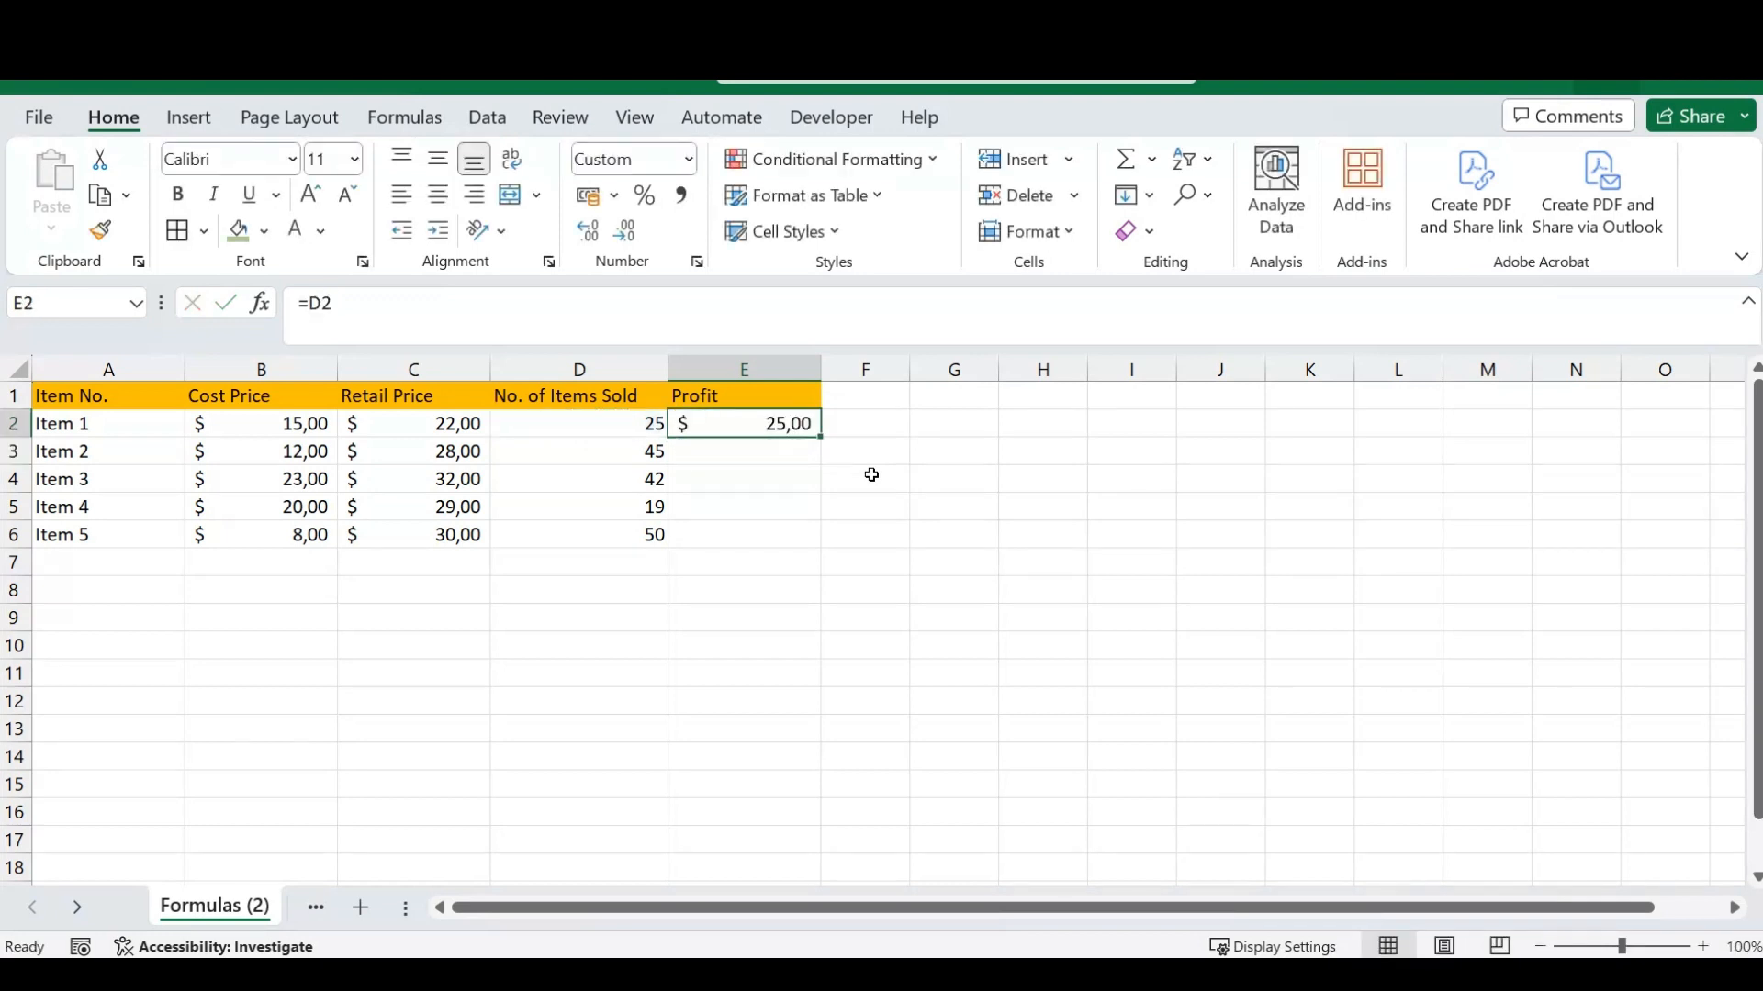
pyautogui.click(344, 312)
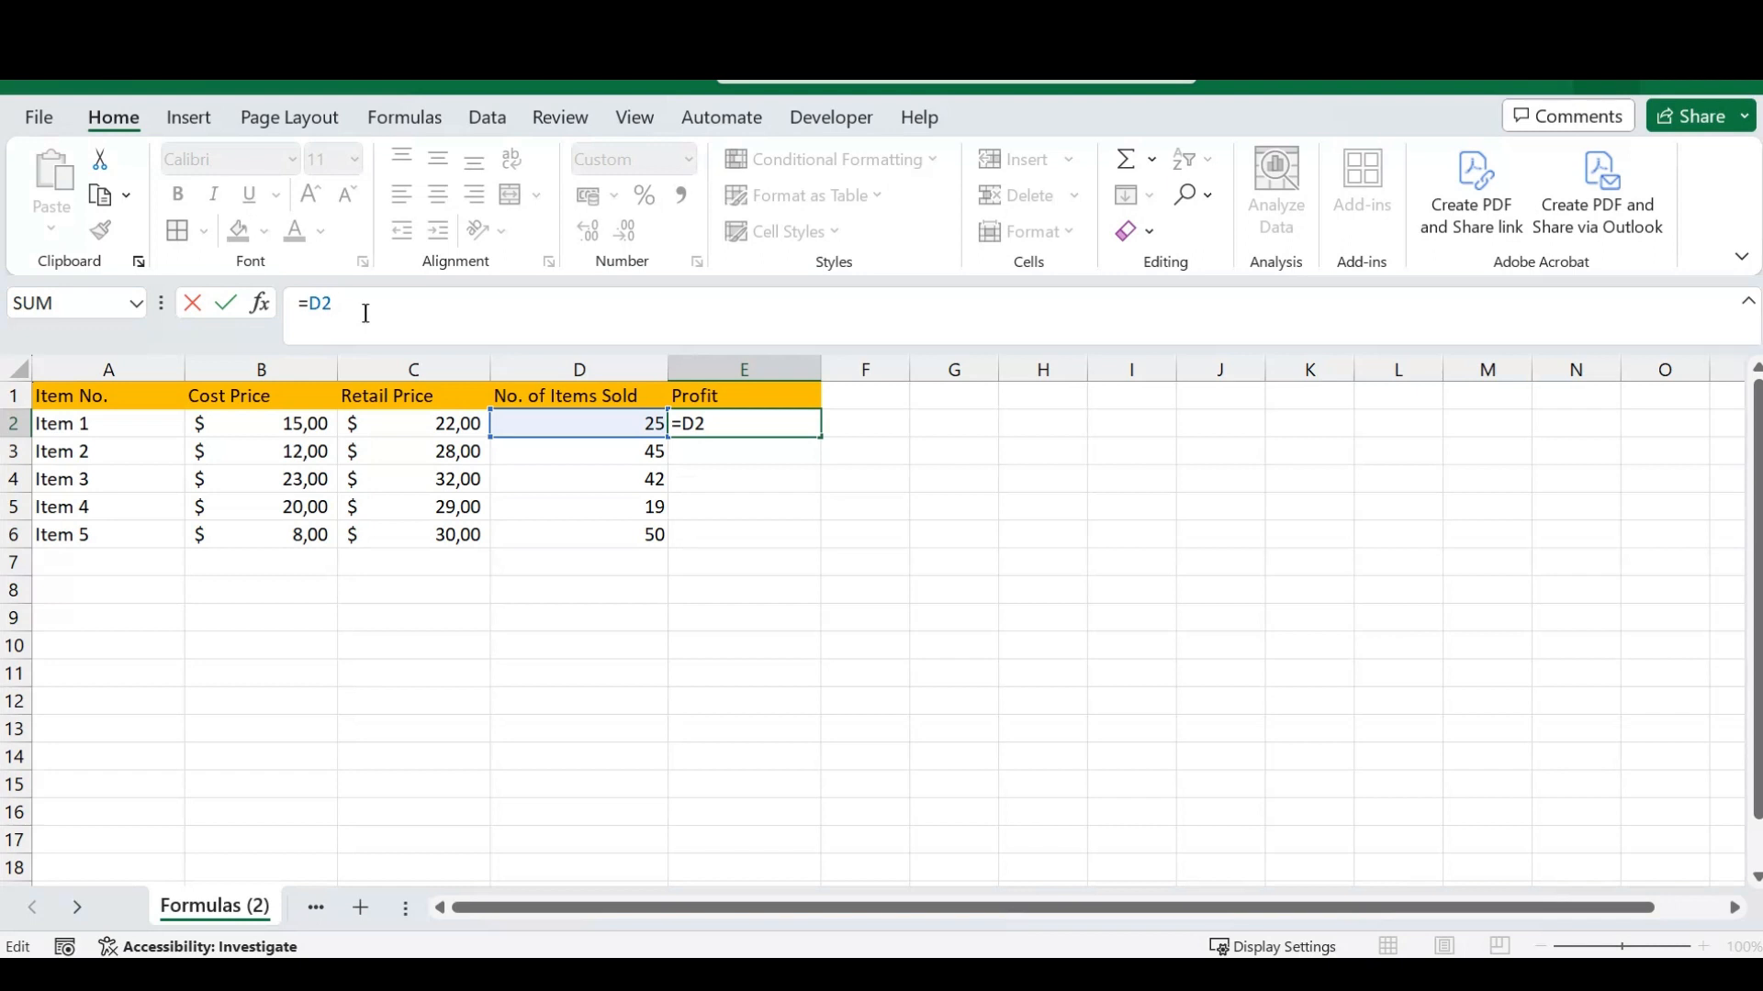
pyautogui.press('Escape')
pyautogui.press('Escape')
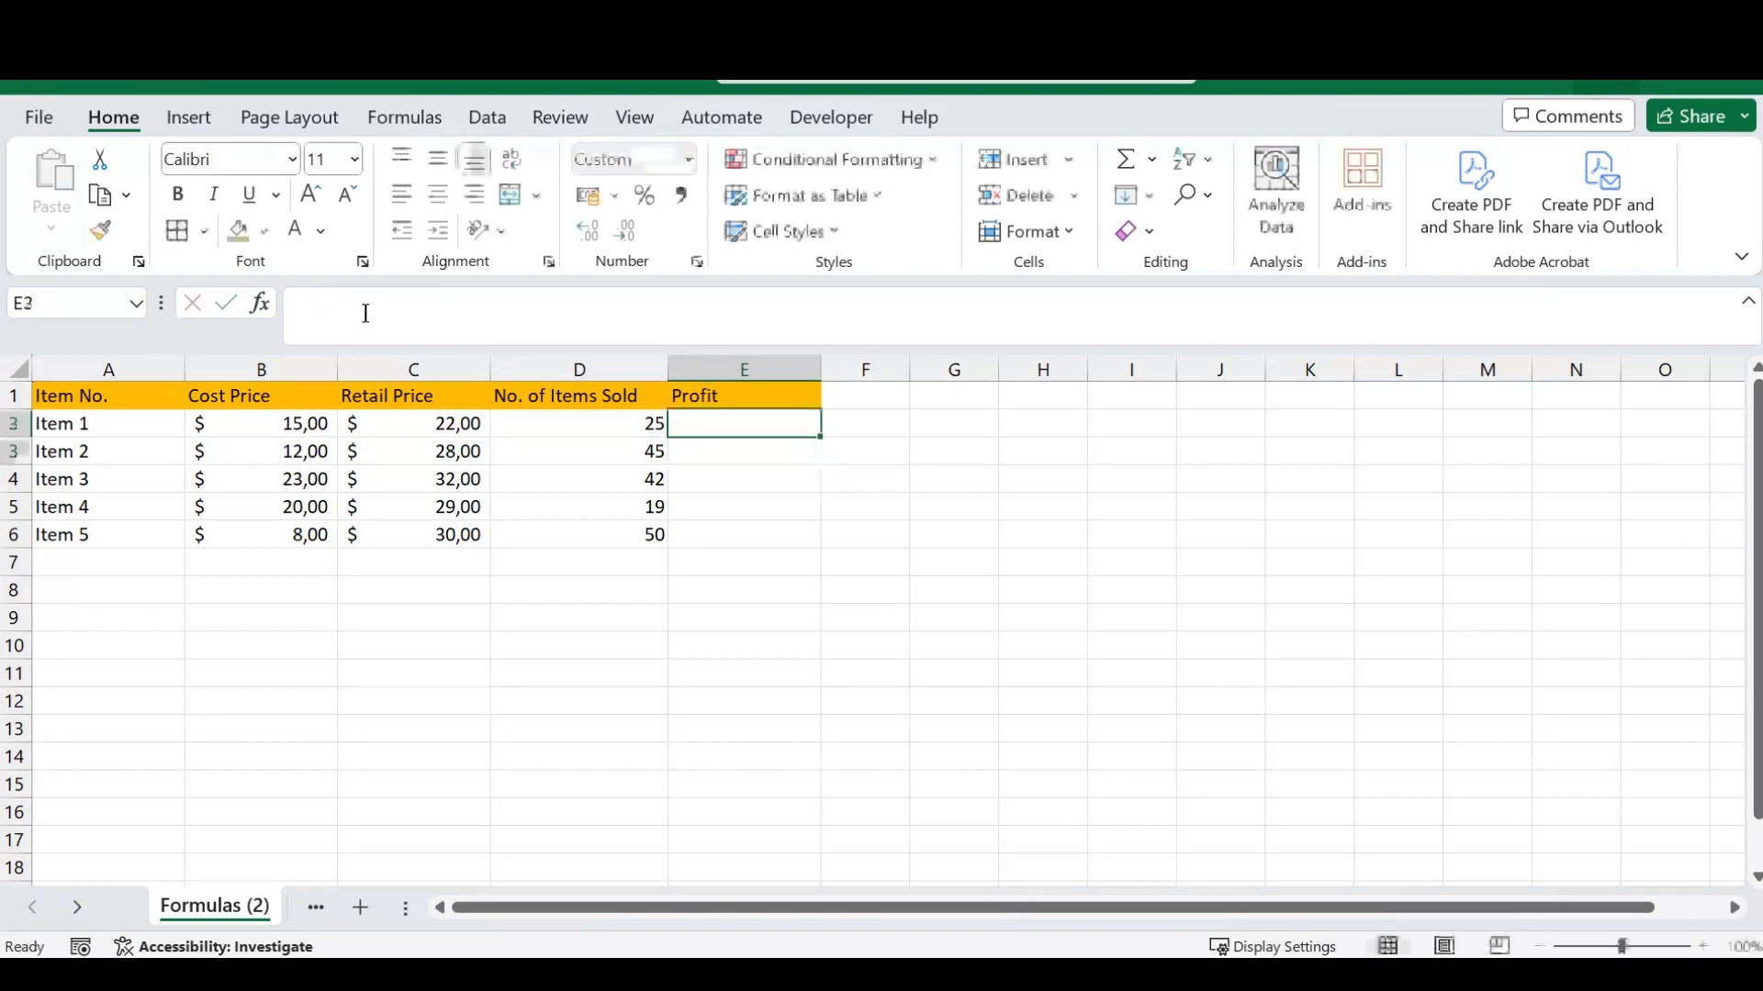
# - Convert the item data in A1:E6 into a table, using the first row as headers
pyautogui.moveTo(124, 392); pyautogui.dragTo(706, 533)
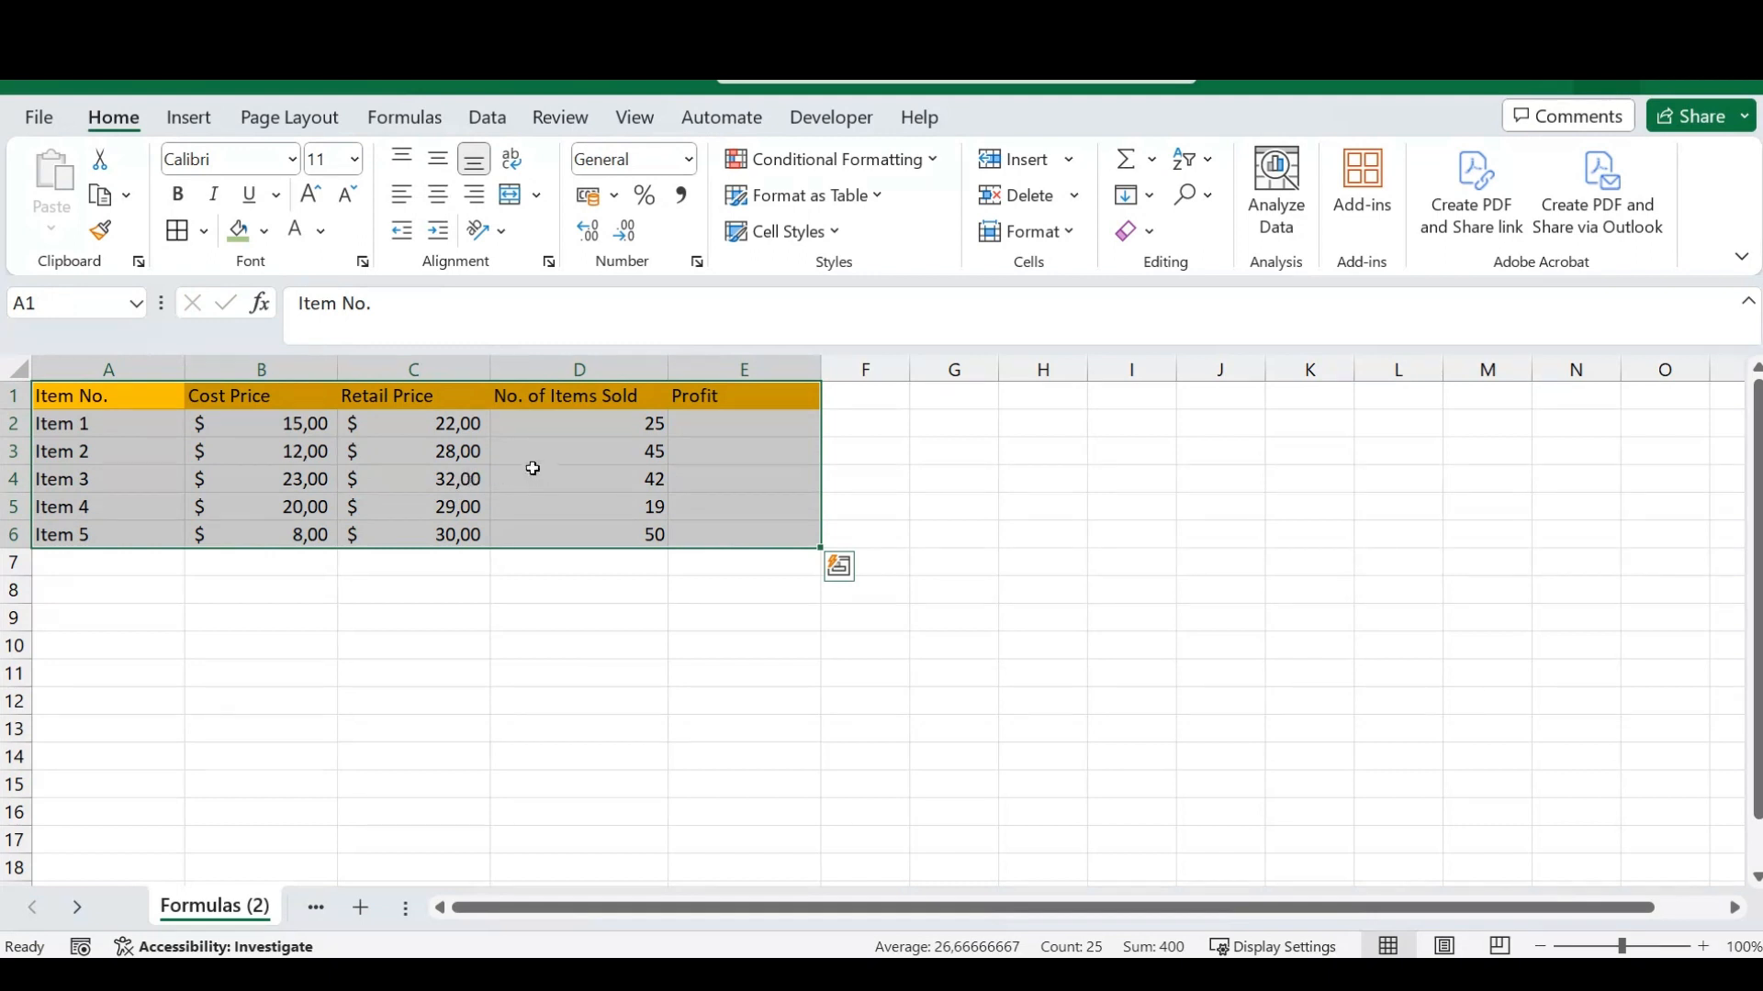
pyautogui.click(189, 121)
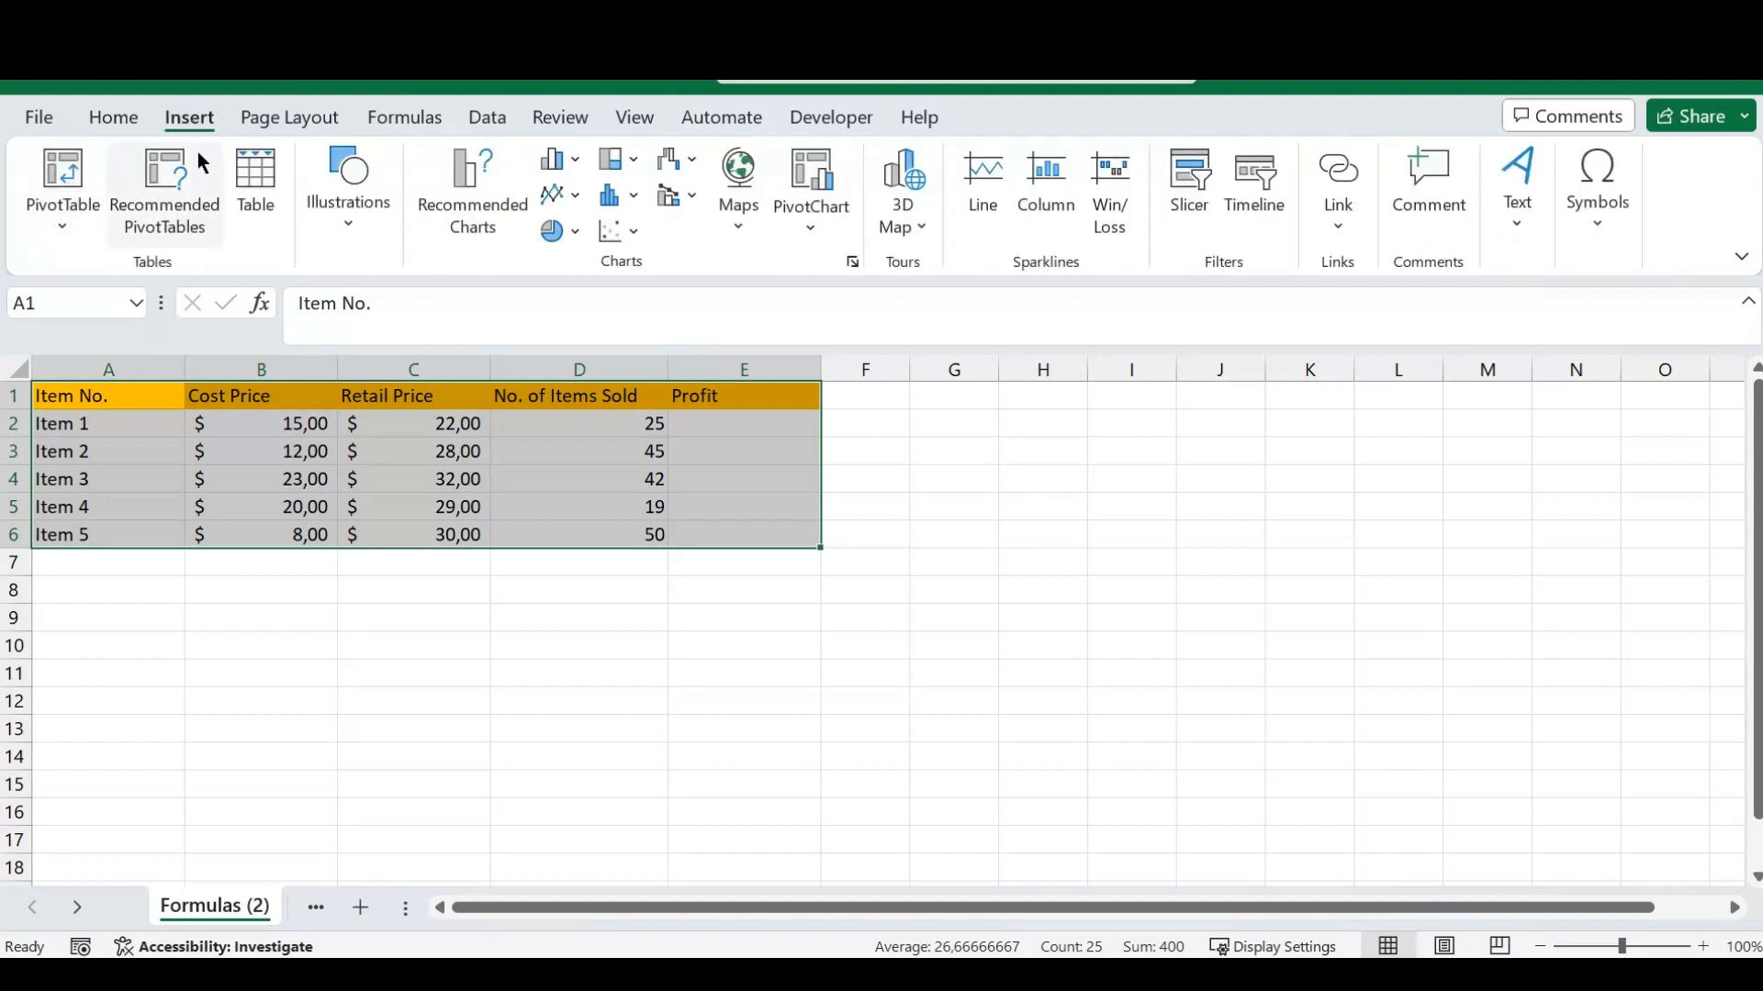
pyautogui.click(262, 178)
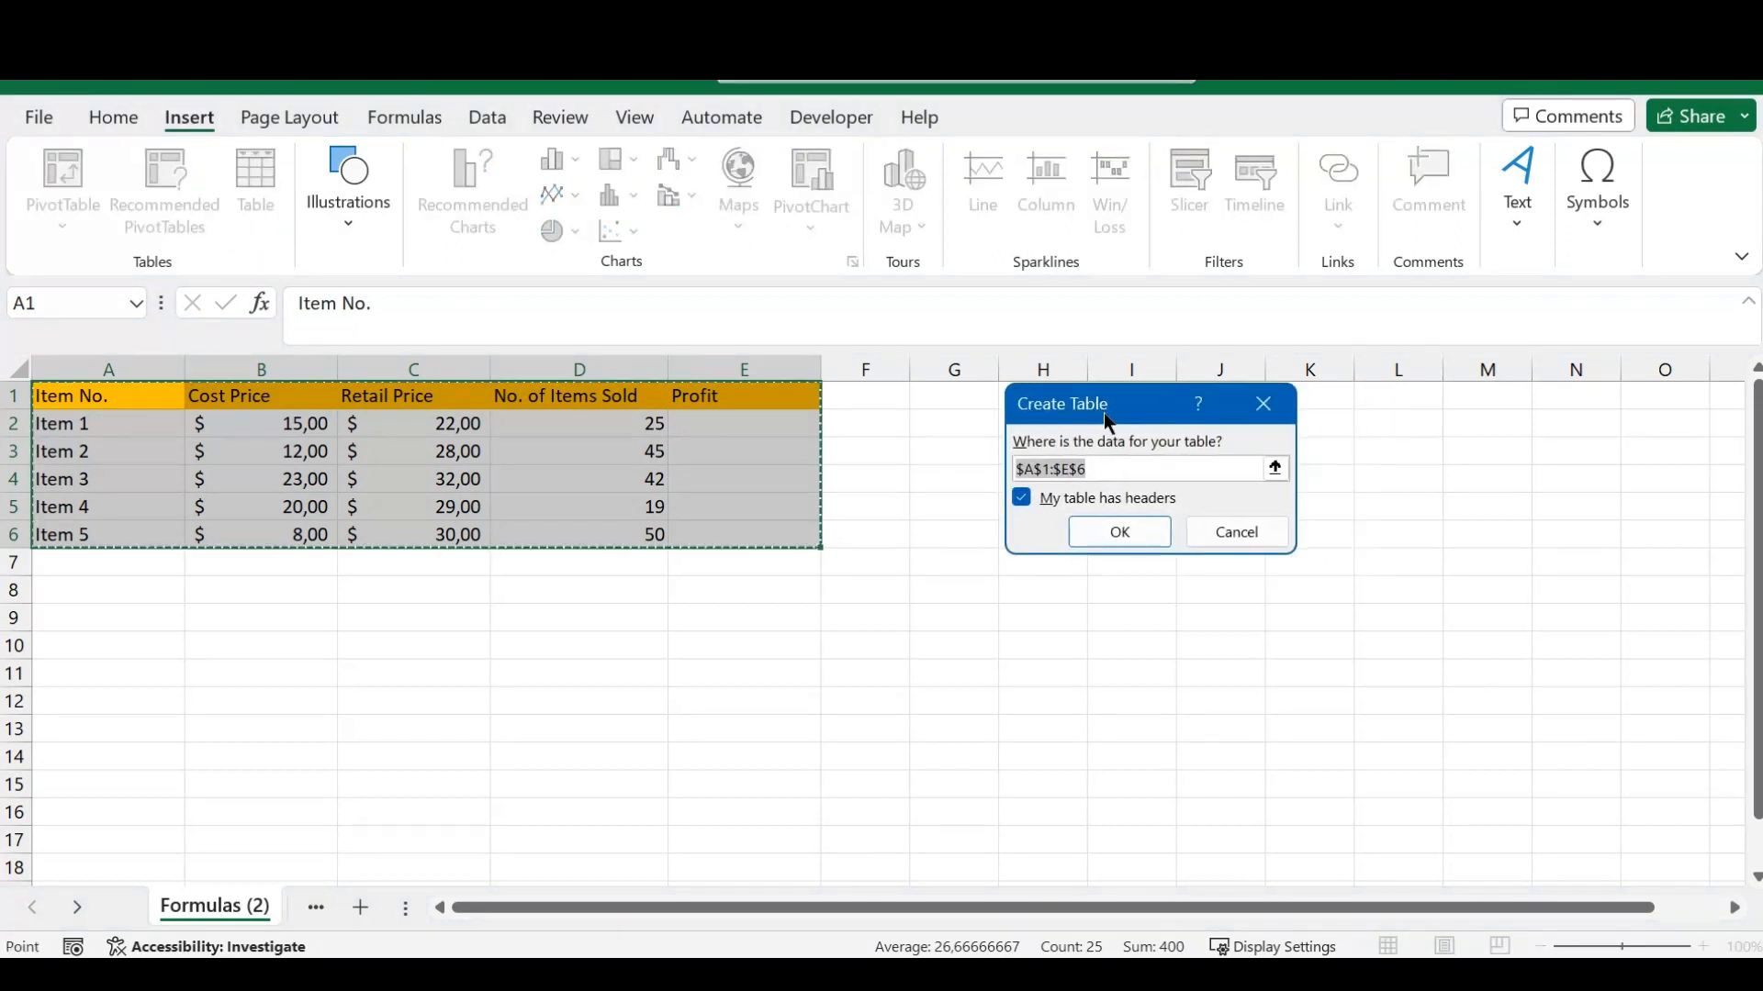
pyautogui.moveTo(1037, 425); pyautogui.dragTo(1028, 440)
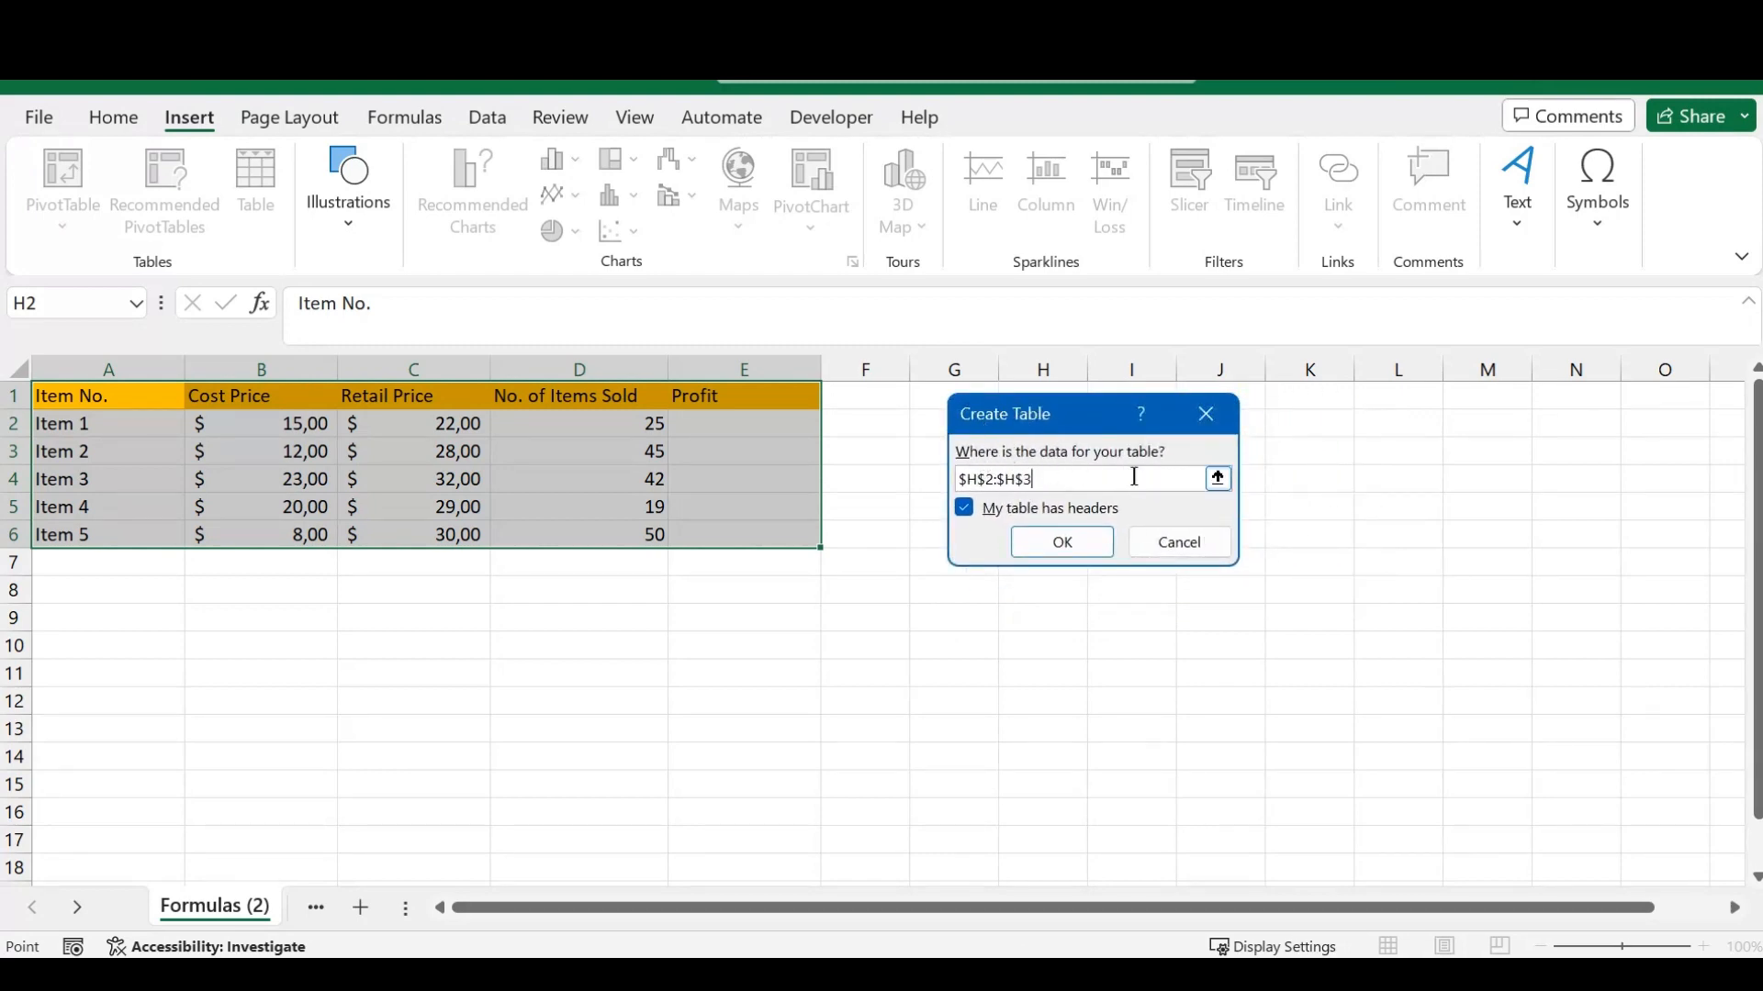
pyautogui.click(127, 395)
pyautogui.moveTo(126, 395); pyautogui.dragTo(700, 531)
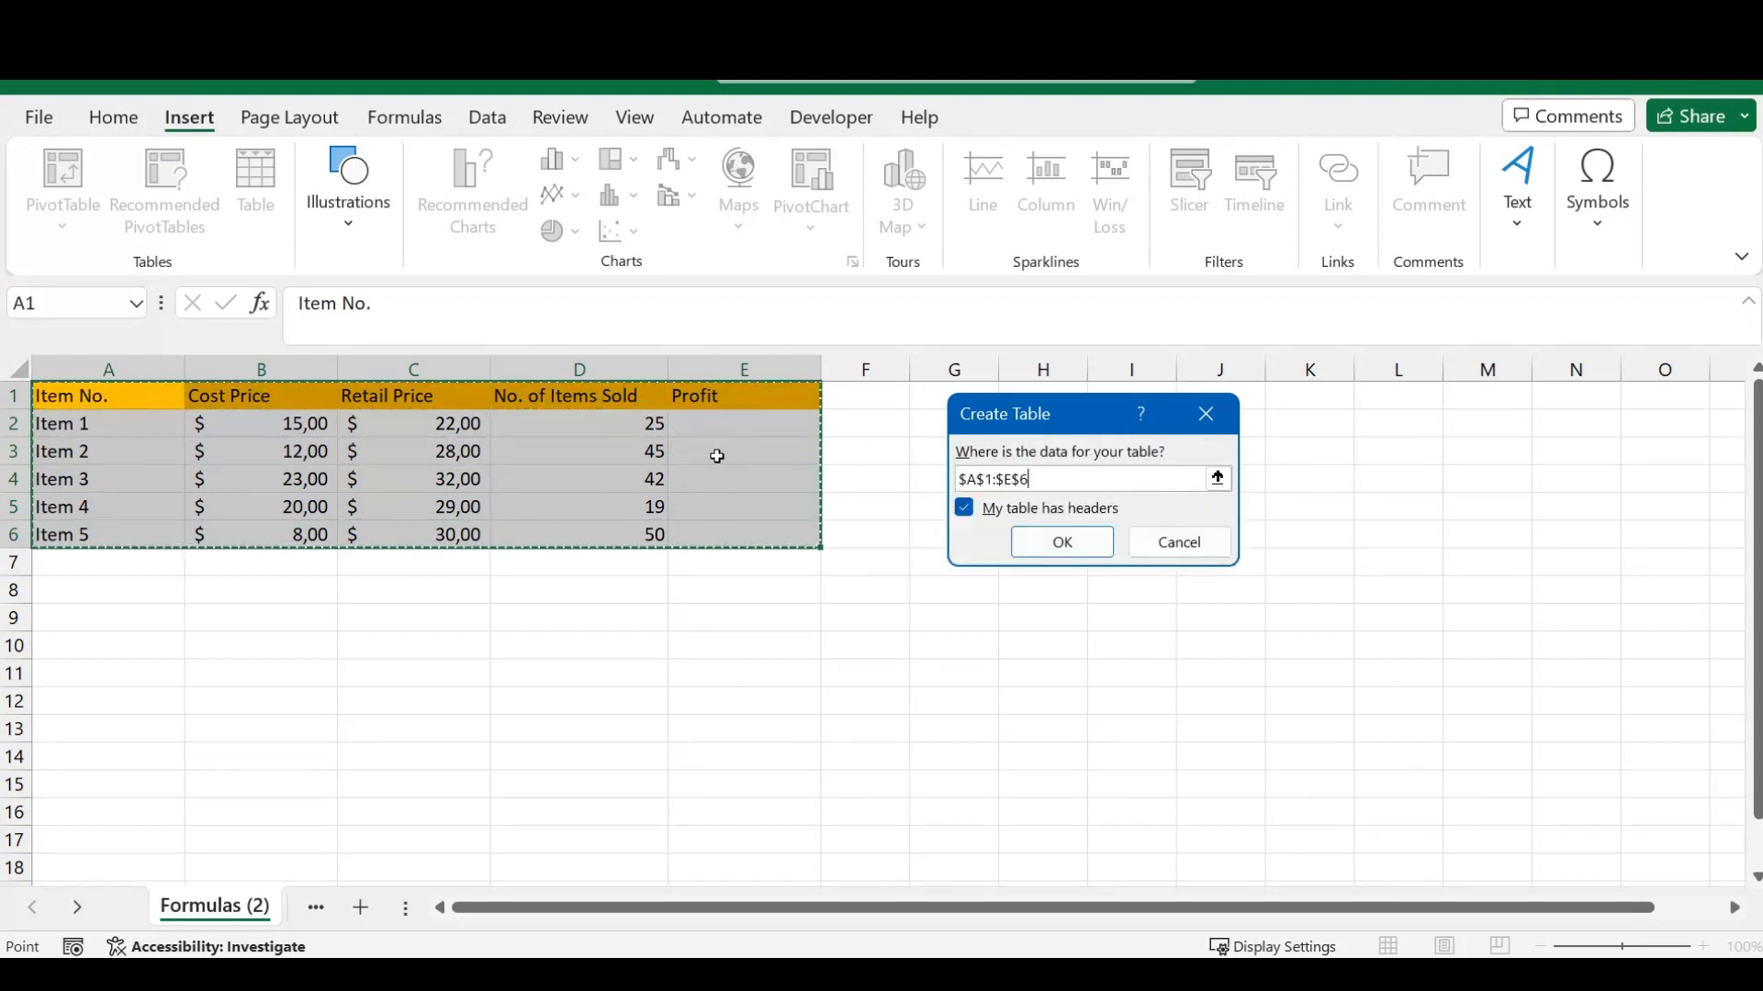
pyautogui.click(1062, 540)
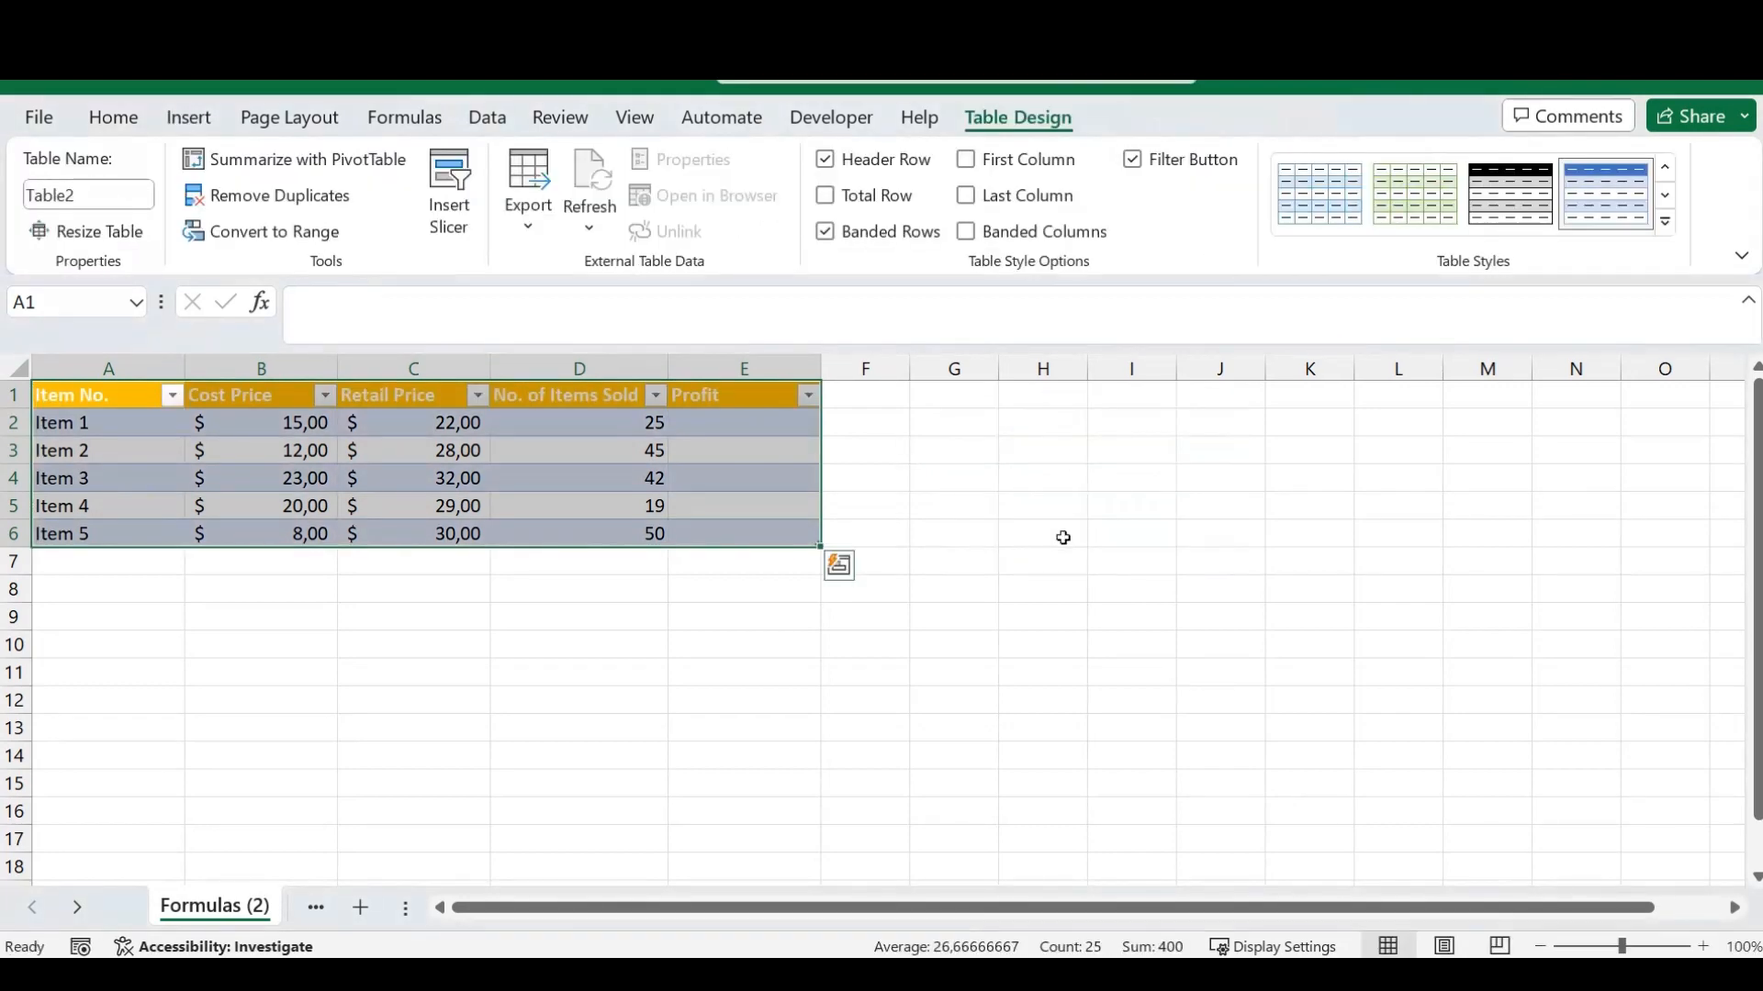
pyautogui.click(877, 424)
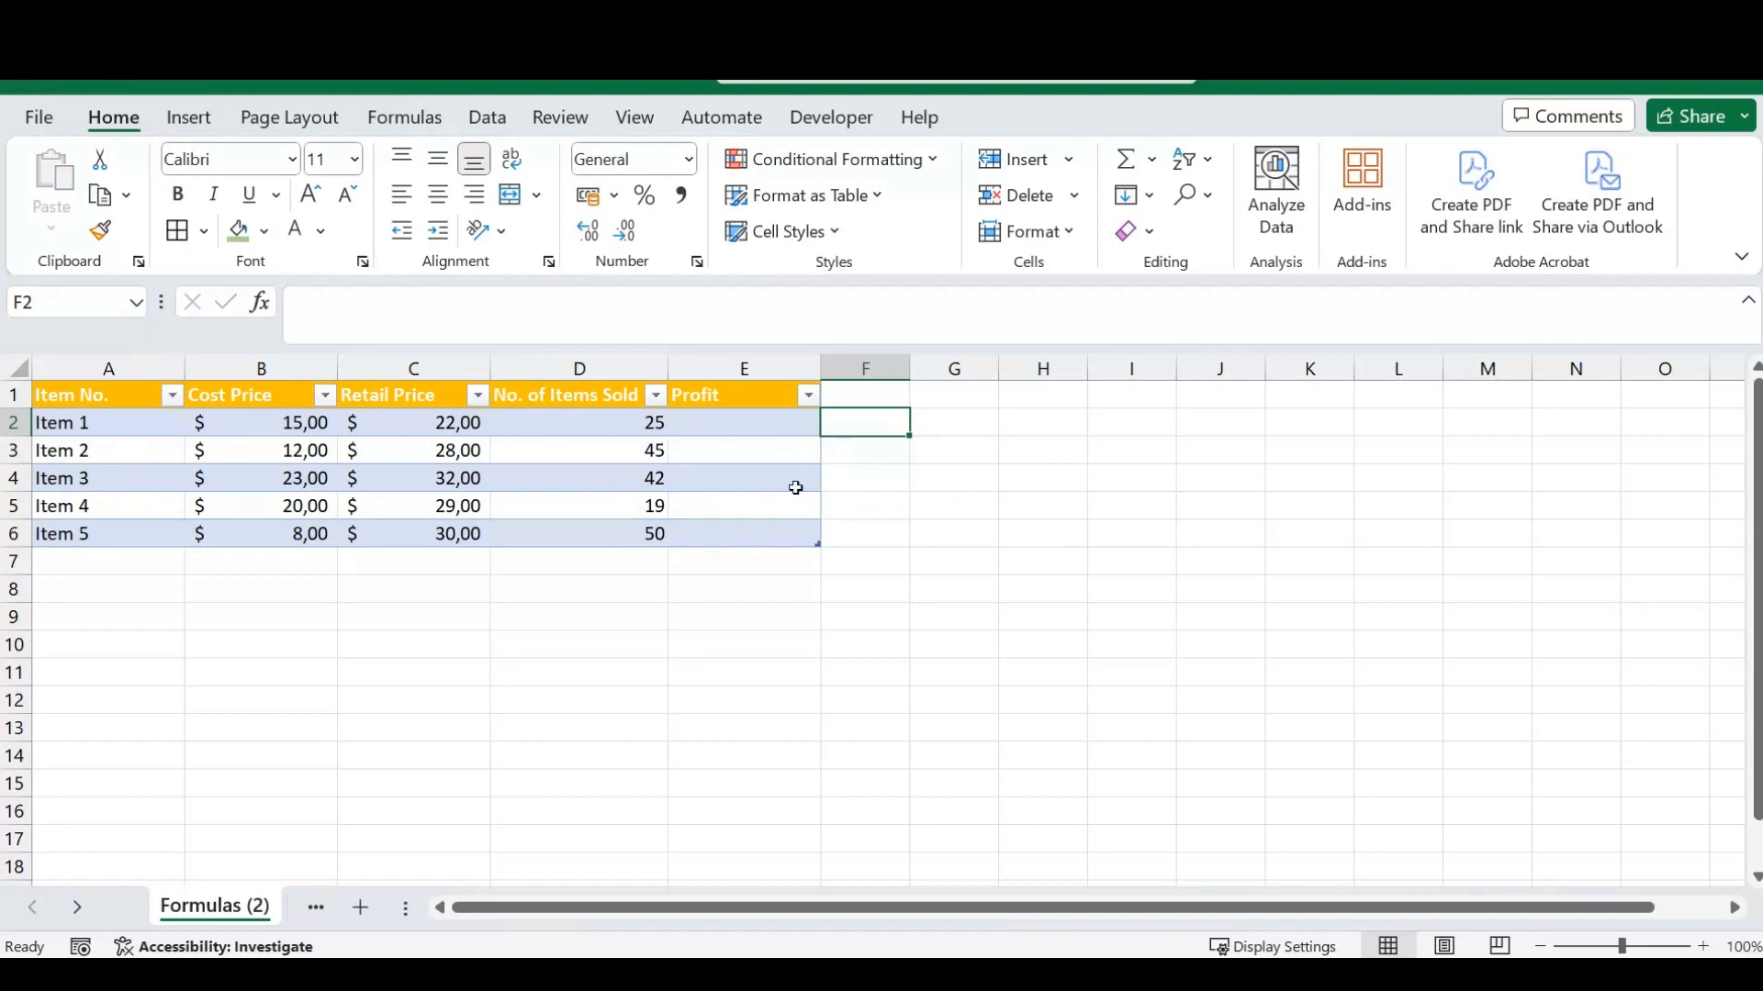
# - Fill the Profit column from cell E2 with the formula =[@[No. of Items Sold]]*([@[Retail Price]]-[@[Cost Price]])
pyautogui.click(736, 429)
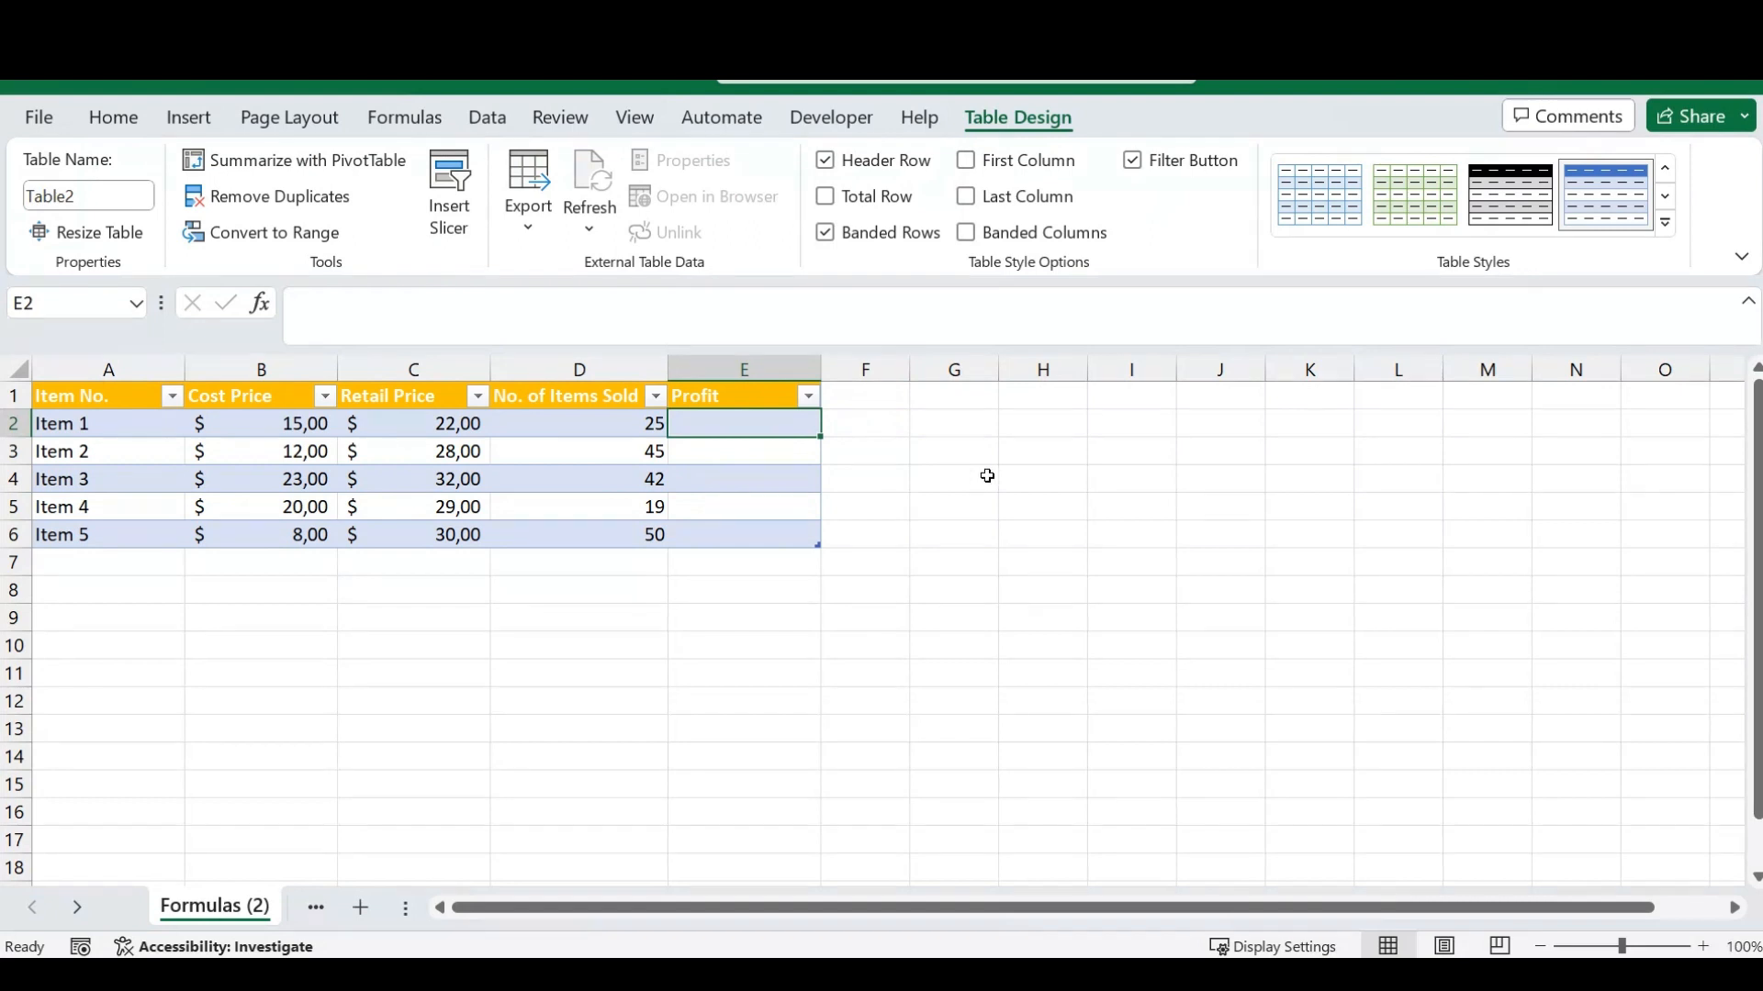
pyautogui.write('=')
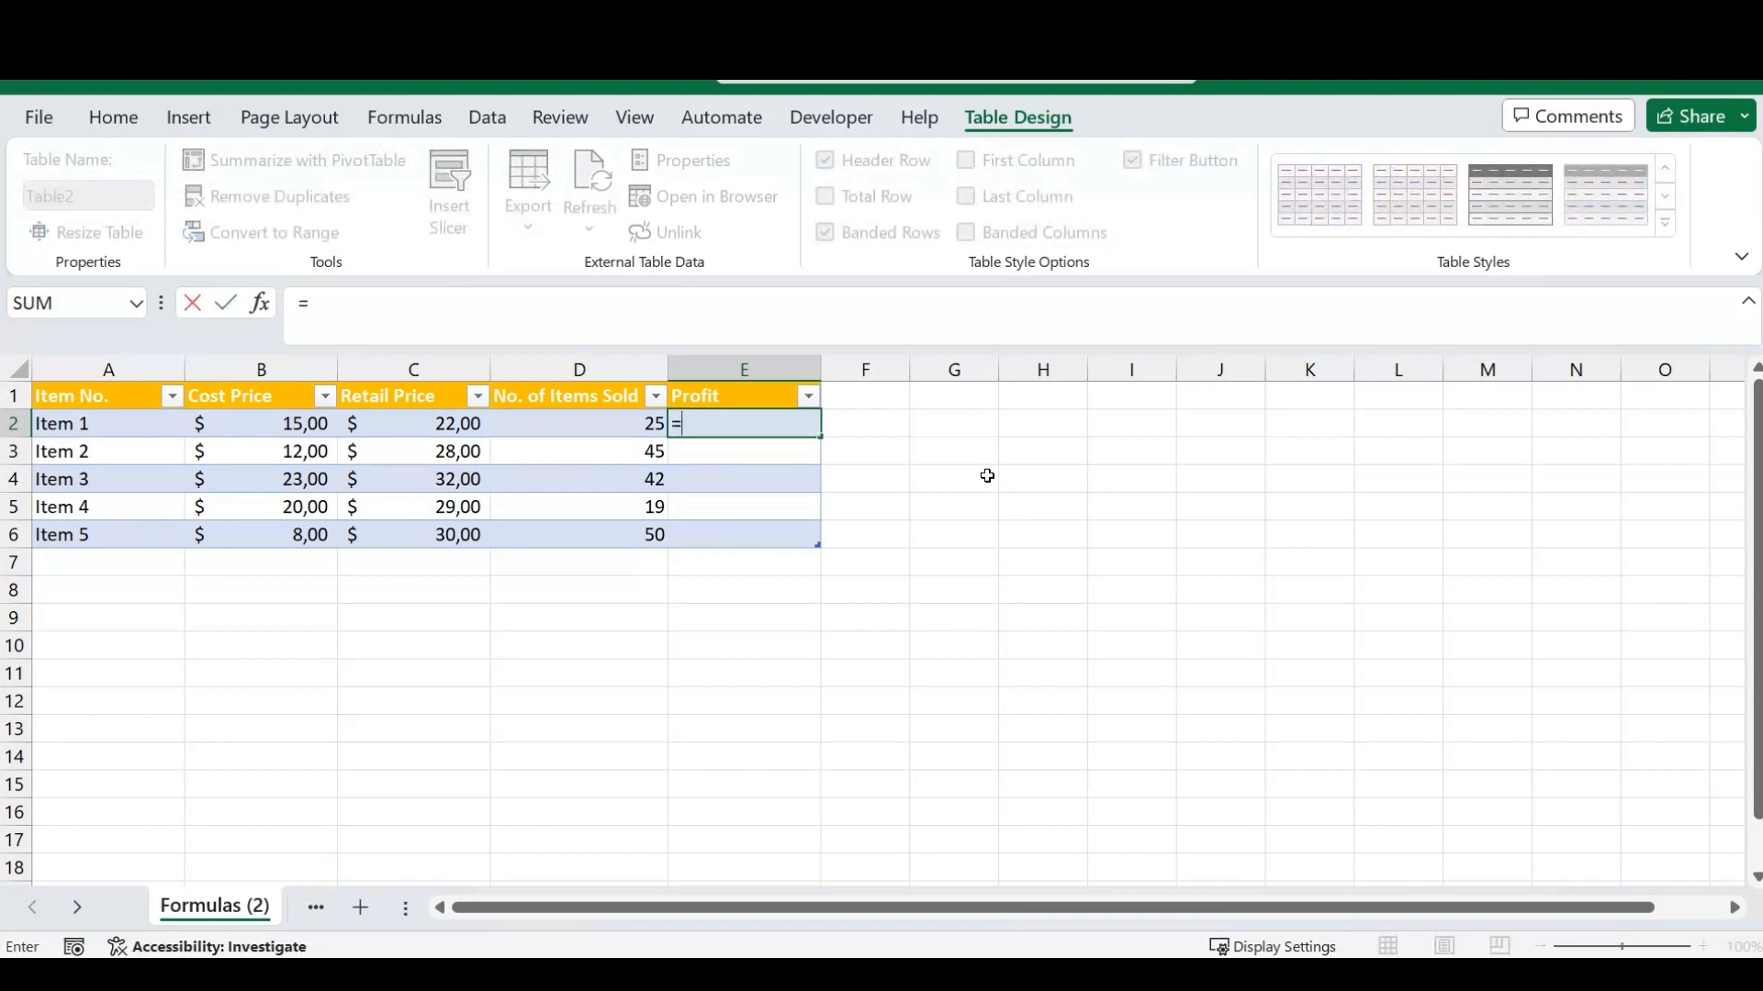
pyautogui.press('Left')
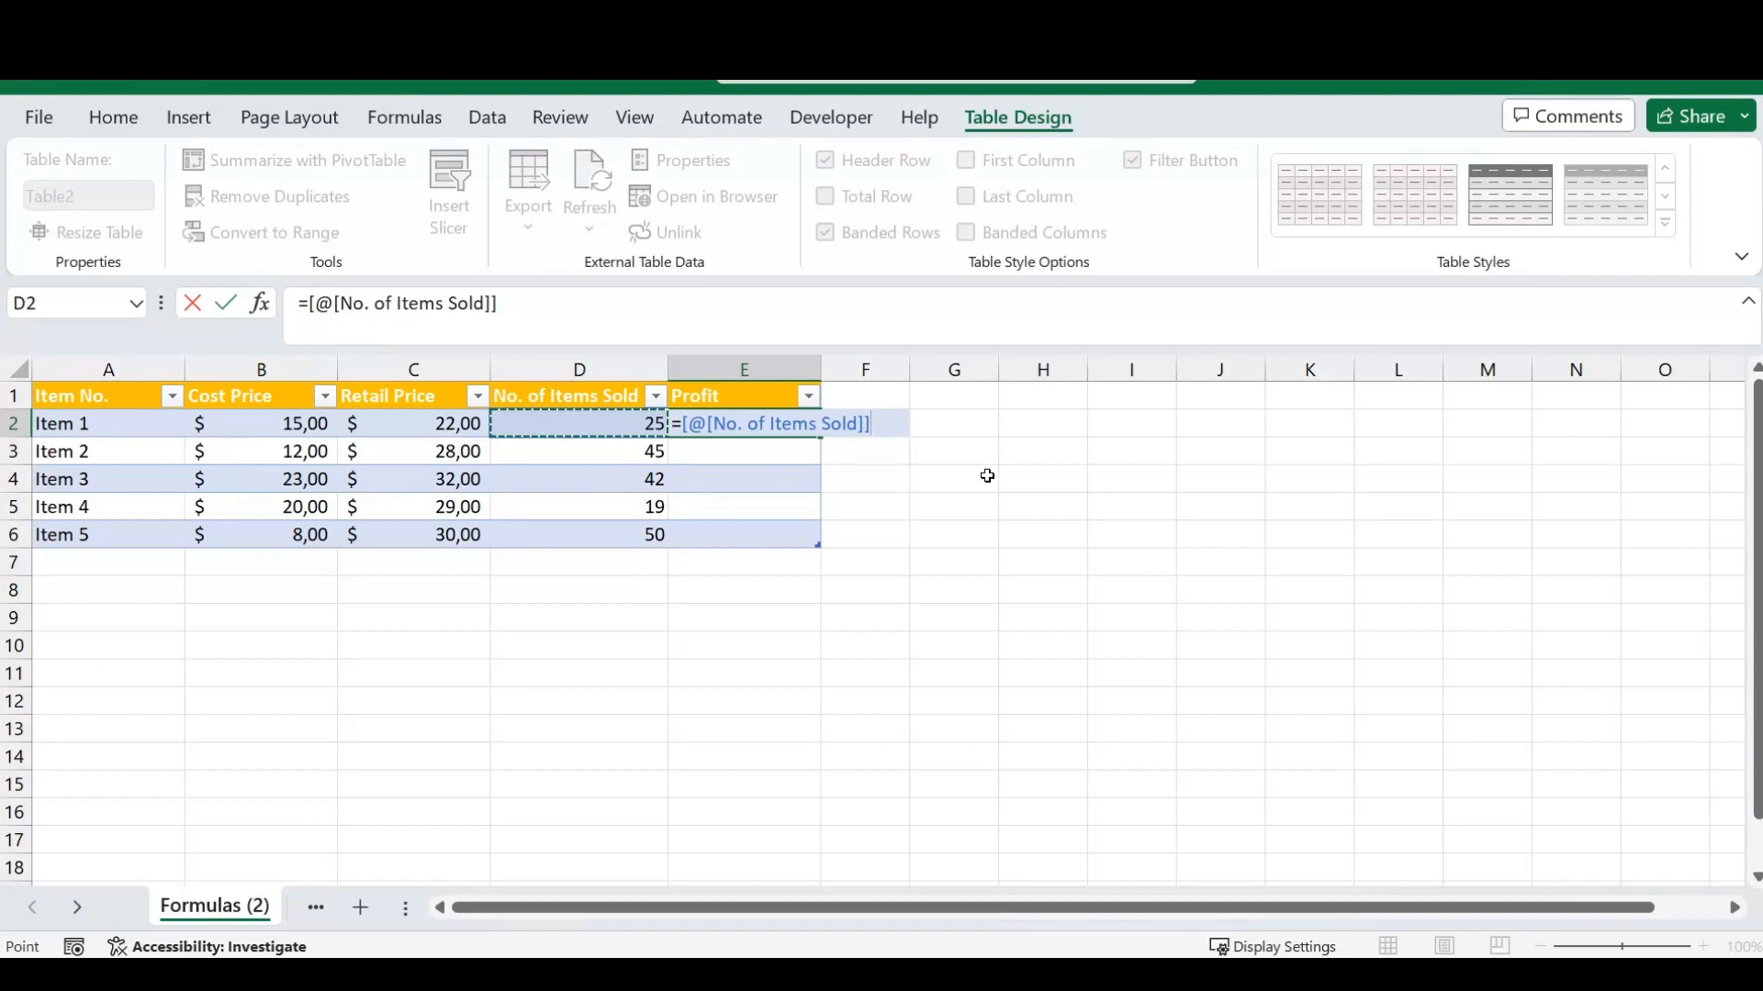
pyautogui.write('*(')
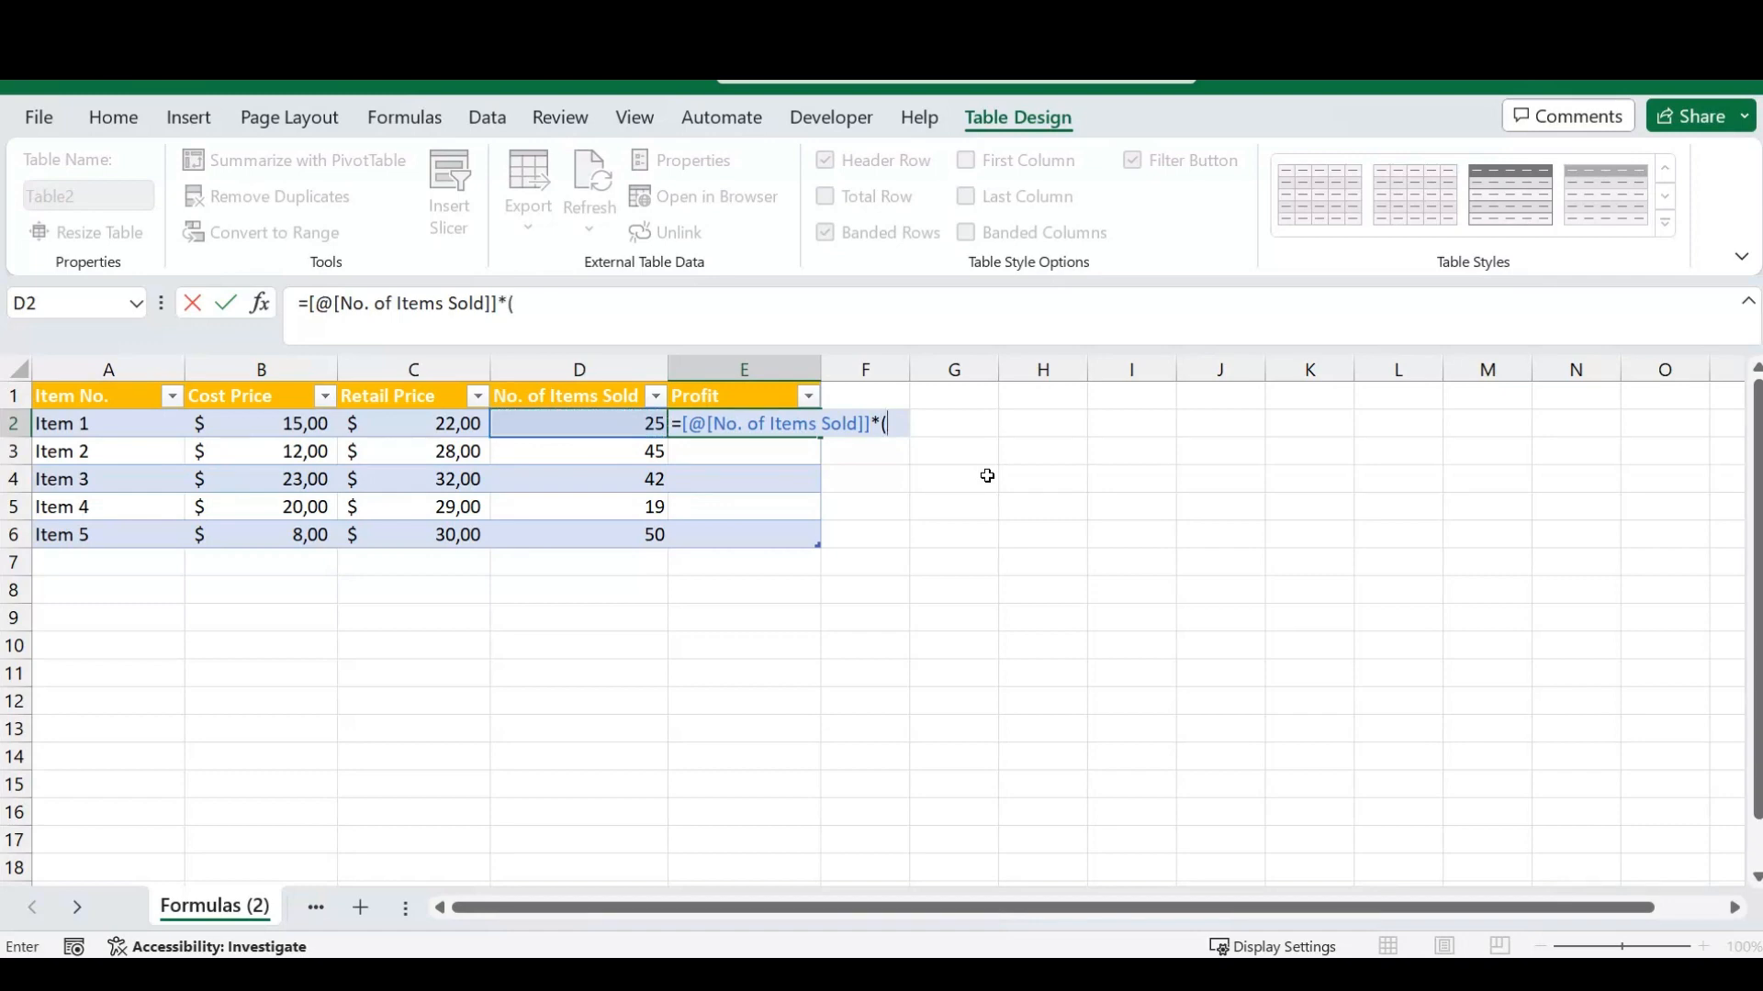
pyautogui.press('Left')
pyautogui.press('Left')
pyautogui.write('-')
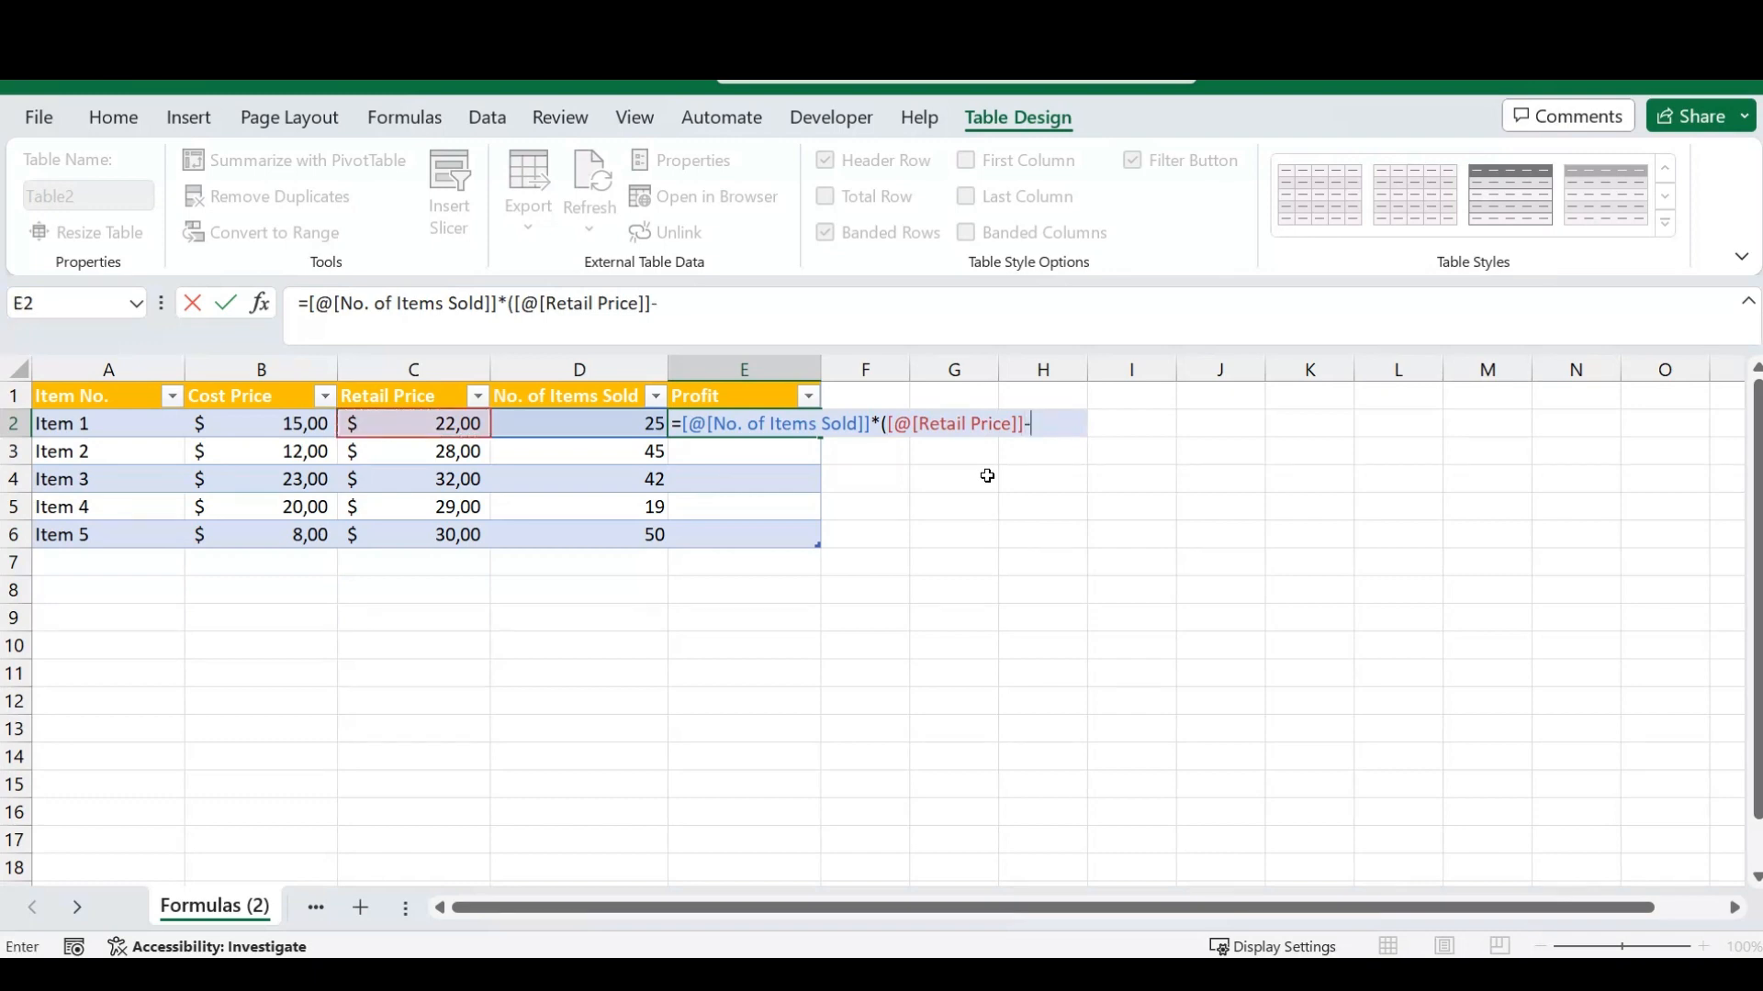
pyautogui.press('Left')
pyautogui.press('Left')
pyautogui.press('Left')
pyautogui.write(')')
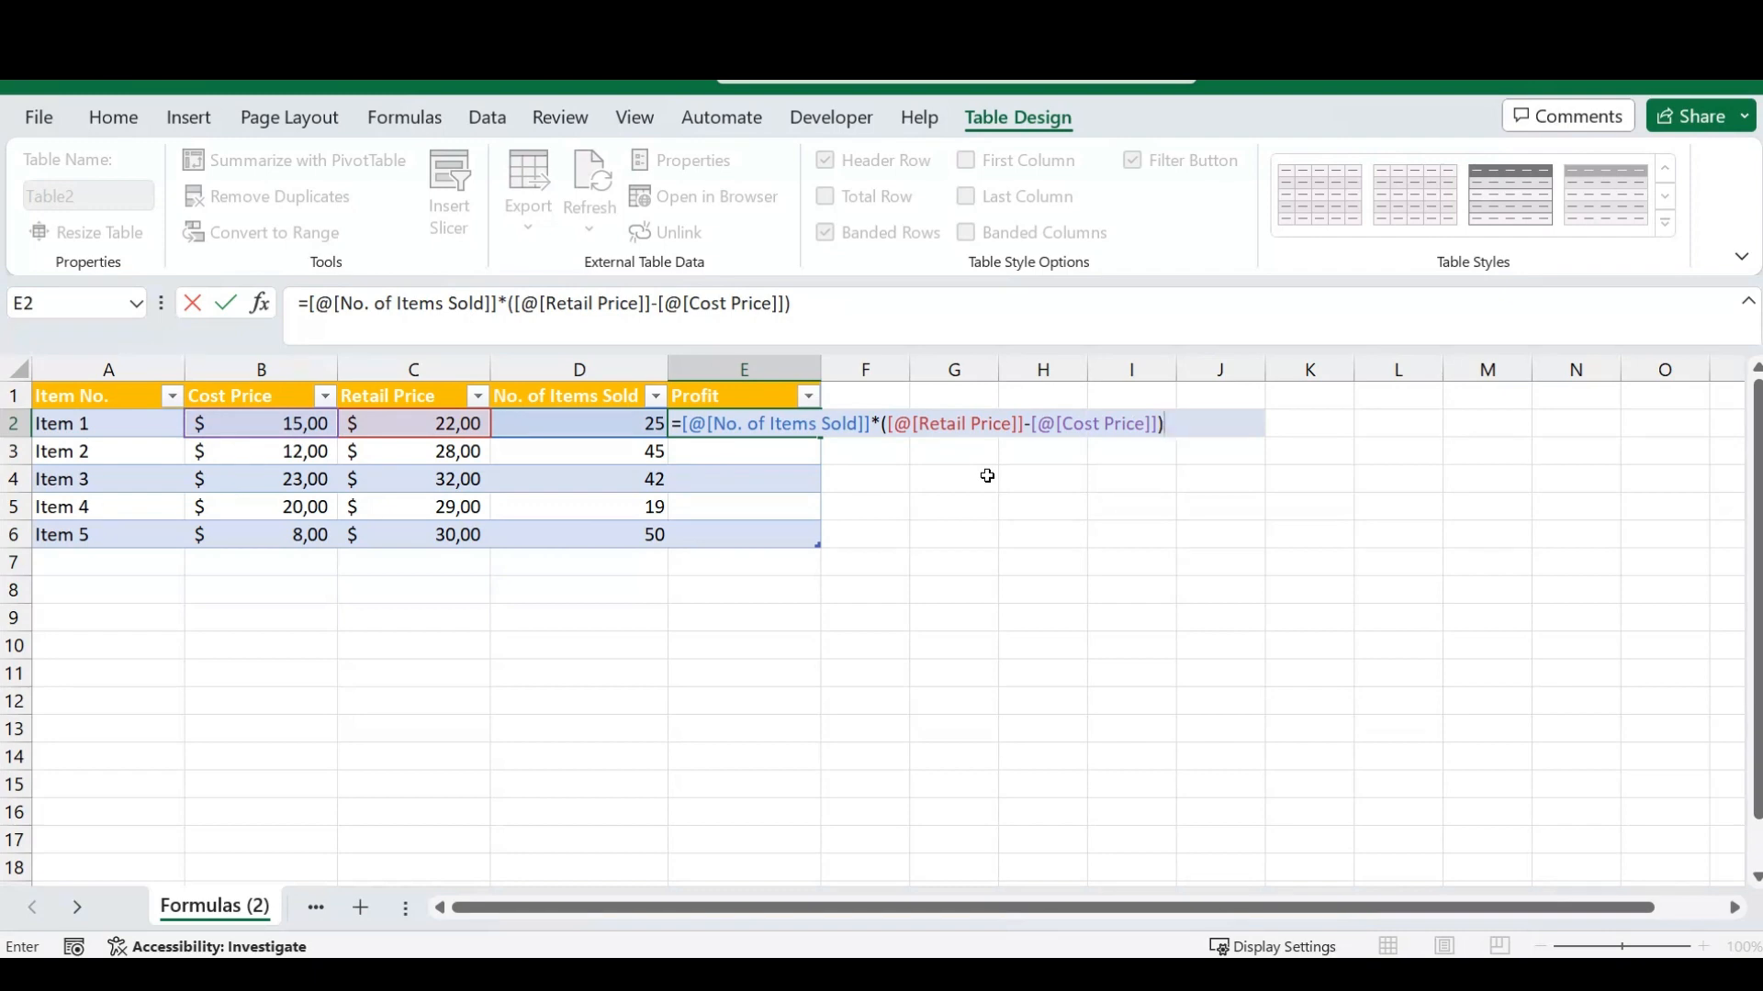
pyautogui.press('Return')
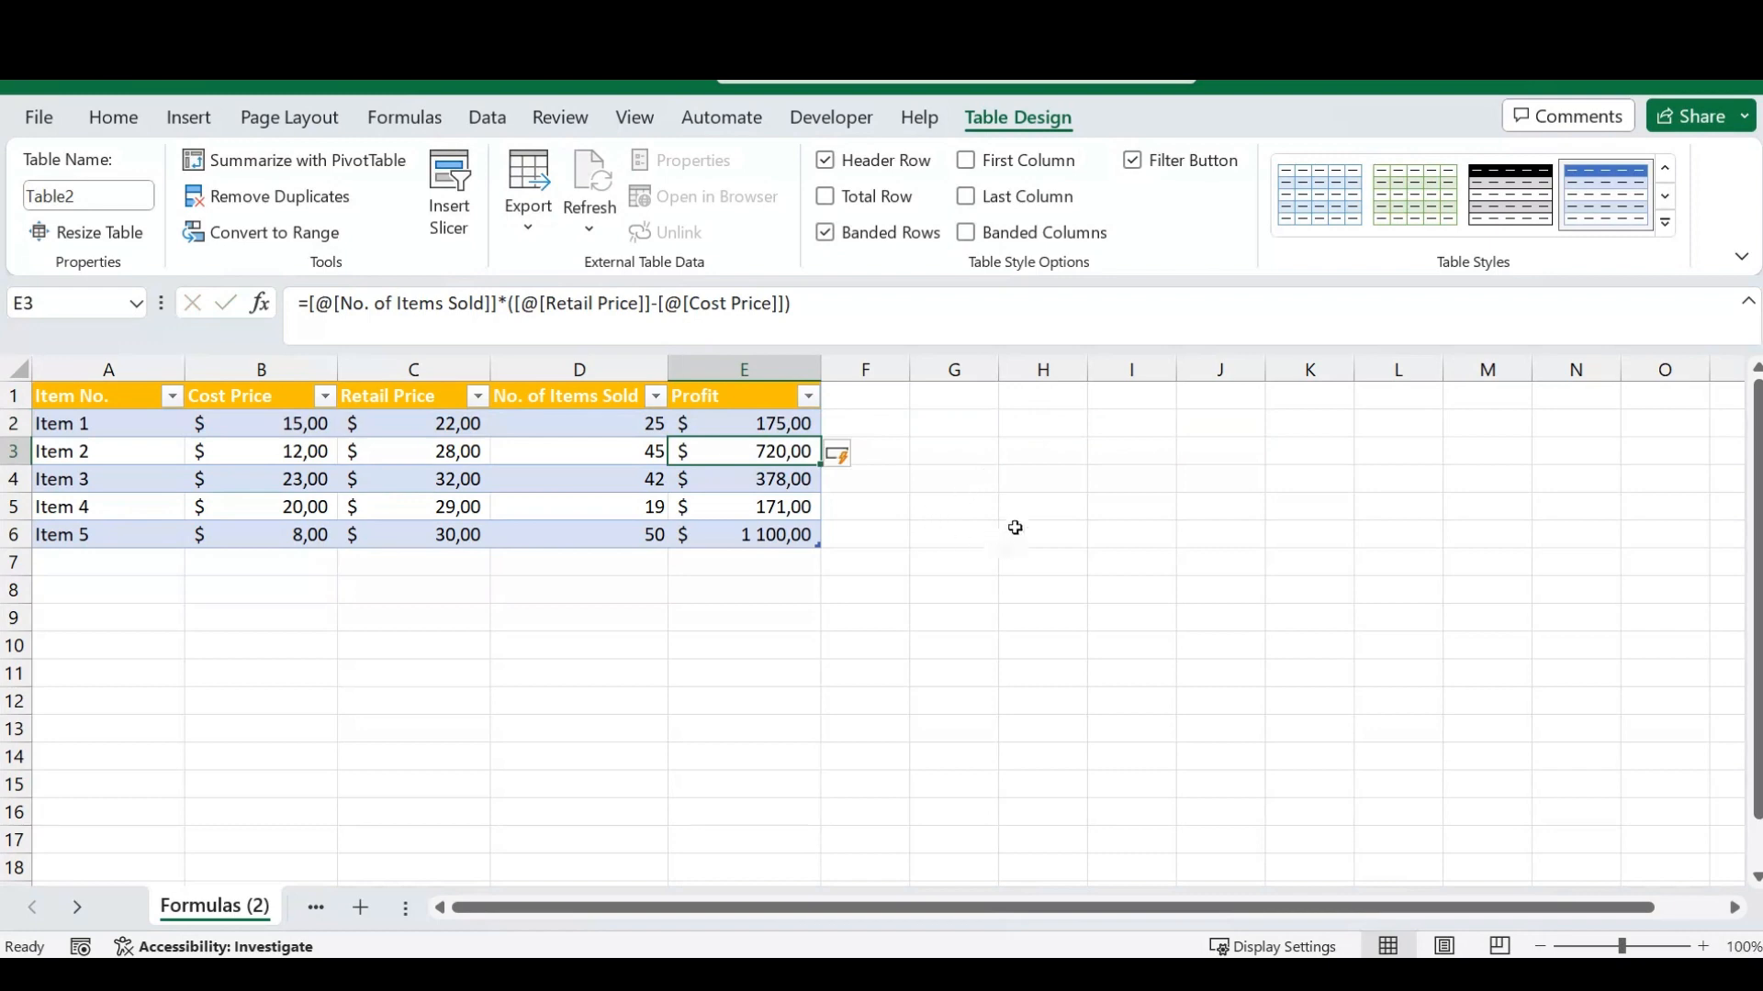
pyautogui.click(868, 648)
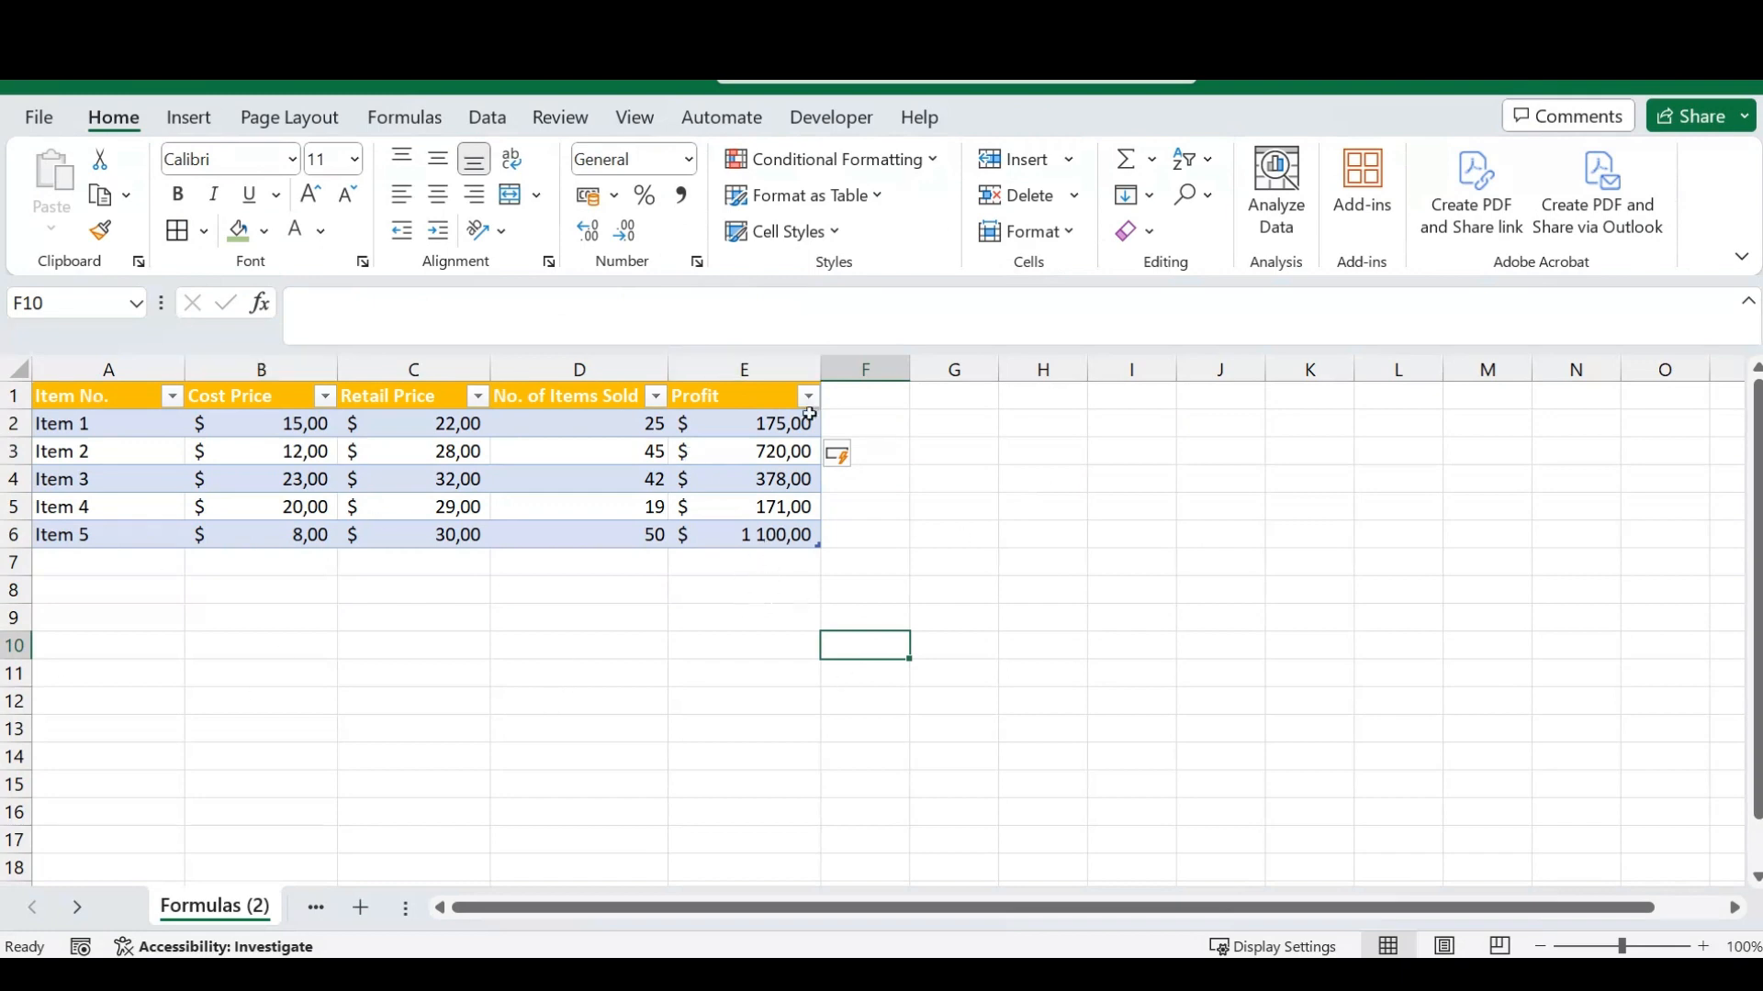
pyautogui.click(758, 426)
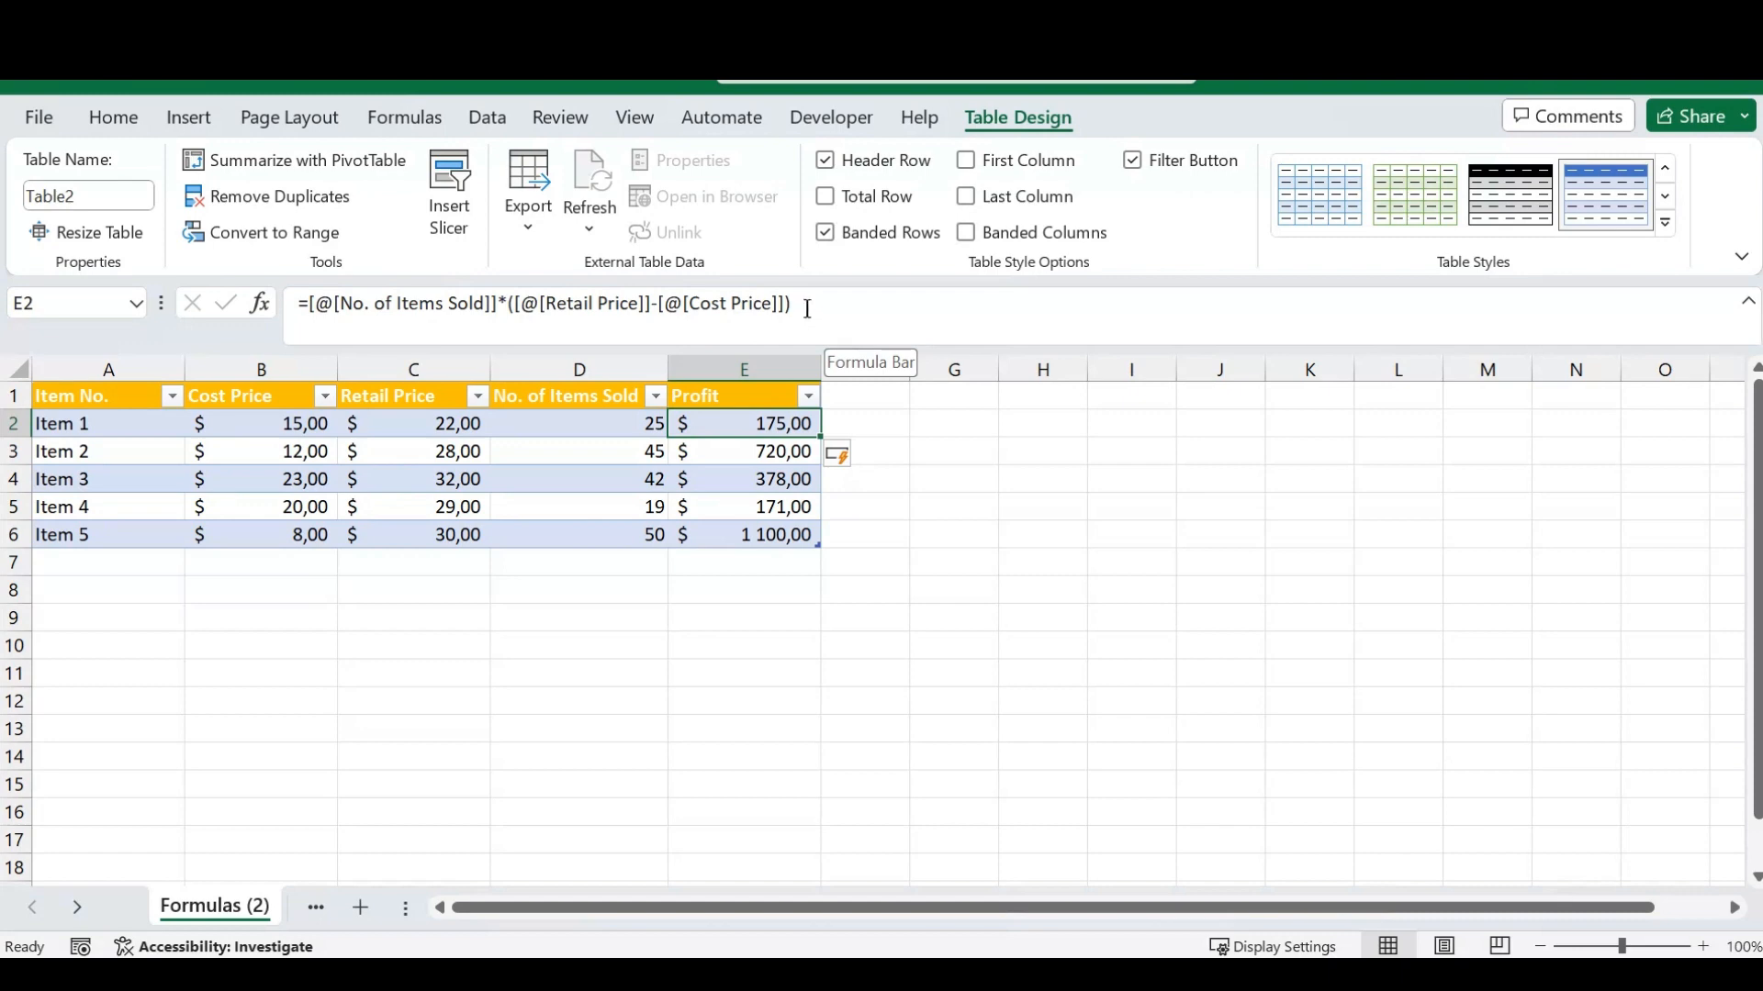
pyautogui.click(874, 419)
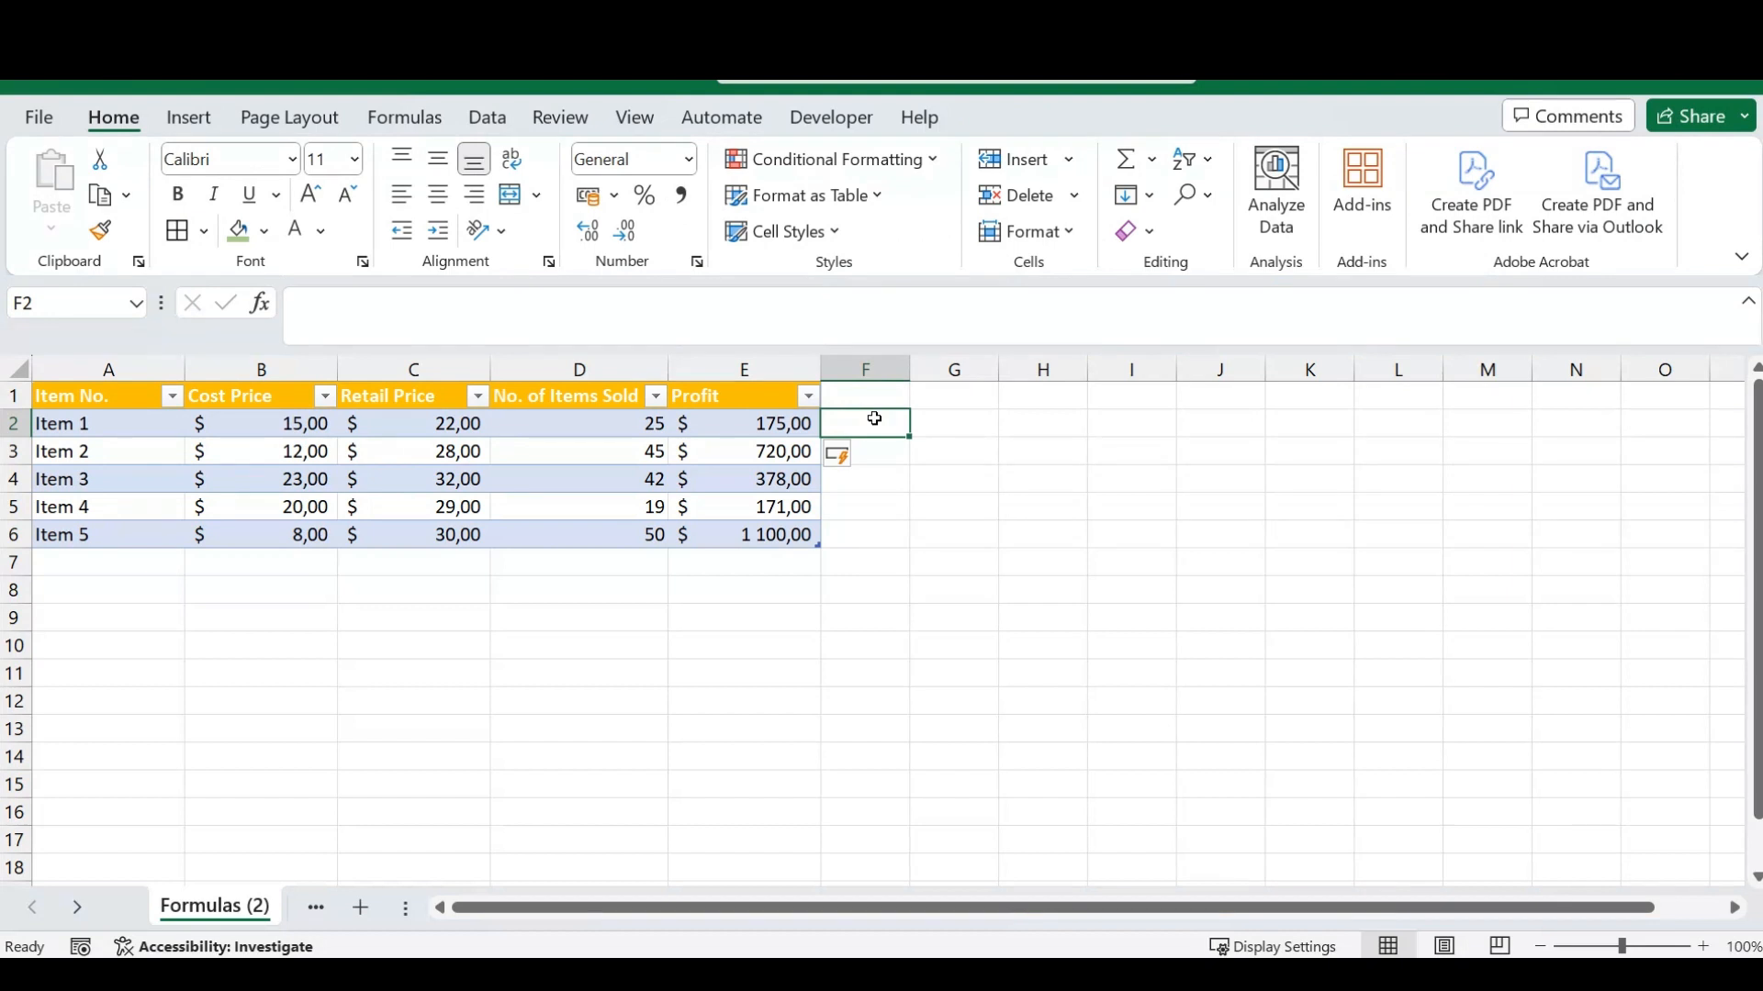
pyautogui.click(930, 424)
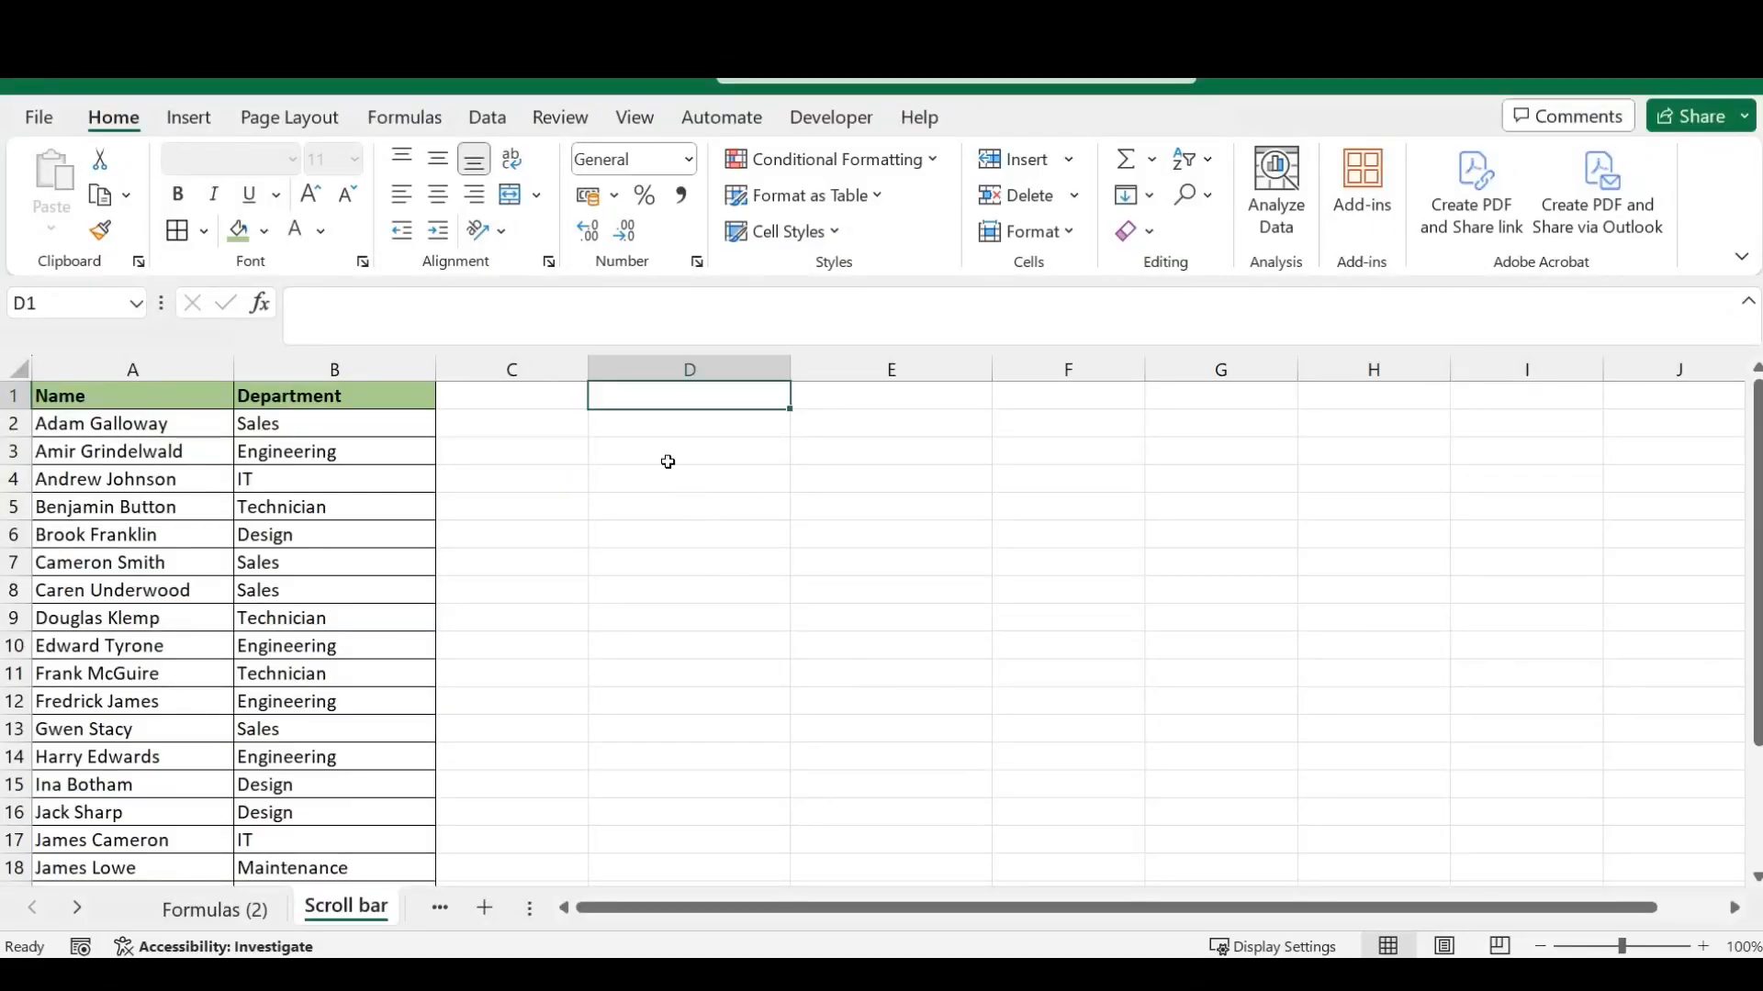
# - On the Scroll bar sheet, copy the Name and Department headers from A1:B1 to D1:E1
pyautogui.press('Down')
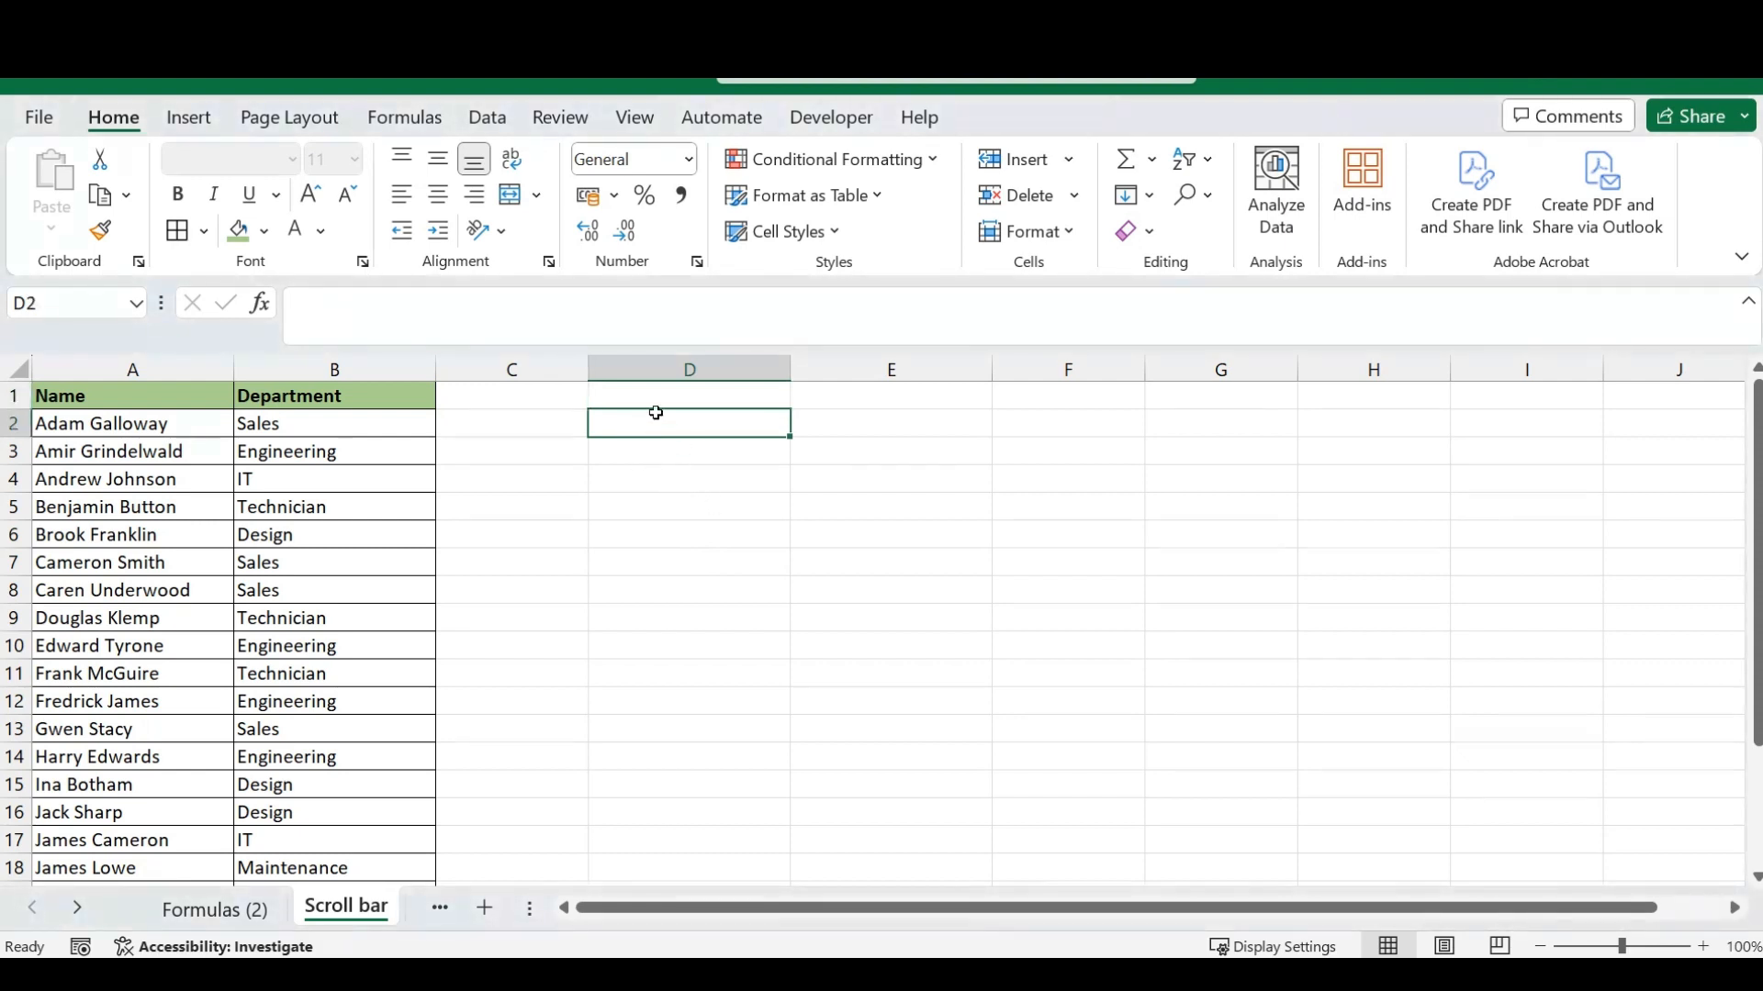
pyautogui.moveTo(655, 411); pyautogui.dragTo(507, 429)
pyautogui.click(160, 397)
pyautogui.moveTo(162, 395); pyautogui.dragTo(341, 394)
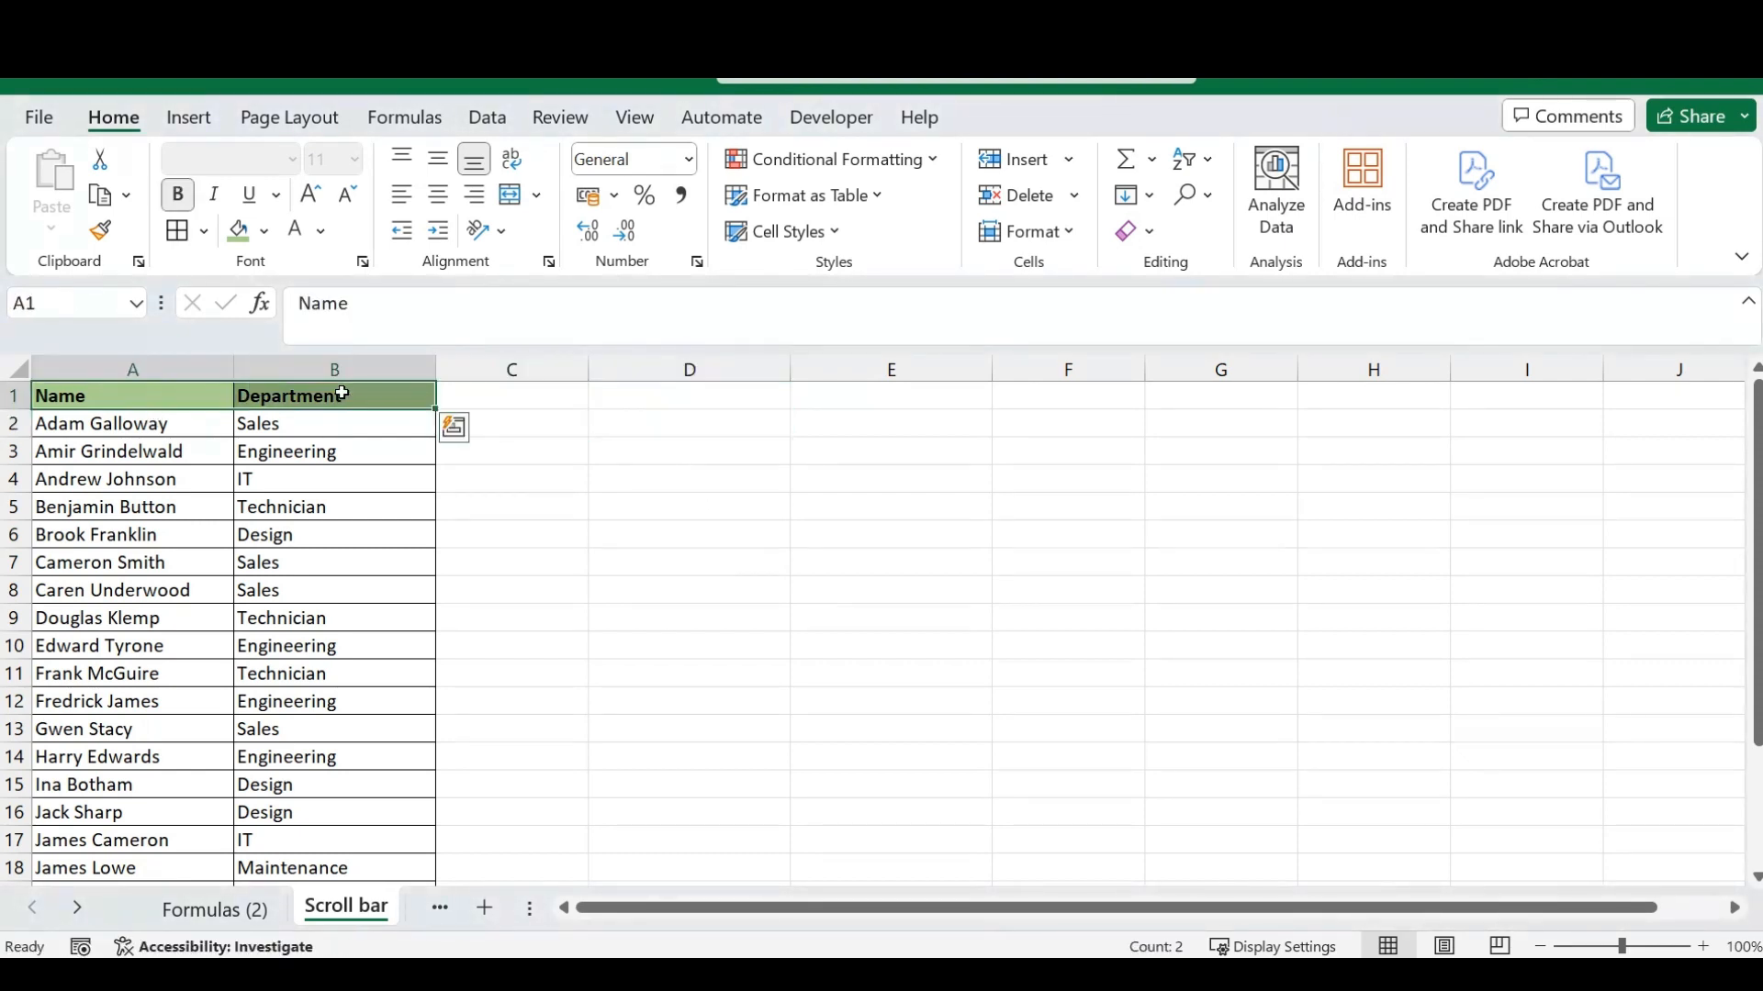
pyautogui.hotkey('ctrl', 'c')
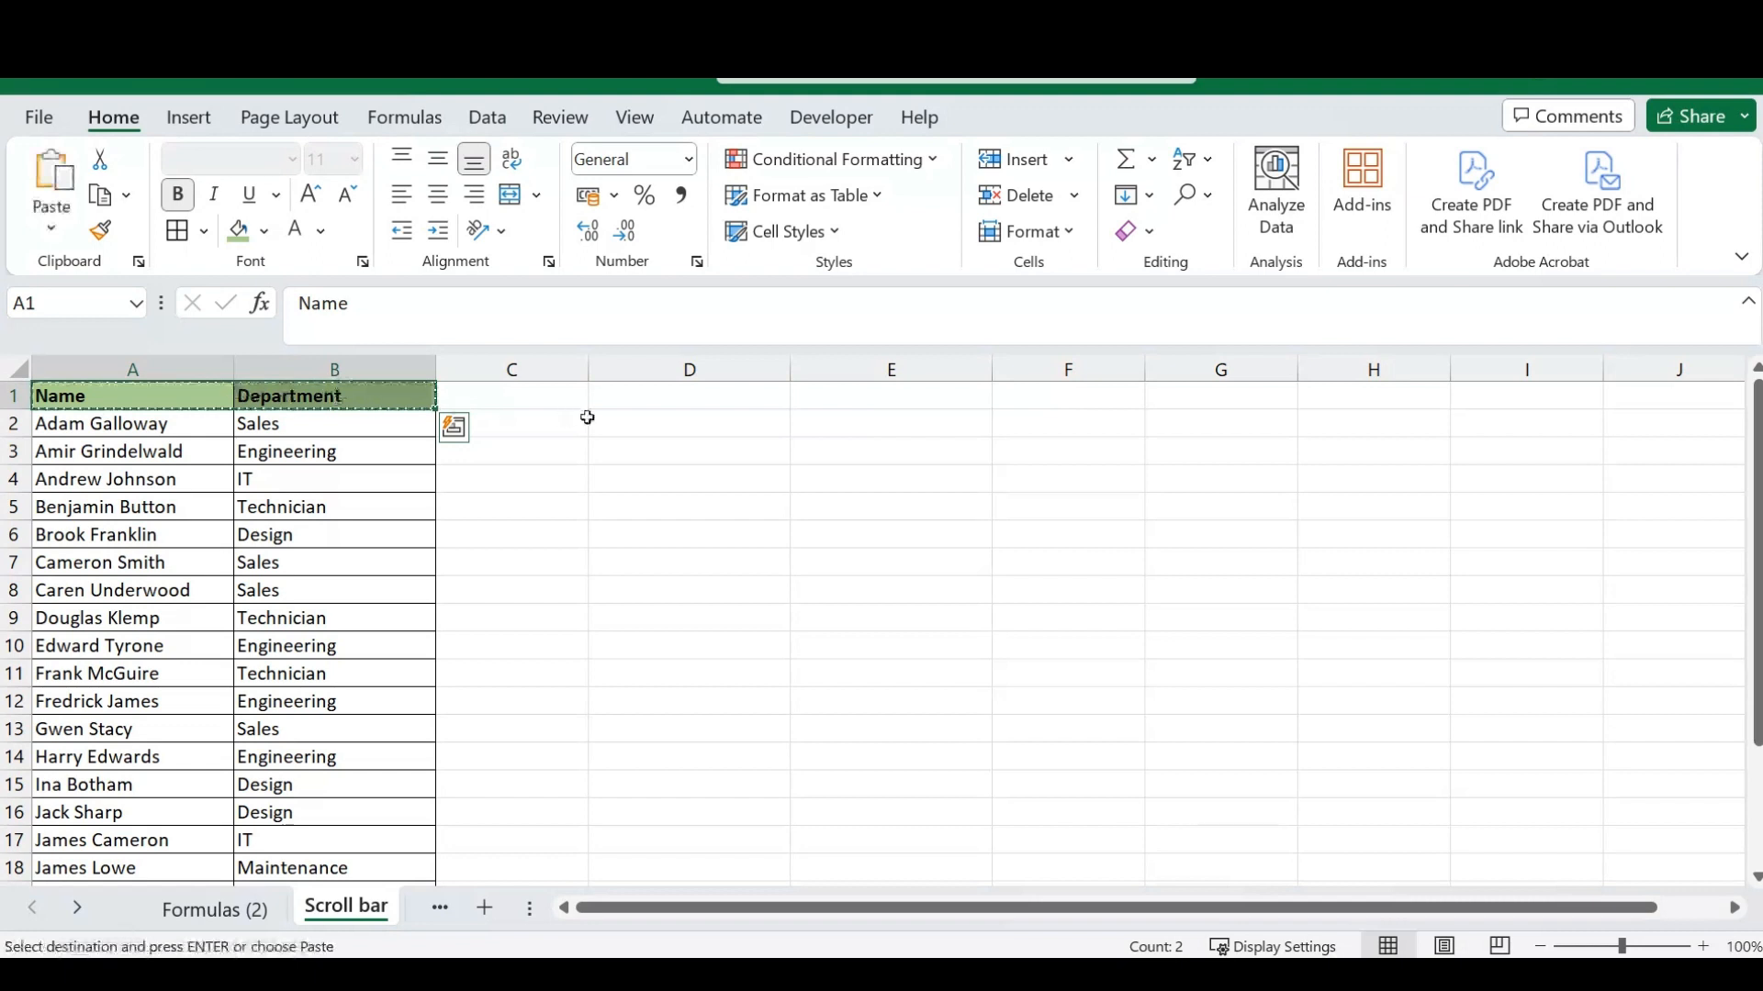
pyautogui.click(620, 404)
pyautogui.press('Return')
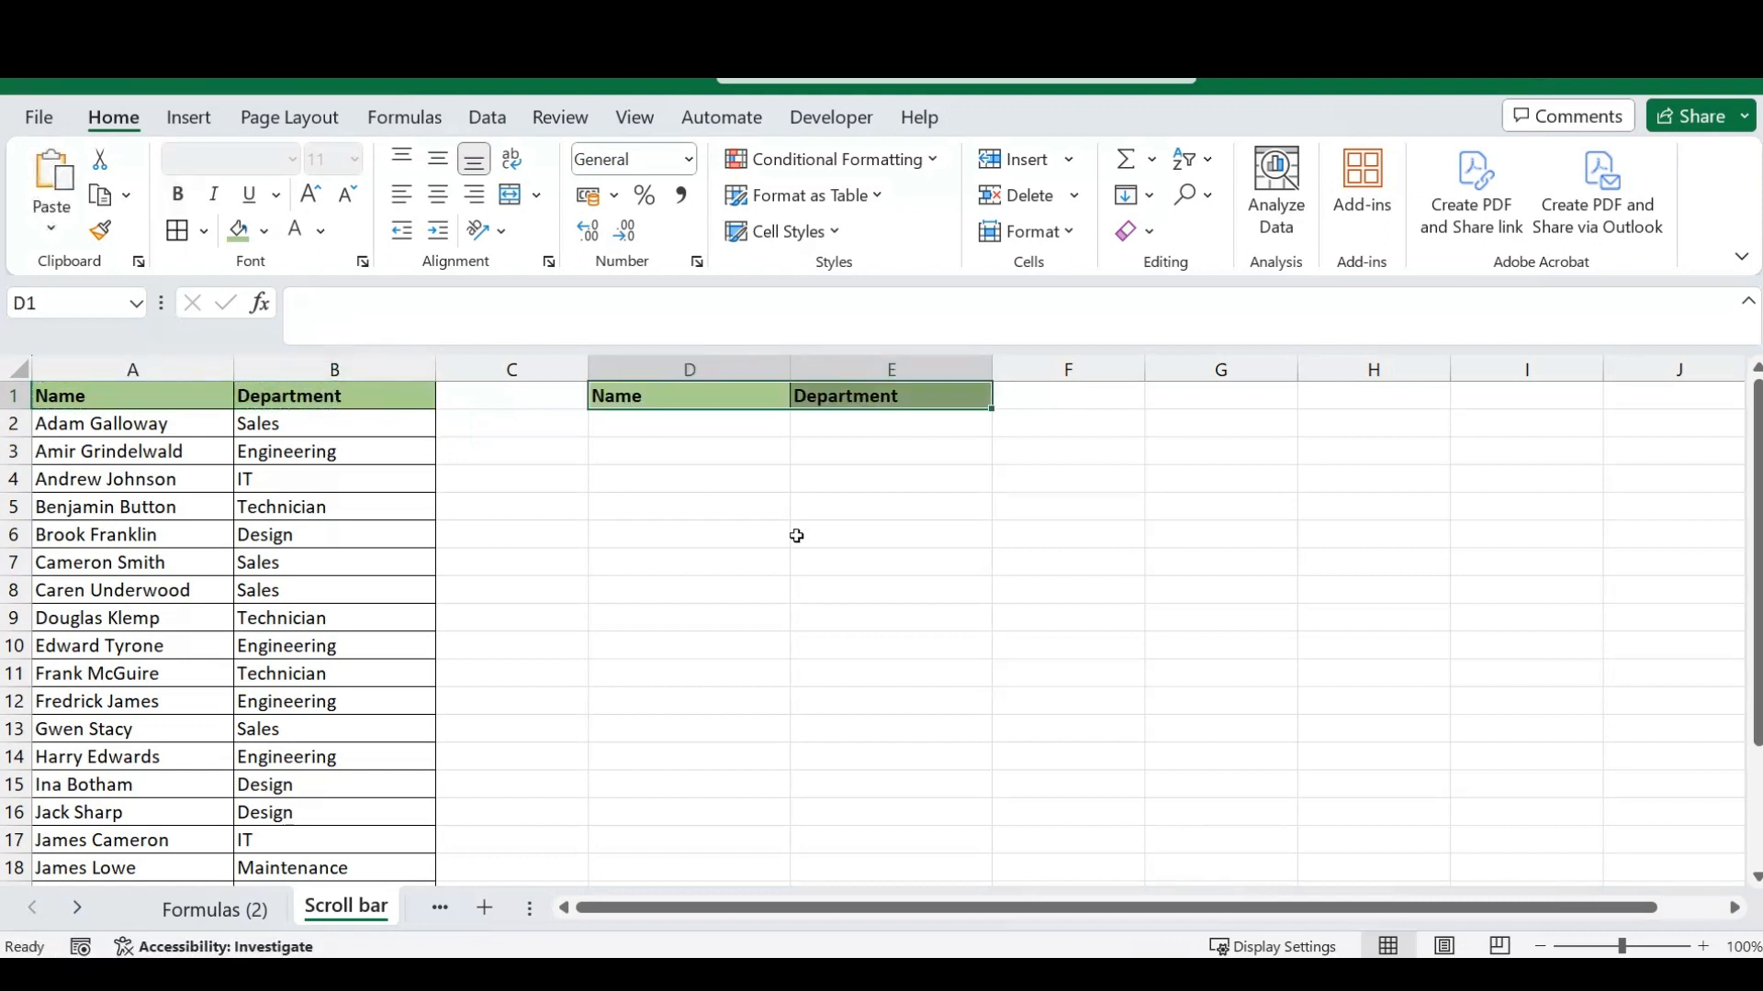
pyautogui.click(707, 432)
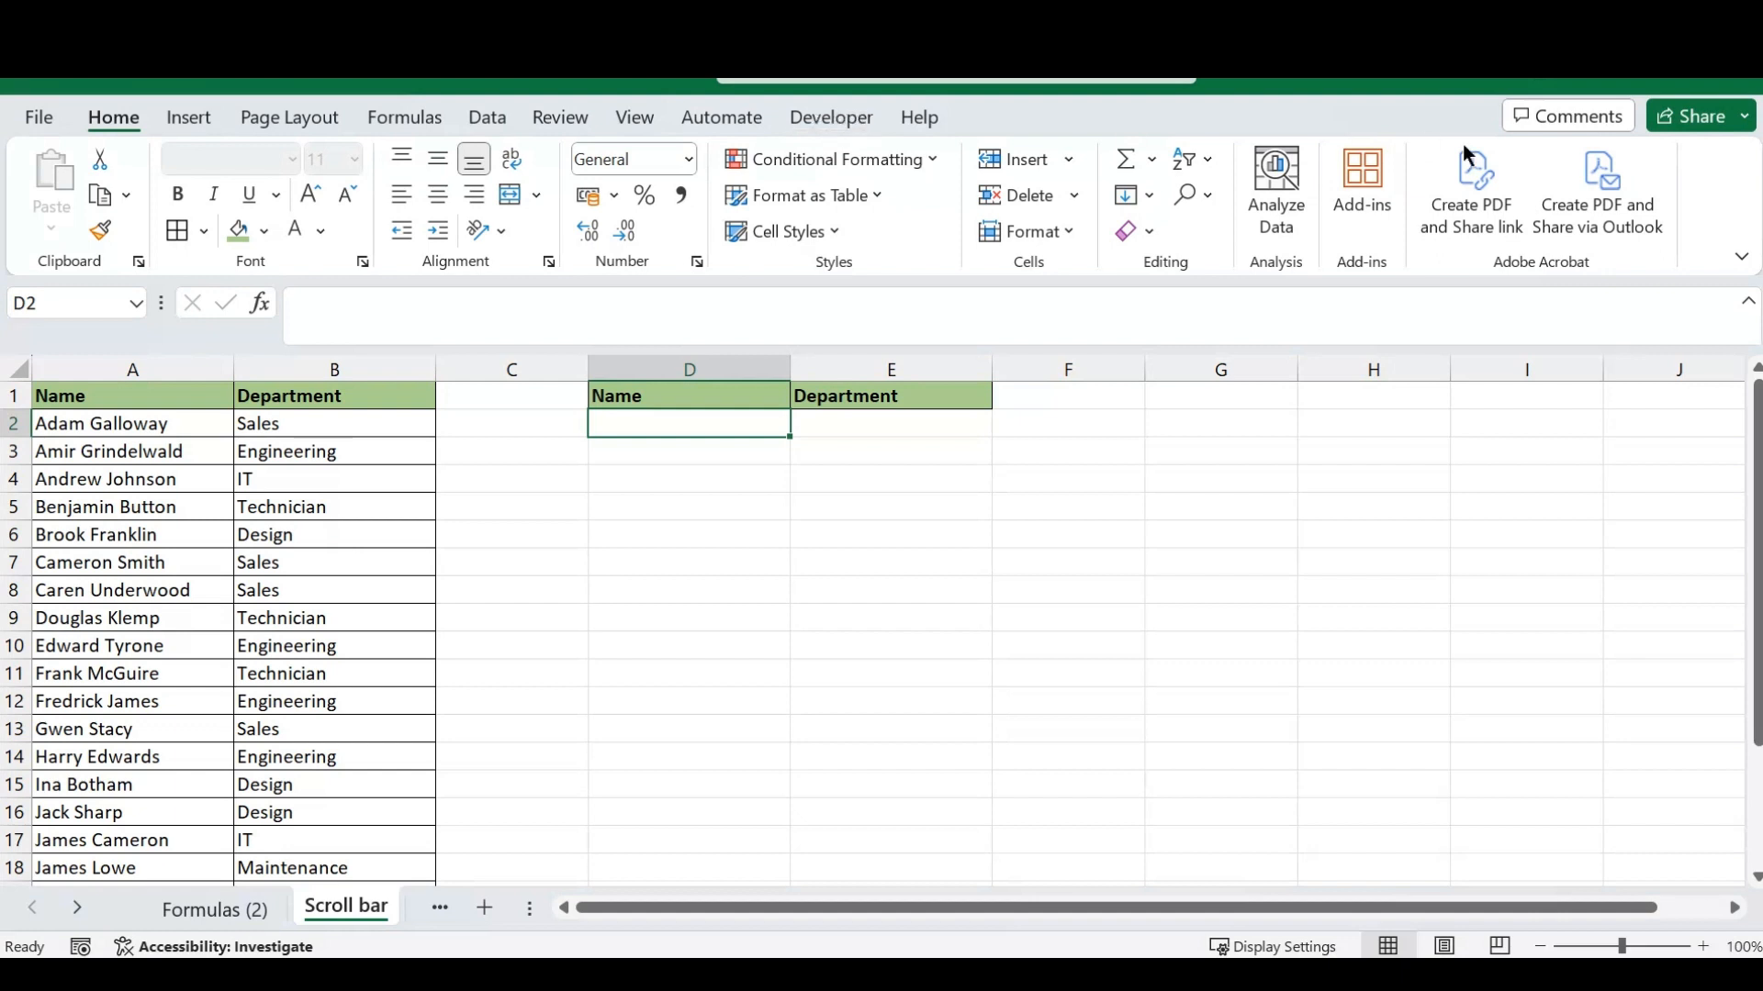
# - Check in the ribbon customization options that the Developer tab is enabled, and accept the settings
pyautogui.rightClick(1693, 182)
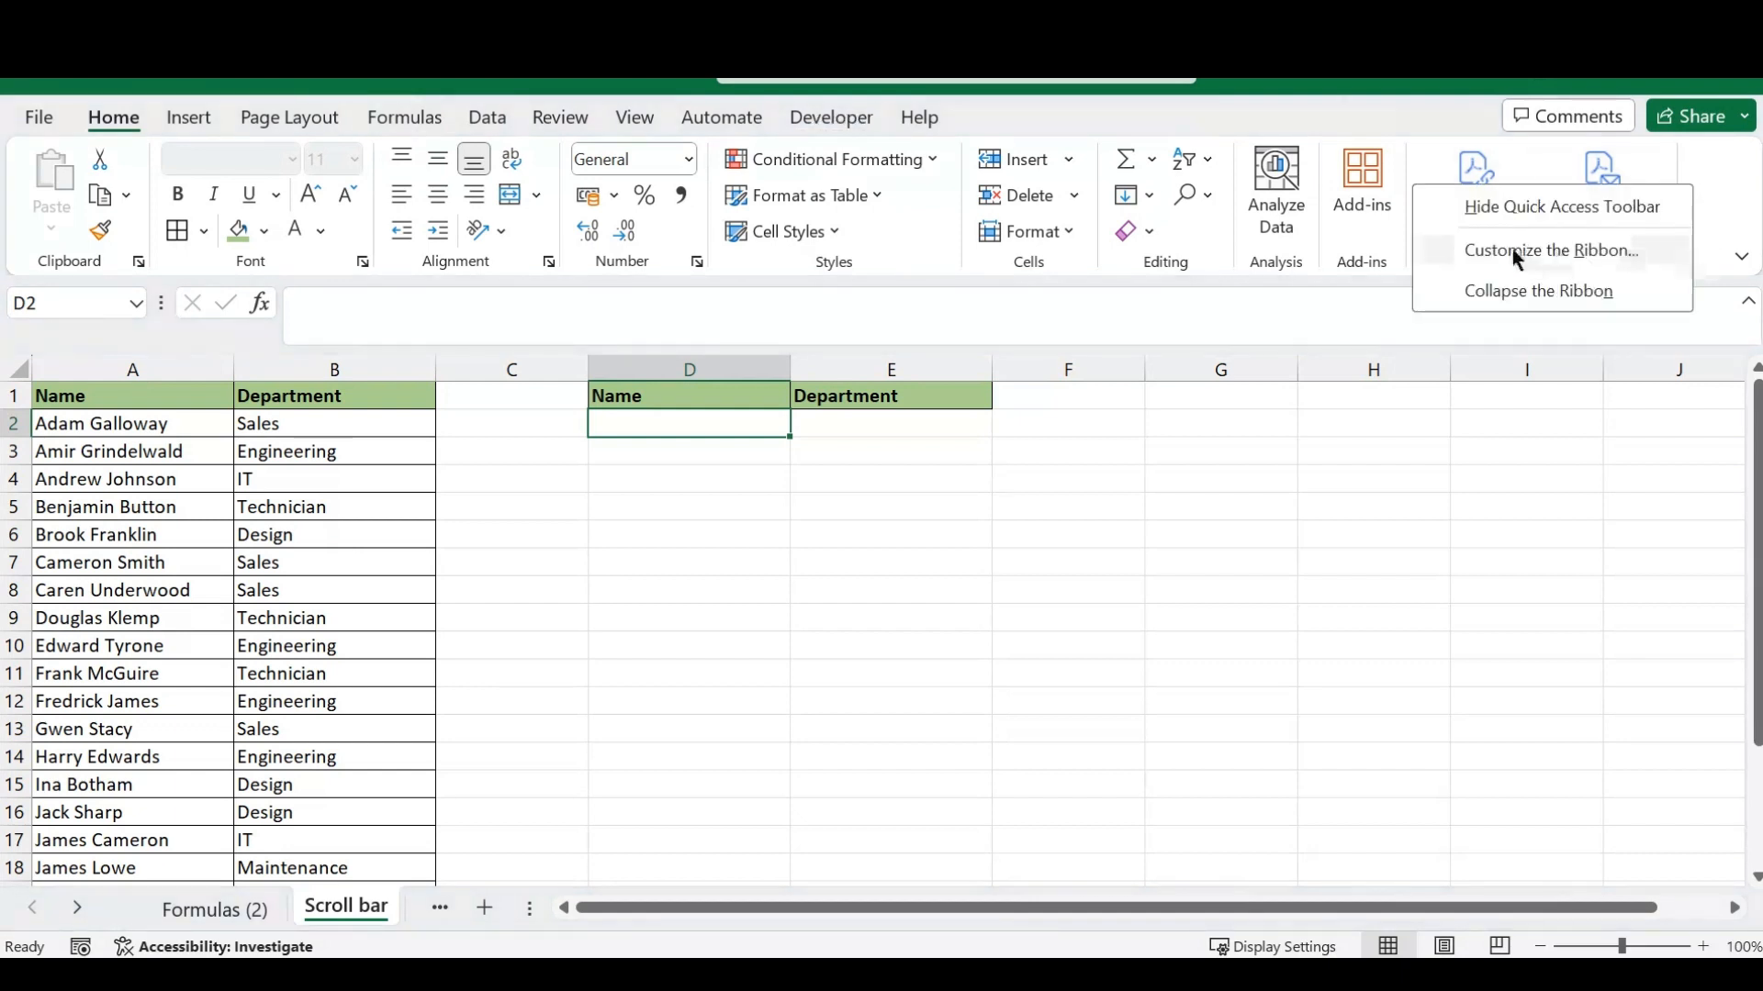
pyautogui.click(1542, 257)
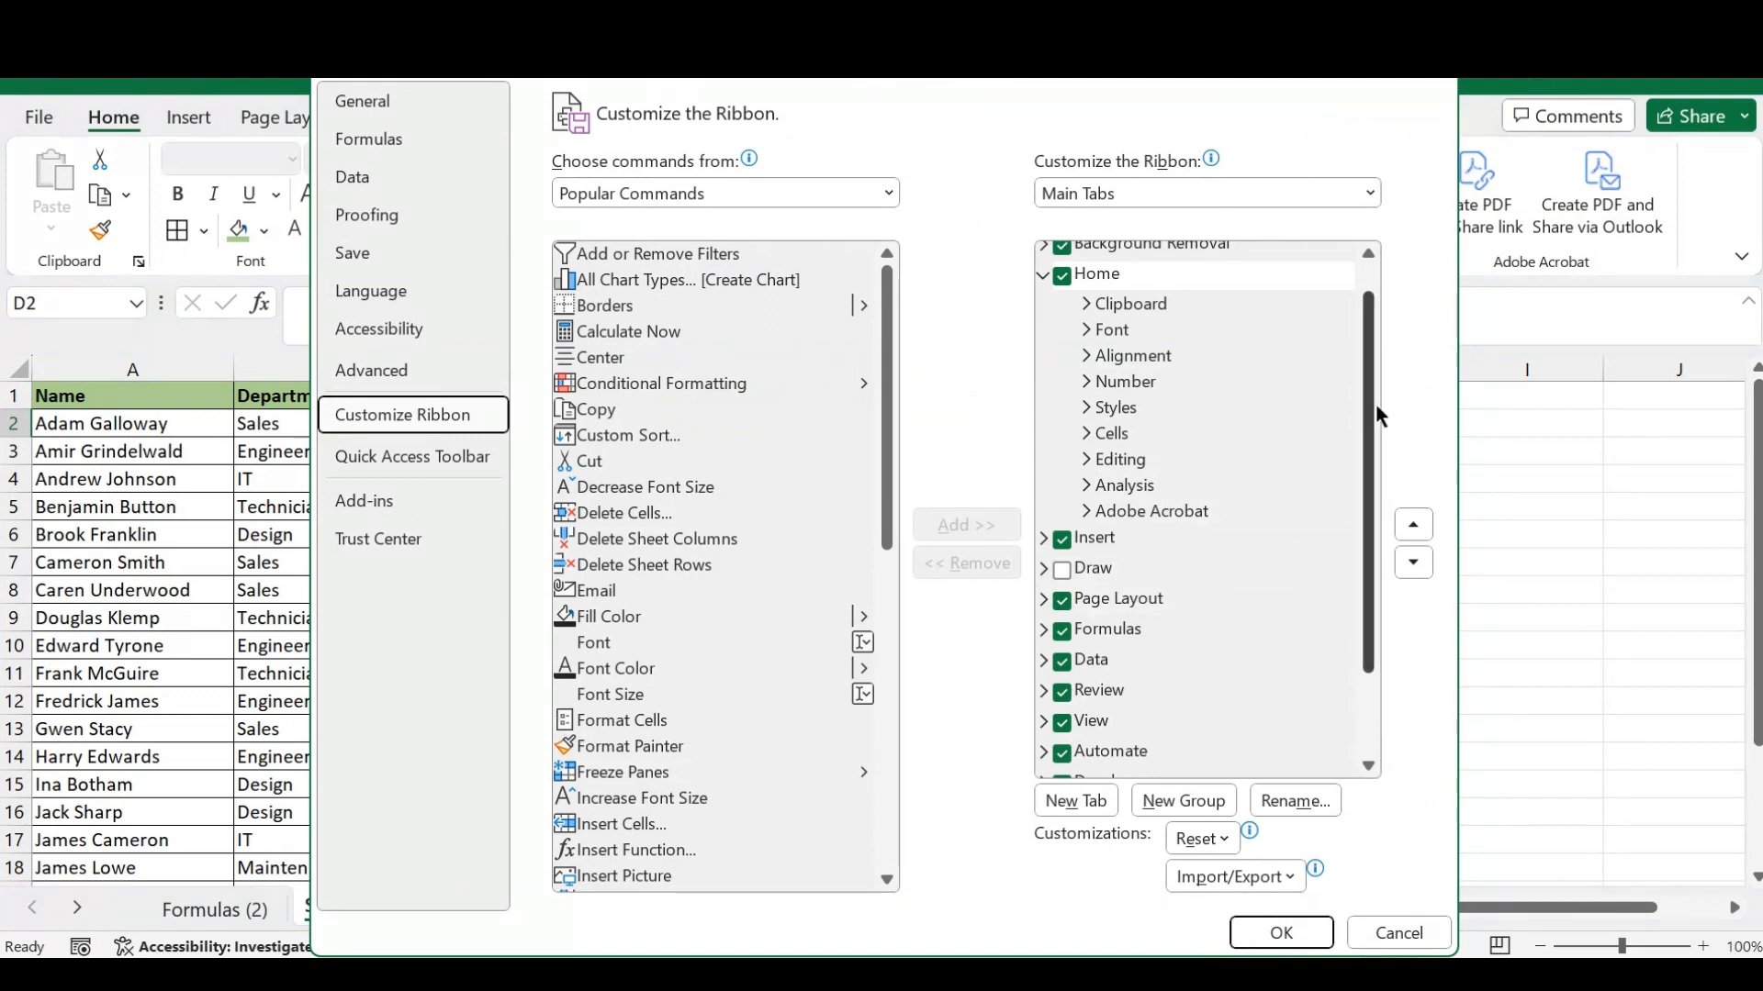
pyautogui.moveTo(1369, 404); pyautogui.dragTo(1367, 578)
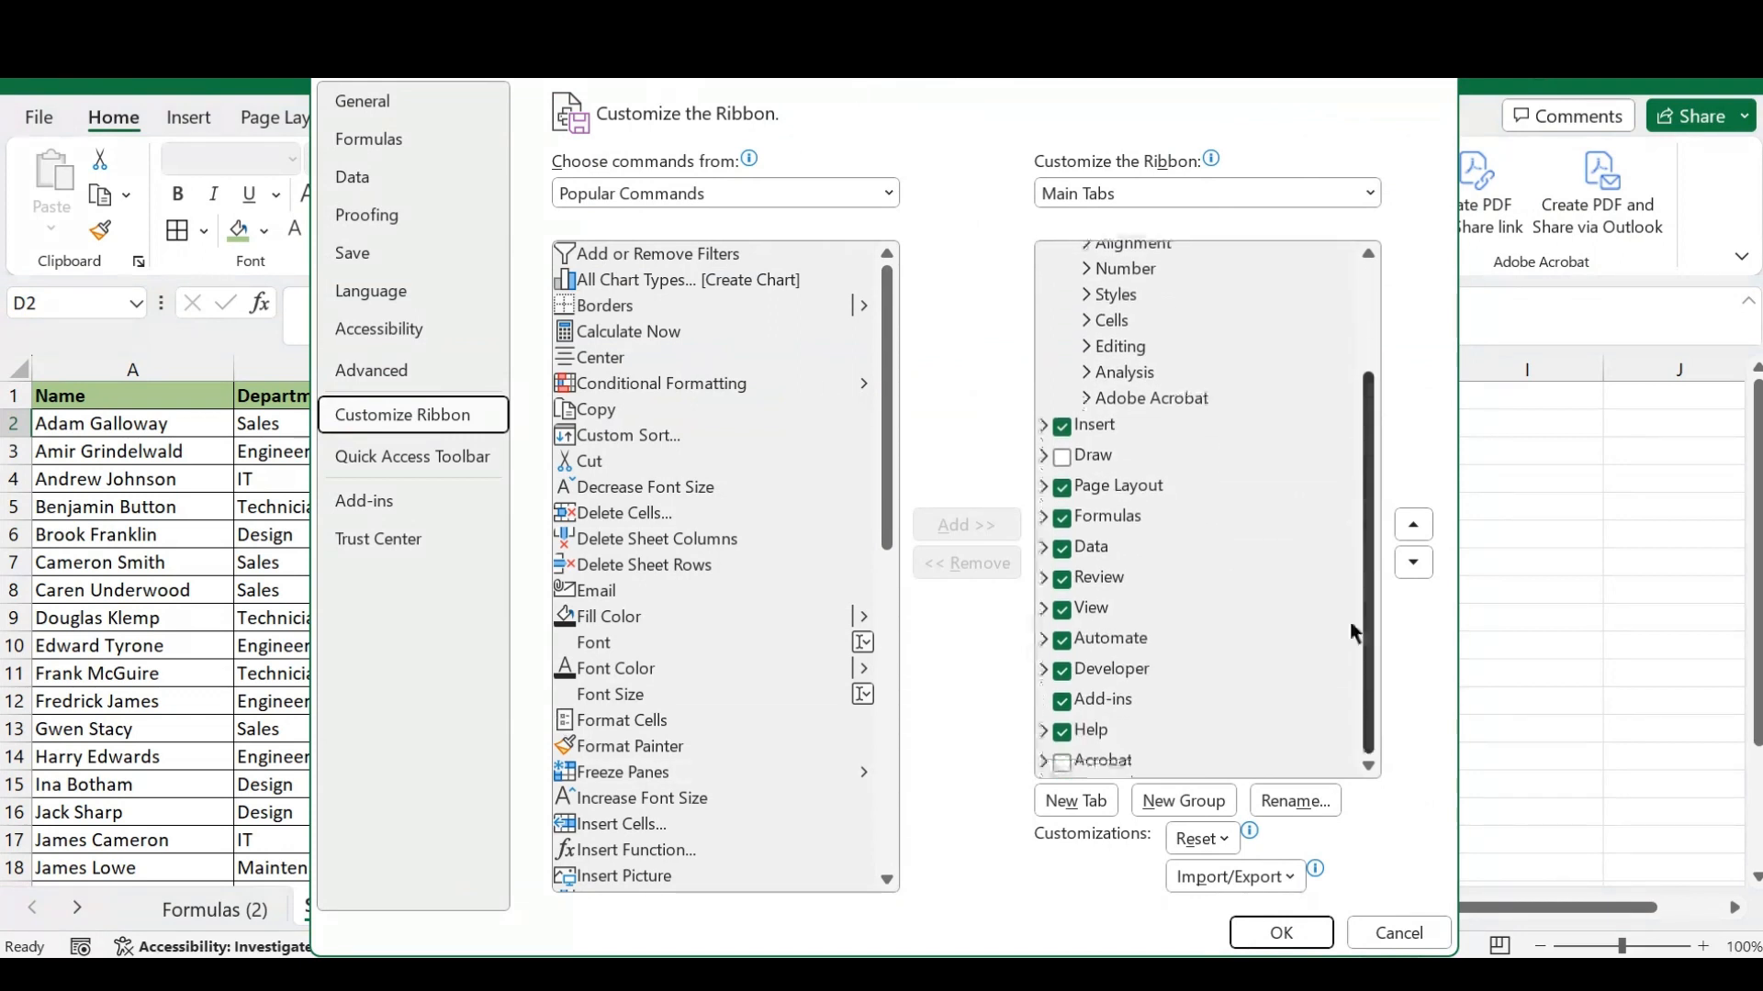
pyautogui.click(1068, 675)
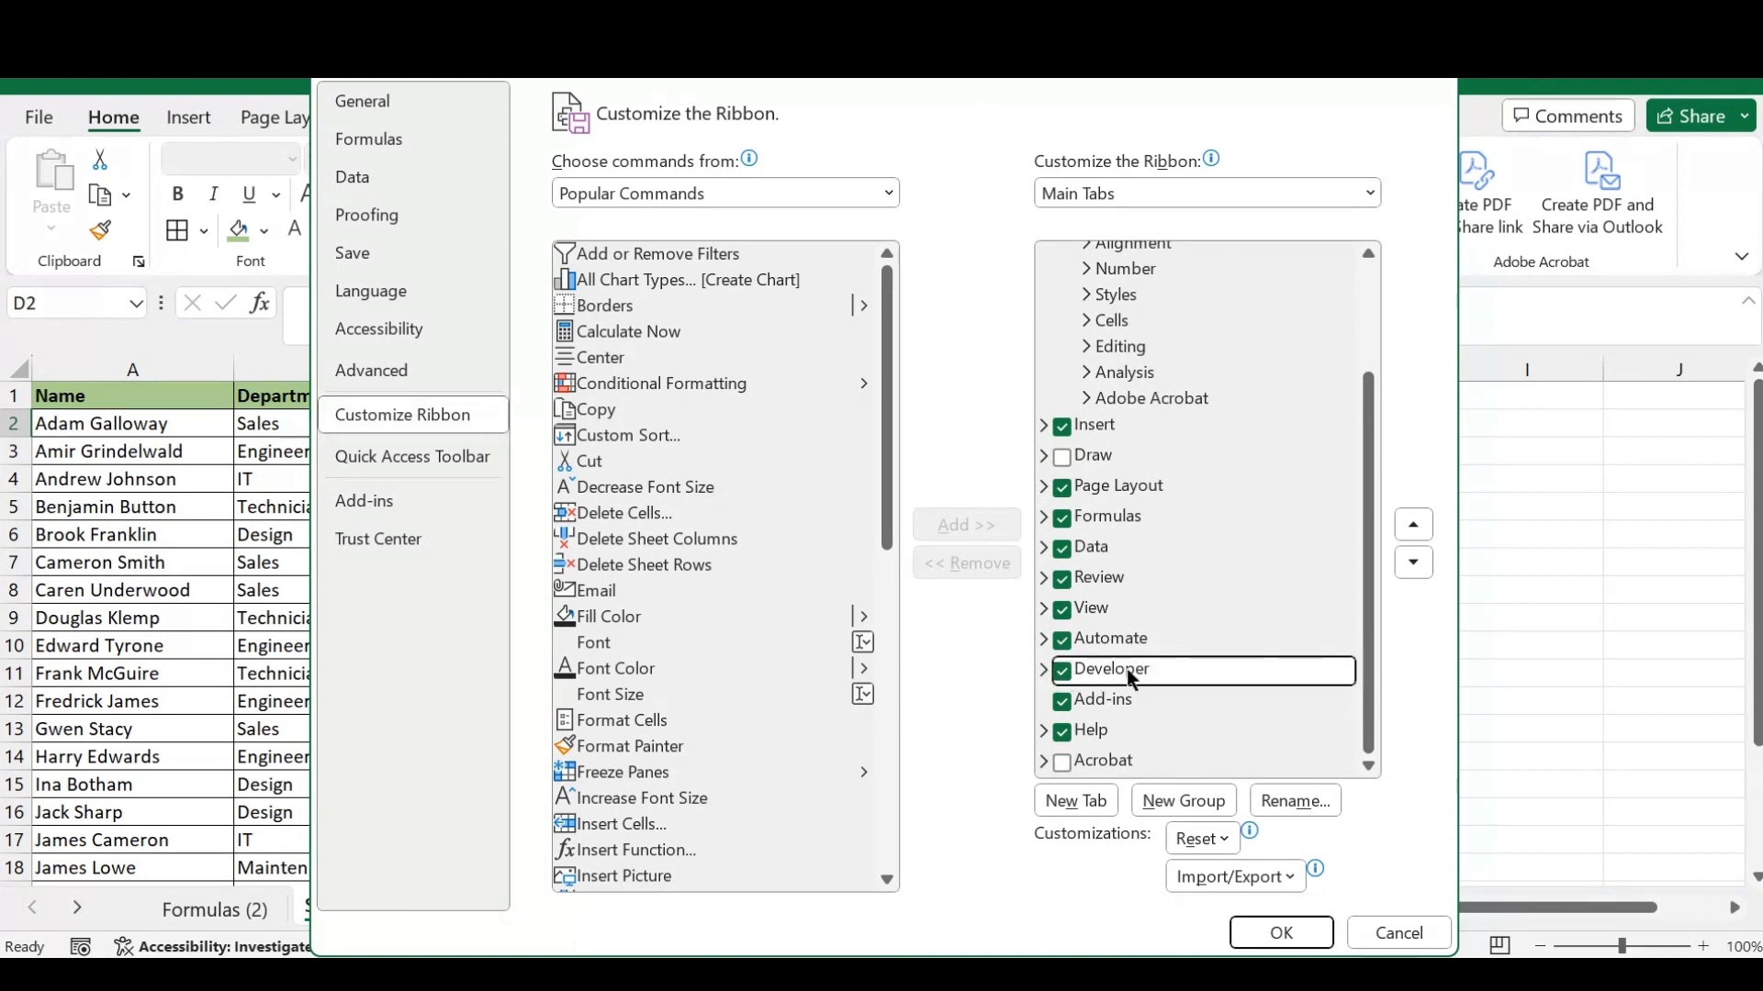
pyautogui.click(1065, 678)
pyautogui.click(1065, 677)
pyautogui.click(1289, 933)
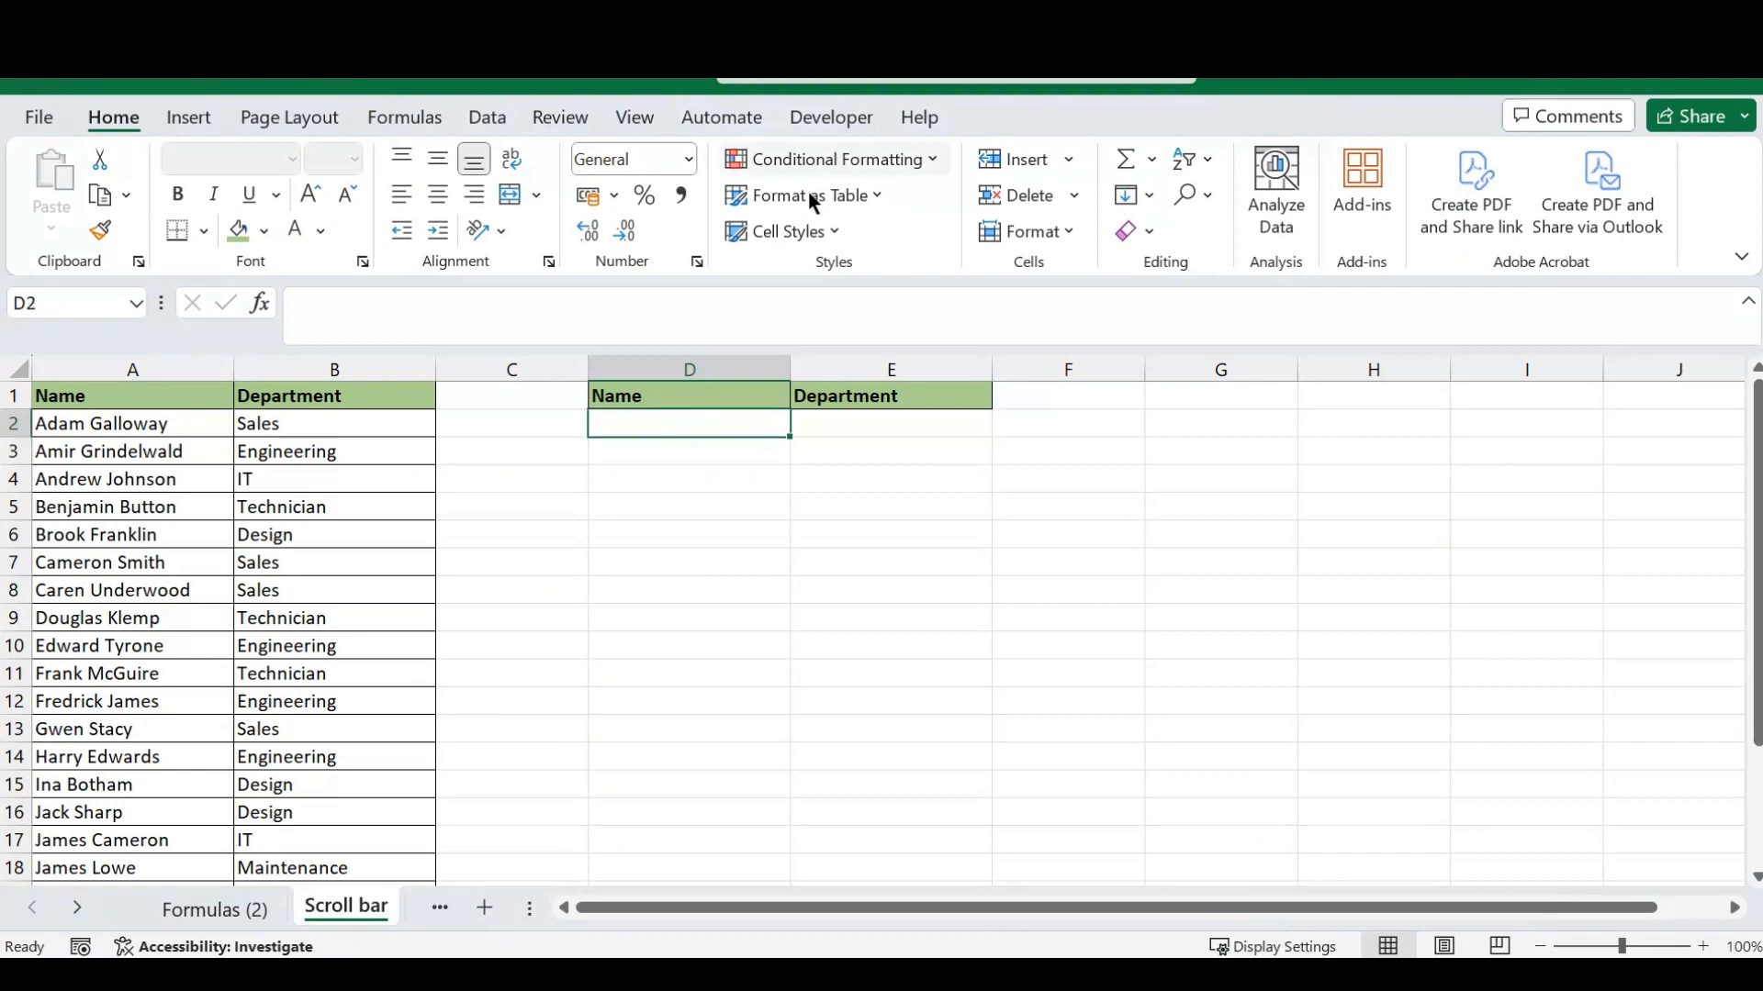
# - Draw a vertical scroll bar form control in column F beside the Department column, spanning about rows 2 to 17
pyautogui.click(826, 122)
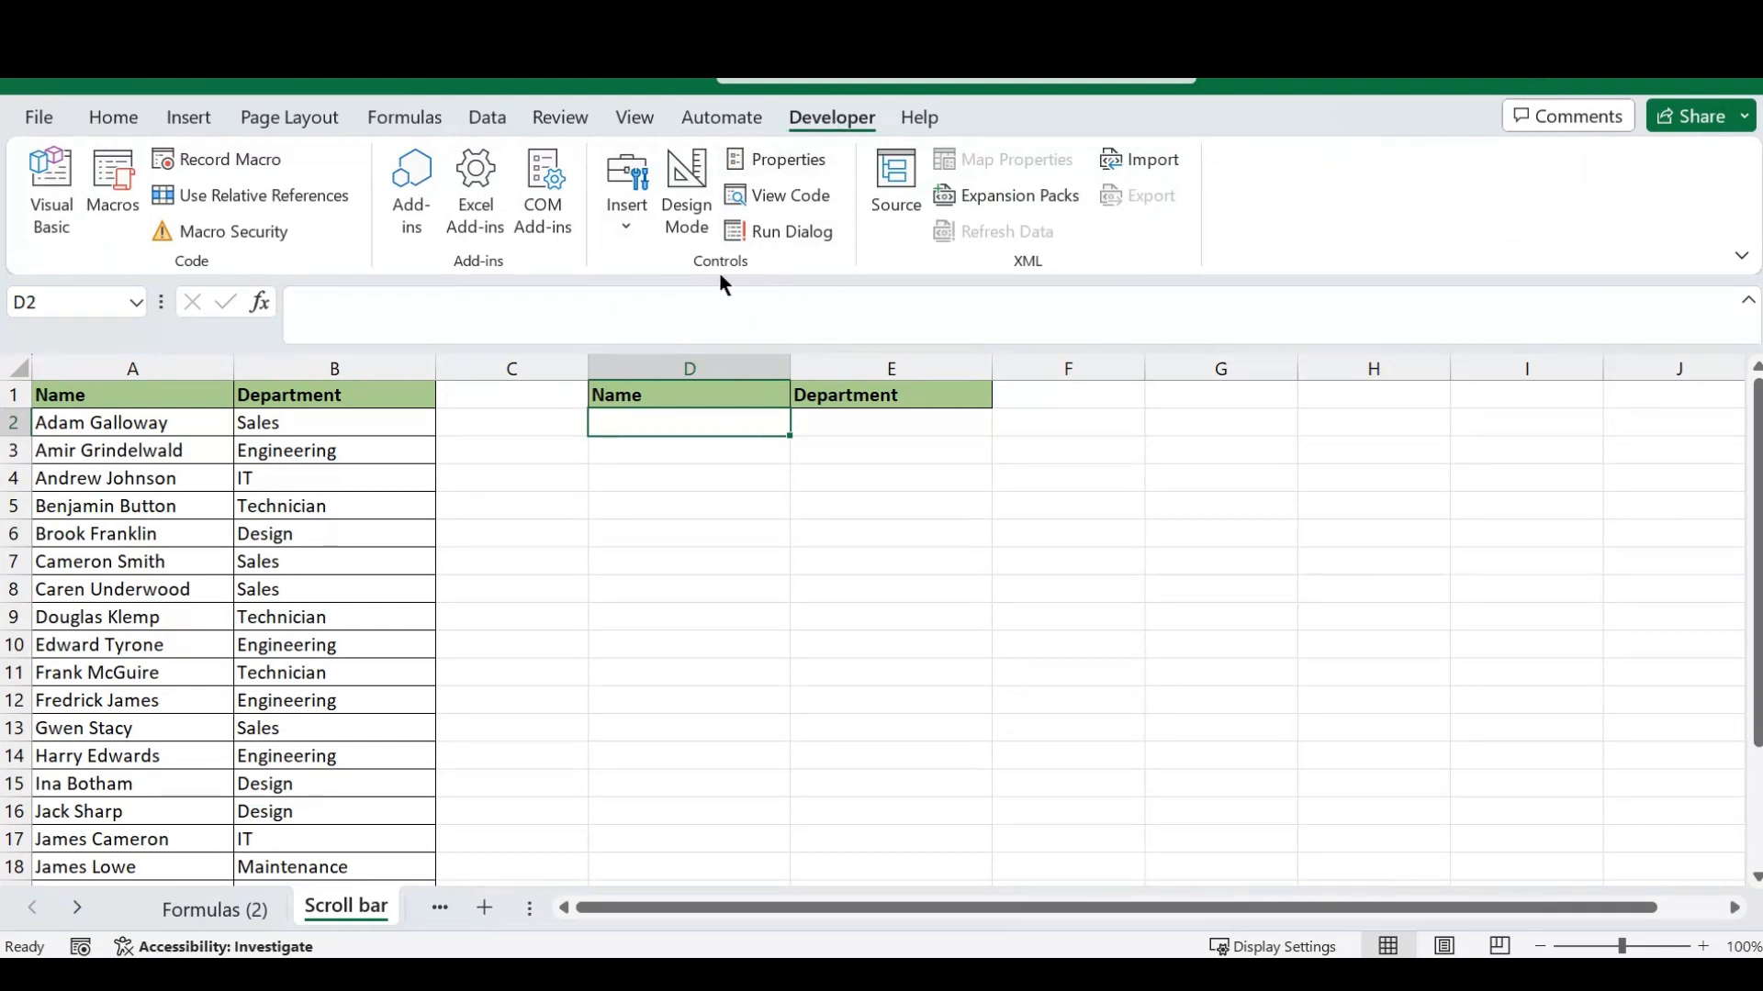
pyautogui.click(625, 220)
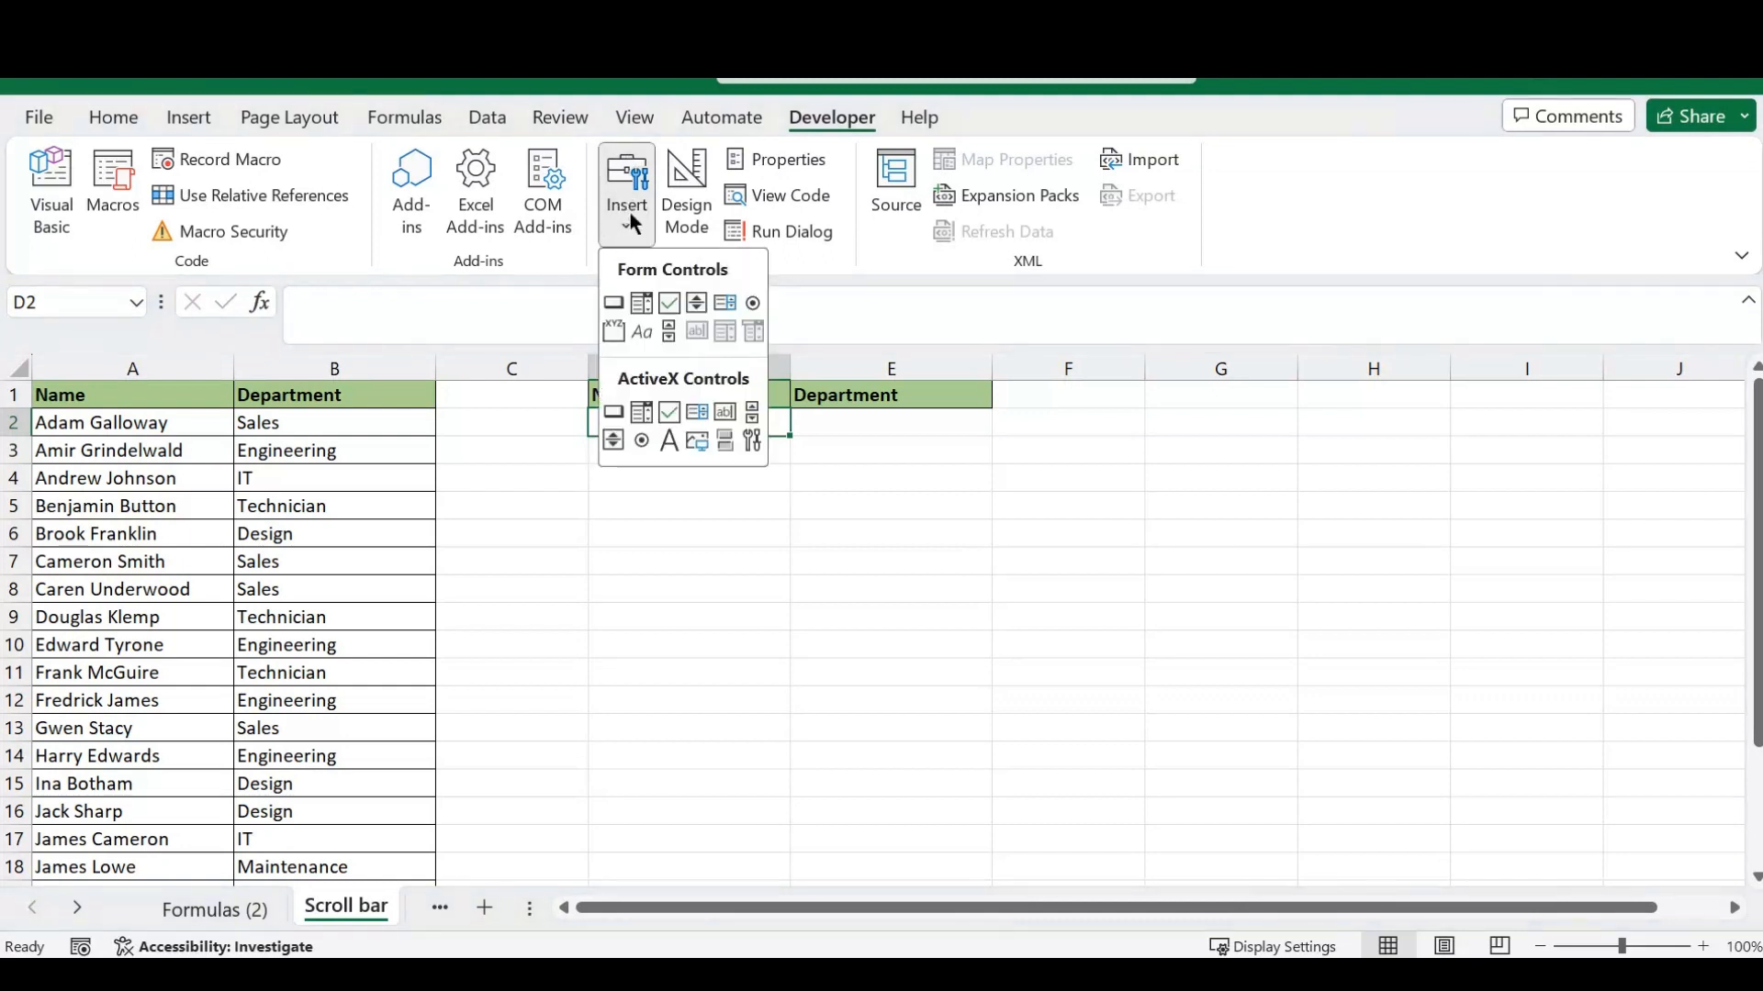
pyautogui.click(670, 329)
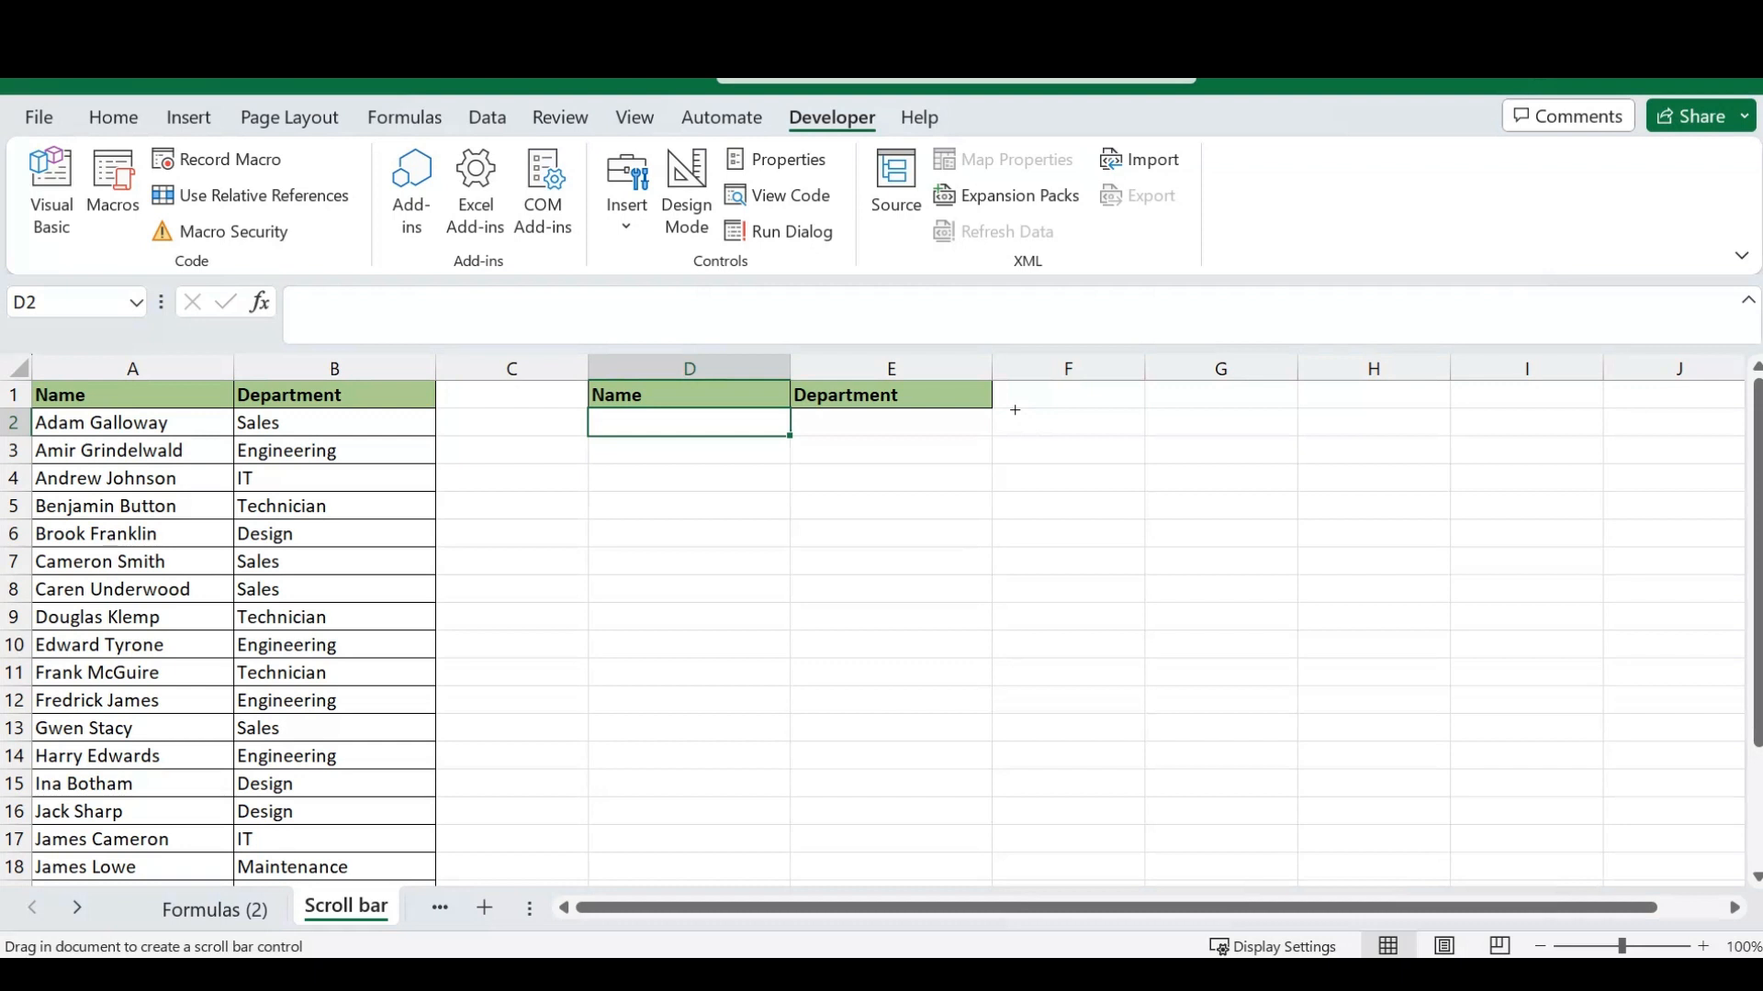
pyautogui.moveTo(1015, 409); pyautogui.dragTo(1118, 832)
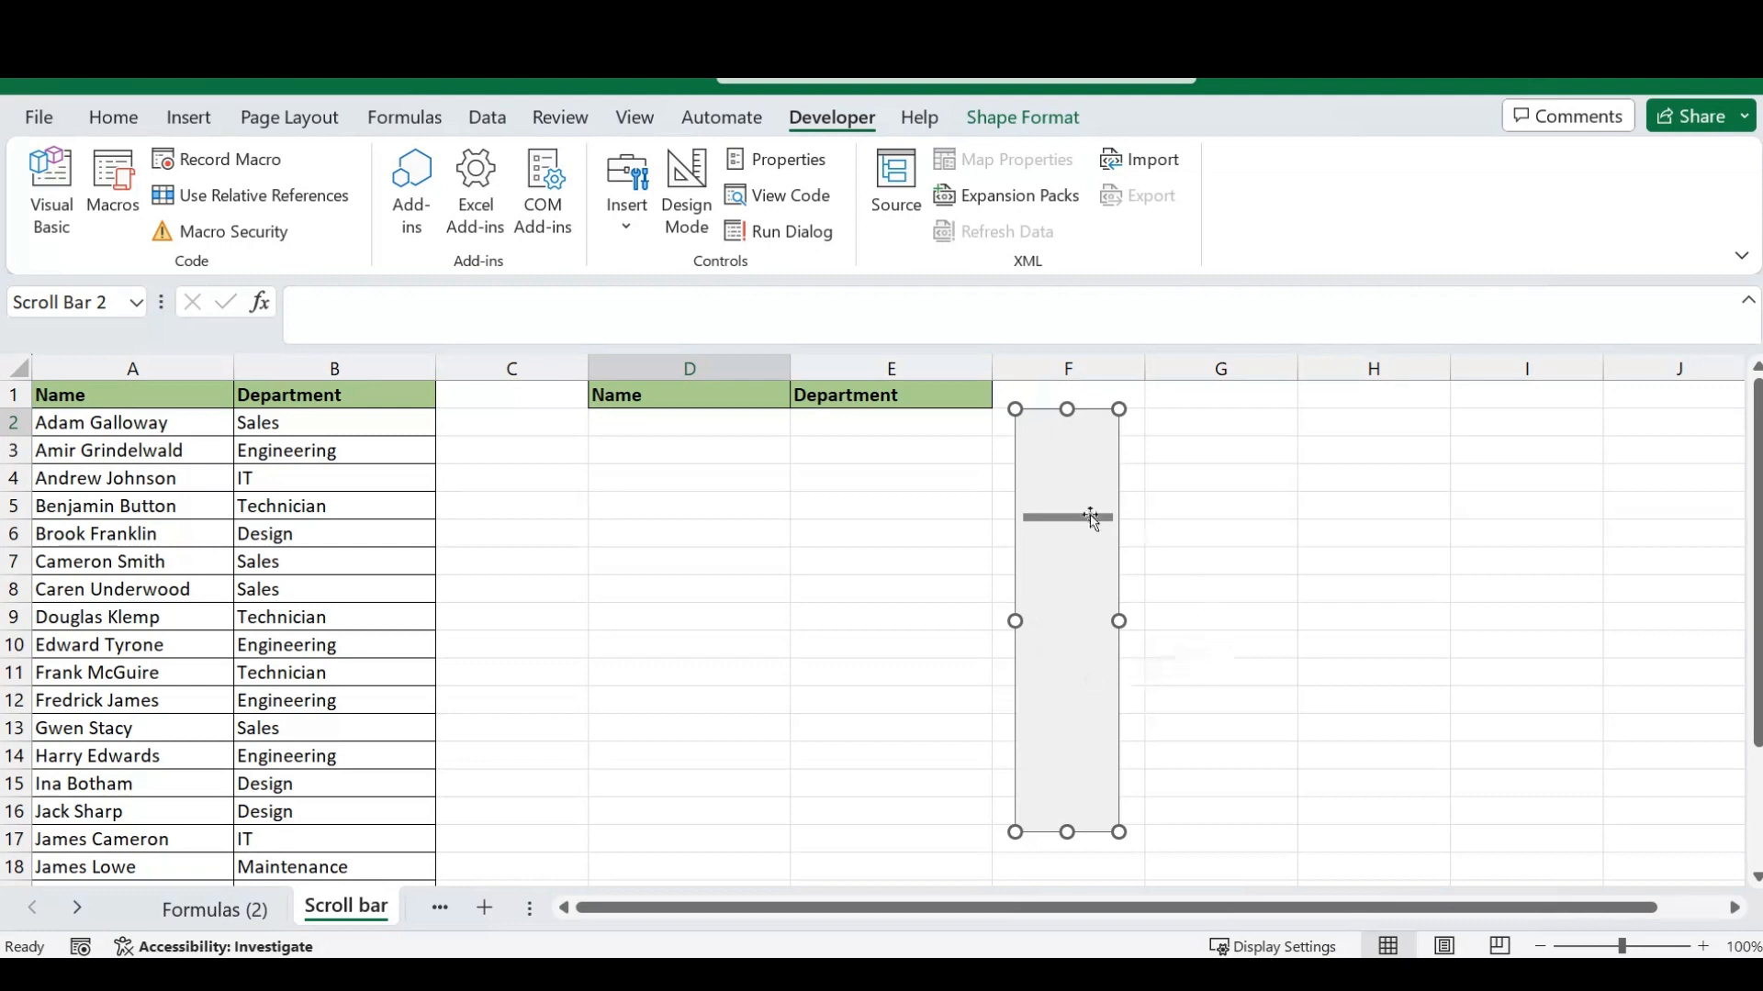
# - Format the scroll bar control with a maximum value of 10, a page change of 5 and a cell link to $C$1
pyautogui.rightClick(1066, 608)
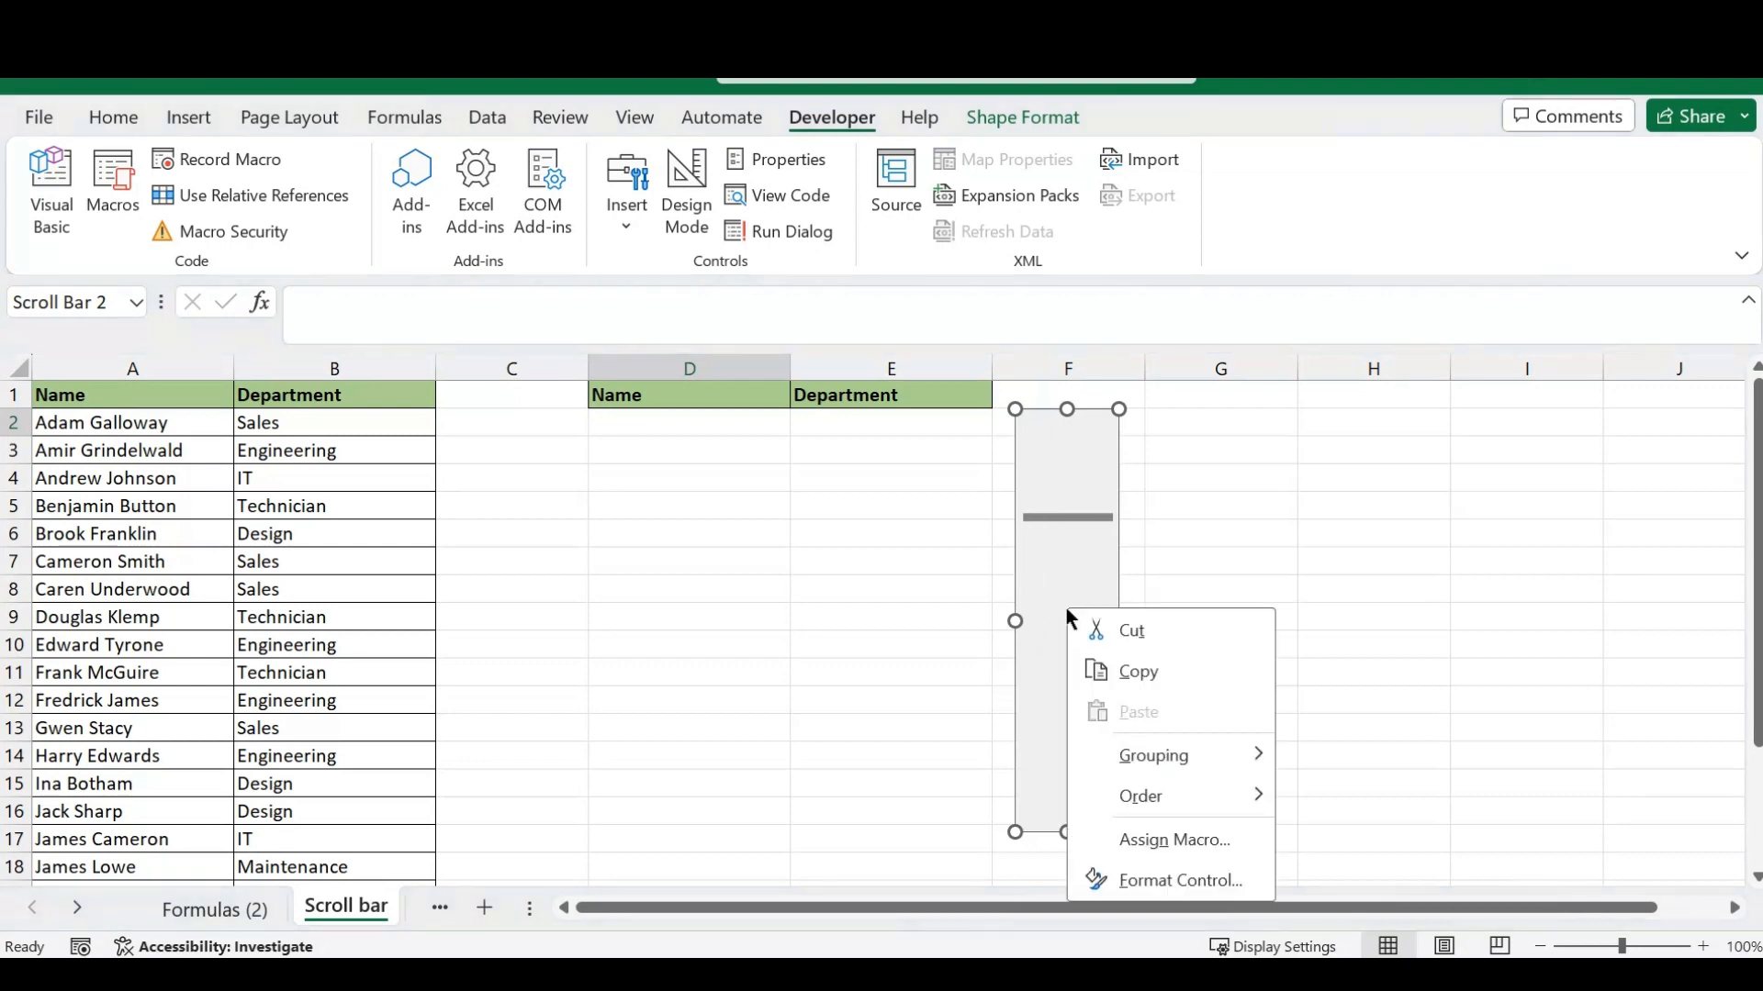
pyautogui.click(1182, 883)
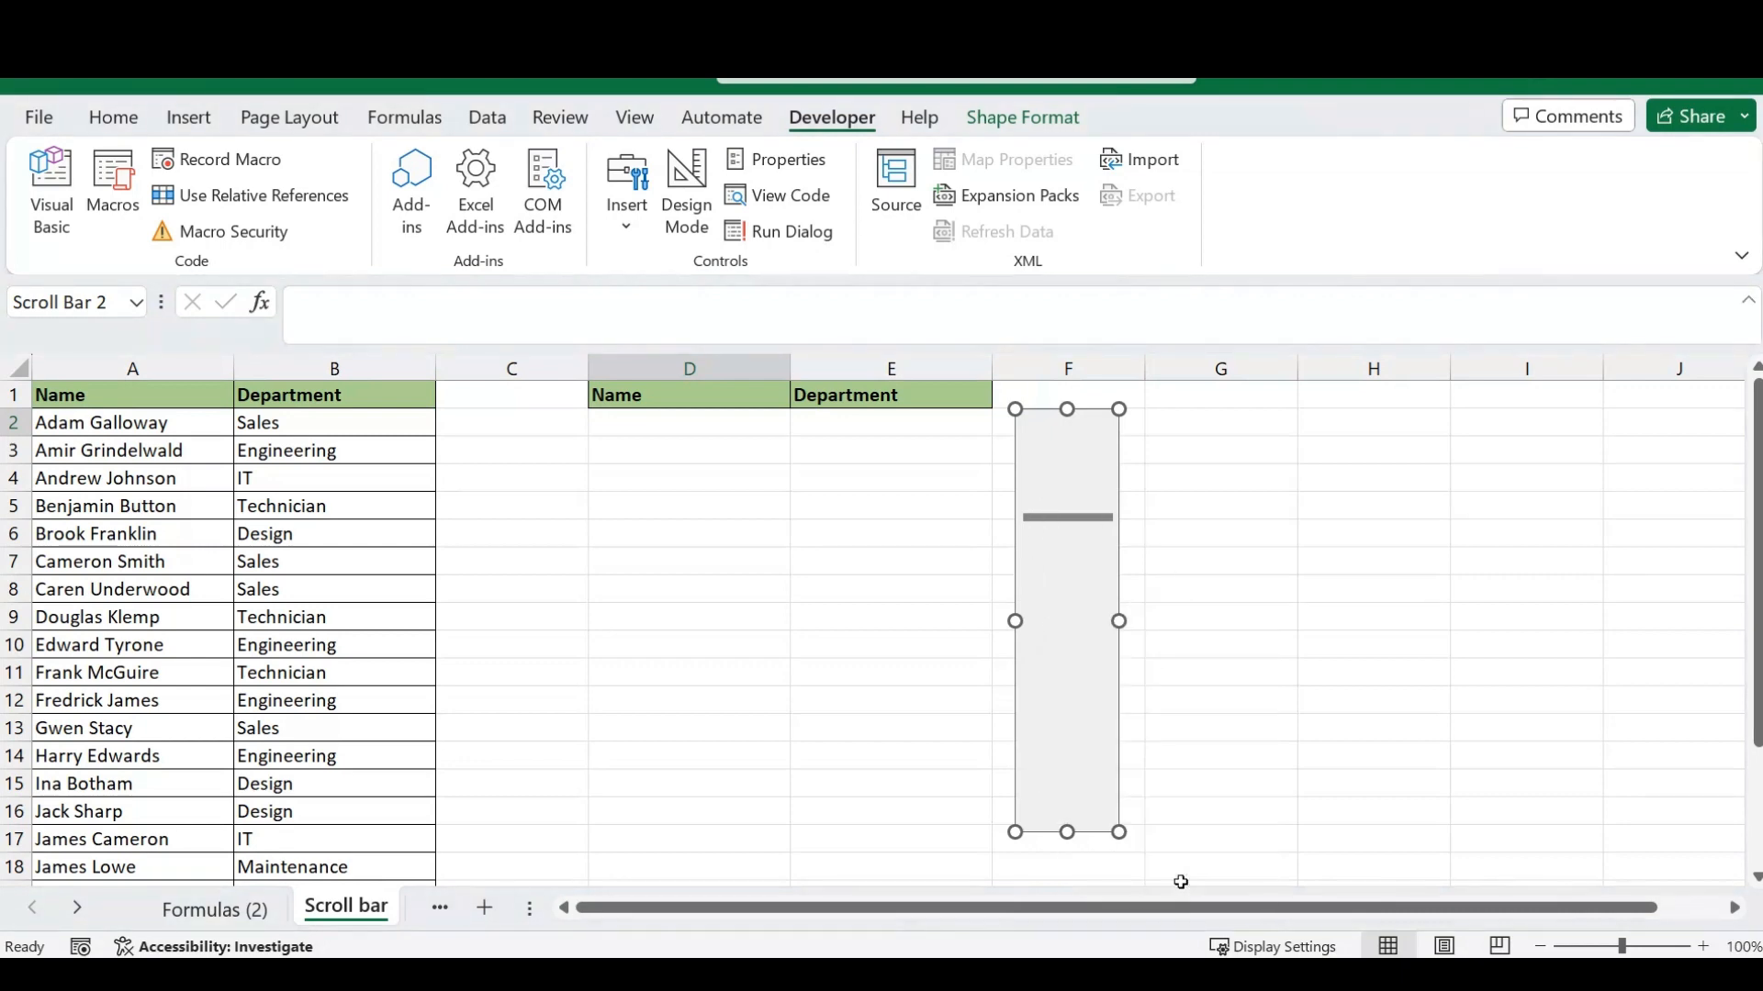
pyautogui.moveTo(1435, 390); pyautogui.dragTo(1349, 226)
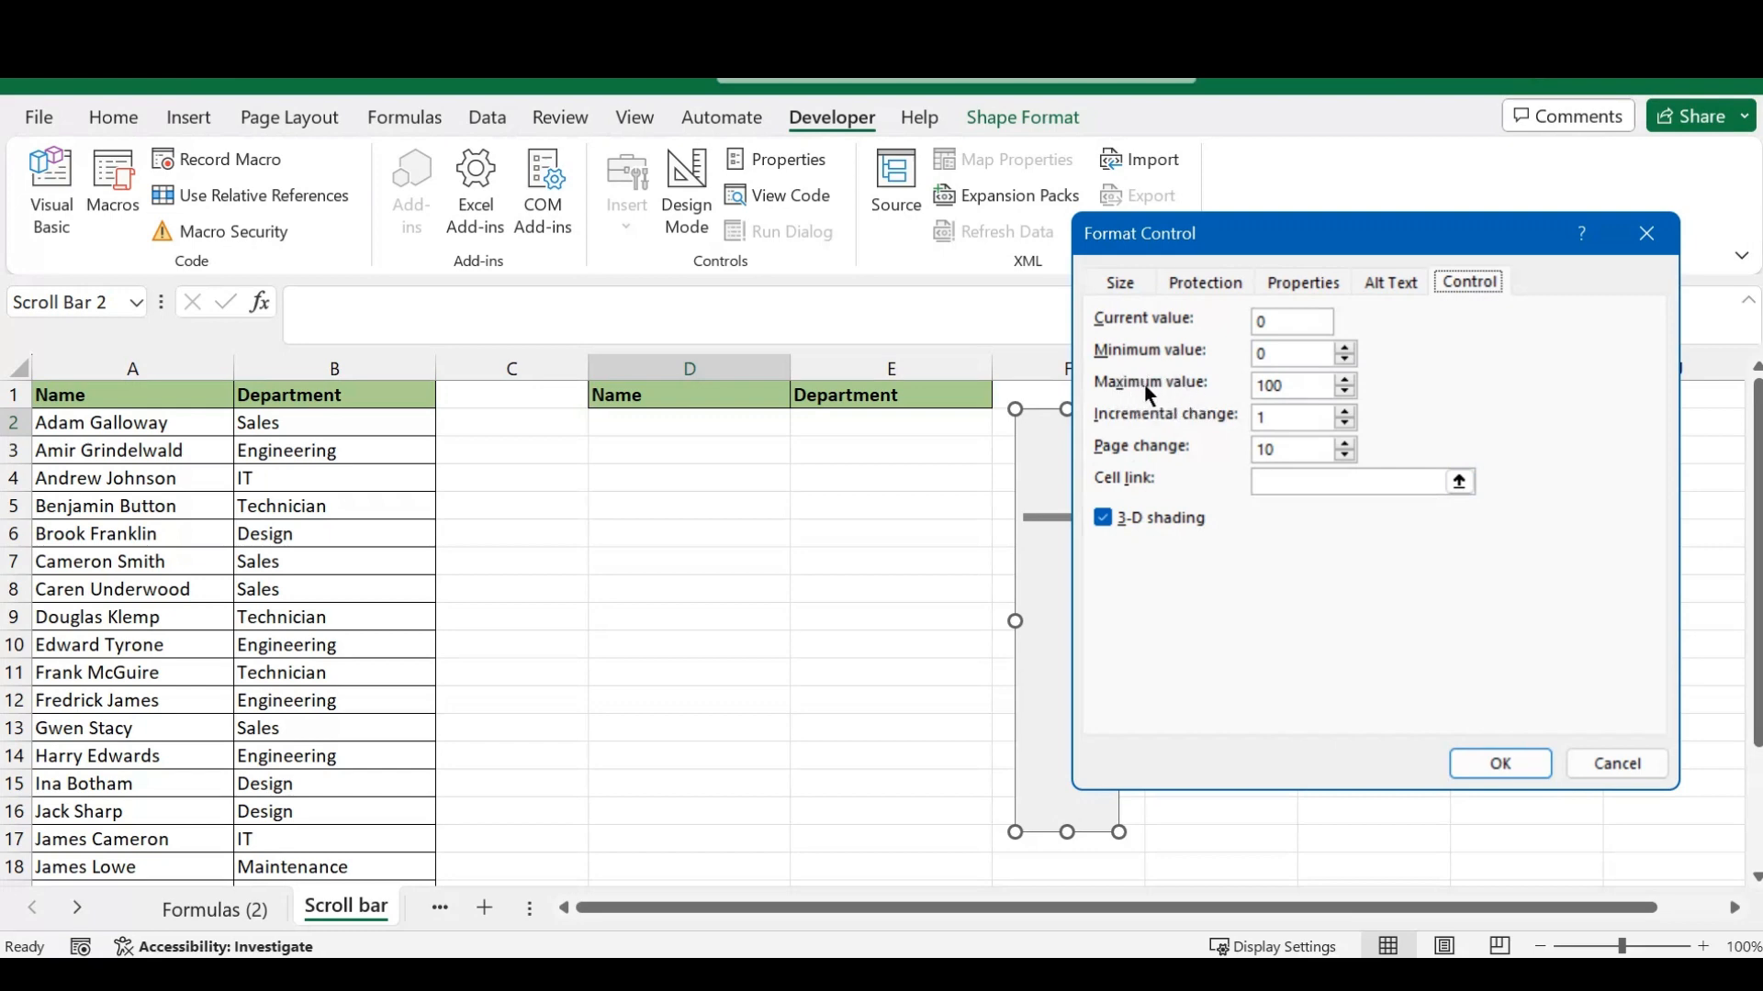
pyautogui.click(1290, 386)
pyautogui.press('BackSpace')
pyautogui.doubleClick(1278, 451)
pyautogui.write('5')
pyautogui.click(1281, 482)
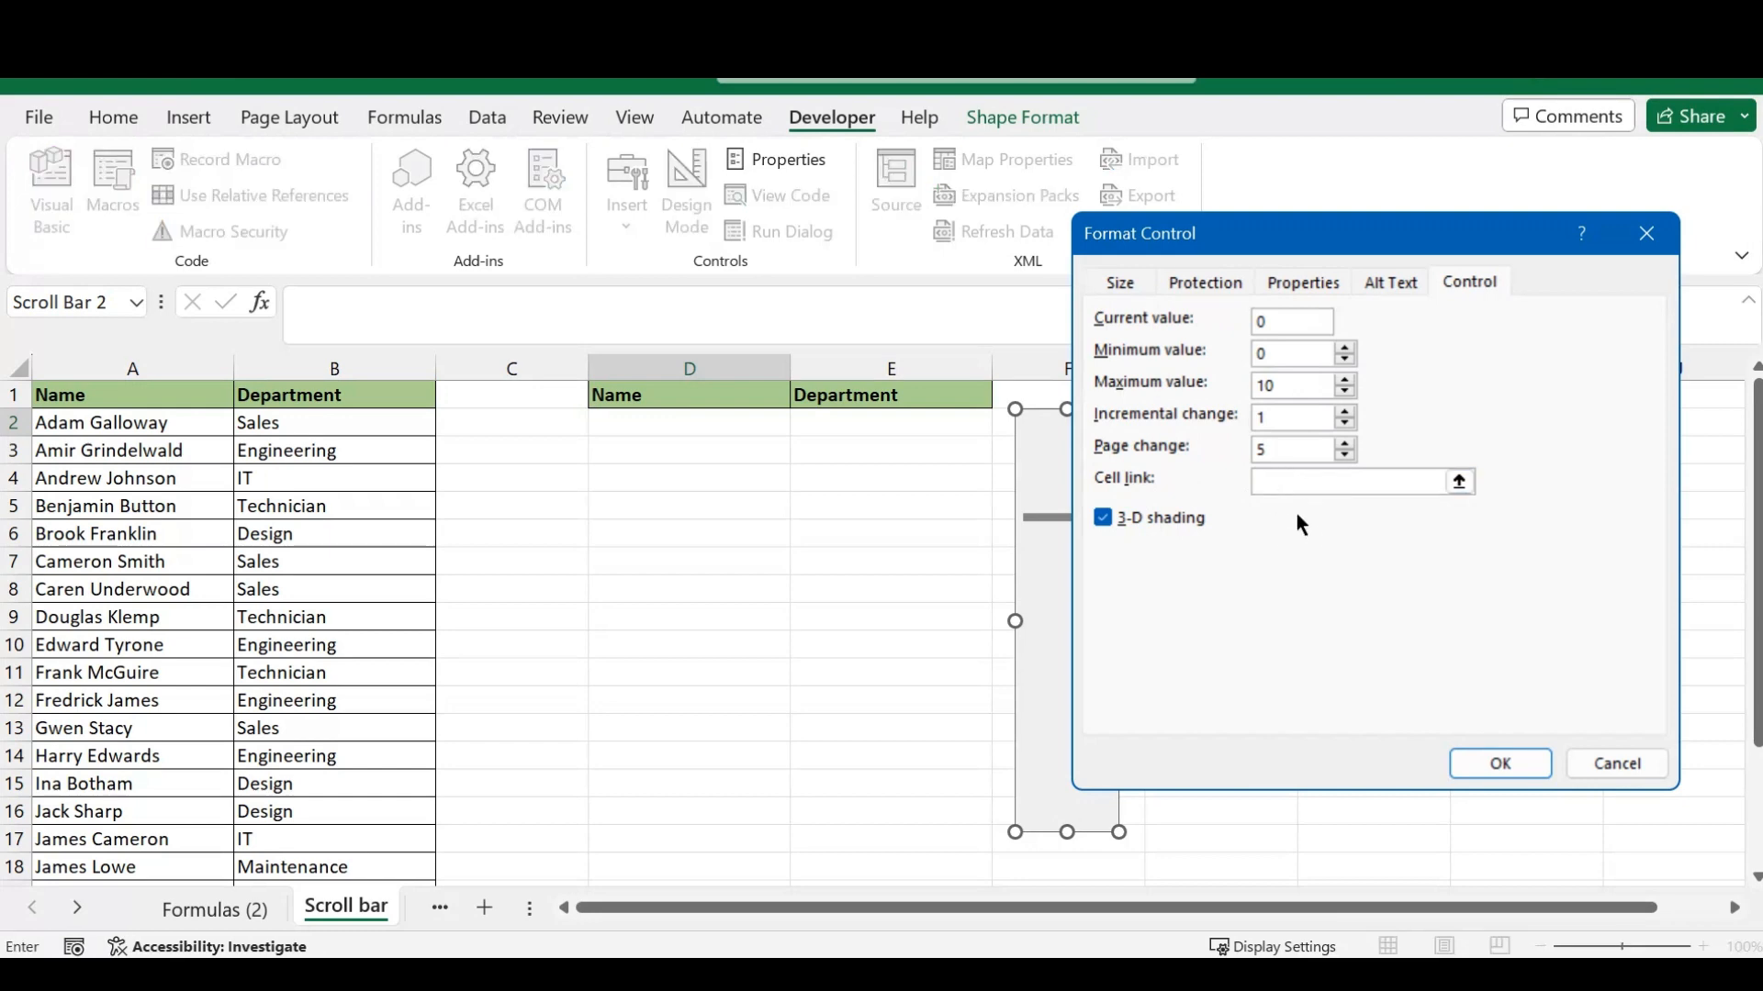
pyautogui.click(547, 391)
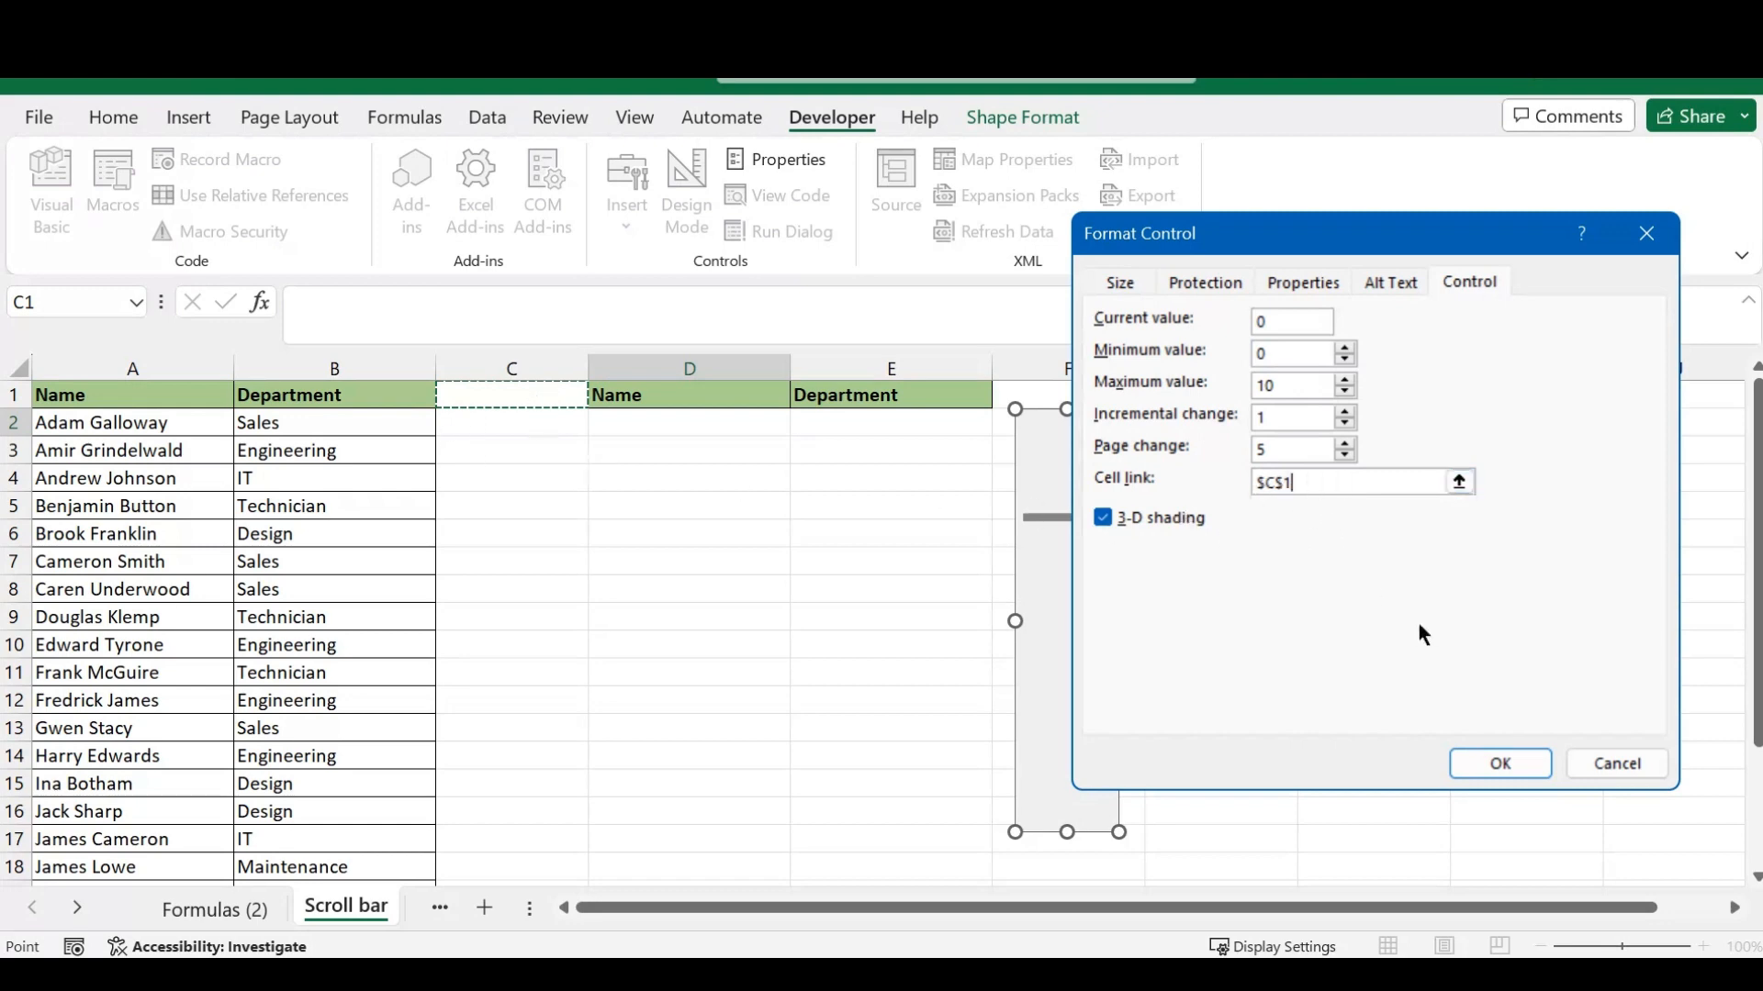
pyautogui.click(1509, 762)
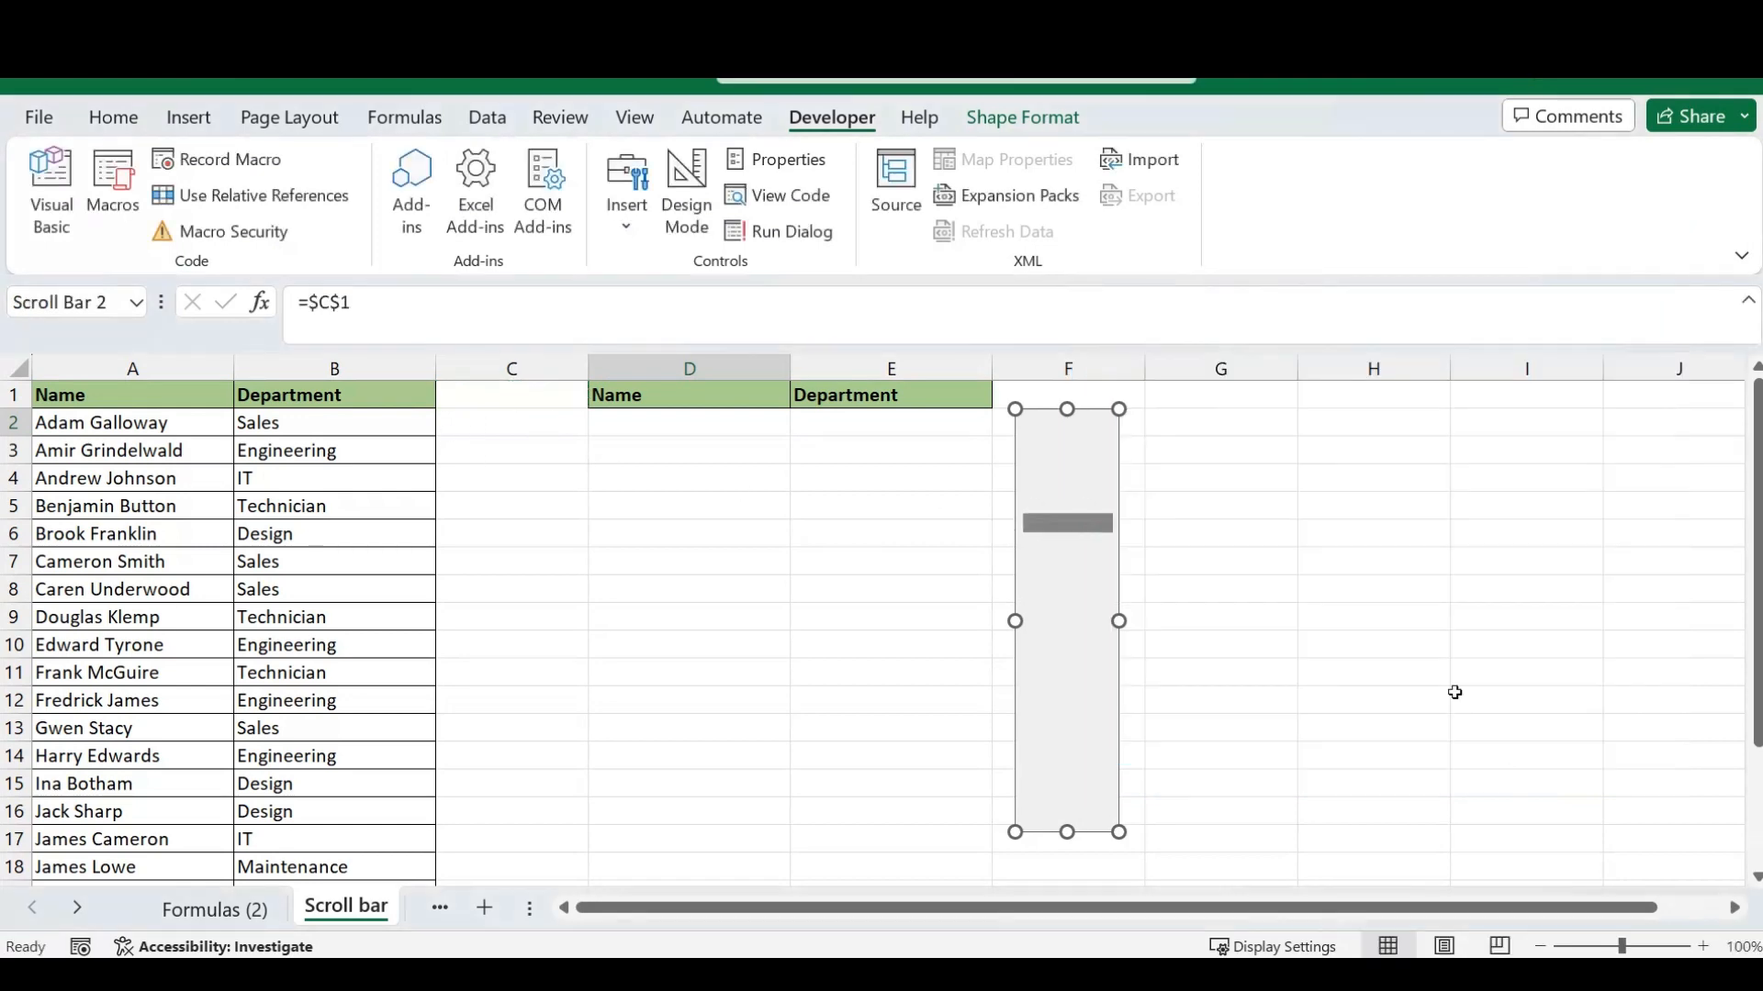
pyautogui.click(1210, 533)
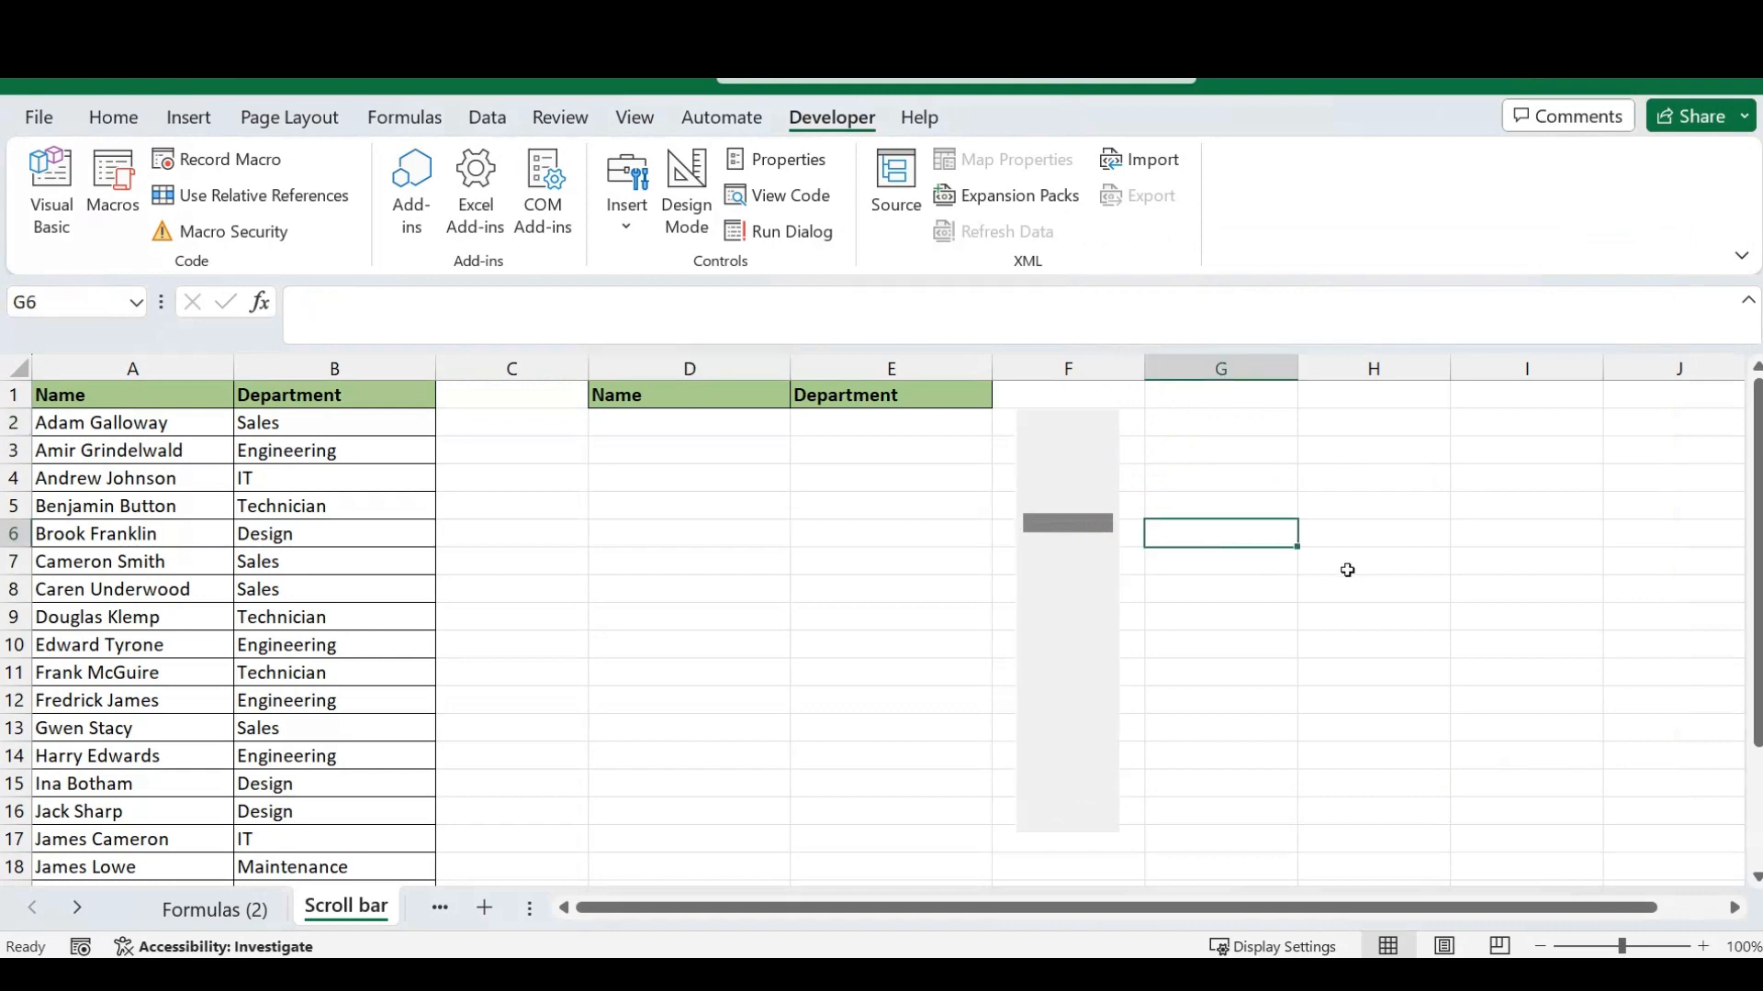
# - Enter the formula =OFFSET(A2;$C$1;0;1;1) in cell D2 under the second Name header
pyautogui.click(693, 425)
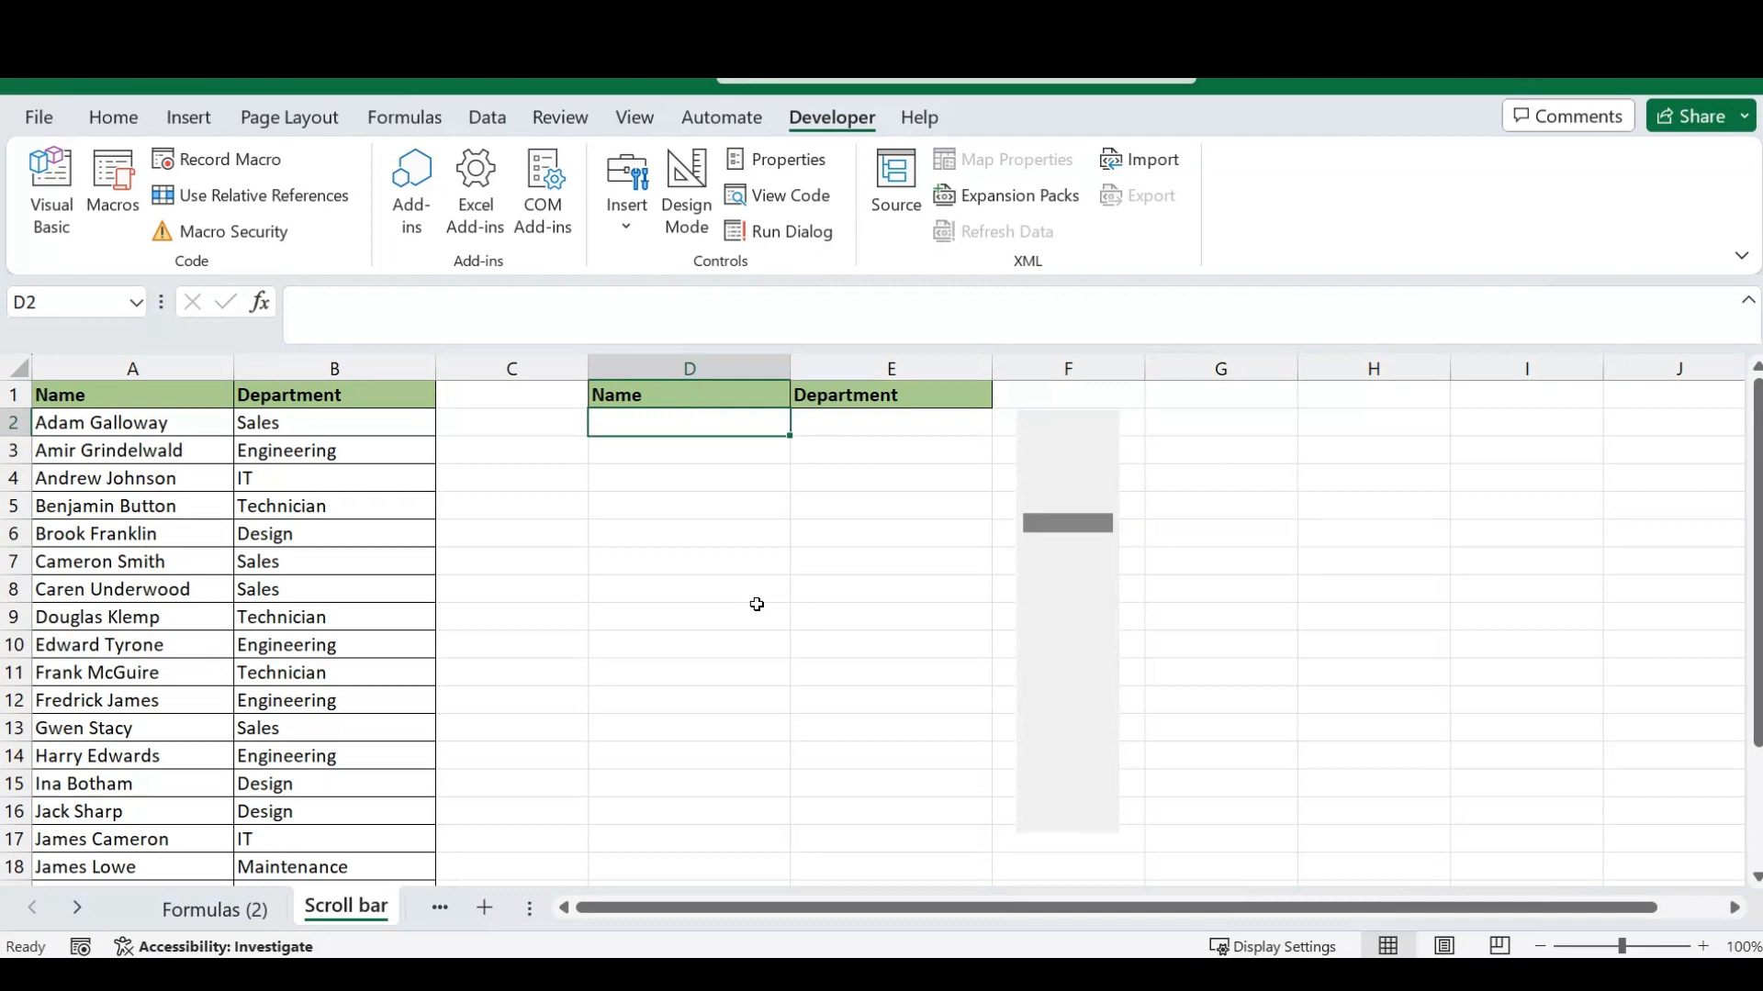
pyautogui.write('=')
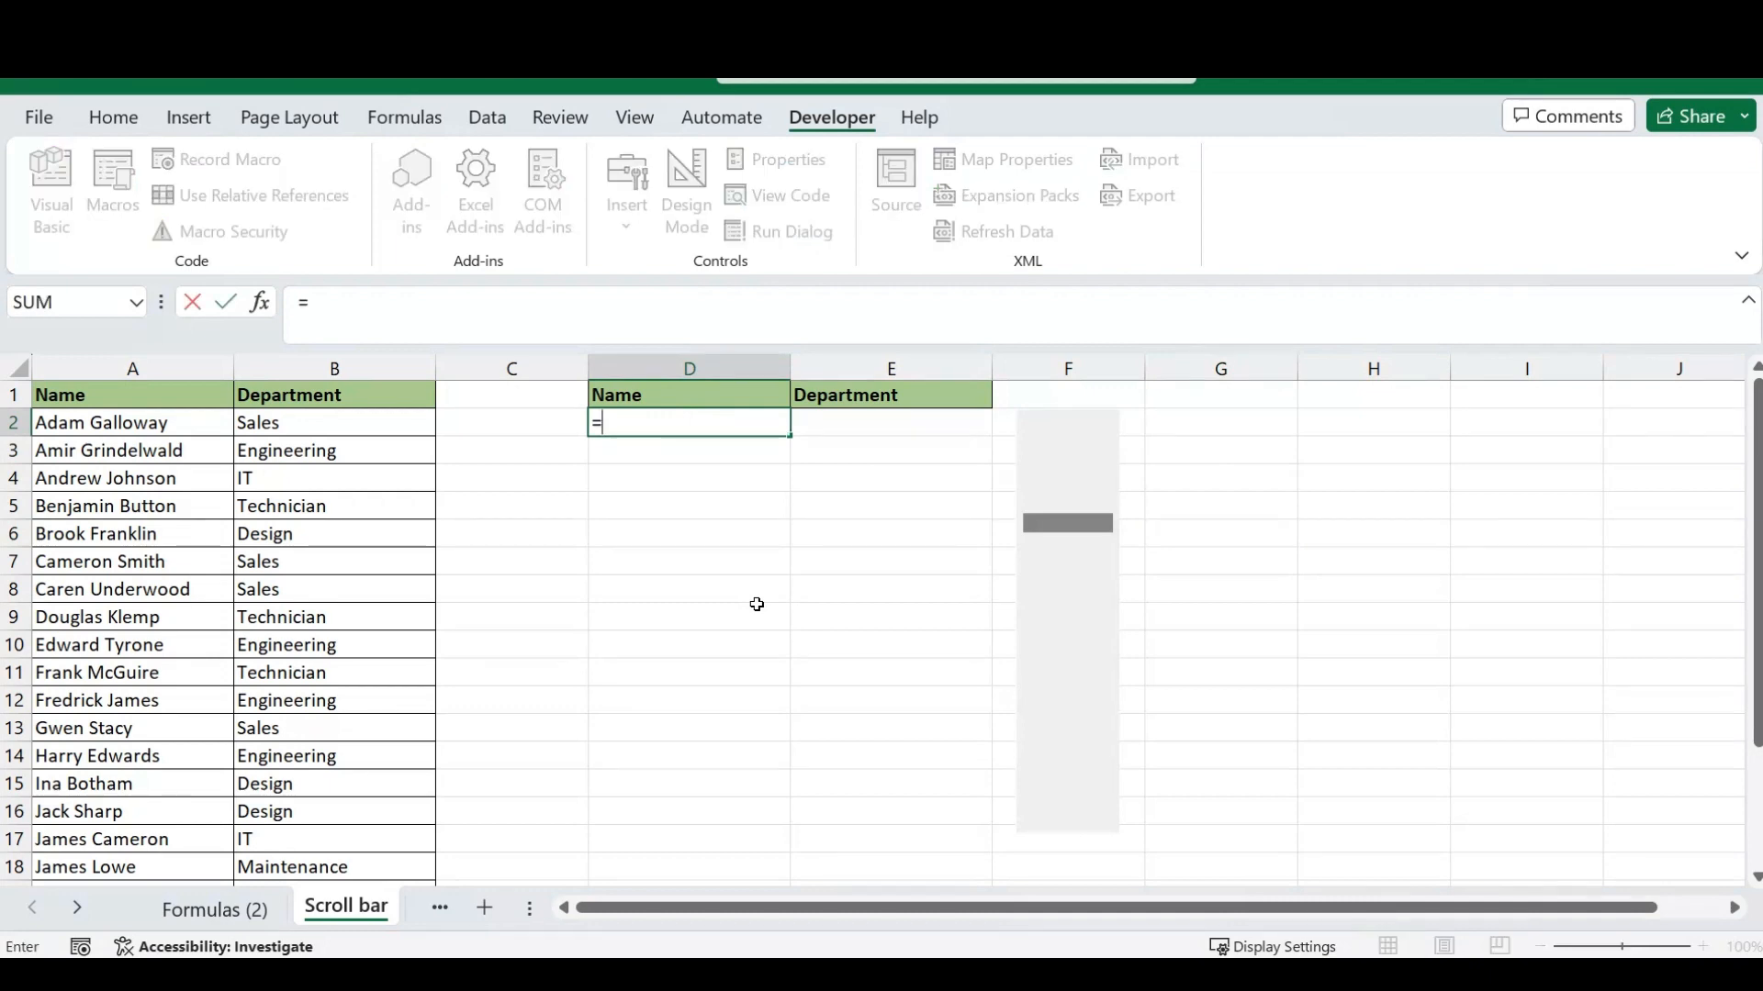
pyautogui.write('off')
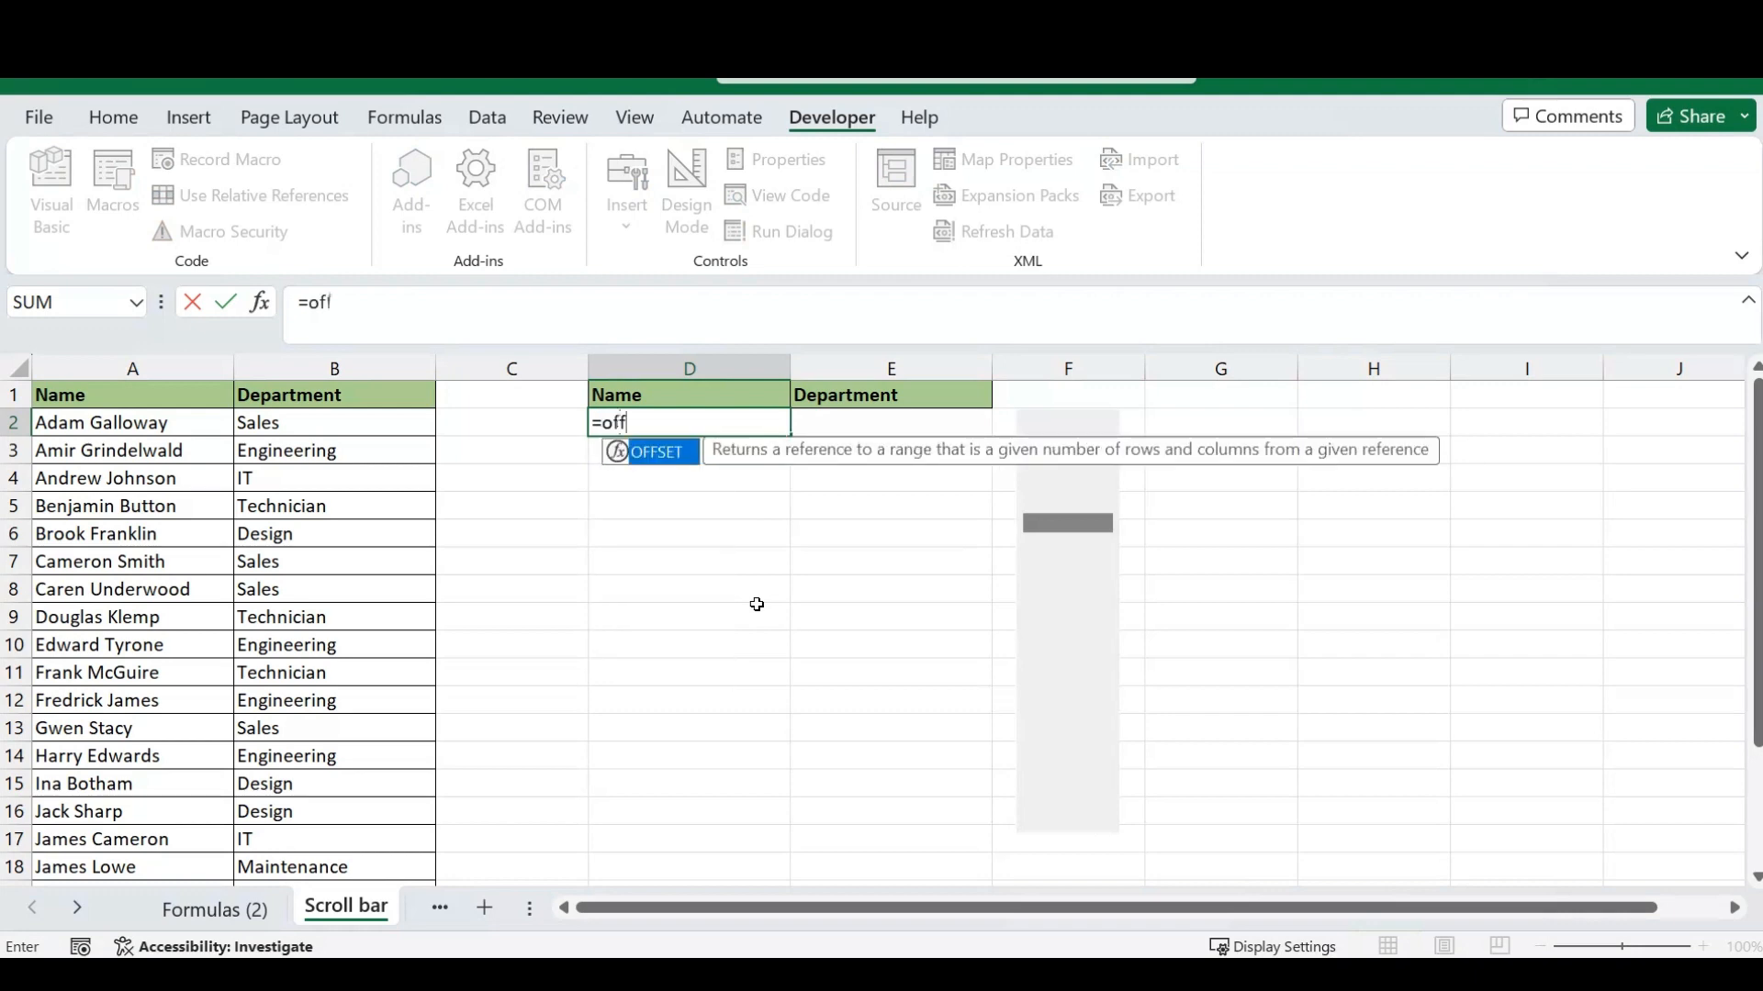
pyautogui.press('Tab')
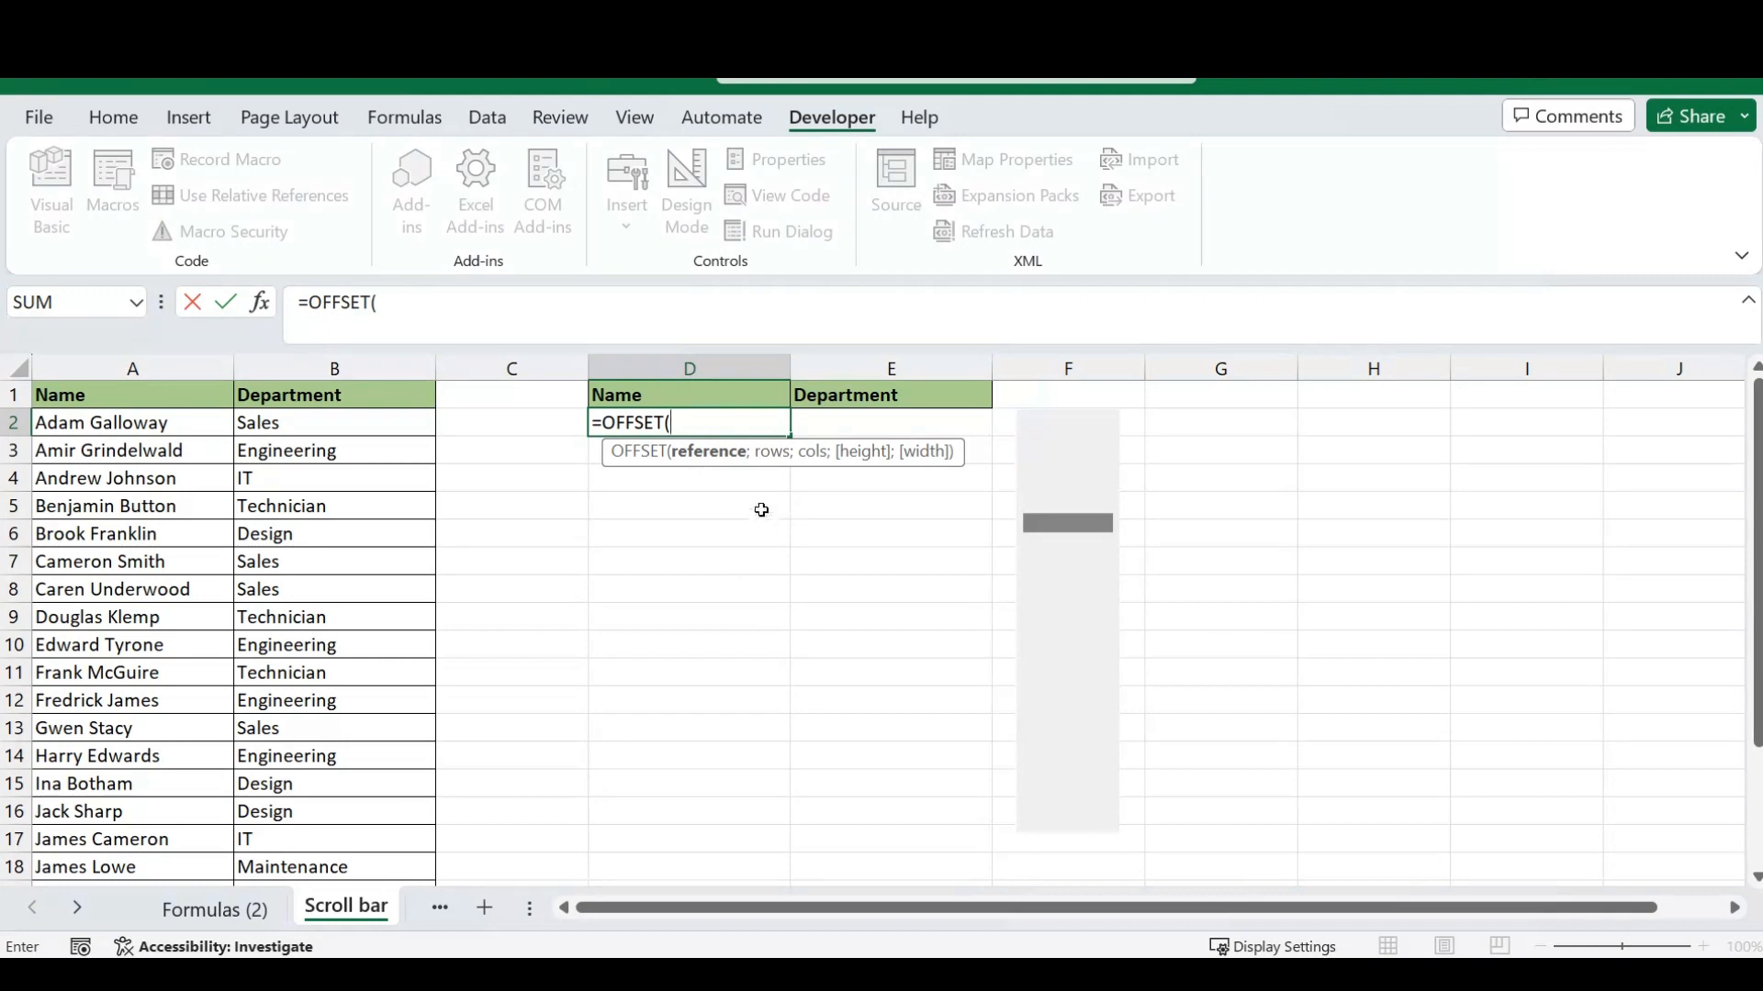
pyautogui.click(107, 427)
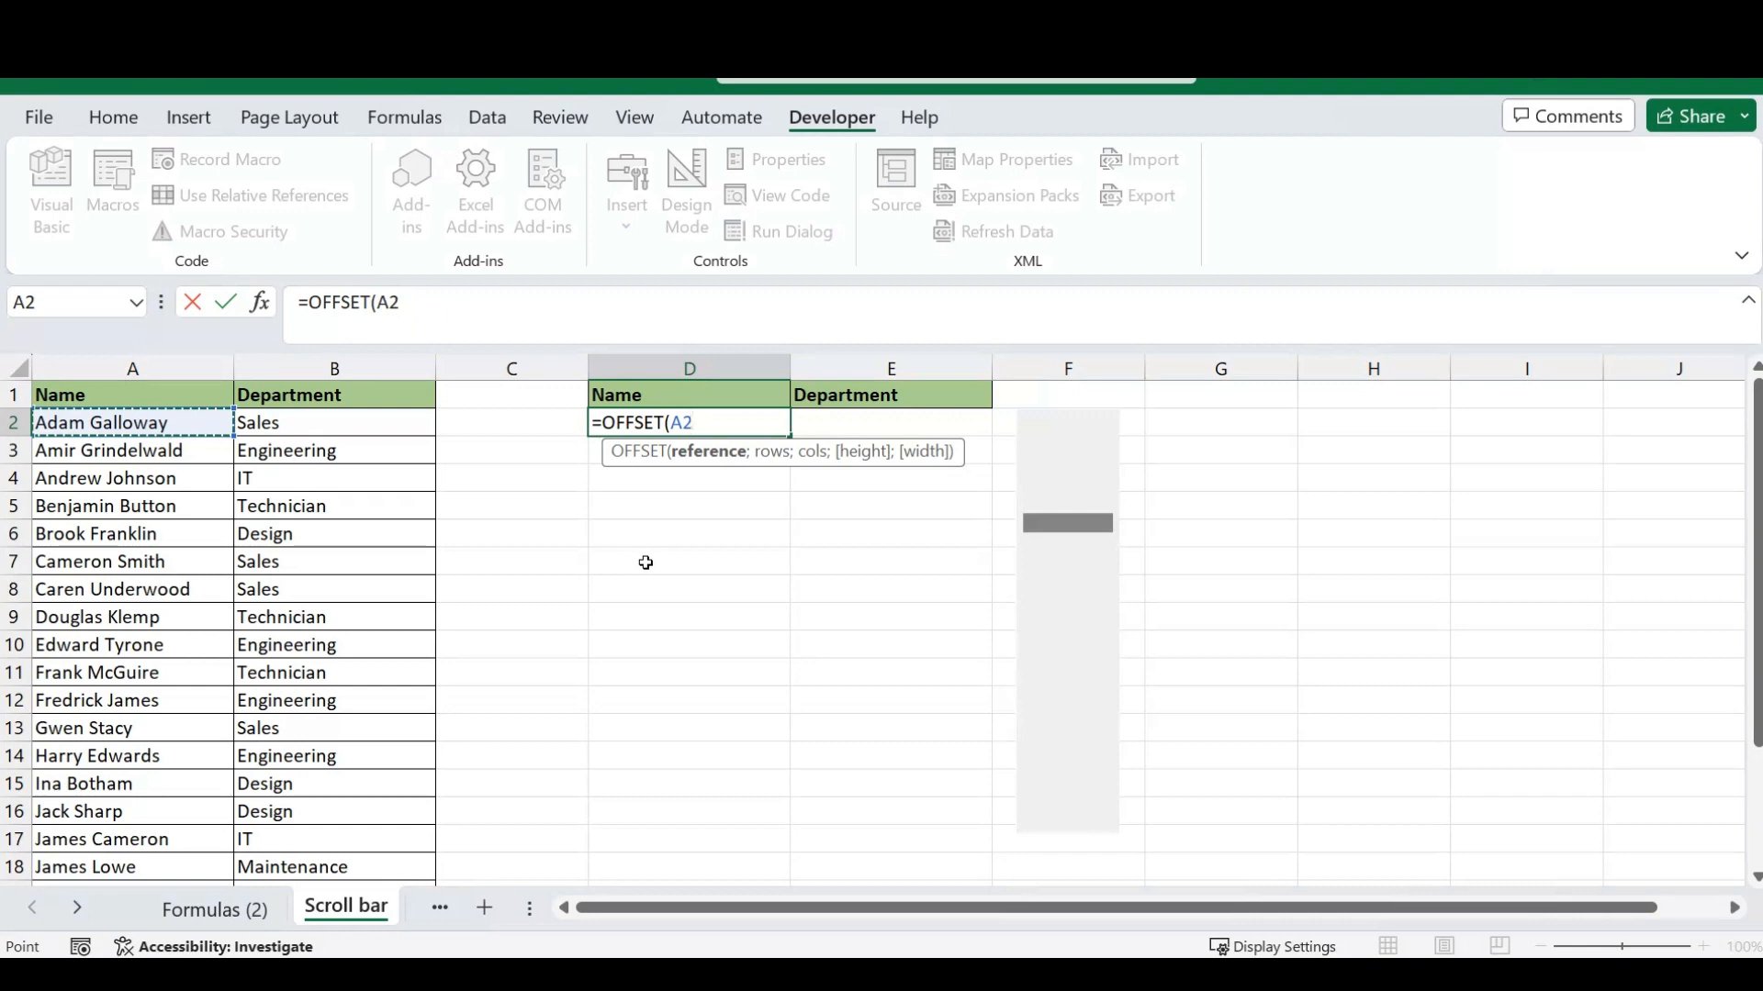
pyautogui.write(';')
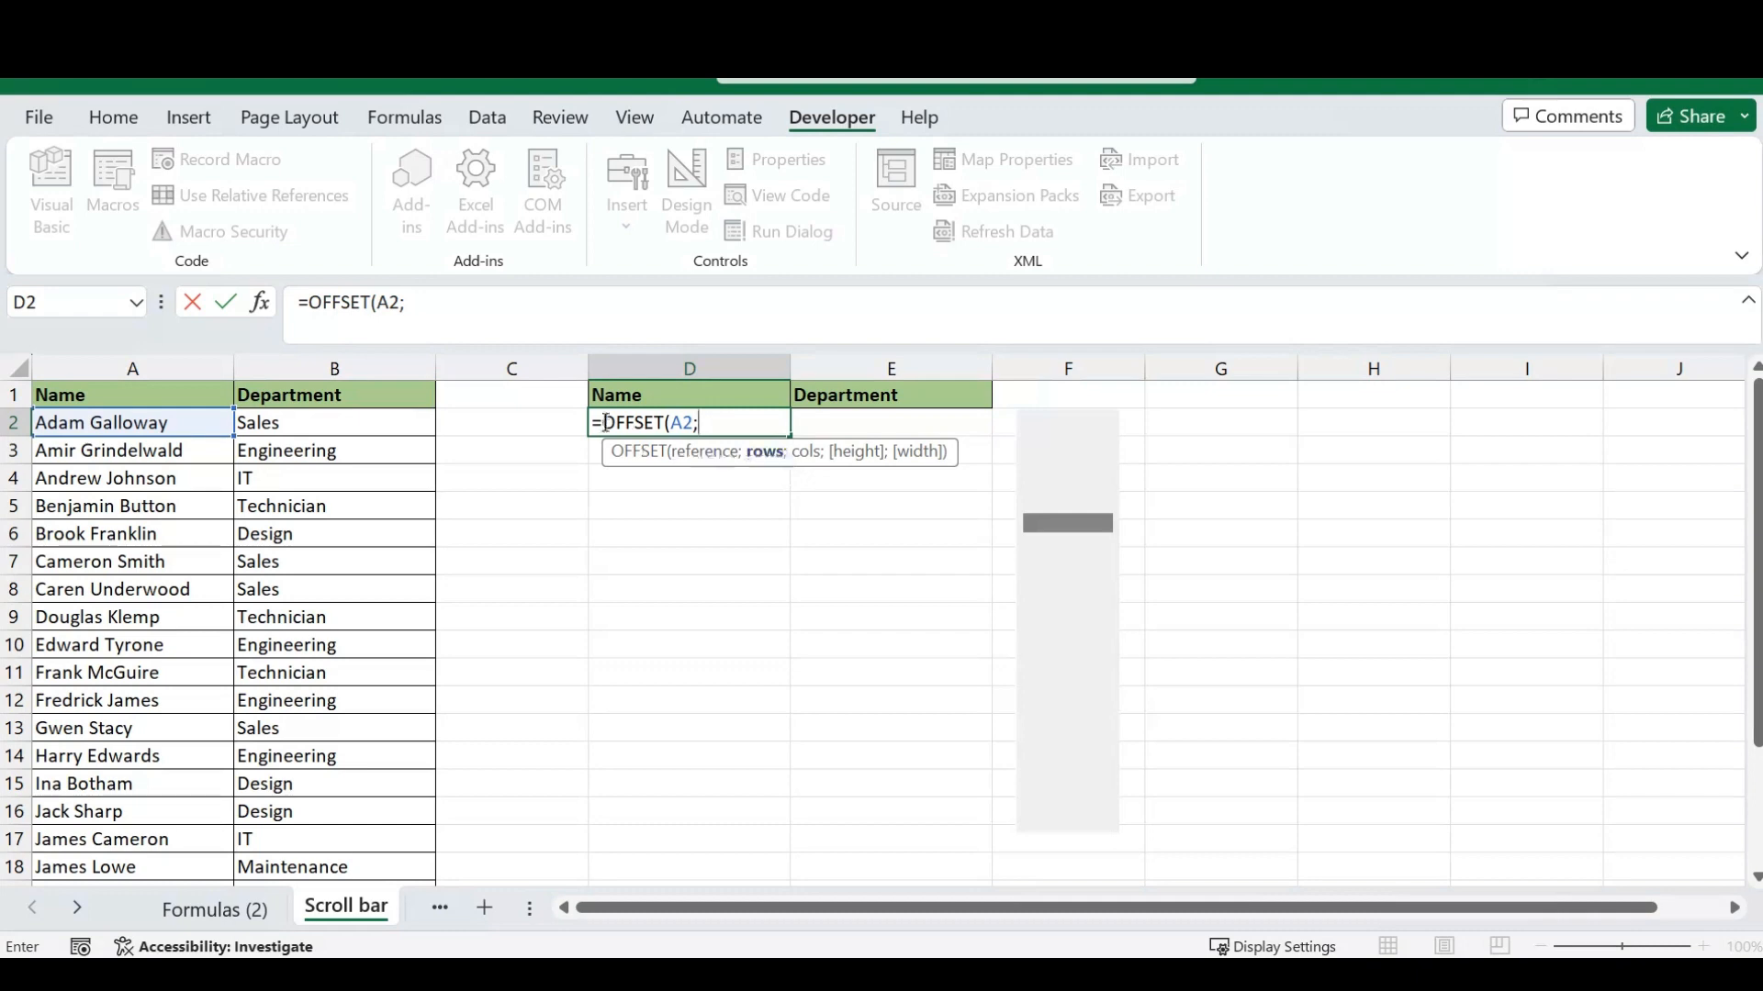
pyautogui.click(513, 398)
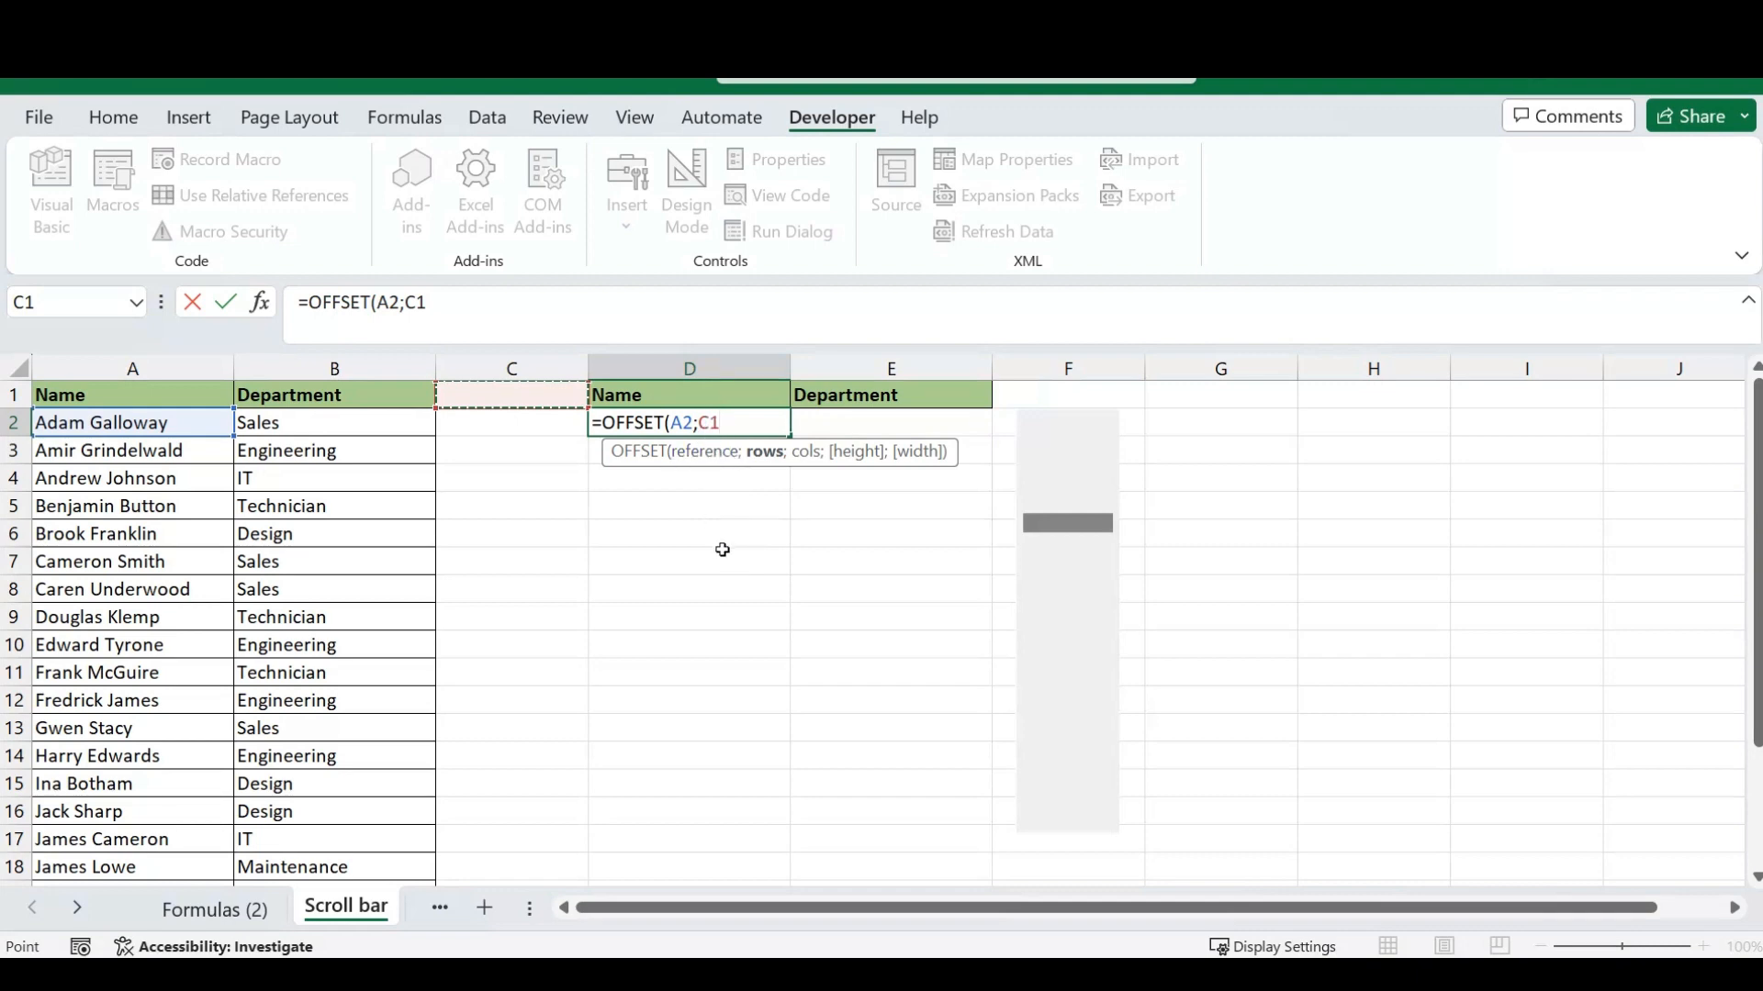
pyautogui.press('F4')
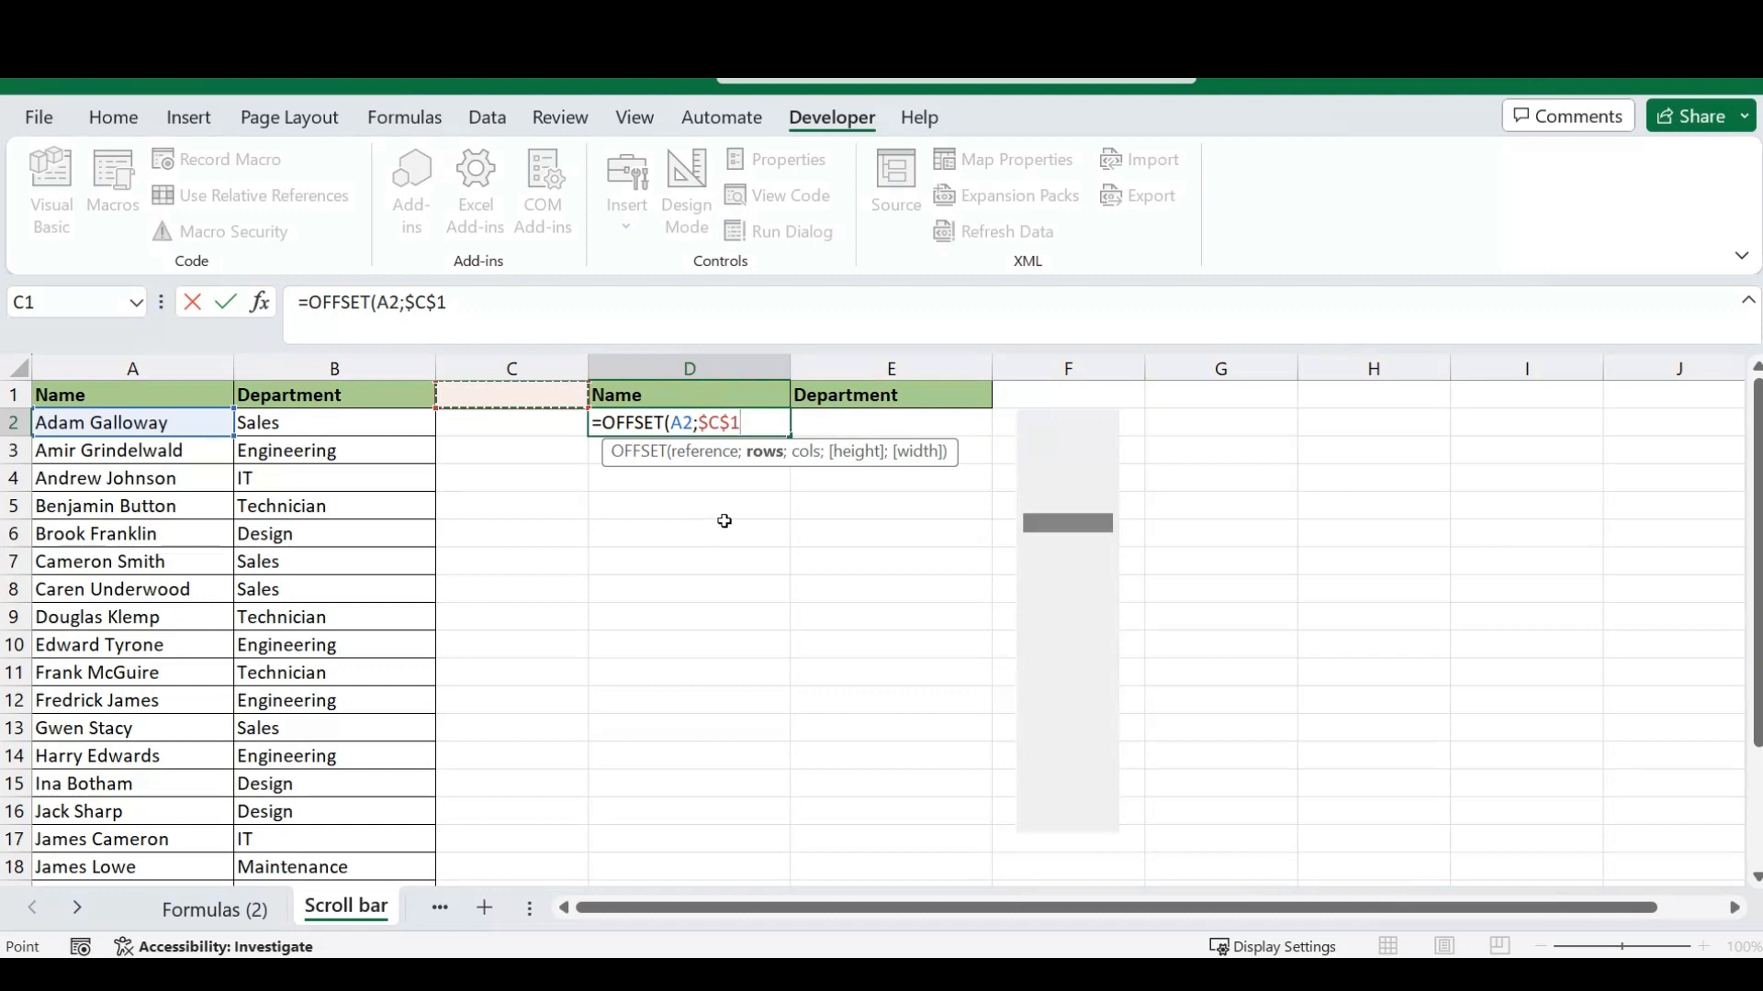
pyautogui.write(';')
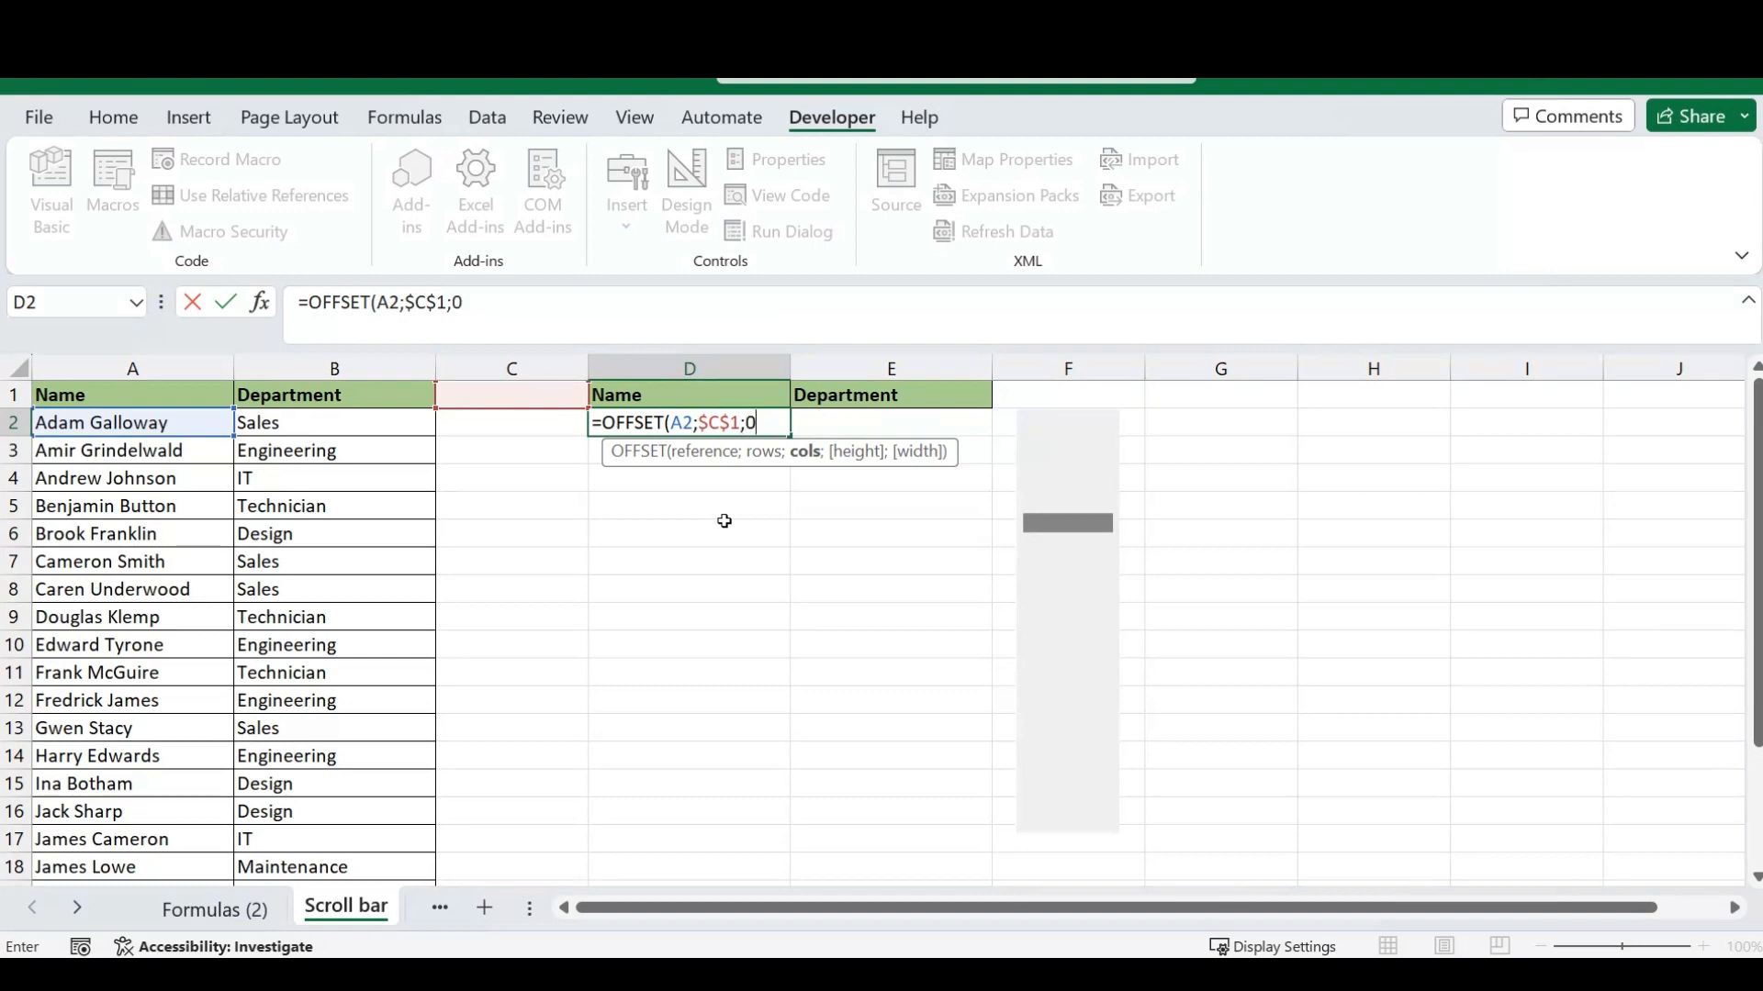
pyautogui.write('0;')
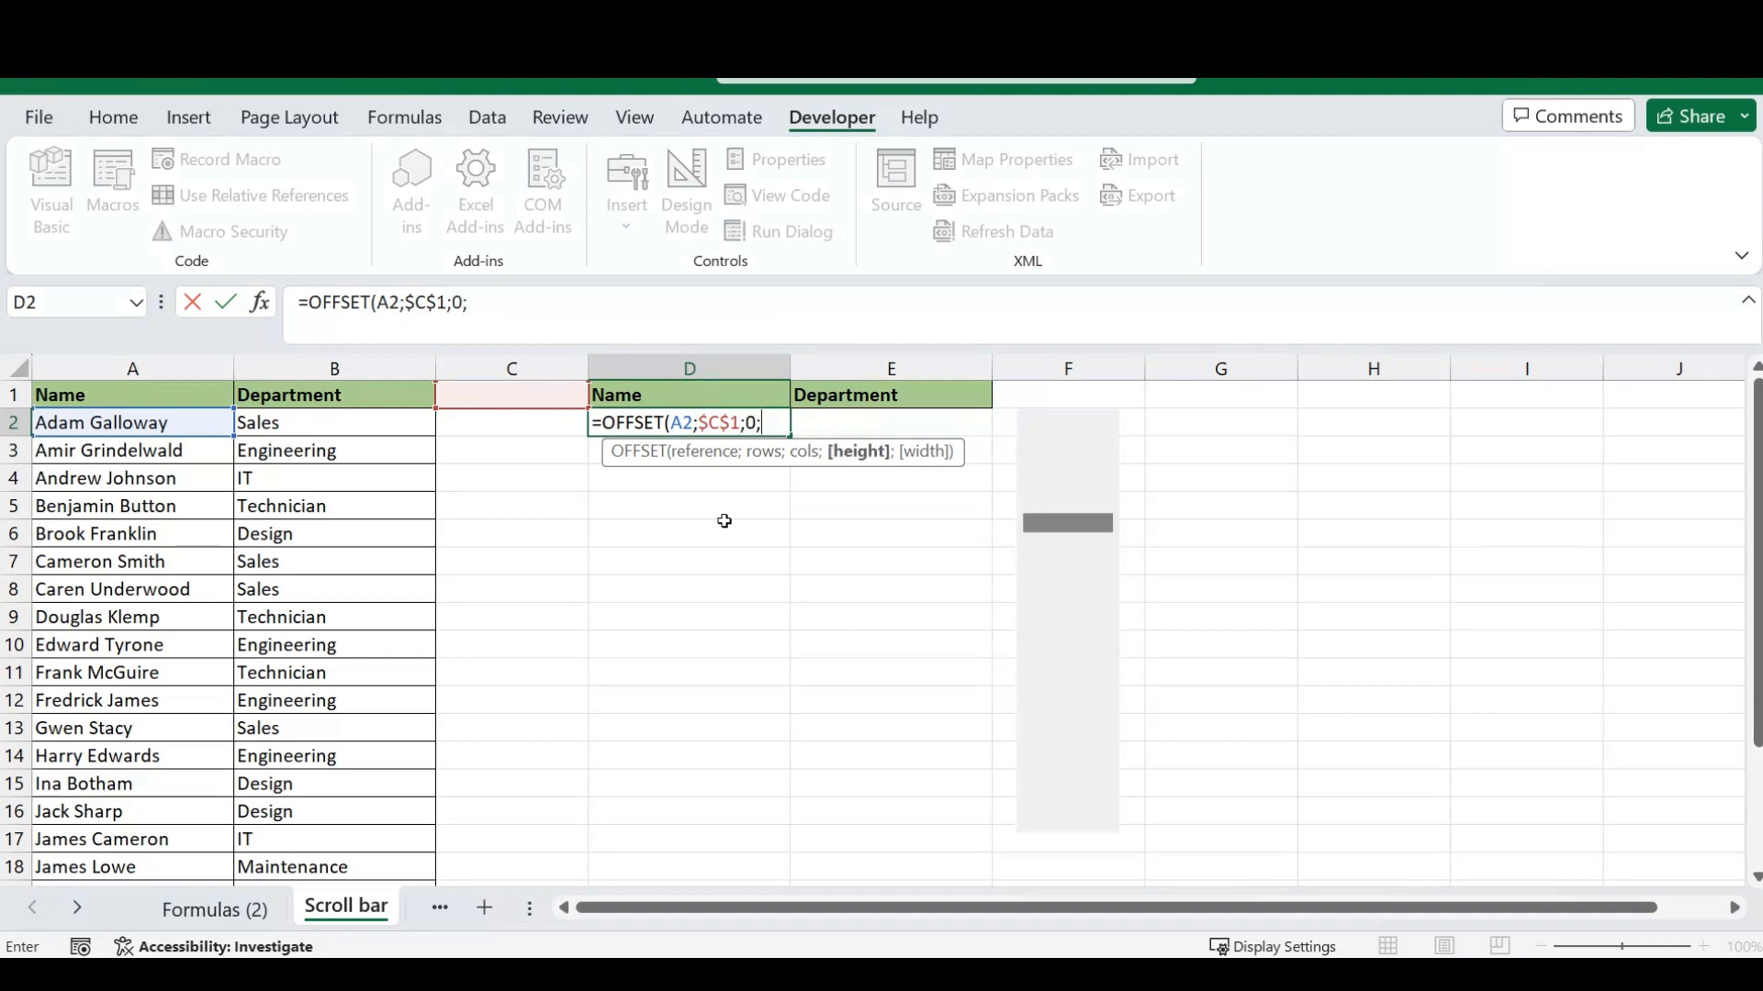
pyautogui.write('1;')
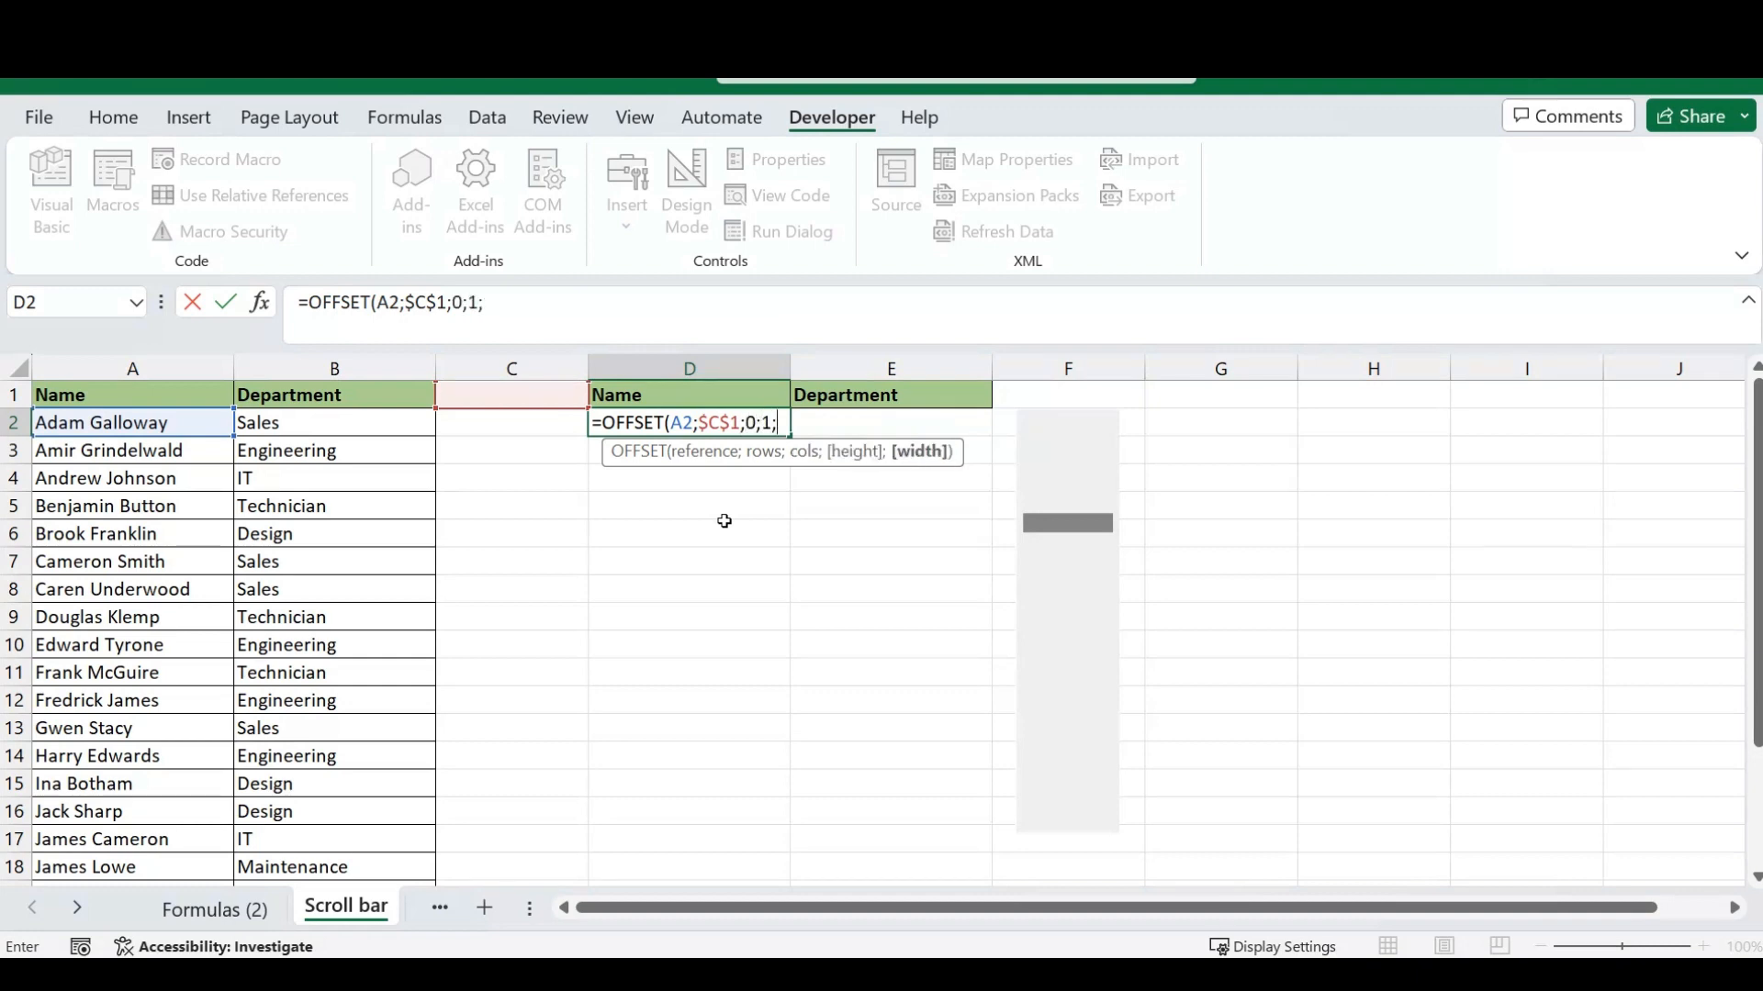
pyautogui.write('1)')
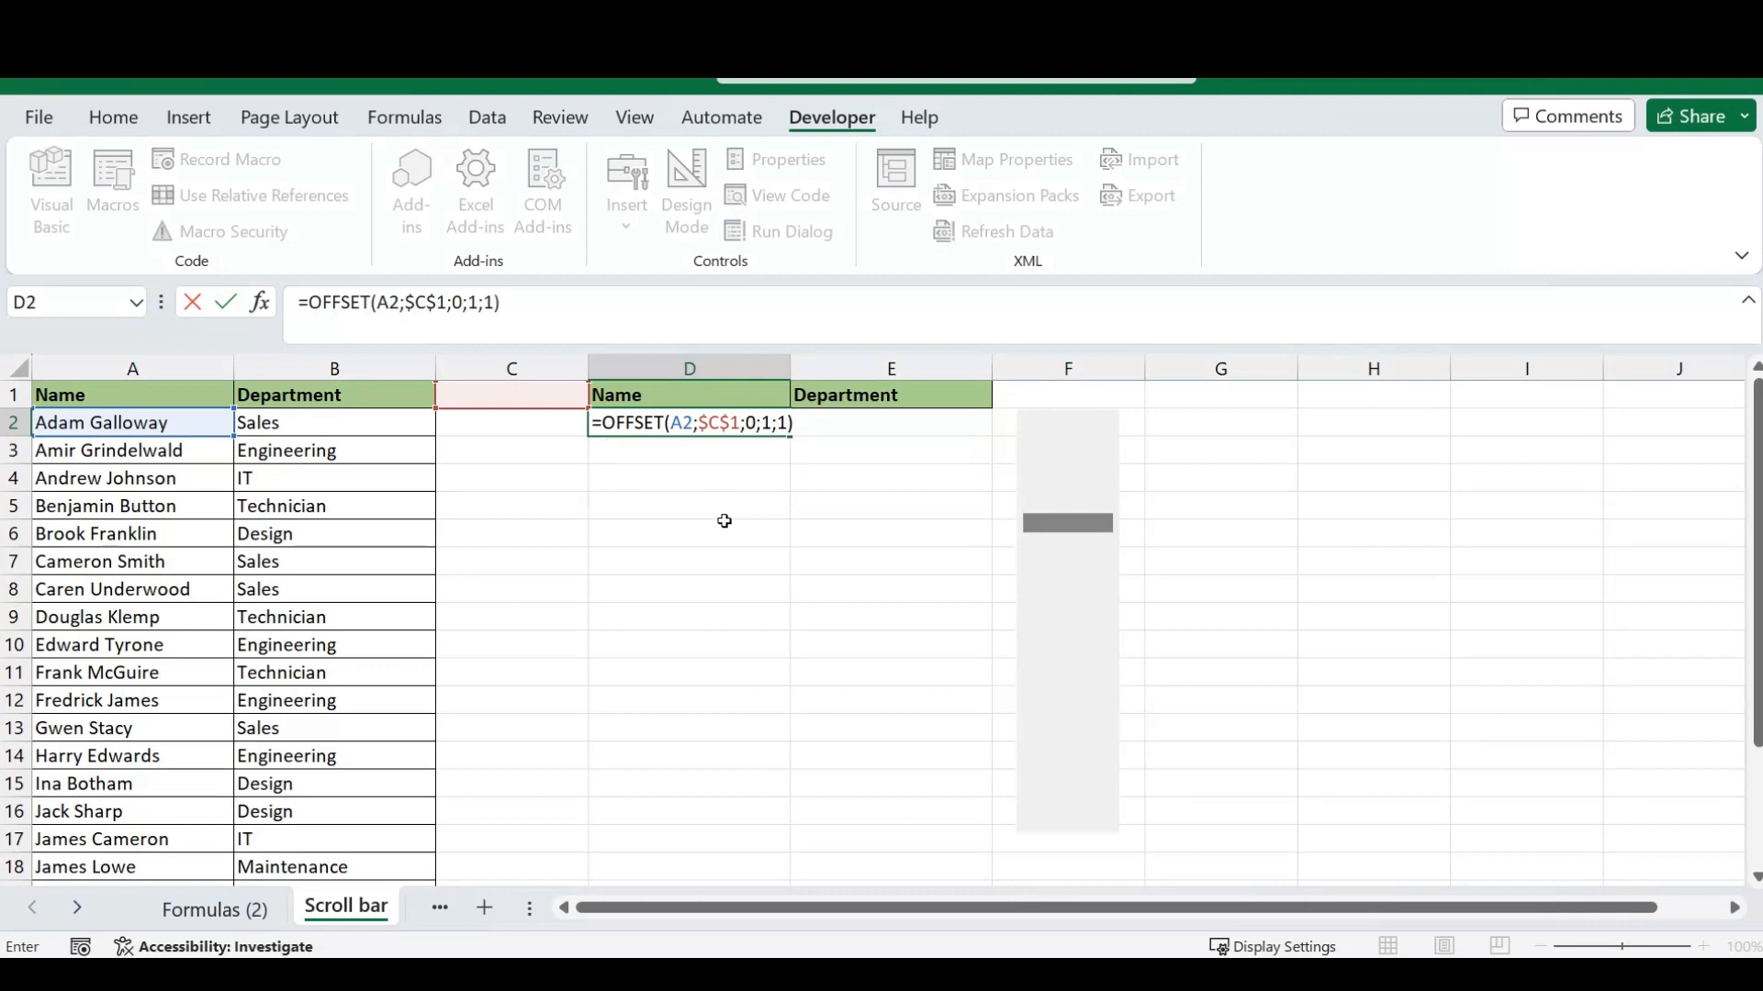
pyautogui.press('Return')
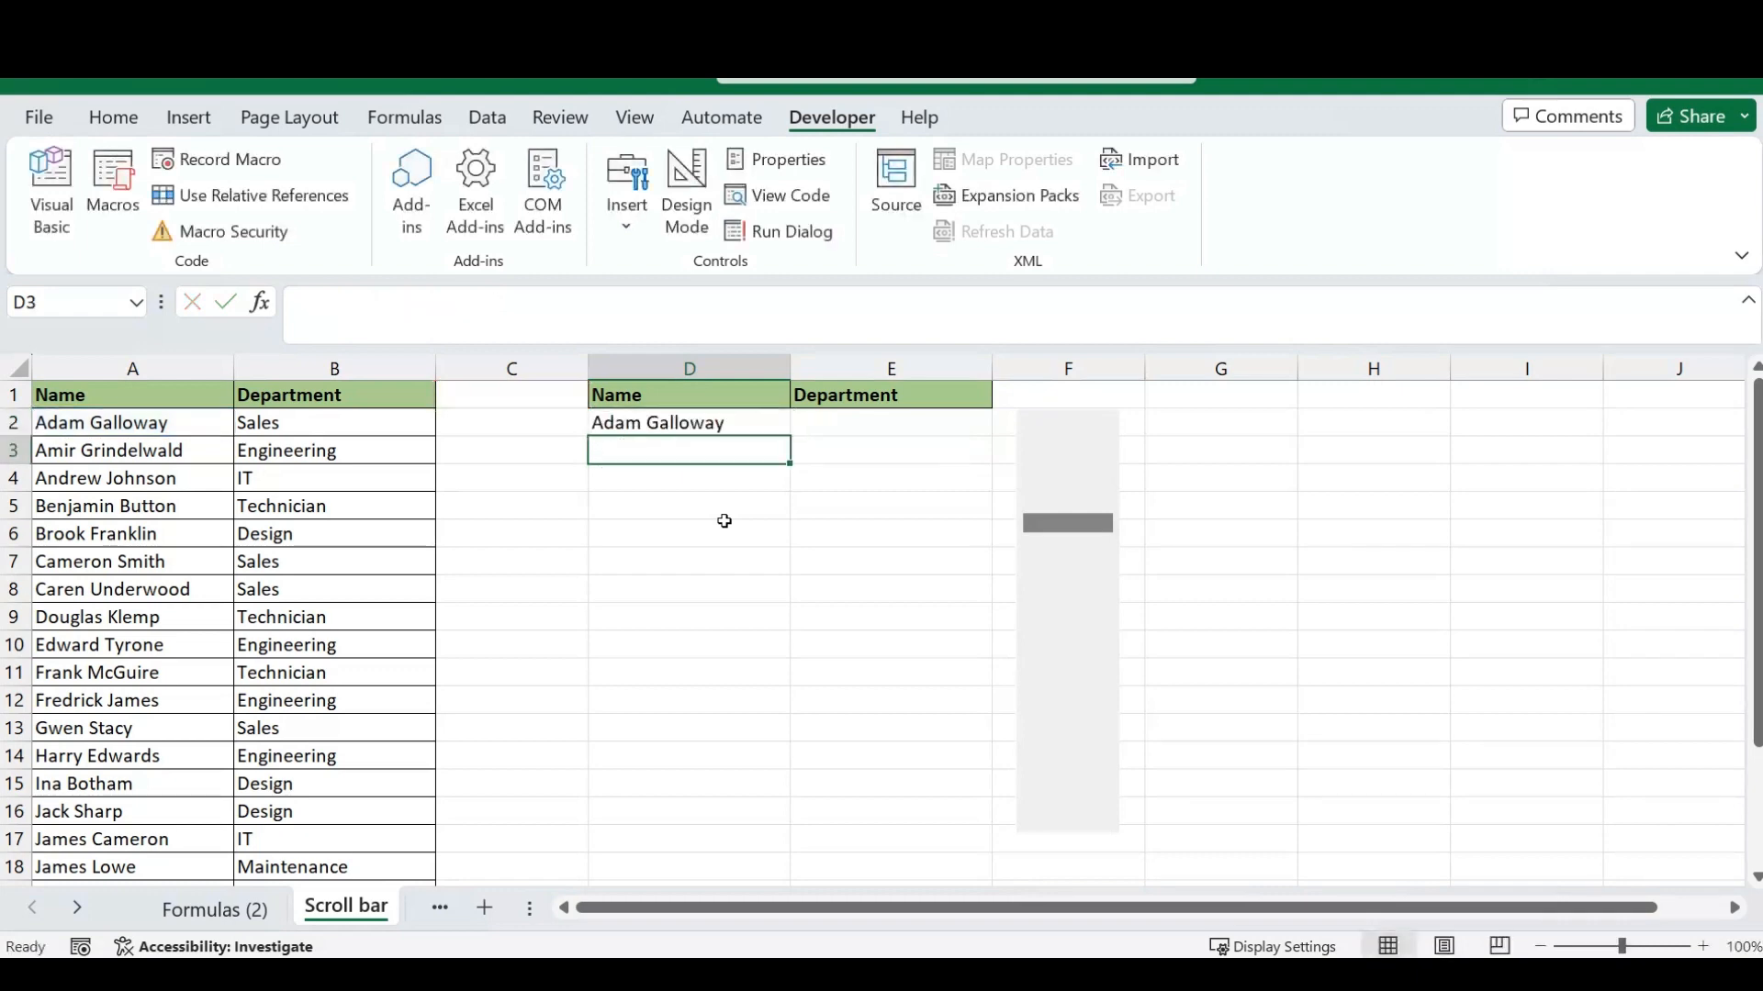
# - Copy the OFFSET formula from D2 across to E2, and fill both columns down to row 16
pyautogui.press('Up')
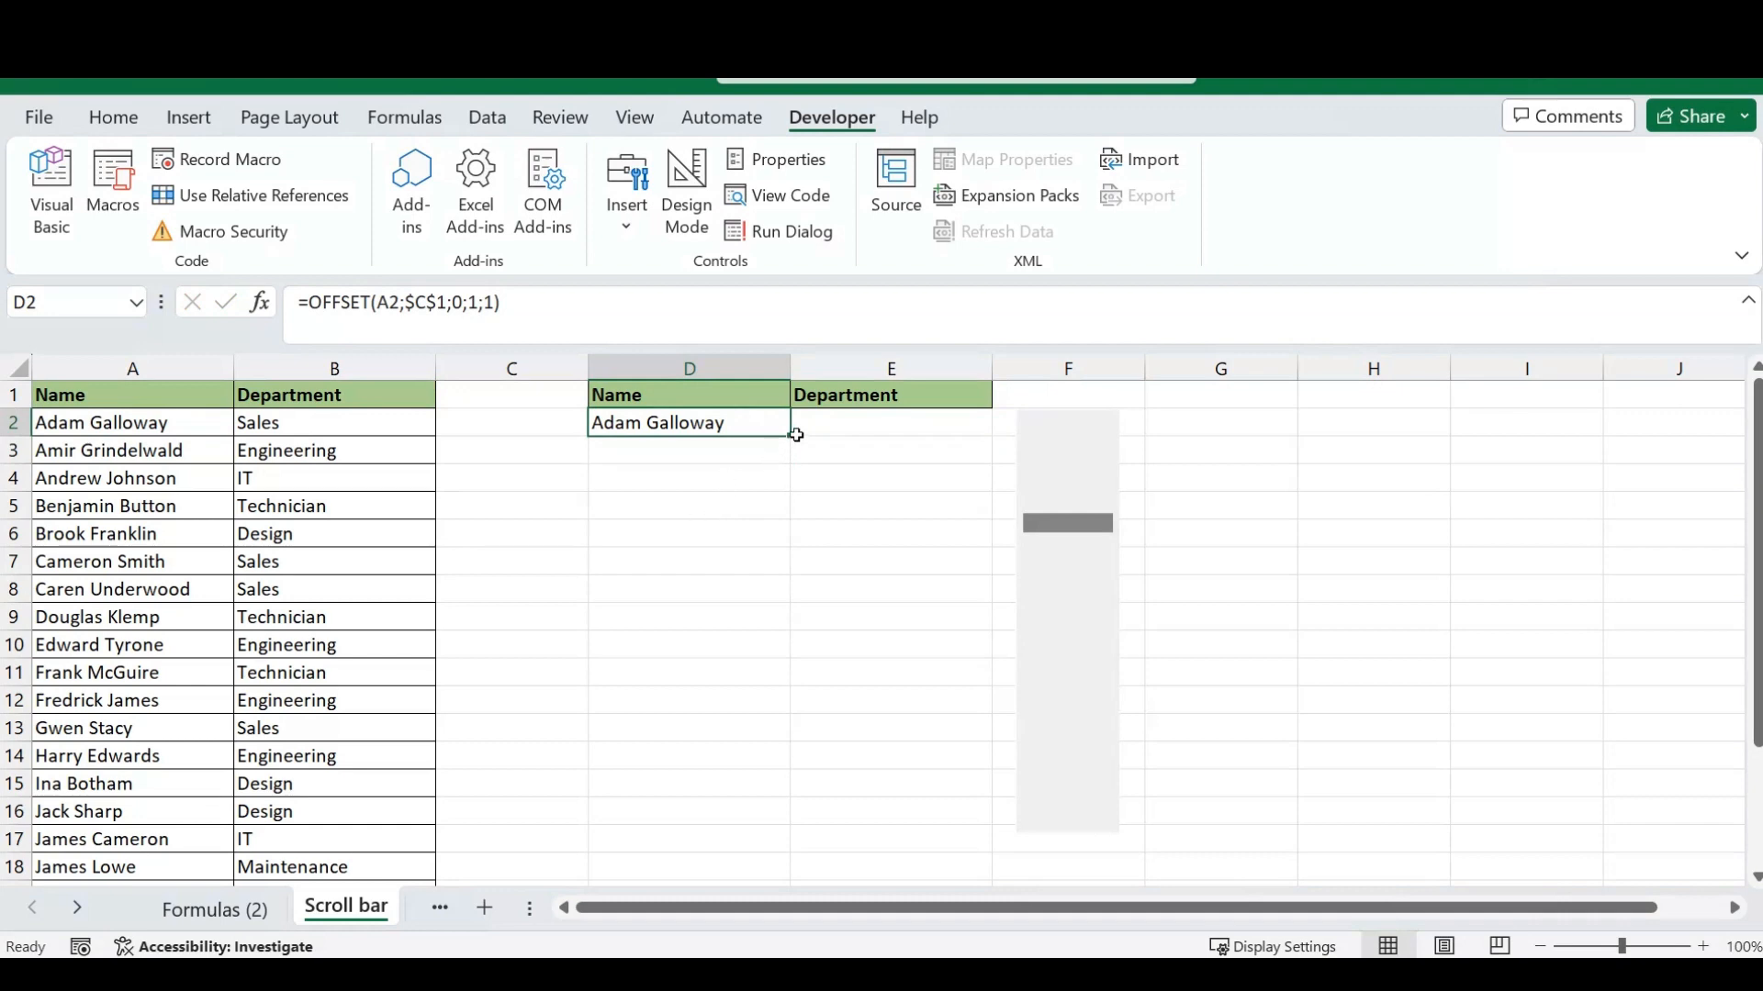
pyautogui.moveTo(790, 437); pyautogui.dragTo(972, 423)
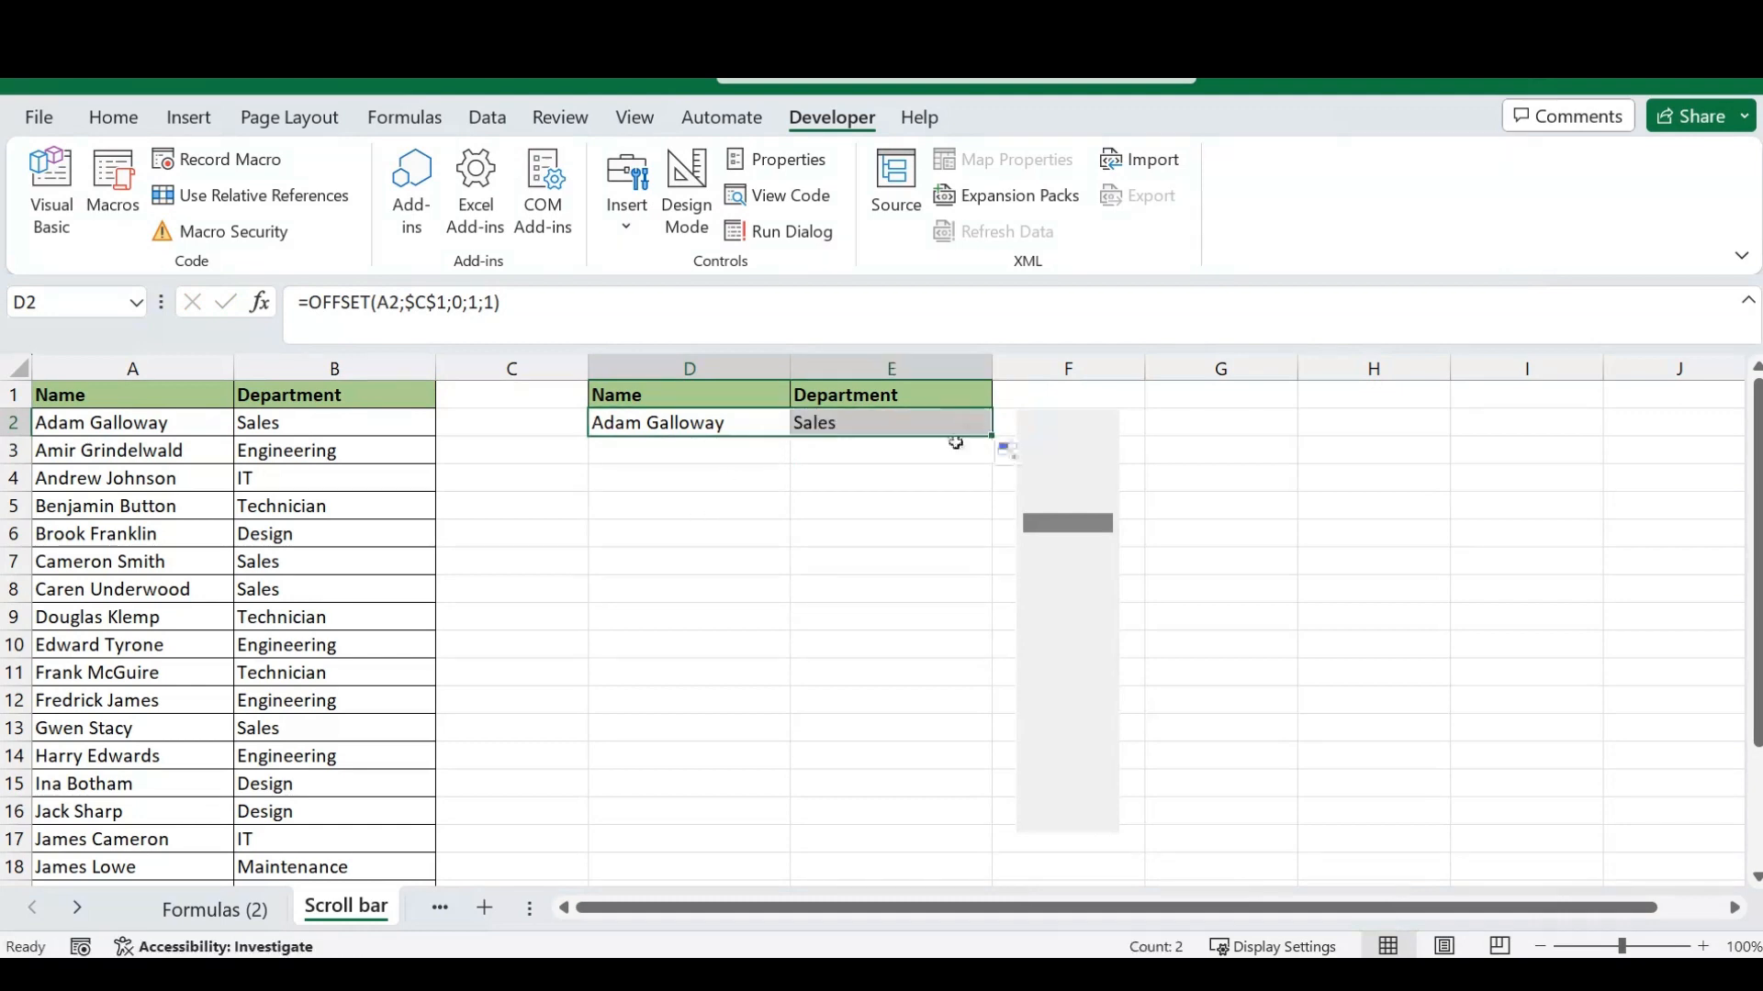
pyautogui.click(877, 422)
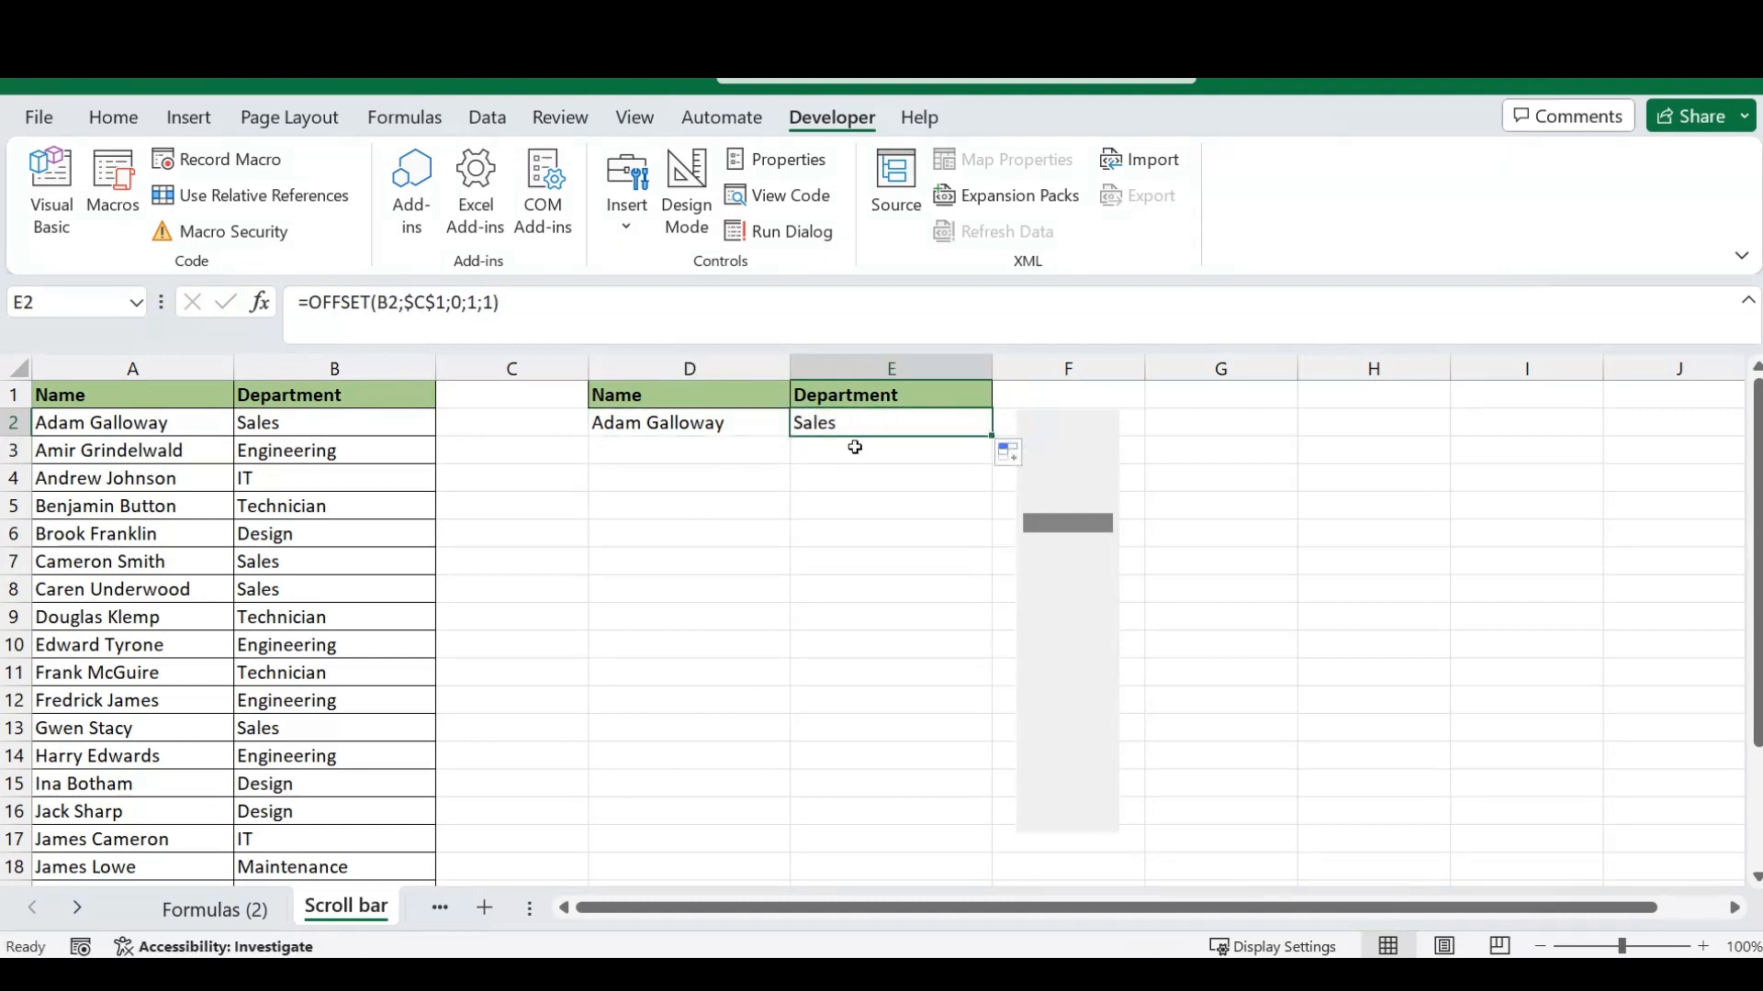
pyautogui.moveTo(740, 430); pyautogui.dragTo(909, 432)
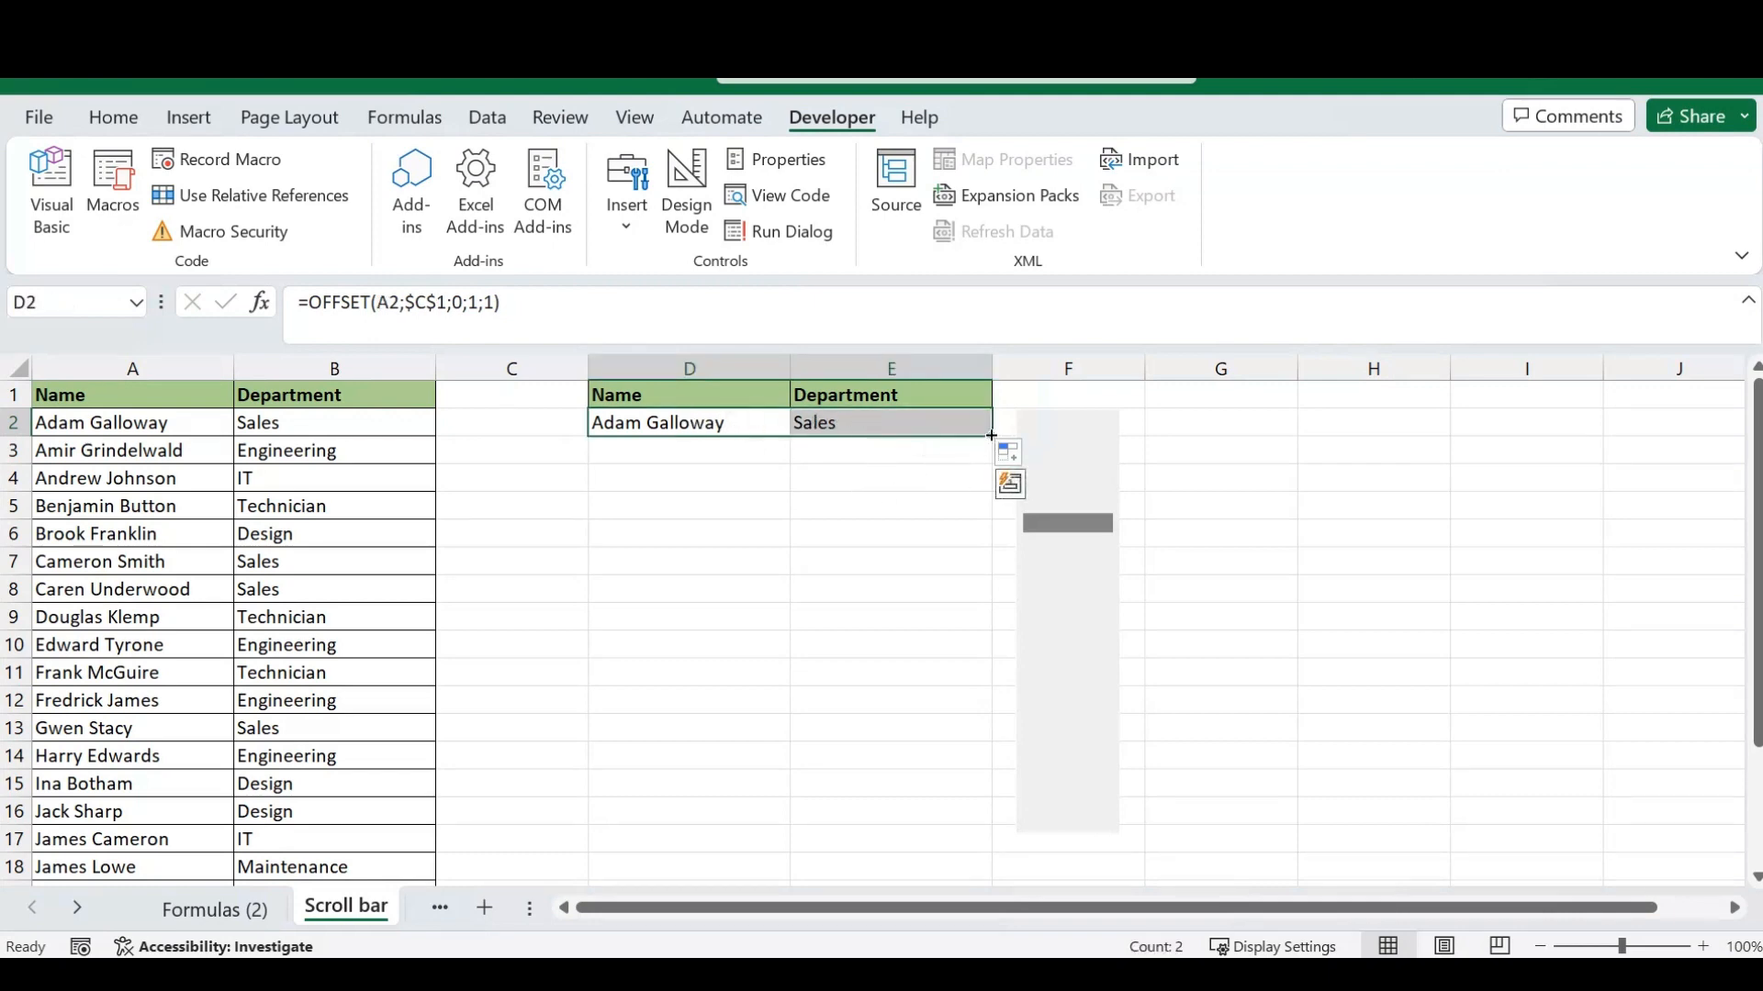
pyautogui.moveTo(992, 436); pyautogui.dragTo(979, 816)
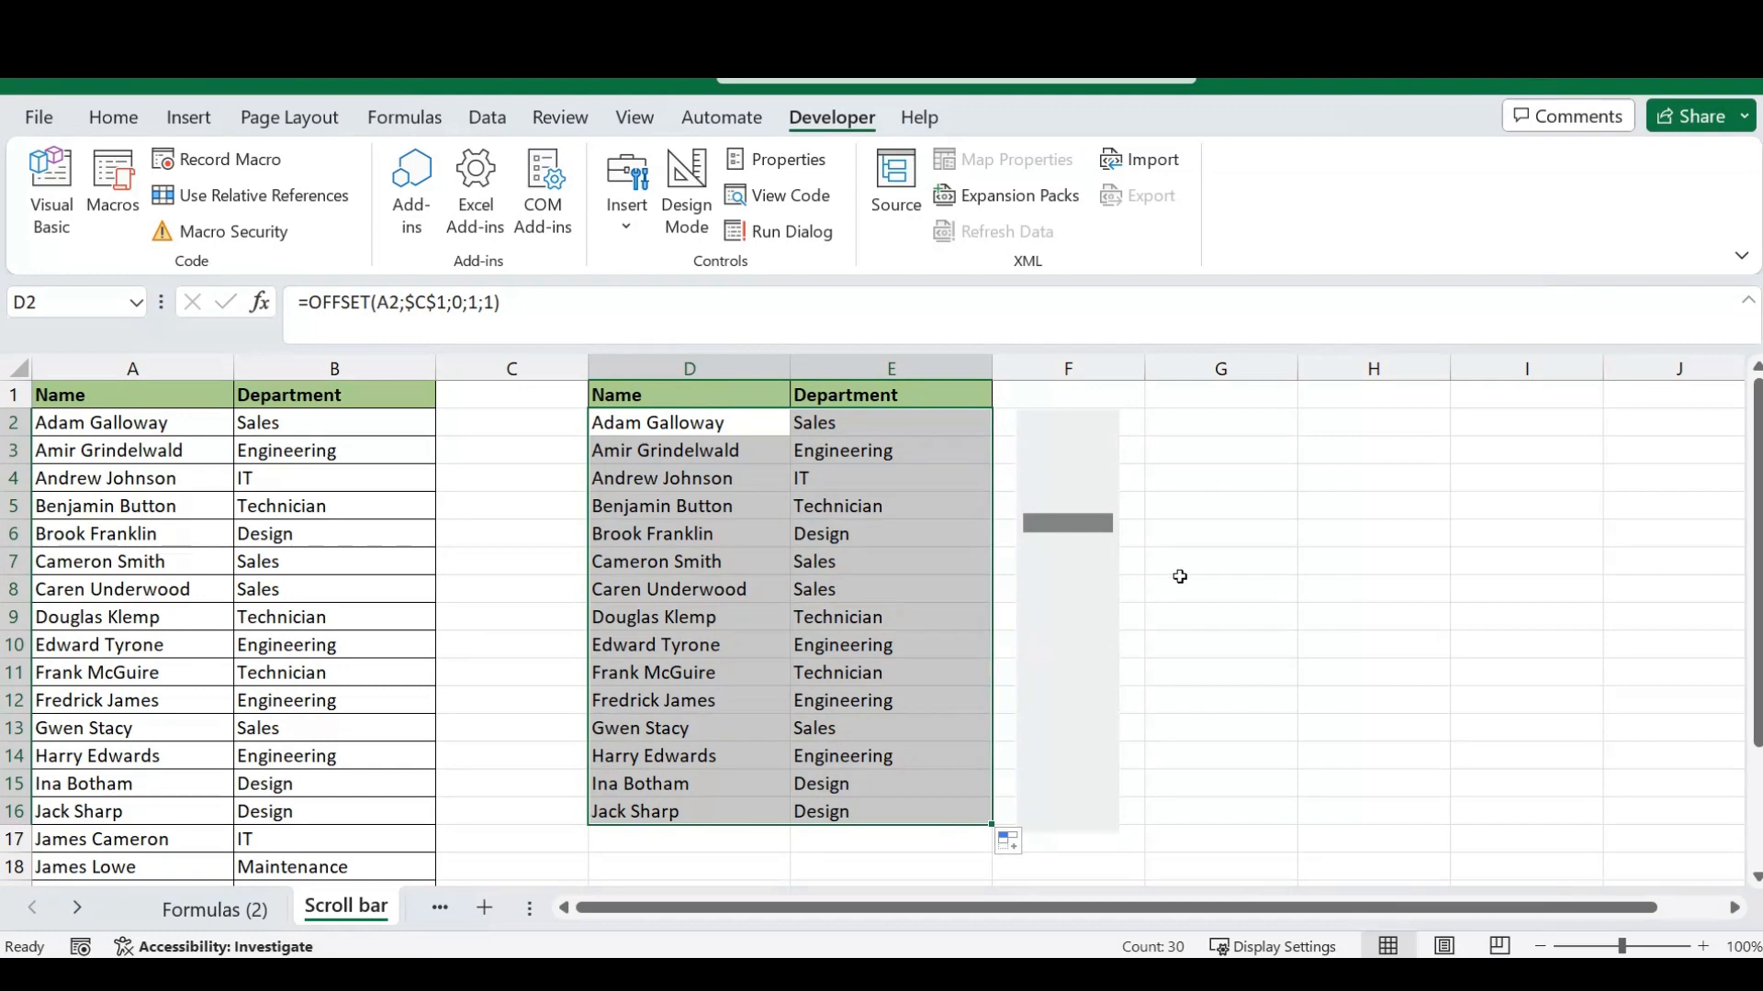
# - Scroll the linked list down with the scroll bar and delete the surplus OFFSET formulas in D15:E16
pyautogui.moveTo(1230, 562); pyautogui.dragTo(1243, 548)
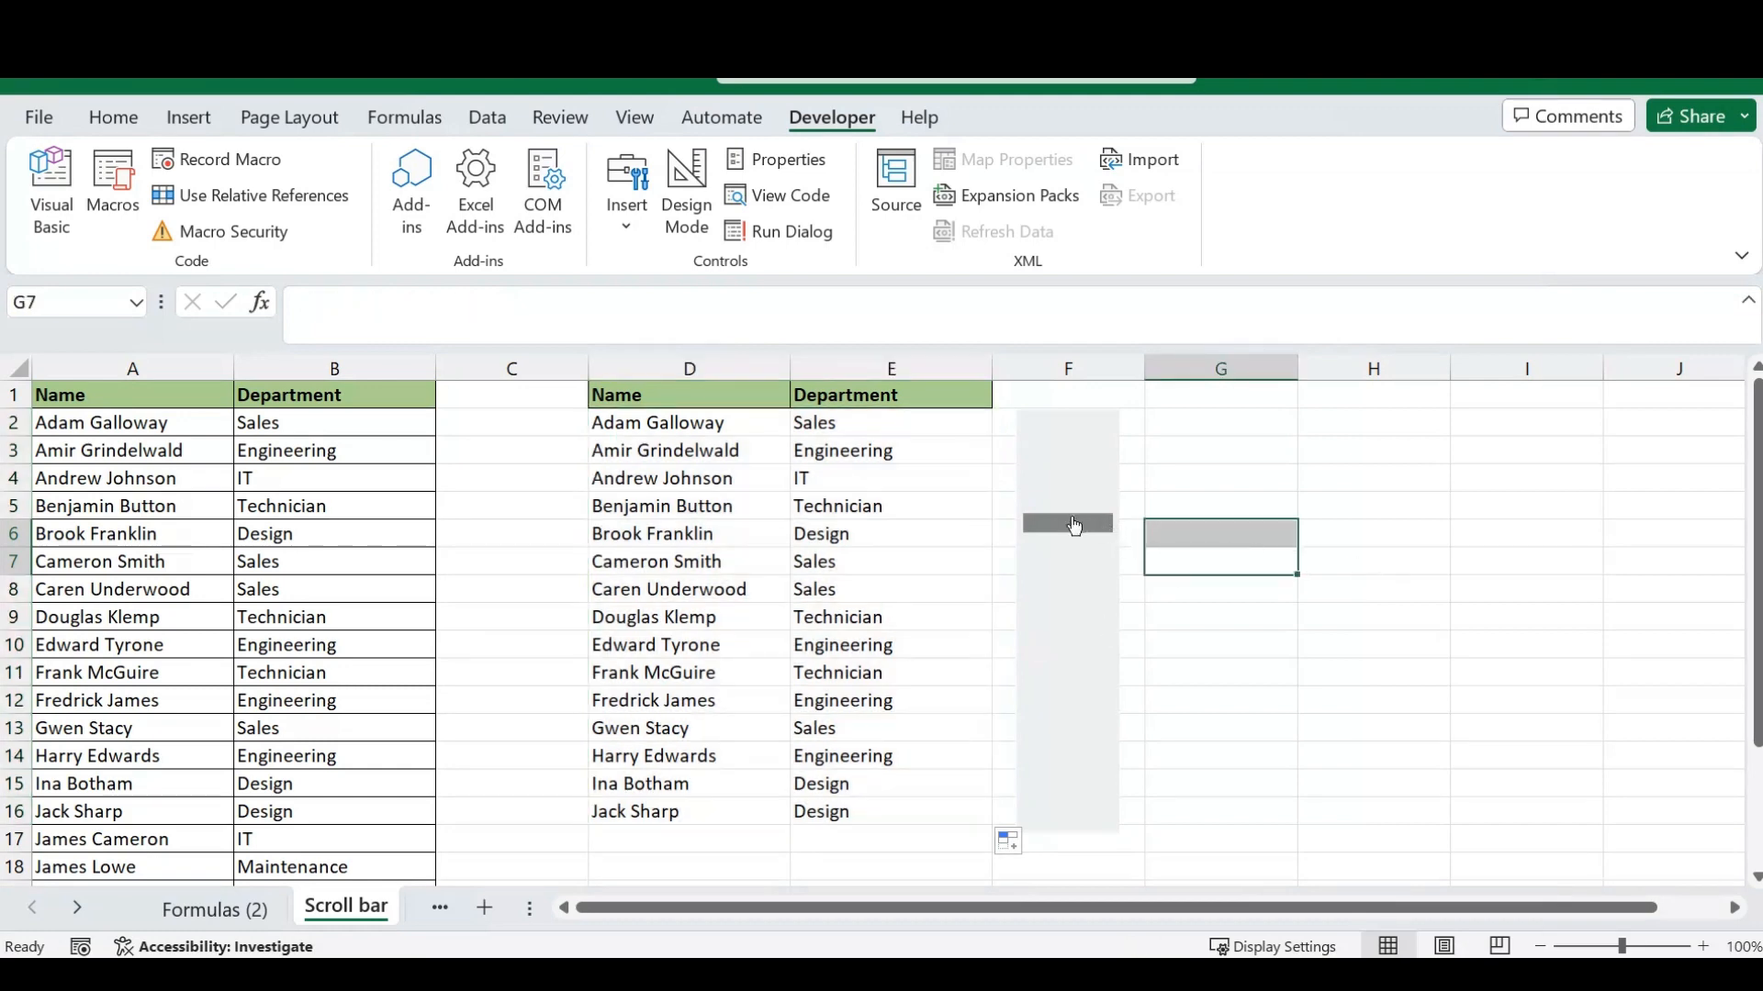
pyautogui.moveTo(1074, 525); pyautogui.dragTo(1074, 755)
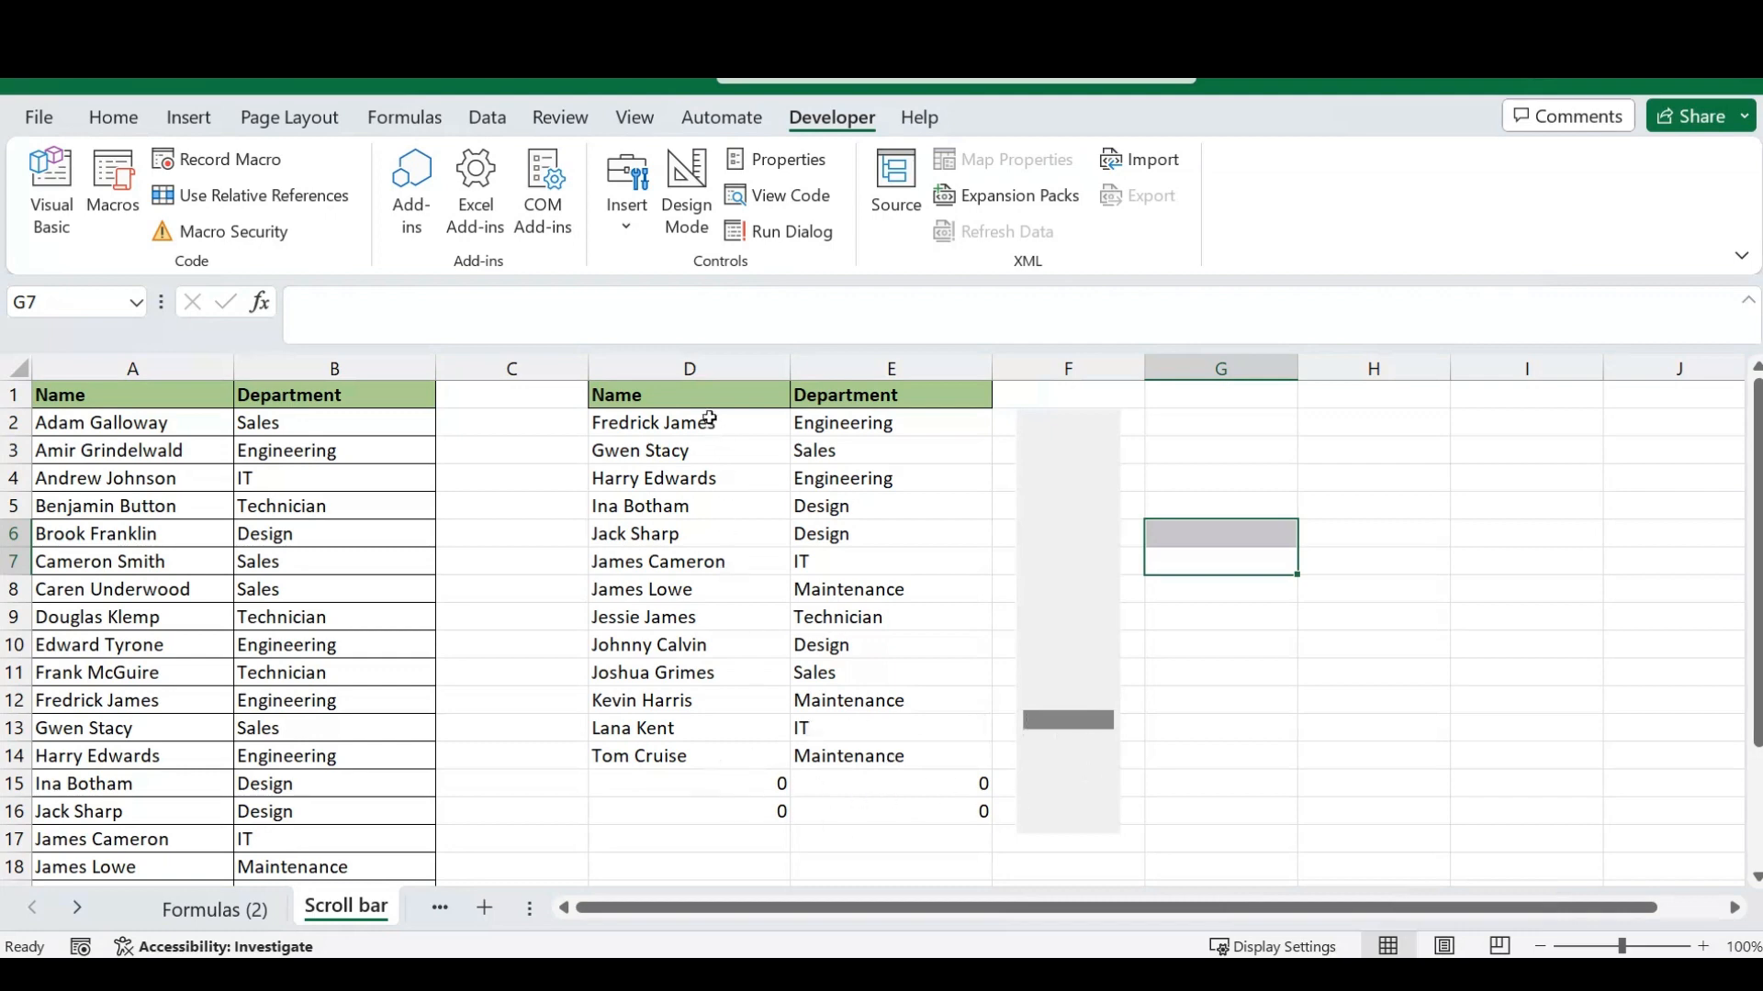
pyautogui.moveTo(752, 785); pyautogui.dragTo(880, 810)
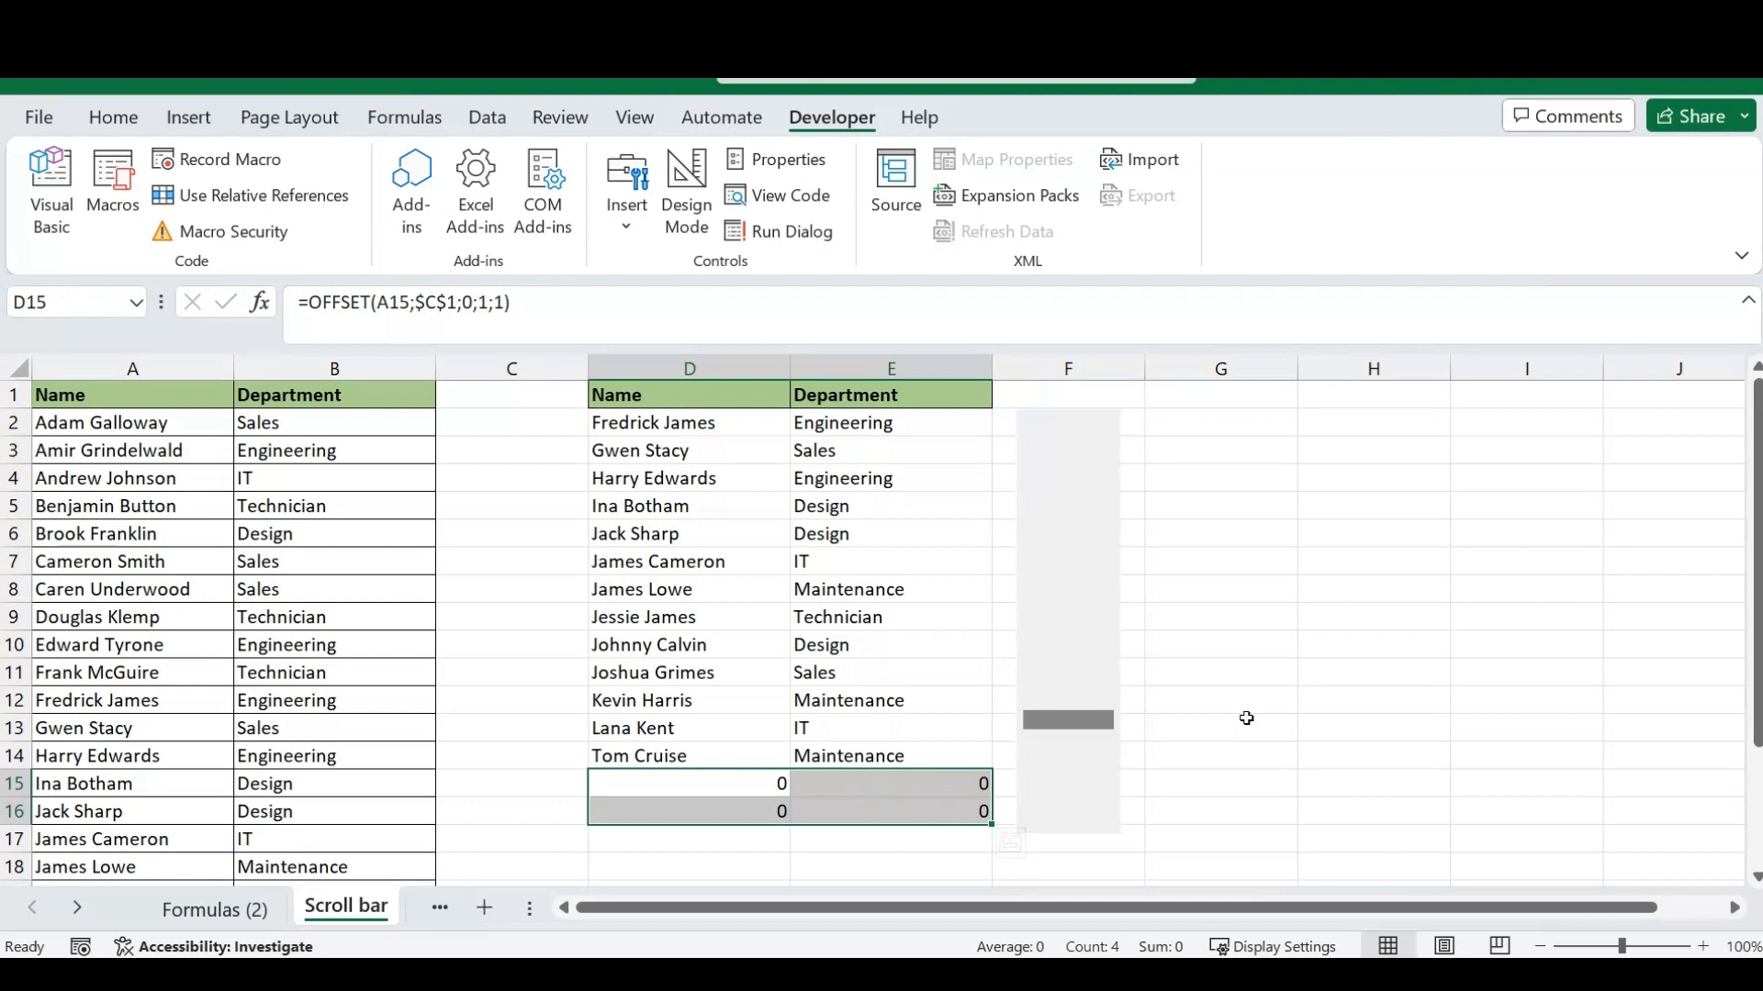
pyautogui.press('Delete')
pyautogui.click(1261, 598)
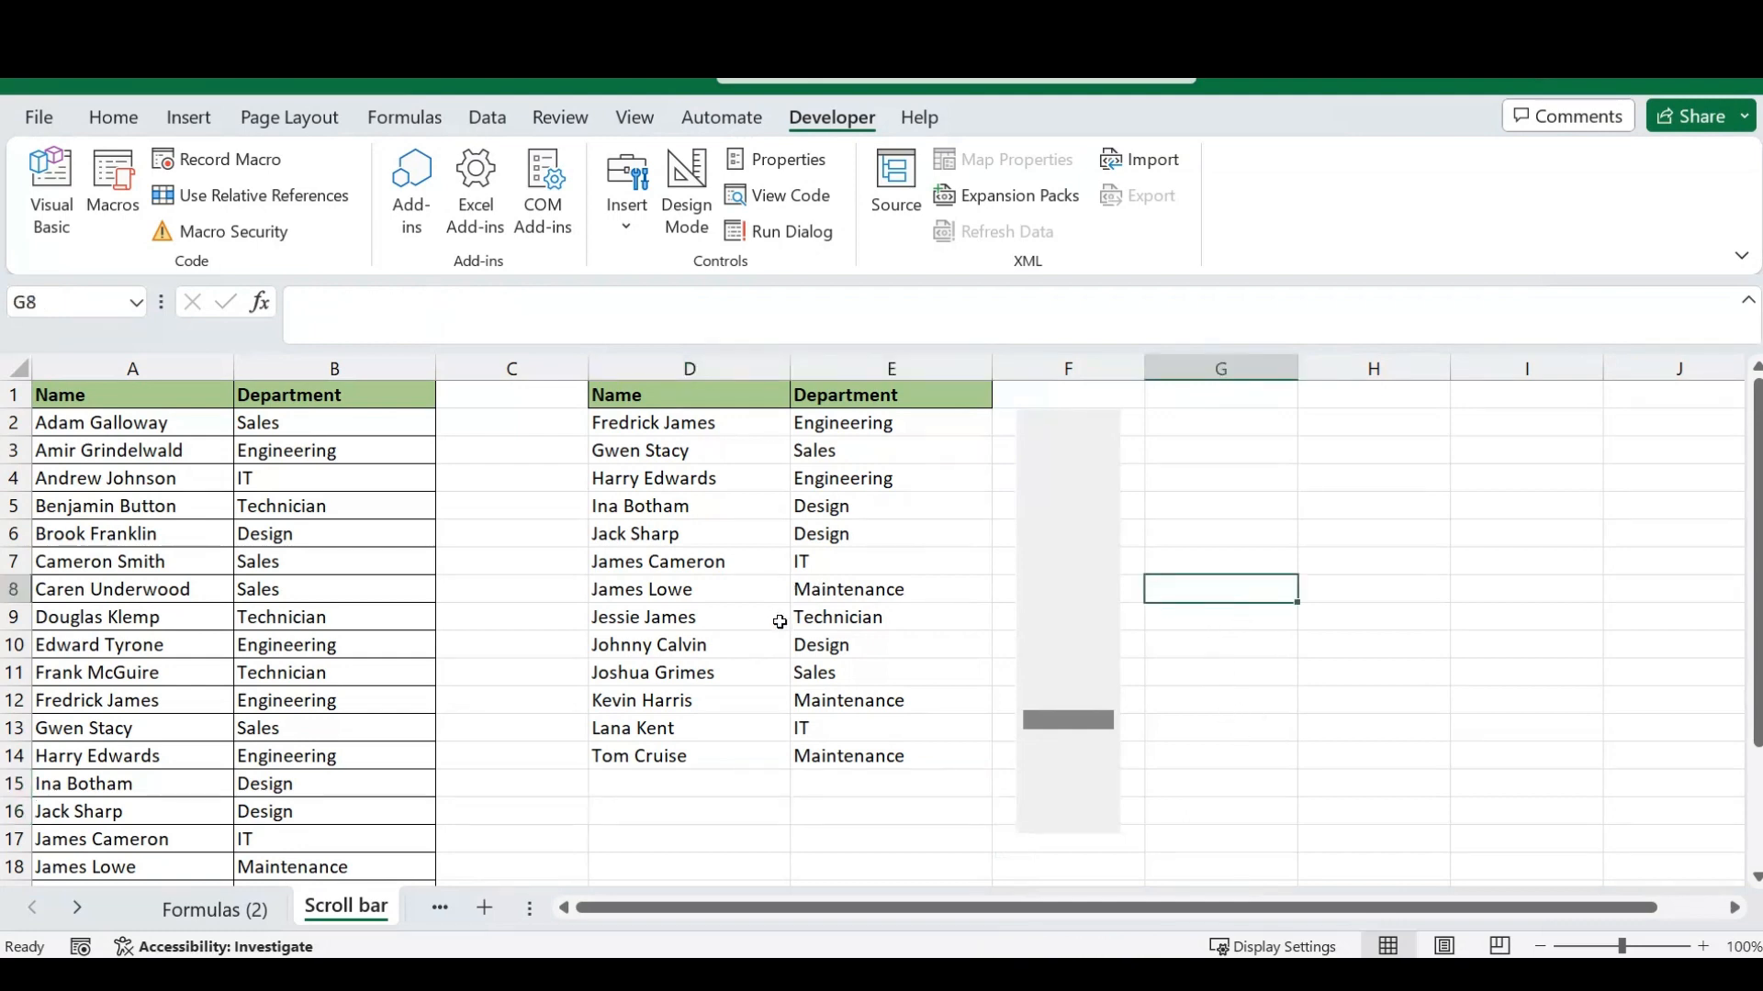
# - Test the scroll bar on the D2:E14 list by scrolling it down and back to its first entry
pyautogui.moveTo(728, 424); pyautogui.dragTo(856, 755)
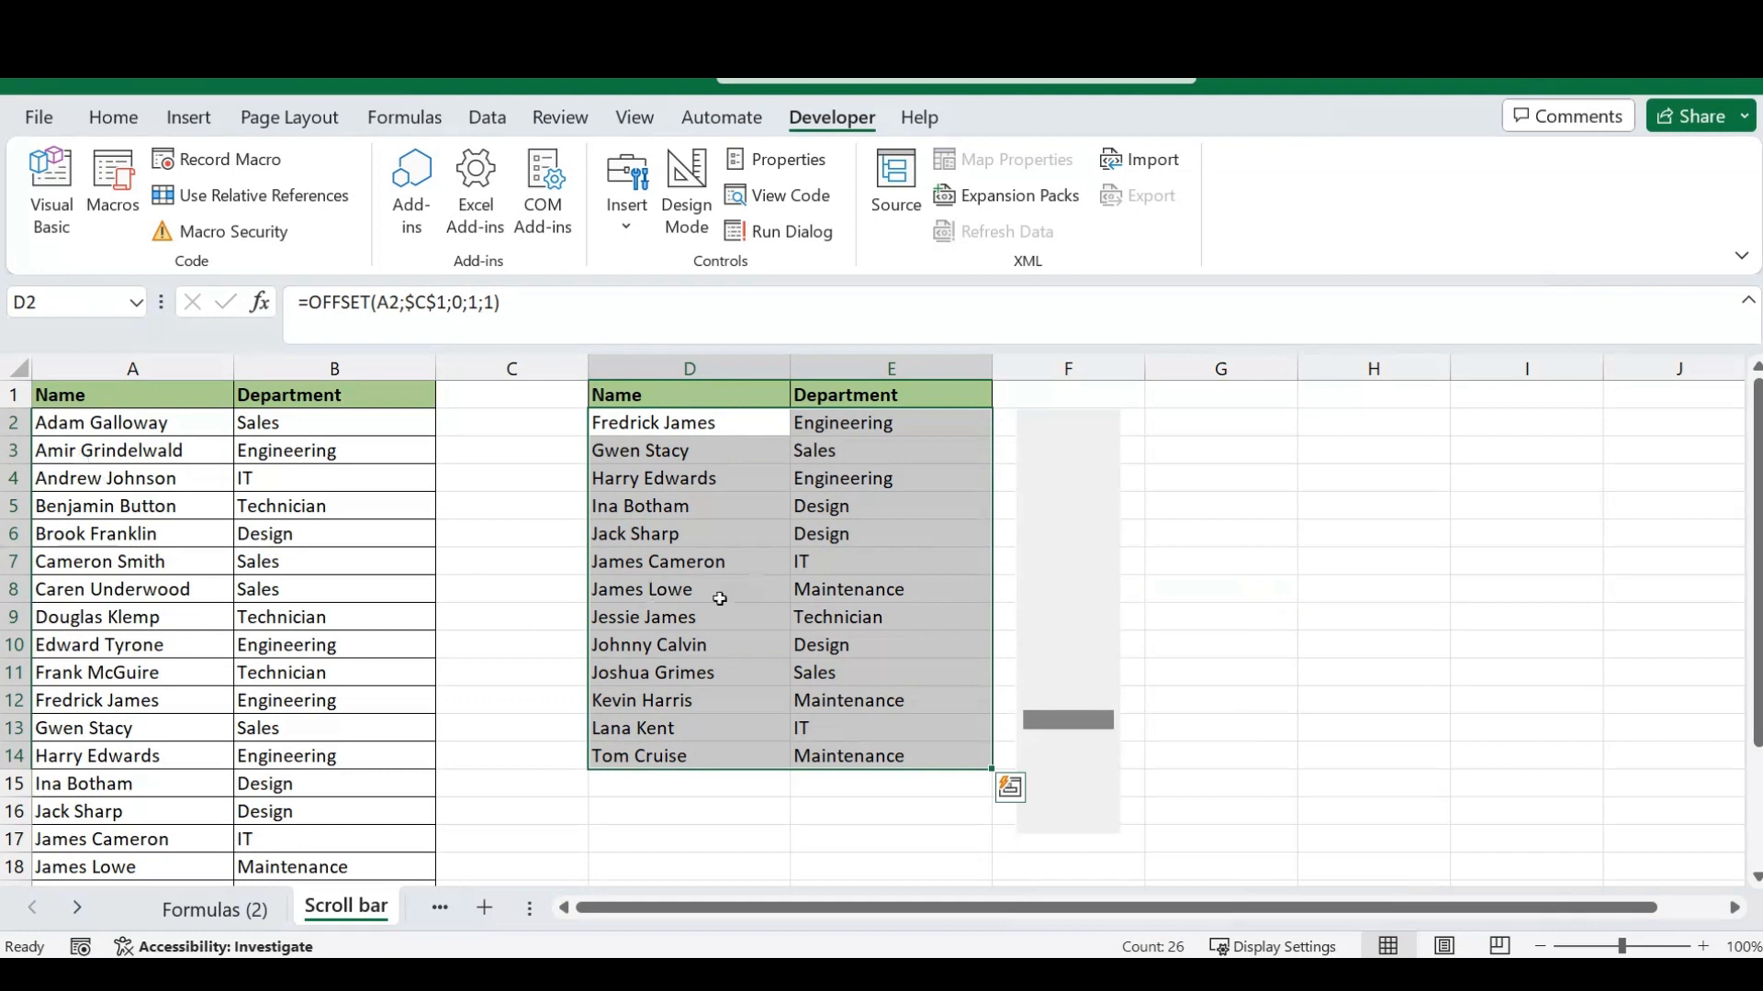
pyautogui.click(1193, 631)
pyautogui.click(1073, 592)
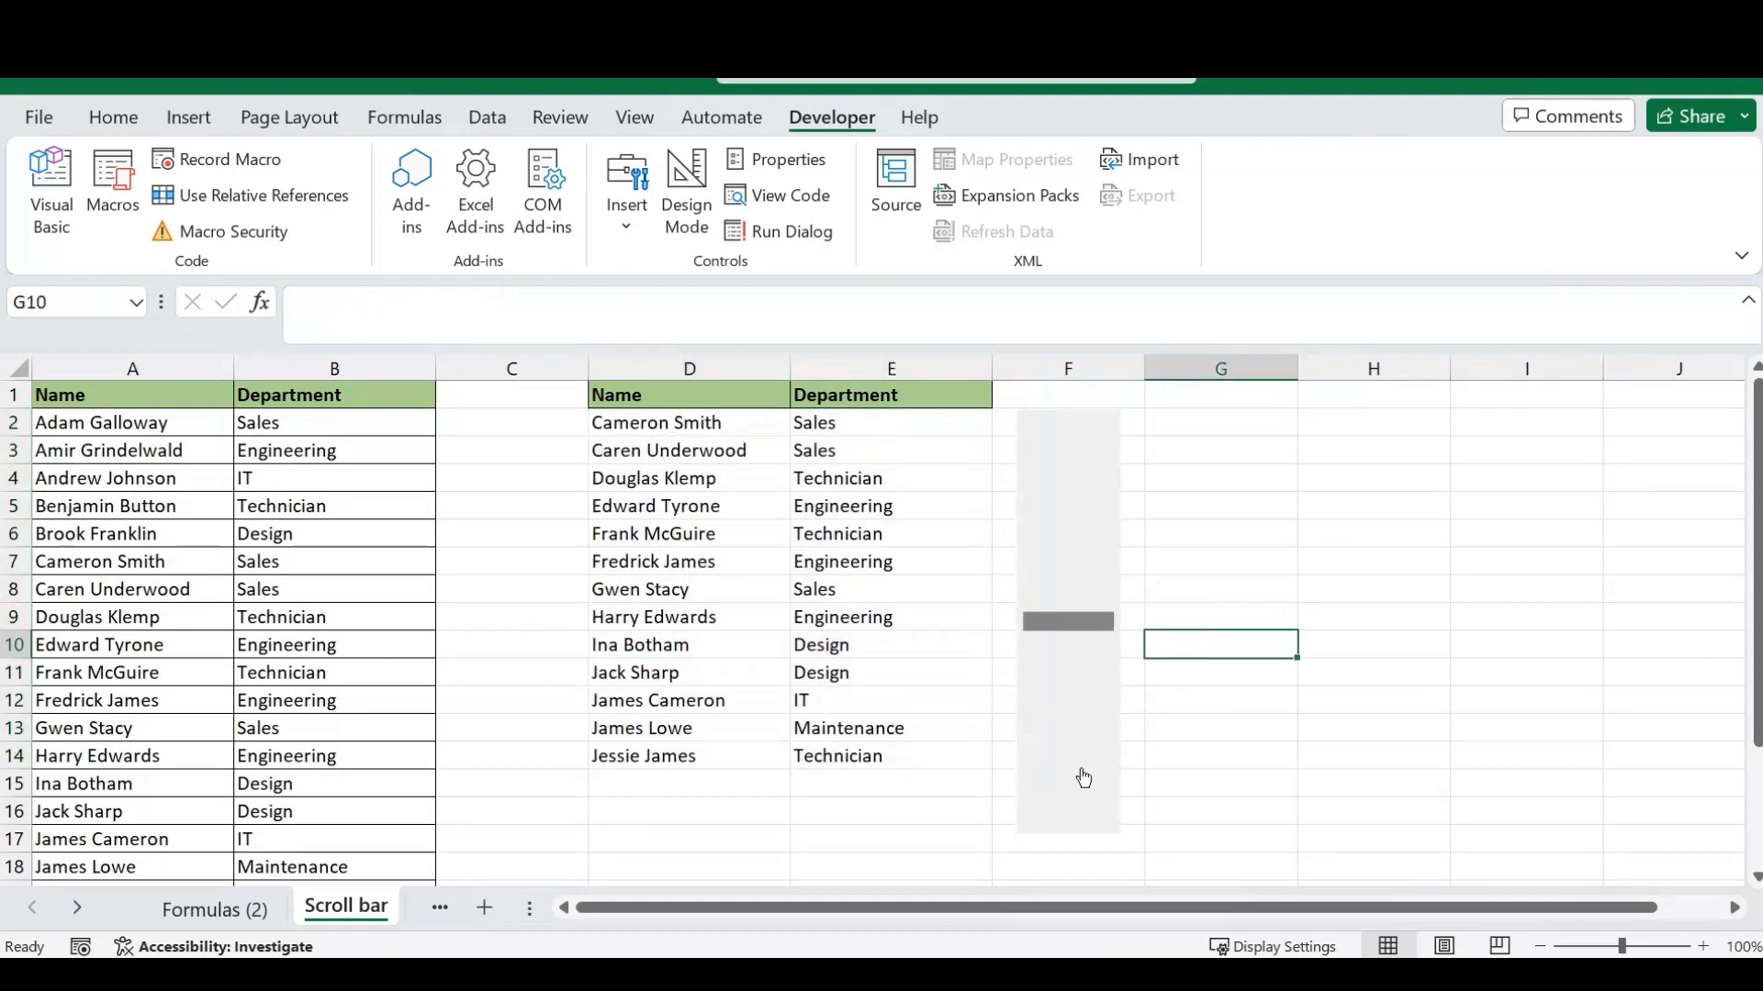
pyautogui.moveTo(1068, 630); pyautogui.dragTo(1067, 539)
pyautogui.click(1078, 590)
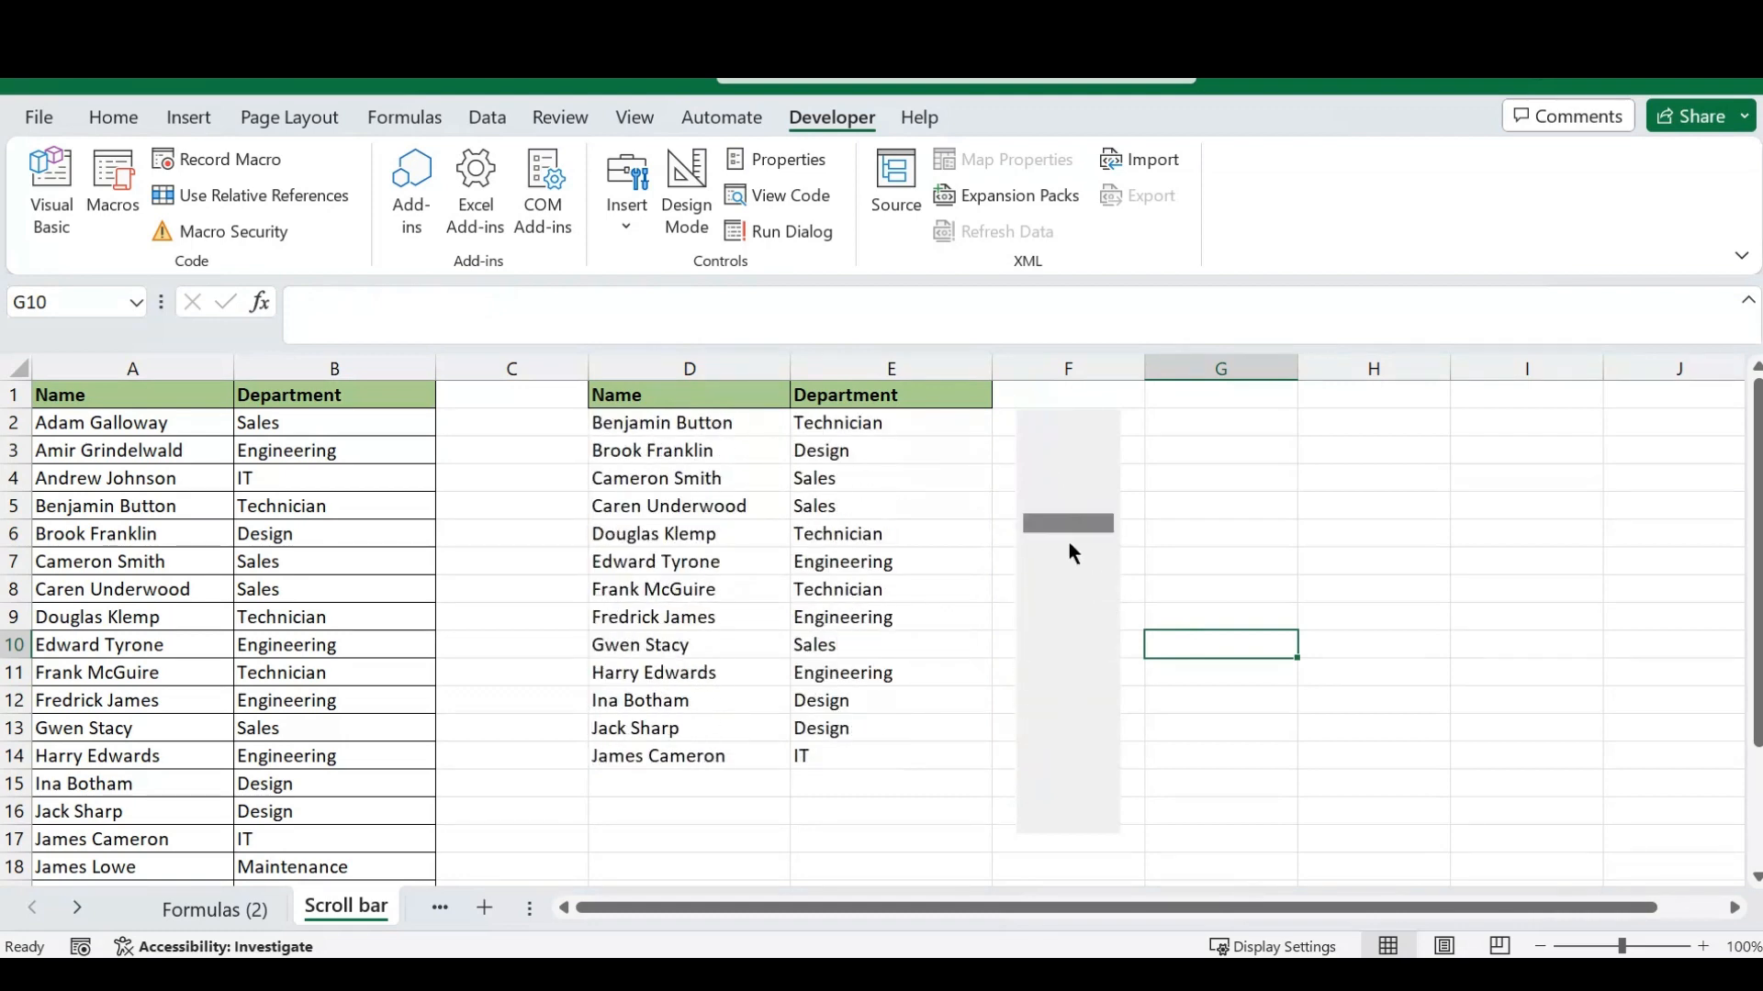
# - Shorten the scroll bar control so it ends at row 14 beside the list, and try scrolling with it
pyautogui.rightClick(1058, 669)
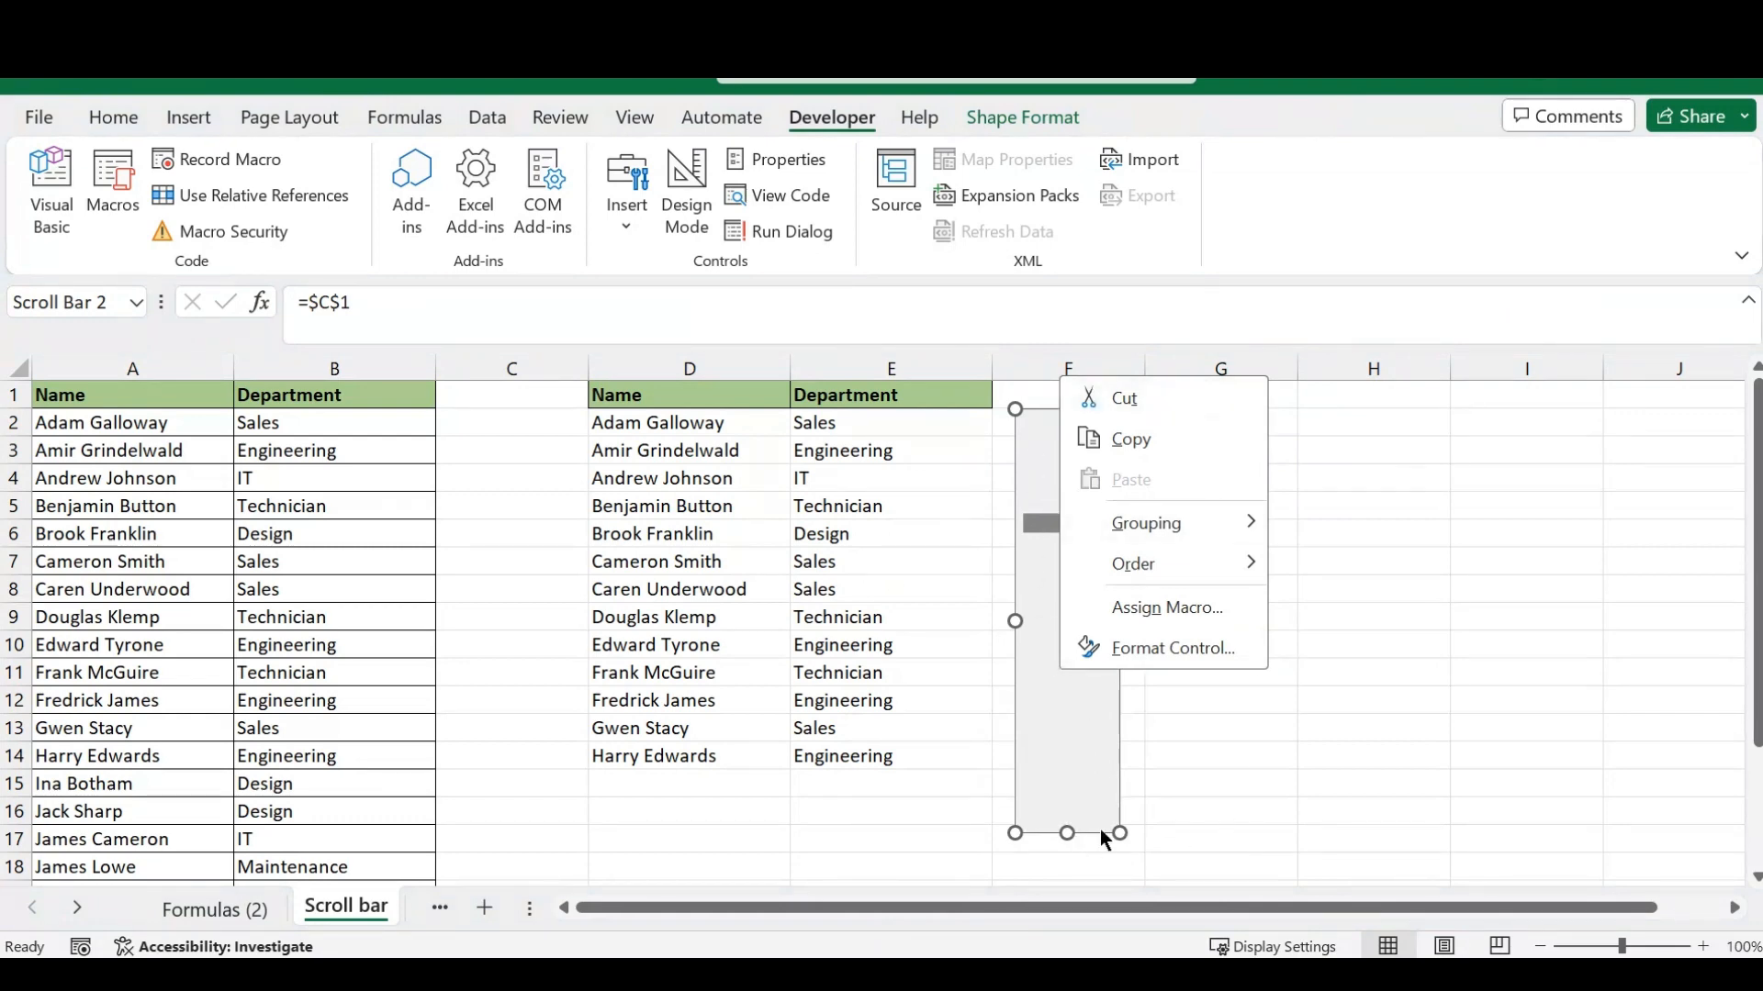
pyautogui.moveTo(1067, 831); pyautogui.dragTo(1065, 772)
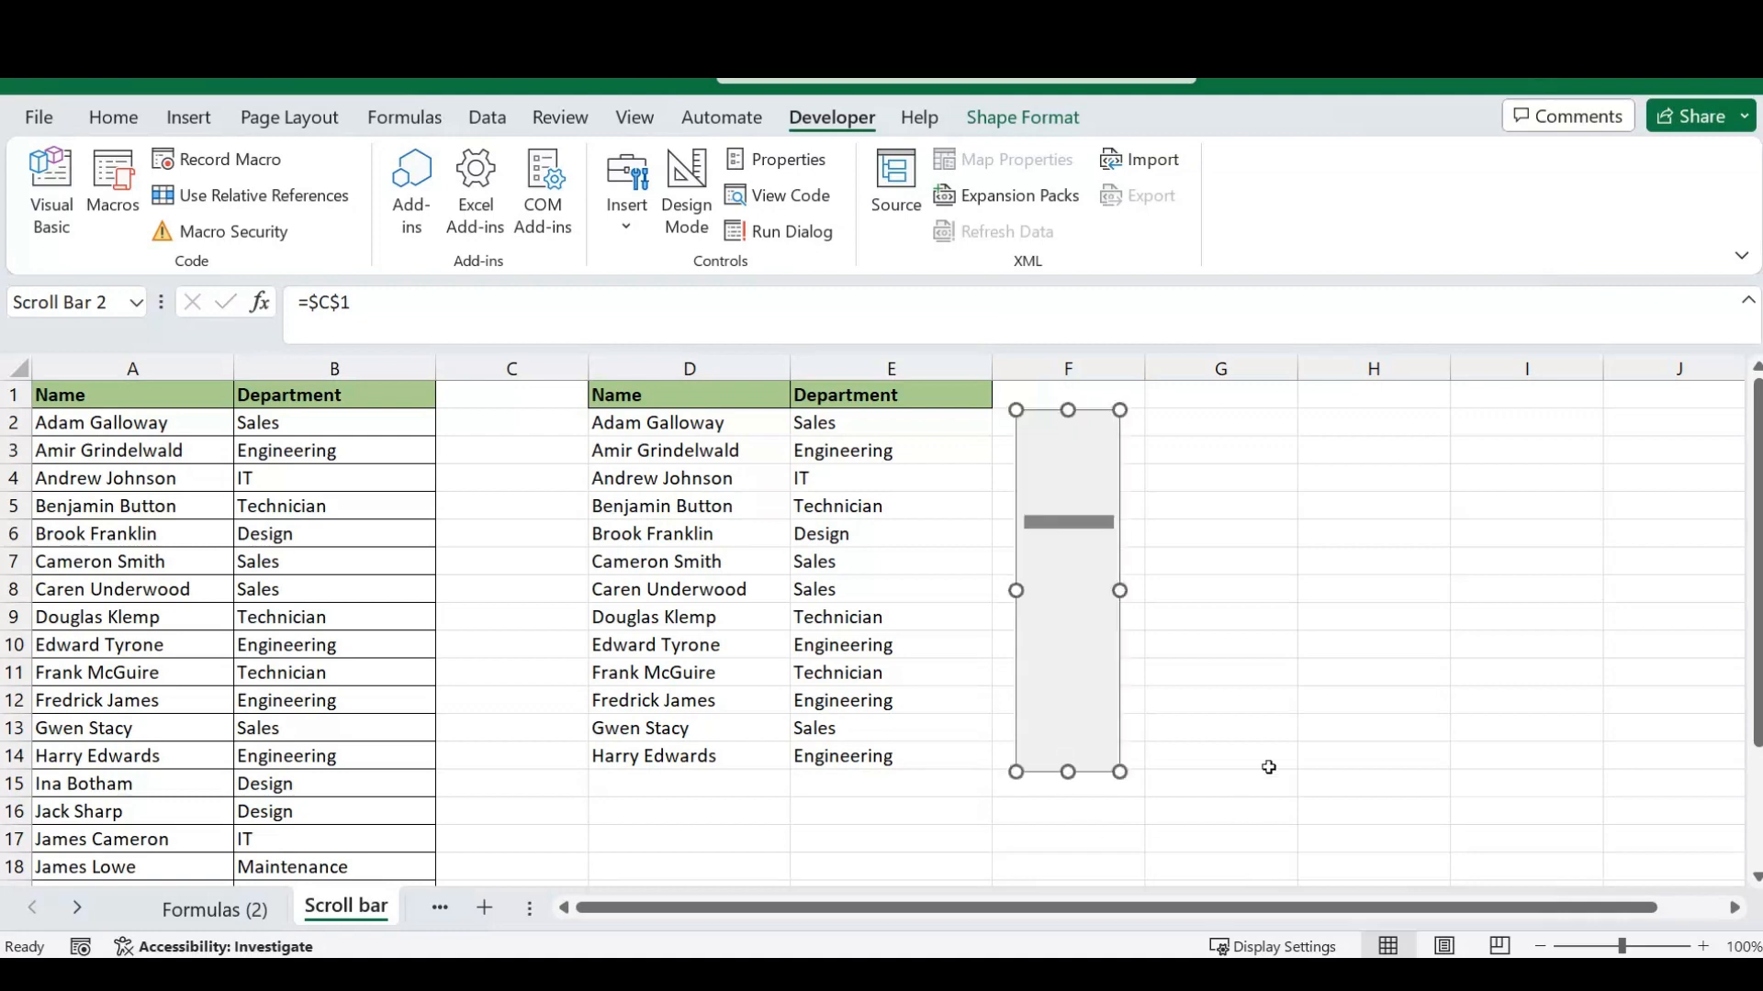
pyautogui.click(1210, 620)
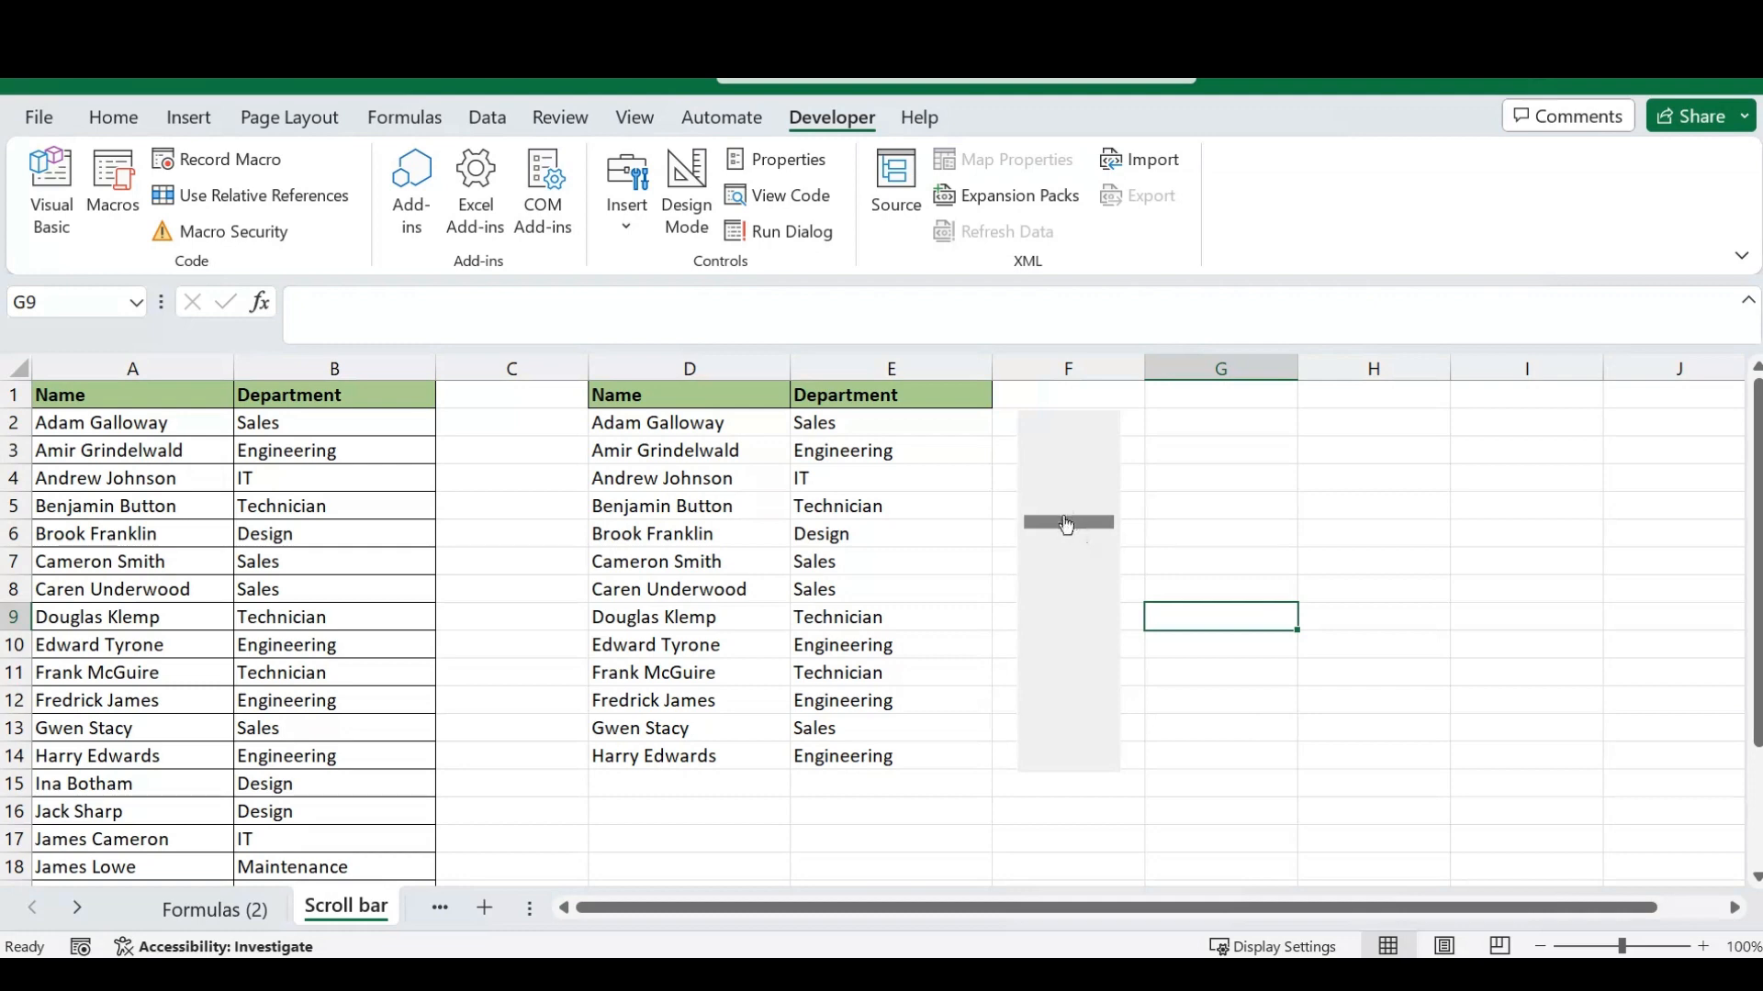
pyautogui.moveTo(1064, 522)
pyautogui.mouseDown()
pyautogui.moveTo(1054, 705)
pyautogui.moveTo(1057, 467)
pyautogui.moveTo(1061, 694)
pyautogui.moveTo(1059, 495)
pyautogui.mouseUp()
pyautogui.click(1071, 653)
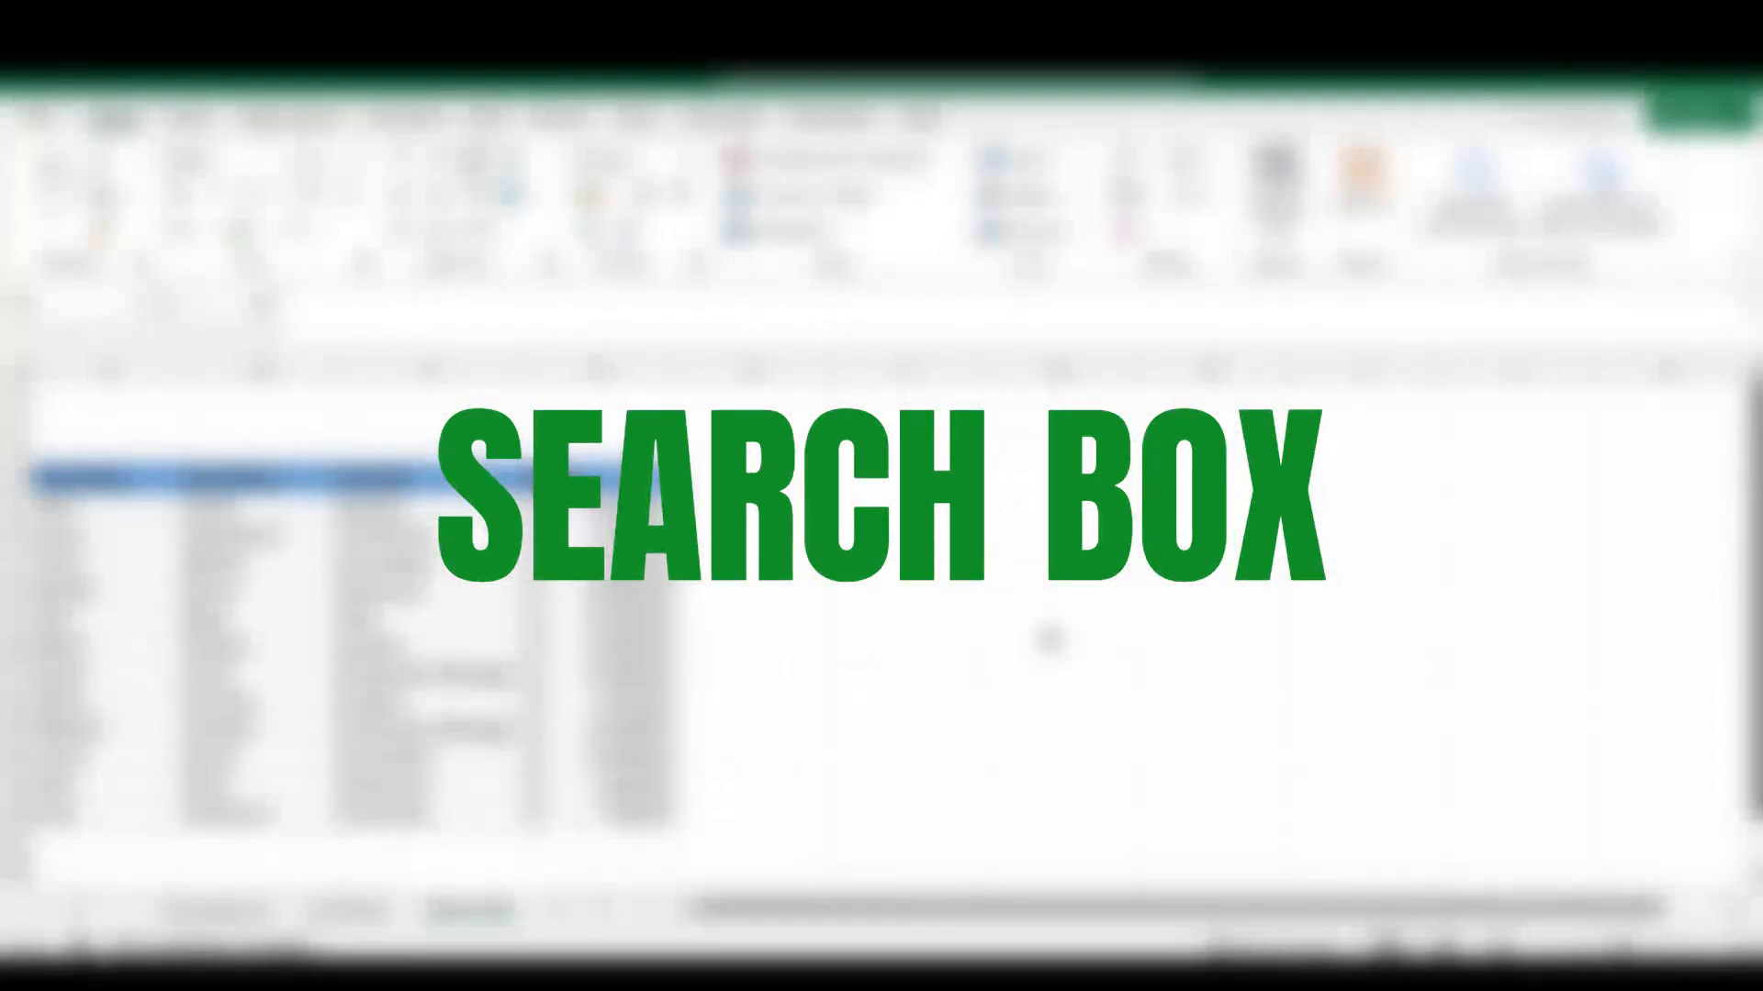
pyautogui.click(752, 426)
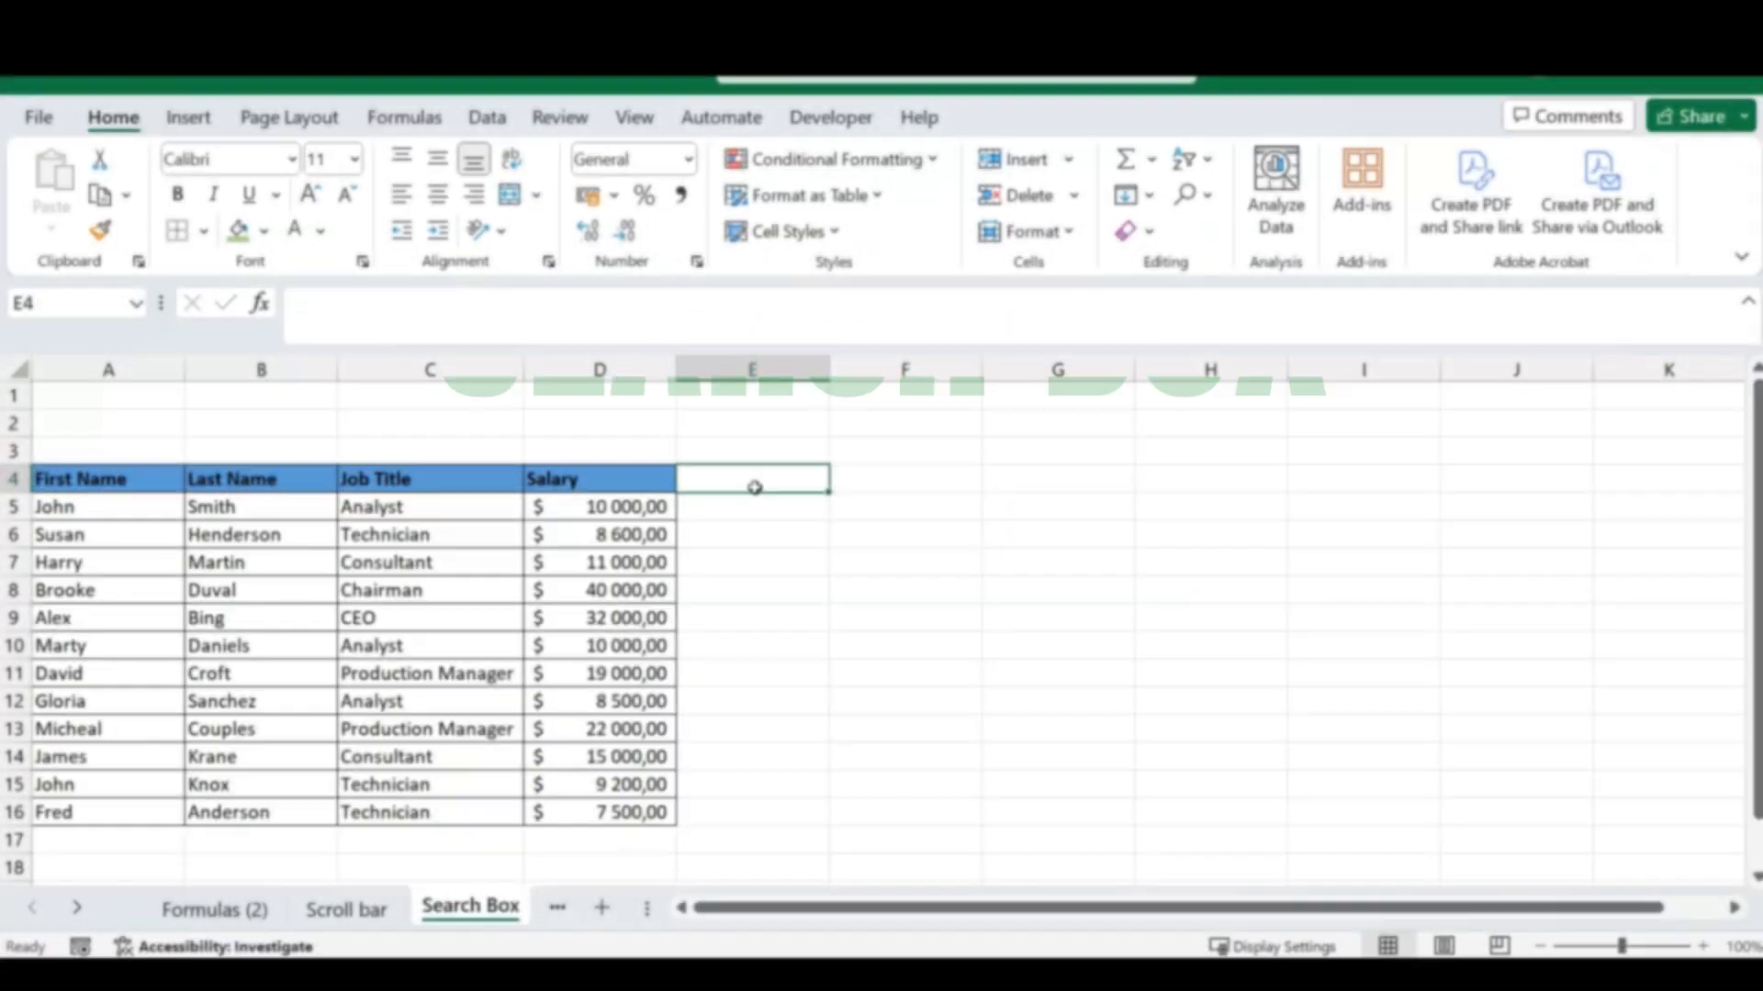
pyautogui.moveTo(752, 484); pyautogui.dragTo(794, 557)
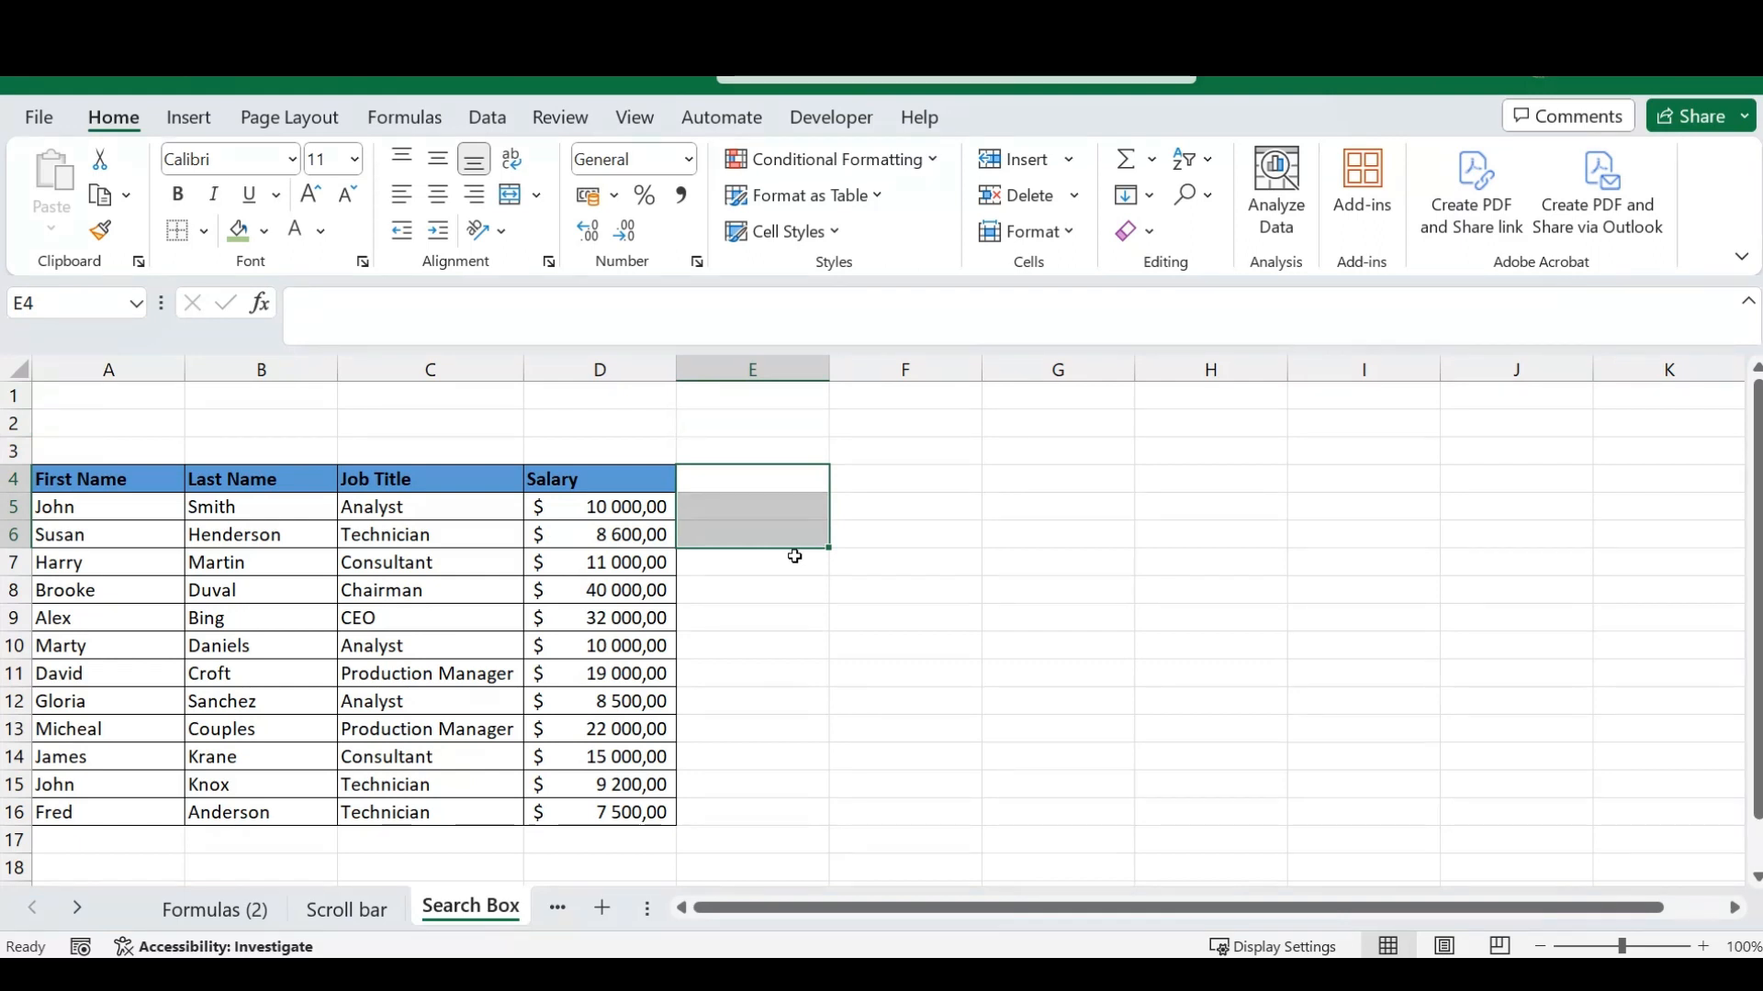
pyautogui.click(767, 488)
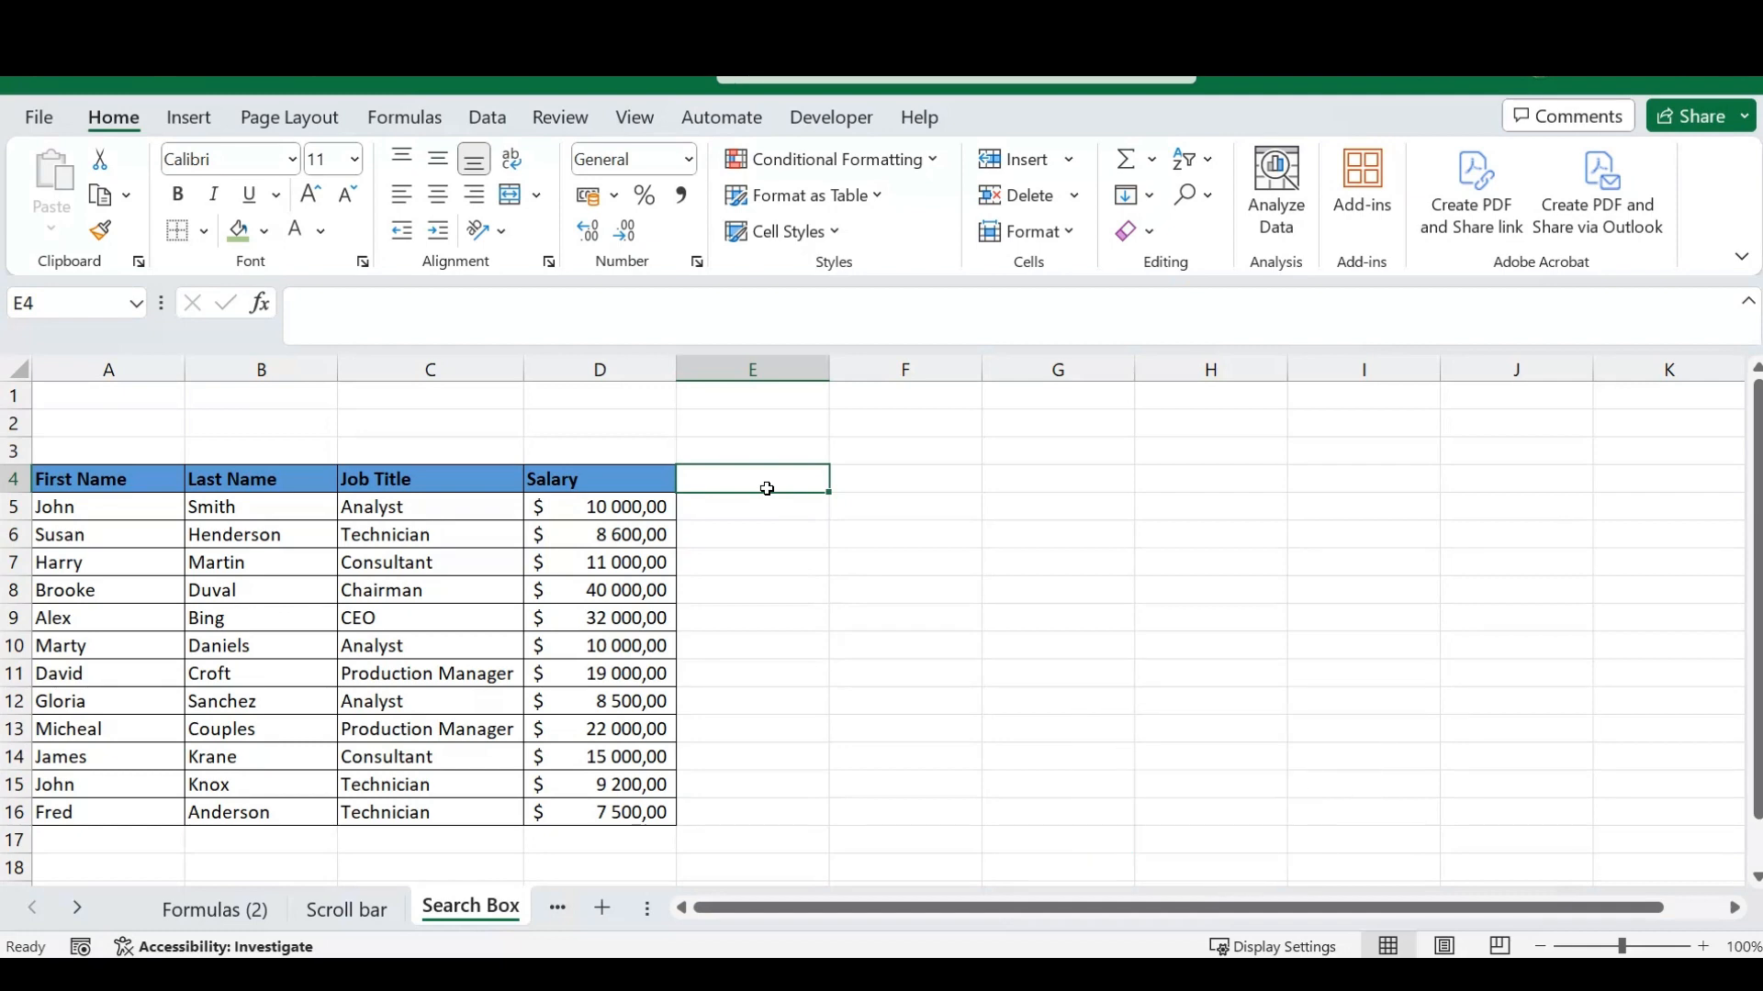
pyautogui.click(760, 510)
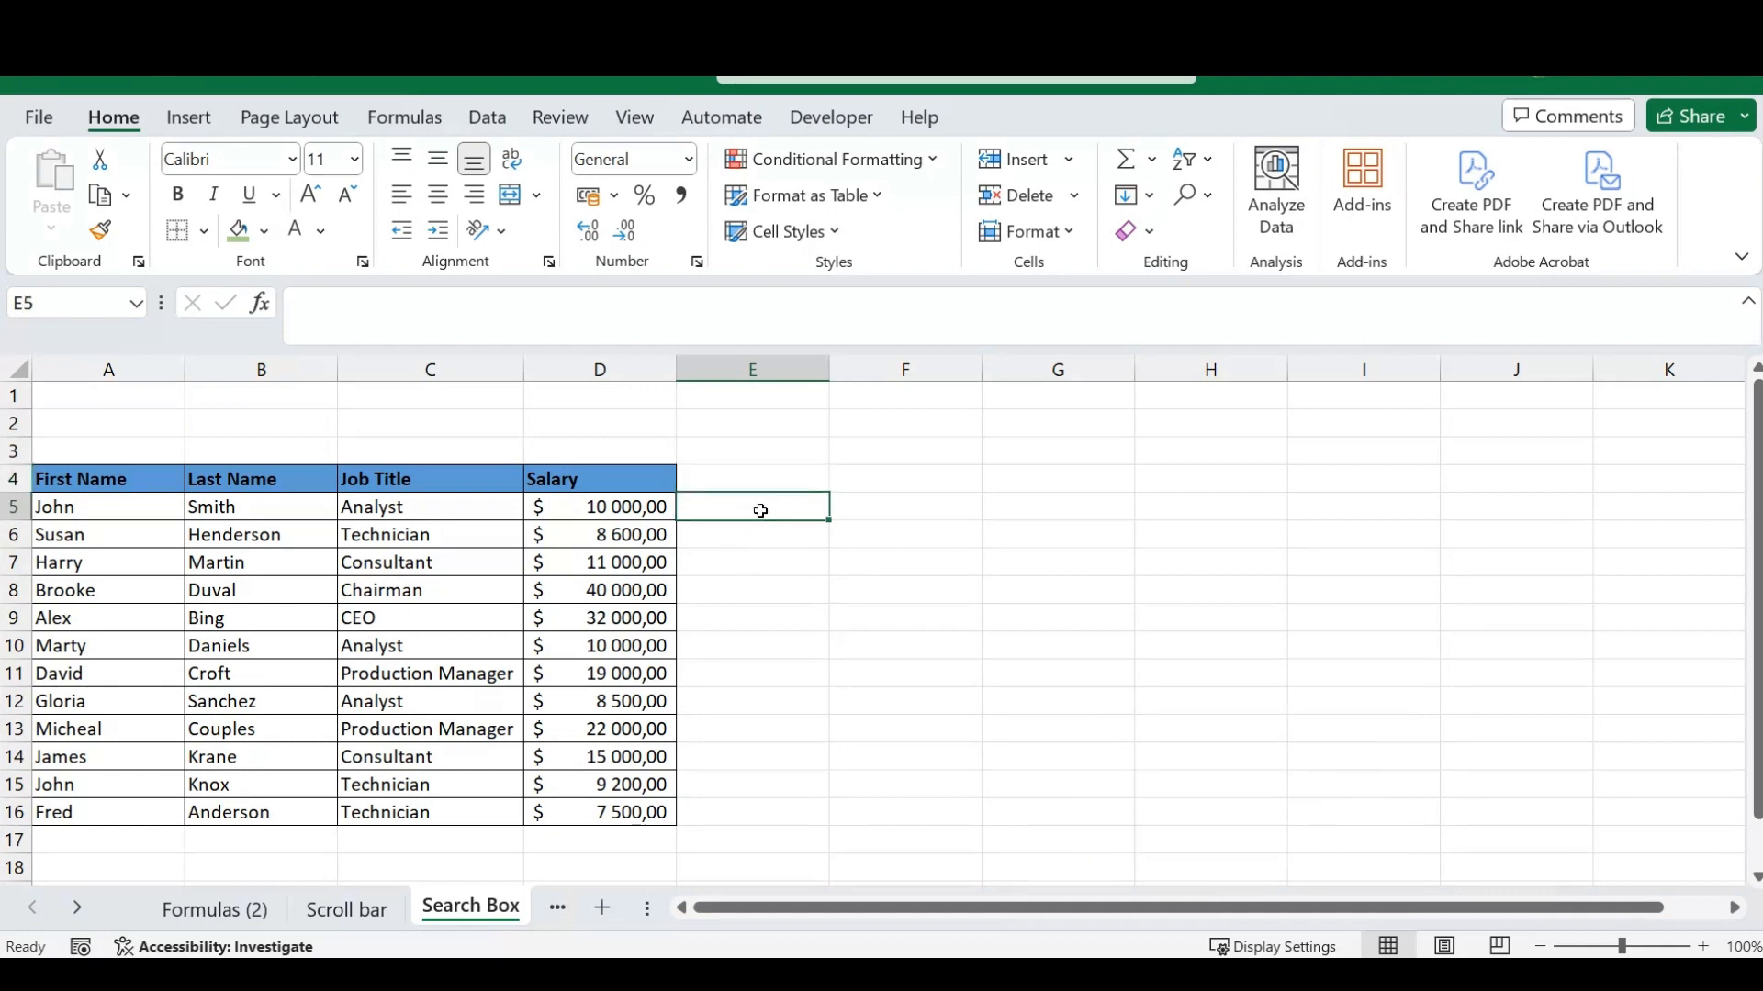
pyautogui.click(742, 486)
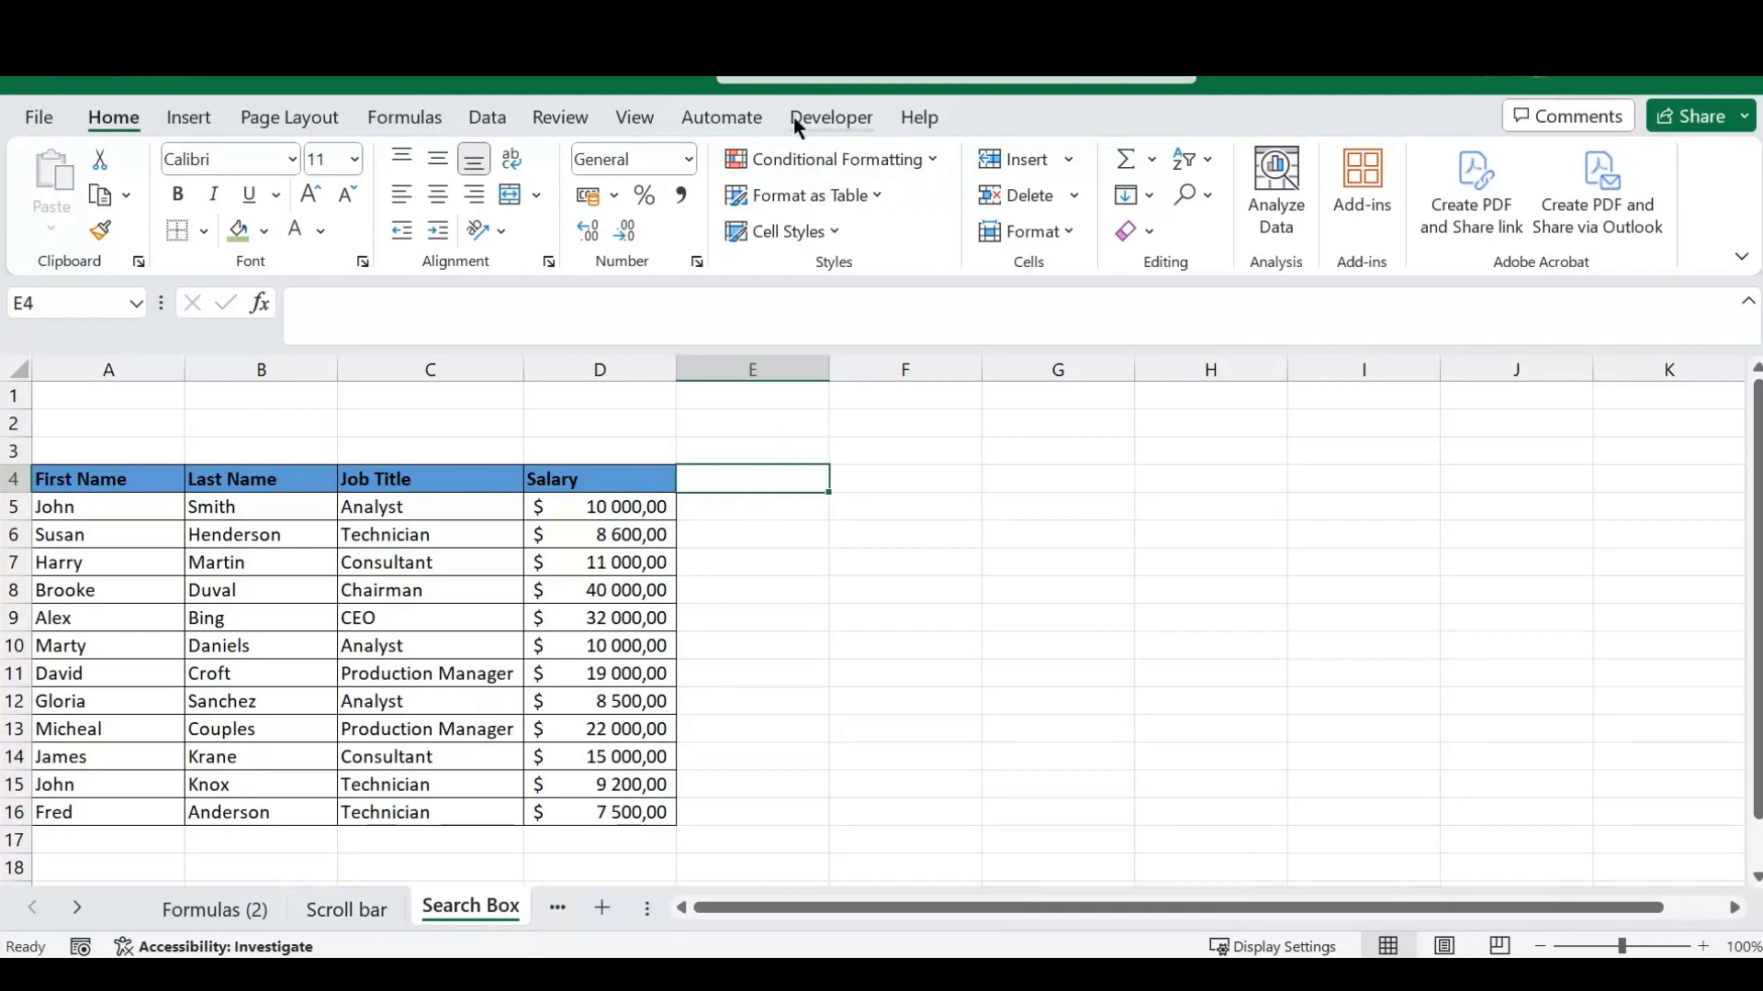
# - Draw an ActiveX text box control above the table, from column B to the start of column D across rows 1 to 3
pyautogui.click(835, 119)
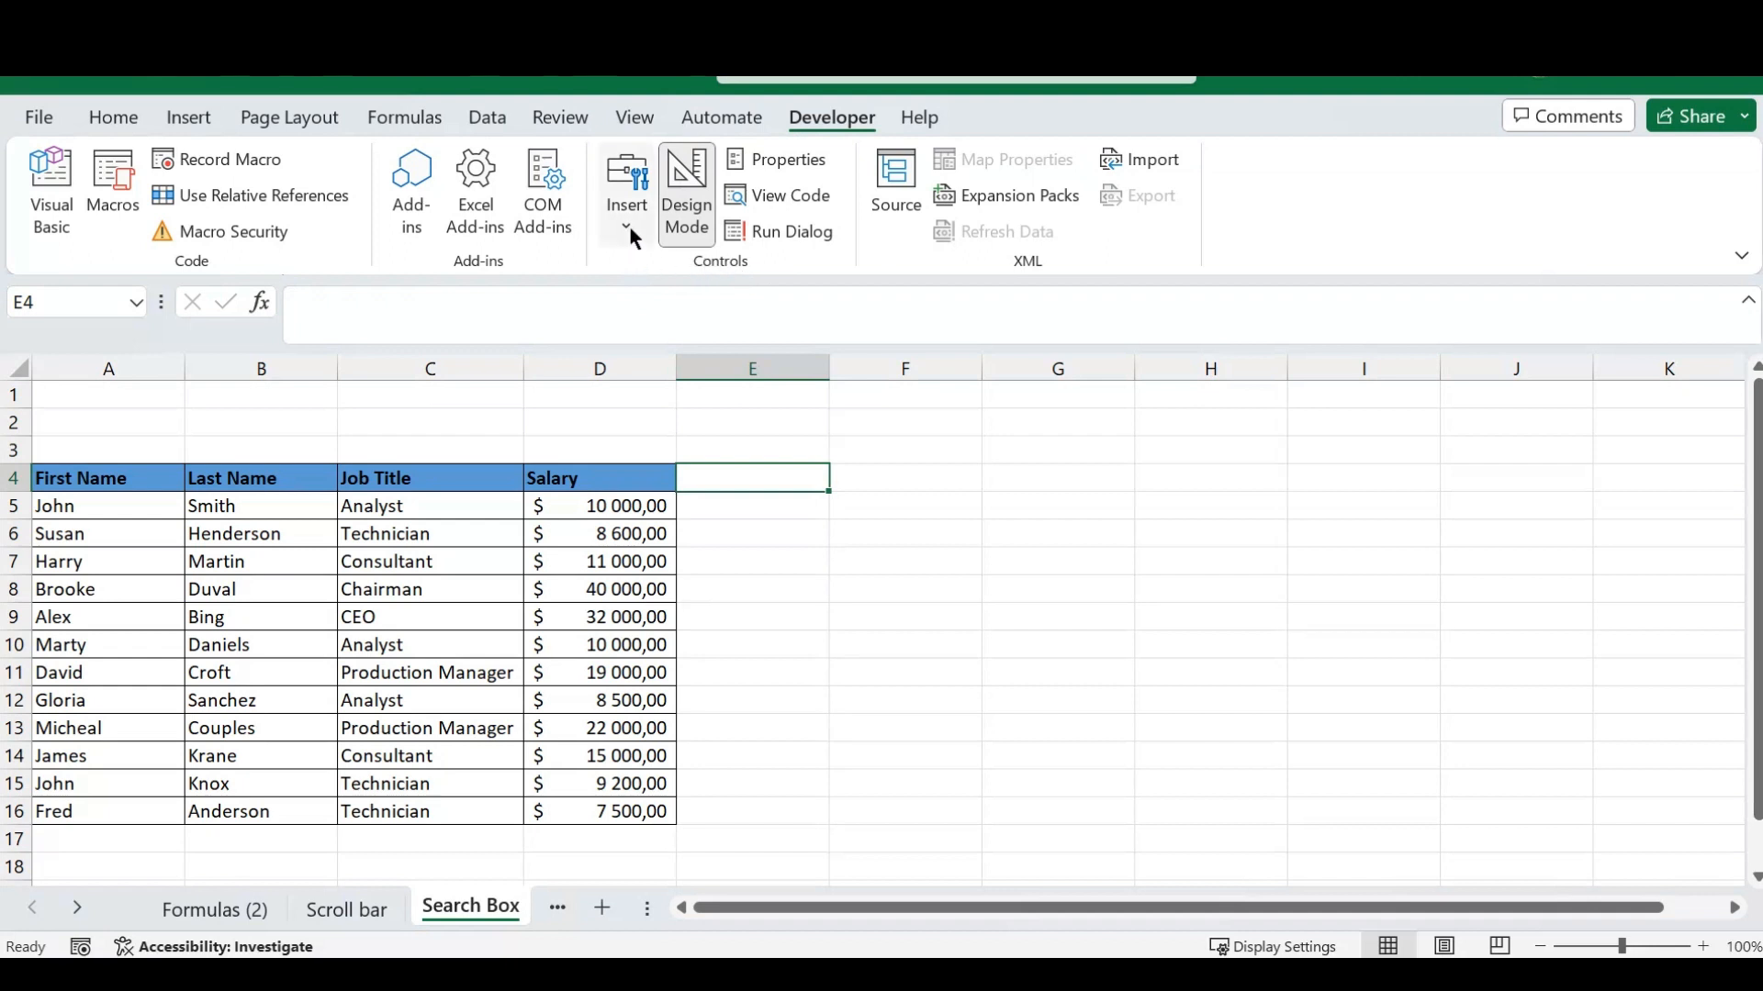
pyautogui.click(631, 196)
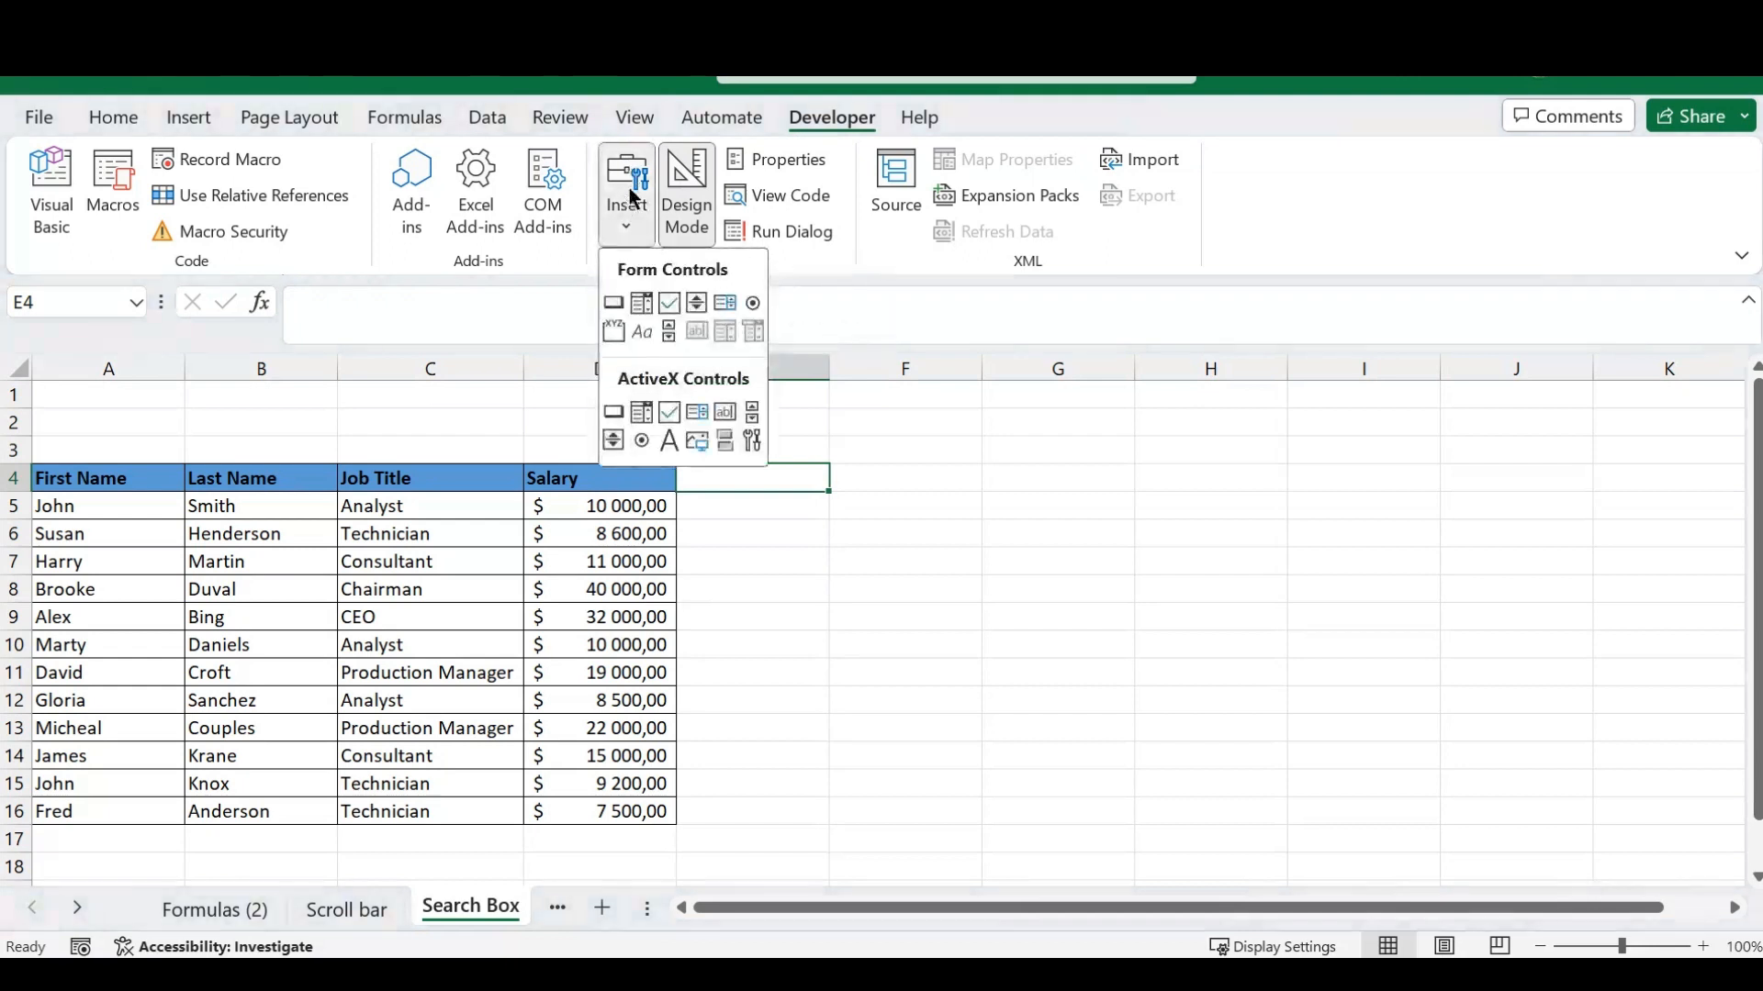
pyautogui.click(724, 414)
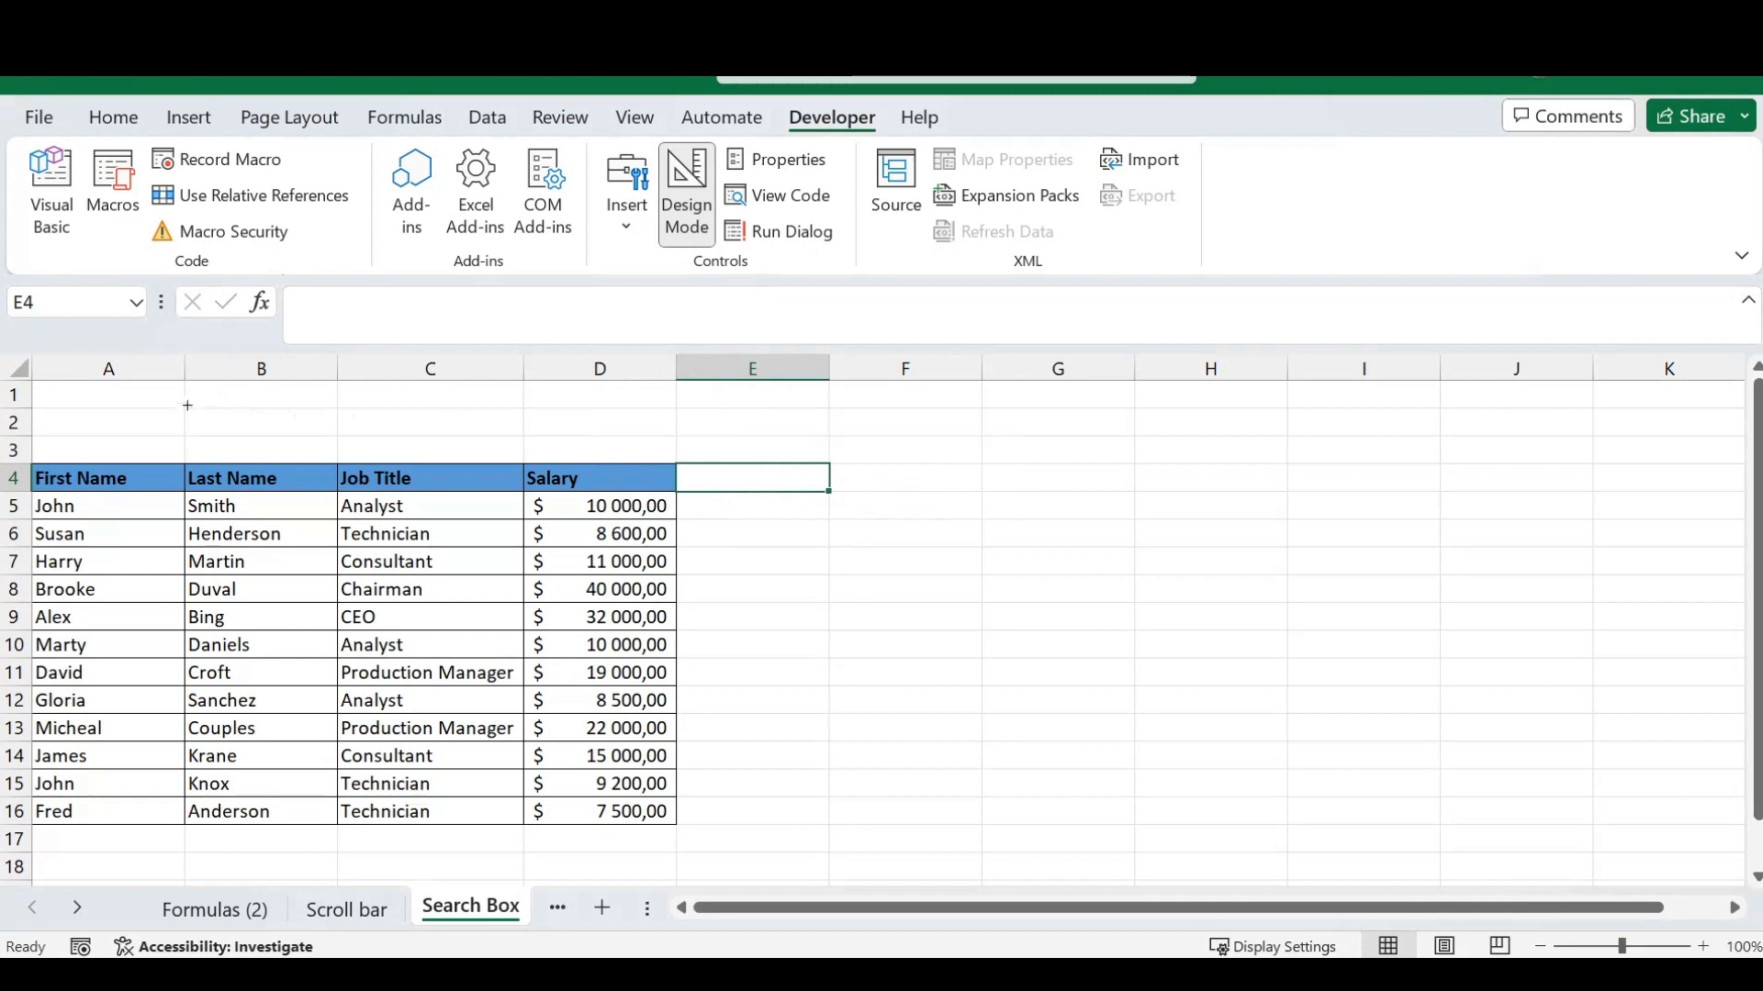
pyautogui.moveTo(184, 402); pyautogui.dragTo(551, 451)
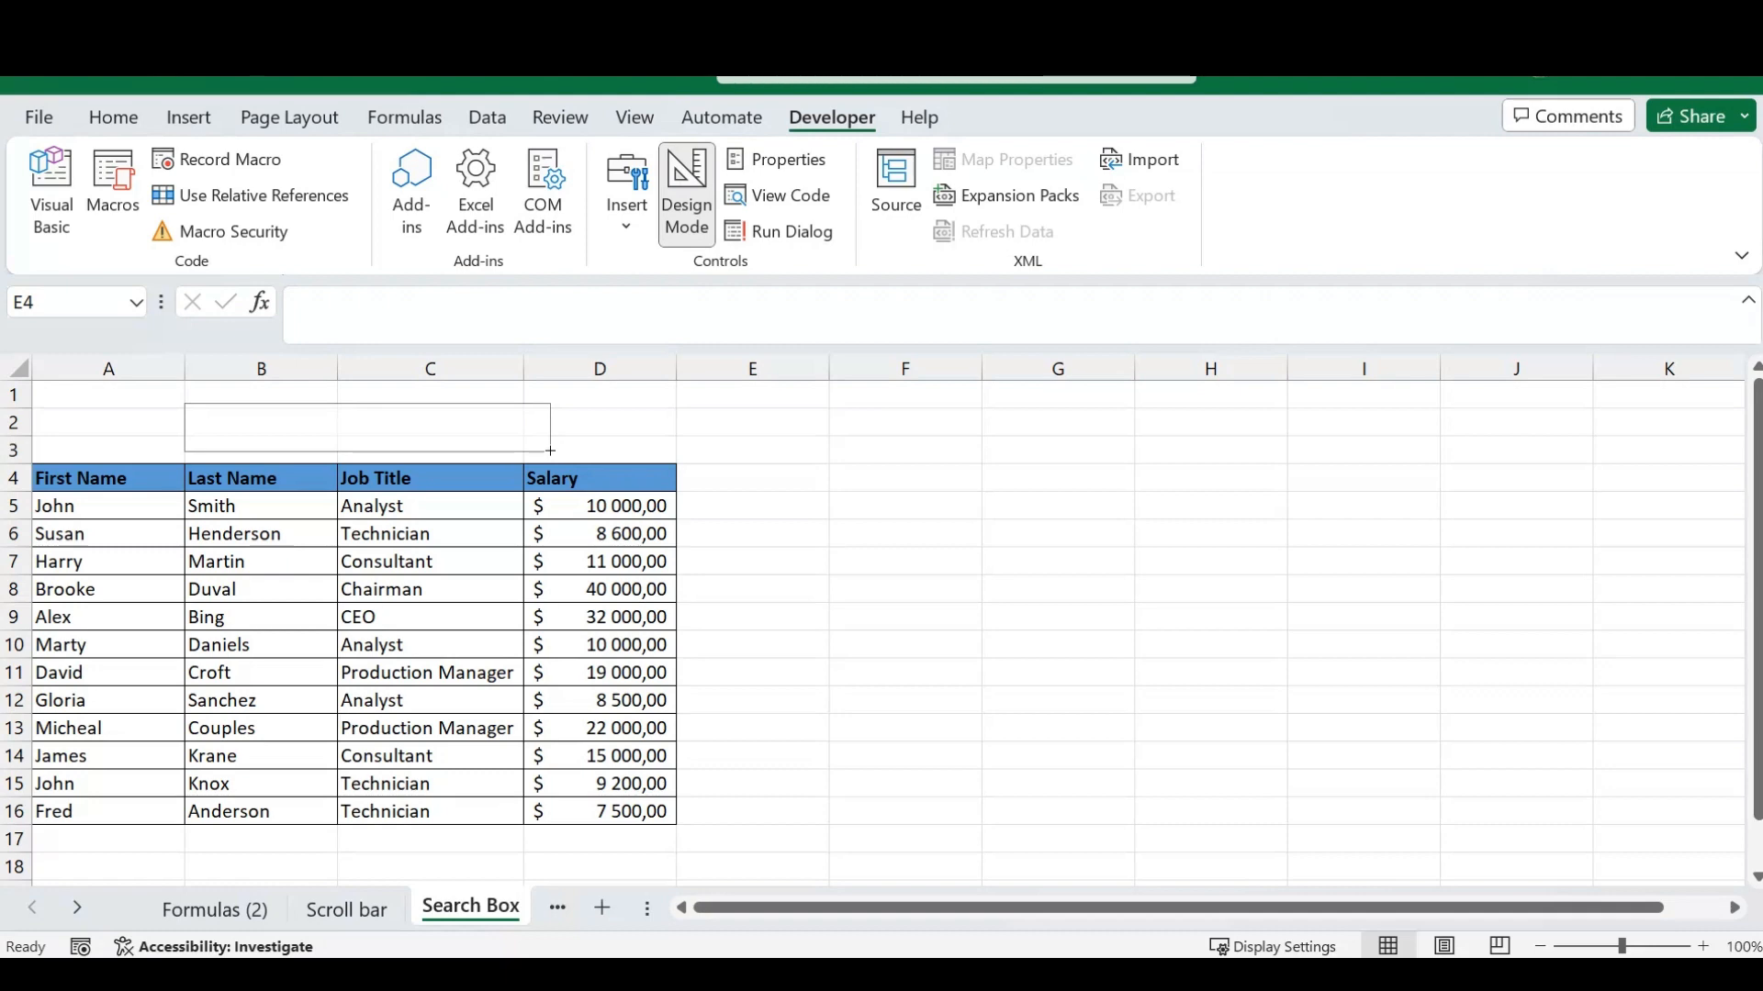
pyautogui.moveTo(551, 451); pyautogui.dragTo(551, 450)
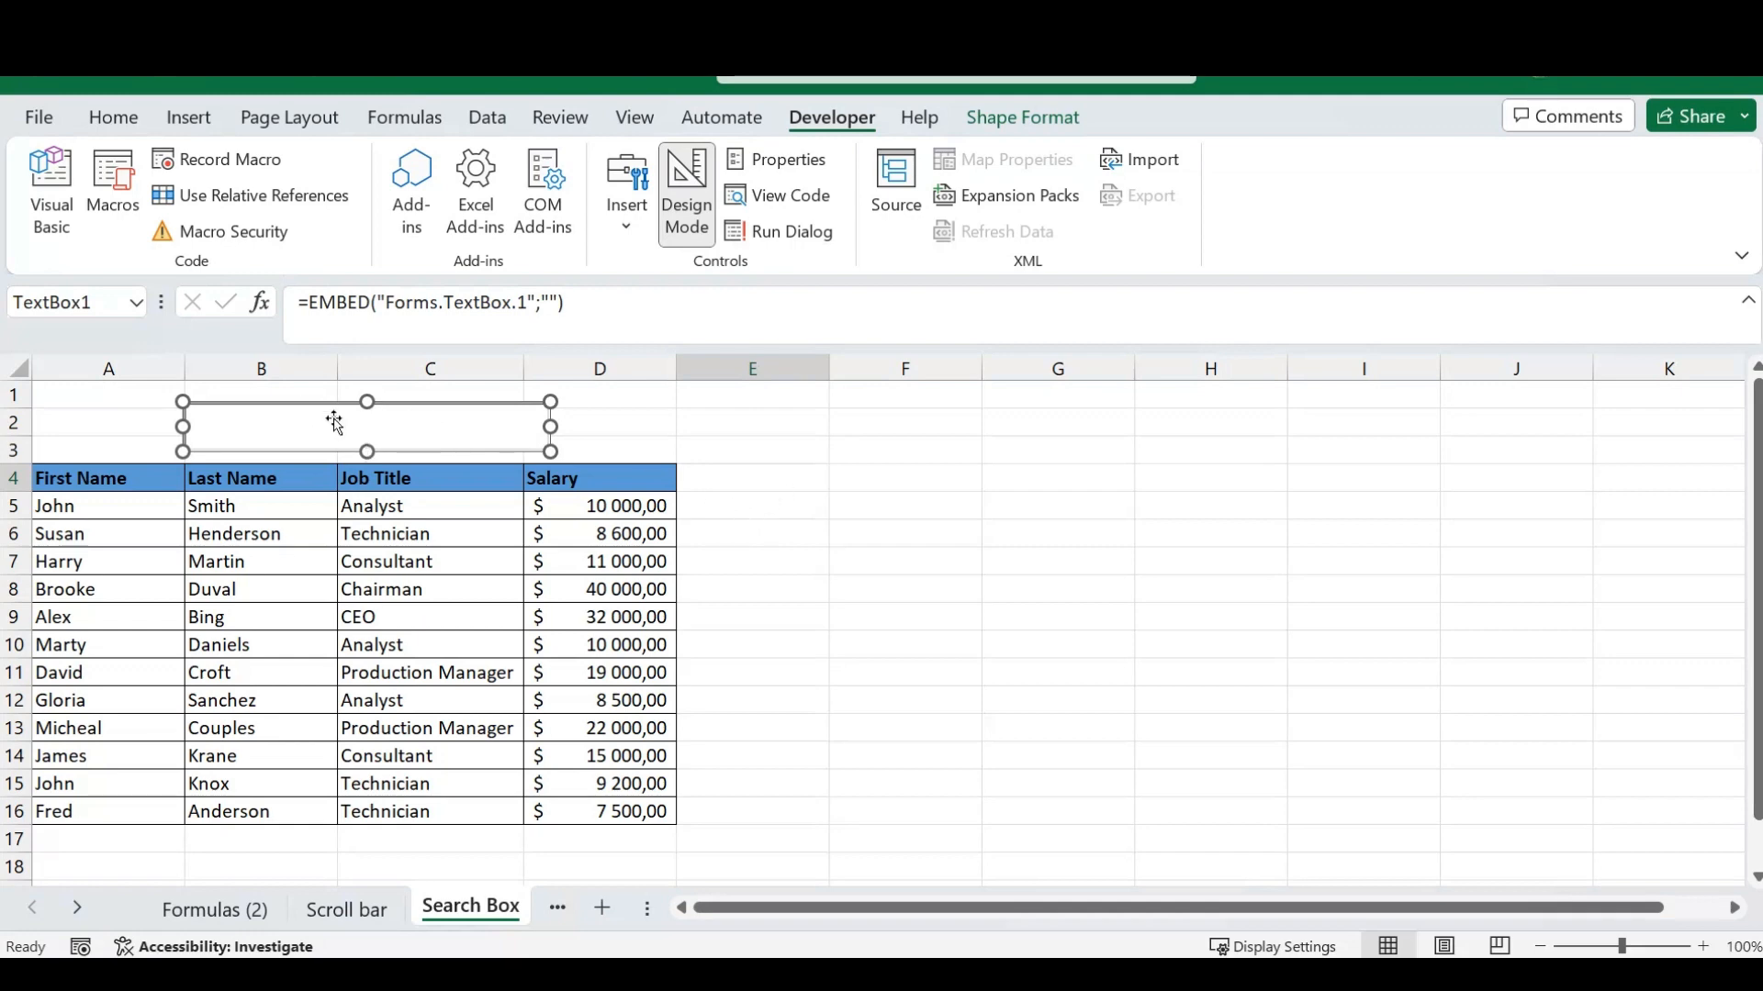
# - Set the text box's LinkedCell property to b2 and close its properties
pyautogui.rightClick(453, 428)
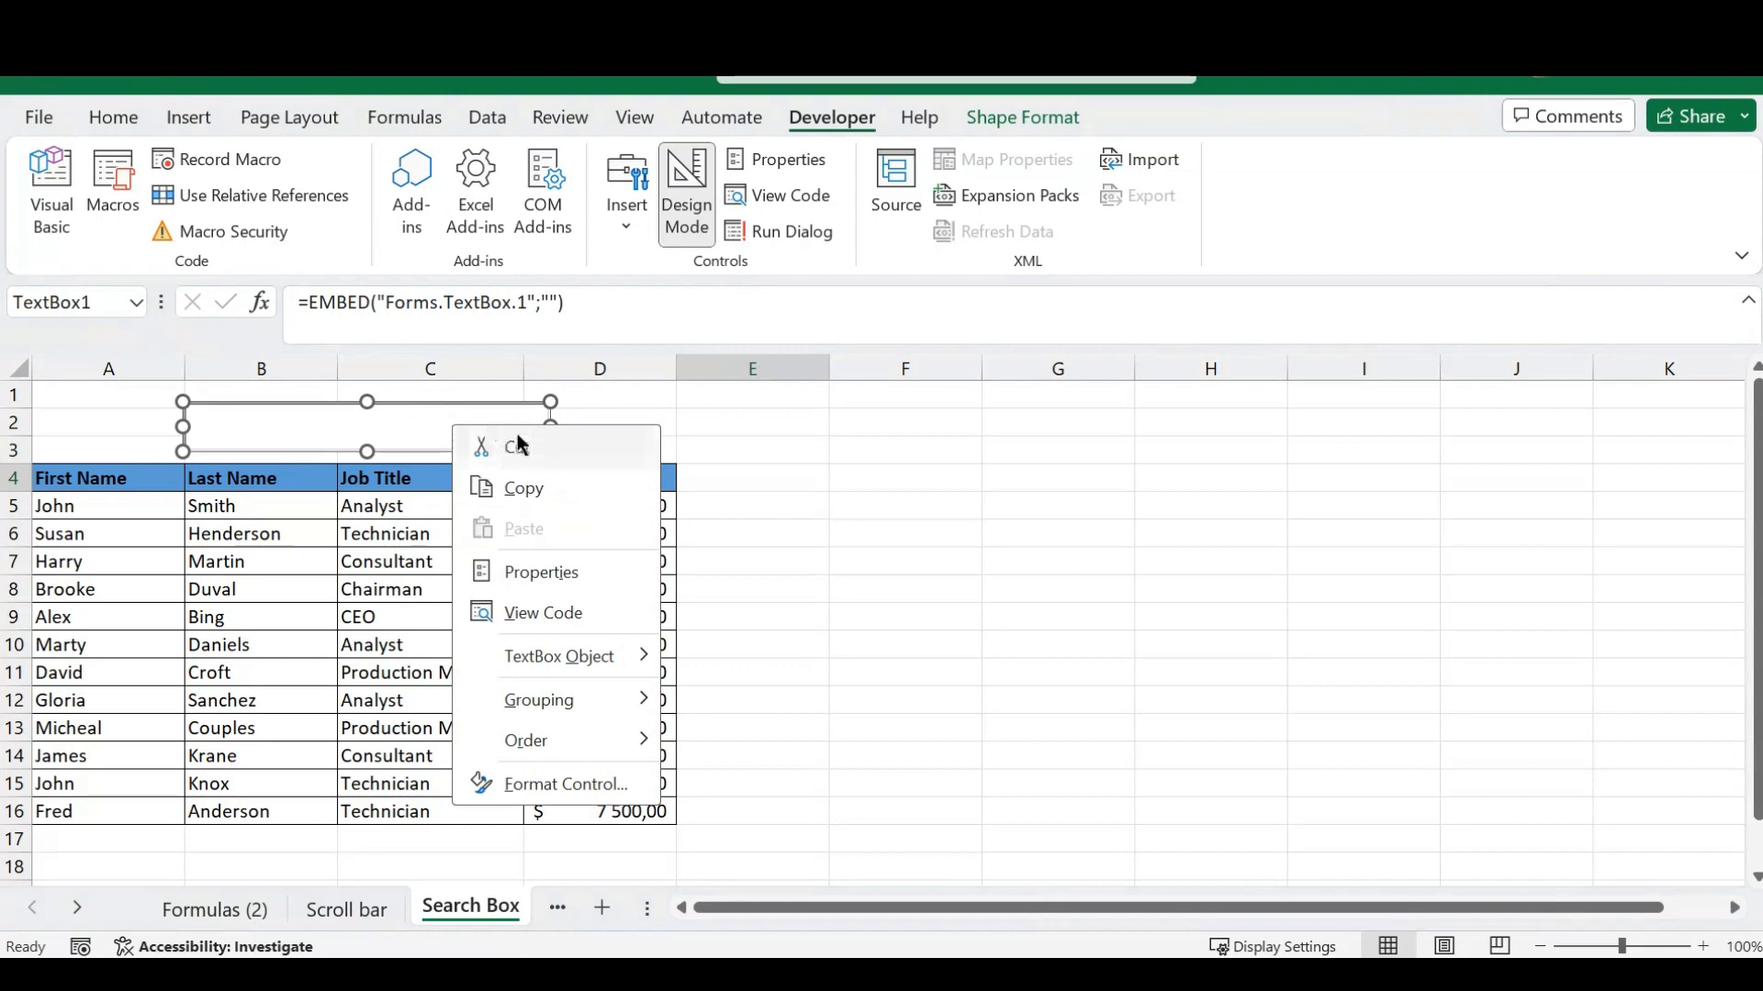
pyautogui.click(540, 572)
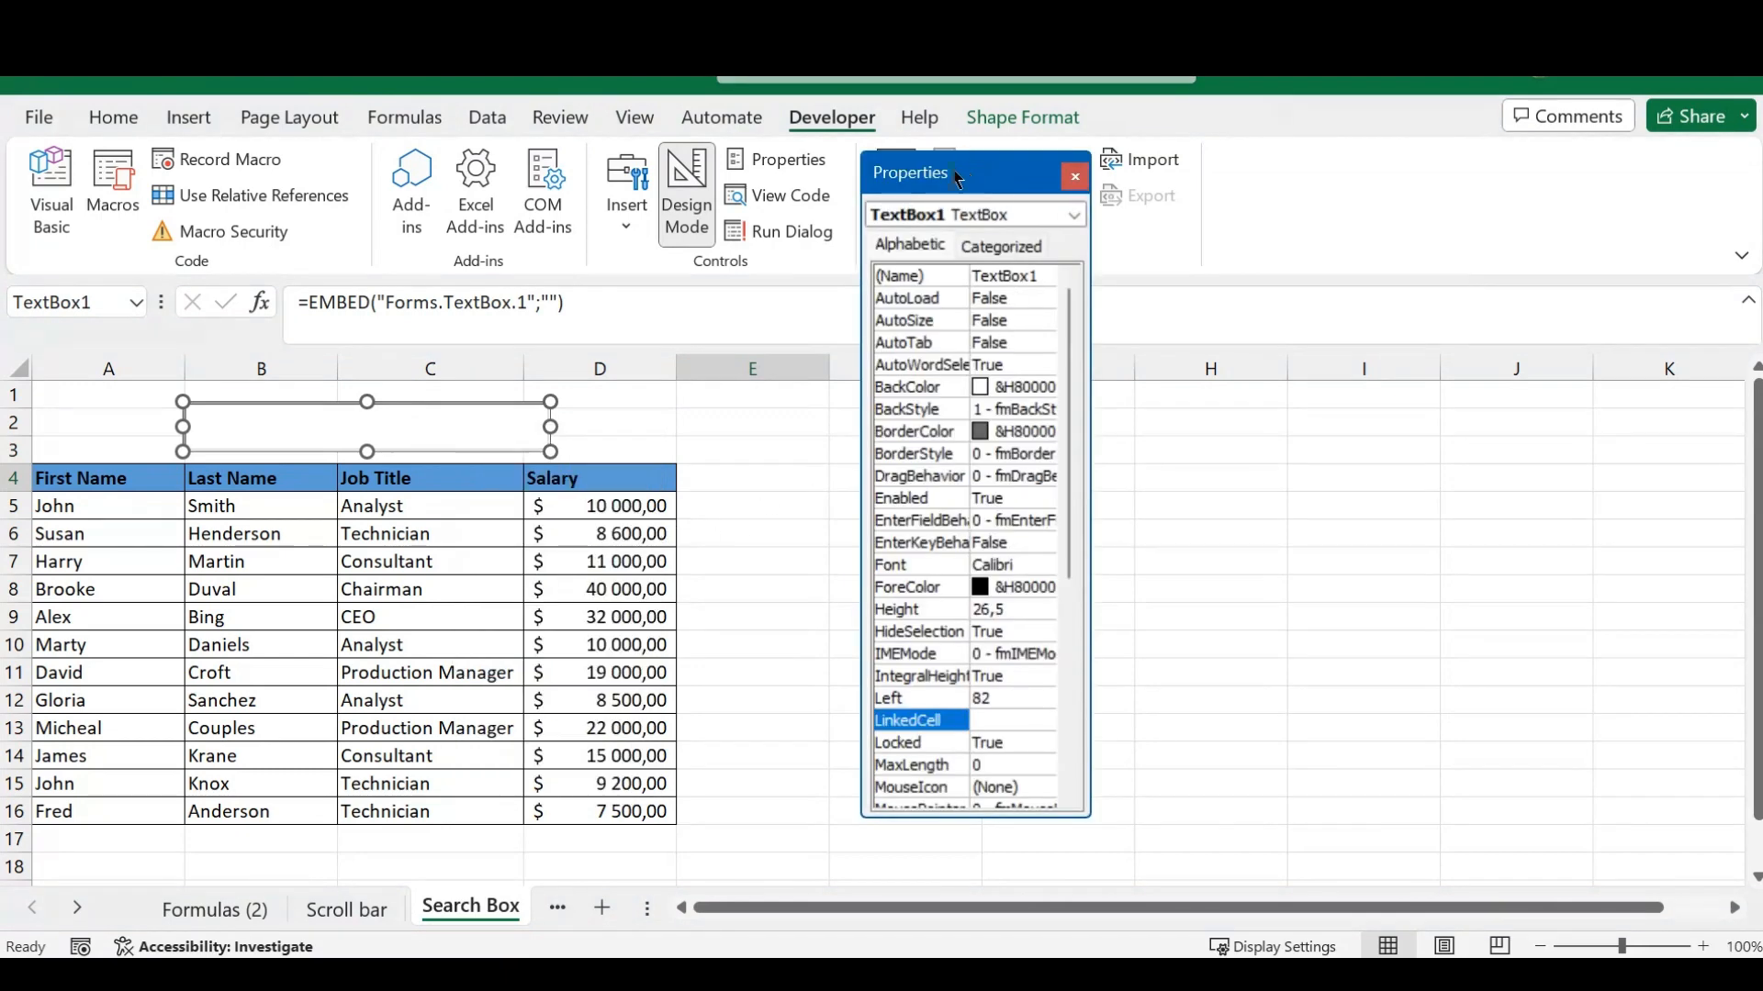
pyautogui.moveTo(958, 178); pyautogui.dragTo(893, 166)
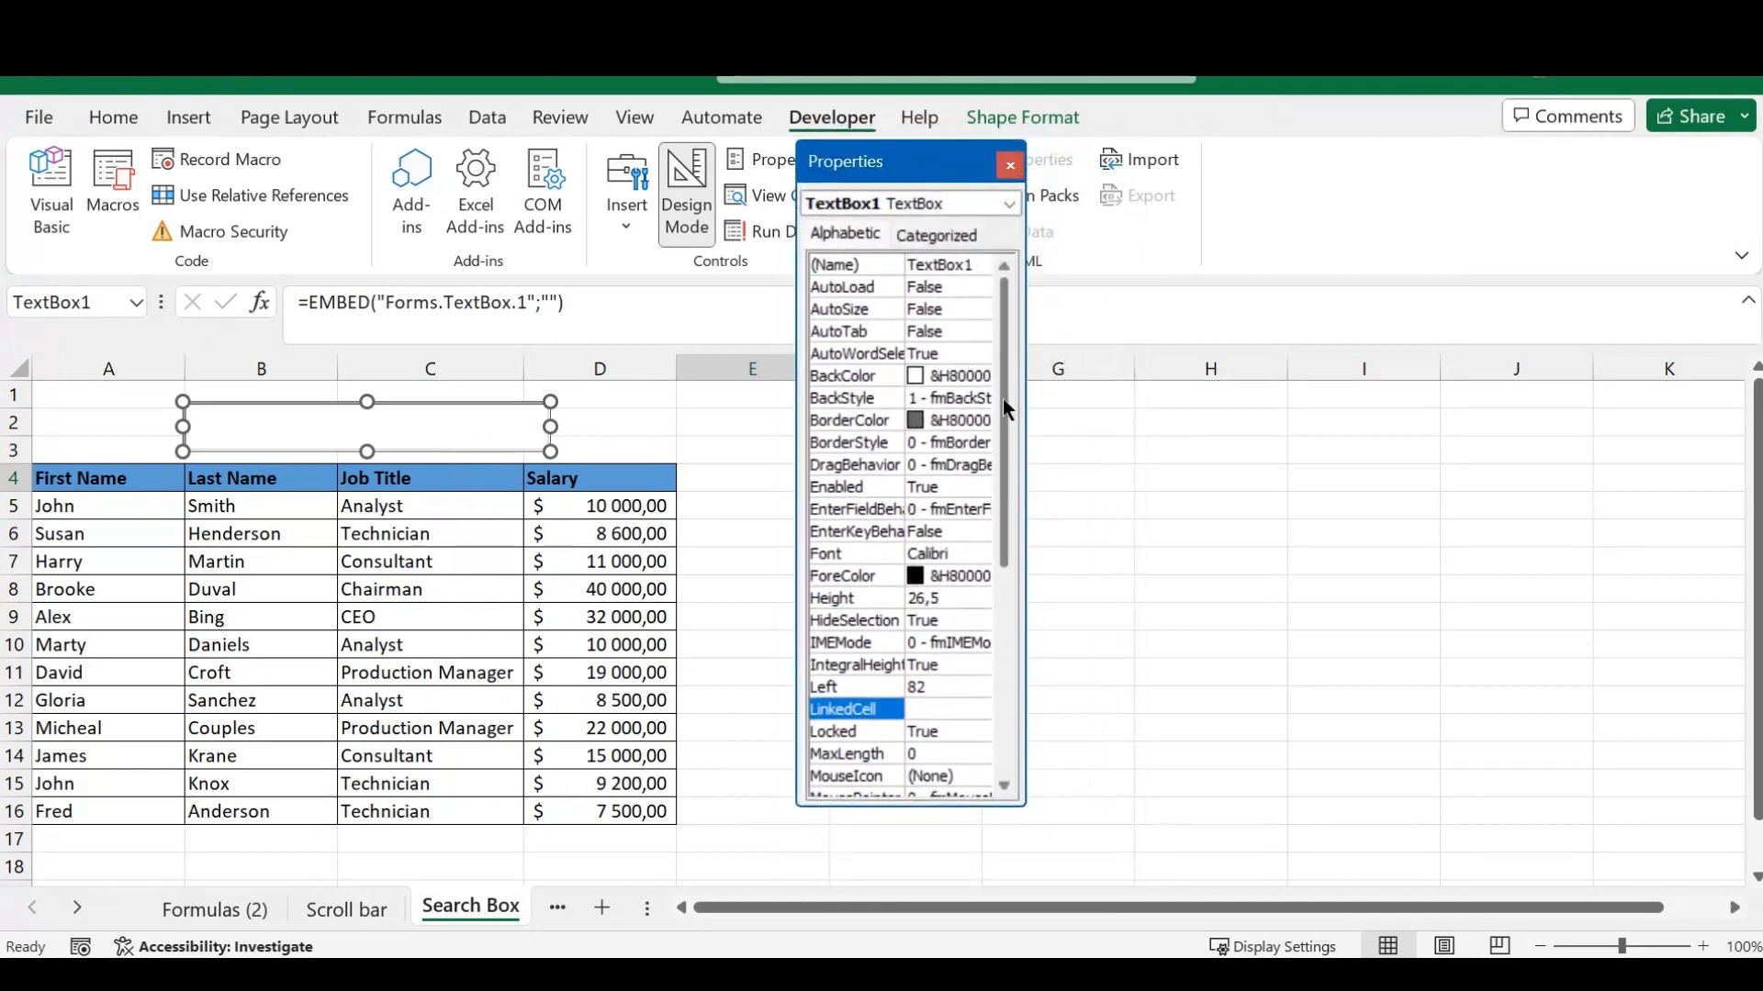
pyautogui.moveTo(1004, 371); pyautogui.dragTo(1005, 477)
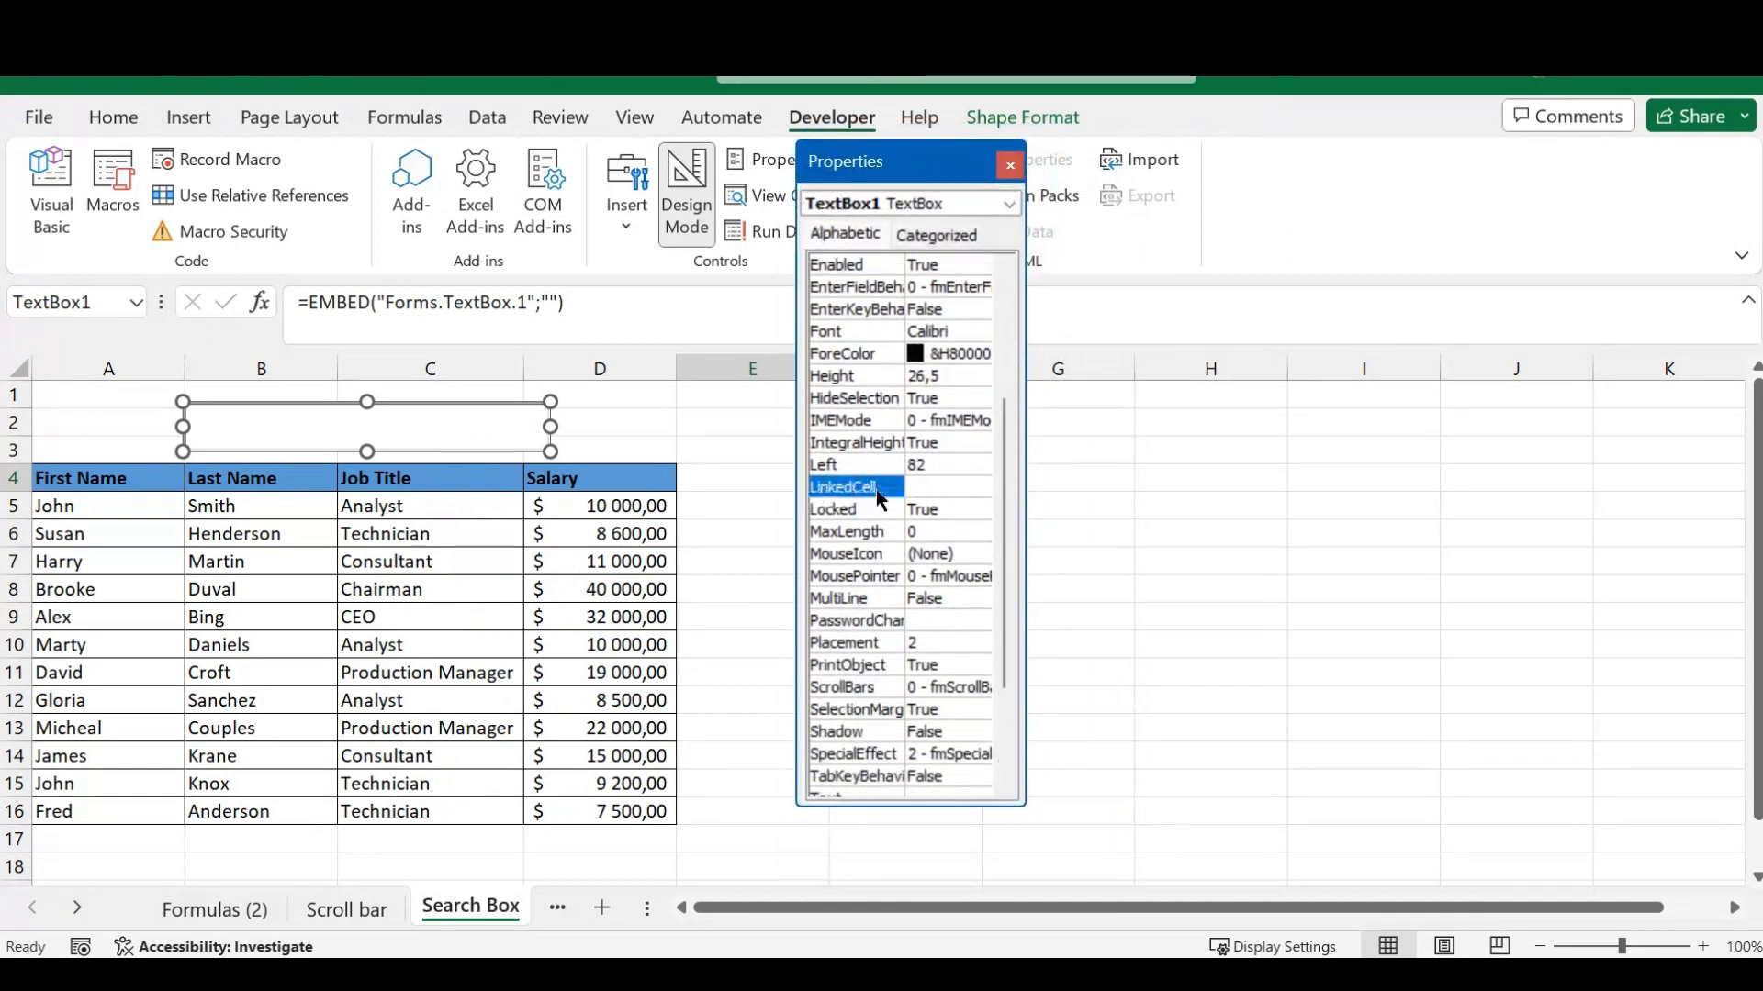
pyautogui.click(929, 488)
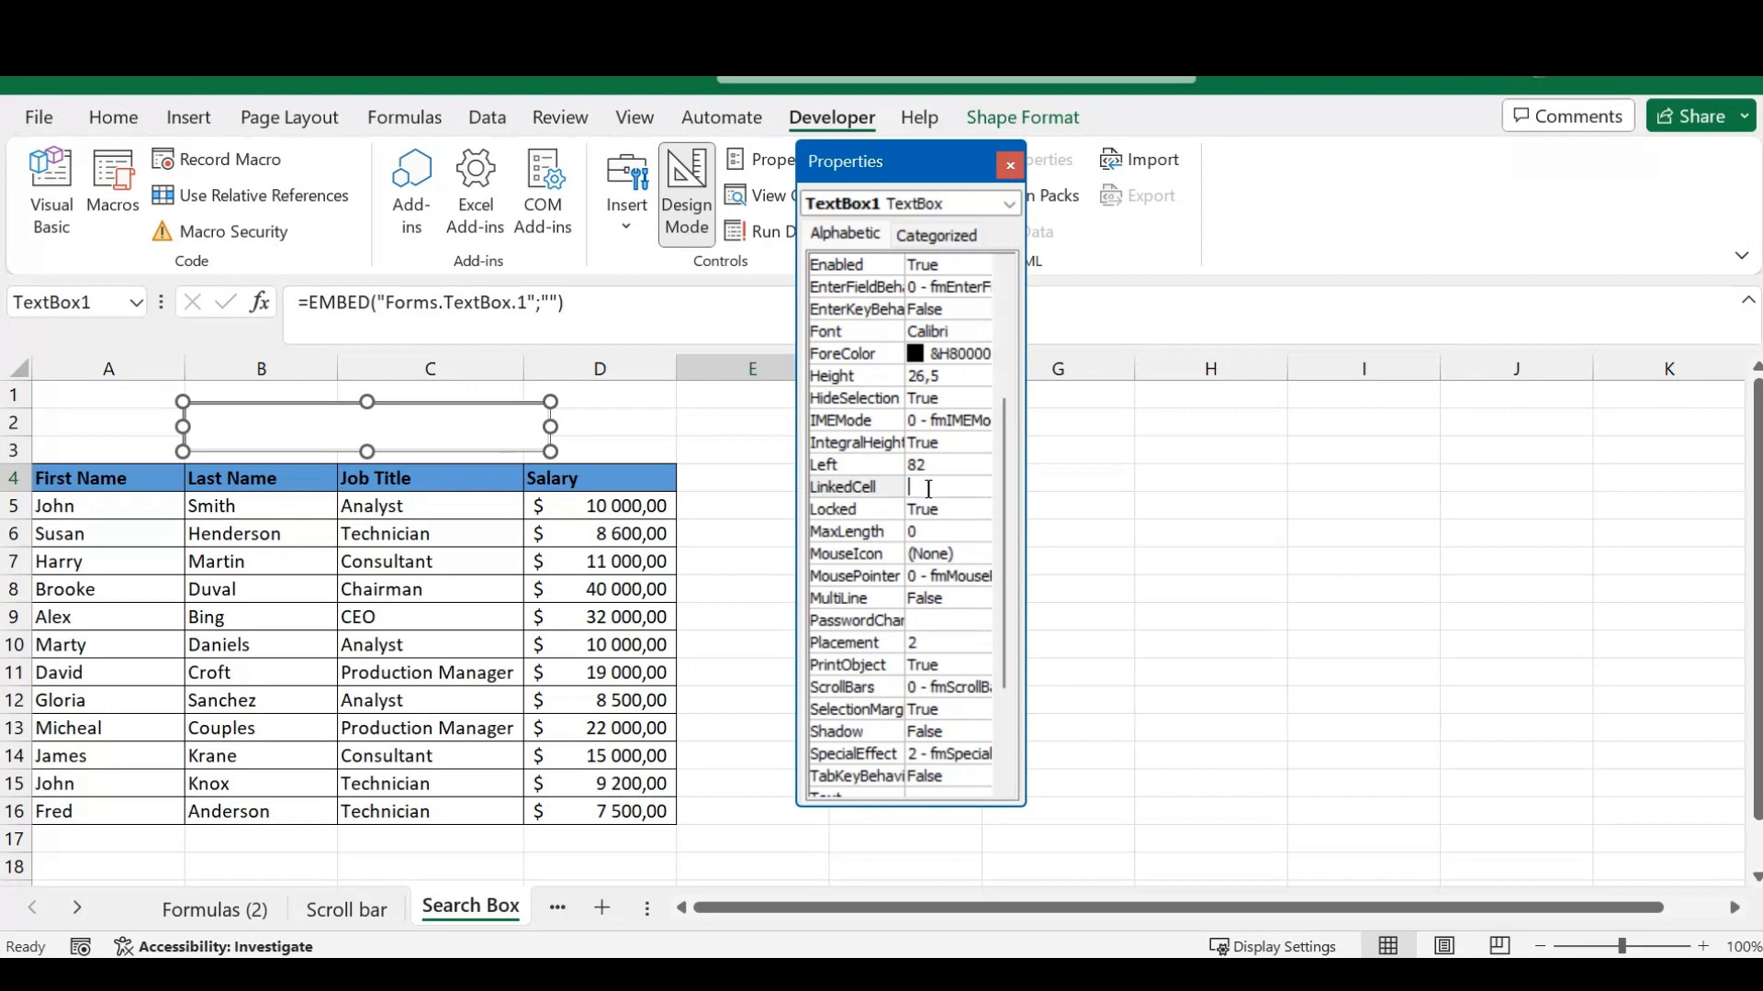
pyautogui.write('b2')
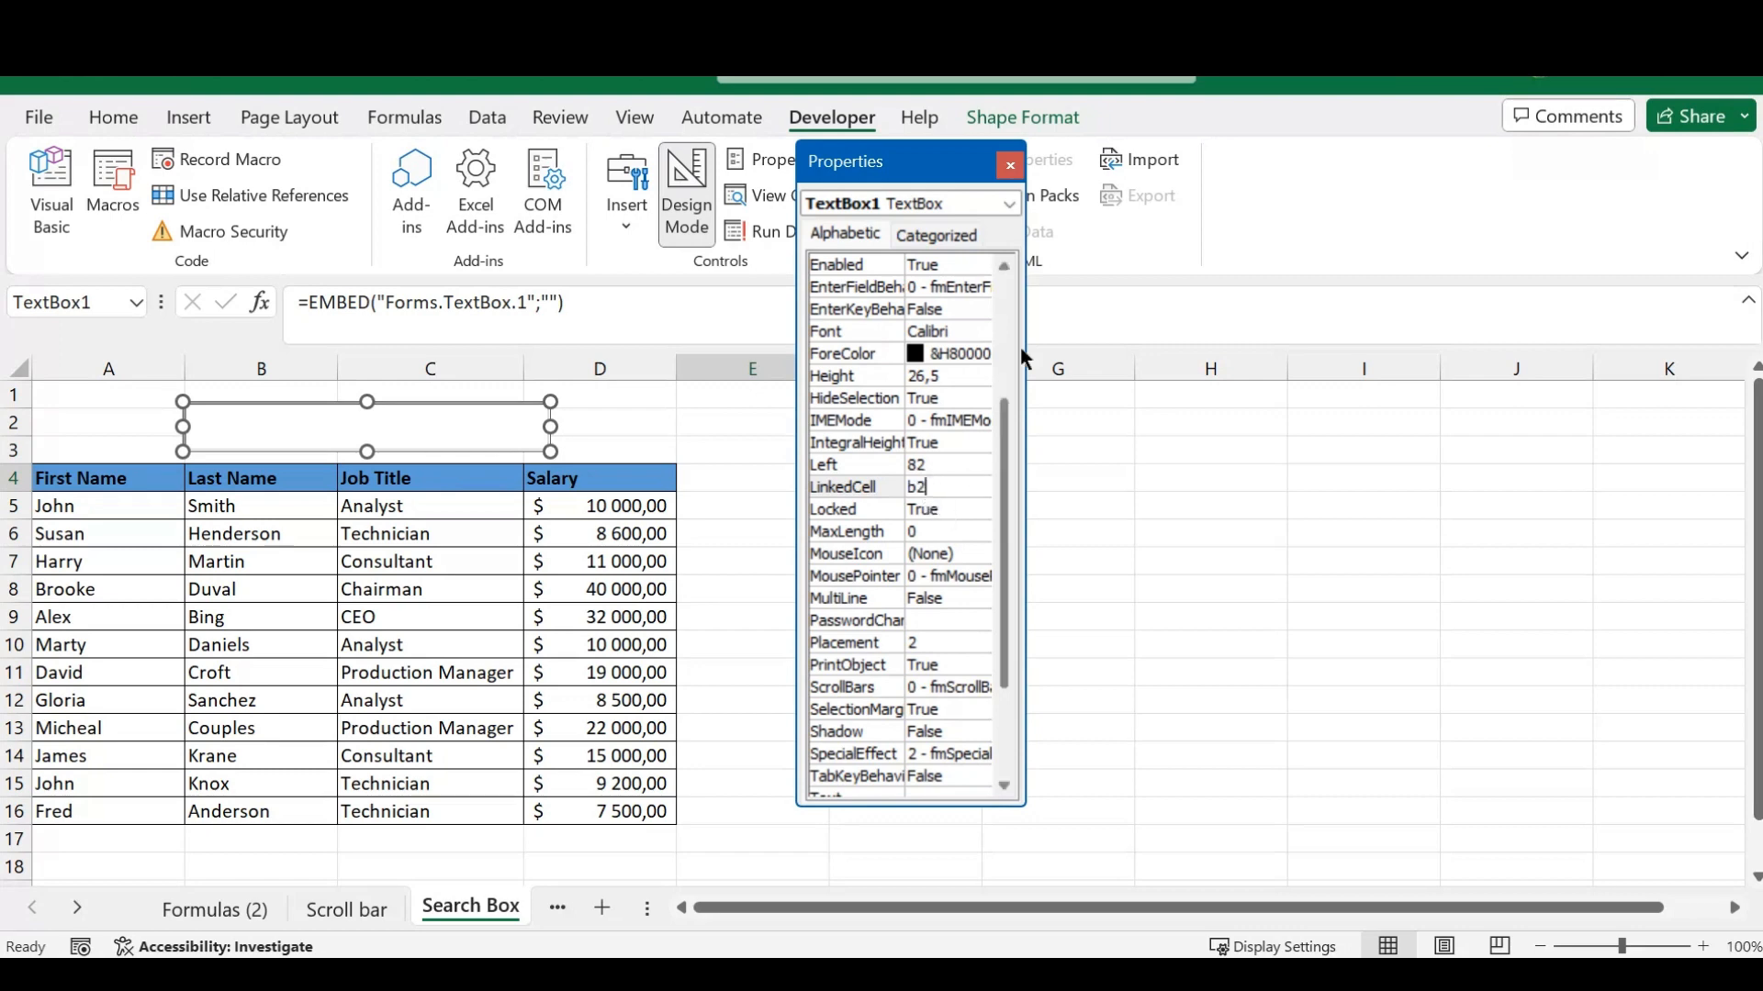
pyautogui.click(1012, 166)
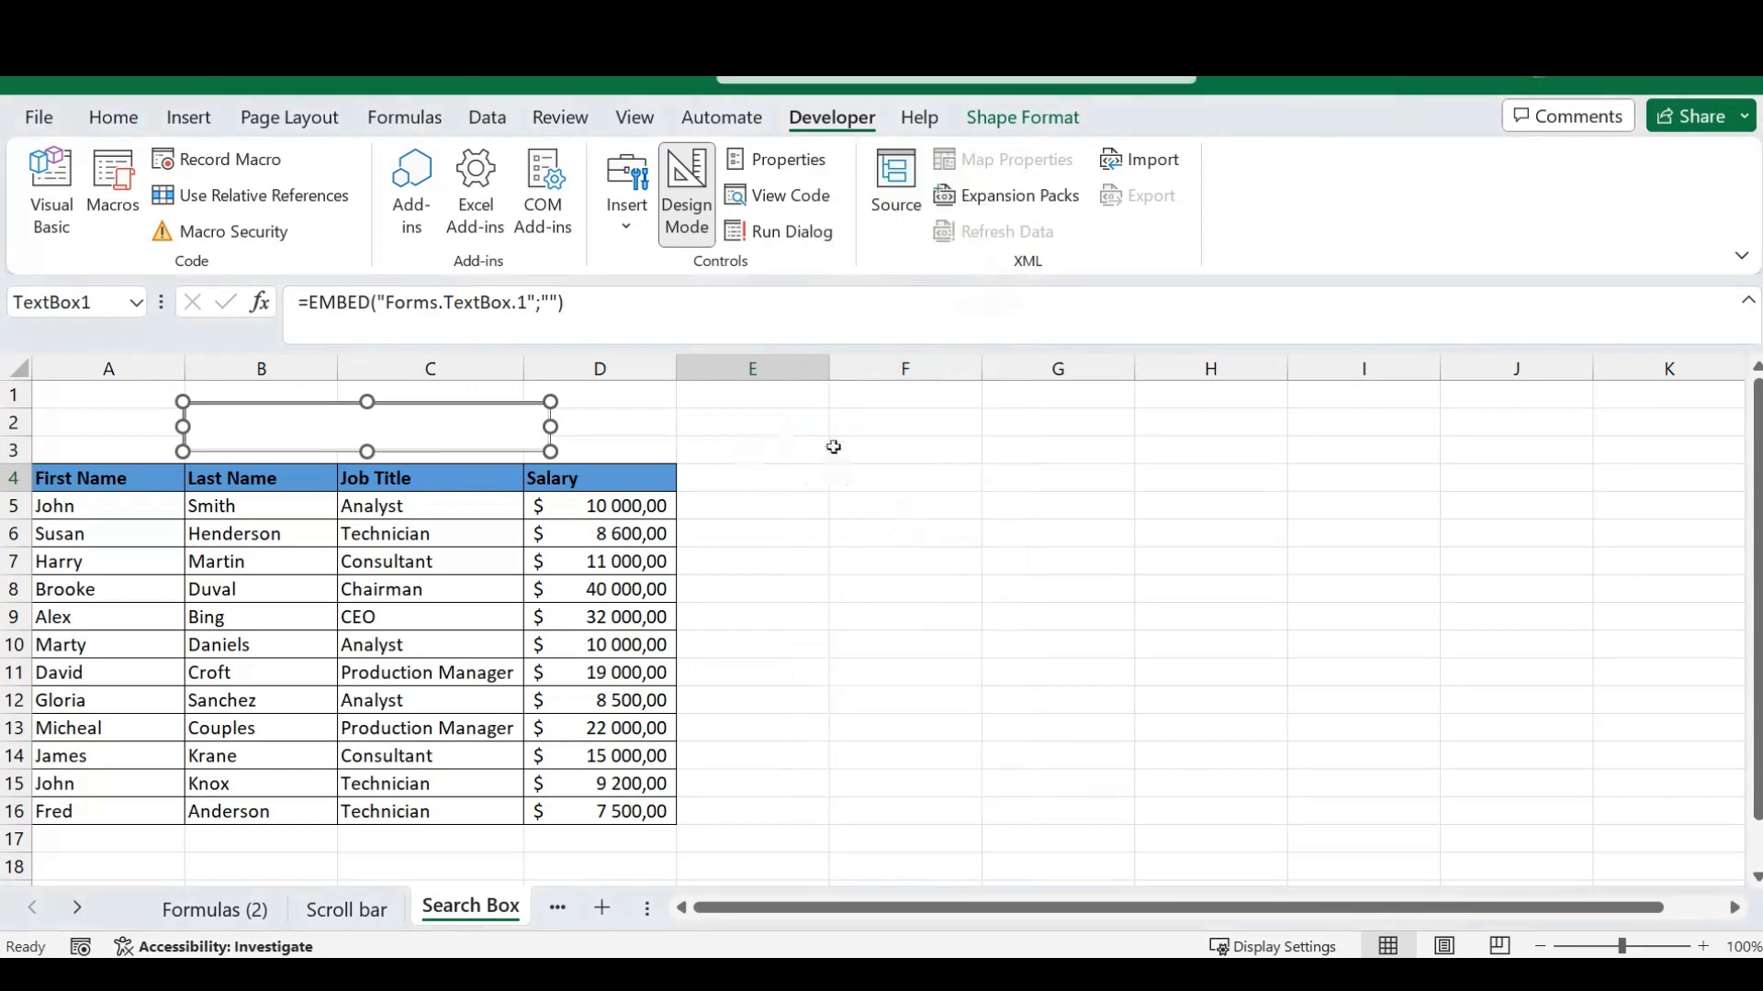
# - Nudge the text box slightly upward above the table header and turn off Design Mode
pyautogui.moveTo(433, 425)
pyautogui.mouseDown()
pyautogui.moveTo(470, 433)
pyautogui.moveTo(425, 441)
pyautogui.moveTo(437, 401)
pyautogui.moveTo(495, 414)
pyautogui.moveTo(455, 438)
pyautogui.moveTo(440, 405)
pyautogui.moveTo(421, 417)
pyautogui.moveTo(472, 405)
pyautogui.moveTo(468, 430)
pyautogui.moveTo(431, 425)
pyautogui.mouseUp()
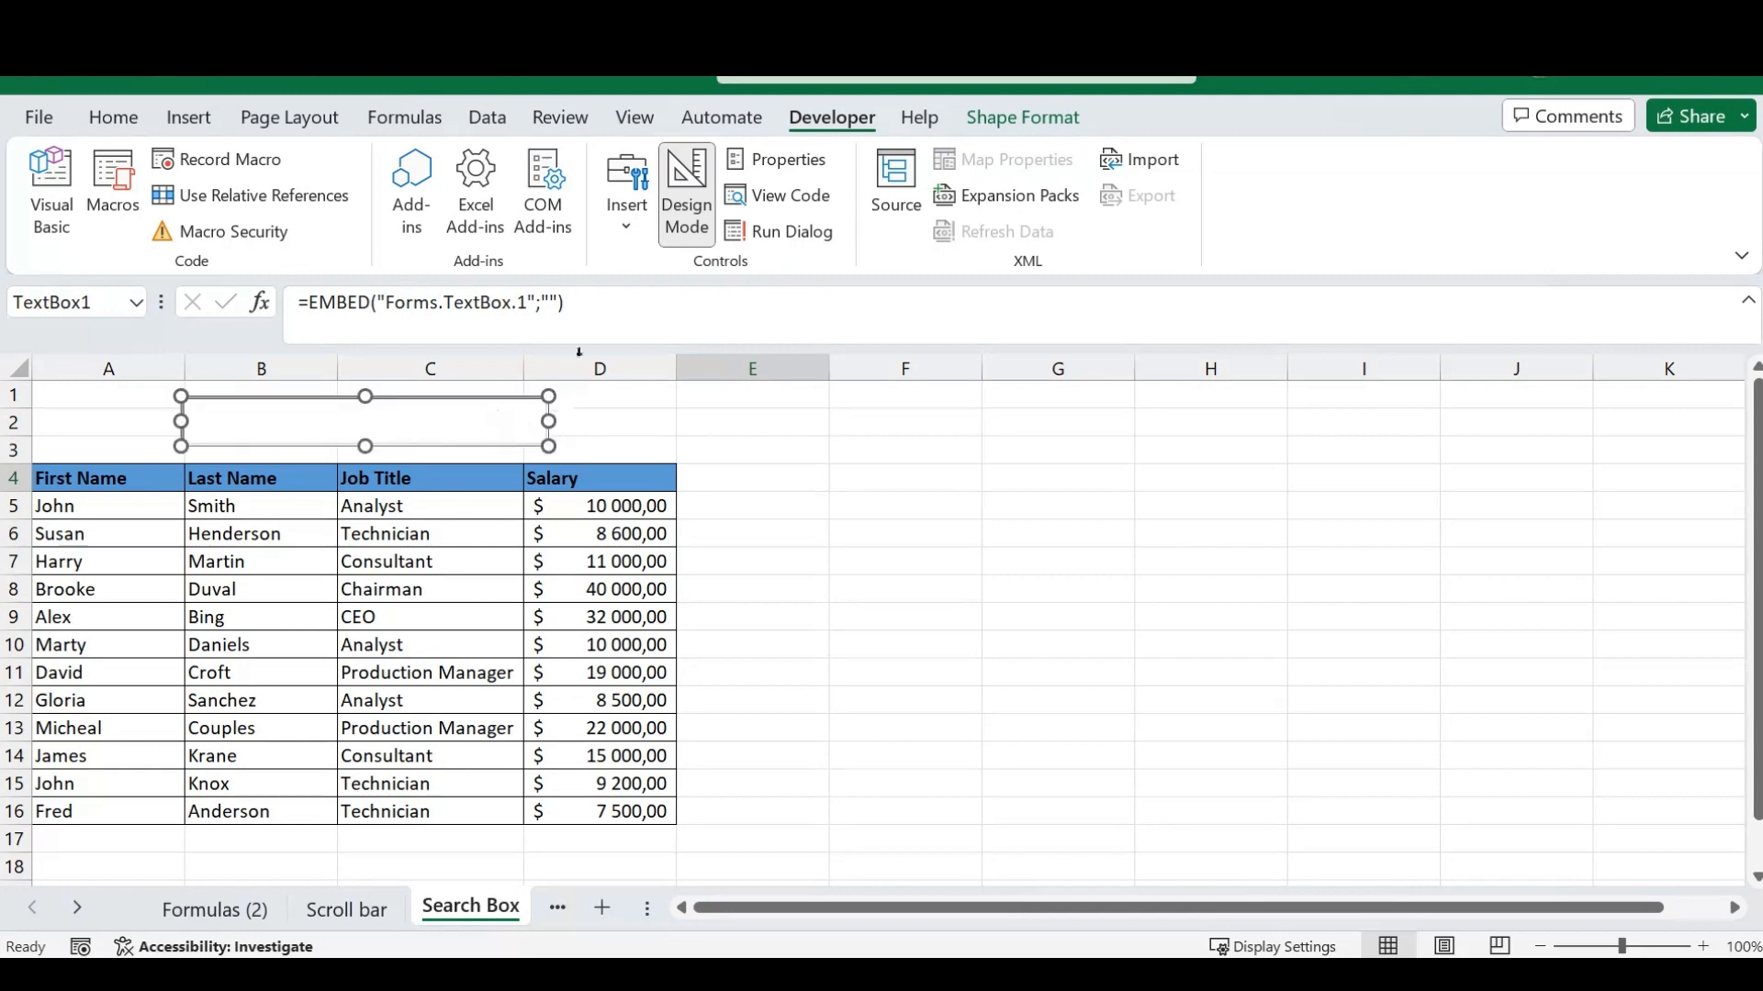
pyautogui.click(684, 191)
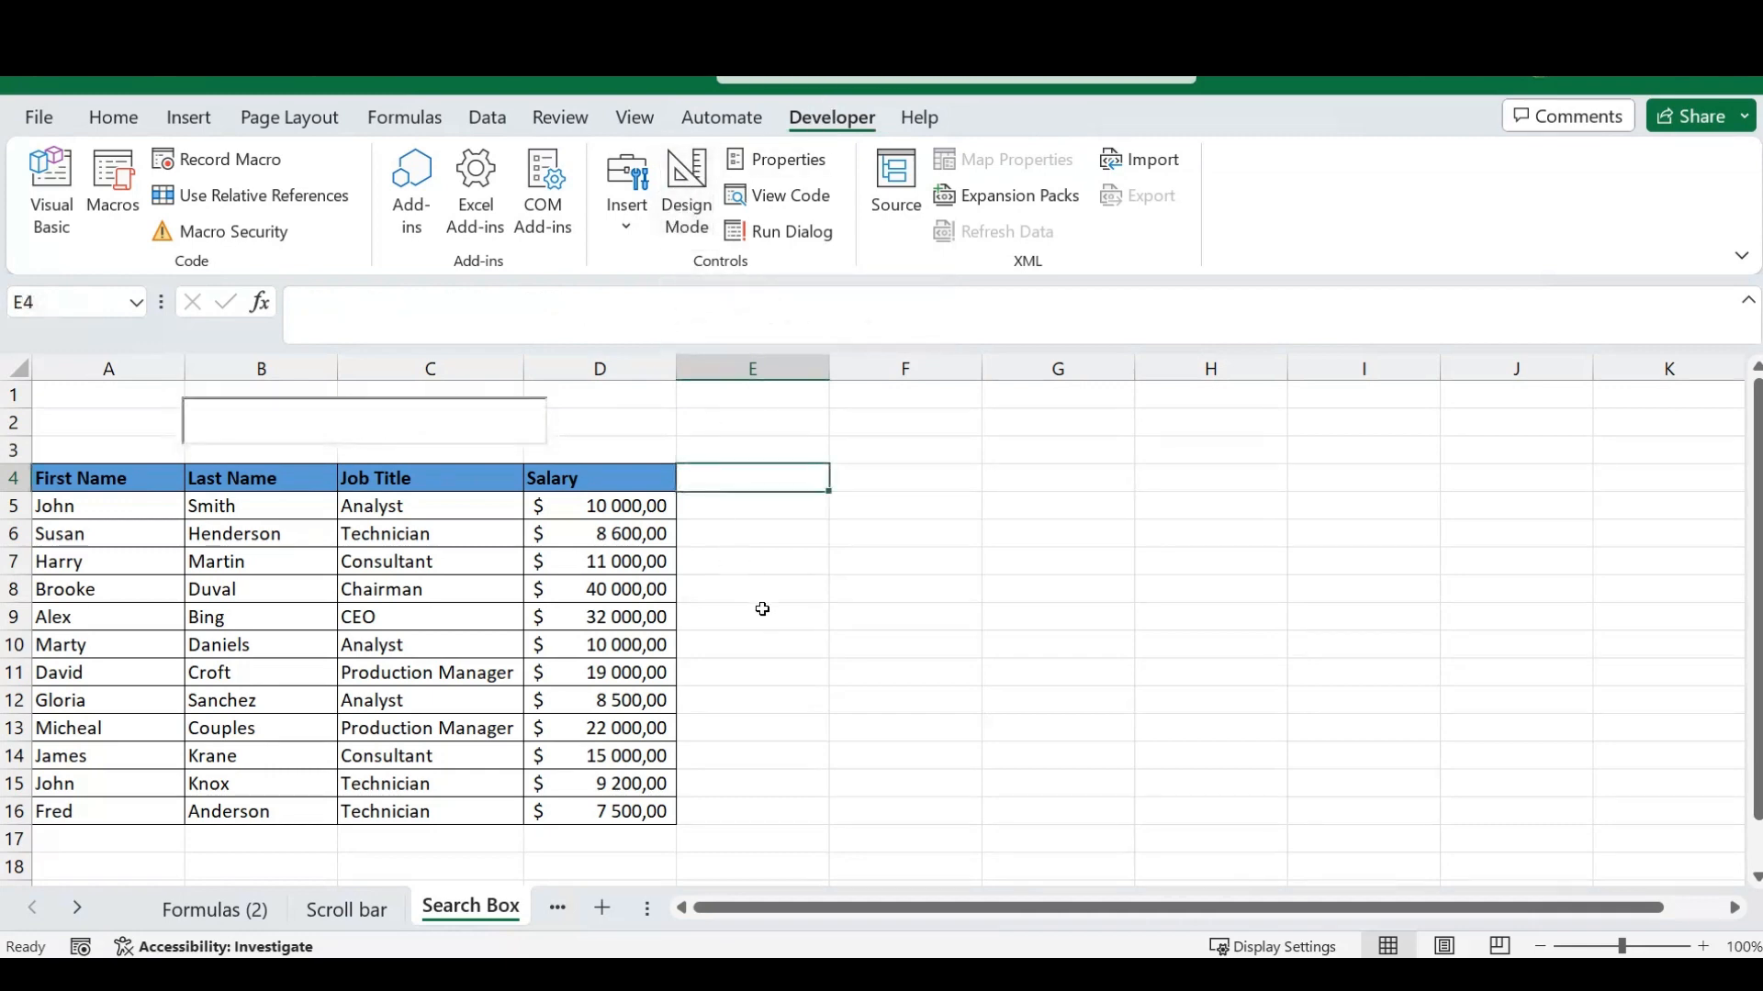
# - Try the text box with the random characters fghdfd and clear them again
pyautogui.click(358, 419)
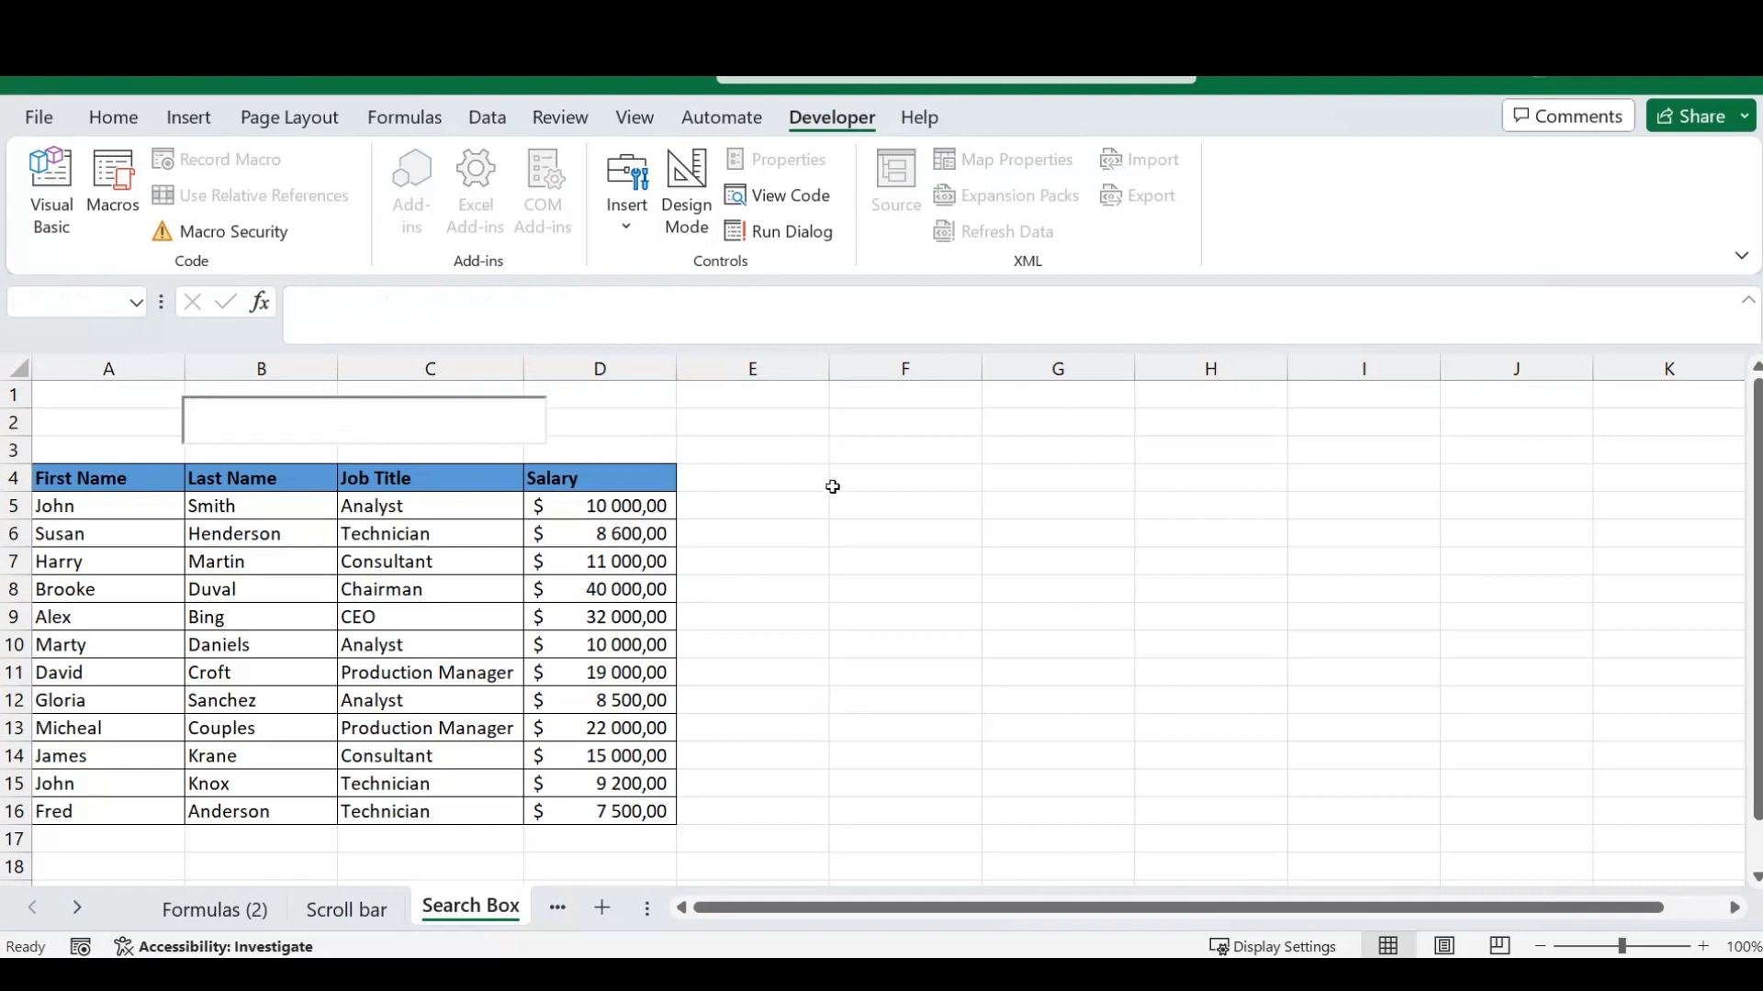
pyautogui.write('fghdfd')
pyautogui.press('BackSpace')
pyautogui.press('BackSpace')
pyautogui.press('BackSpace')
pyautogui.press('BackSpace')
pyautogui.press('BackSpace')
pyautogui.press('BackSpace')
pyautogui.click(779, 470)
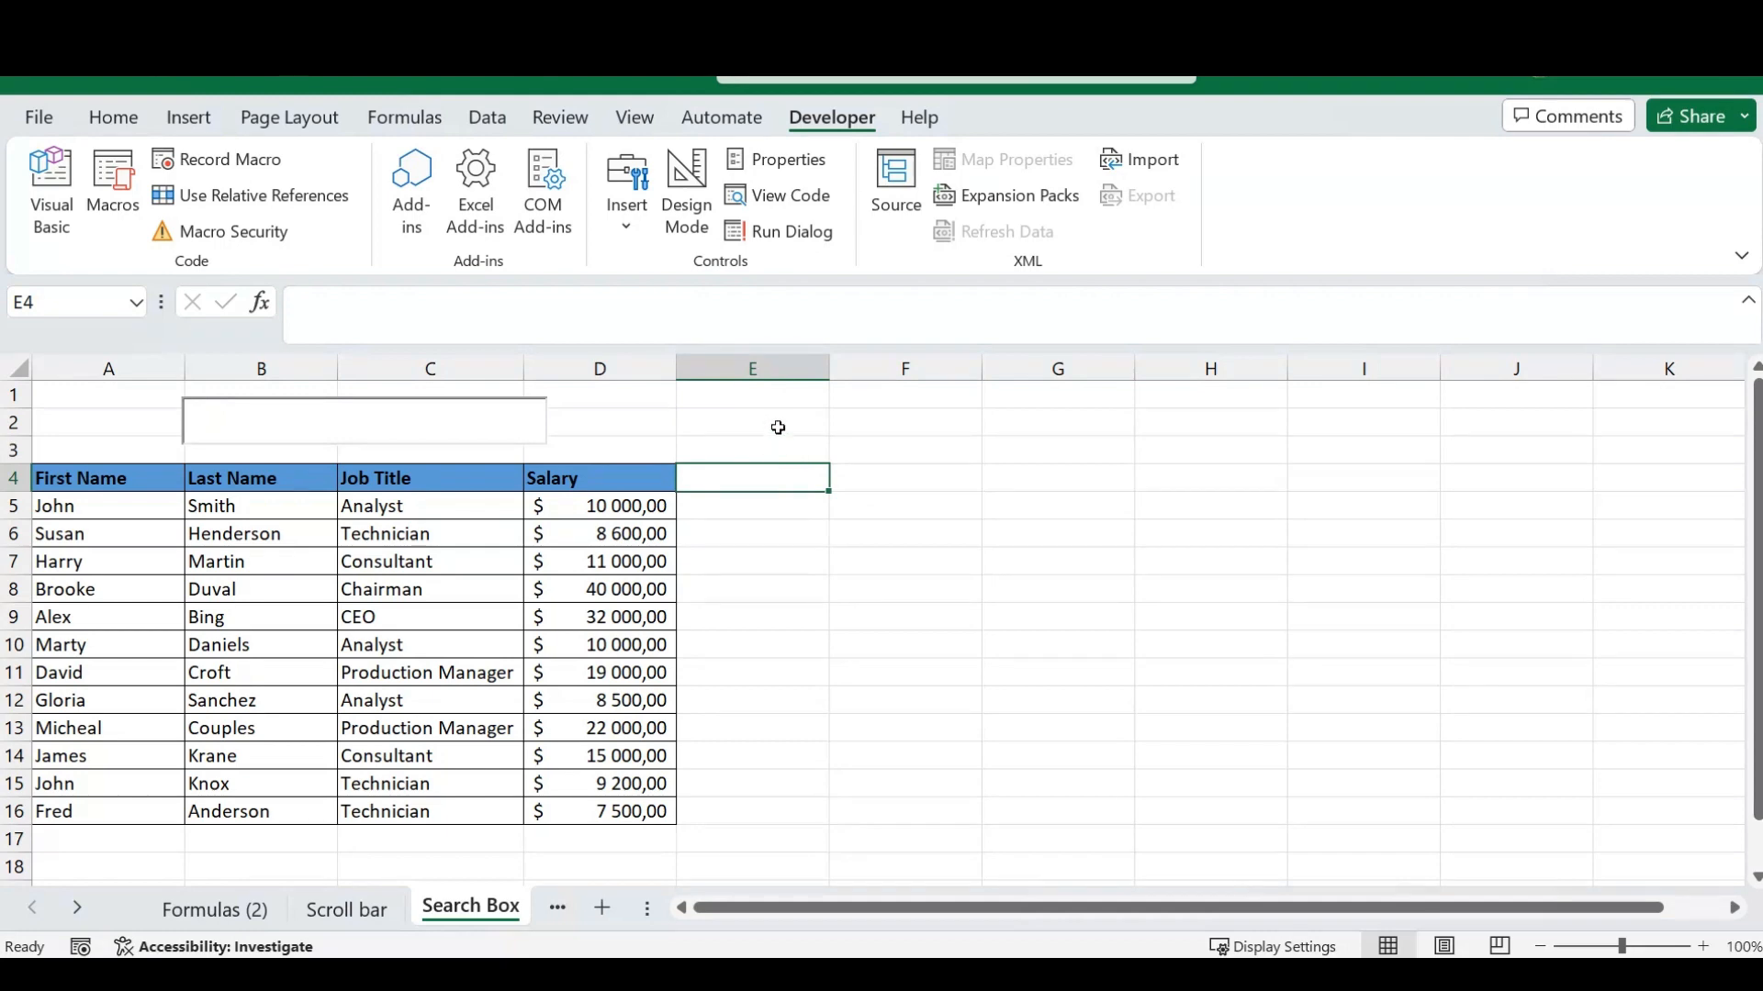
# - Enter a first name from the table in the text box as a trial search and clear it again
pyautogui.click(381, 422)
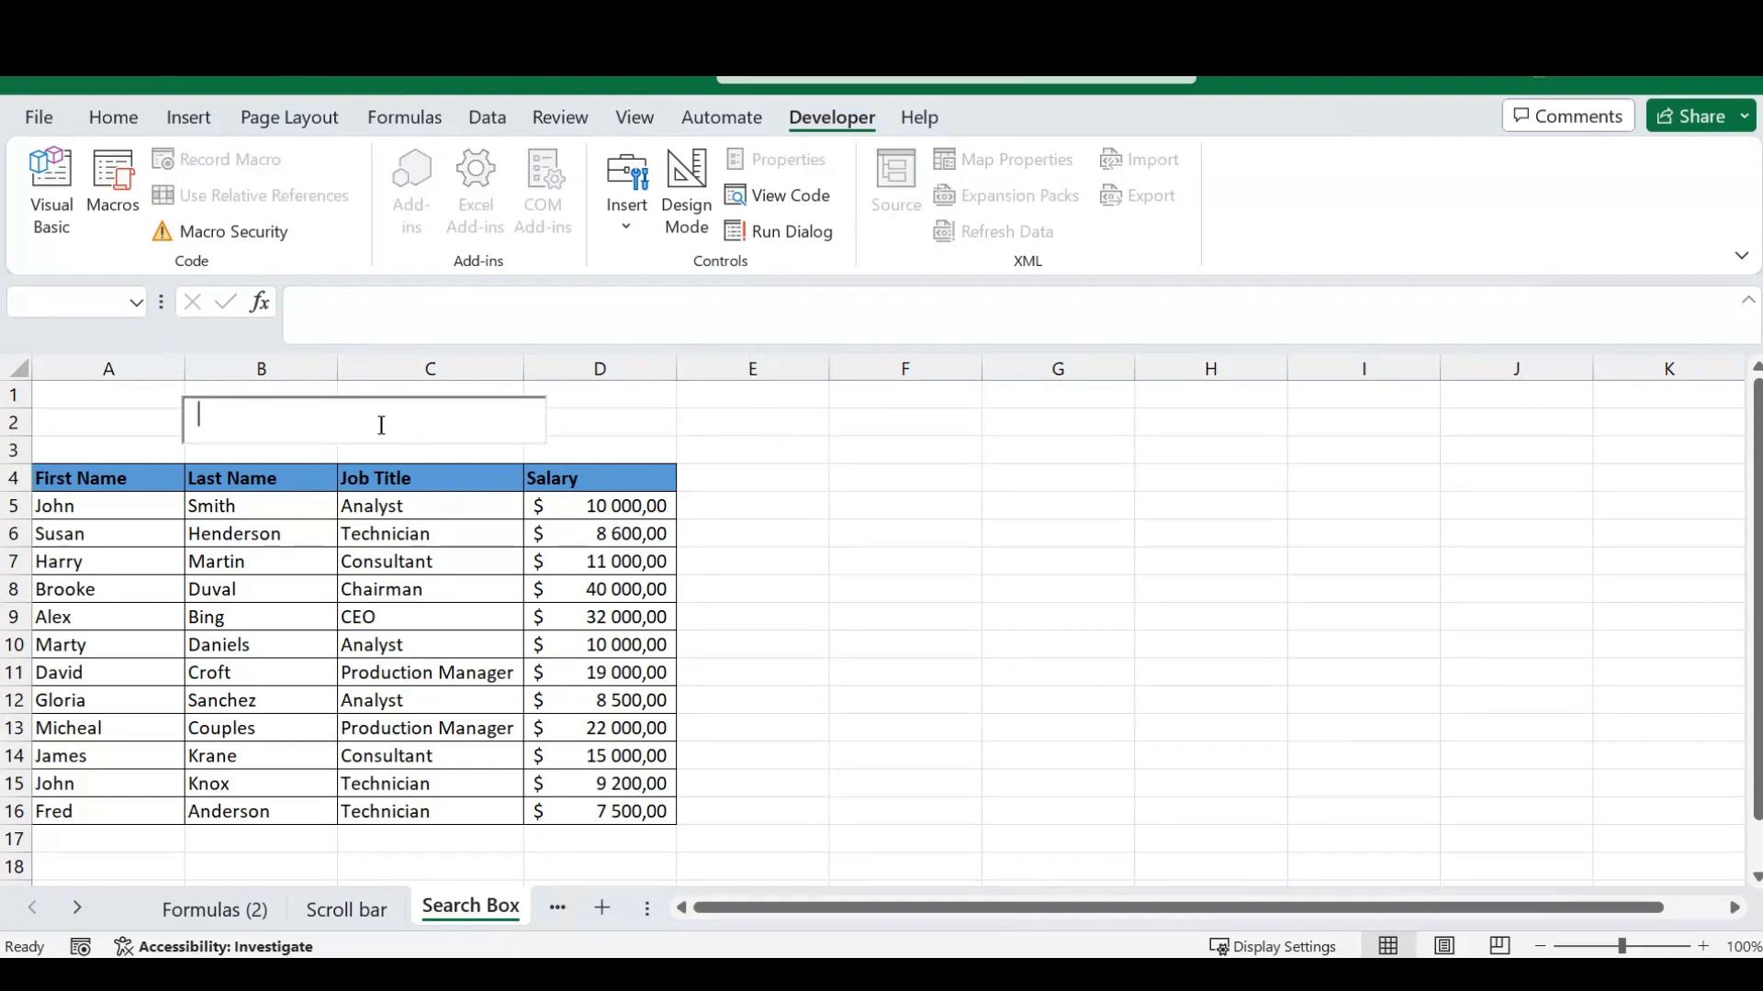
pyautogui.write('John')
pyautogui.press('BackSpace')
pyautogui.press('BackSpace')
pyautogui.press('BackSpace')
pyautogui.press('BackSpace')
pyautogui.click(812, 562)
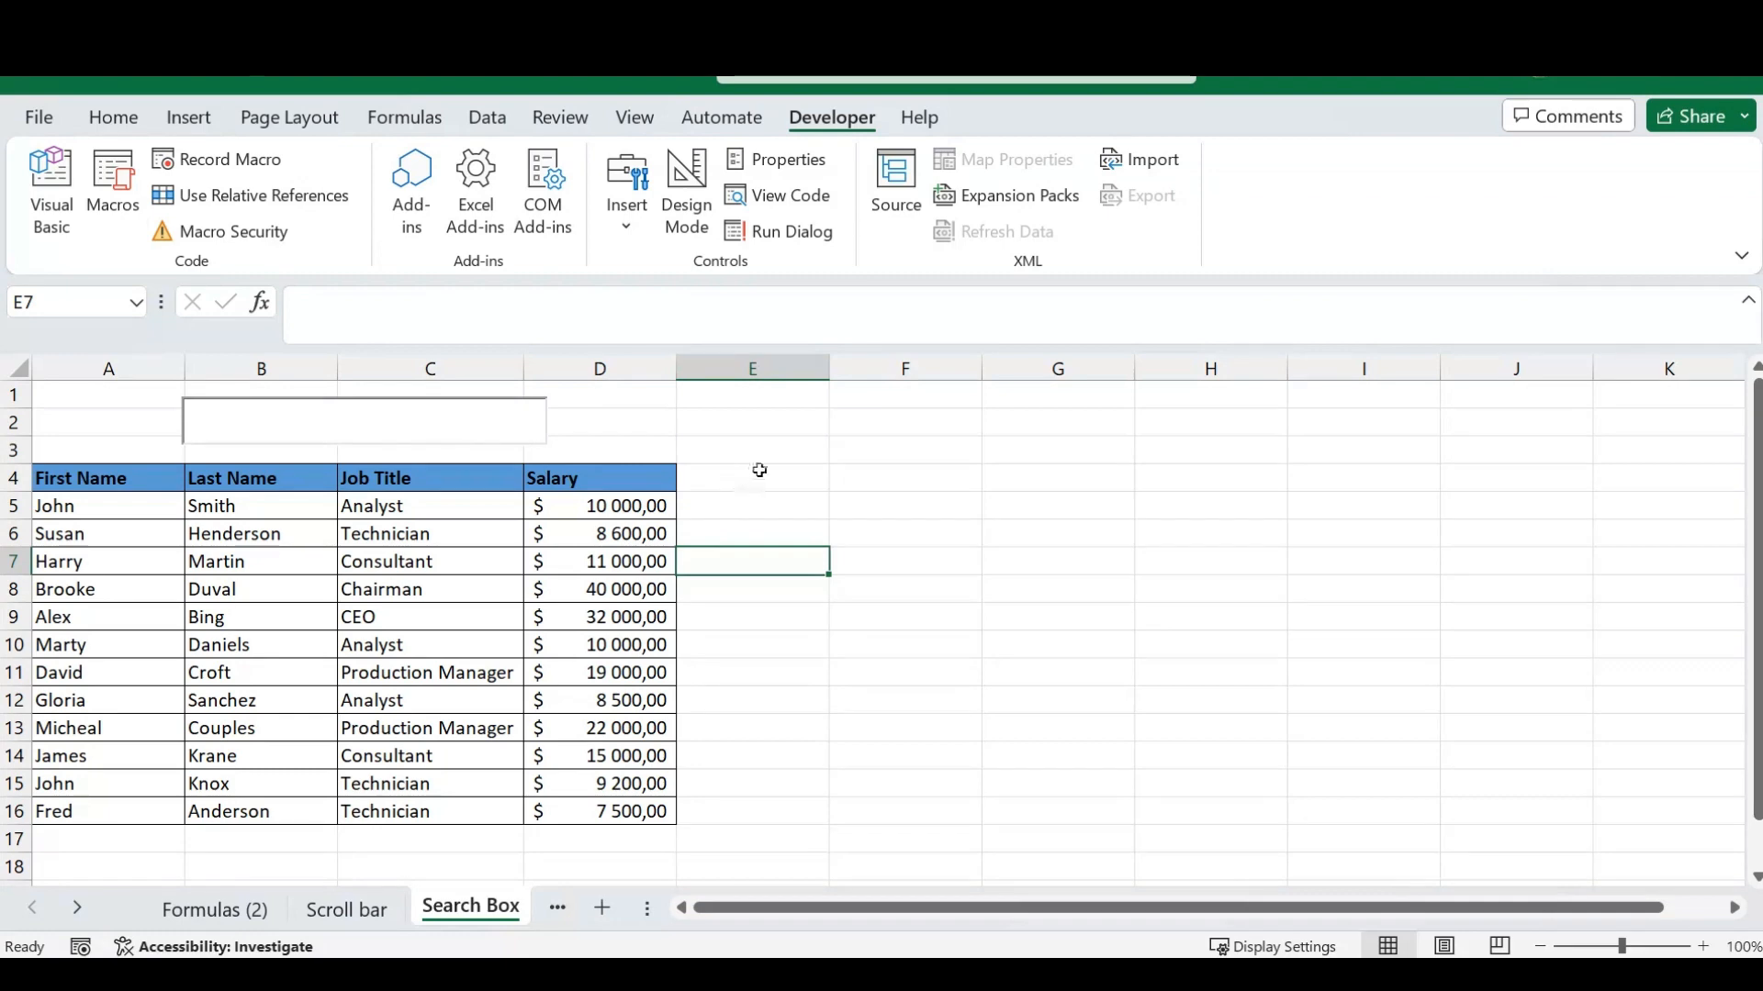
# - Select the whole employee table with headers and start a new conditional formatting rule that uses a formula to determine which cells to format
pyautogui.click(114, 119)
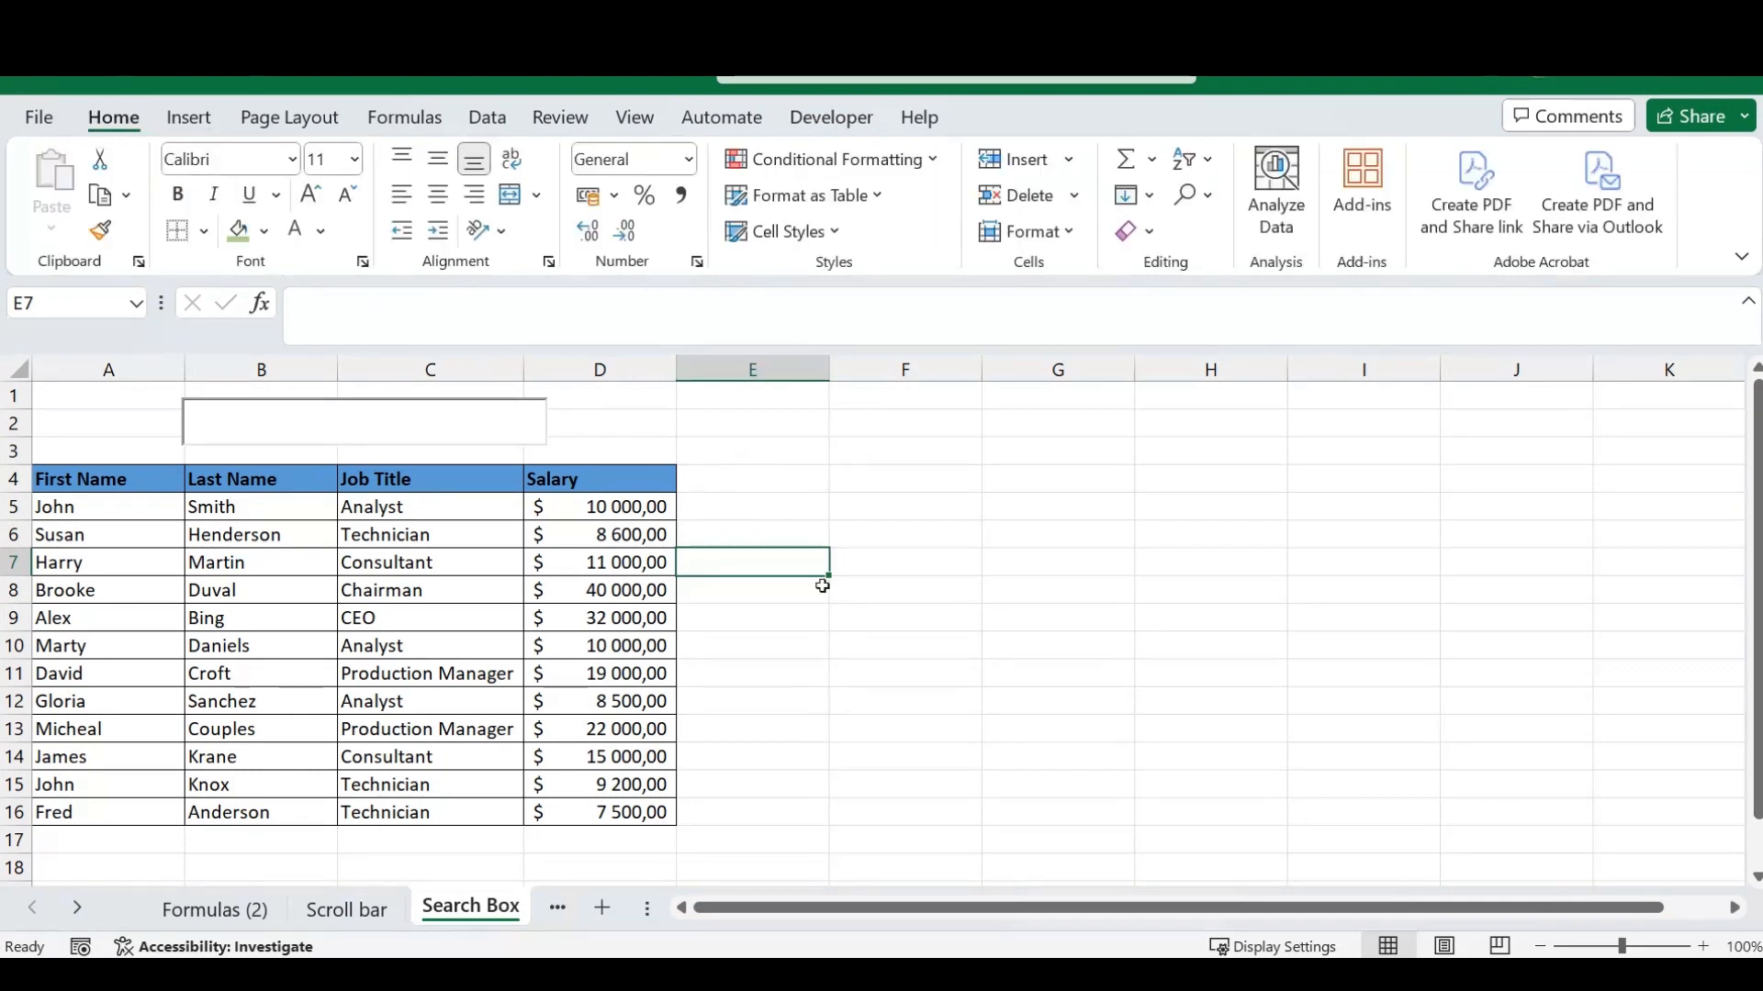
pyautogui.click(285, 592)
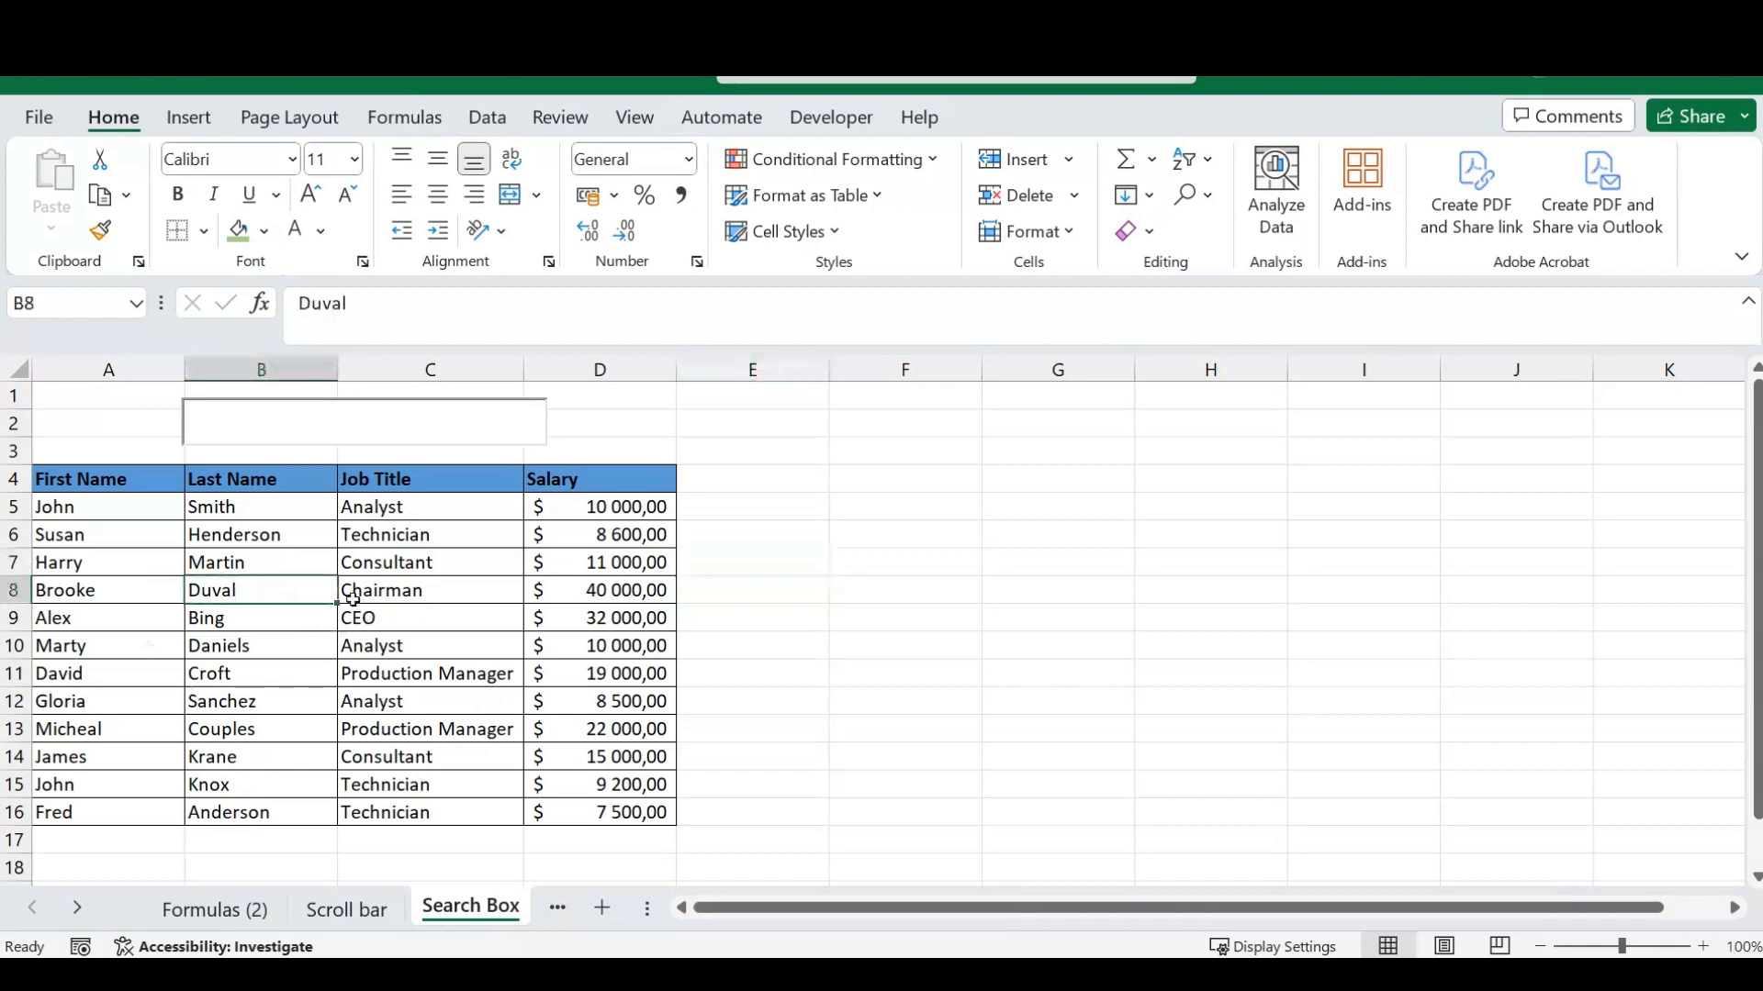
pyautogui.hotkey('ctrl', 'a')
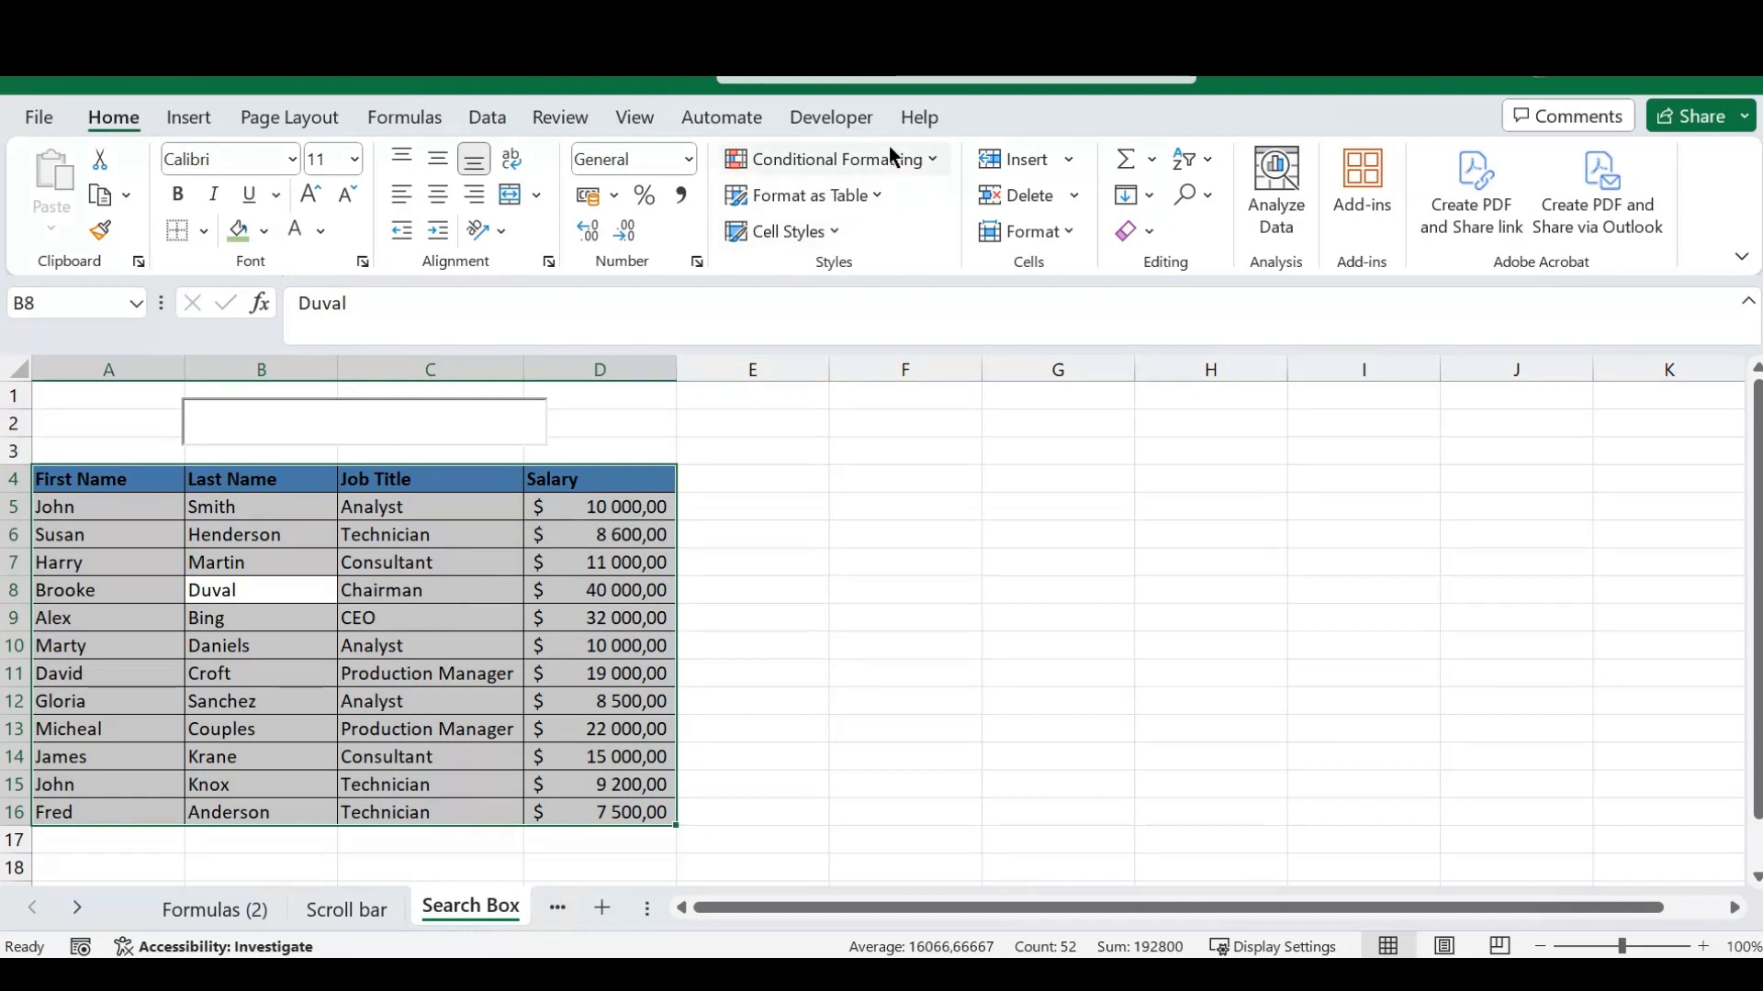
pyautogui.click(936, 160)
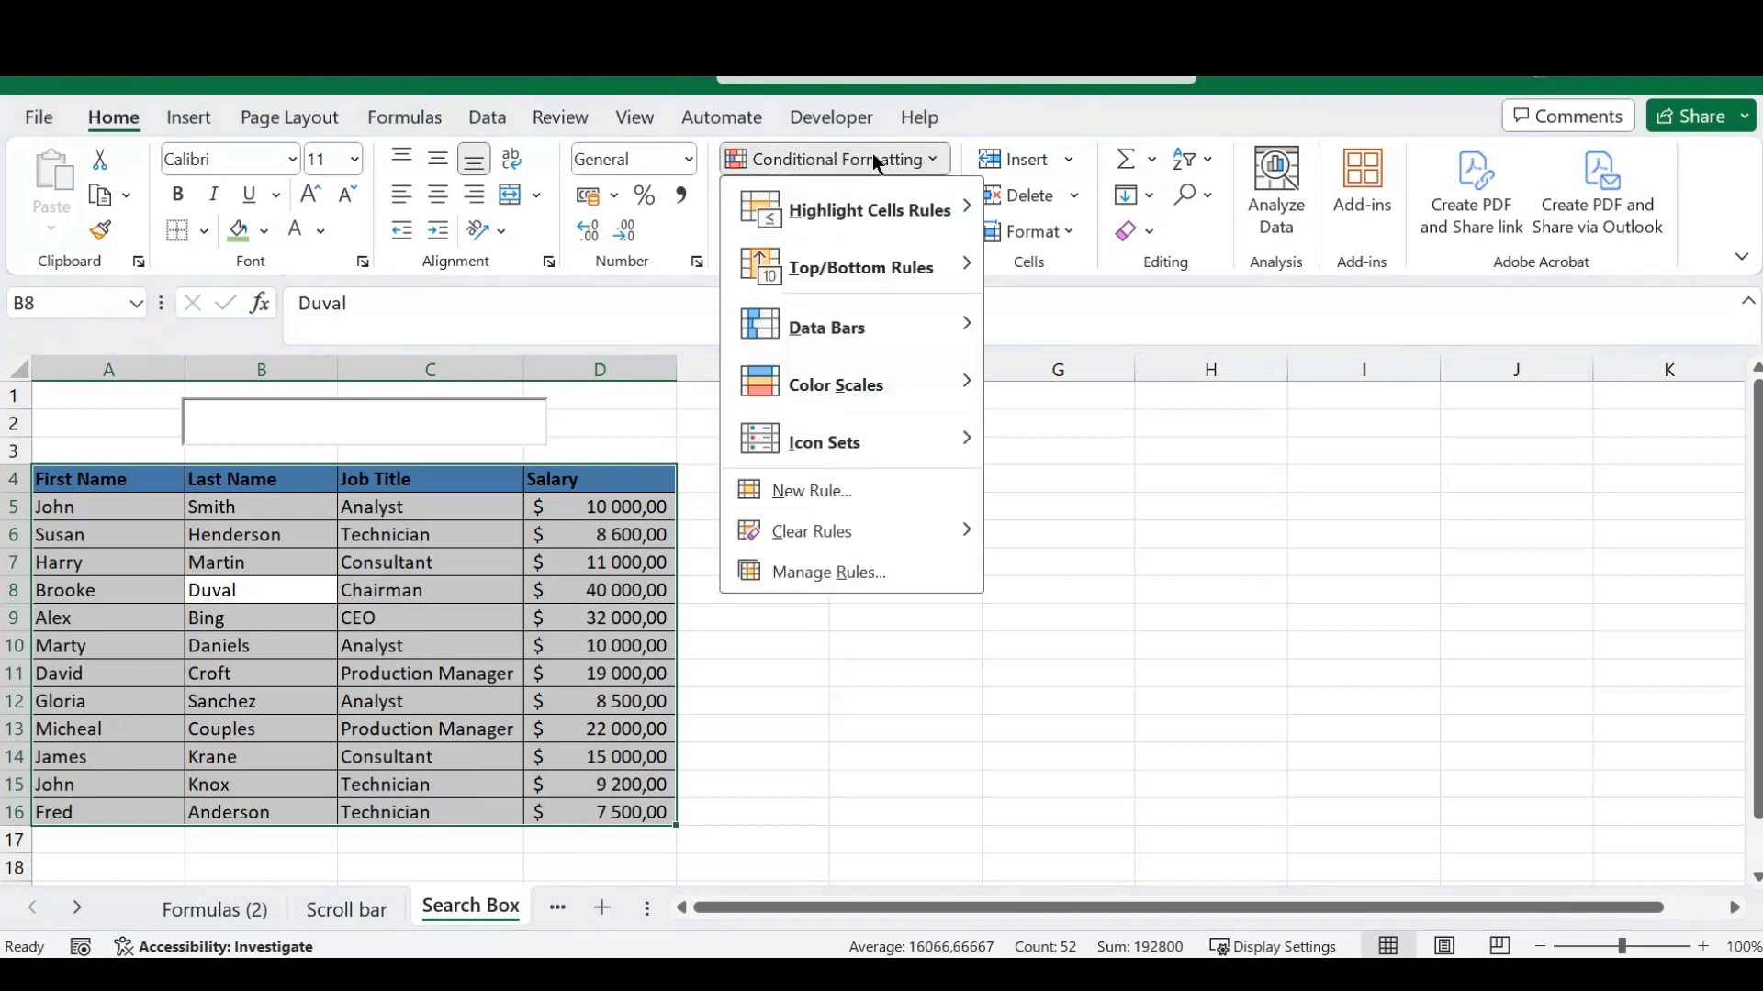
pyautogui.click(828, 492)
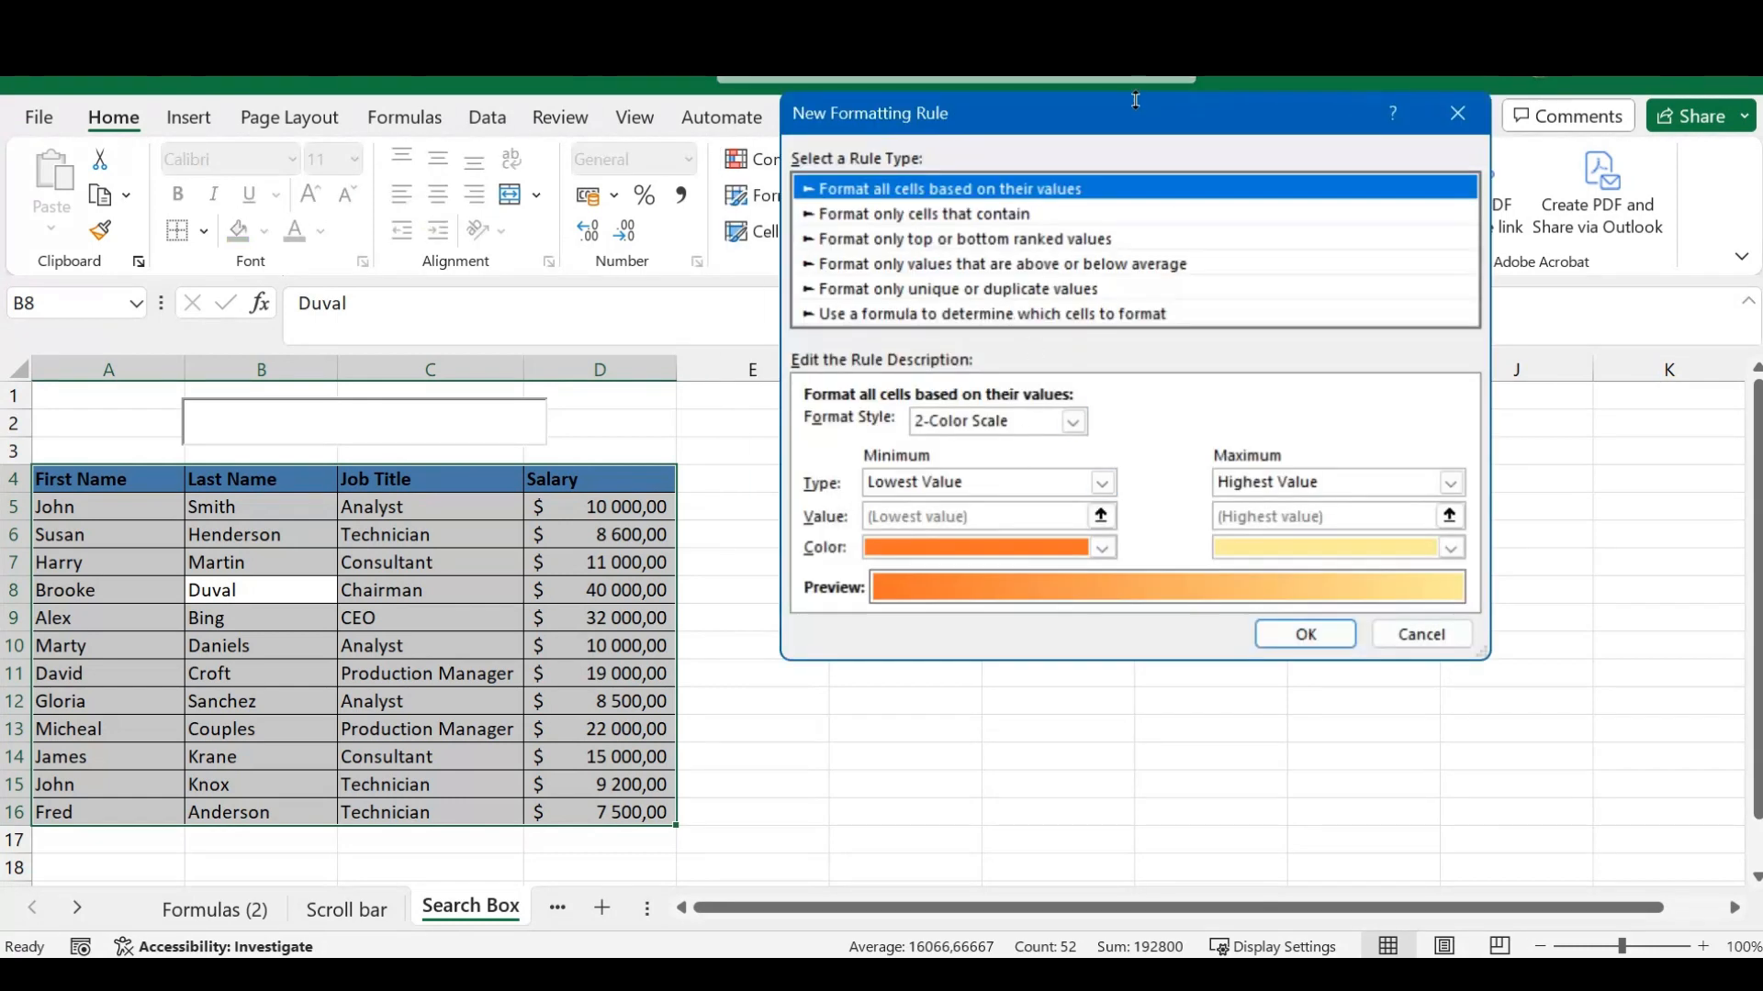
pyautogui.moveTo(1148, 124); pyautogui.dragTo(1120, 175)
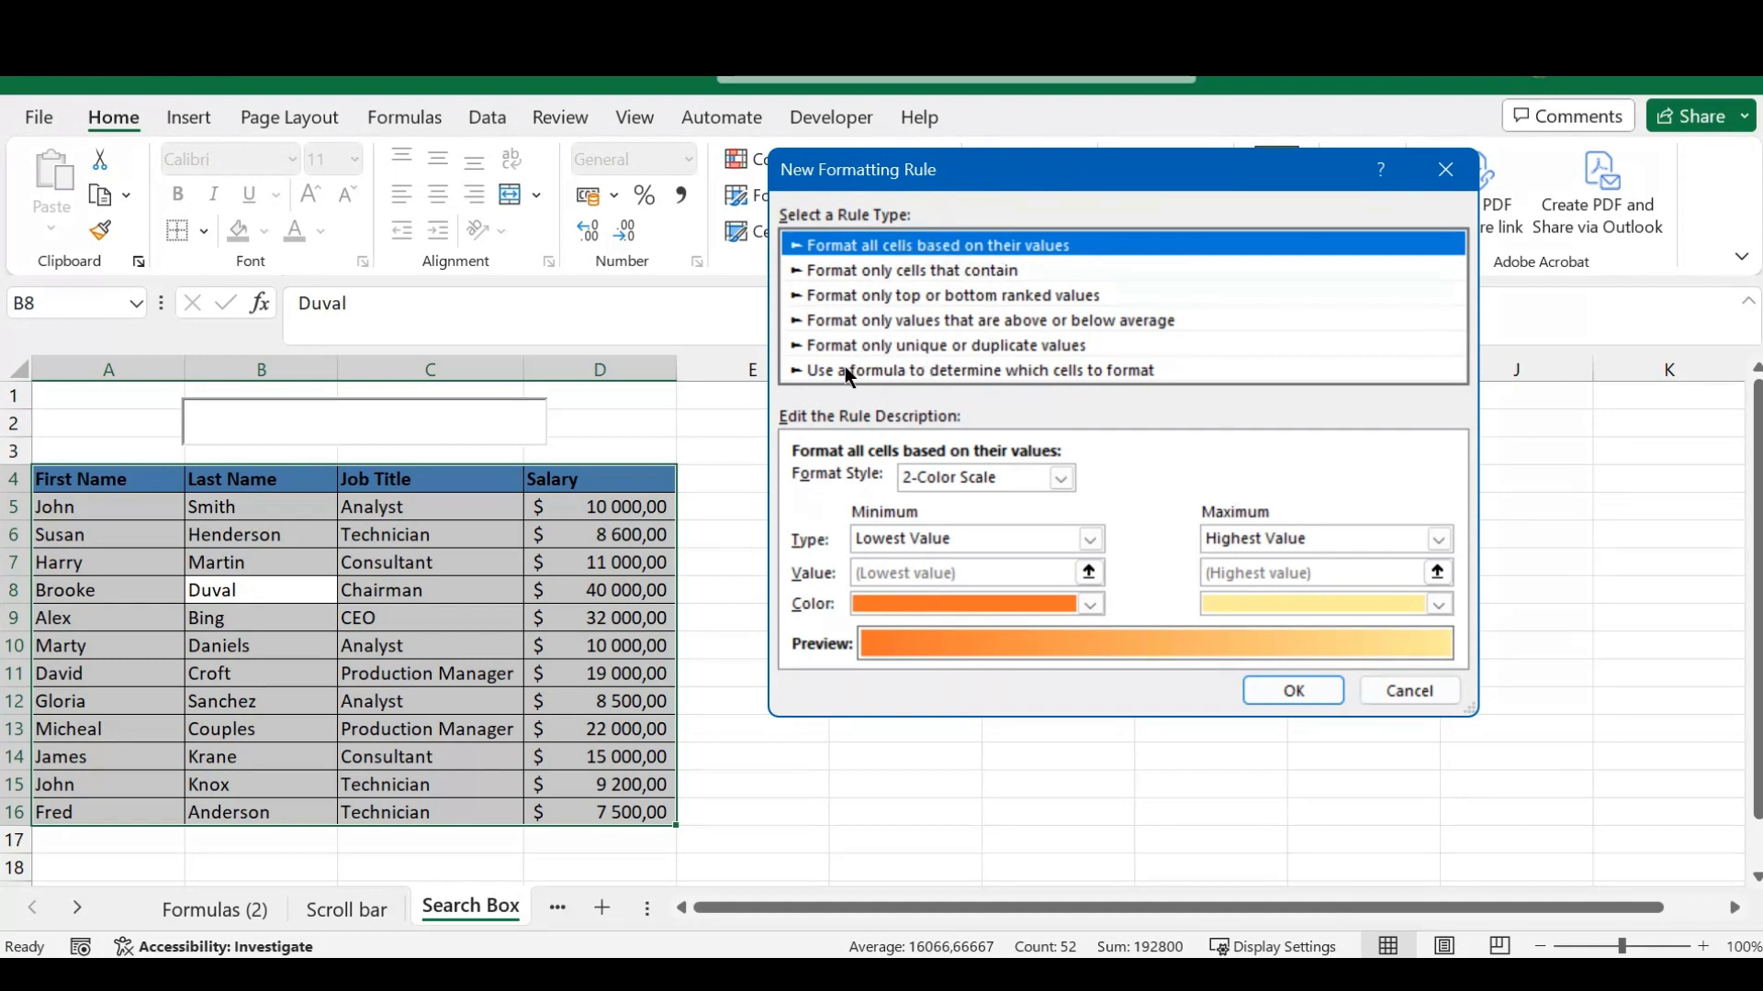
pyautogui.click(886, 372)
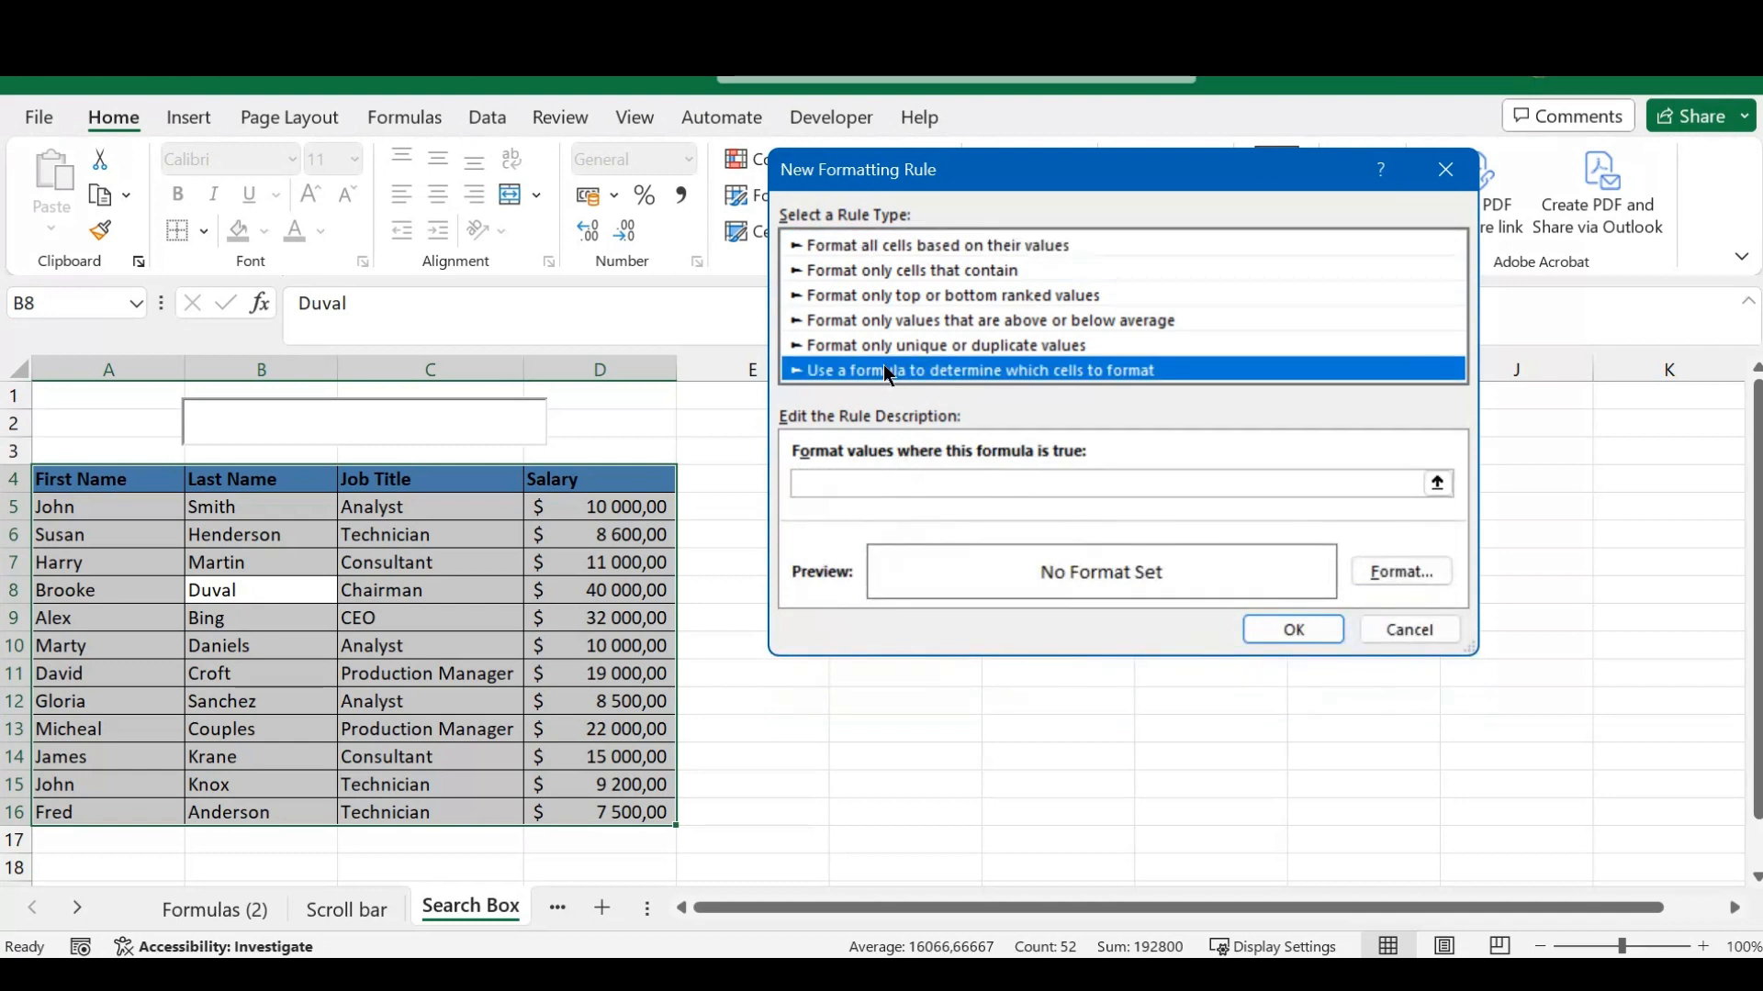
# - Enter the rule formula =$B$2=$A4, comparing the search box's linked cell with the First Name column
pyautogui.click(863, 483)
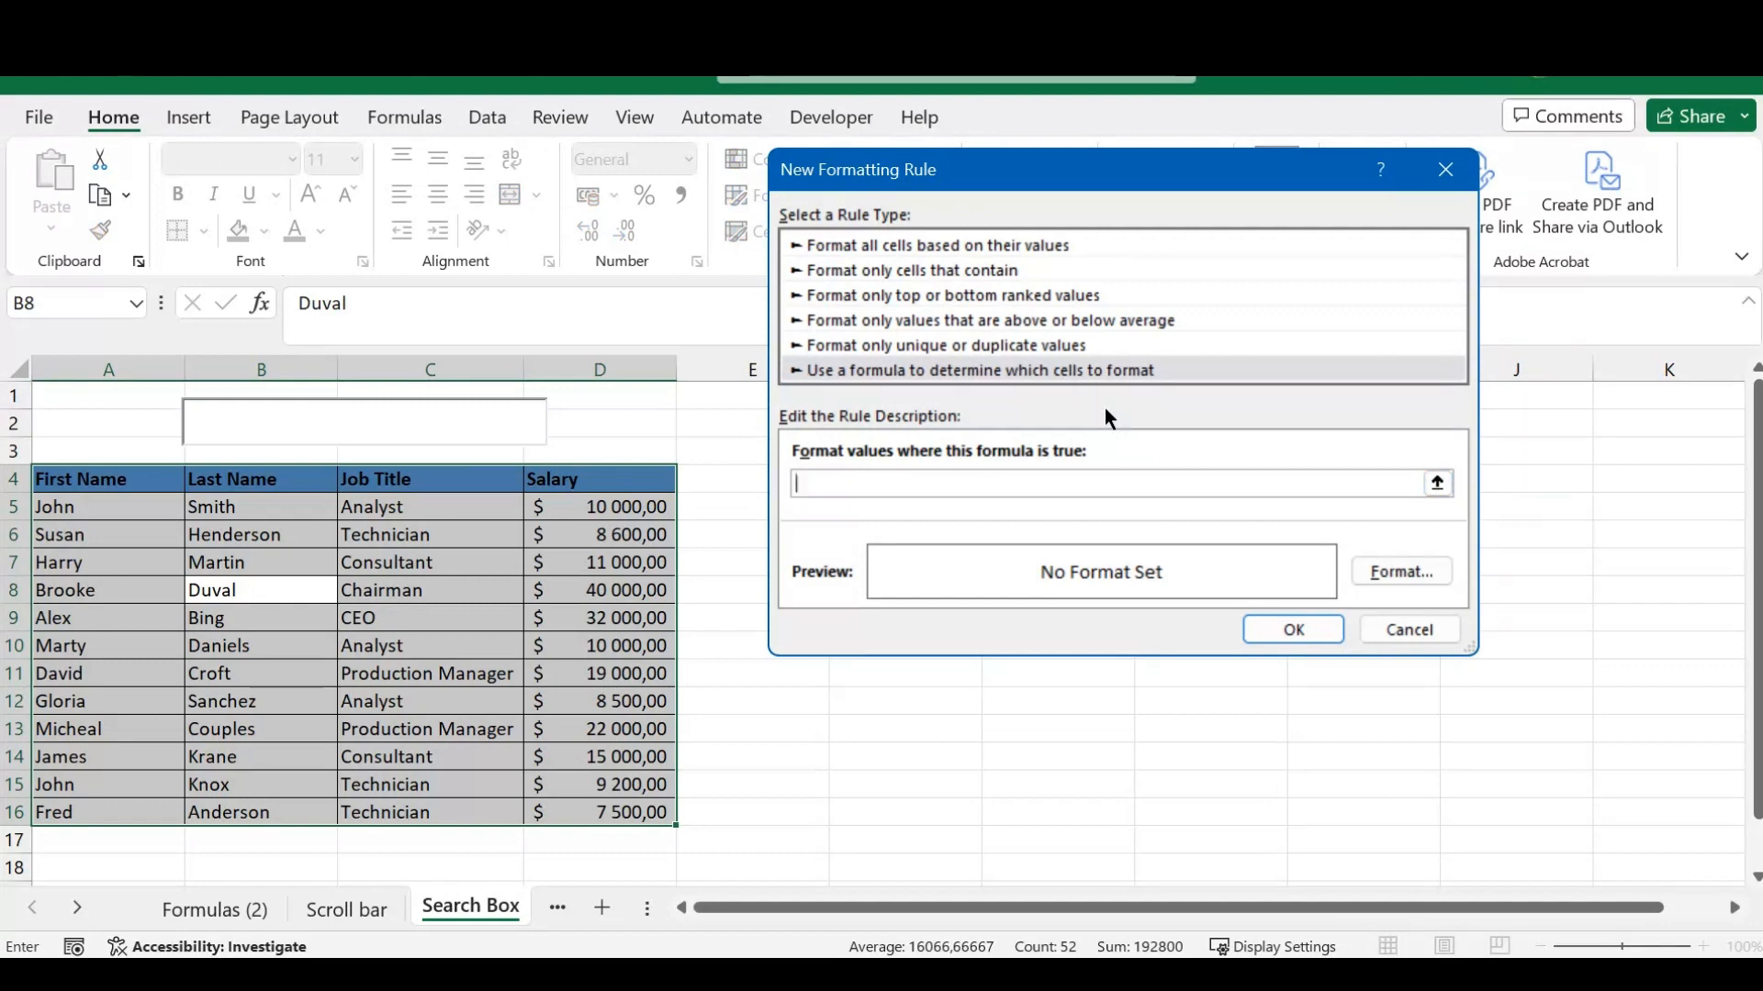
pyautogui.write('=')
pyautogui.write('b2')
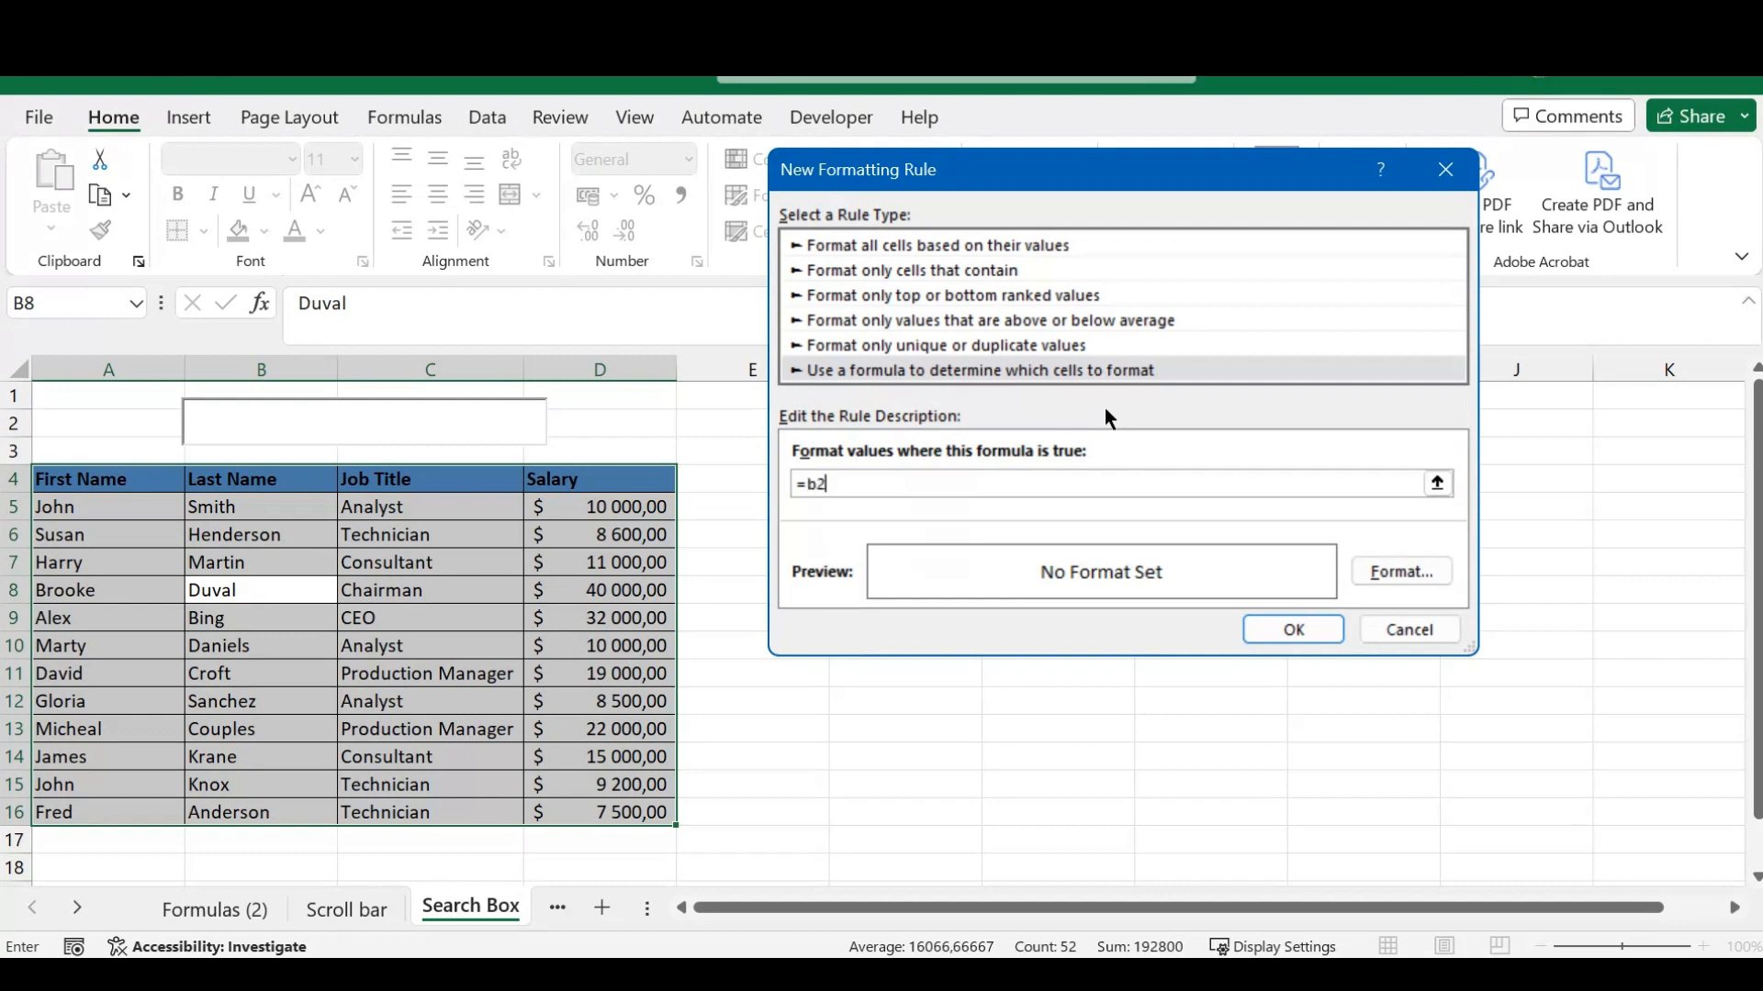
pyautogui.press('F4')
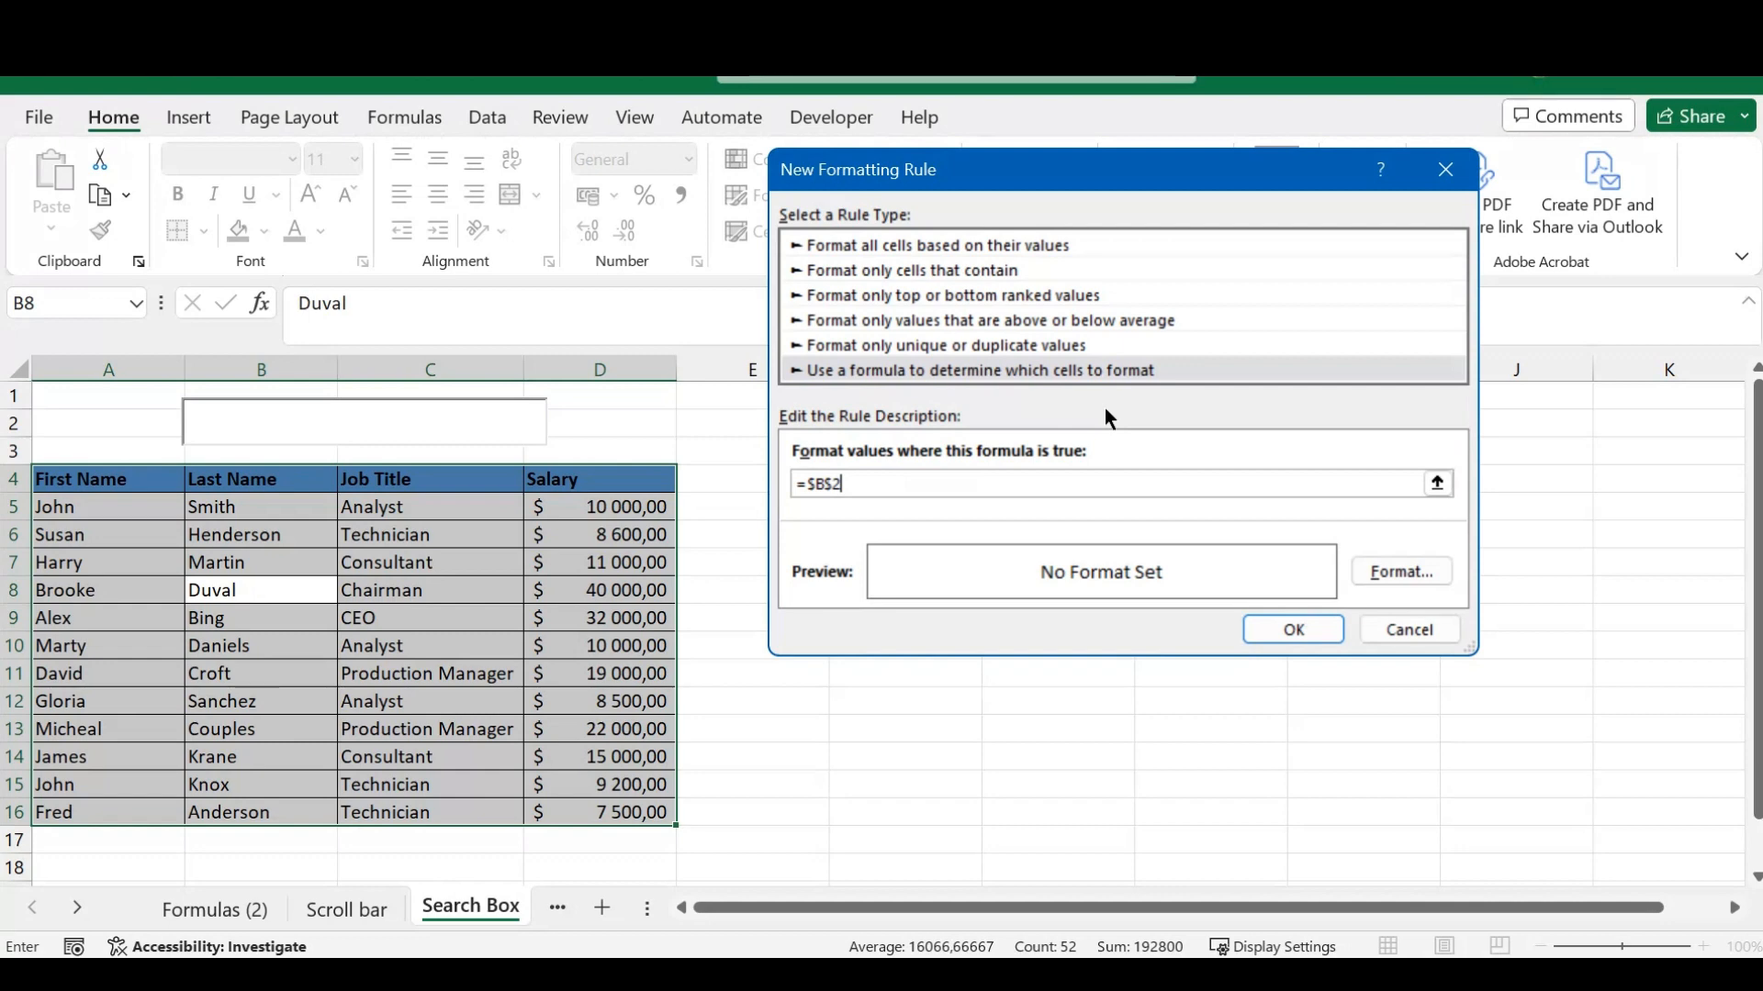
pyautogui.press('Left')
pyautogui.press('BackSpace')
pyautogui.write('$')
pyautogui.press('Right')
pyautogui.write('=')
pyautogui.click(93, 478)
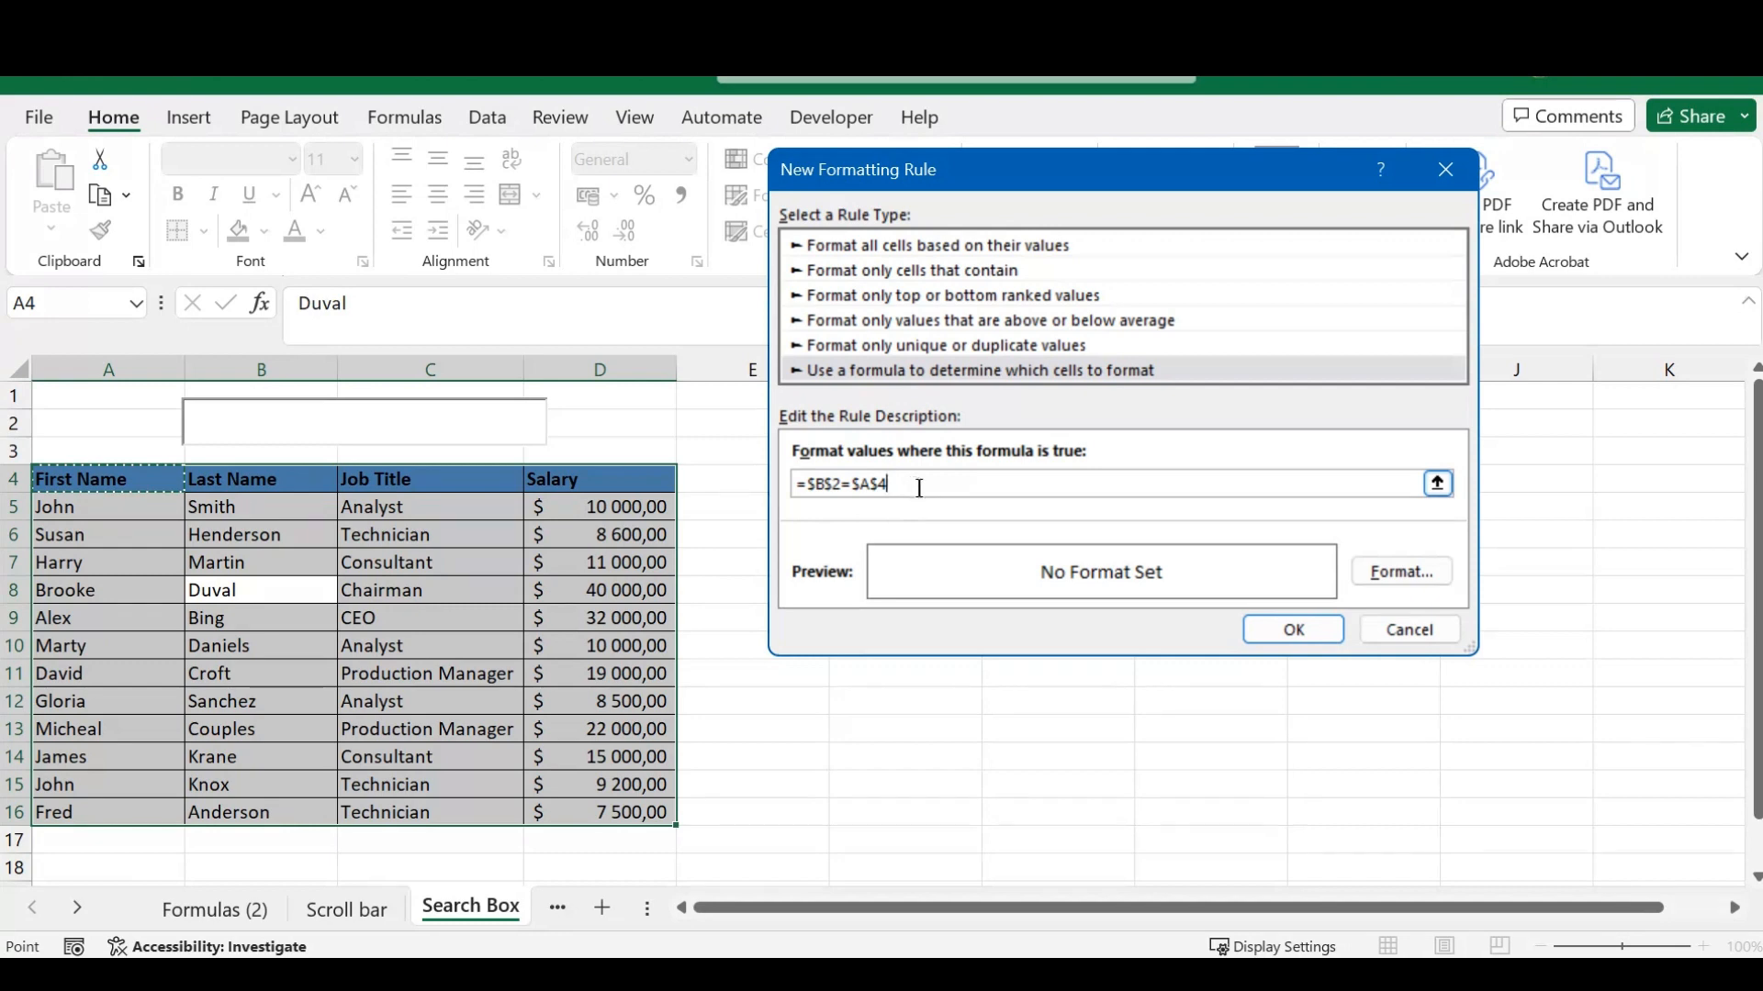
pyautogui.press('F4')
pyautogui.press('F4')
# - Give the rule a bold font and a green background fill, and apply it to the table
pyautogui.click(1393, 575)
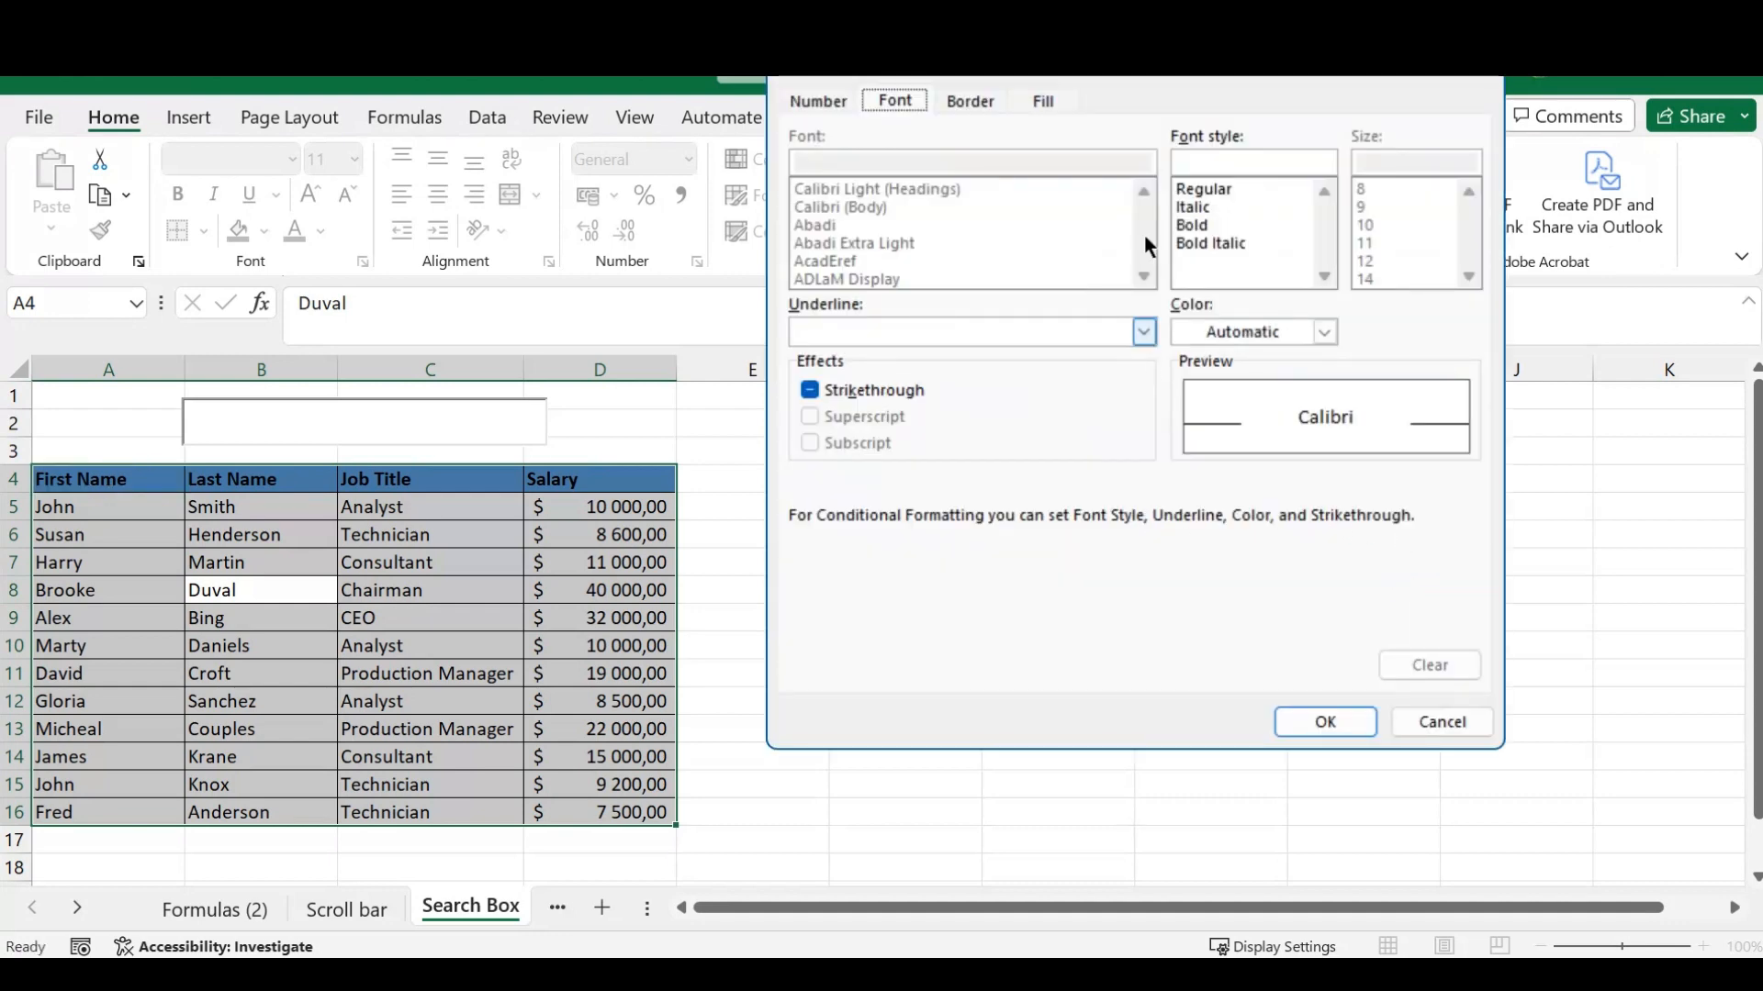
pyautogui.moveTo(1138, 57); pyautogui.dragTo(1142, 140)
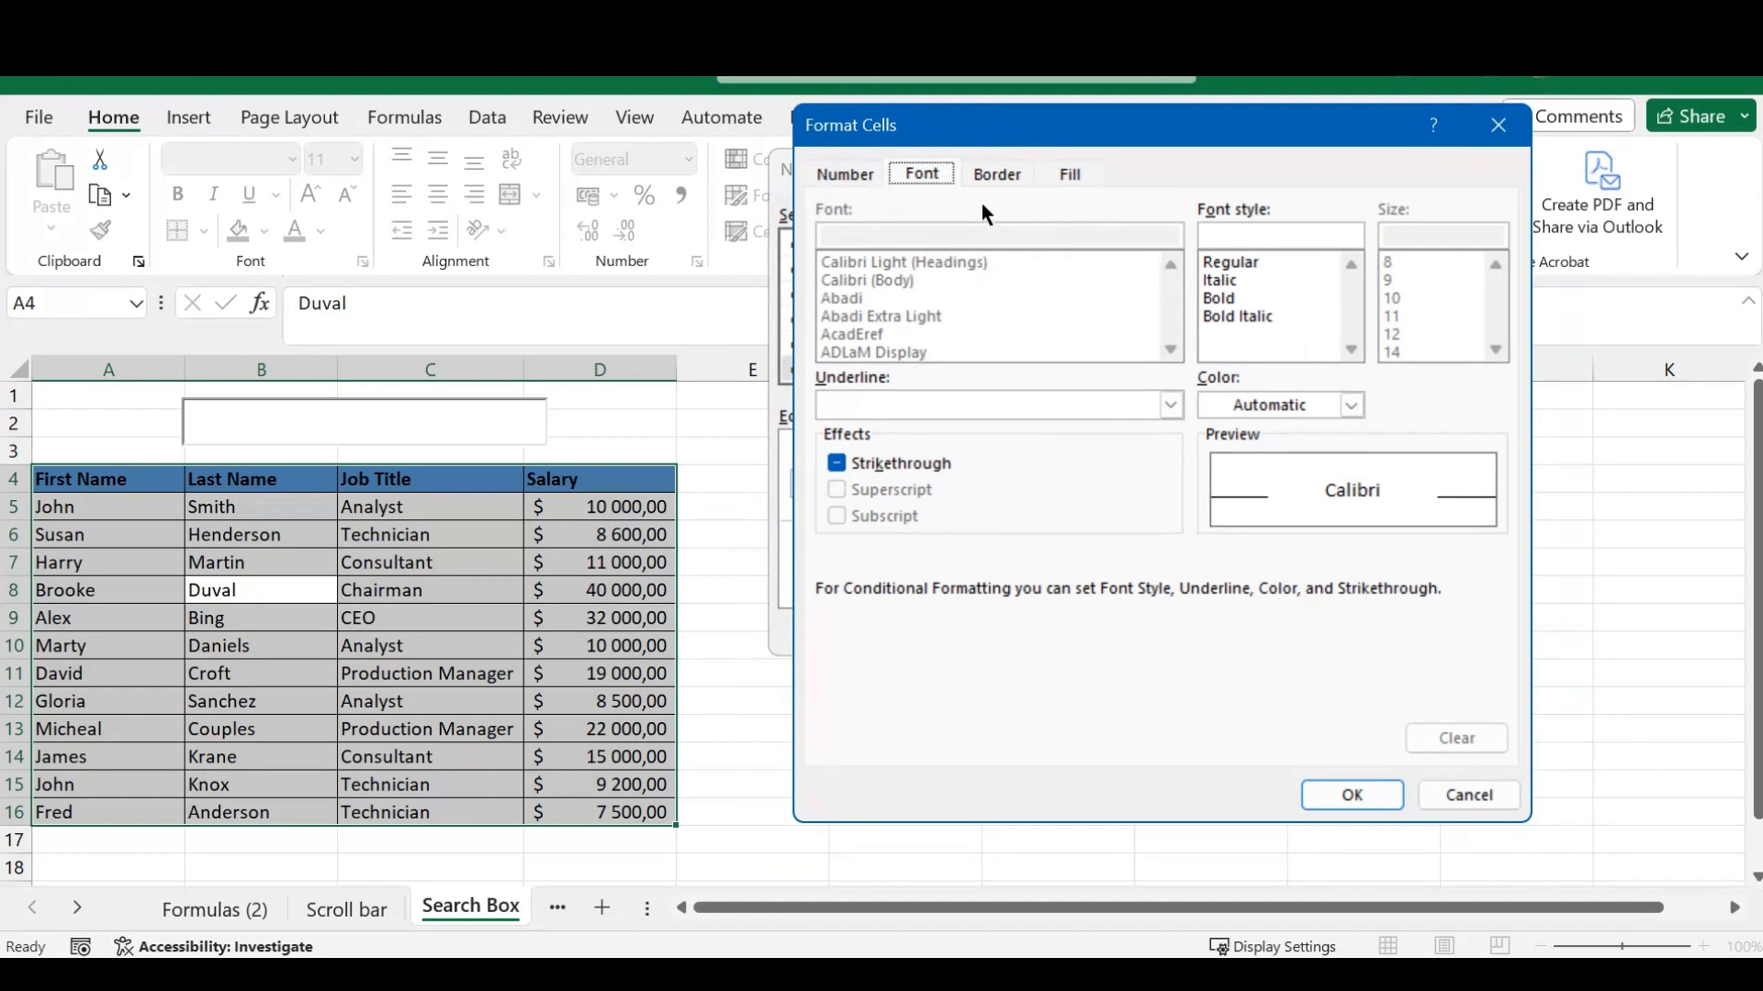
pyautogui.click(1215, 296)
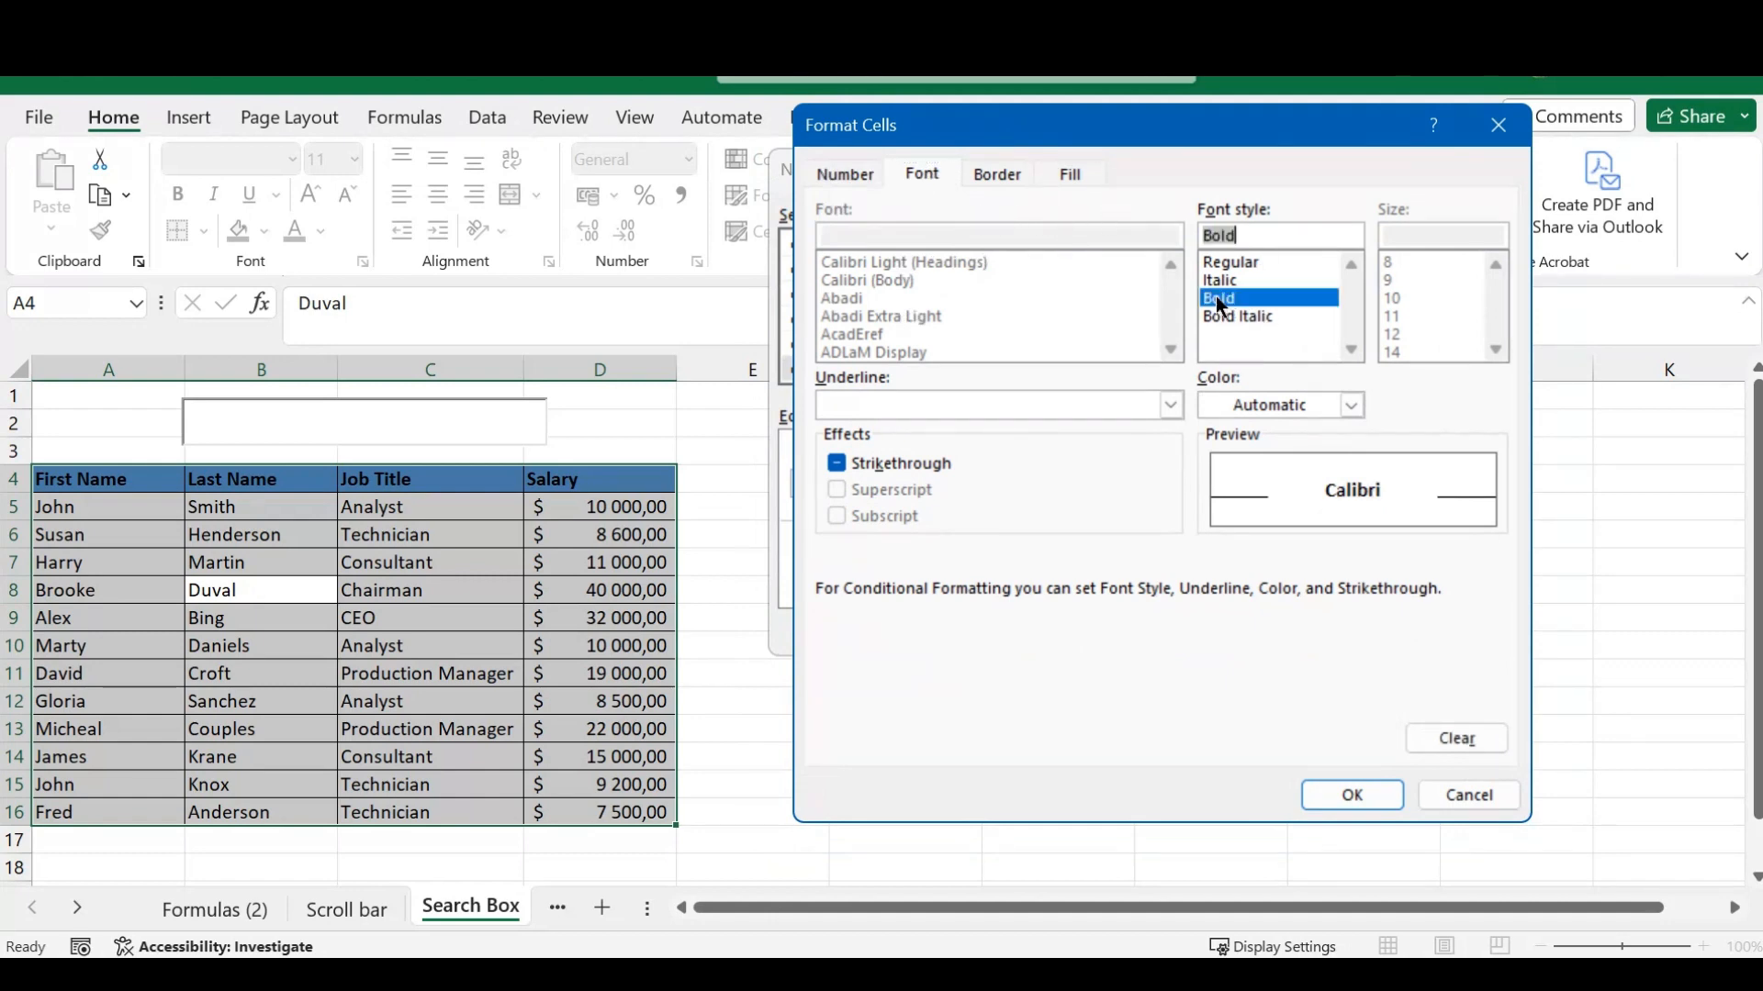
pyautogui.click(1070, 174)
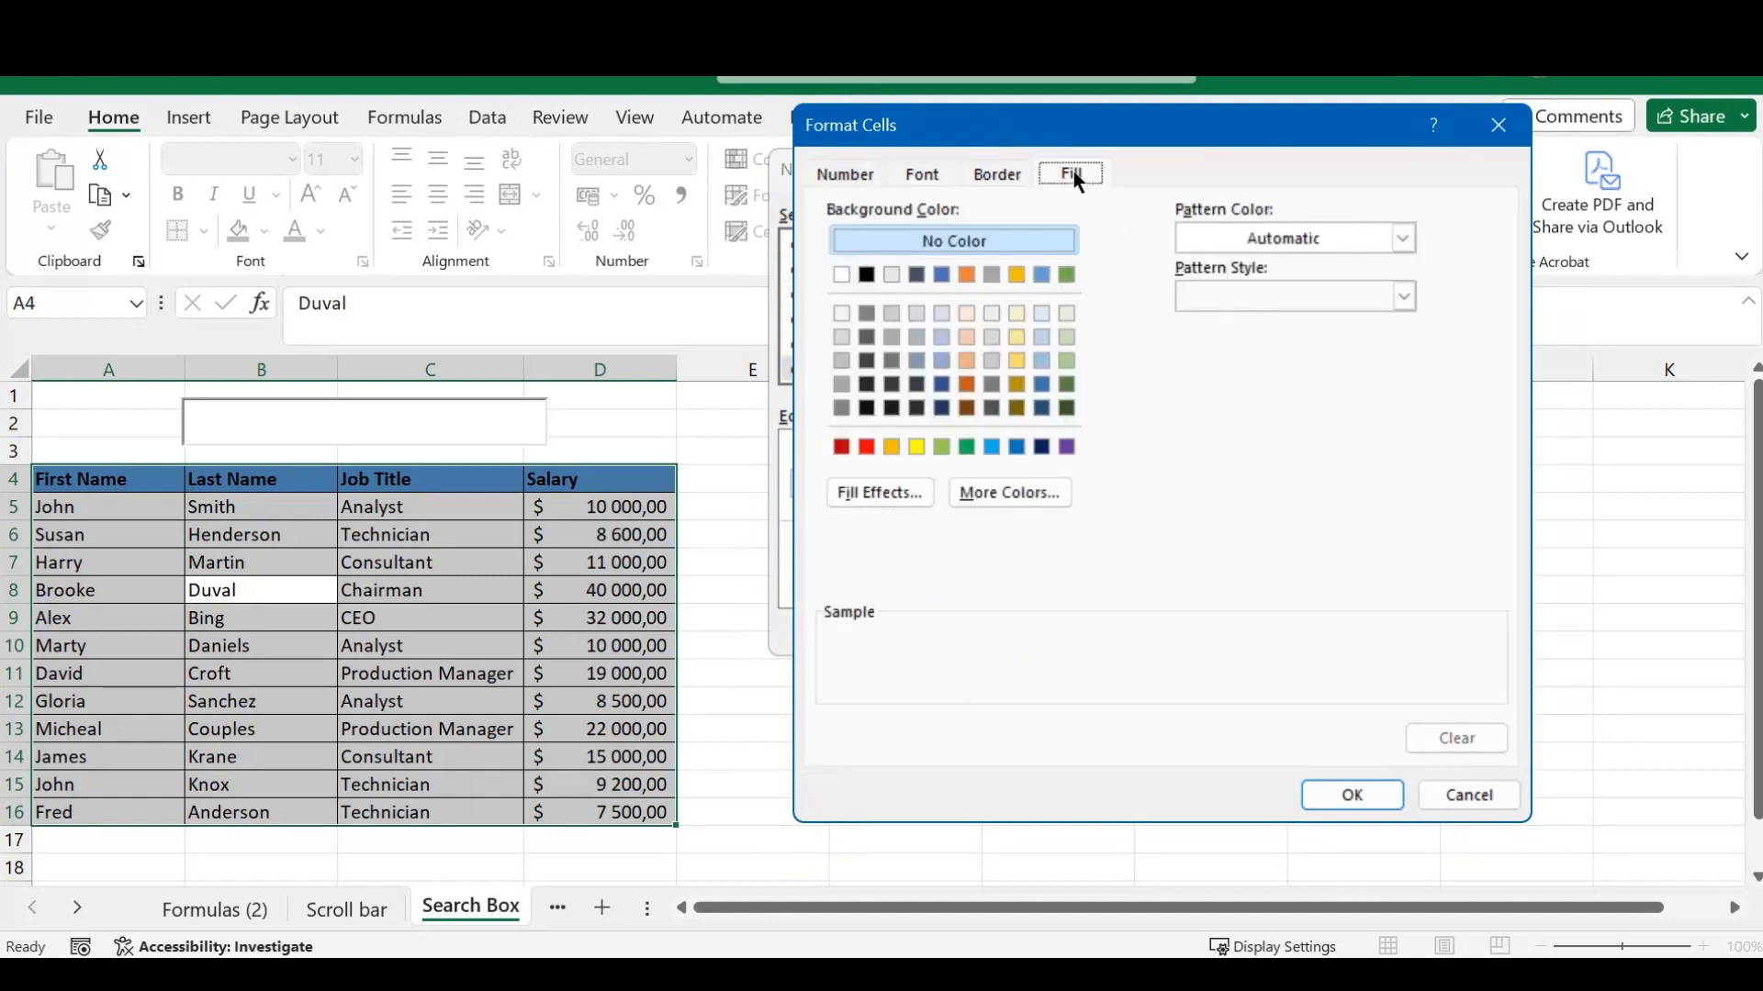
pyautogui.click(1067, 274)
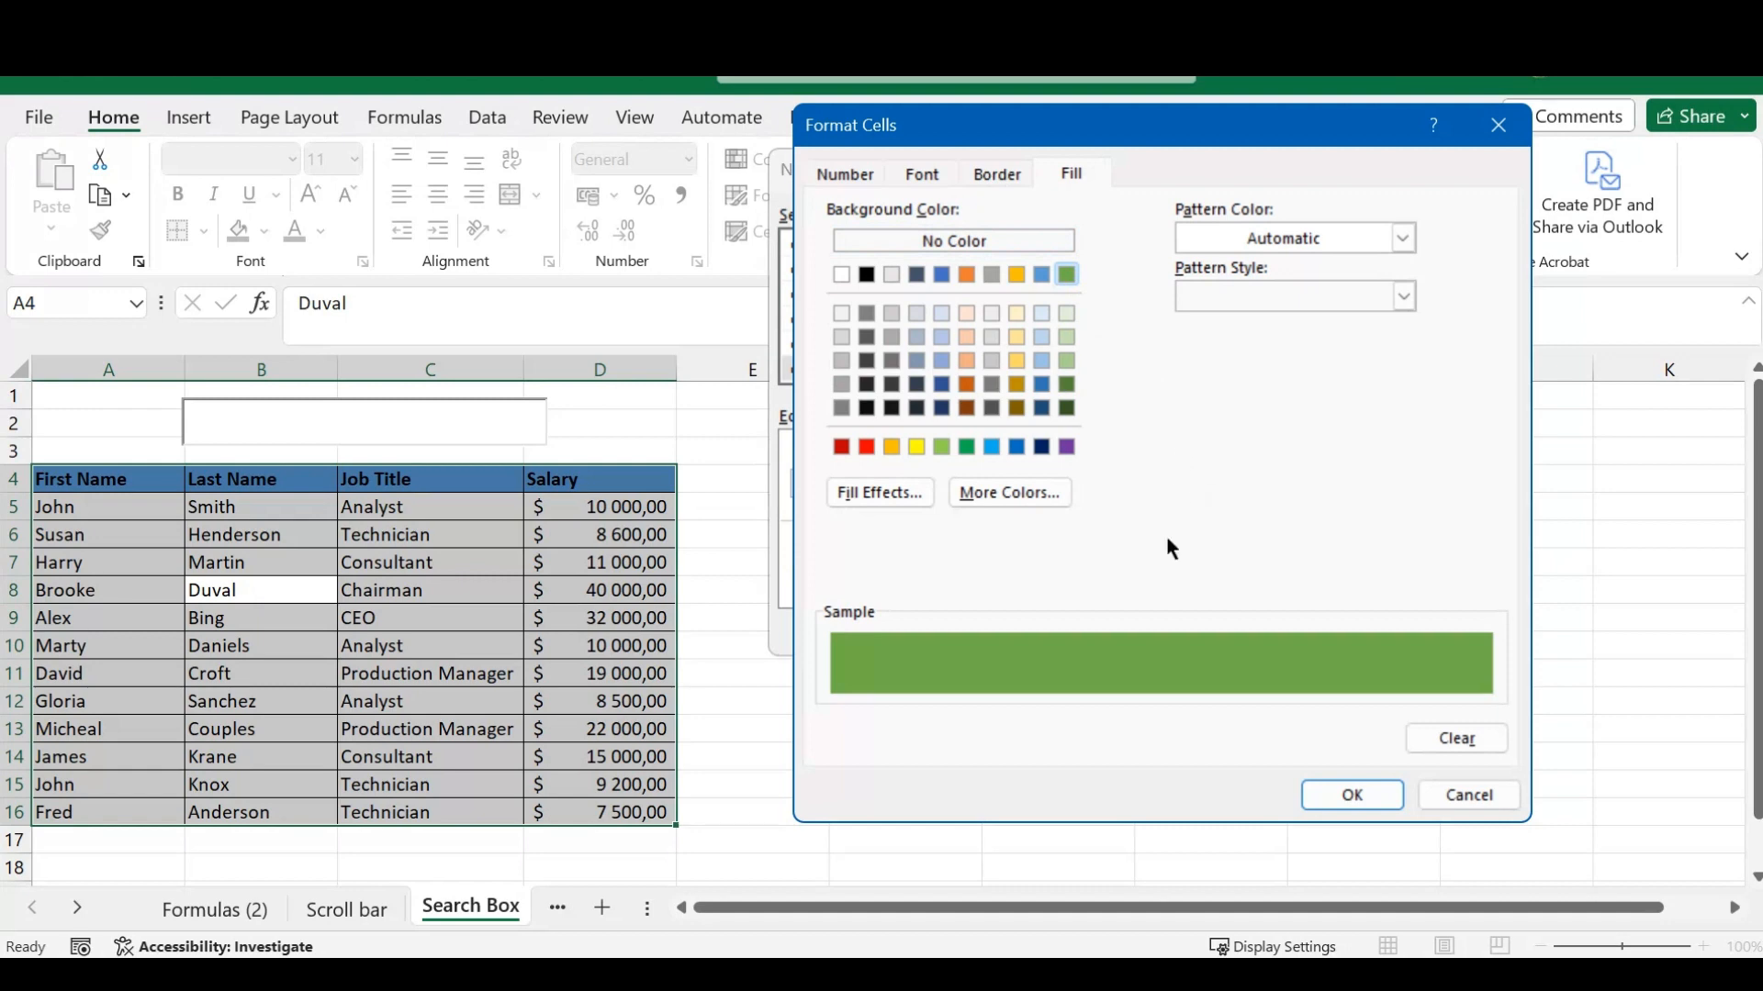
pyautogui.click(1354, 793)
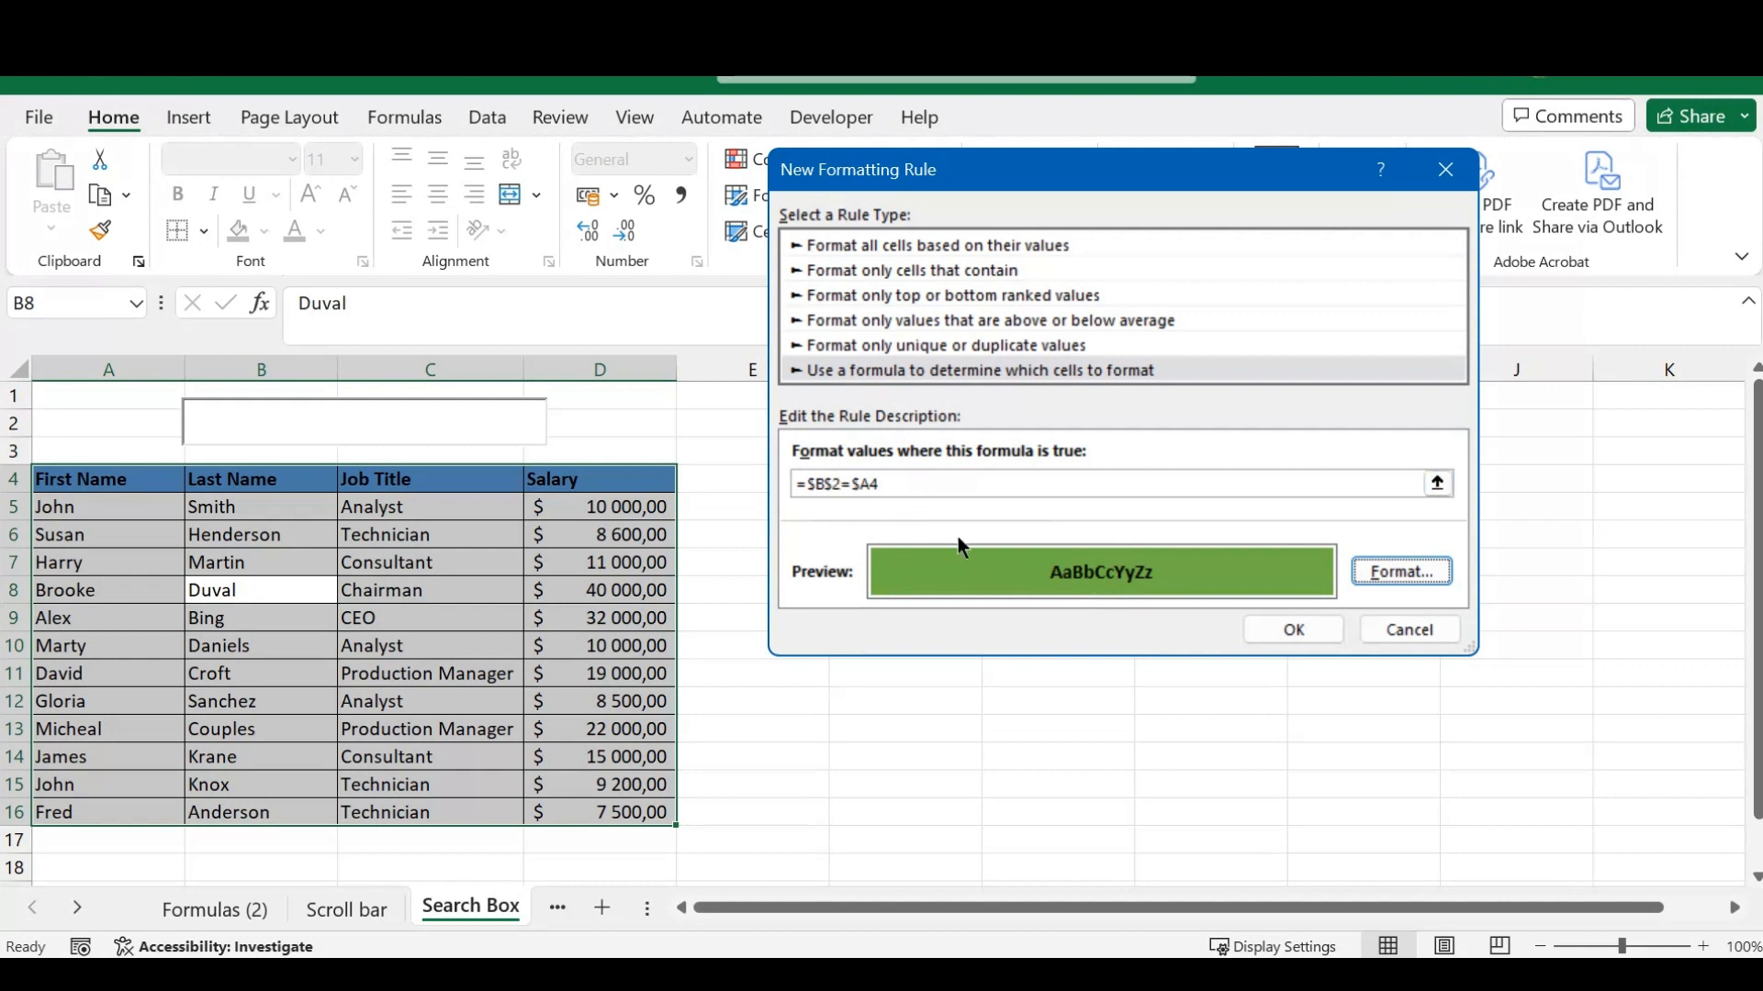
pyautogui.click(1302, 640)
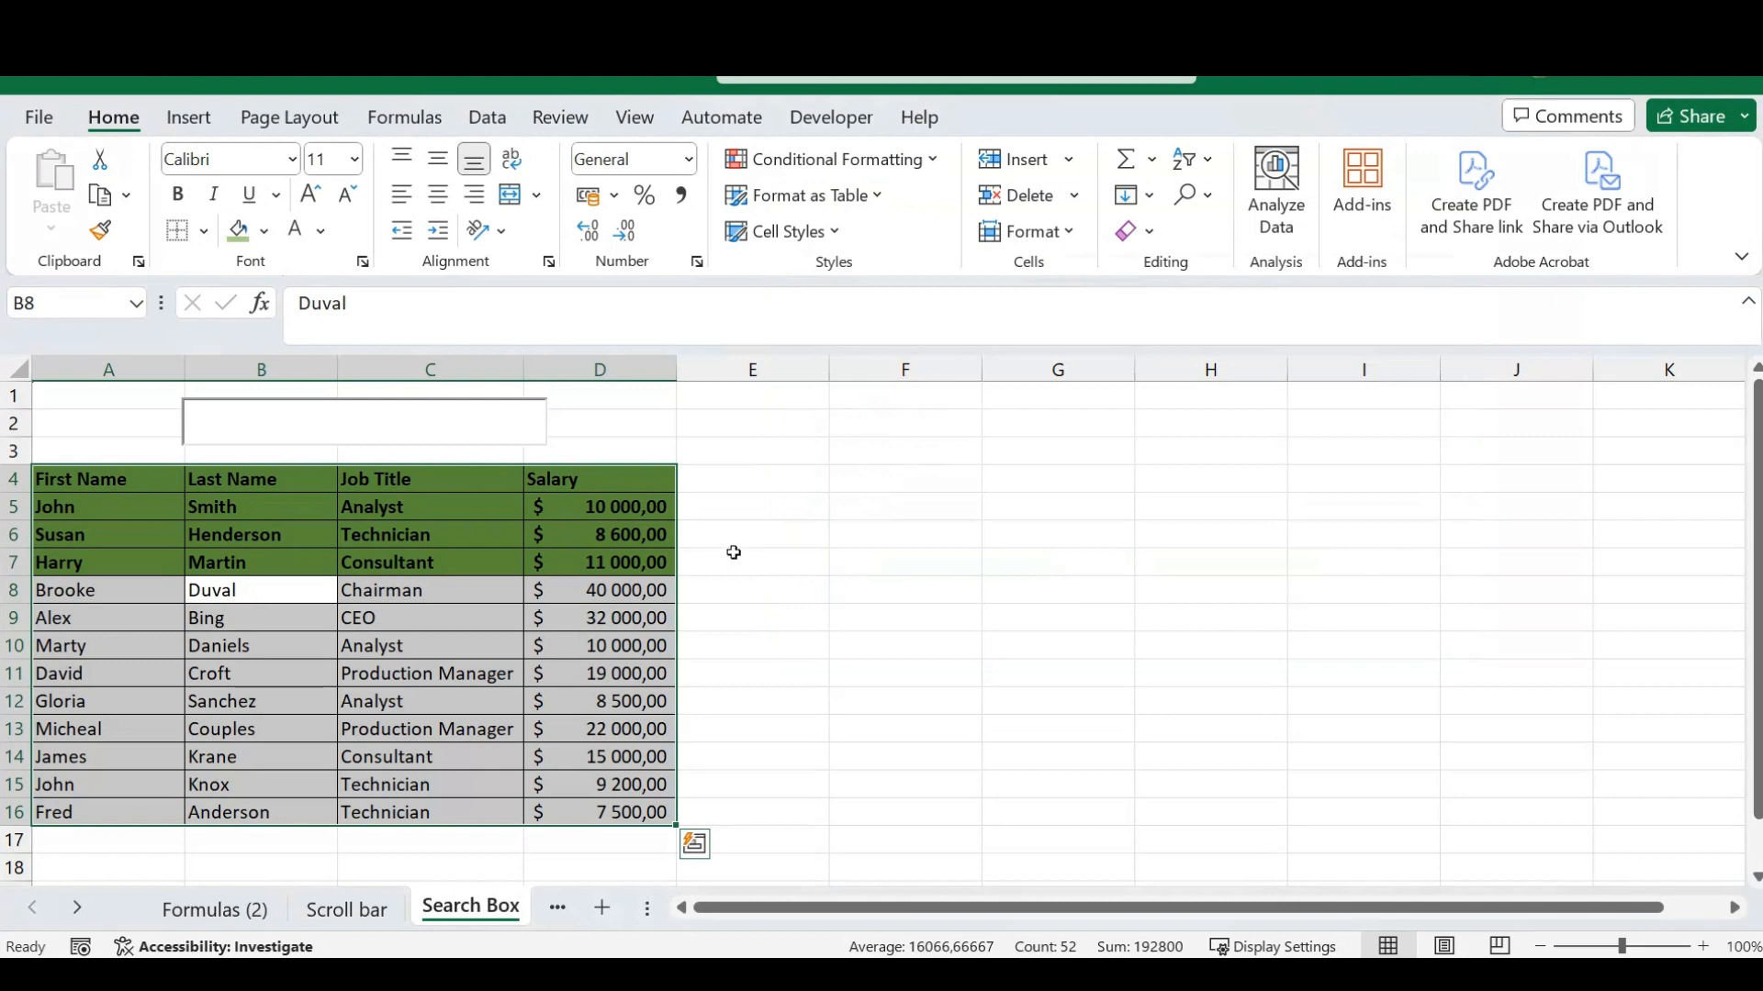
pyautogui.click(760, 544)
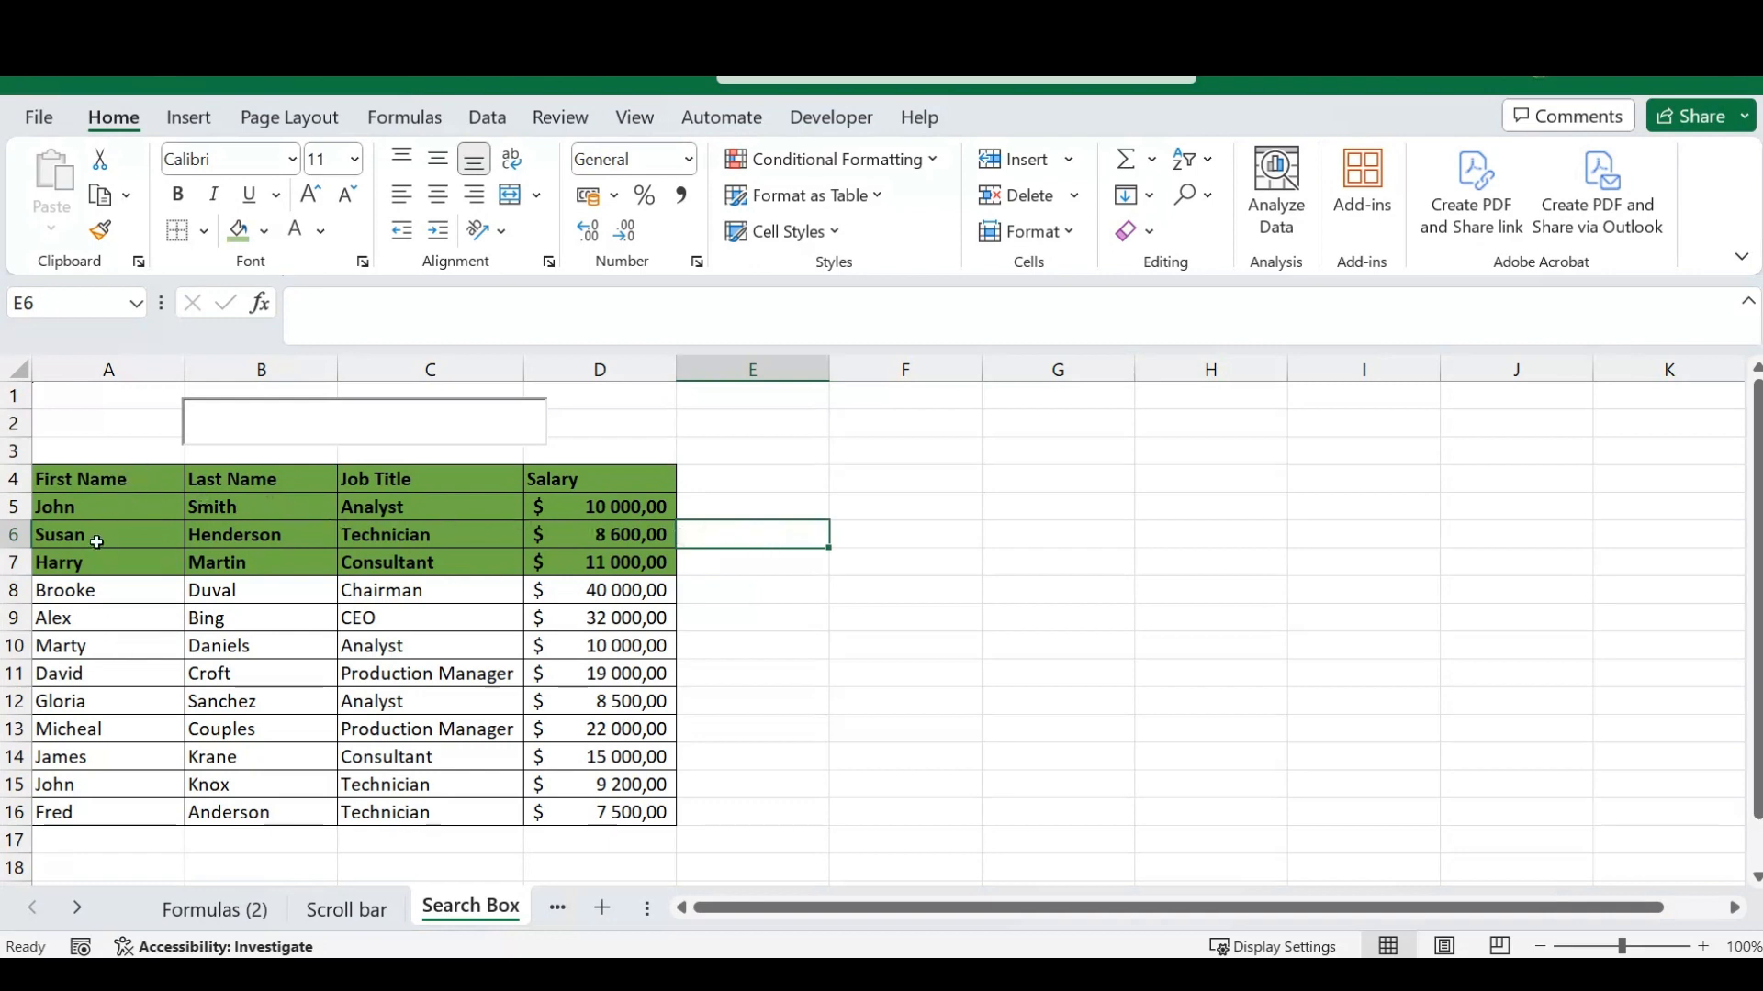
# - Test the search box by entering the first name listed in the table's first data row
pyautogui.click(343, 420)
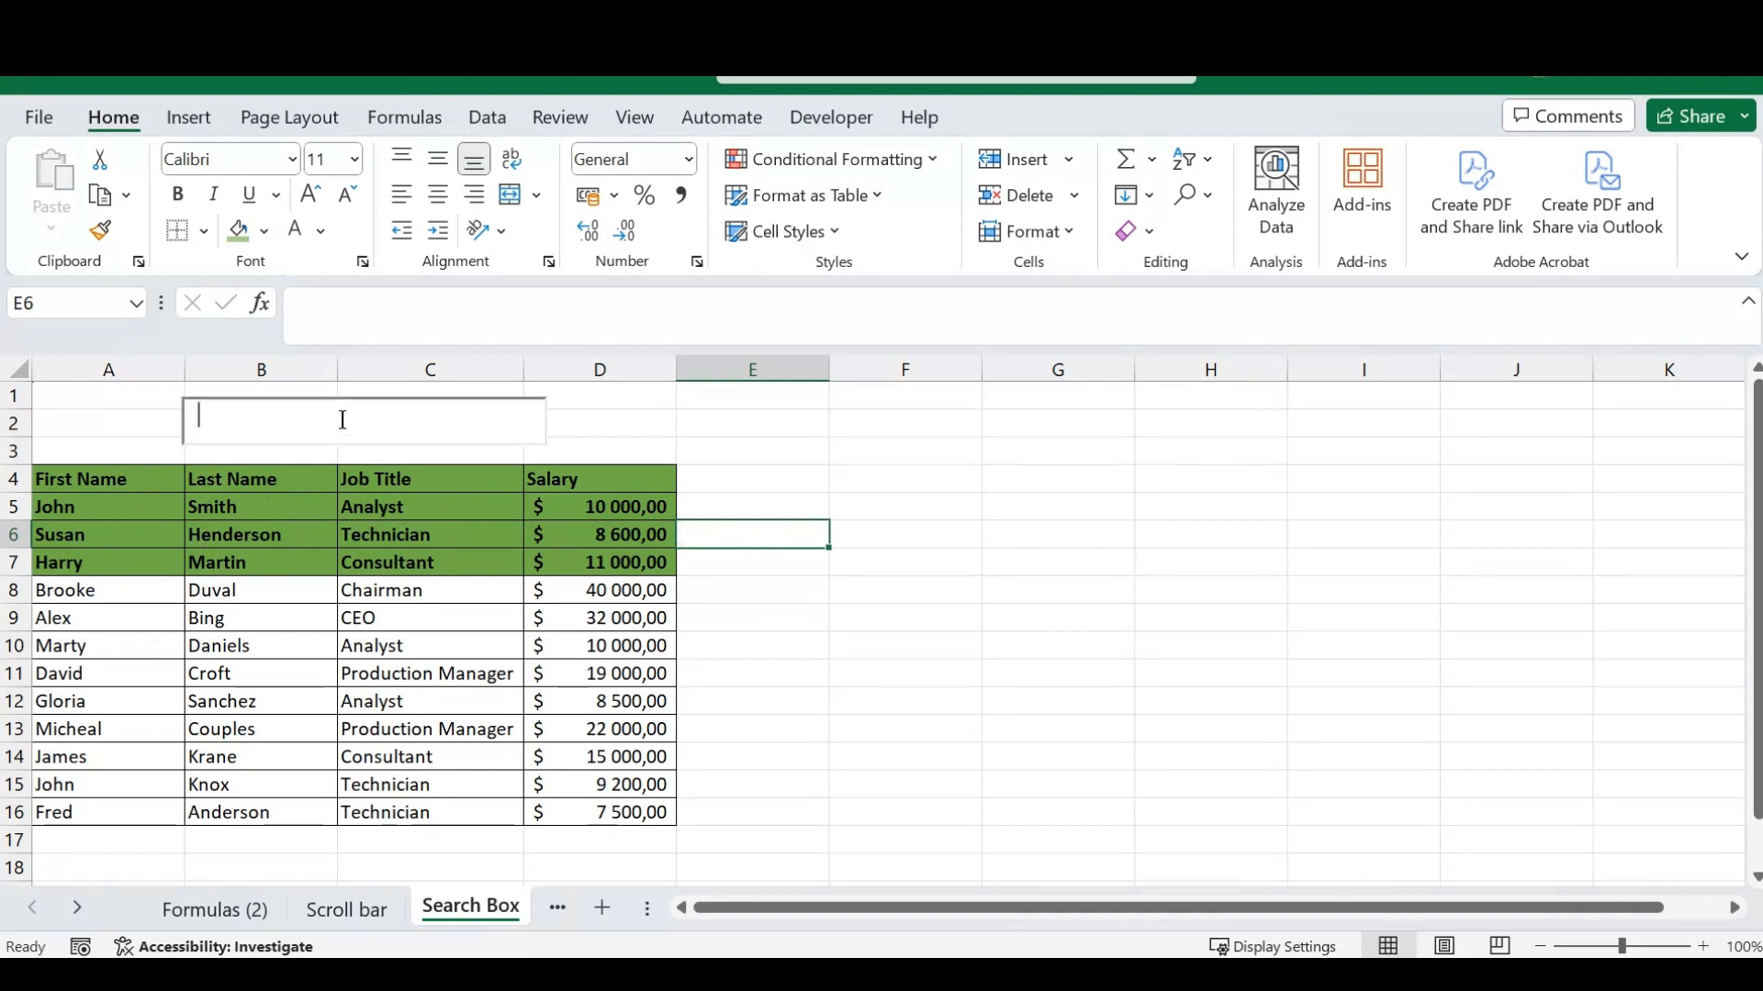
pyautogui.write('John')
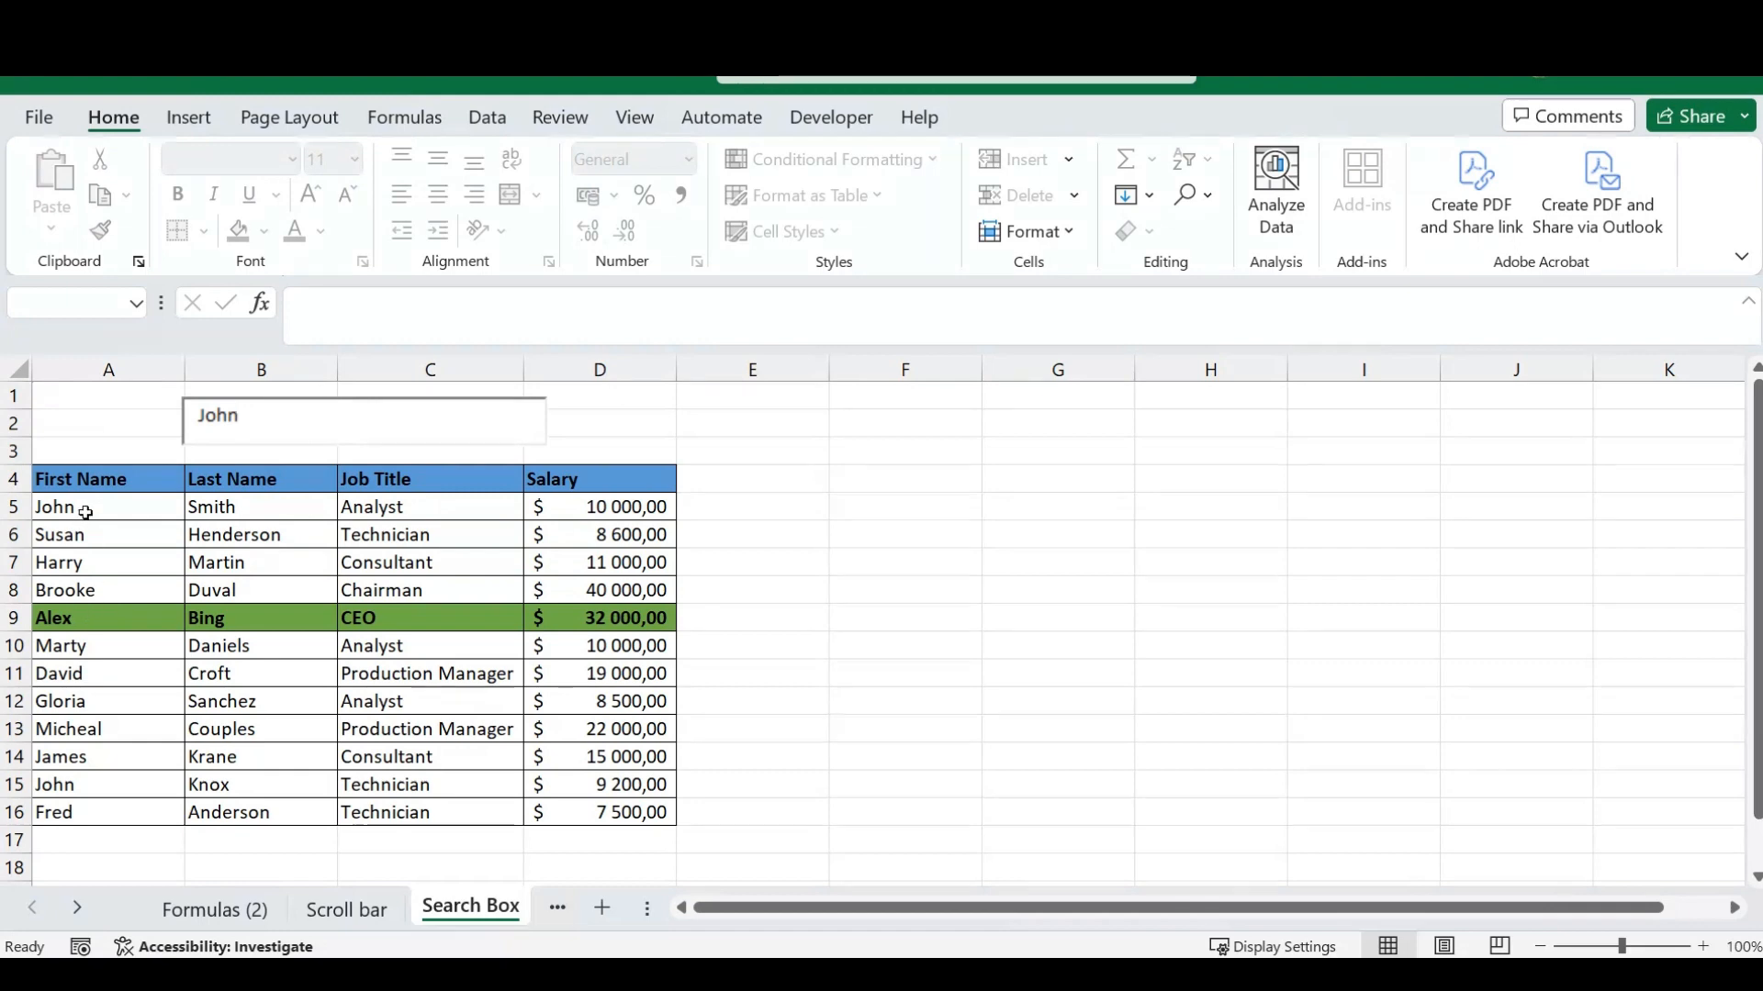
pyautogui.click(872, 559)
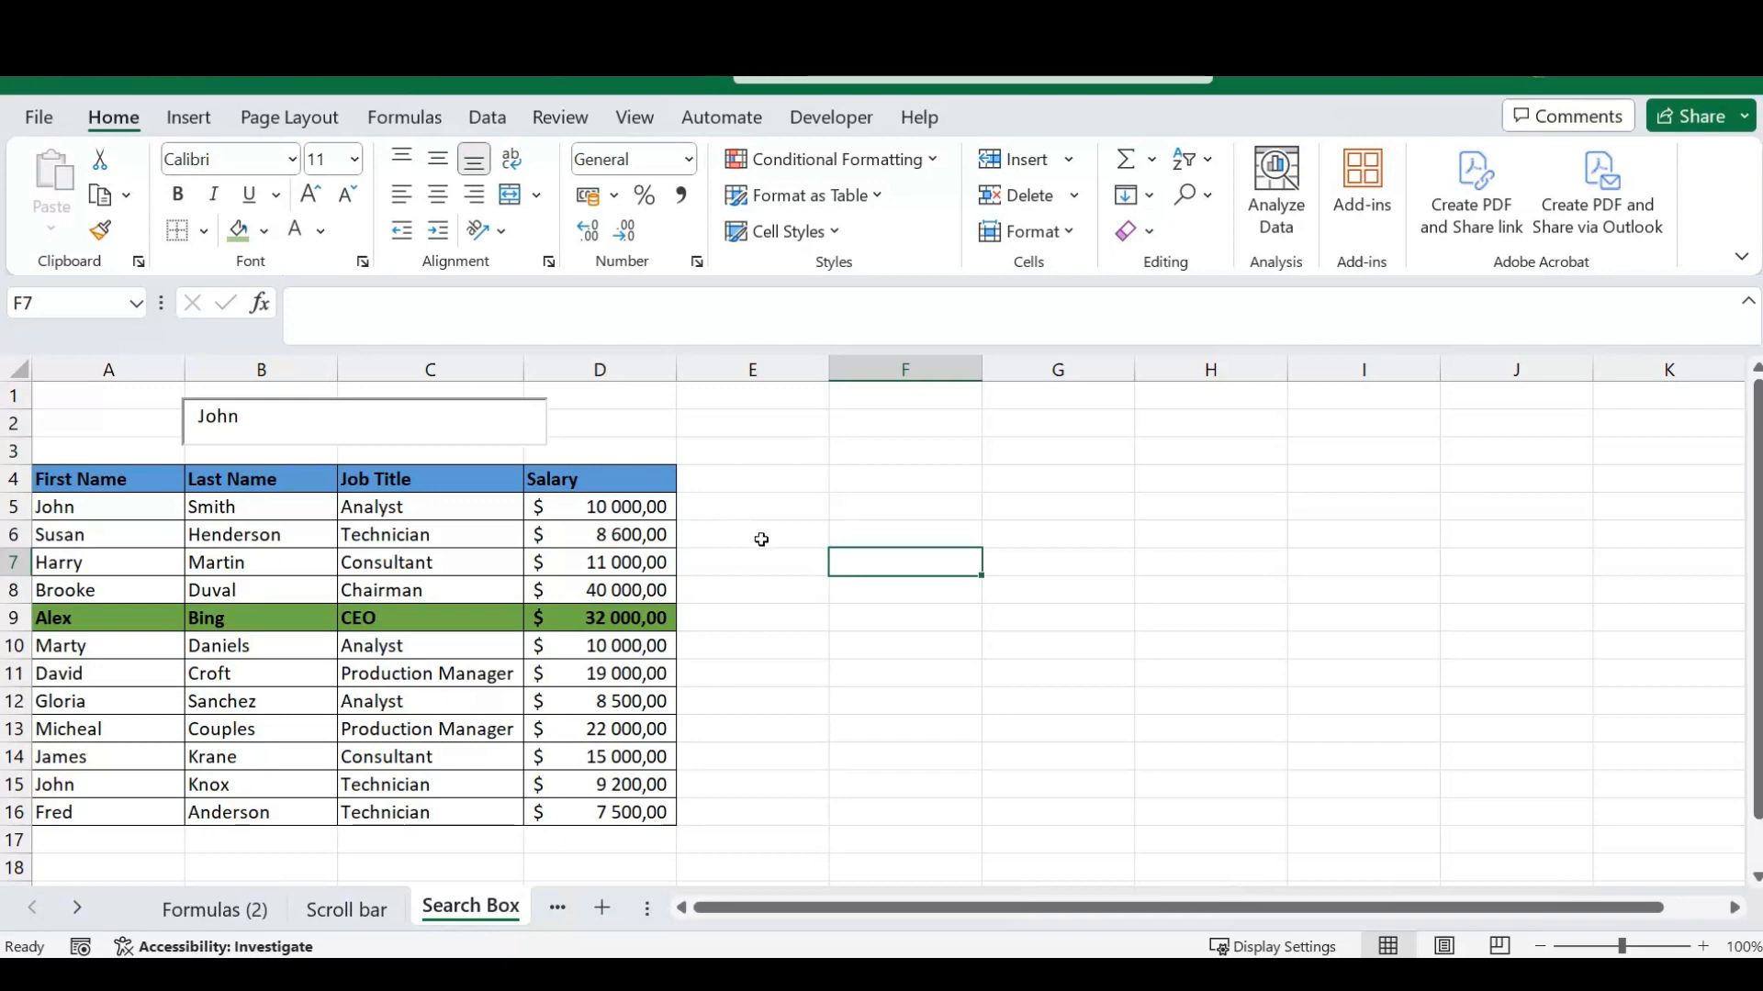
# - List the conditional formatting rules for this worksheet and delete the extra rule that applies to $E$8
pyautogui.click(934, 157)
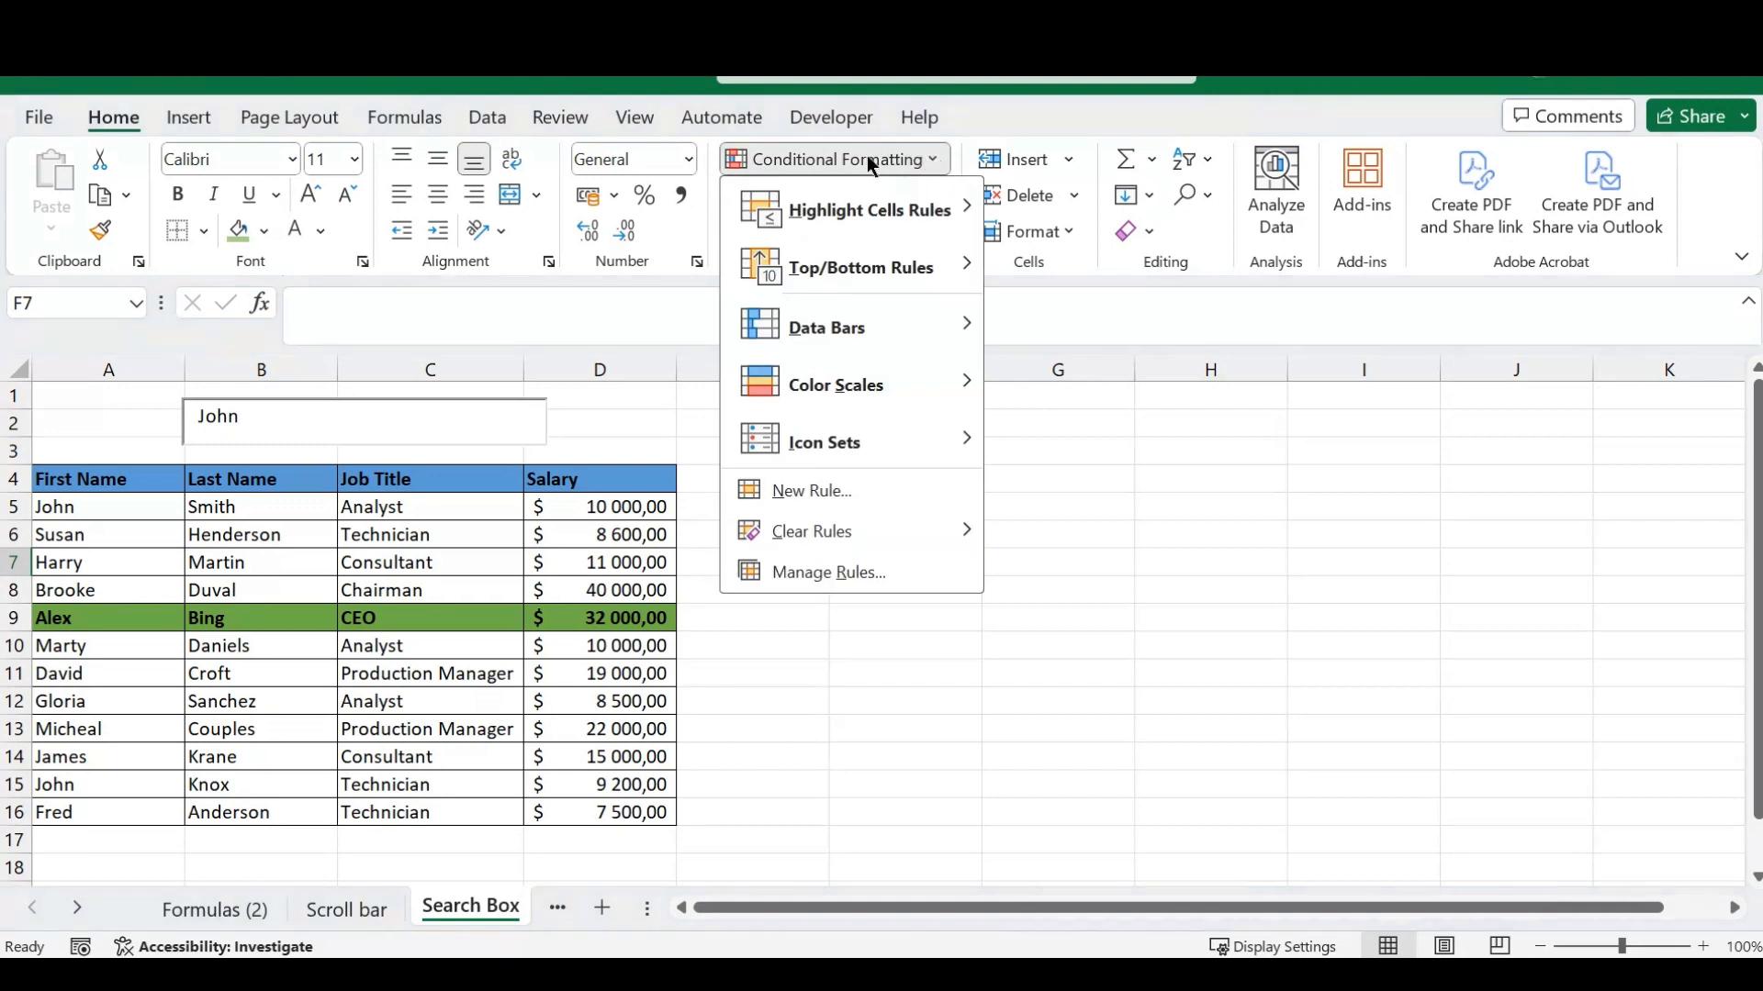
pyautogui.click(815, 574)
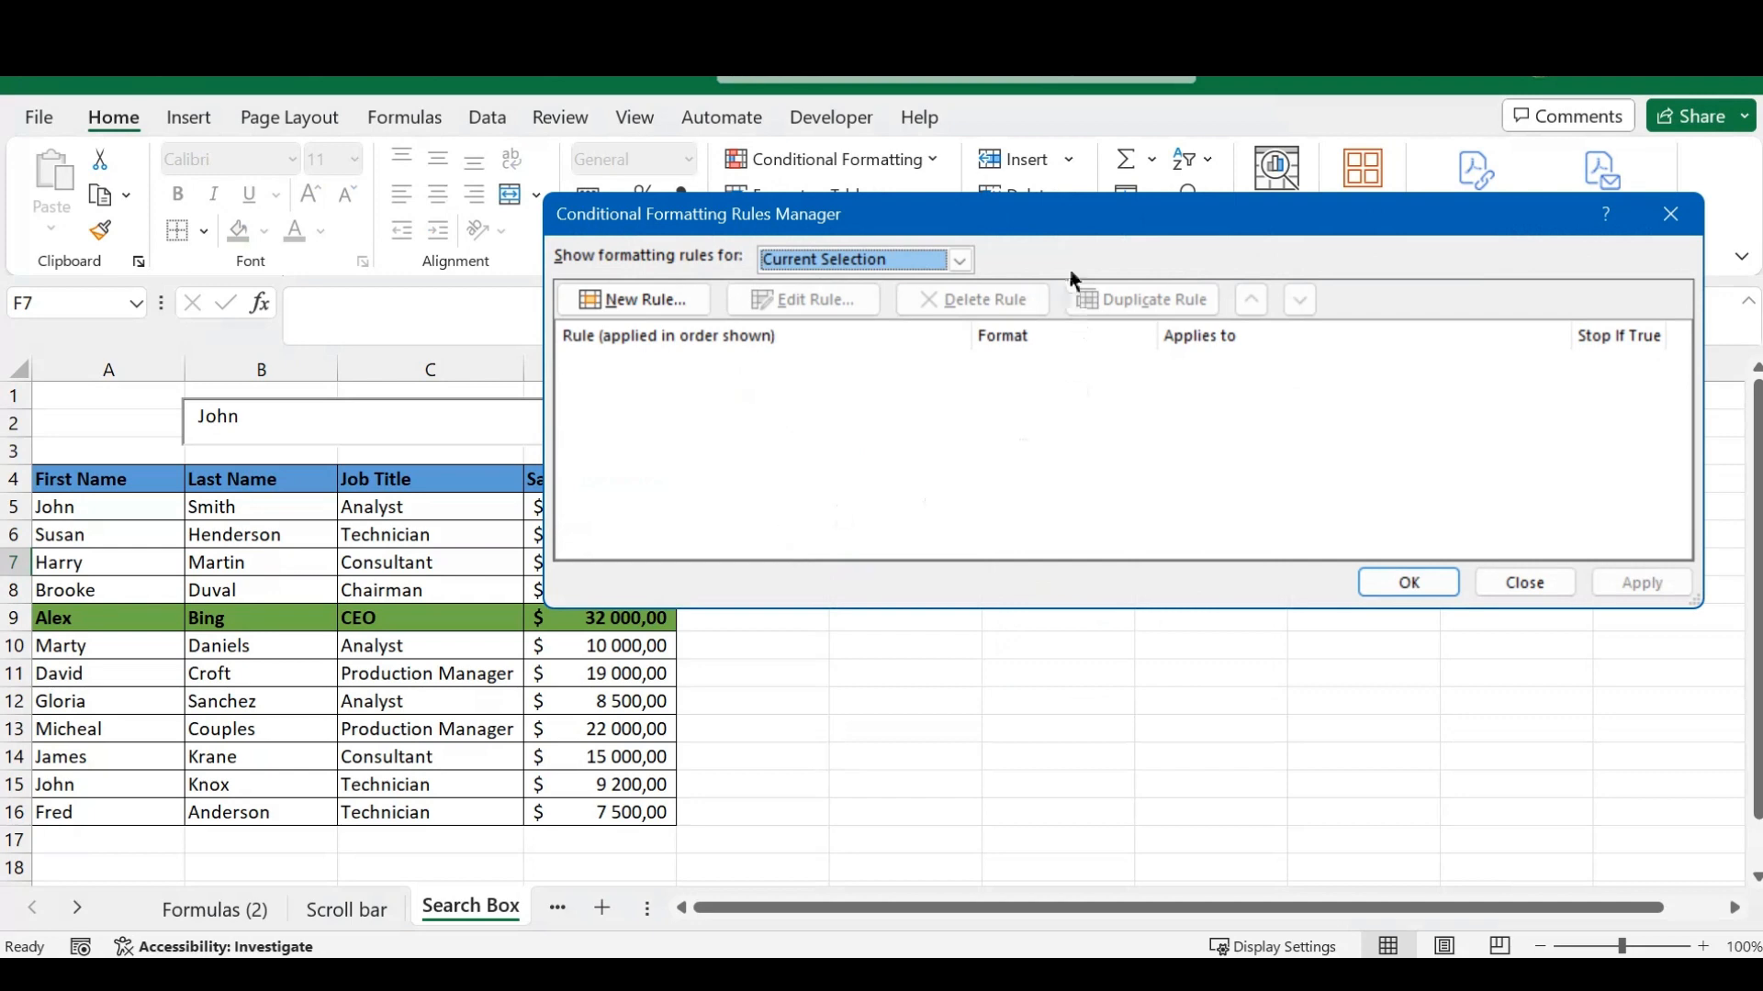
pyautogui.click(960, 260)
pyautogui.click(837, 303)
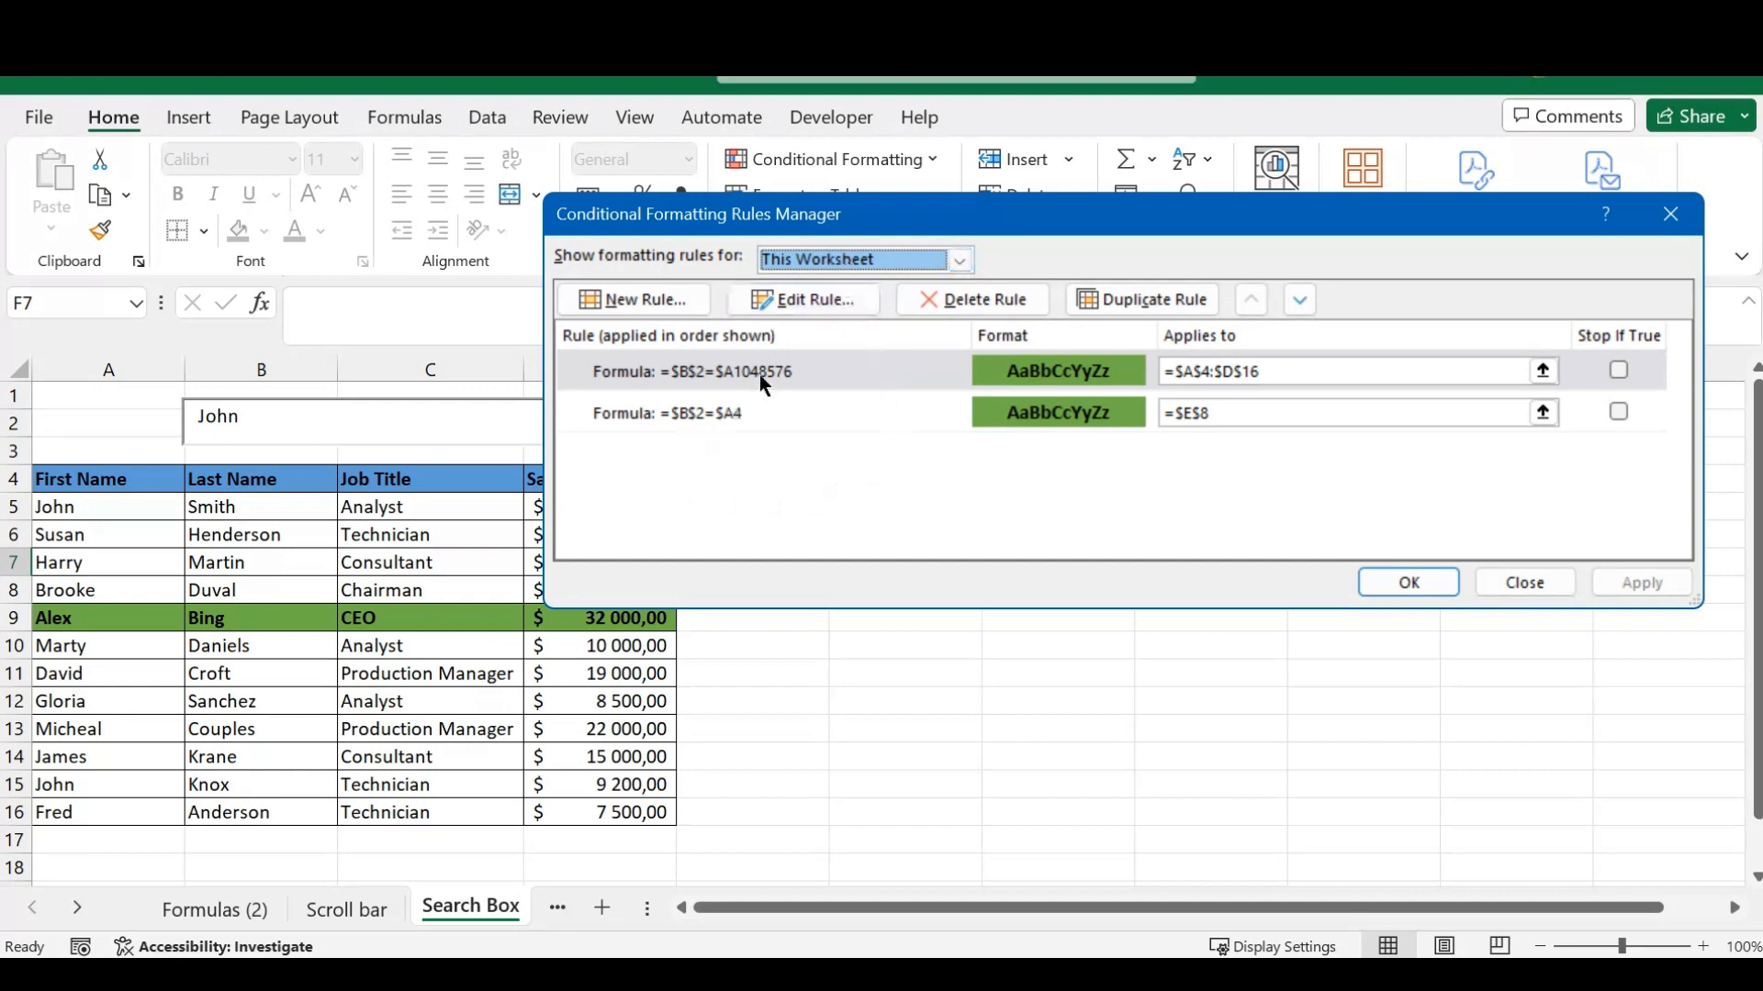
pyautogui.click(721, 412)
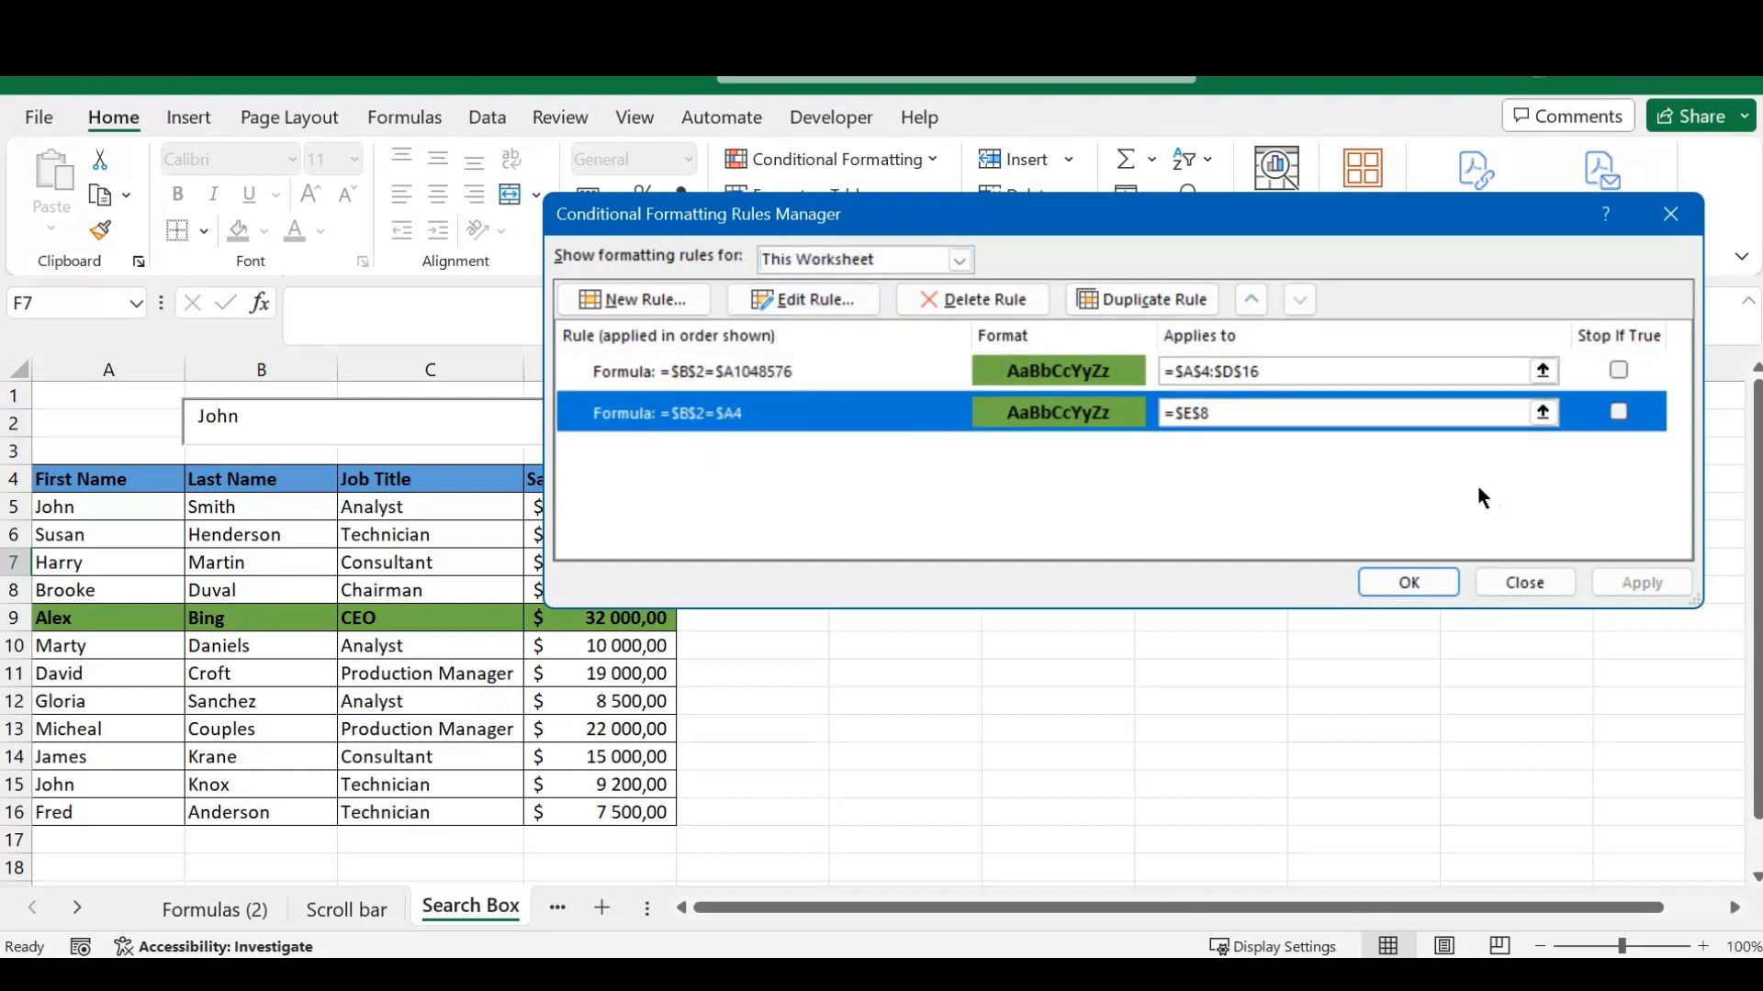
pyautogui.click(1004, 296)
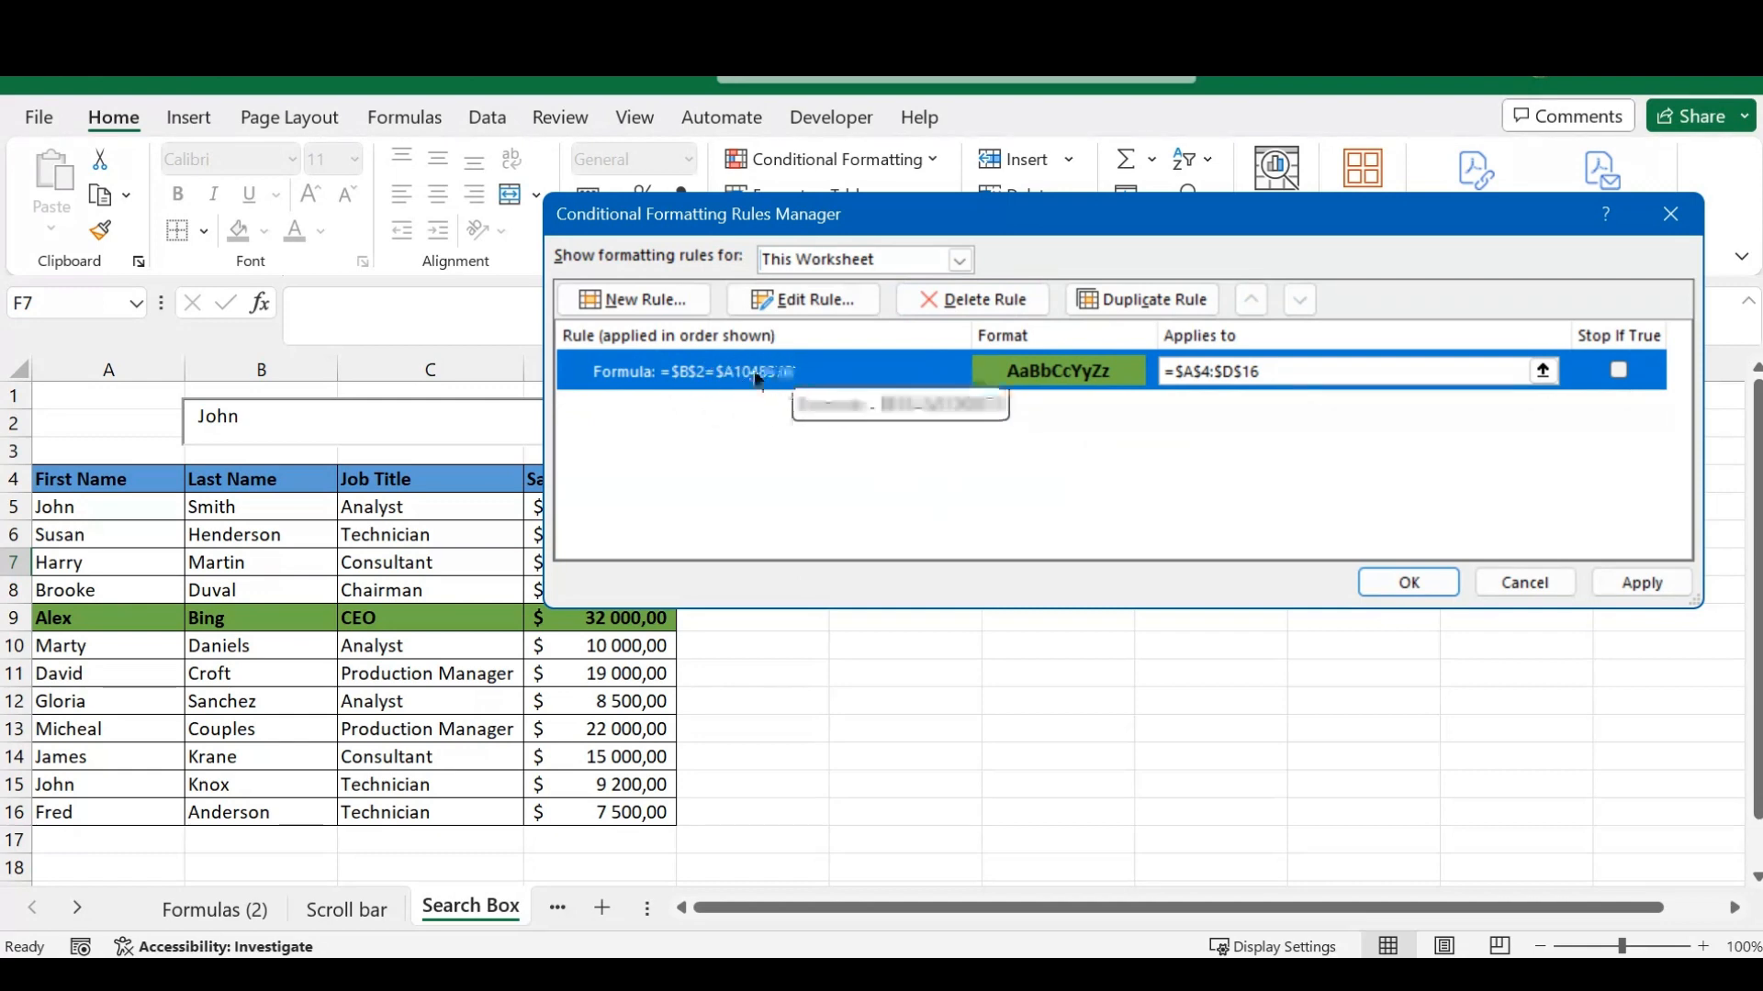
# - Correct the remaining rule's formula to =$B$2=$A4, apply the change and close the rules manager
pyautogui.click(812, 300)
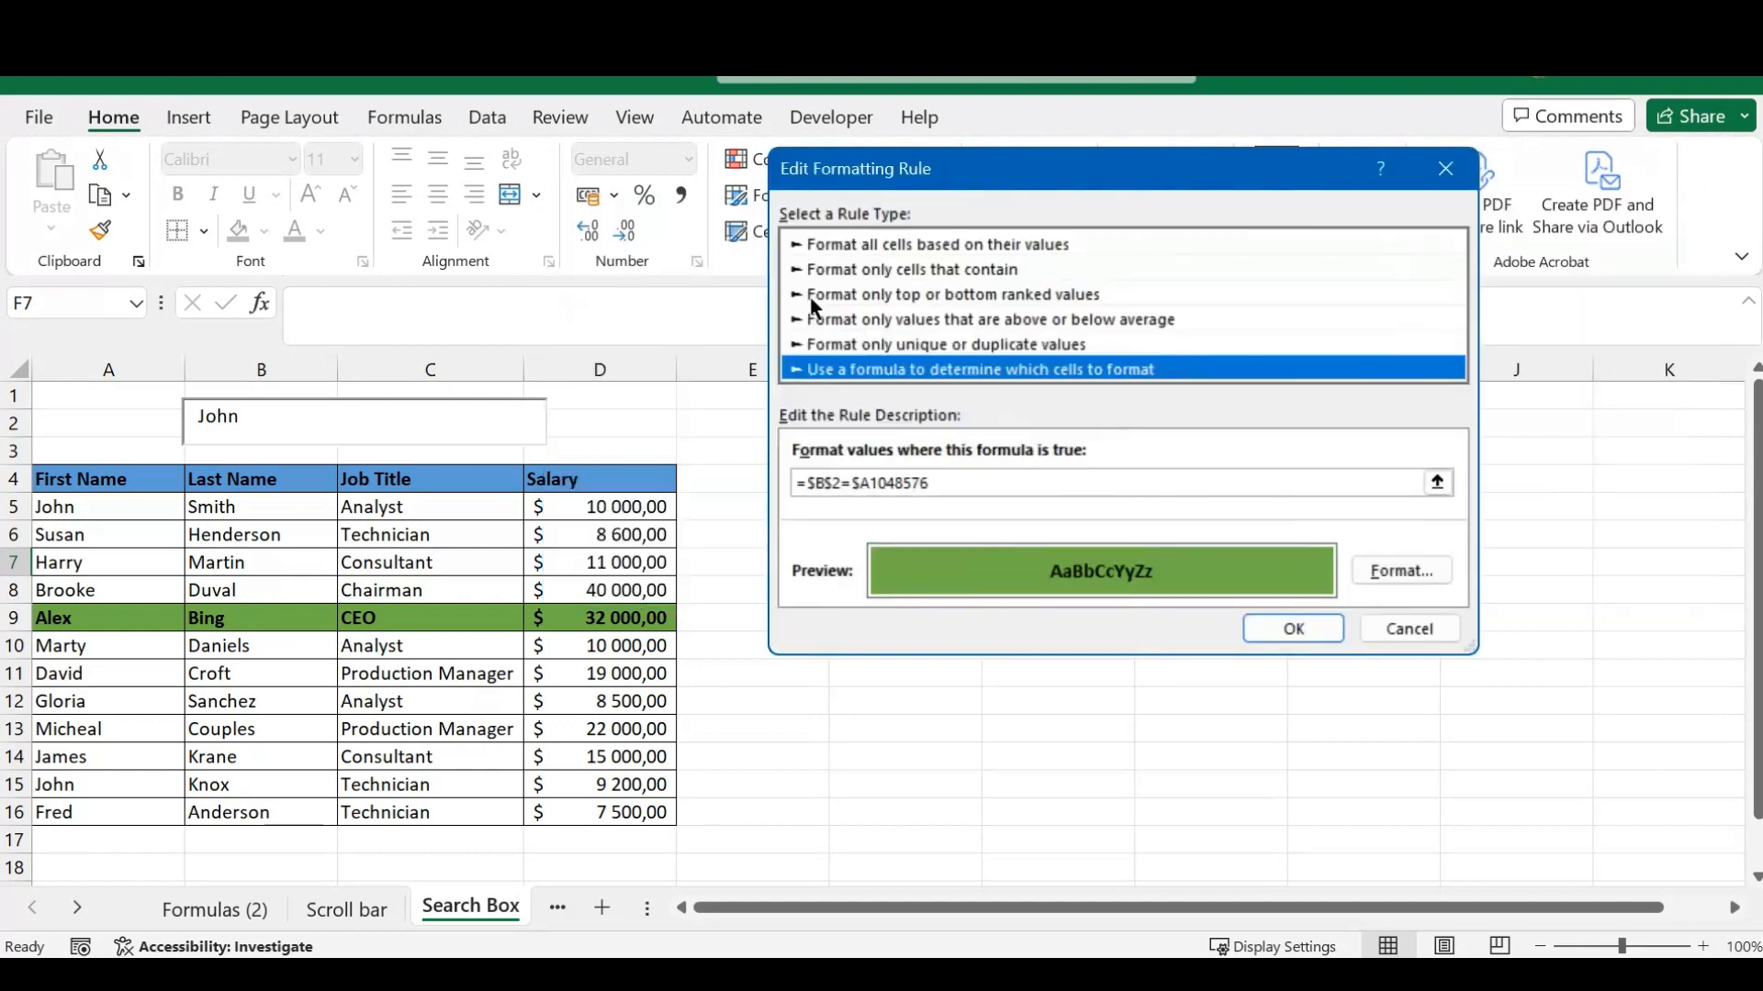
pyautogui.moveTo(935, 484); pyautogui.dragTo(869, 482)
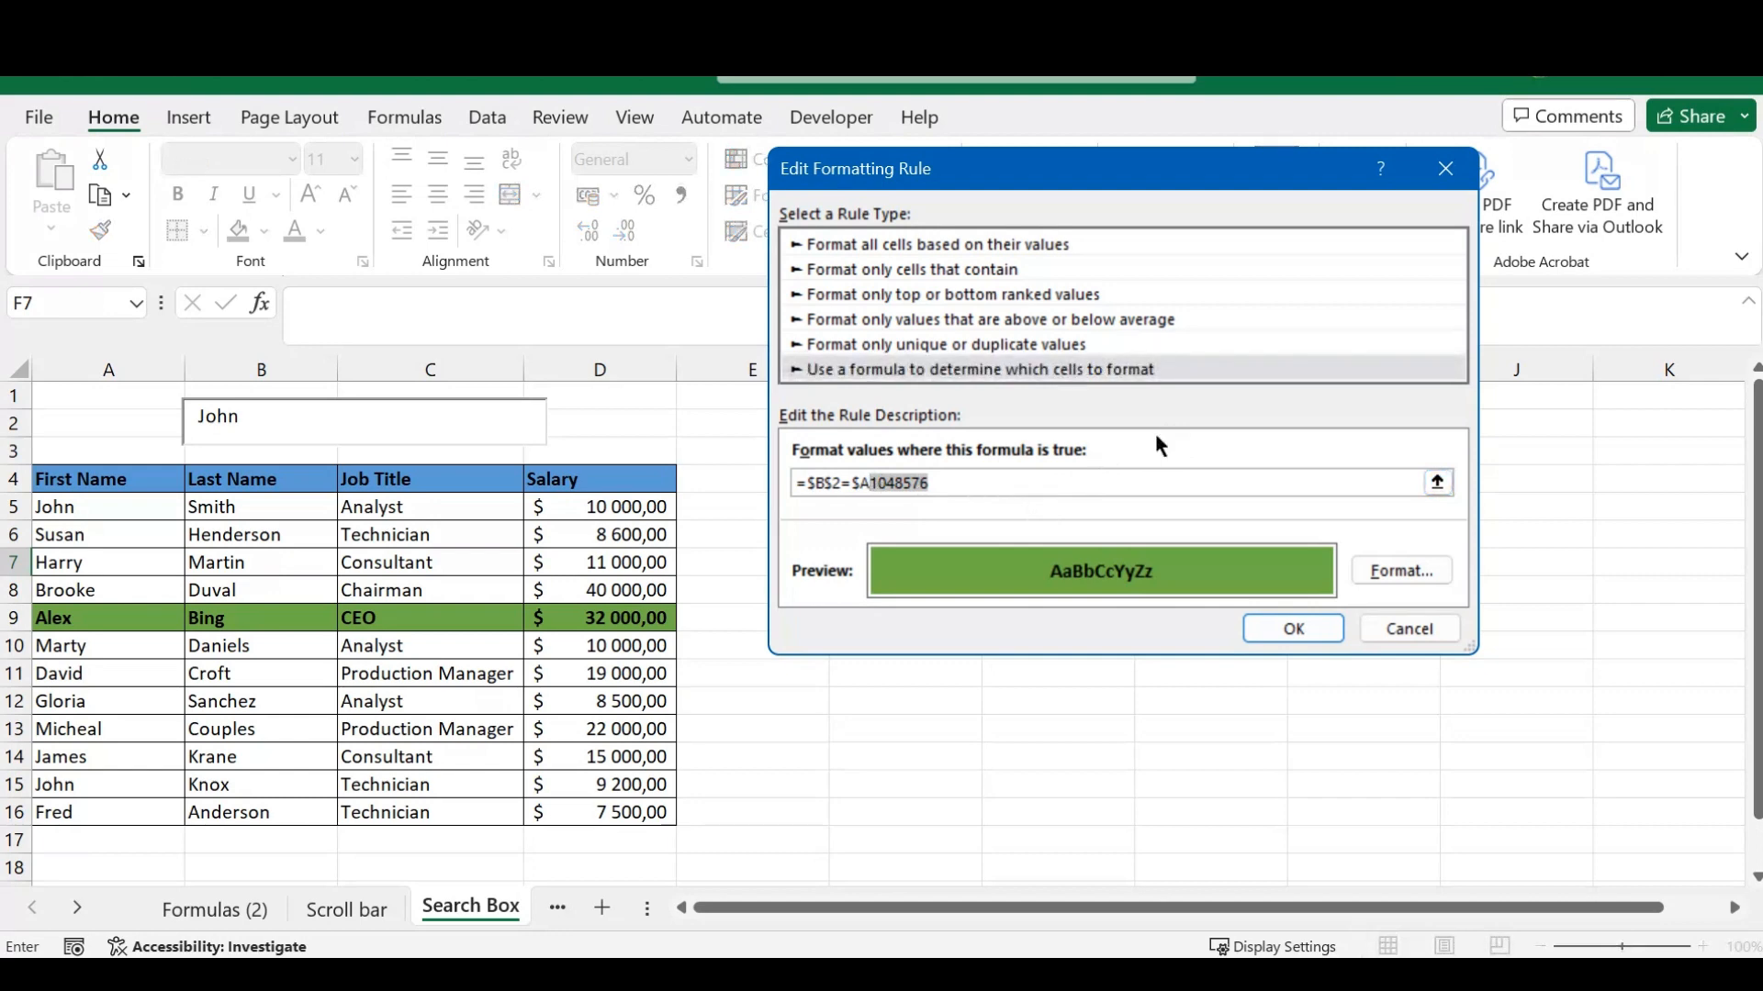
pyautogui.write('4')
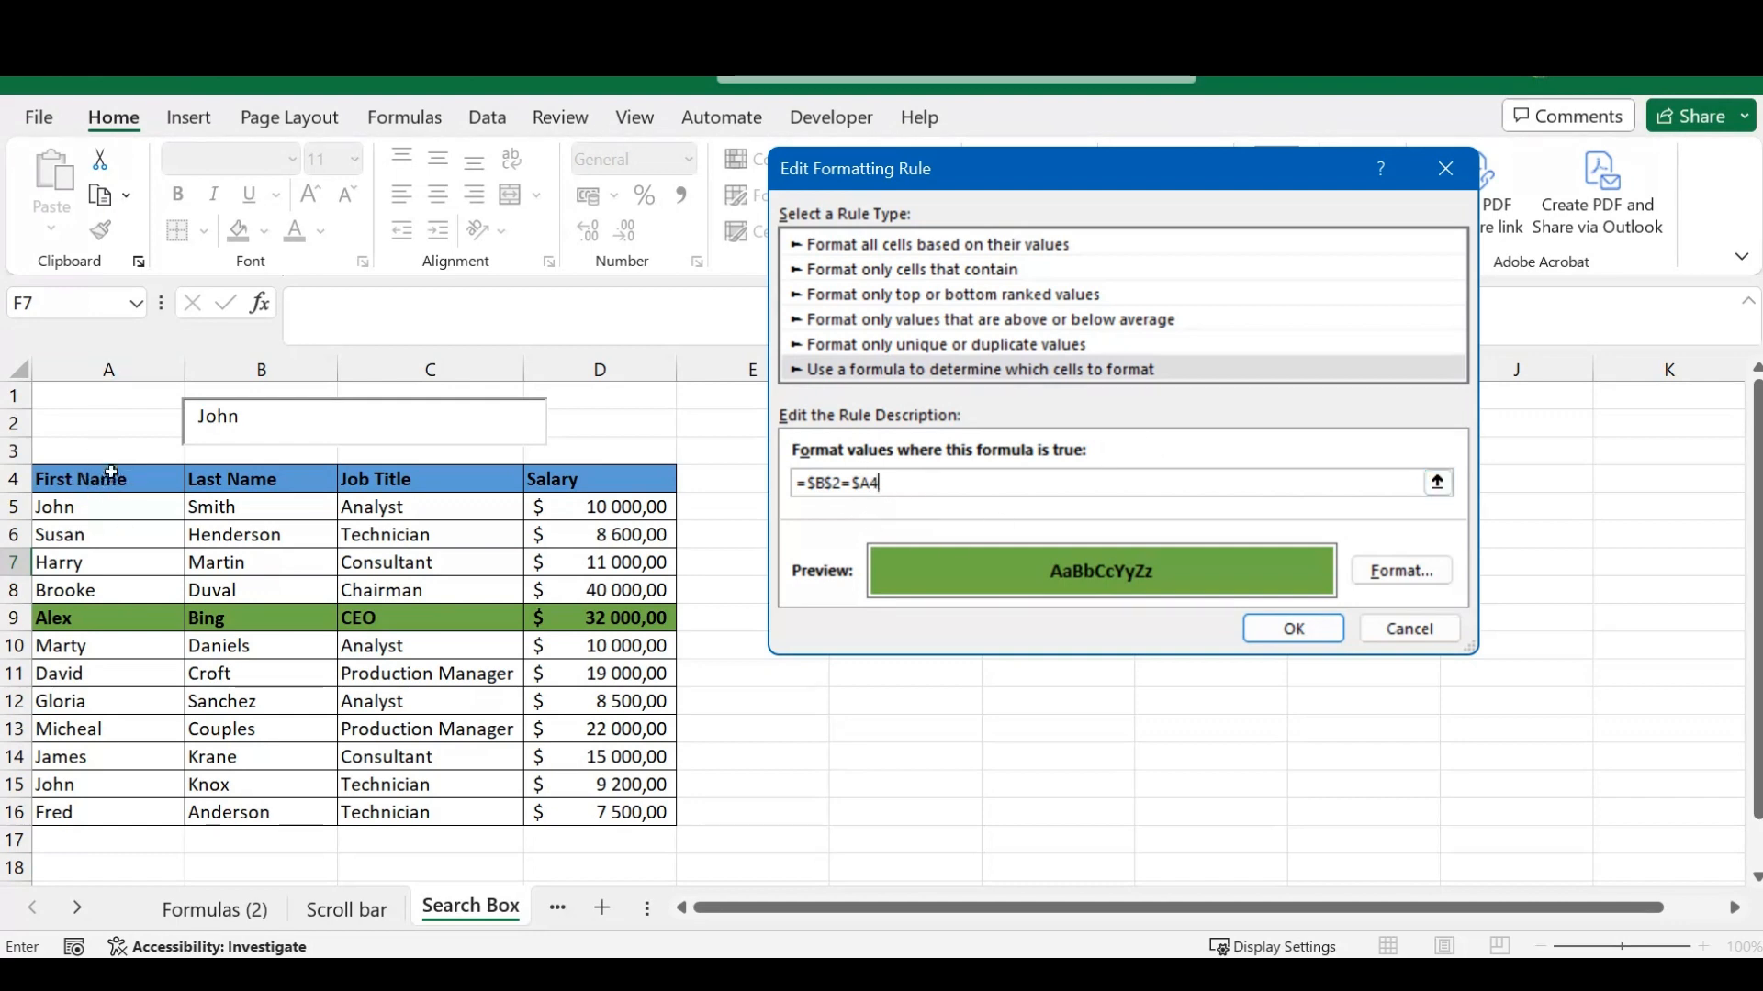
pyautogui.click(1294, 630)
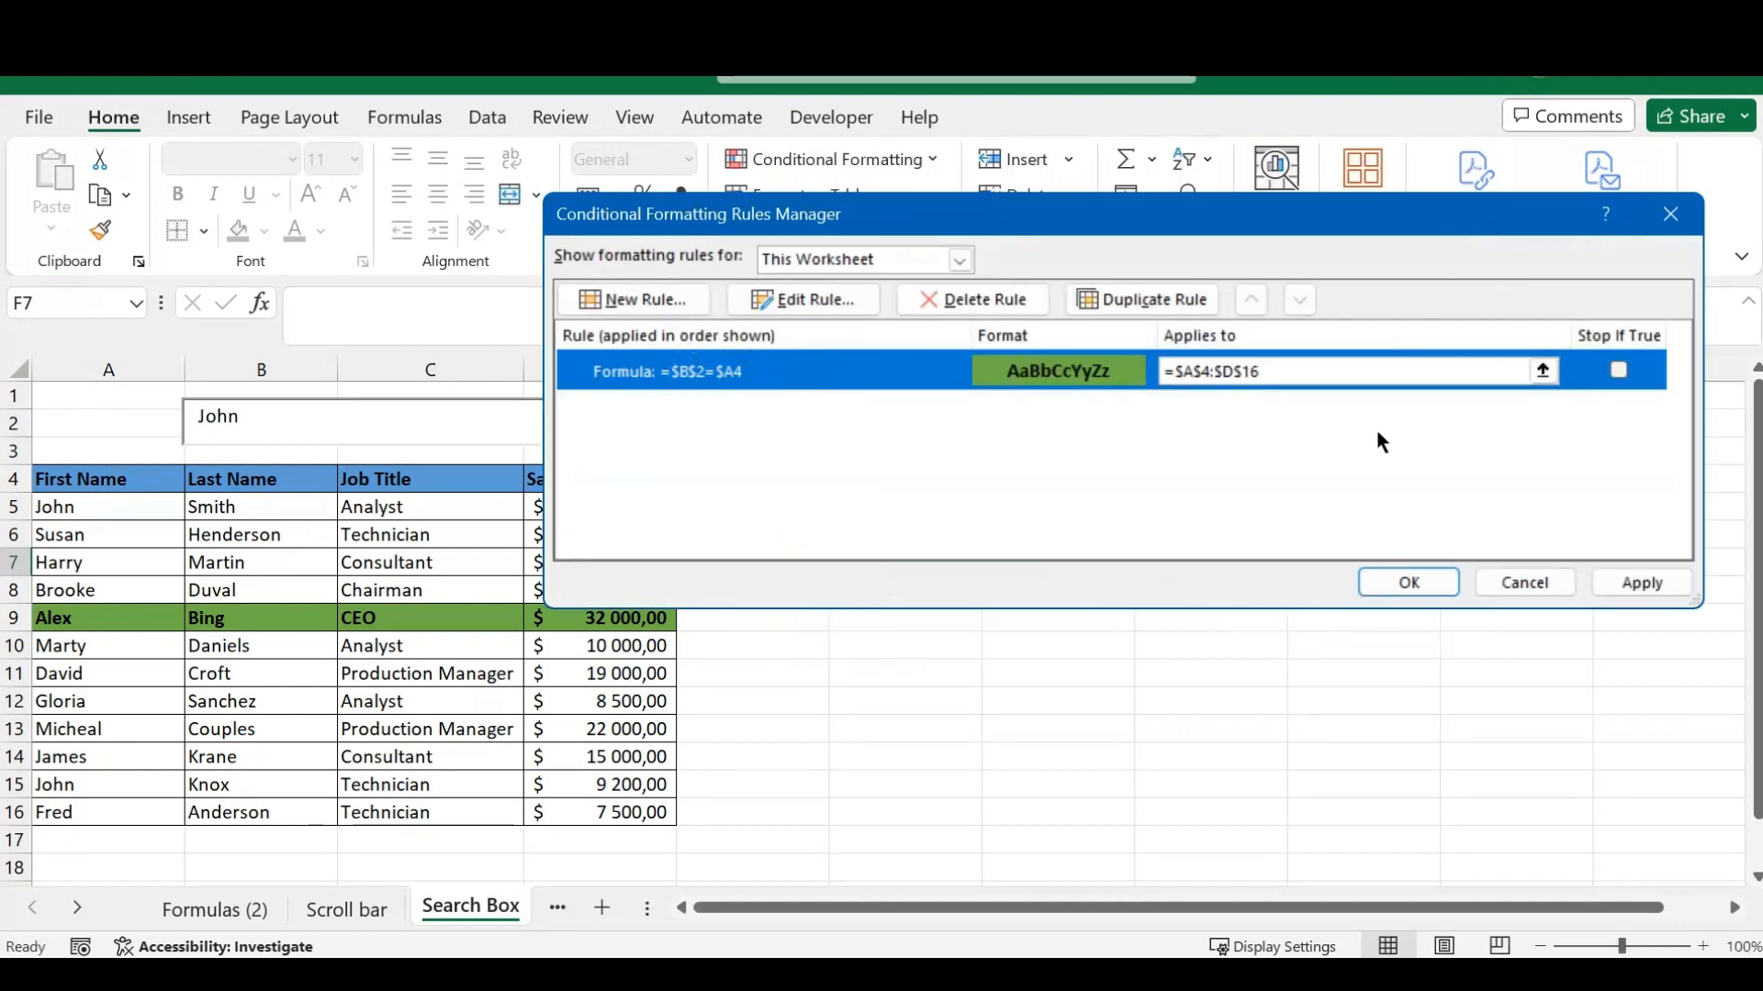
pyautogui.click(1644, 583)
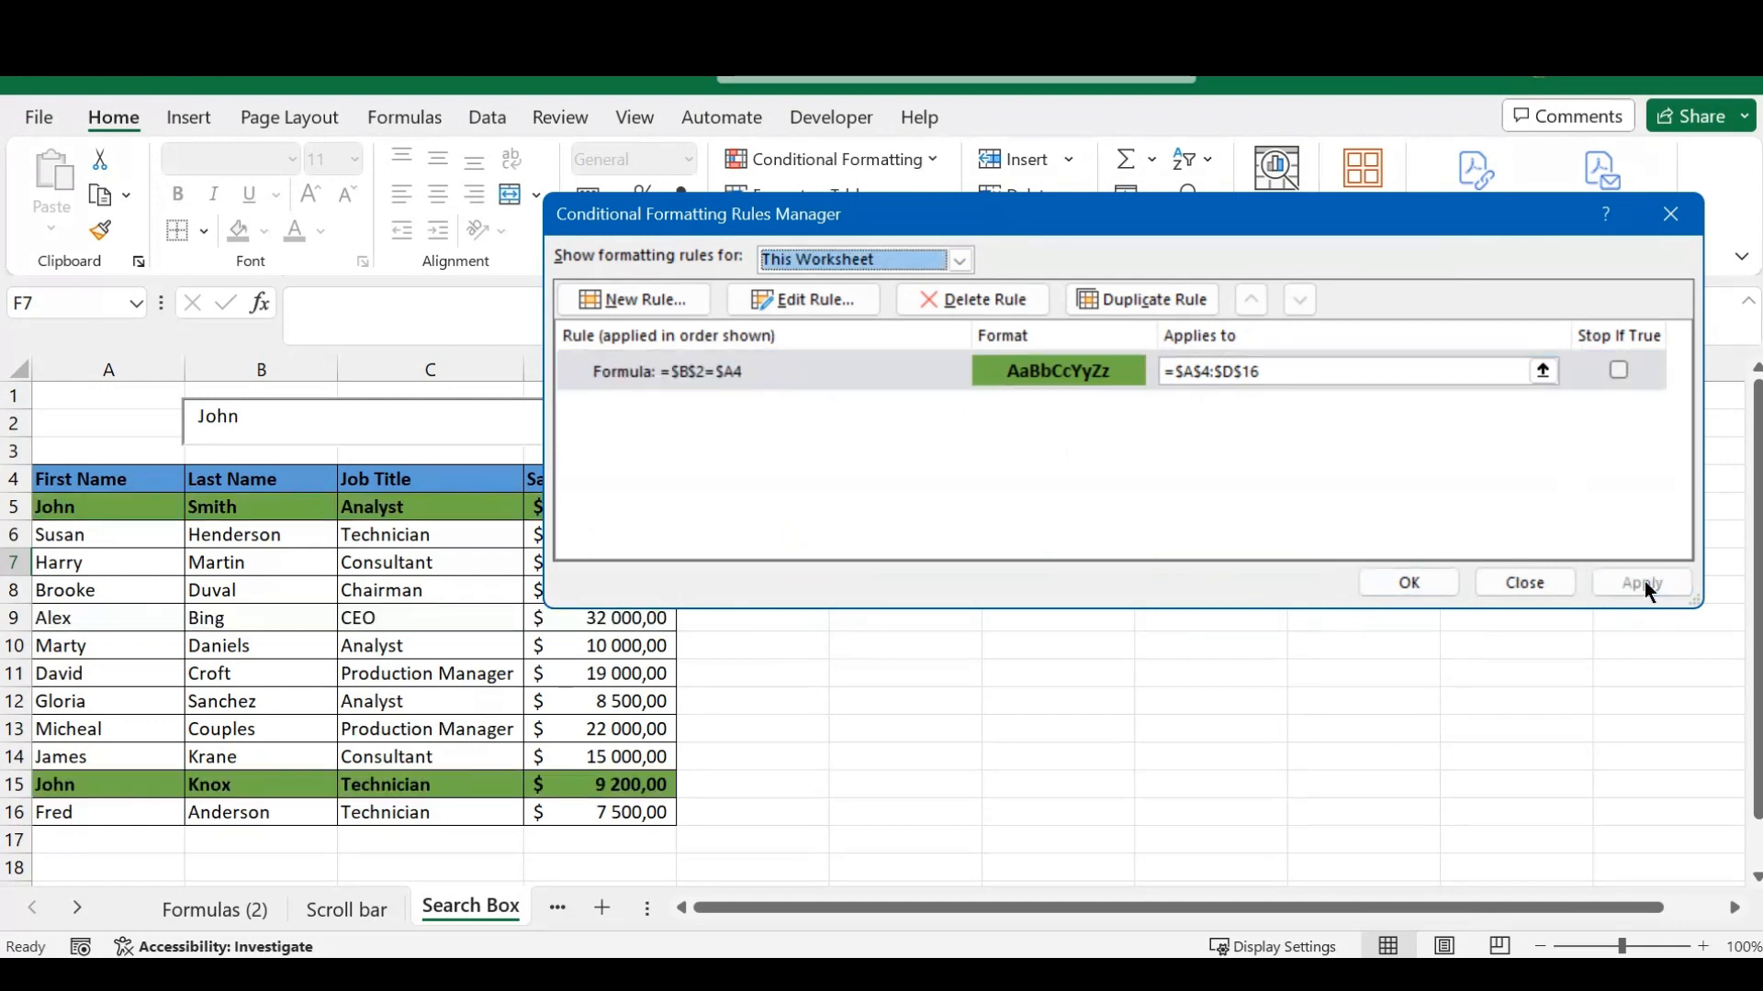
pyautogui.click(1411, 582)
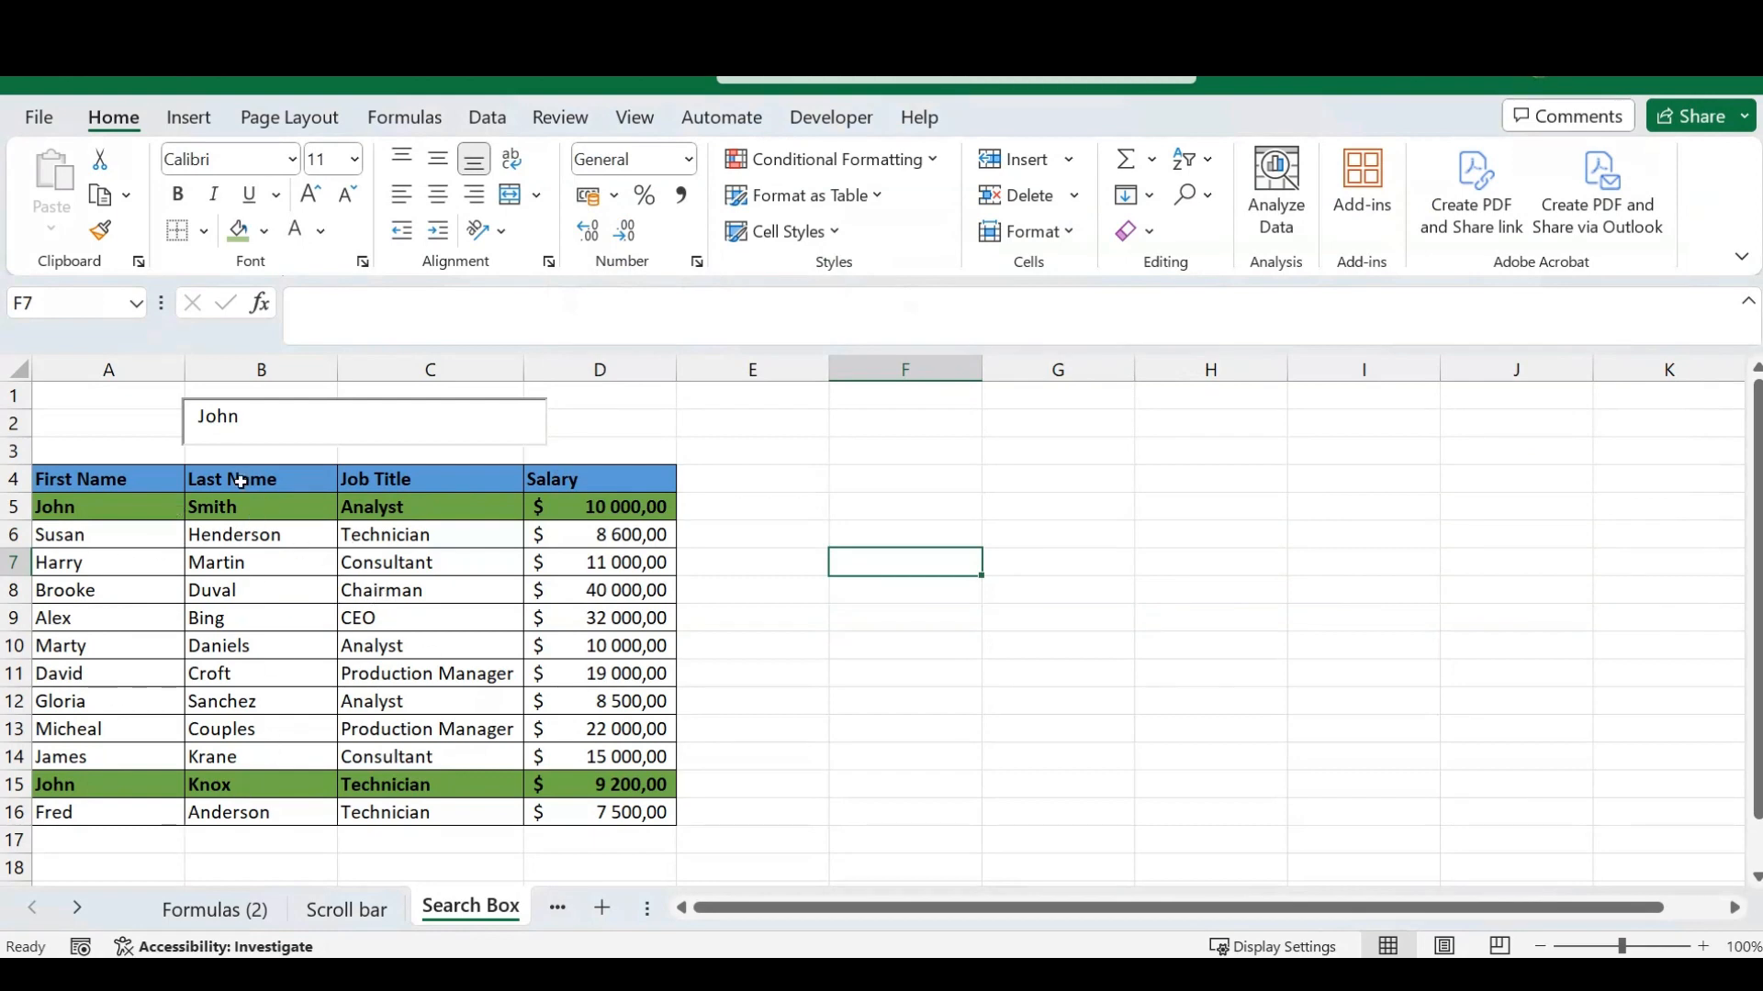
# - Clear the first name from the search box
pyautogui.click(249, 417)
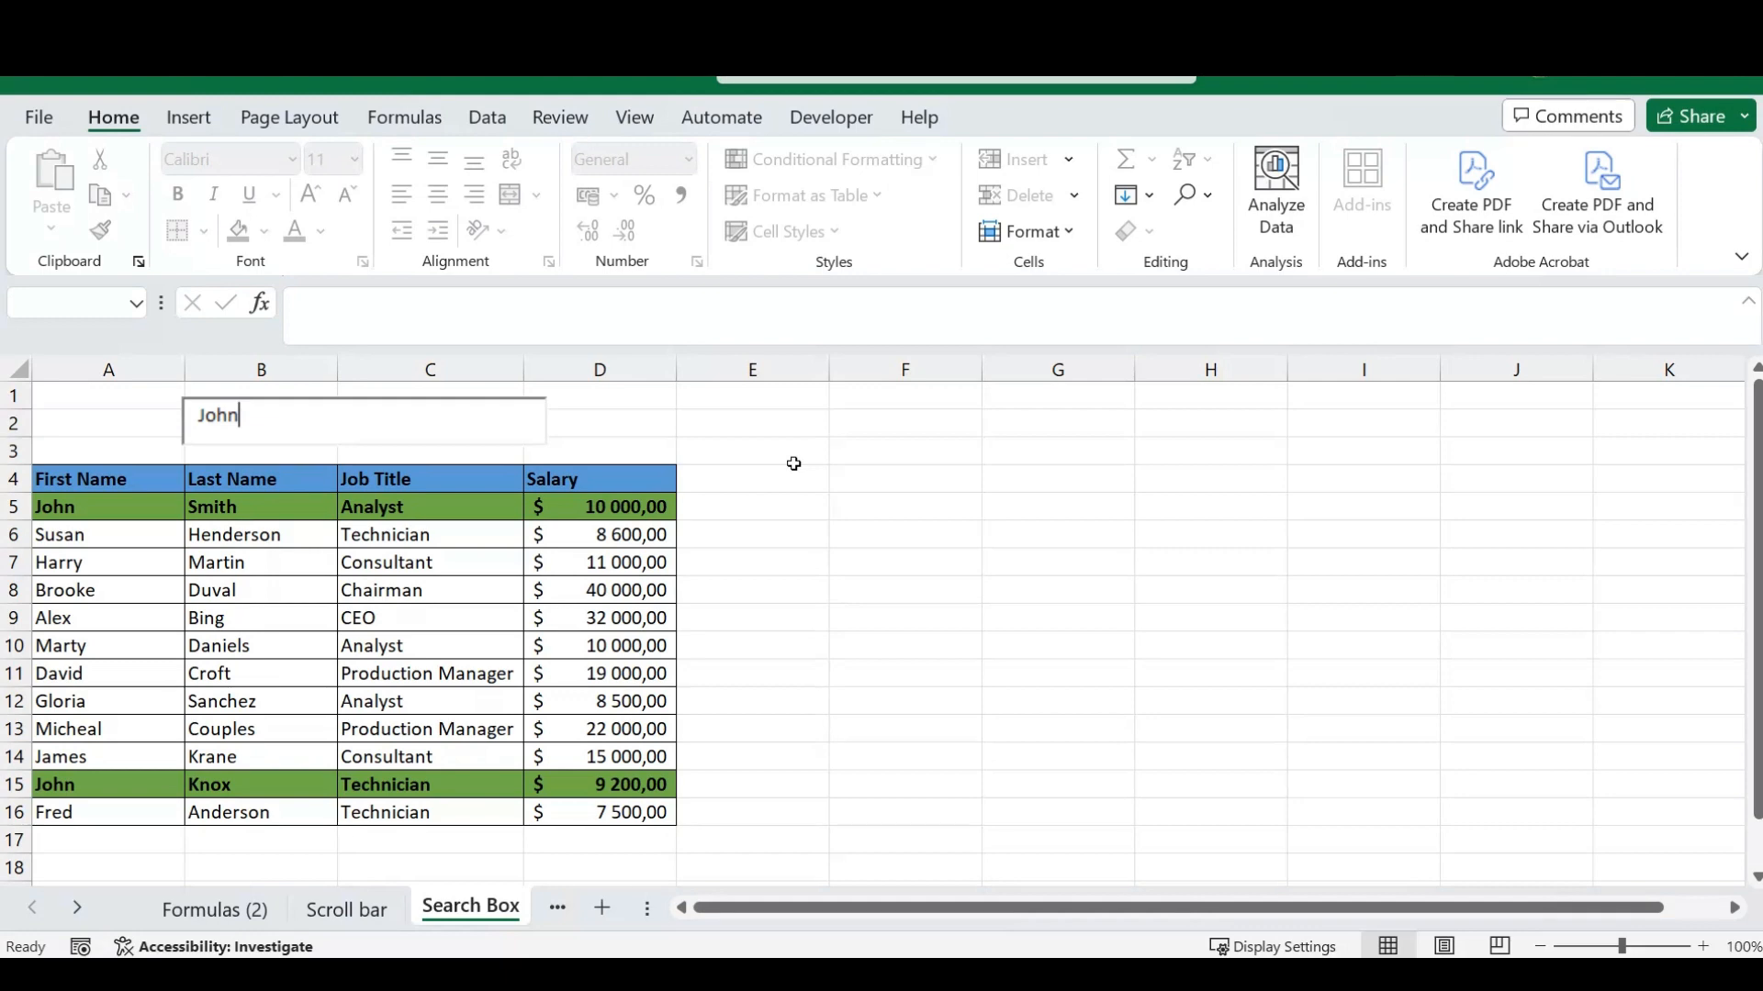
pyautogui.press('BackSpace')
pyautogui.press('BackSpace')
pyautogui.press('BackSpace')
pyautogui.press('BackSpace')
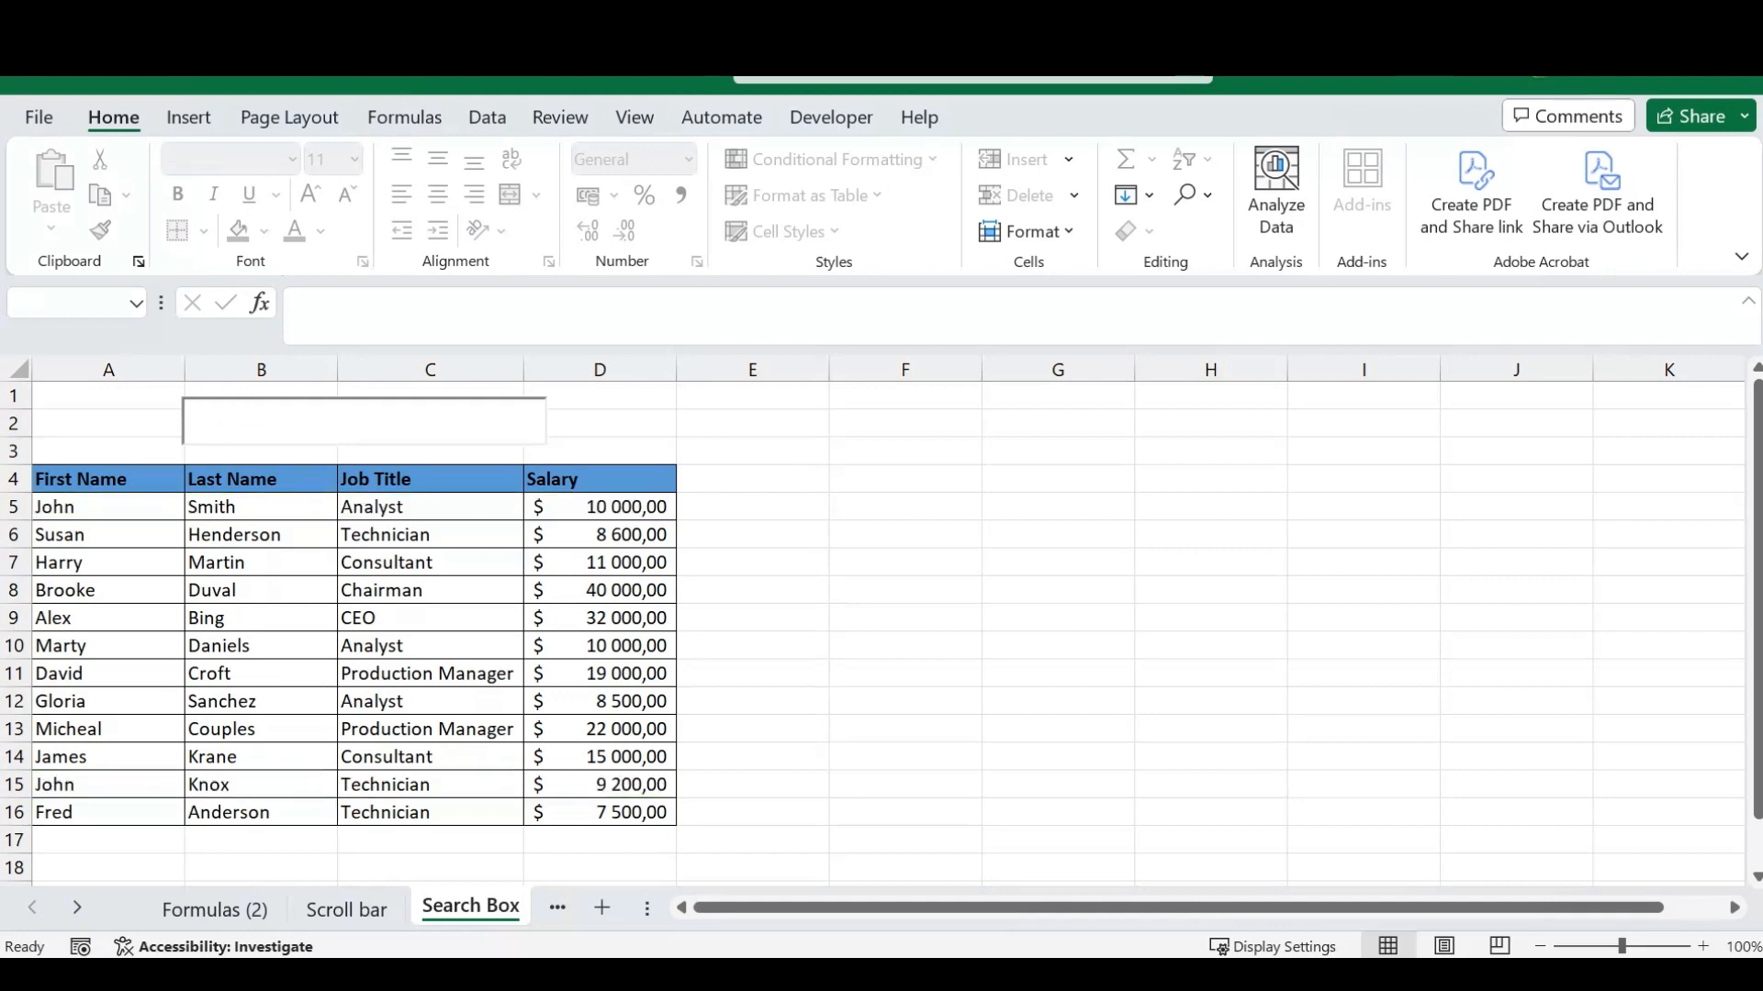
# - Test the search box with the first name from row 6, then with the last name from row 5
pyautogui.write('susan')
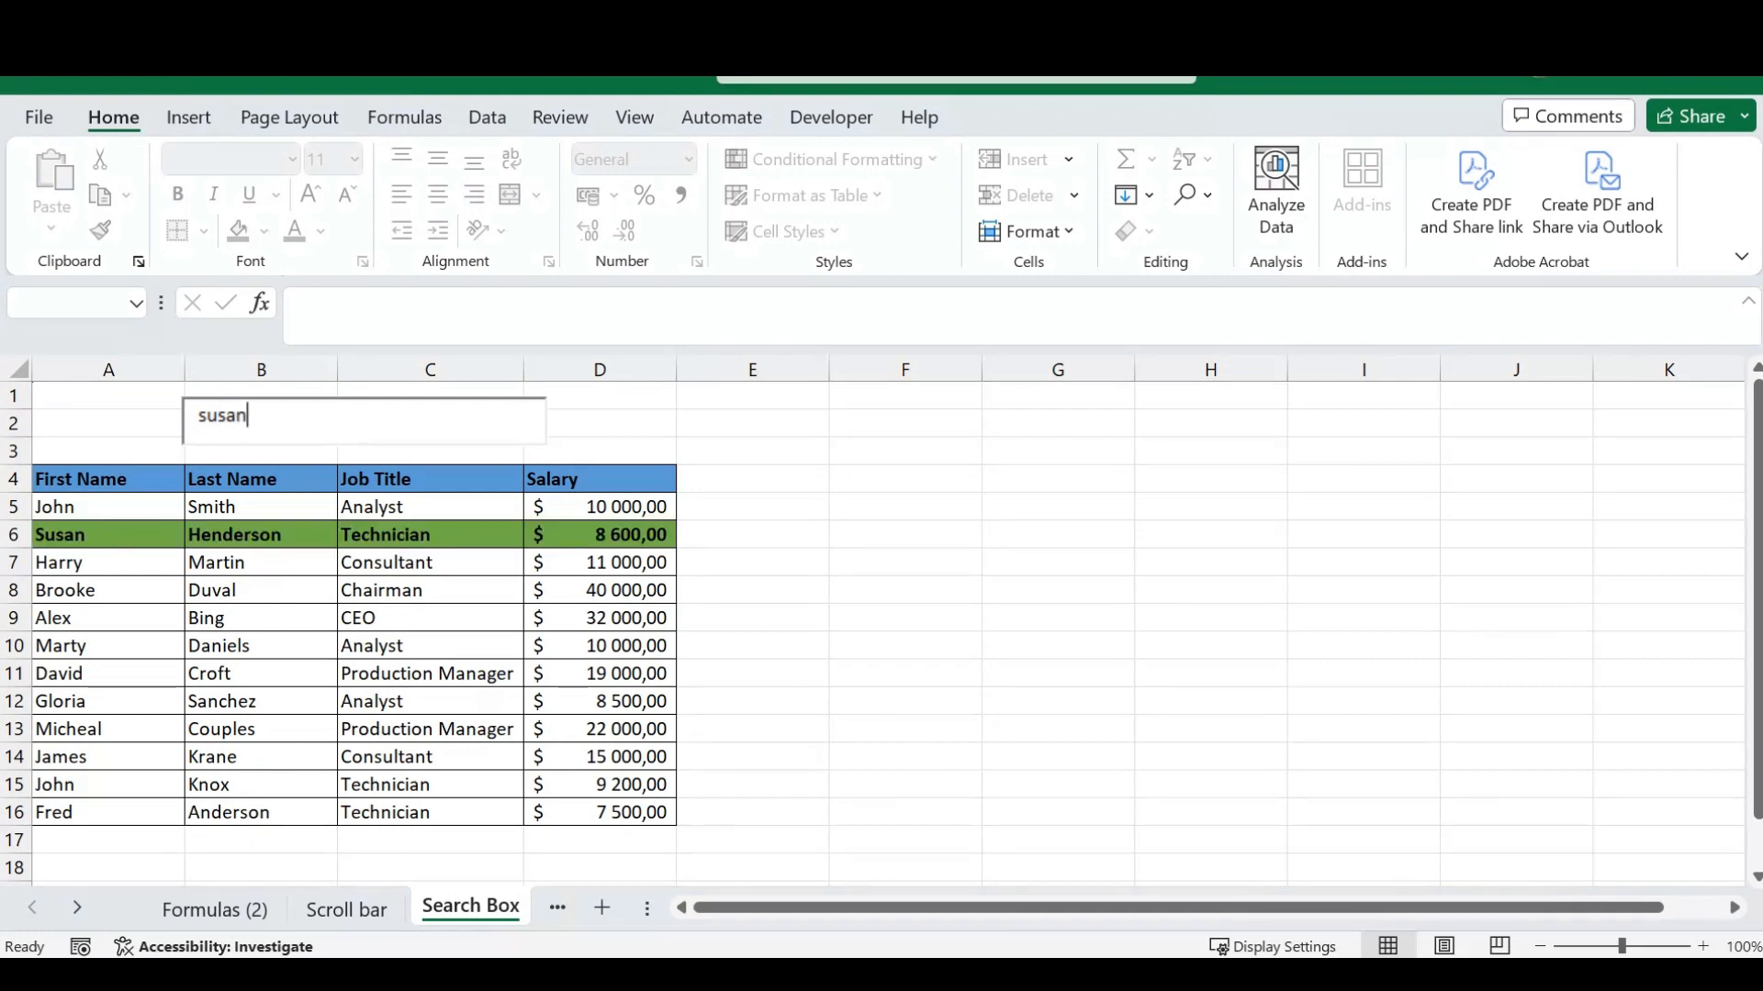
pyautogui.press('BackSpace')
pyautogui.press('BackSpace')
pyautogui.press('BackSpace')
pyautogui.press('BackSpace')
pyautogui.press('BackSpace')
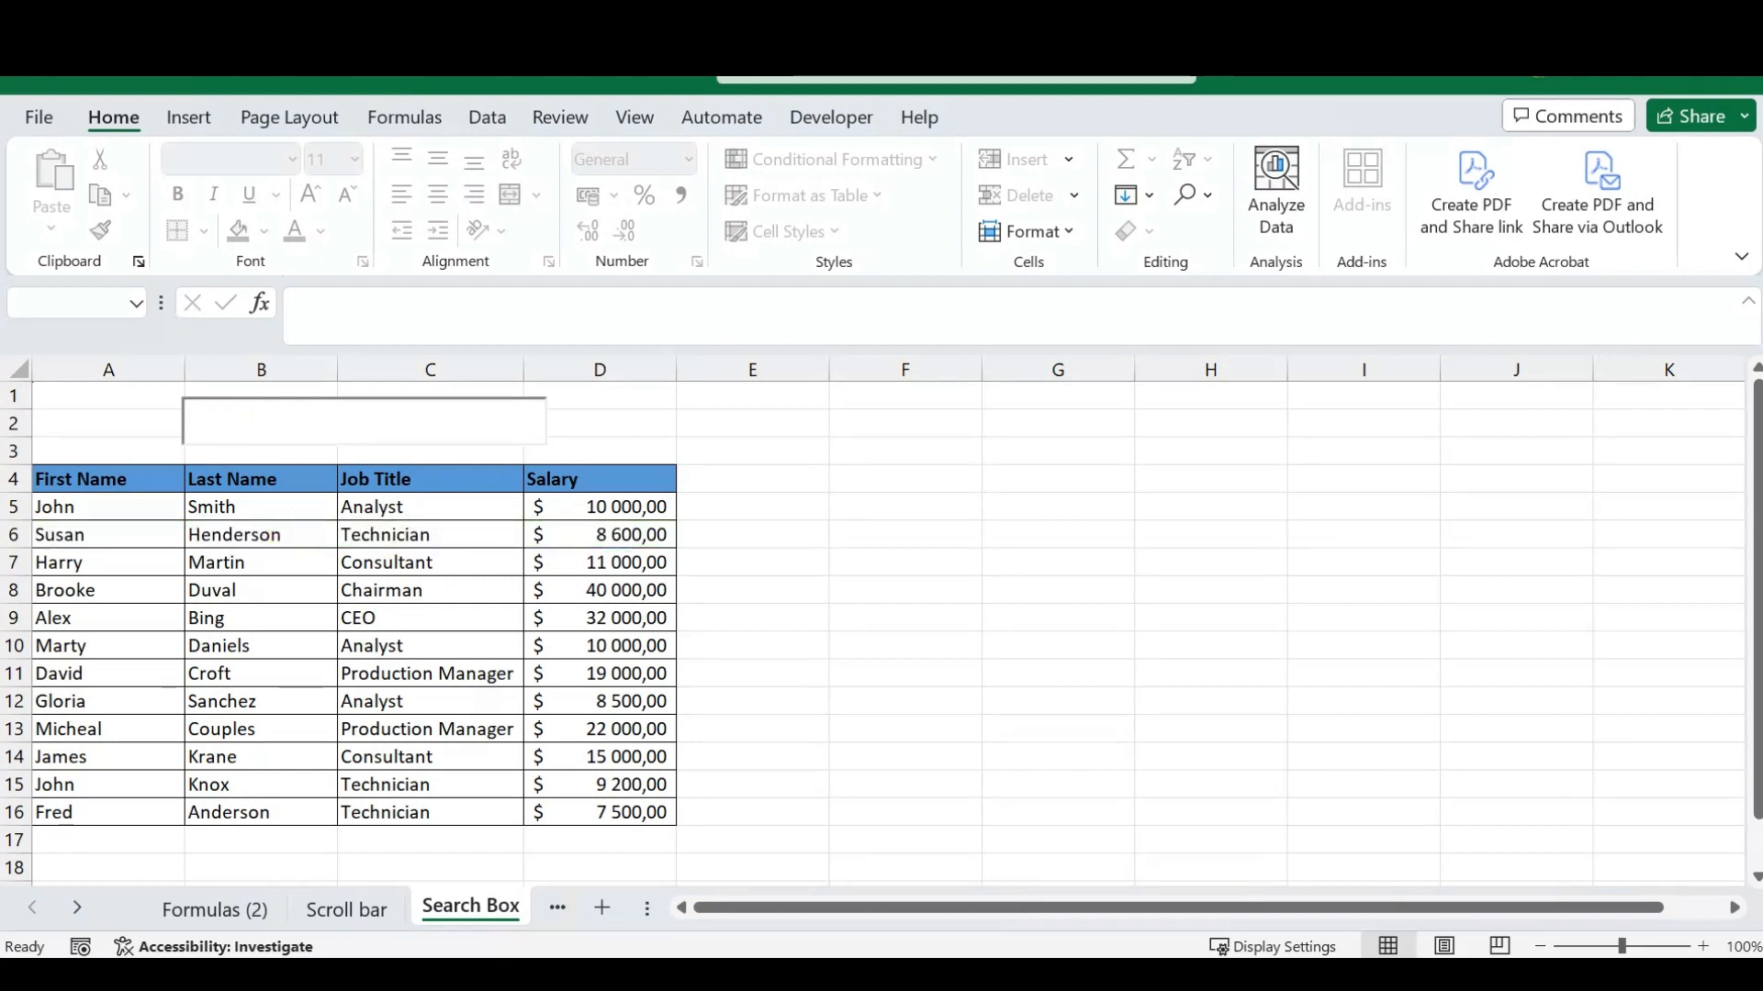
pyautogui.write('smith')
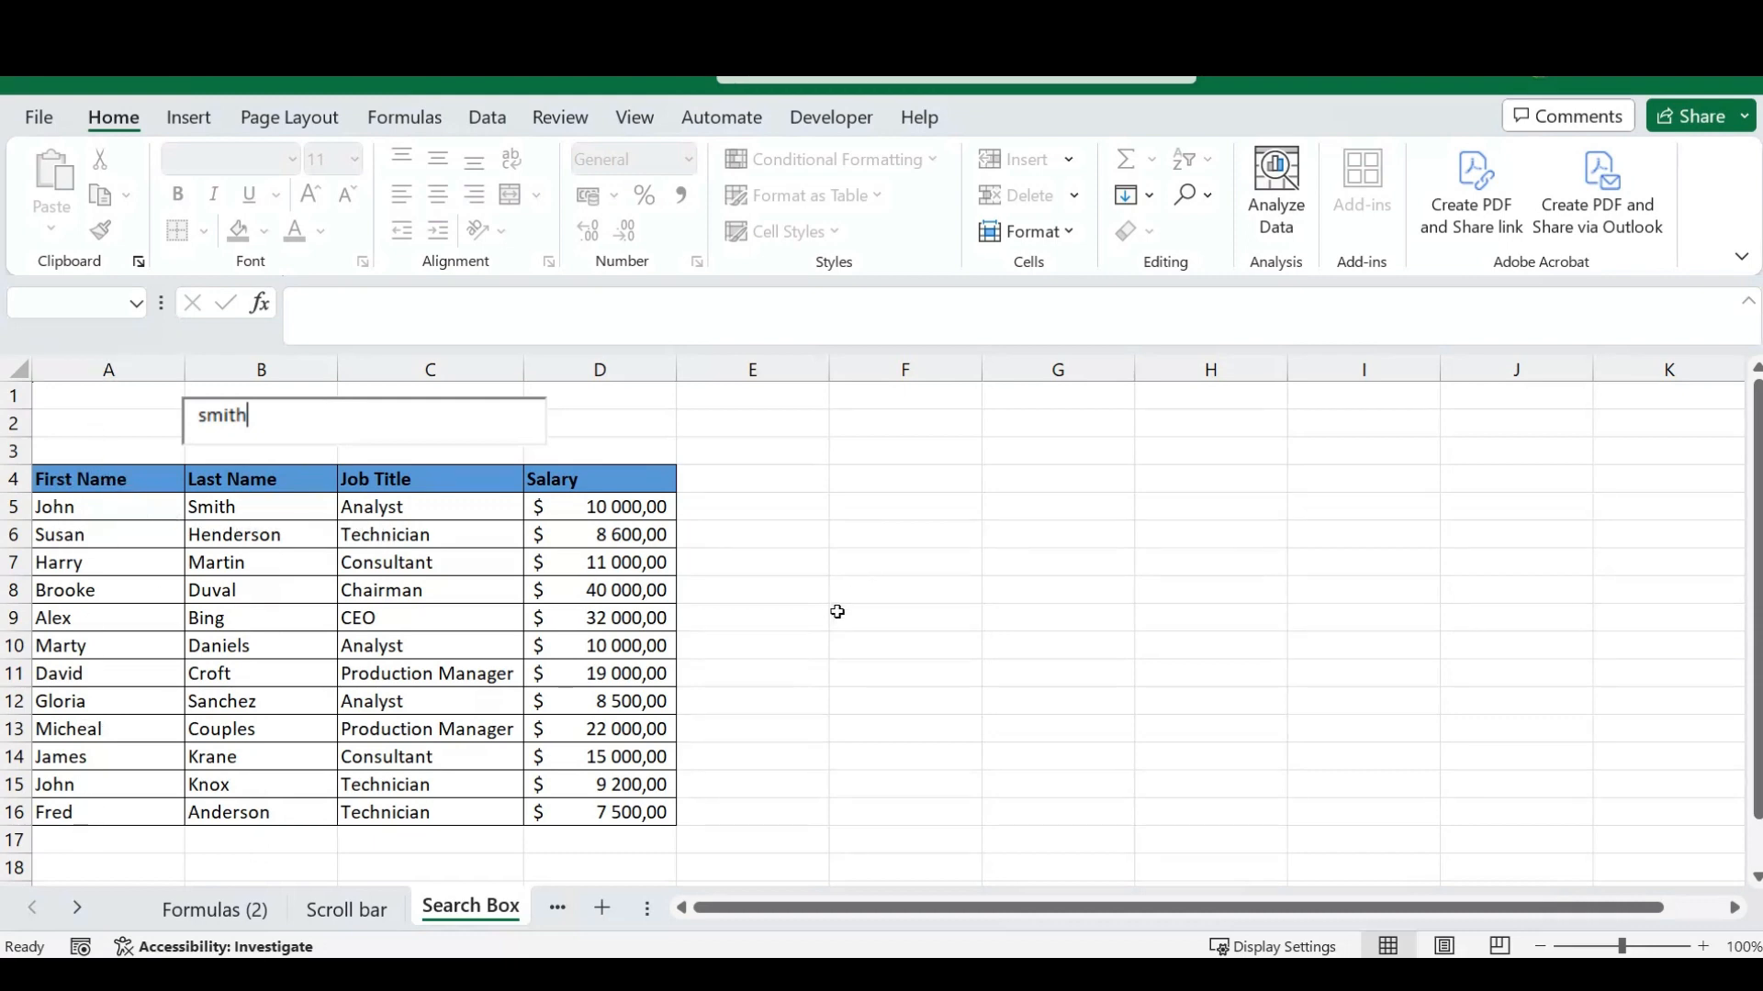
pyautogui.click(790, 562)
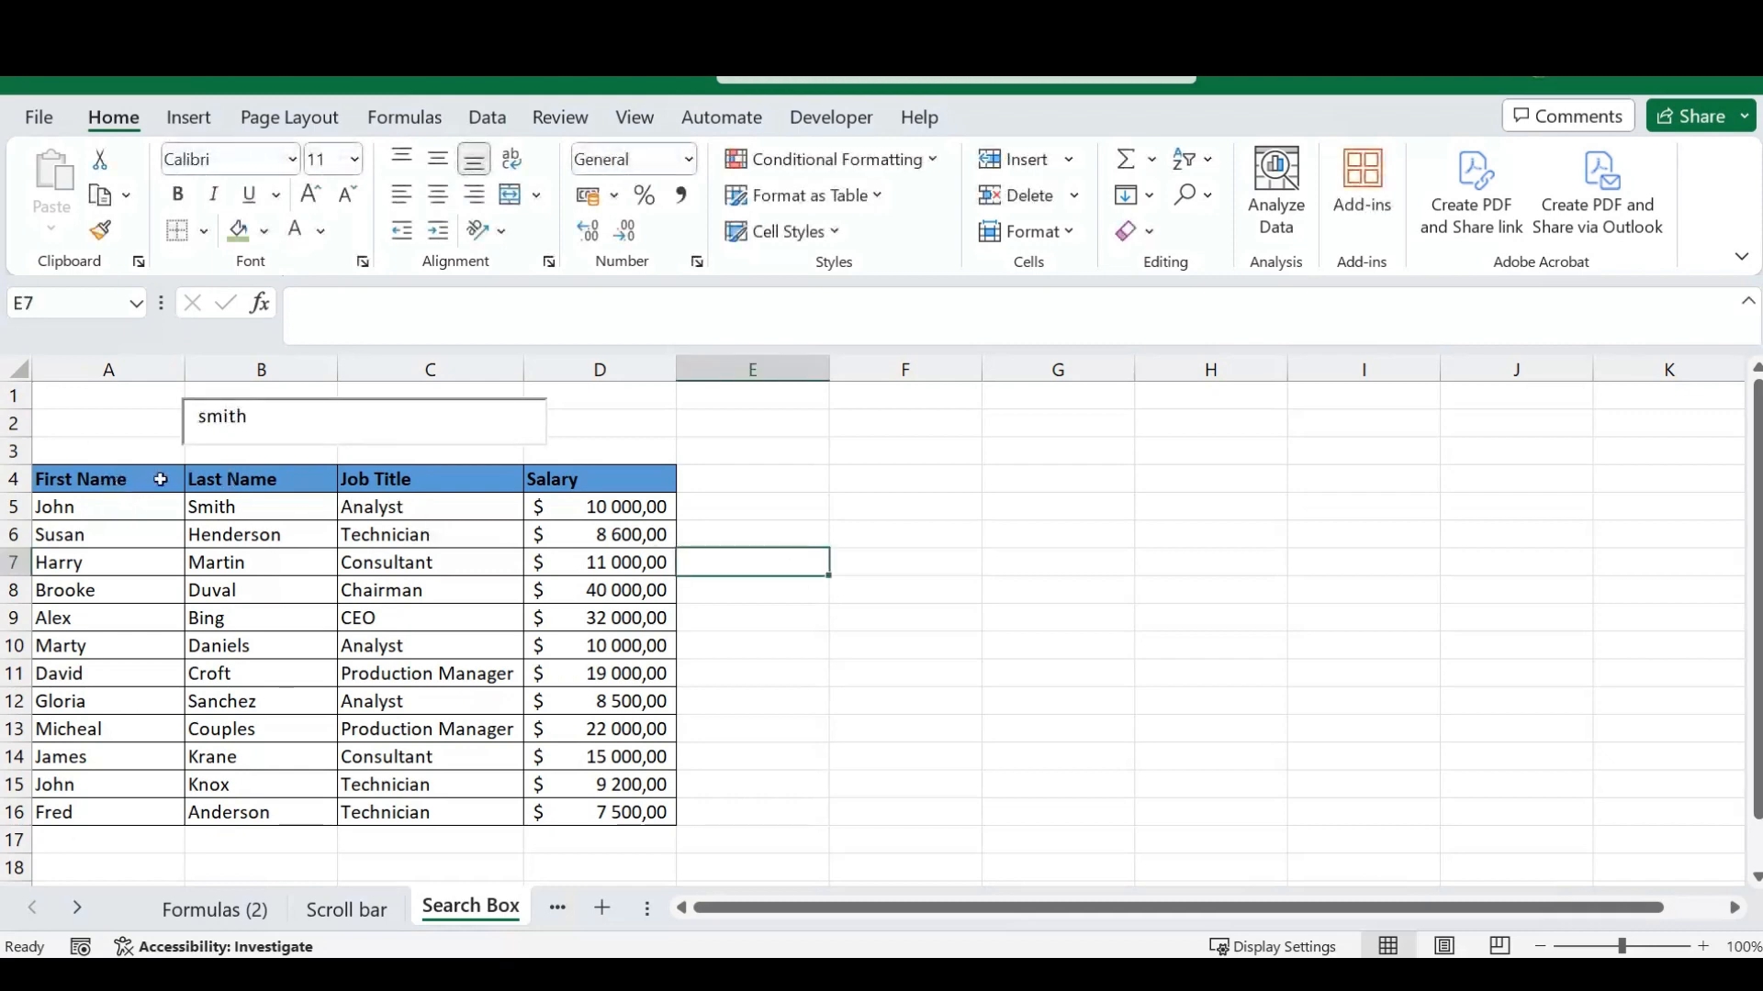
# - List the conditional formatting rules for this worksheet and duplicate the =$B$2=$A4 rule twice
pyautogui.click(938, 167)
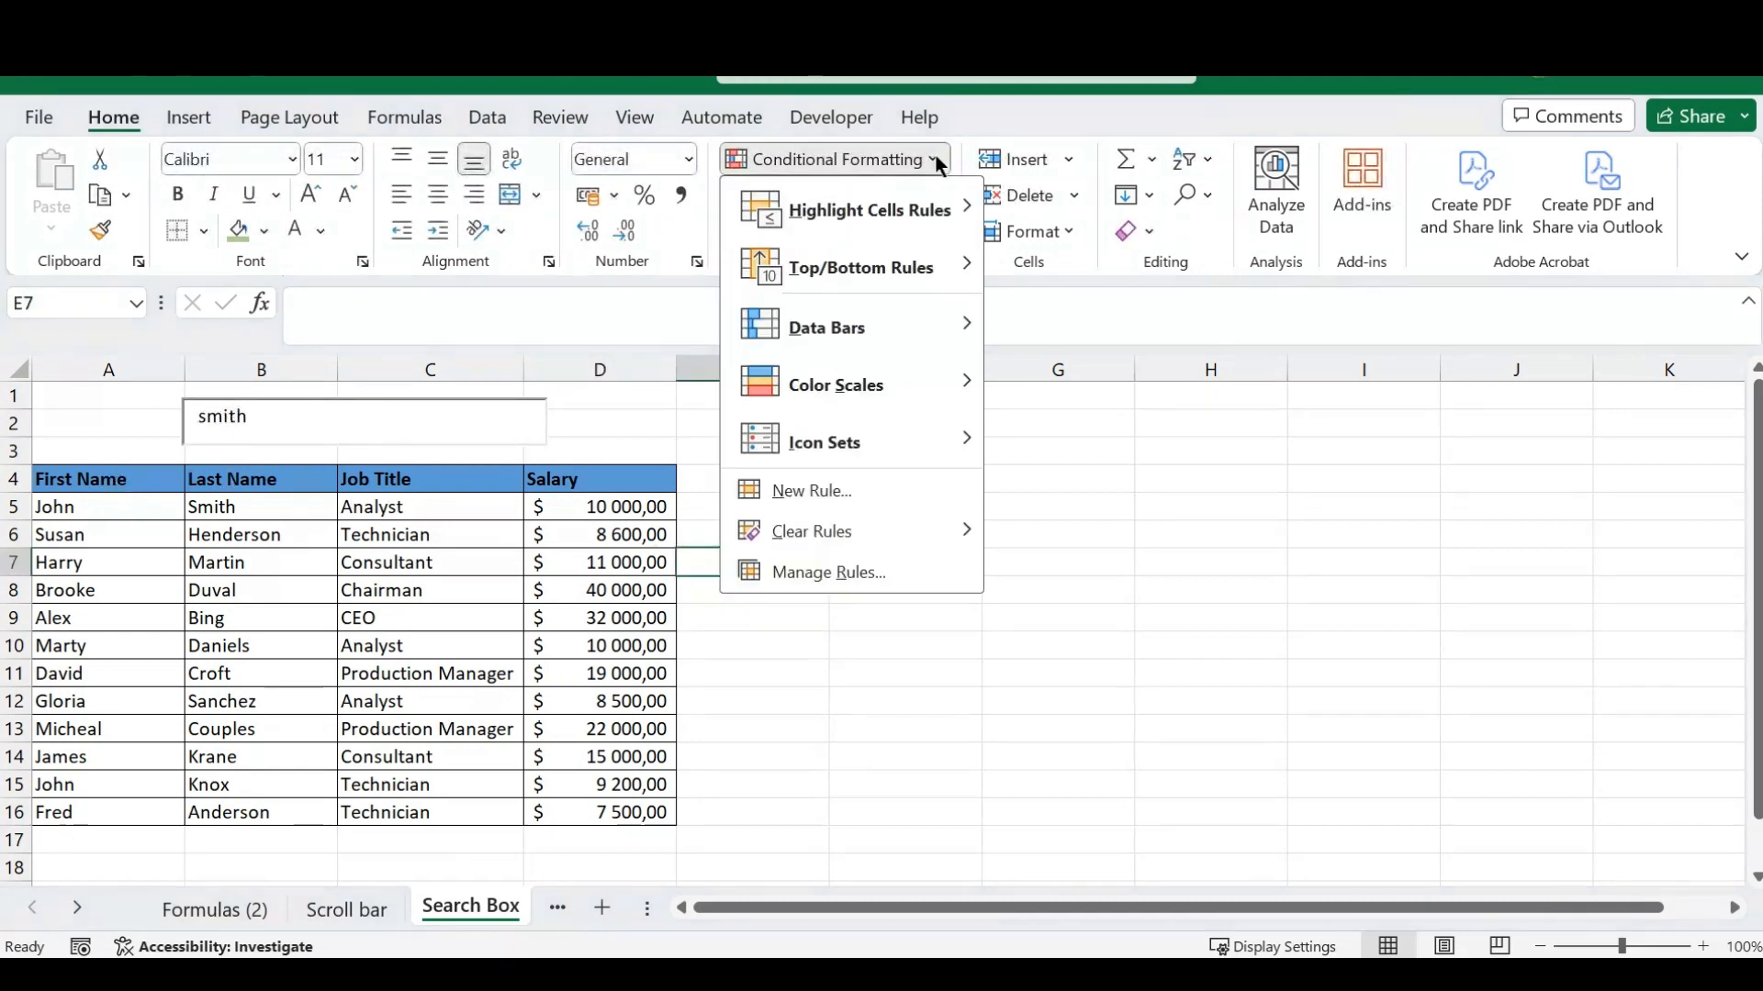
pyautogui.click(820, 571)
pyautogui.click(959, 260)
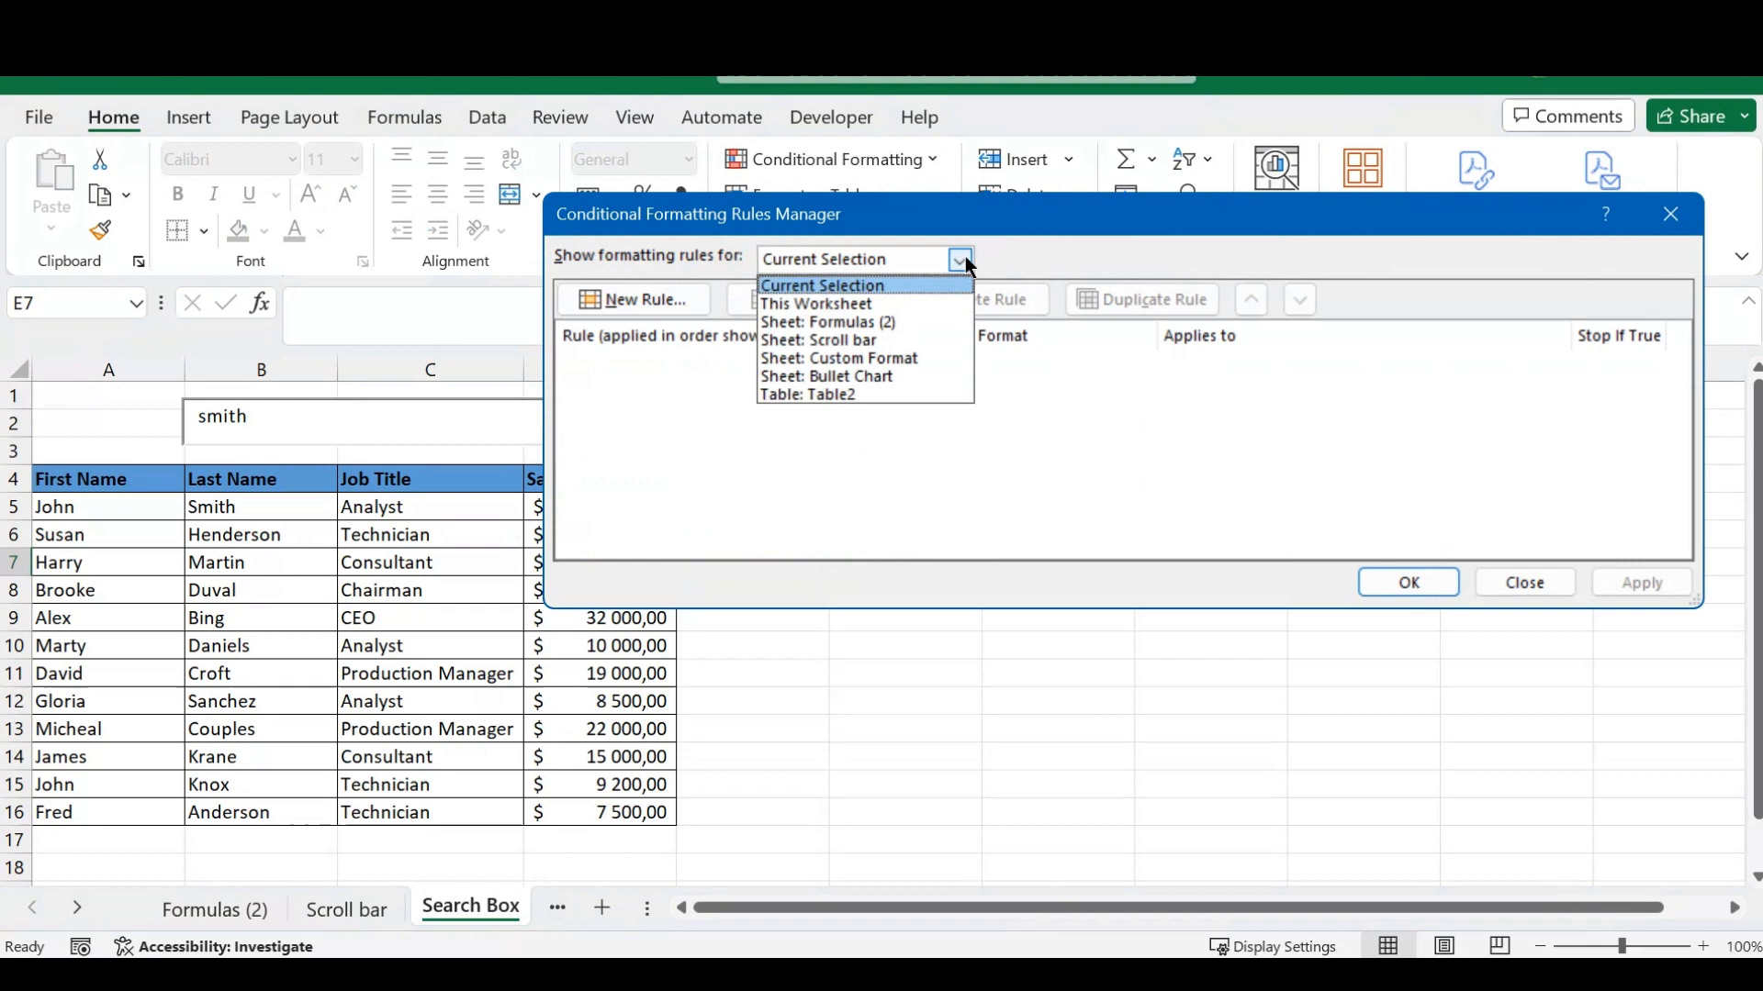
pyautogui.click(830, 303)
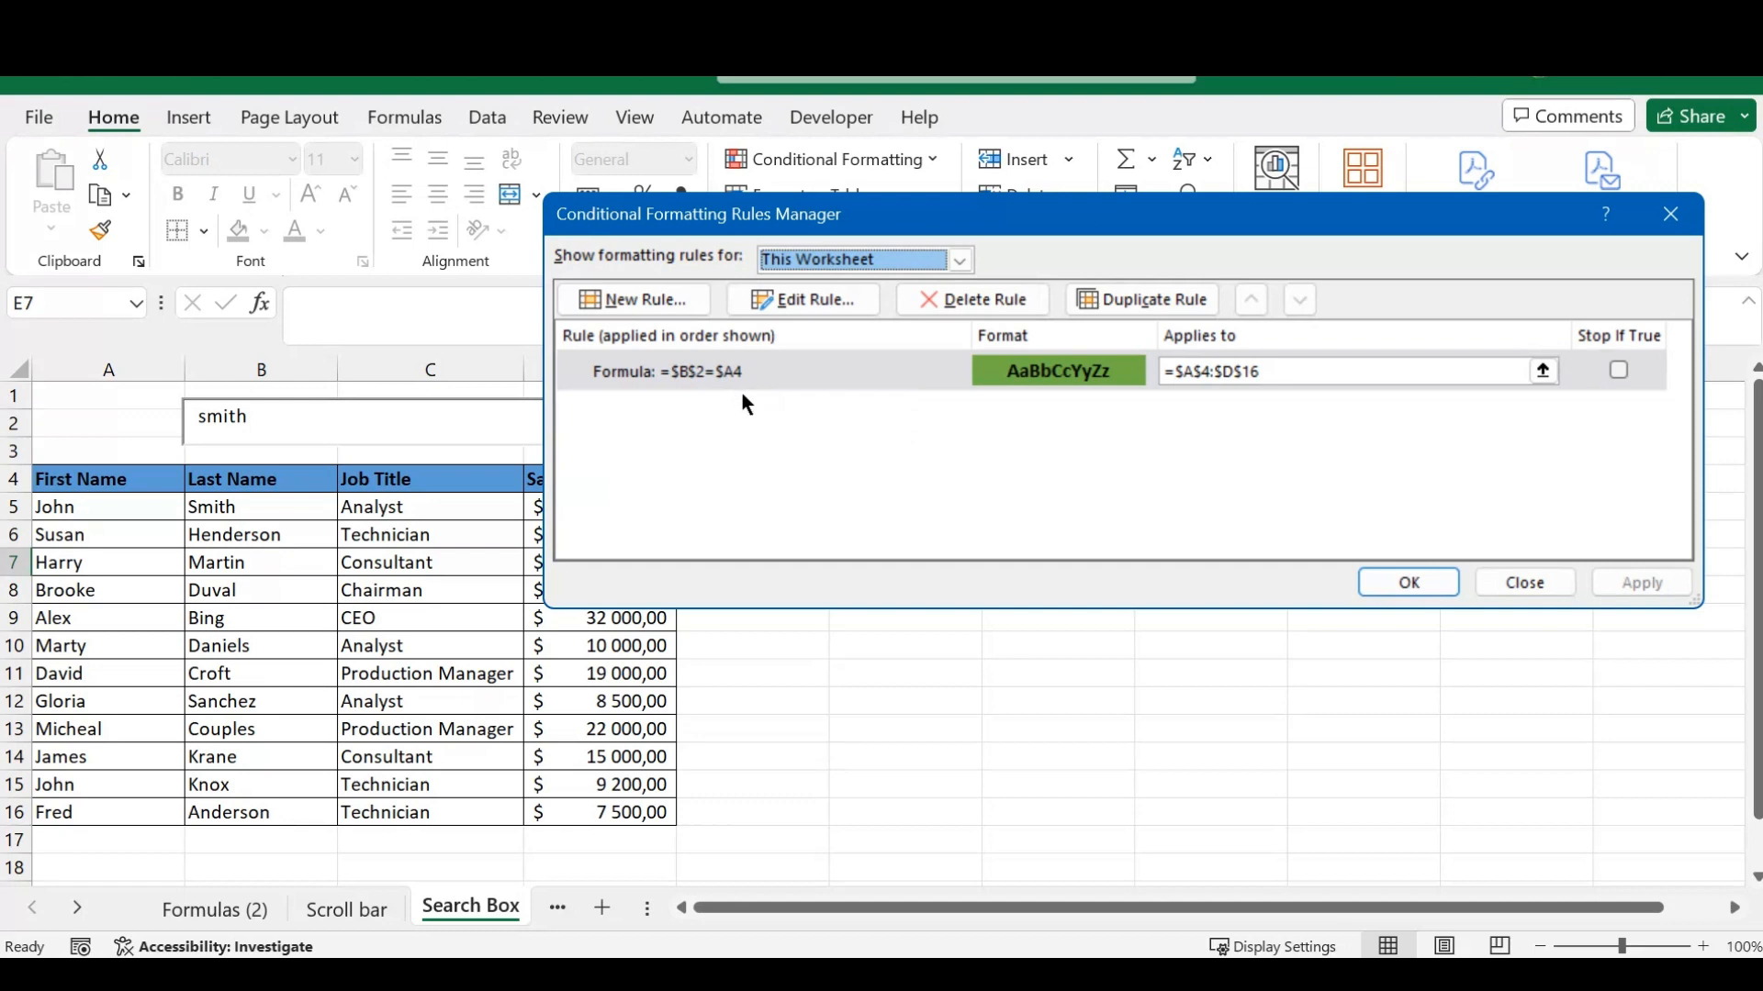
pyautogui.click(771, 379)
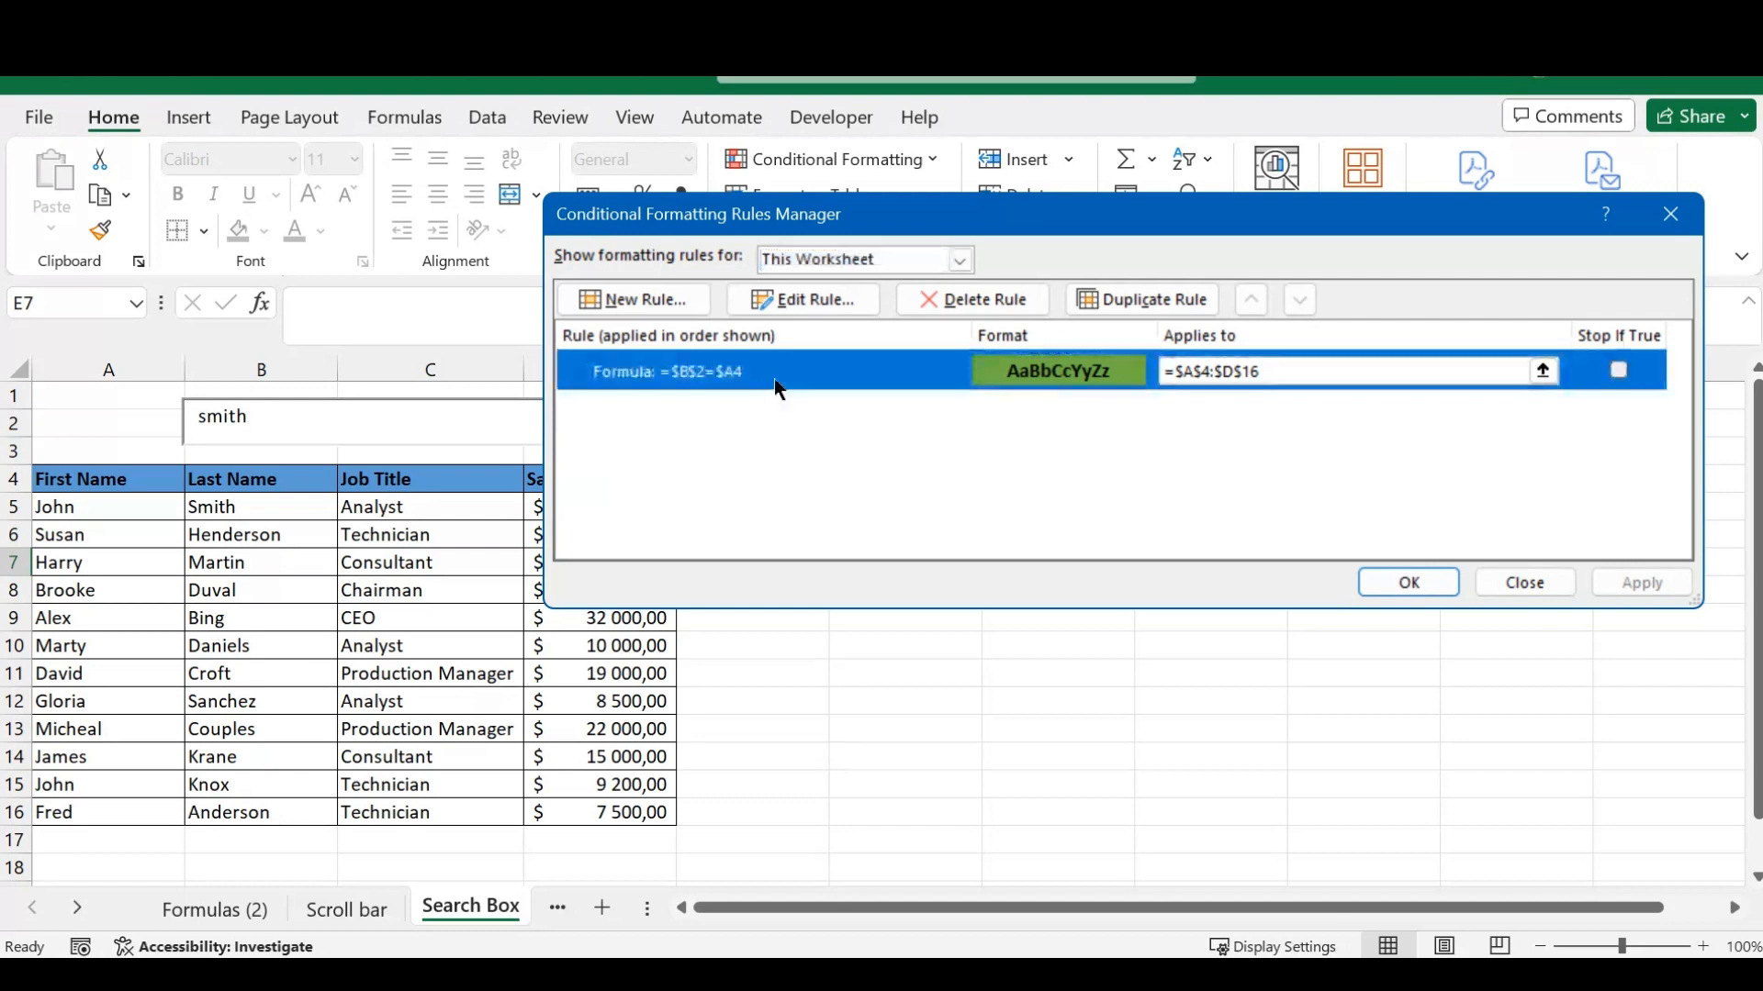
pyautogui.click(1152, 303)
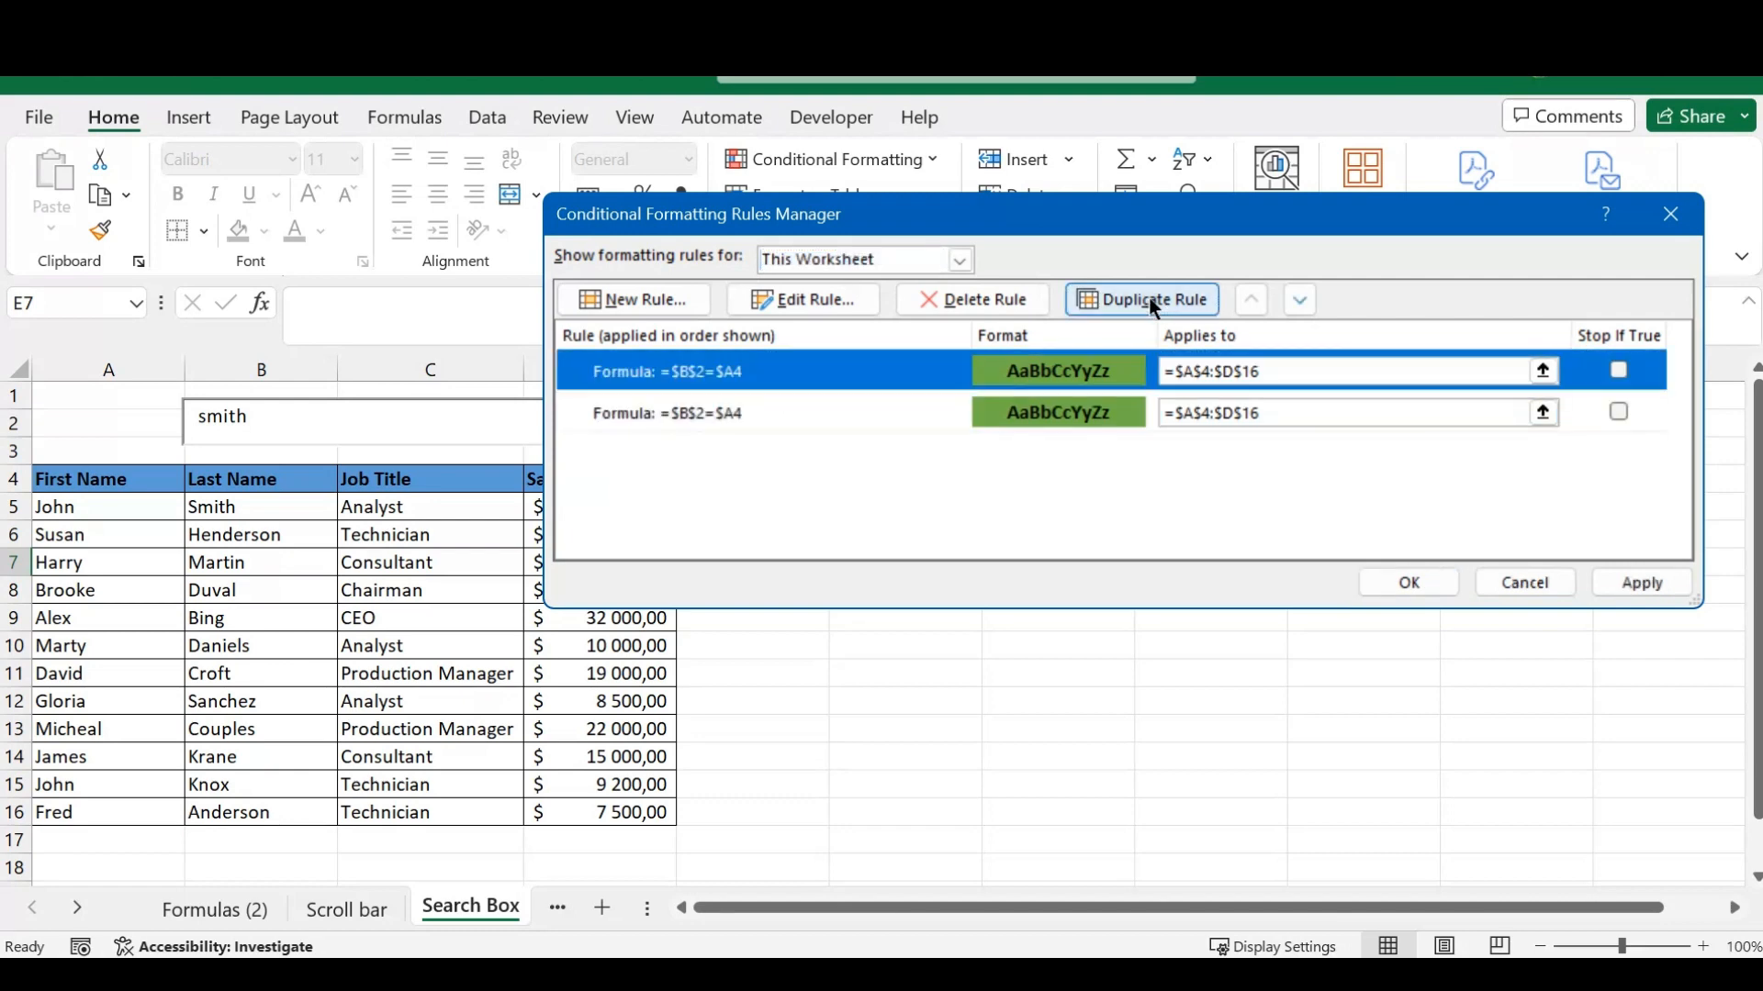
pyautogui.click(1152, 301)
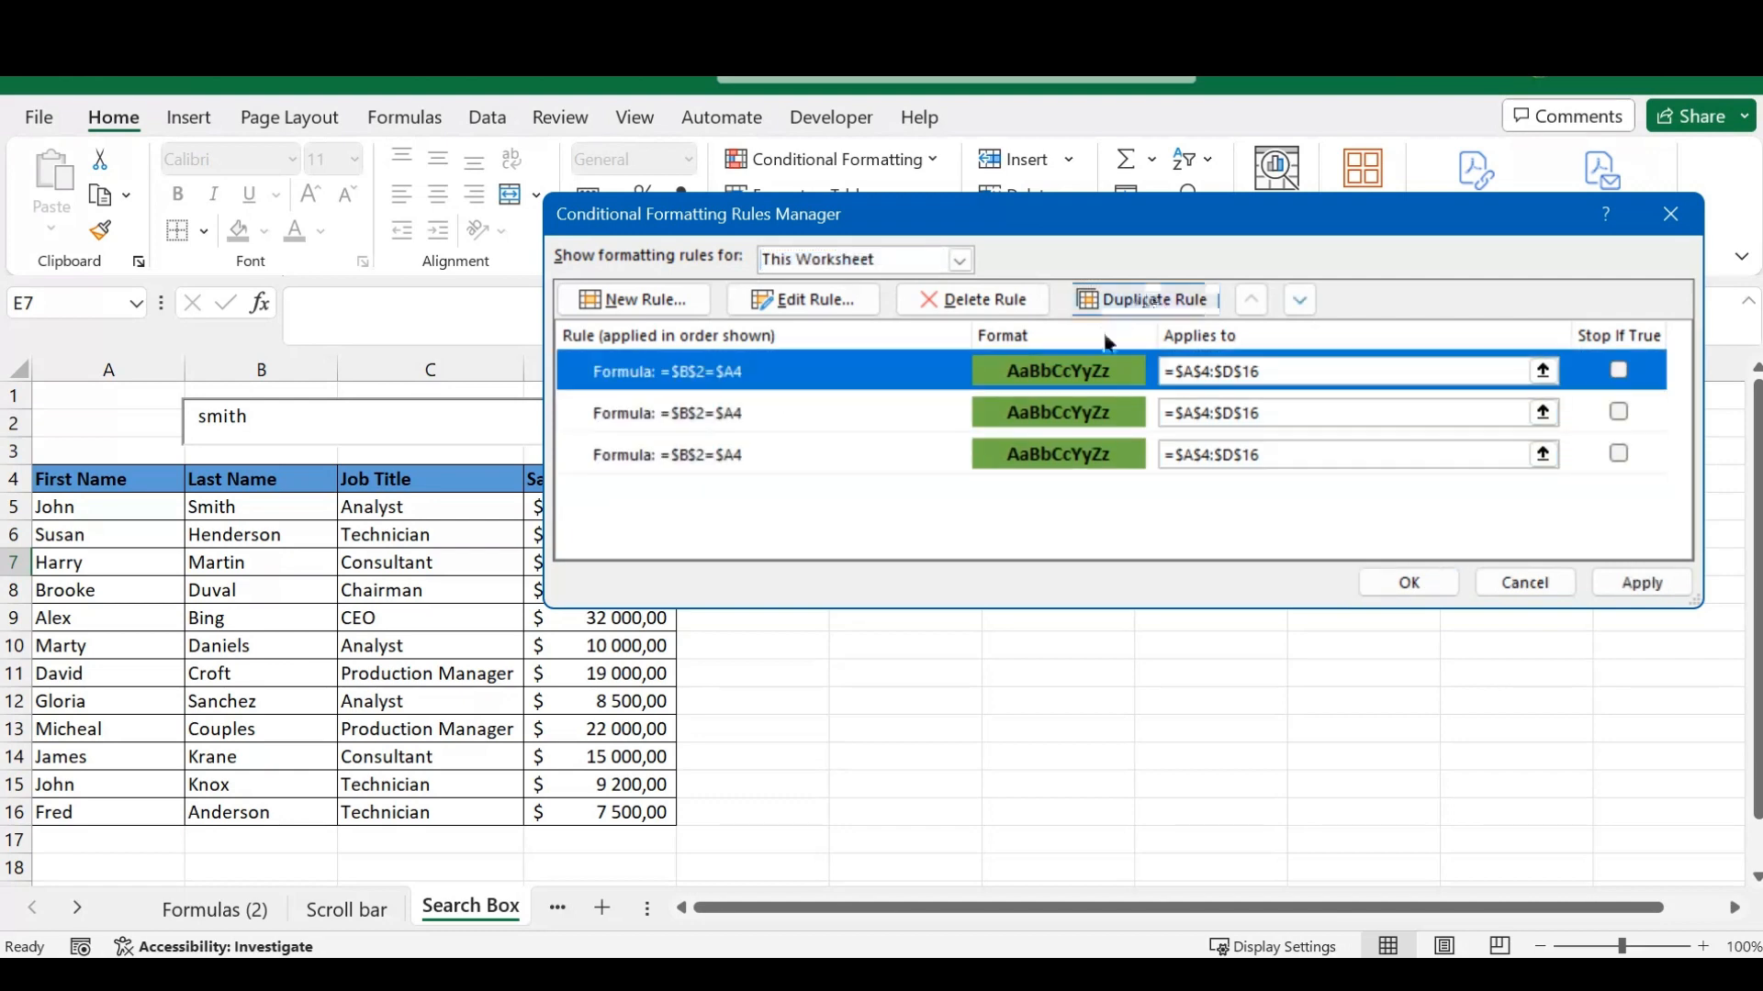
# - Change the second rule's formula to =$B$2=$B4 so that it checks the Last Name column
pyautogui.click(777, 413)
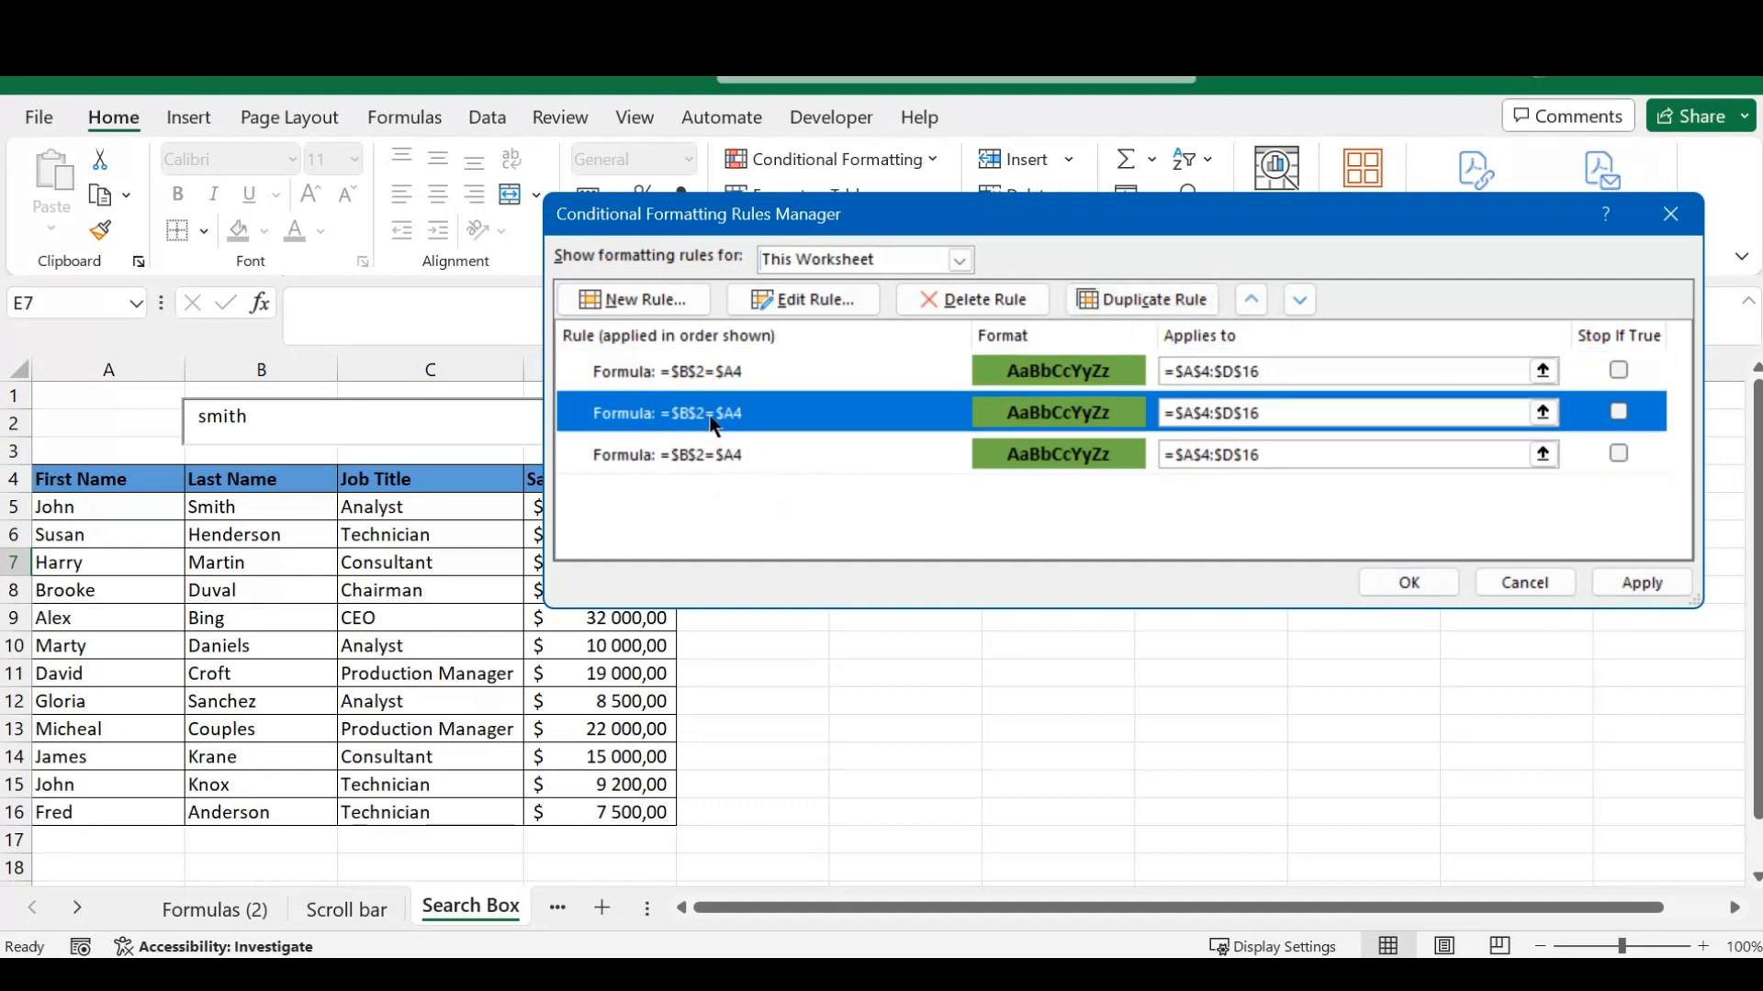
pyautogui.click(812, 301)
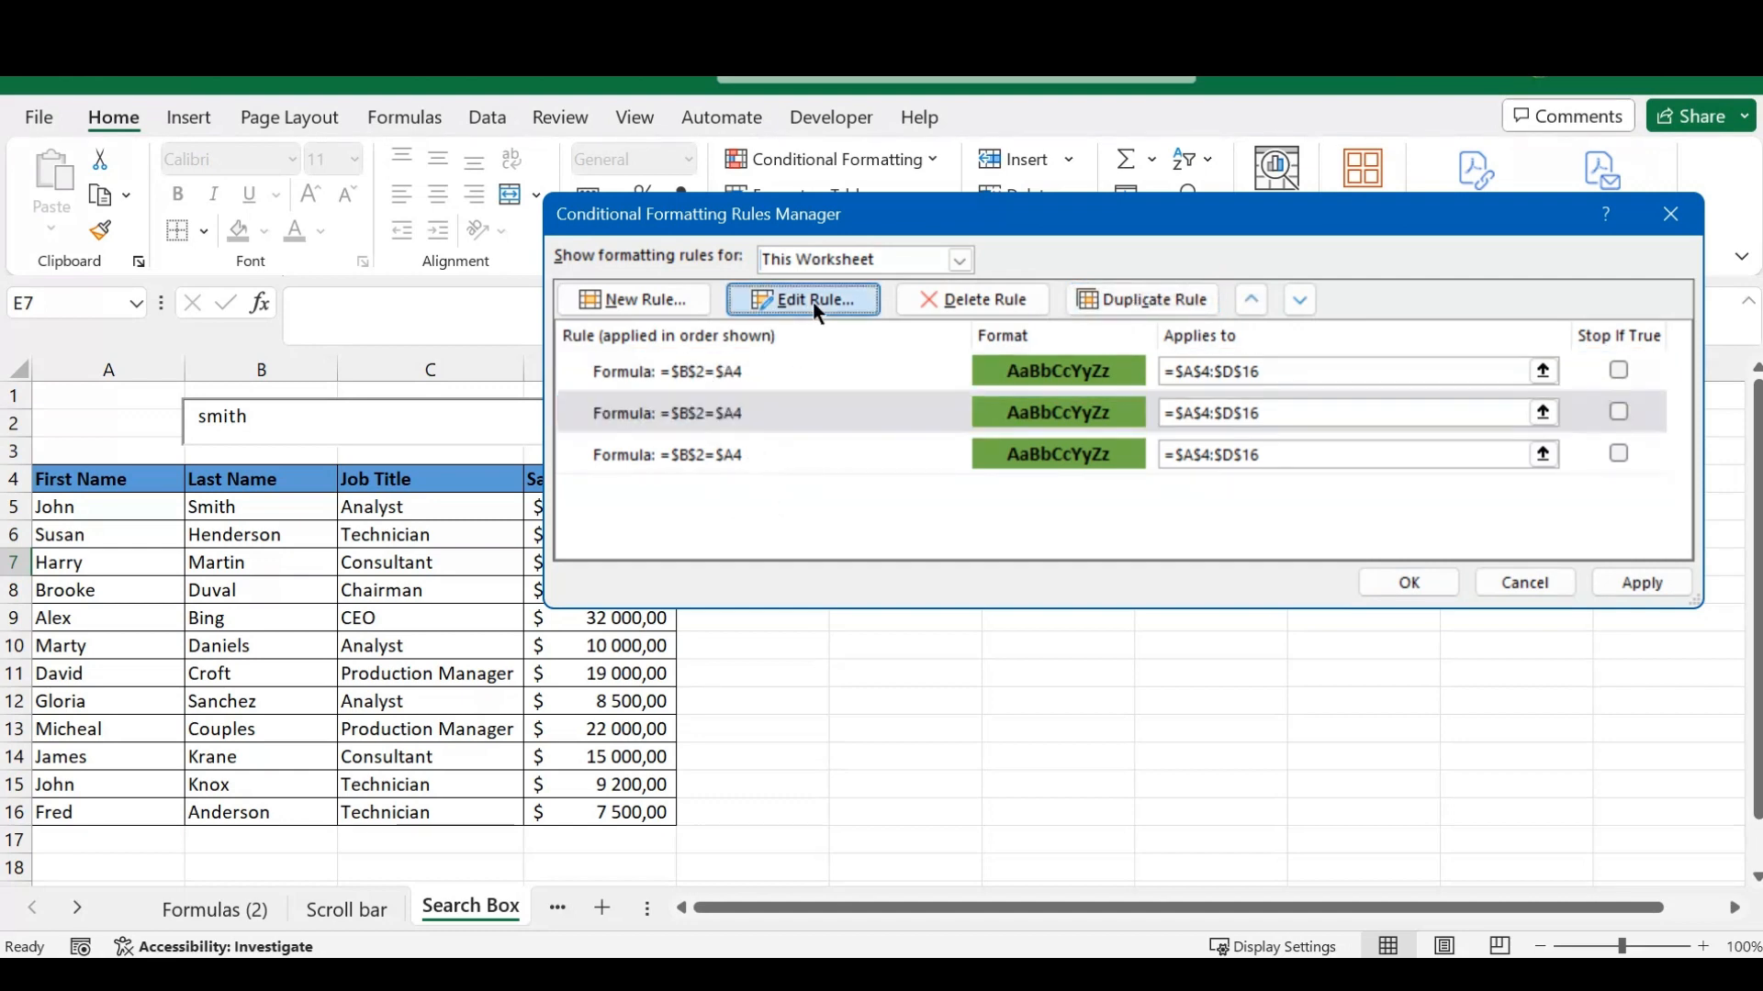
pyautogui.click(964, 491)
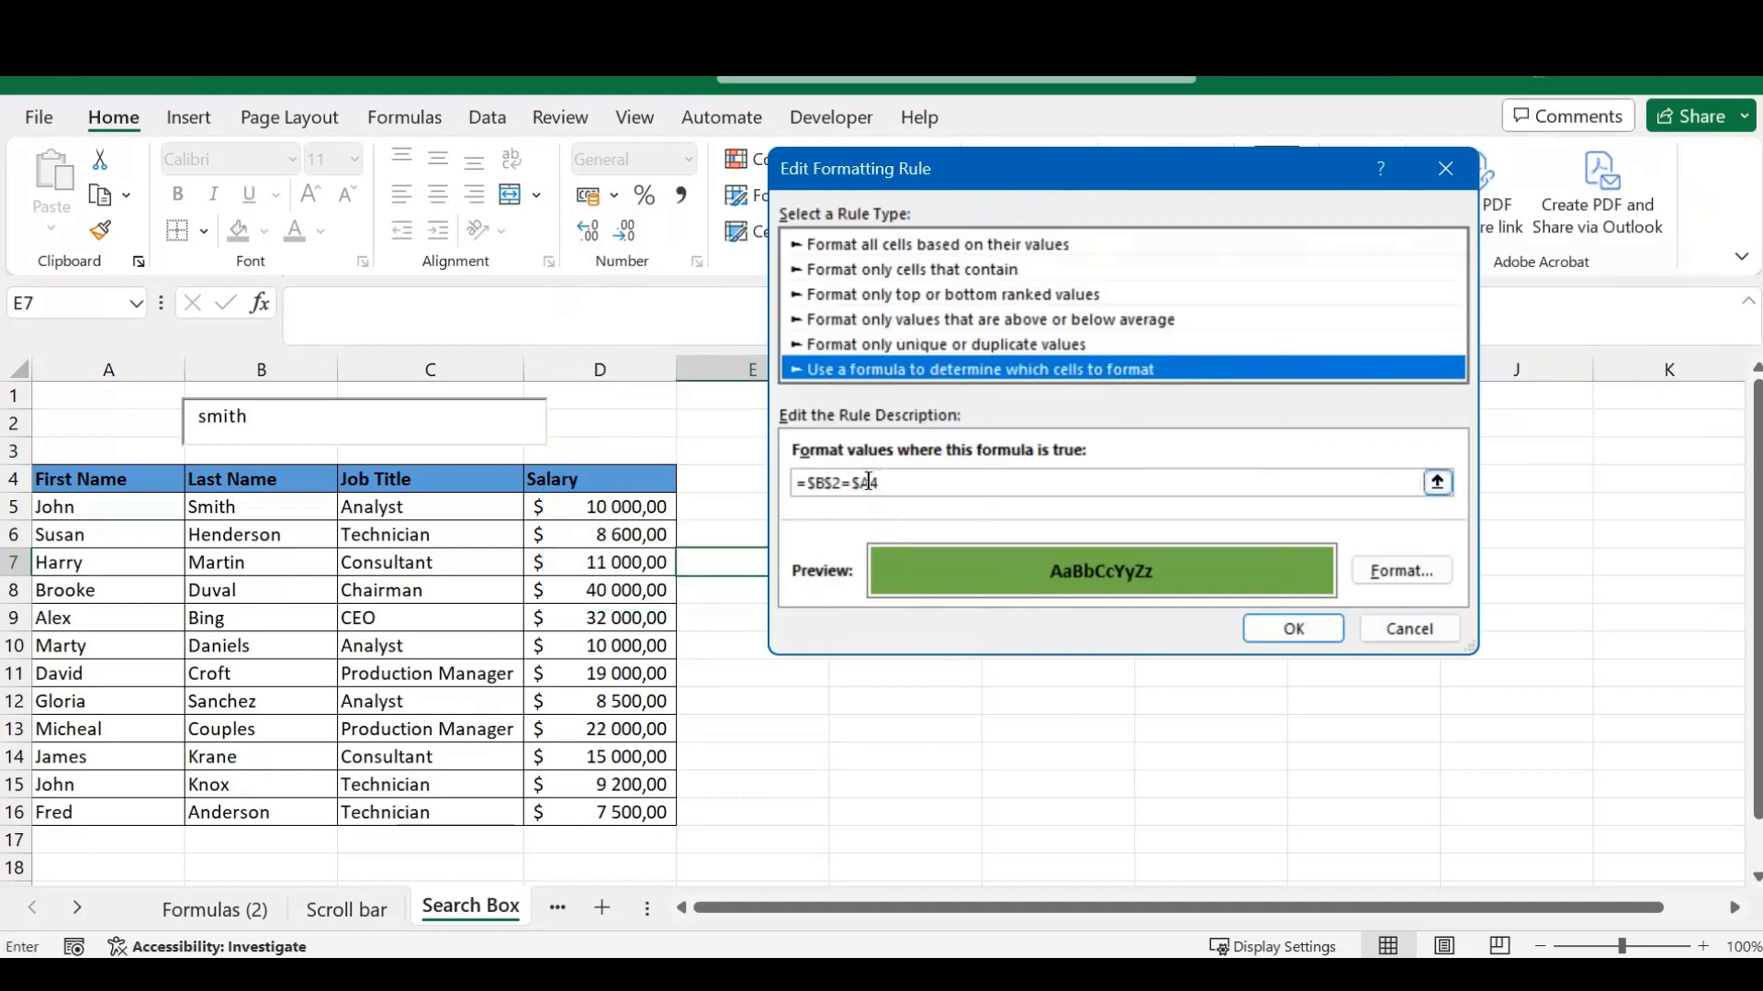
pyautogui.press('BackSpace')
pyautogui.press('BackSpace')
pyautogui.write('b4')
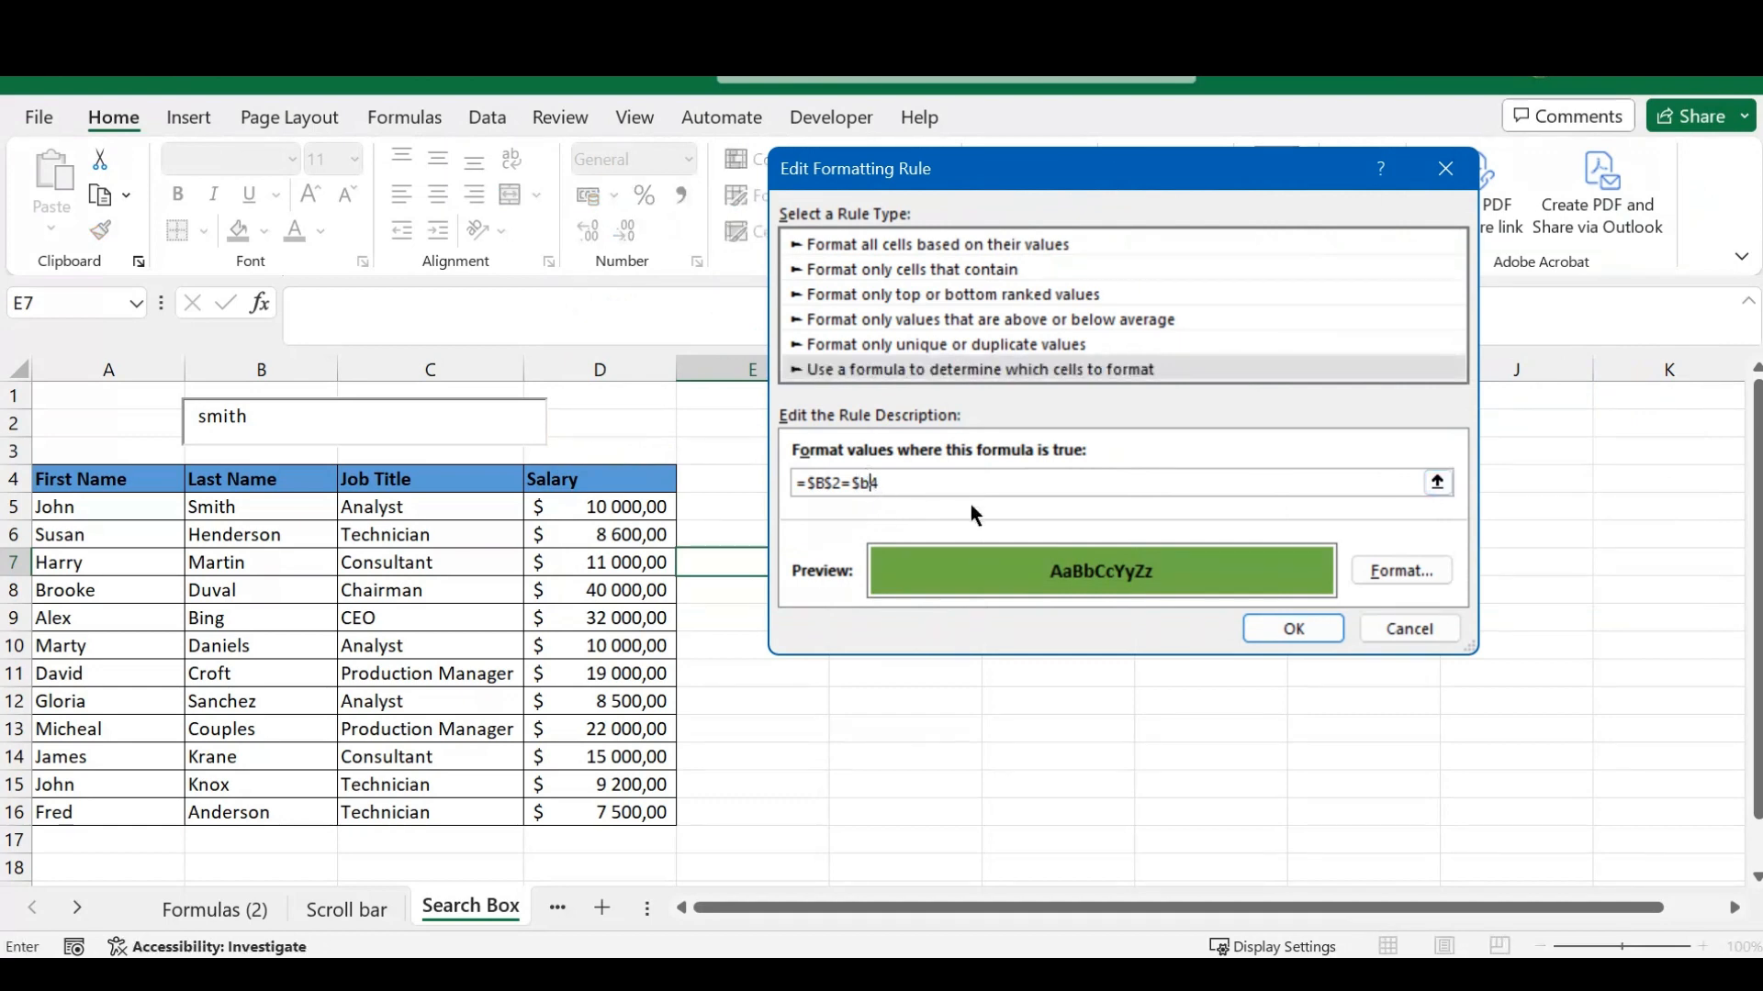
pyautogui.click(1307, 628)
# - Change the first rule's formula to =$B$2=$C4 for the Job Title column, apply the rules and close the rules manager
pyautogui.click(742, 372)
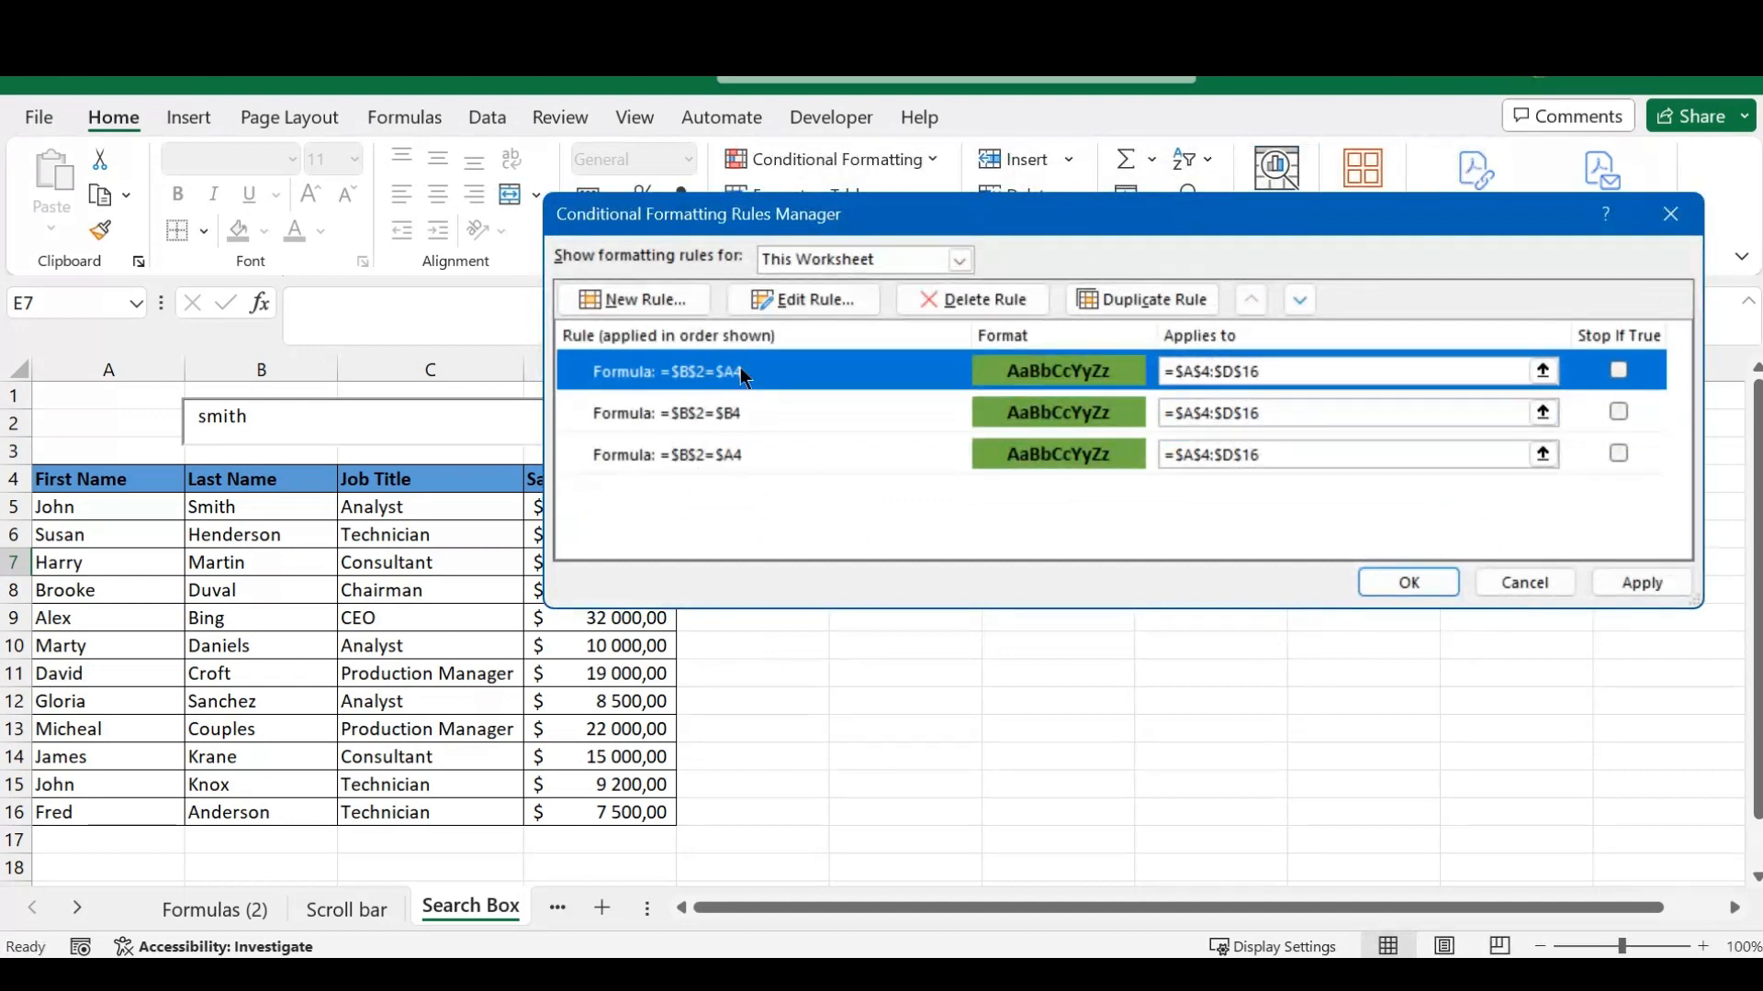
pyautogui.click(800, 301)
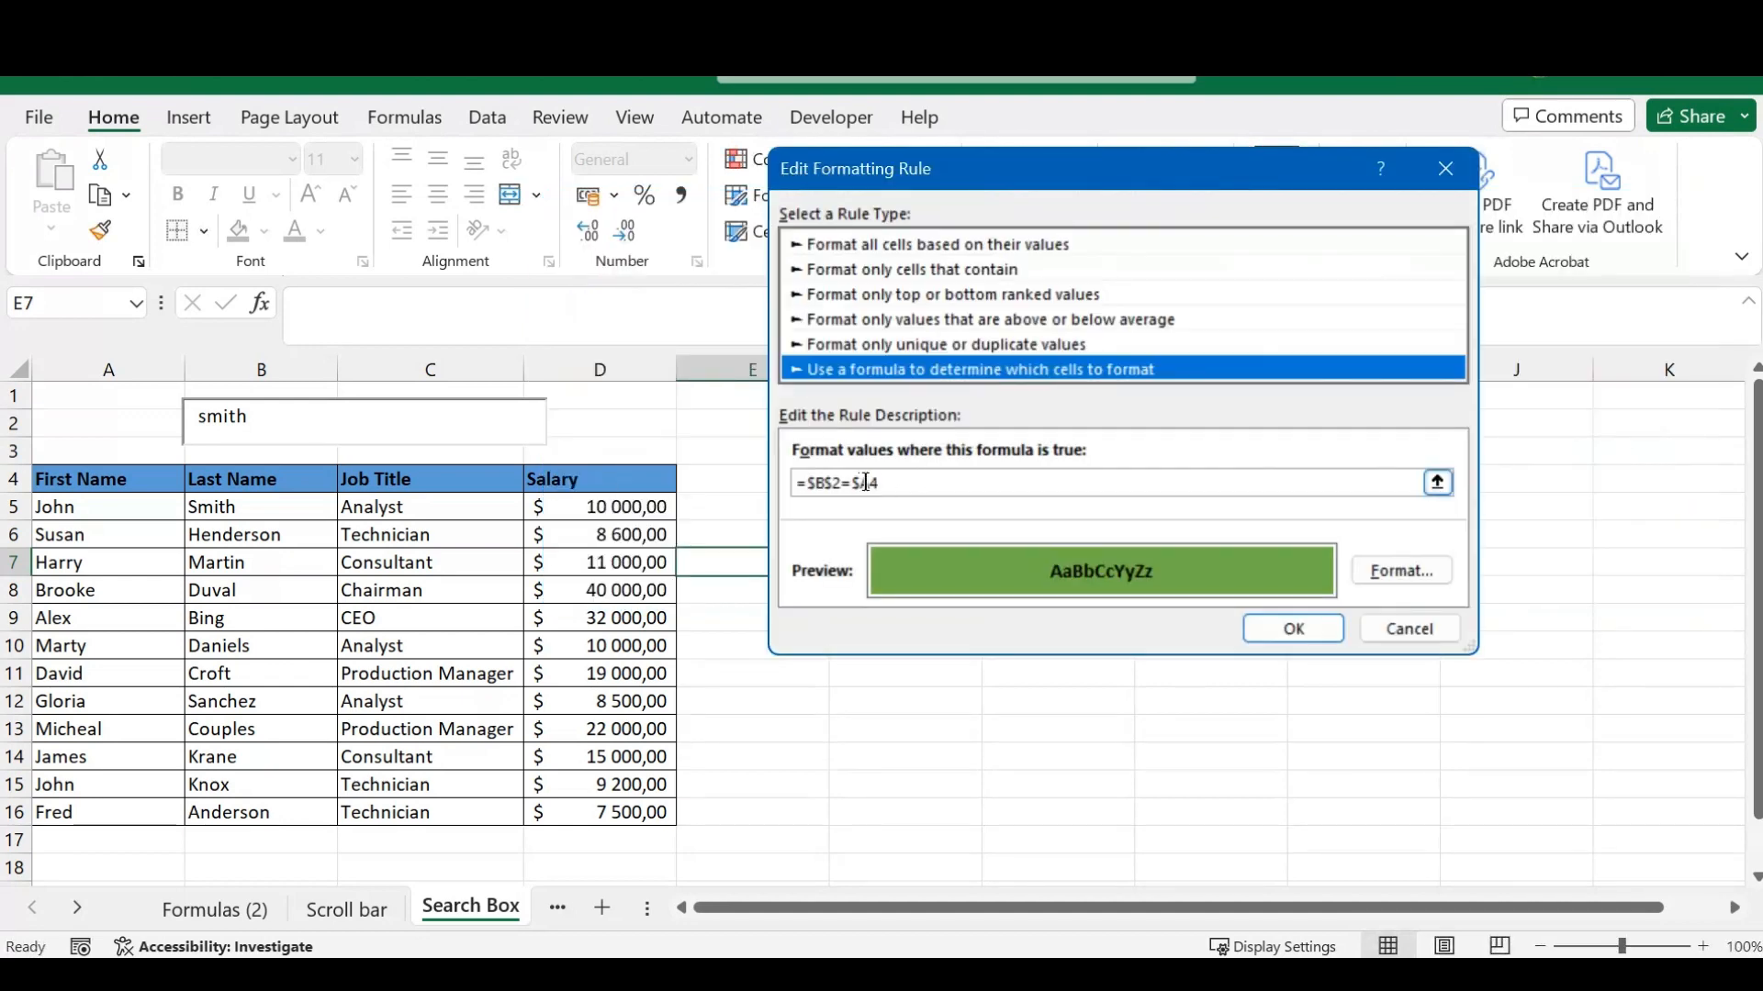
pyautogui.click(870, 484)
pyautogui.press('BackSpace')
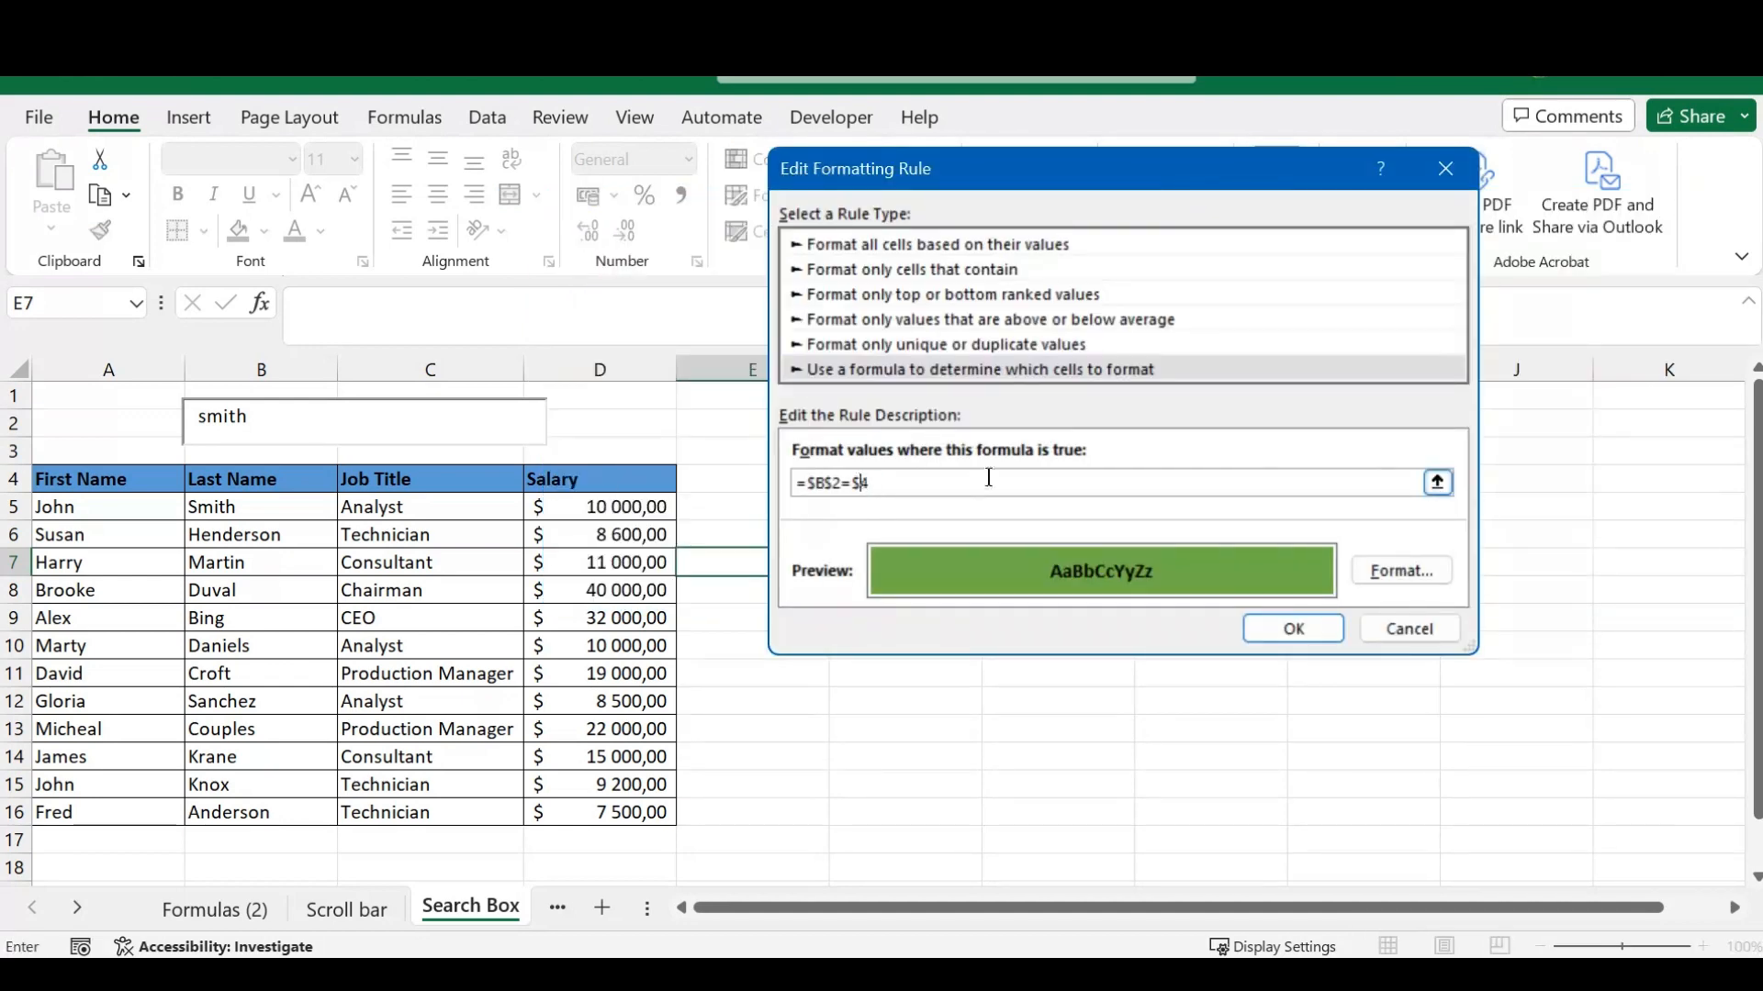
pyautogui.write('c')
pyautogui.click(1283, 627)
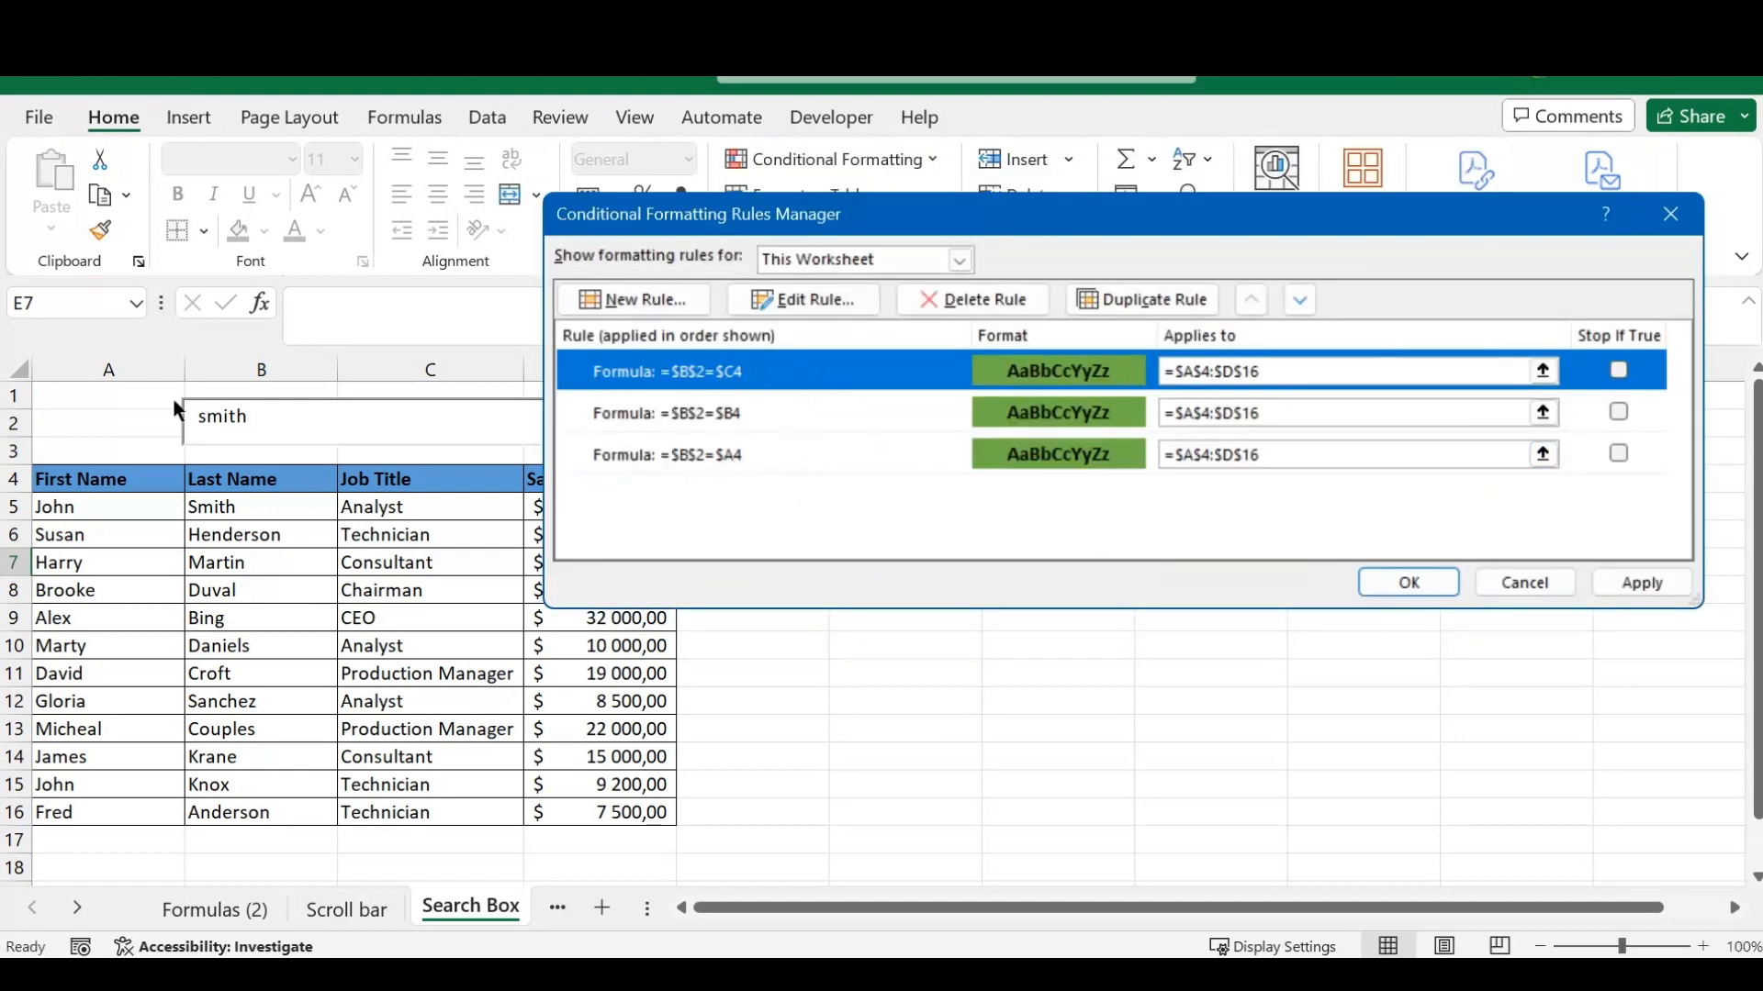
pyautogui.click(1639, 585)
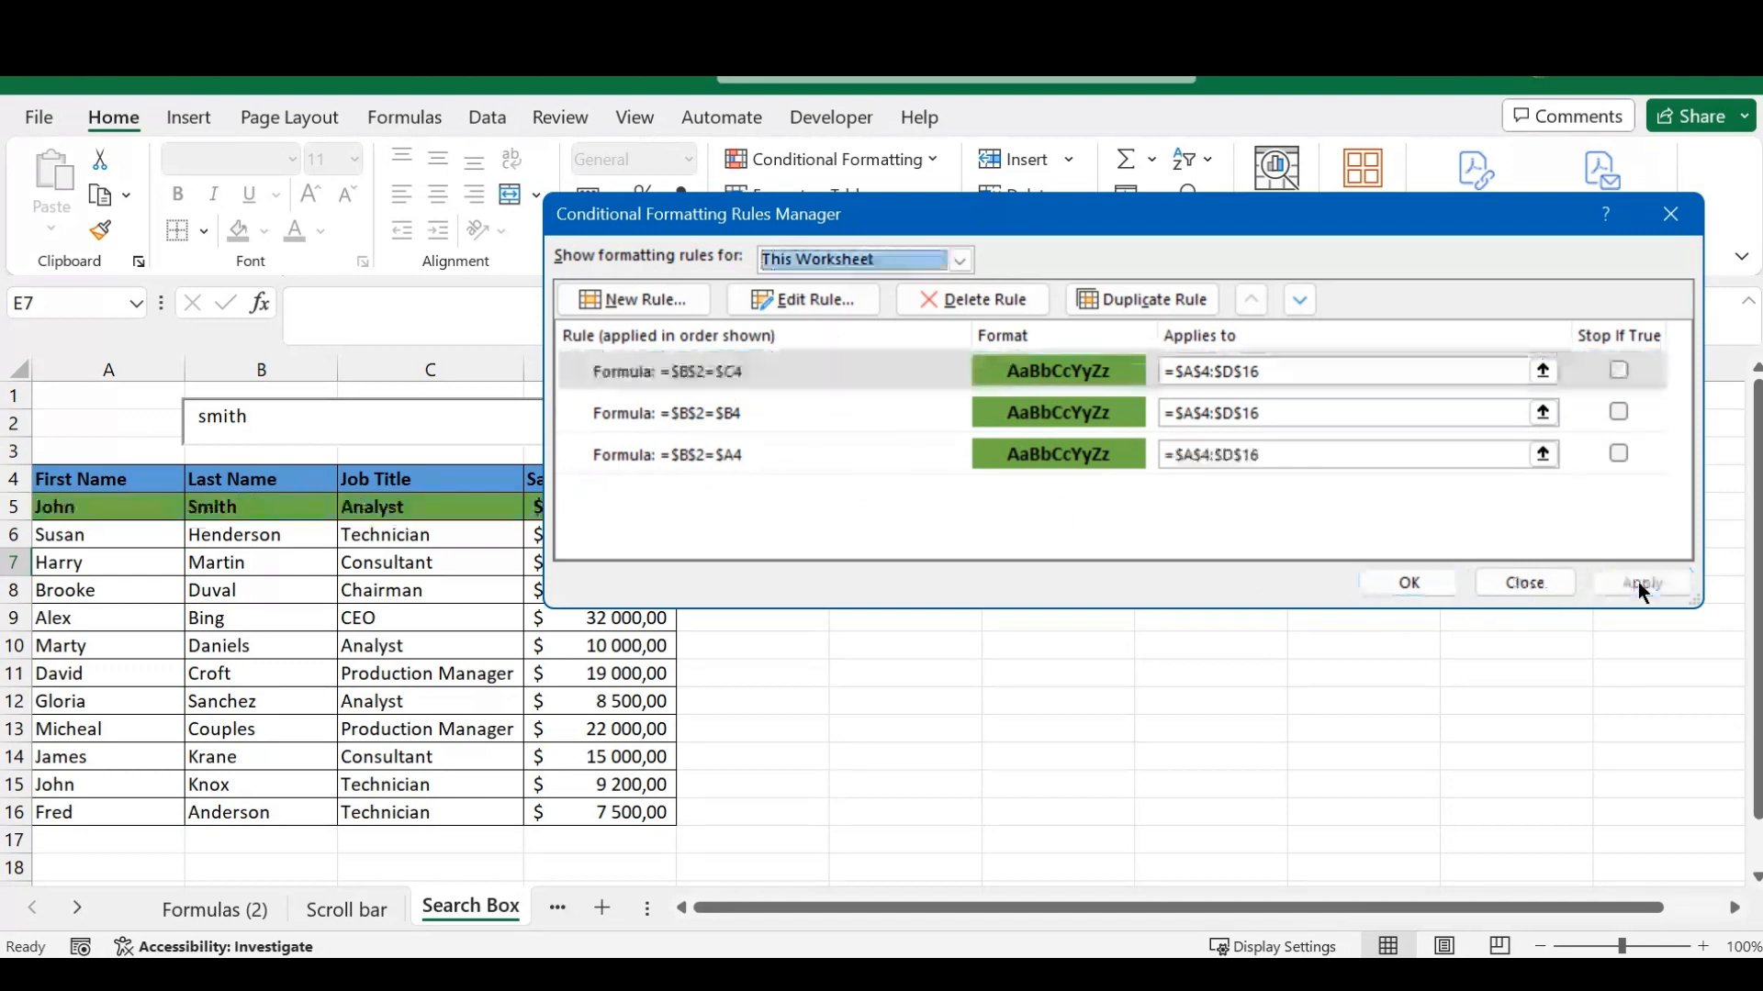
pyautogui.click(1406, 582)
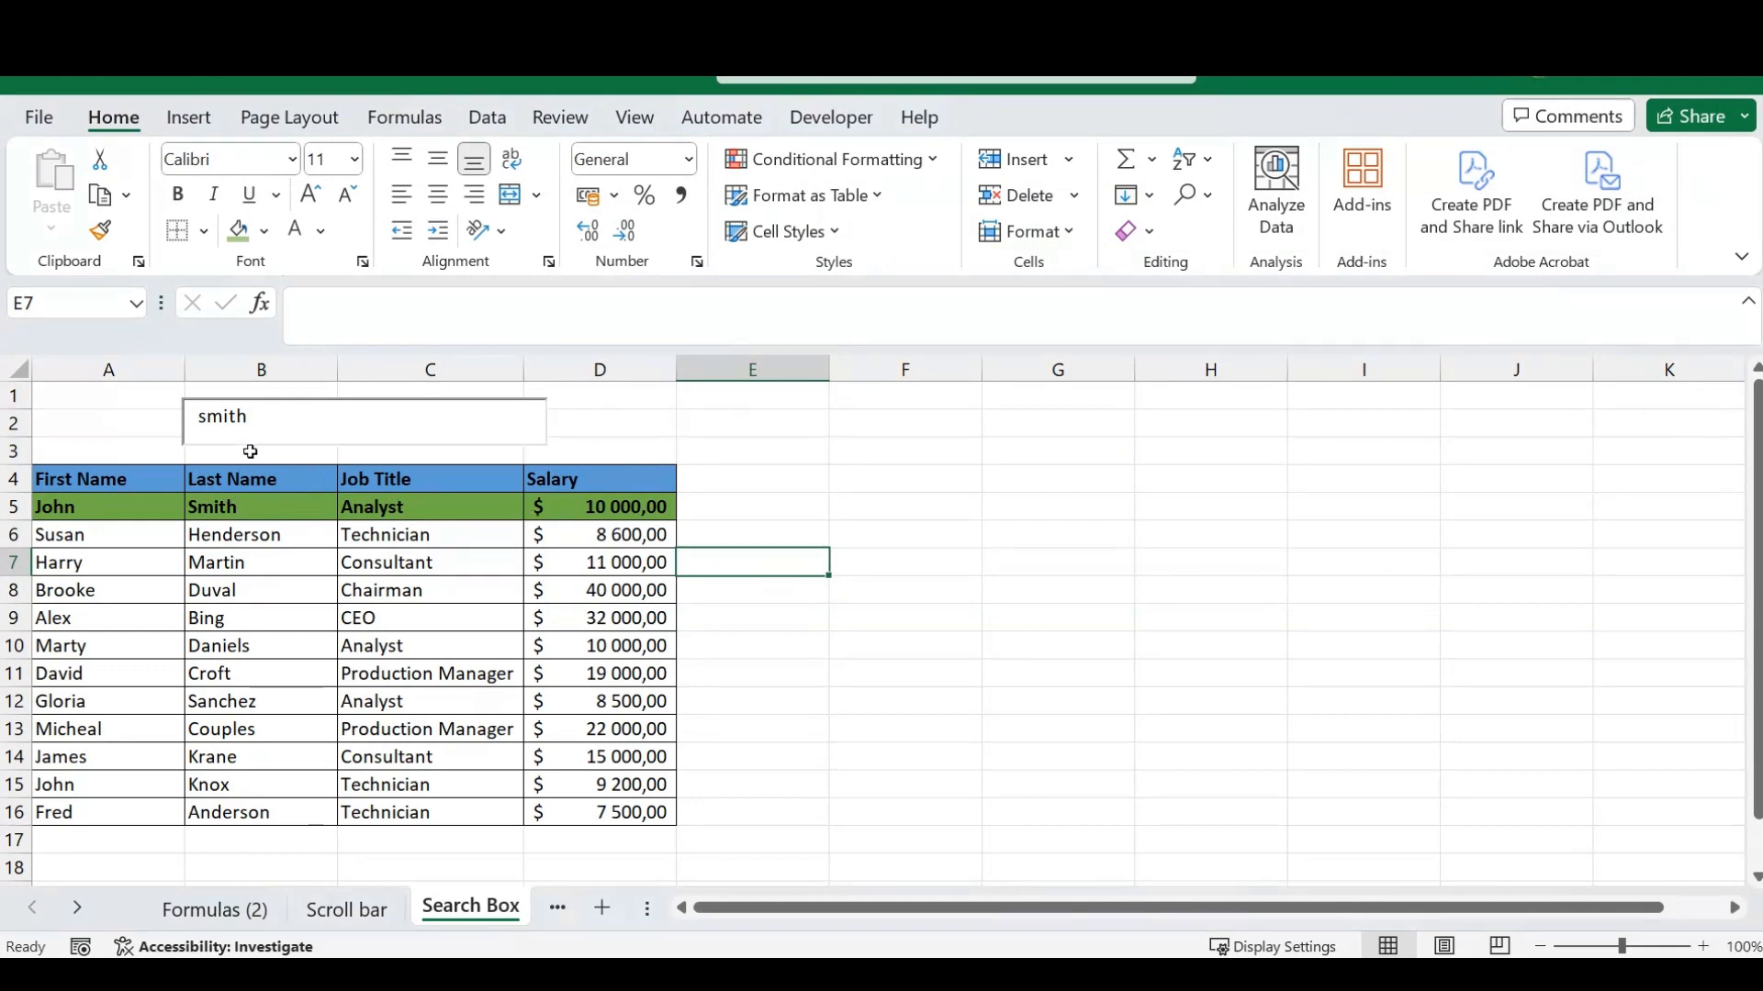
# - Replace the last name in the search box with the job title "analyst" to test the Job Title rule
pyautogui.click(249, 418)
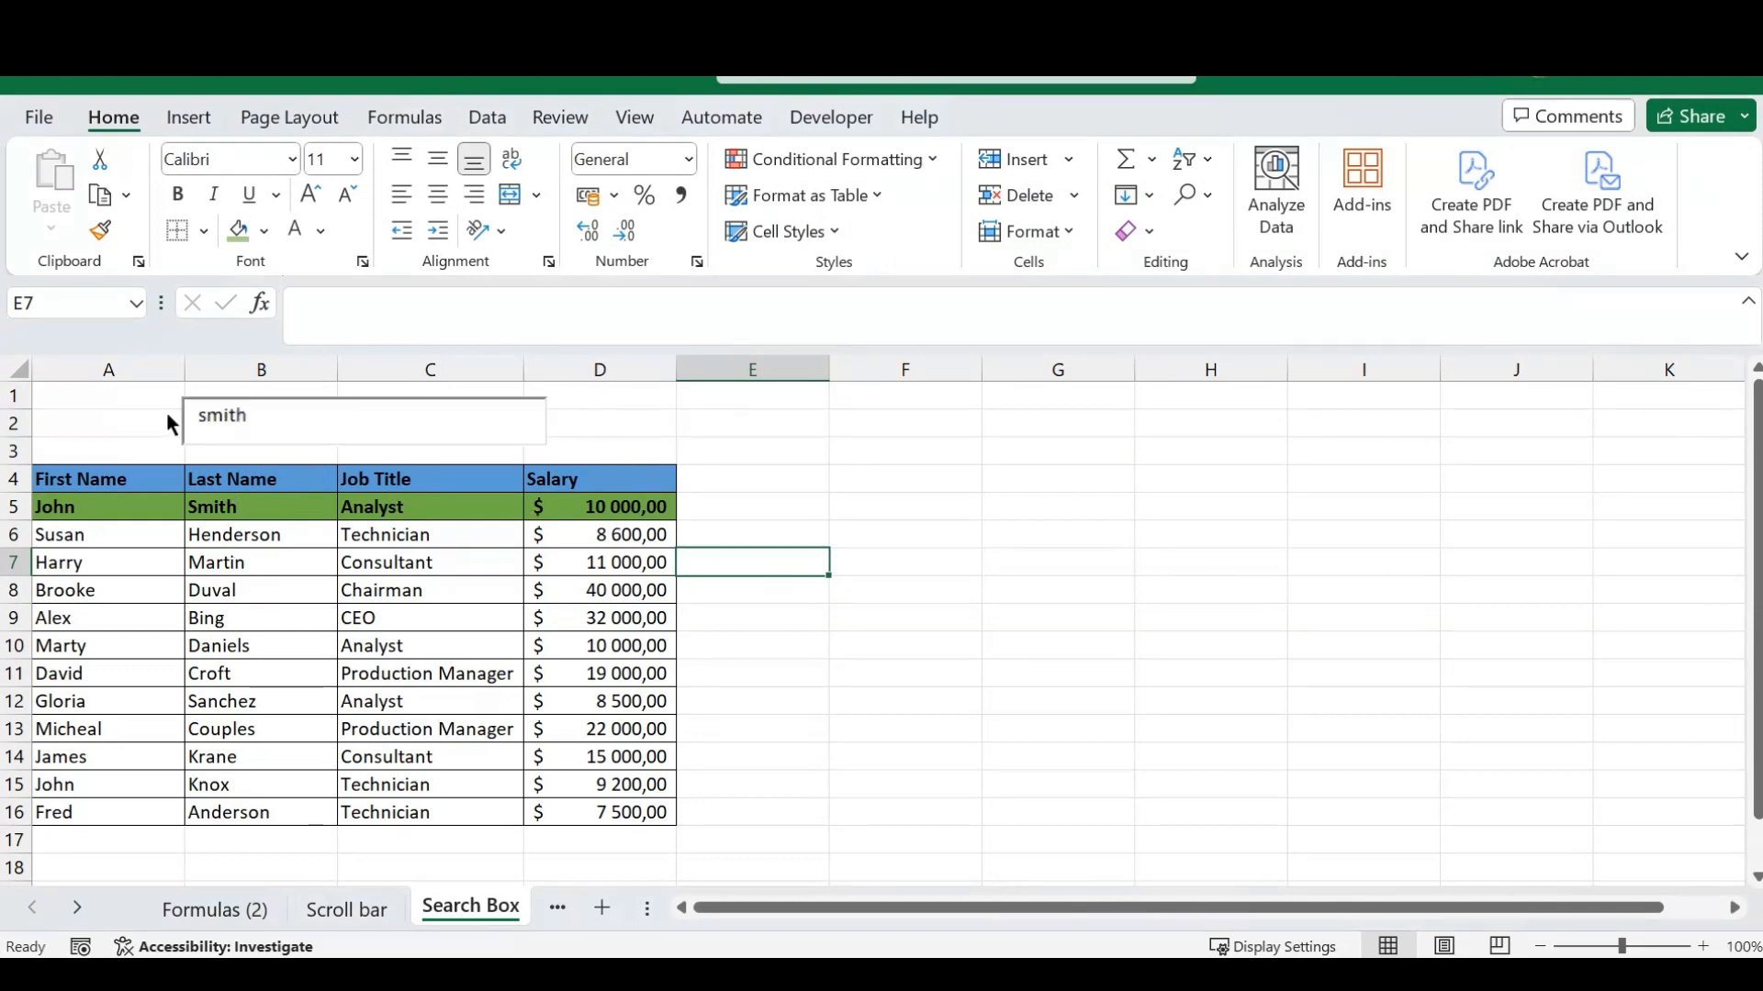
pyautogui.press('BackSpace')
pyautogui.press('BackSpace')
pyautogui.press('BackSpace')
pyautogui.press('BackSpace')
pyautogui.press('BackSpace')
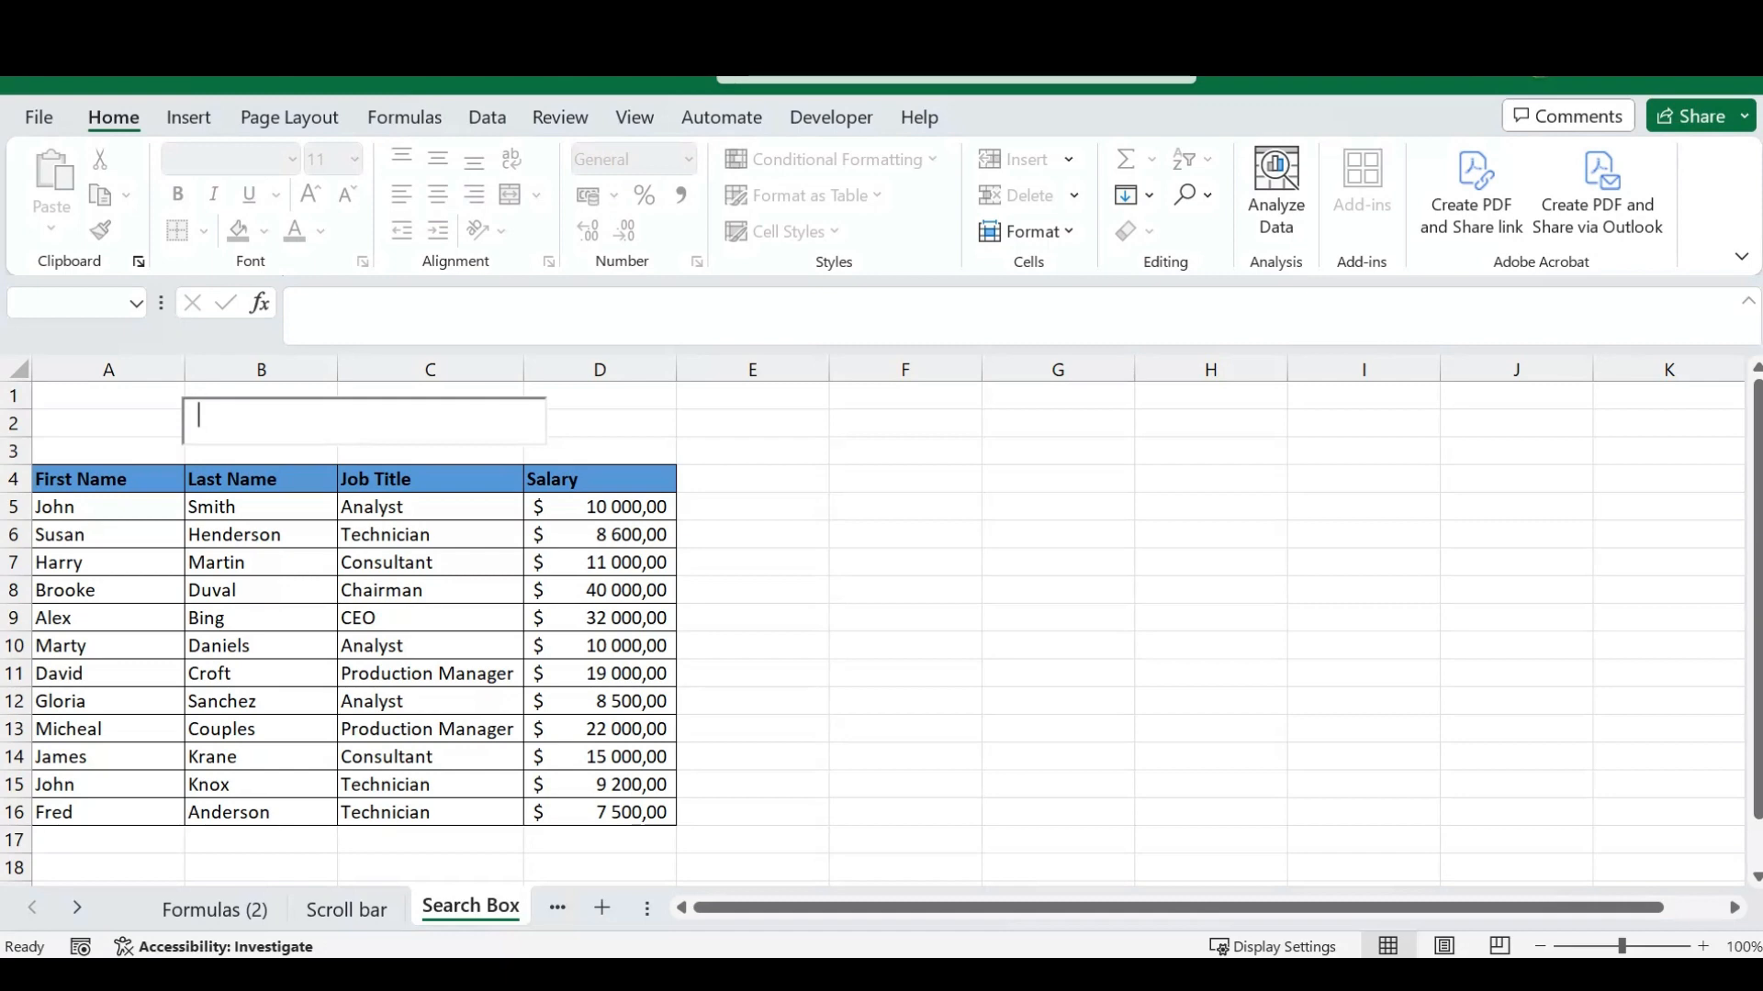
pyautogui.write('analyst')
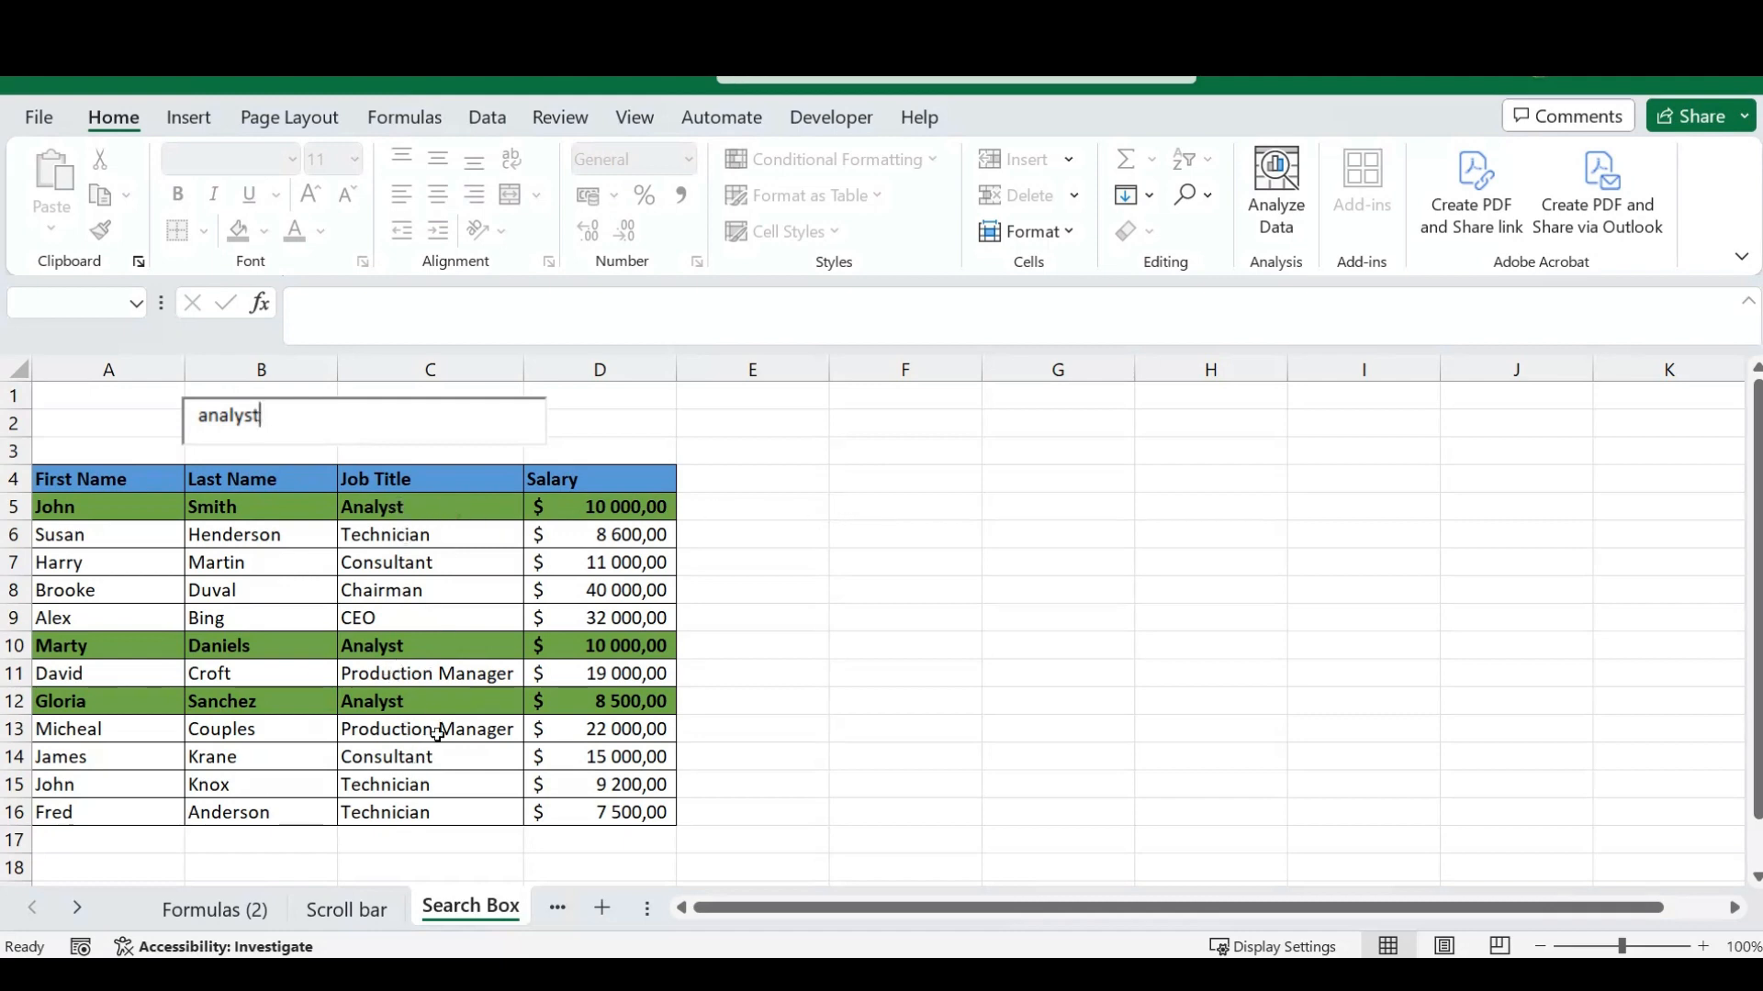
pyautogui.click(758, 557)
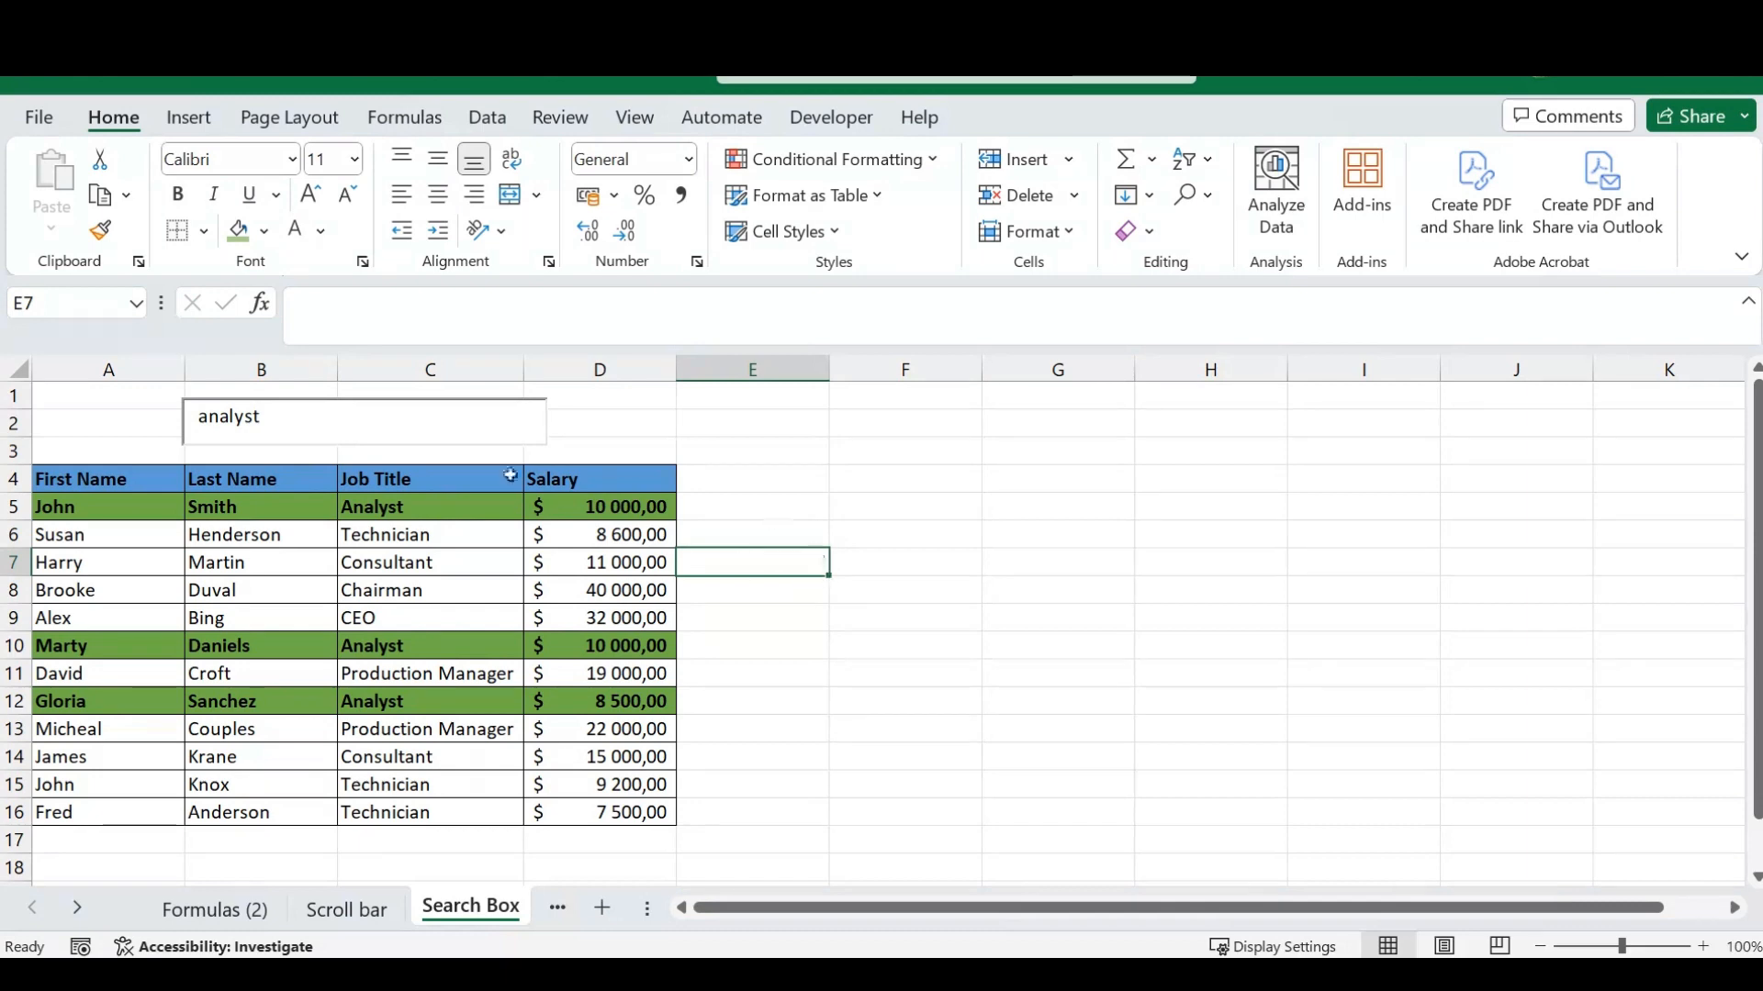
# - Review the formulas and ranges of this worksheet's conditional formatting rules, and close the rules manager without changes
pyautogui.click(918, 159)
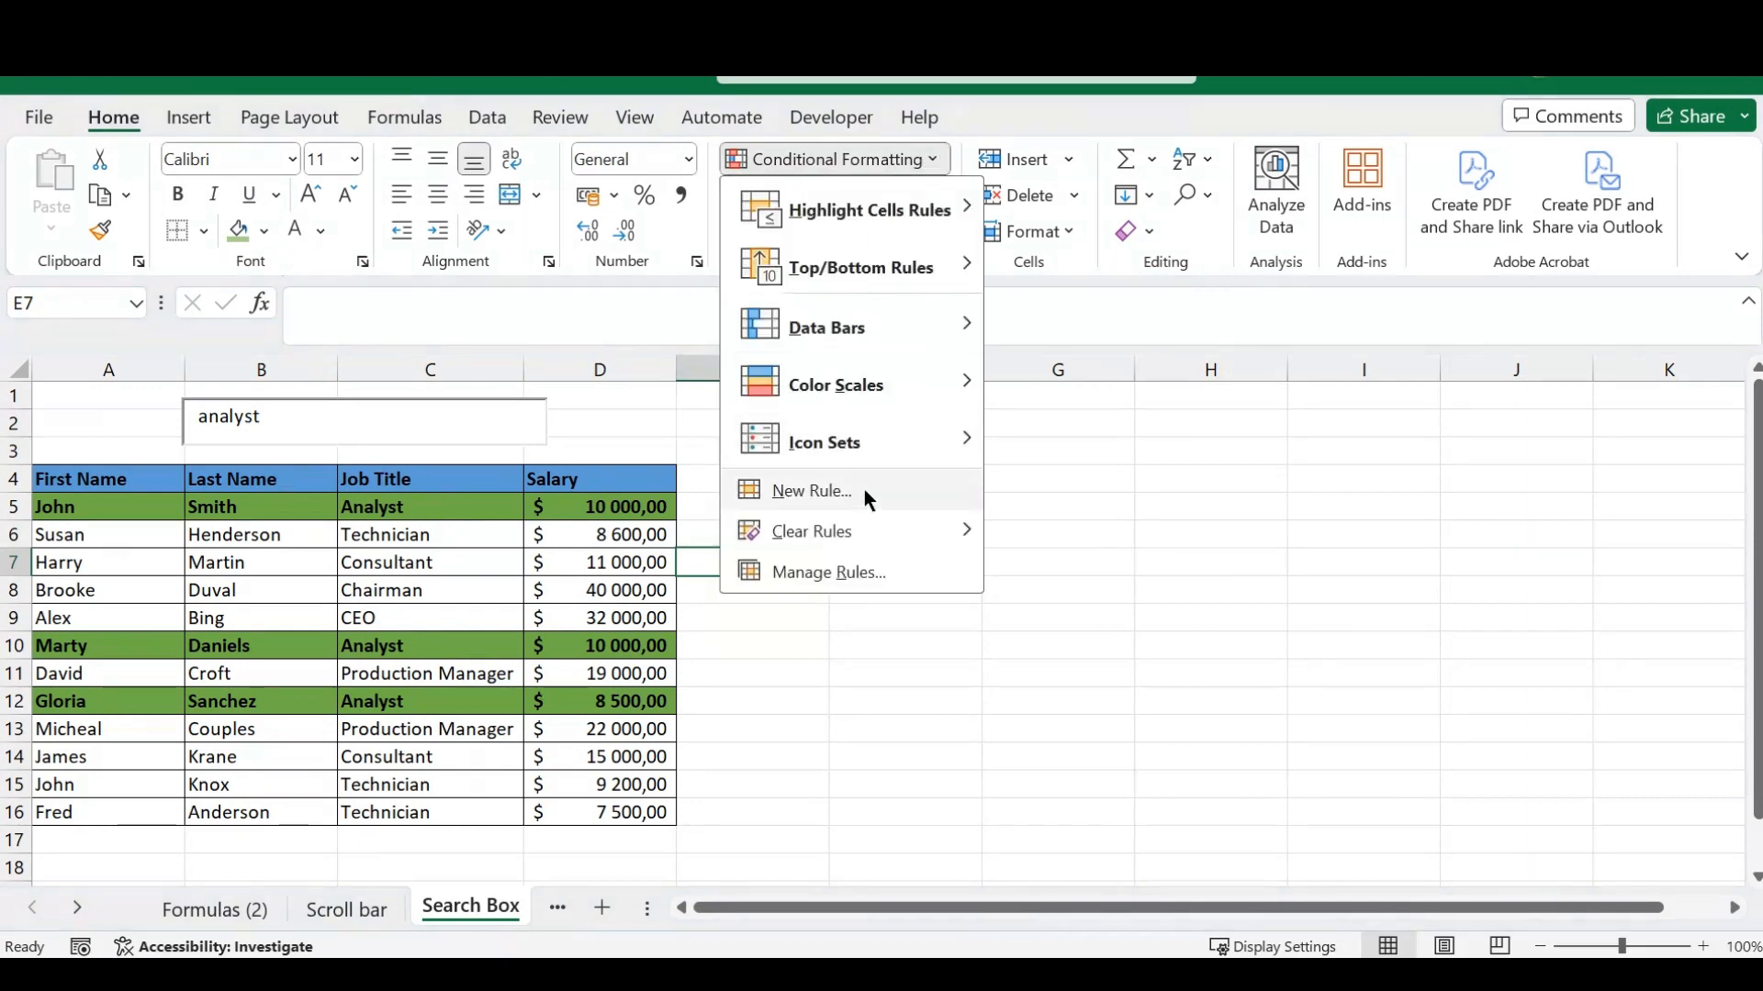
pyautogui.click(814, 573)
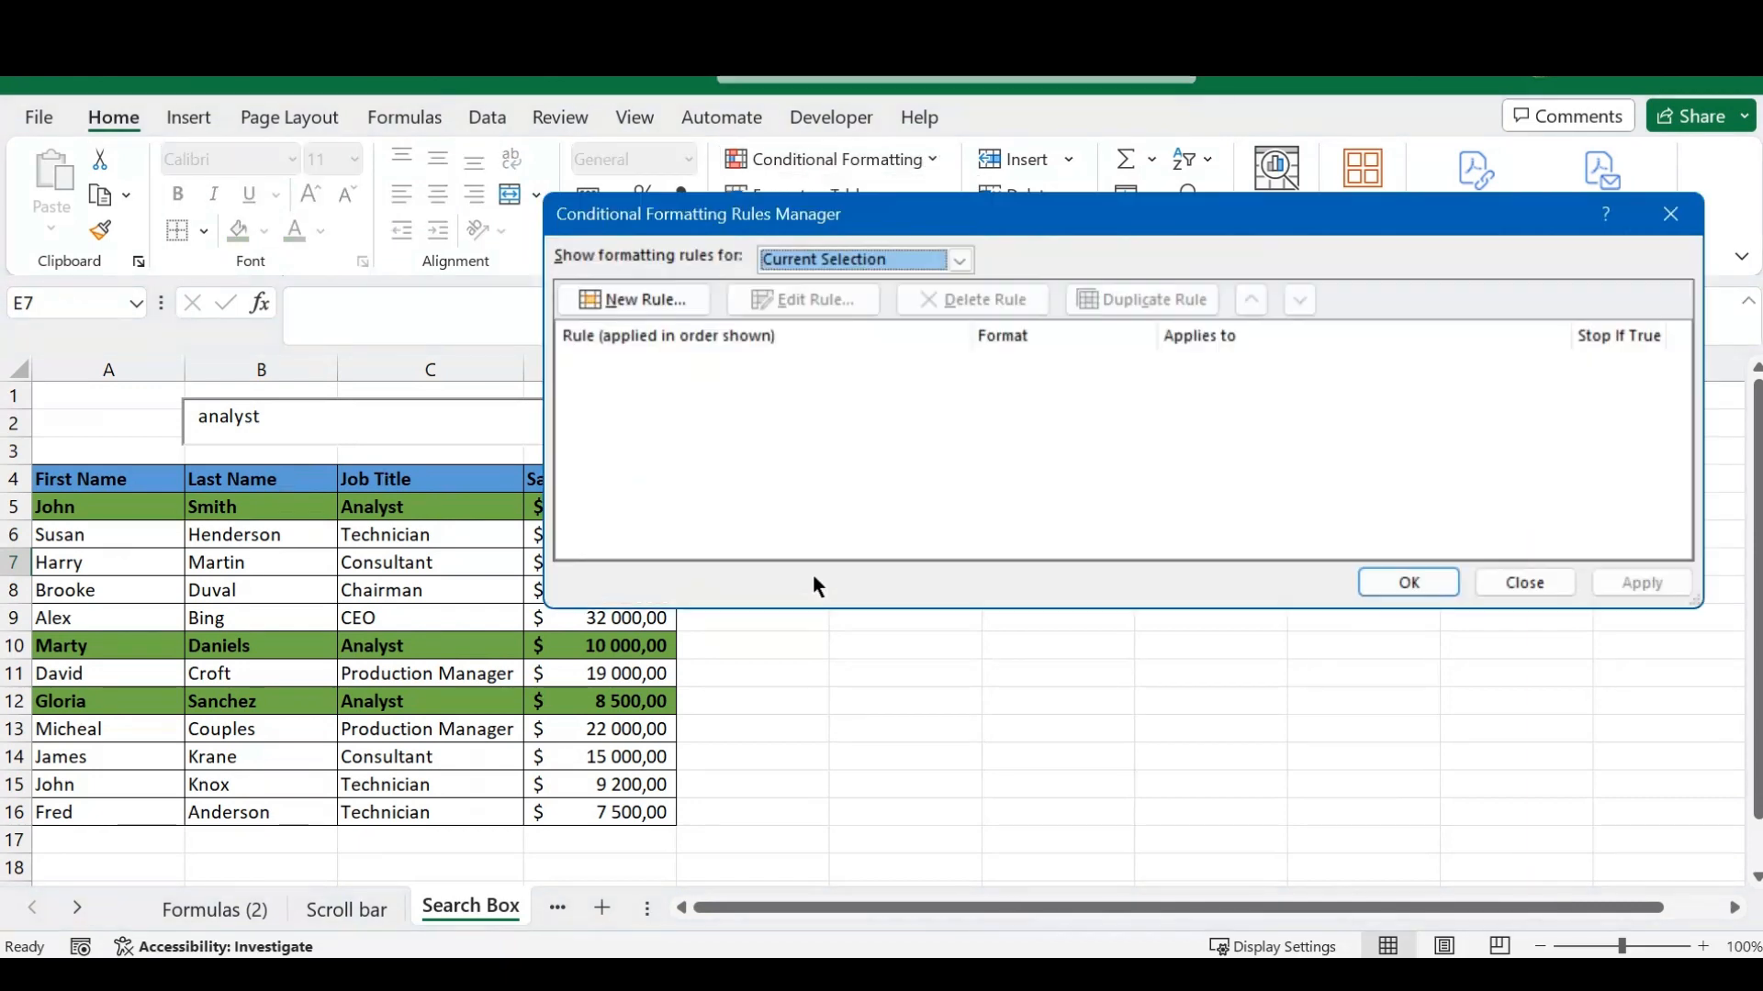
pyautogui.click(963, 260)
pyautogui.click(831, 299)
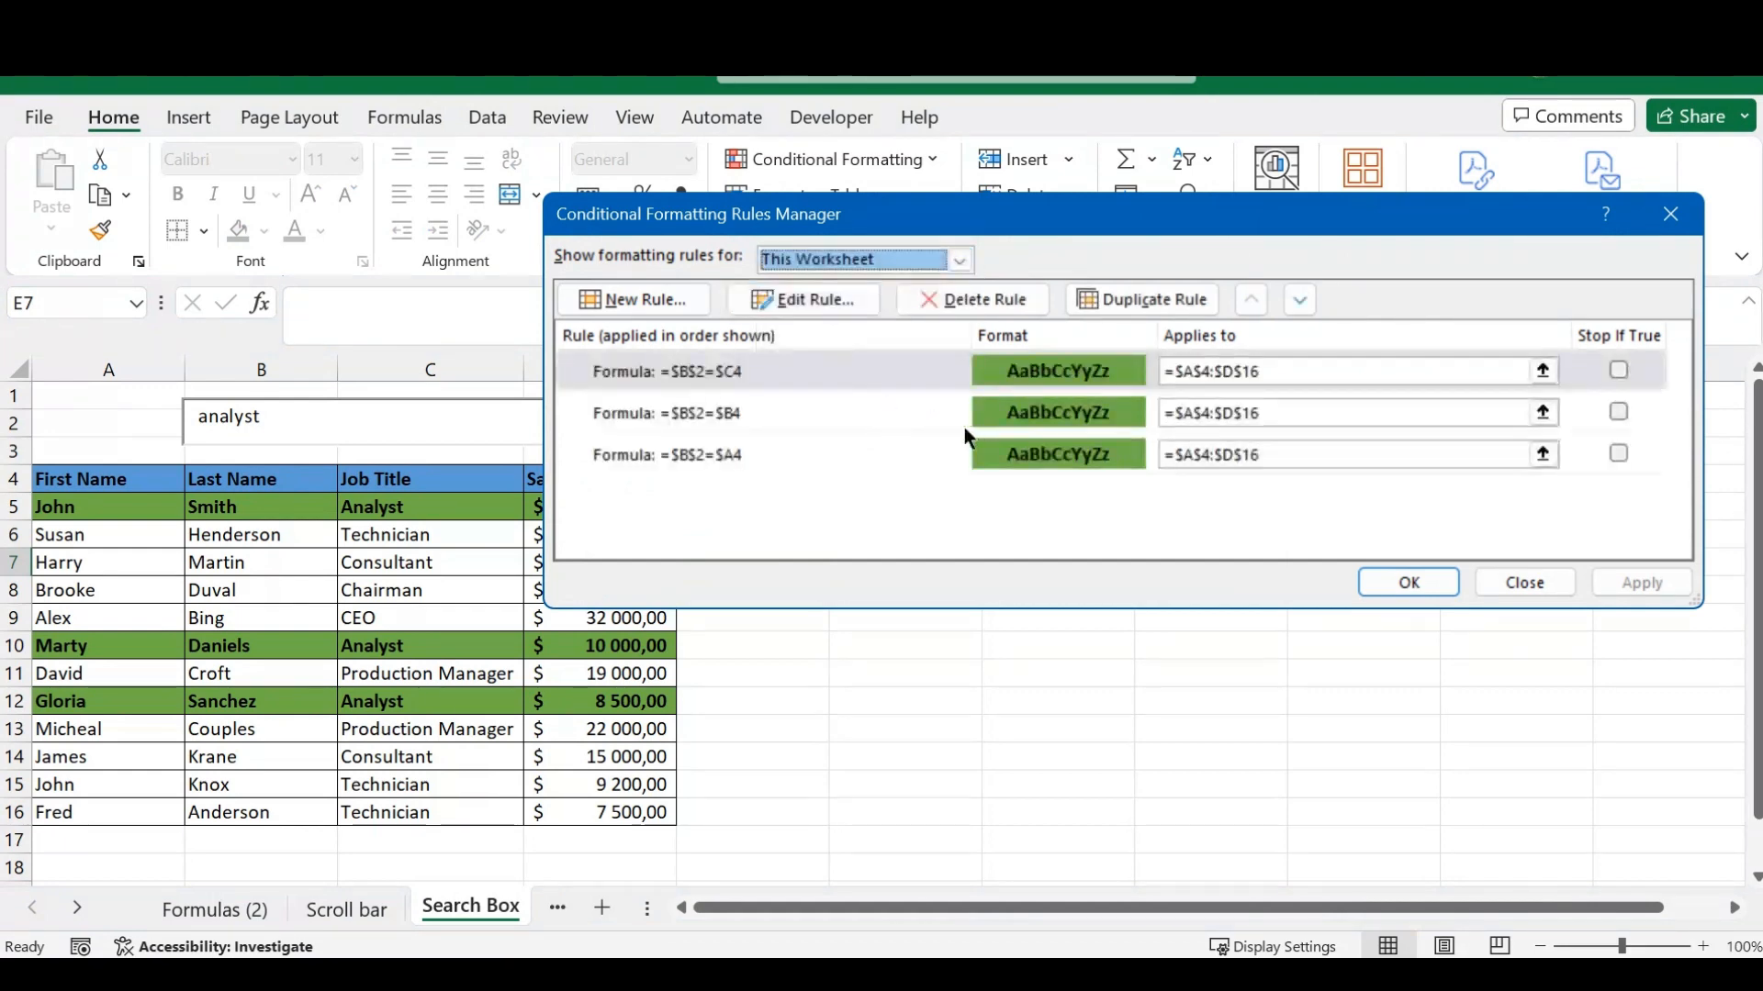
pyautogui.moveTo(1083, 217); pyautogui.dragTo(1120, 240)
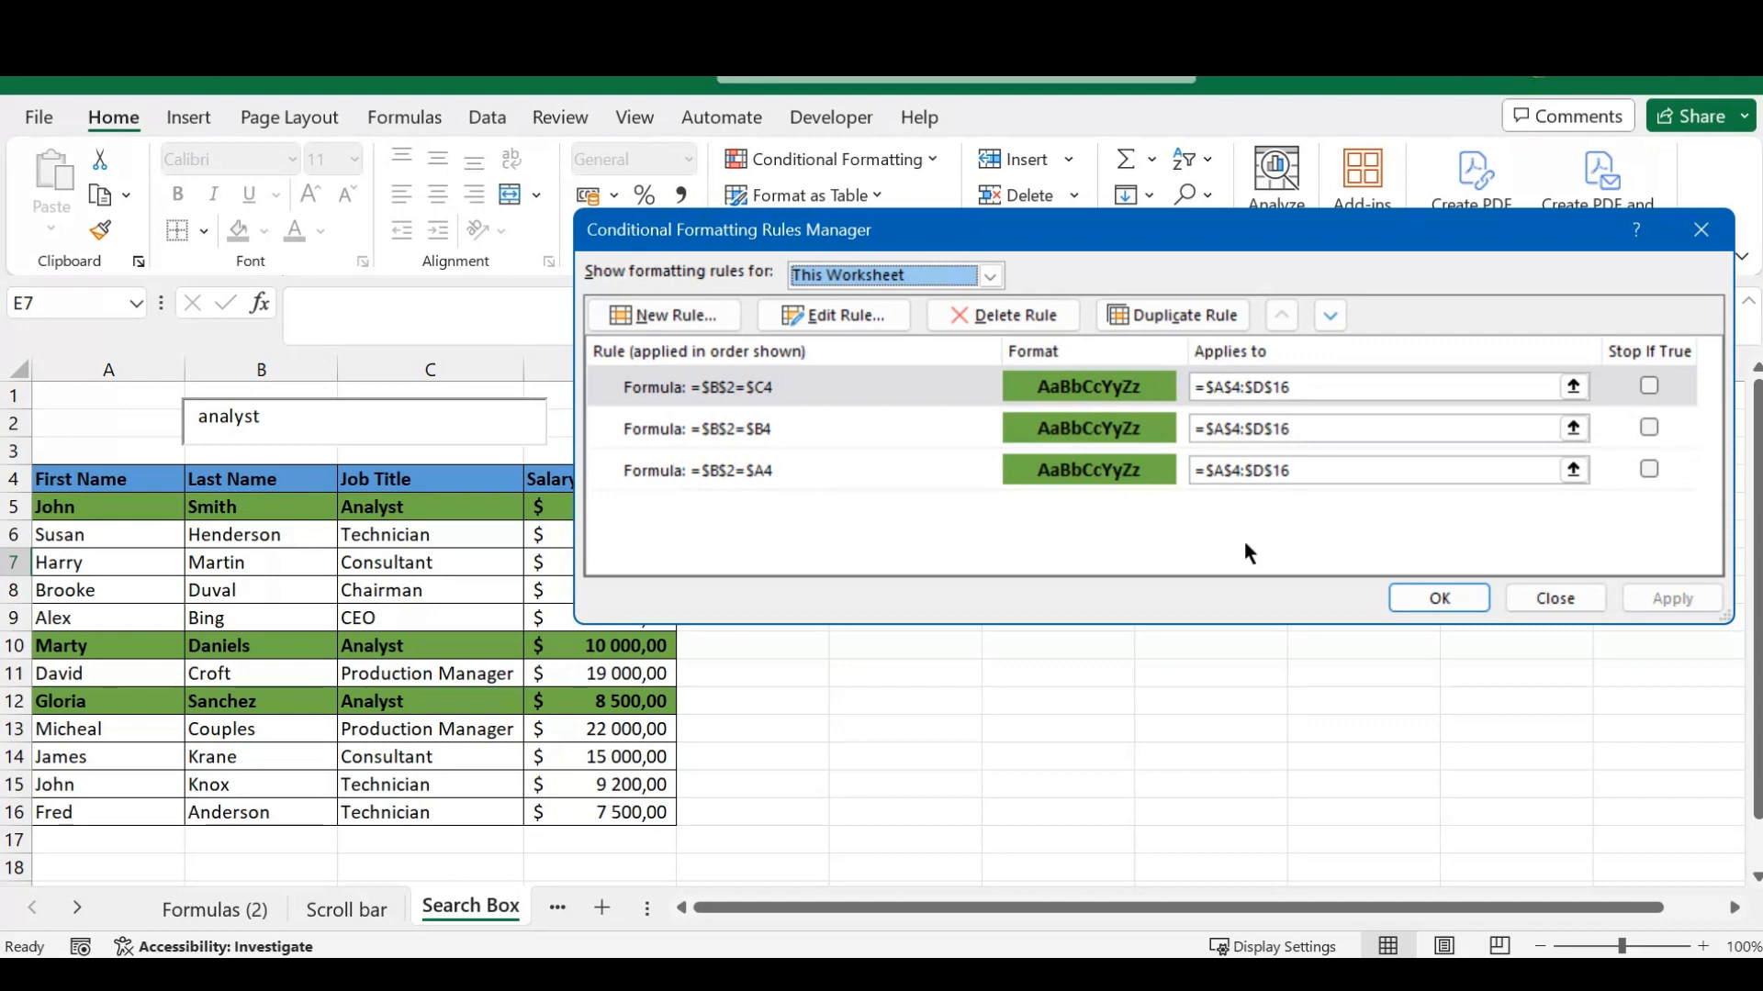
pyautogui.click(1552, 597)
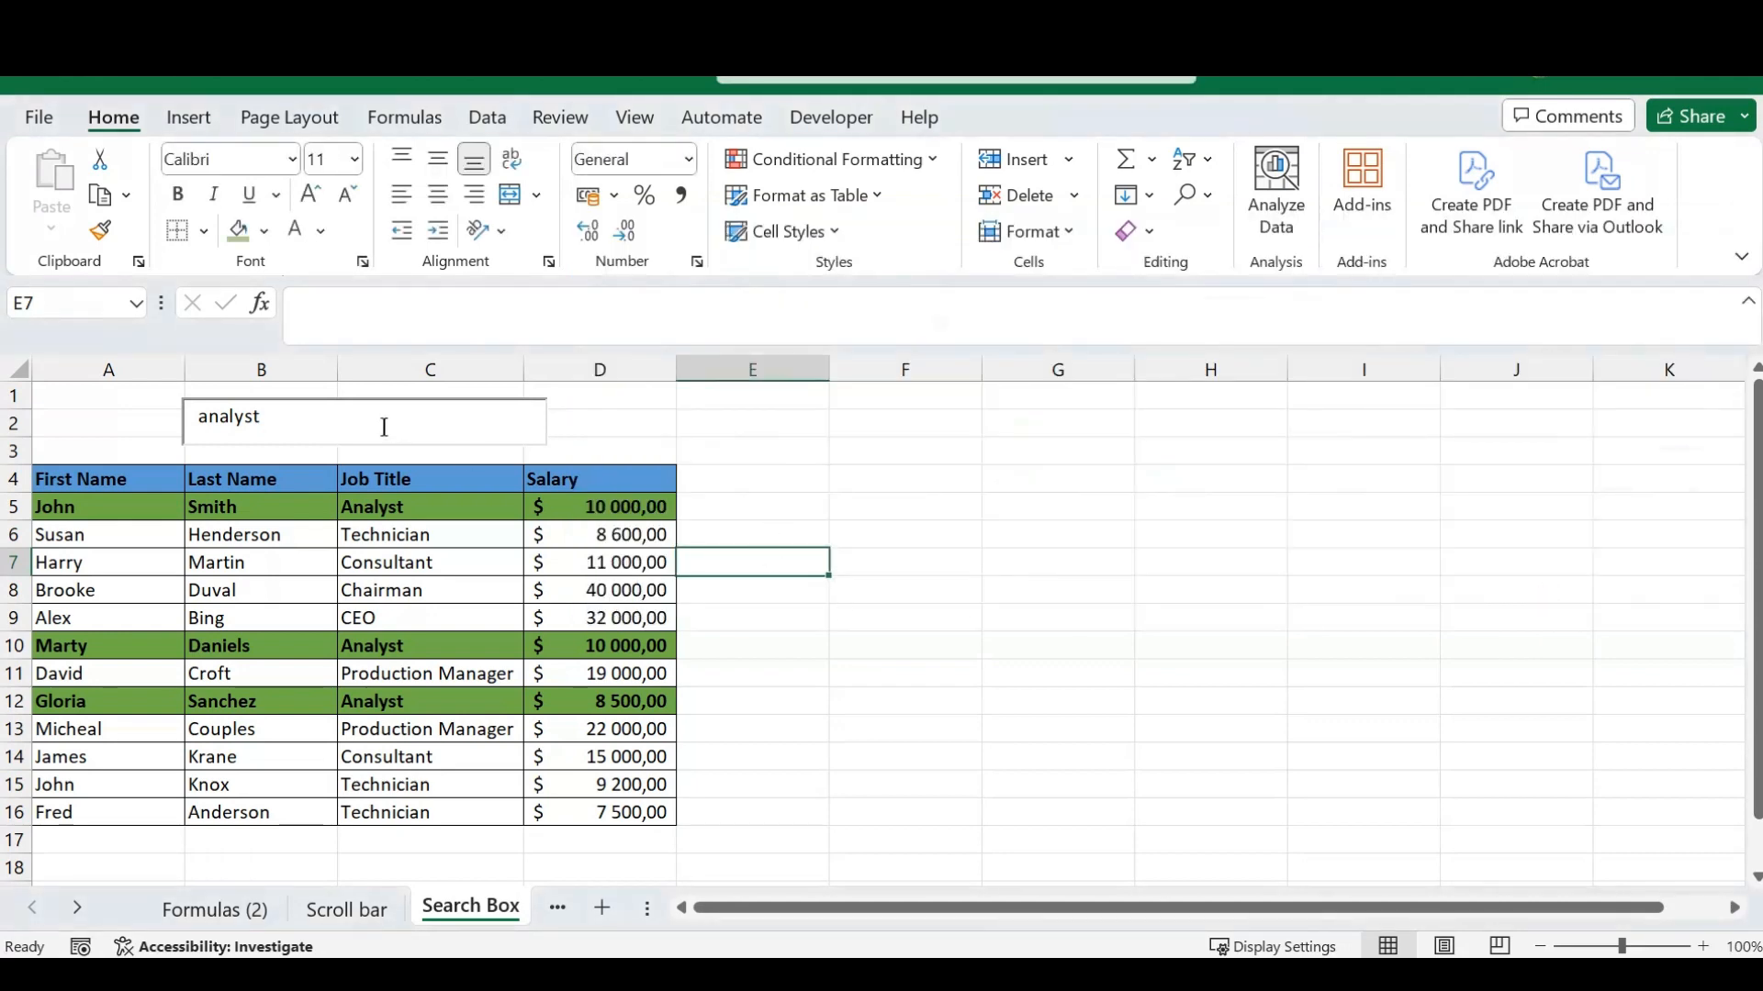
# - Test the search box with the non-matching text "asdfgh", then with the first name from row 5
pyautogui.moveTo(278, 418); pyautogui.dragTo(171, 415)
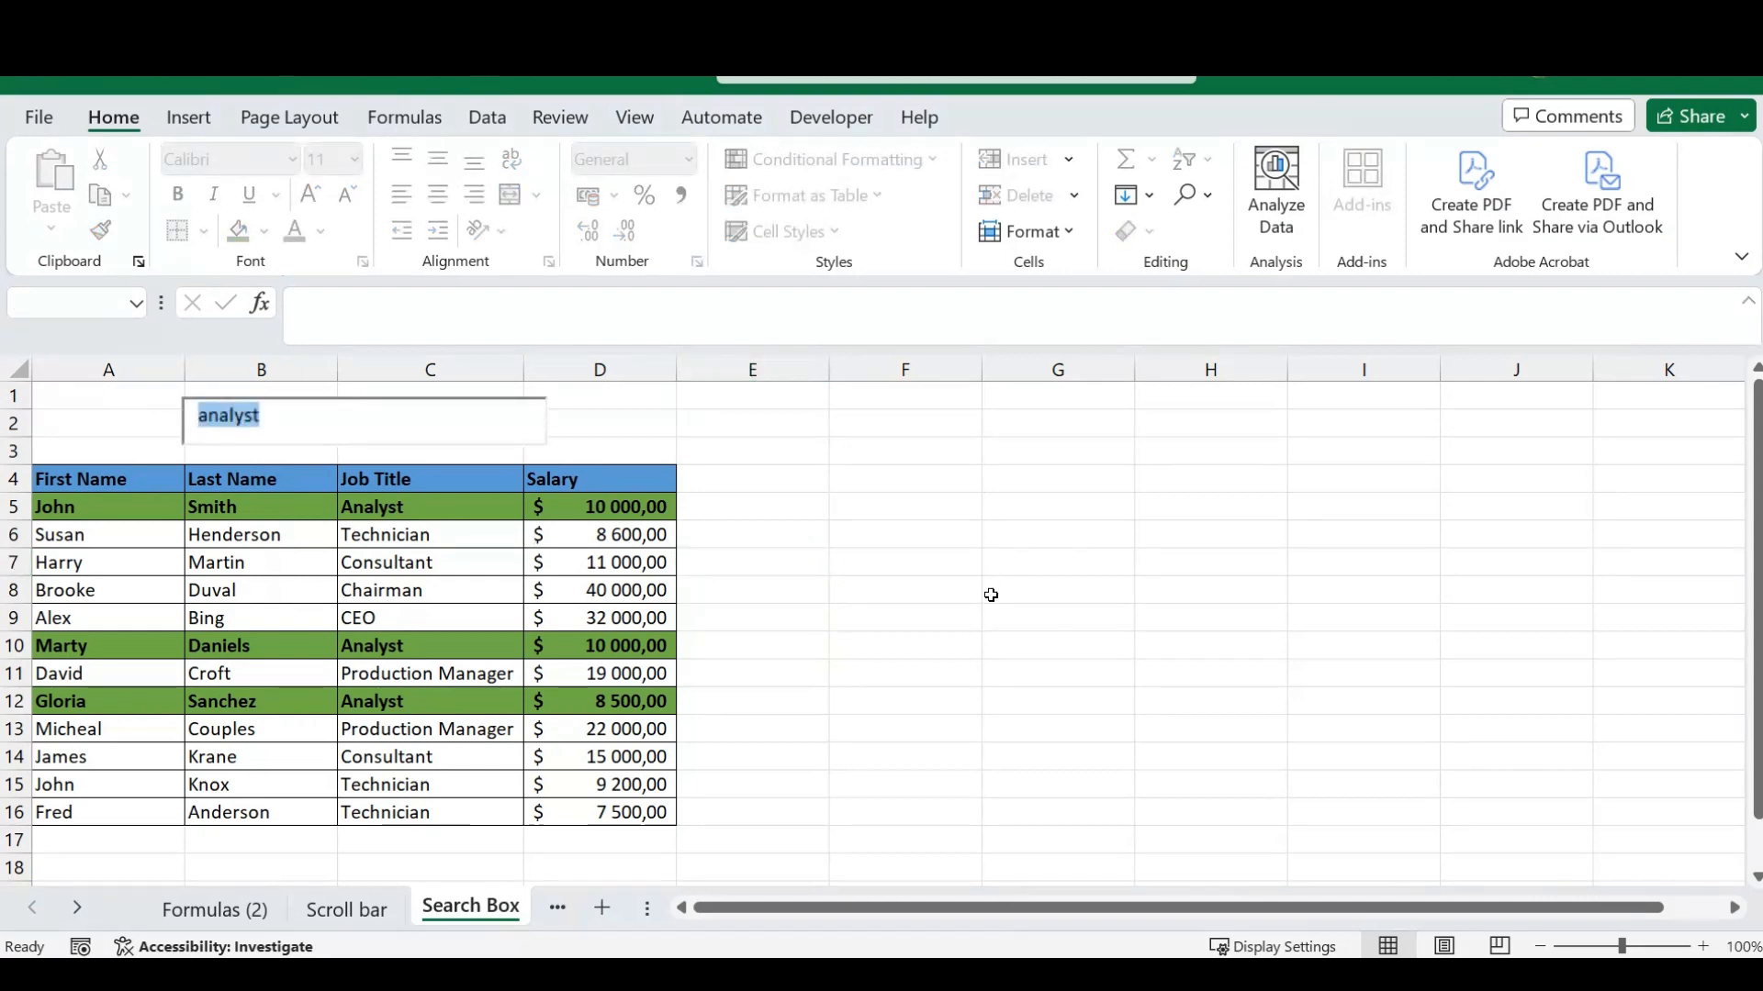
pyautogui.write('asdfgh')
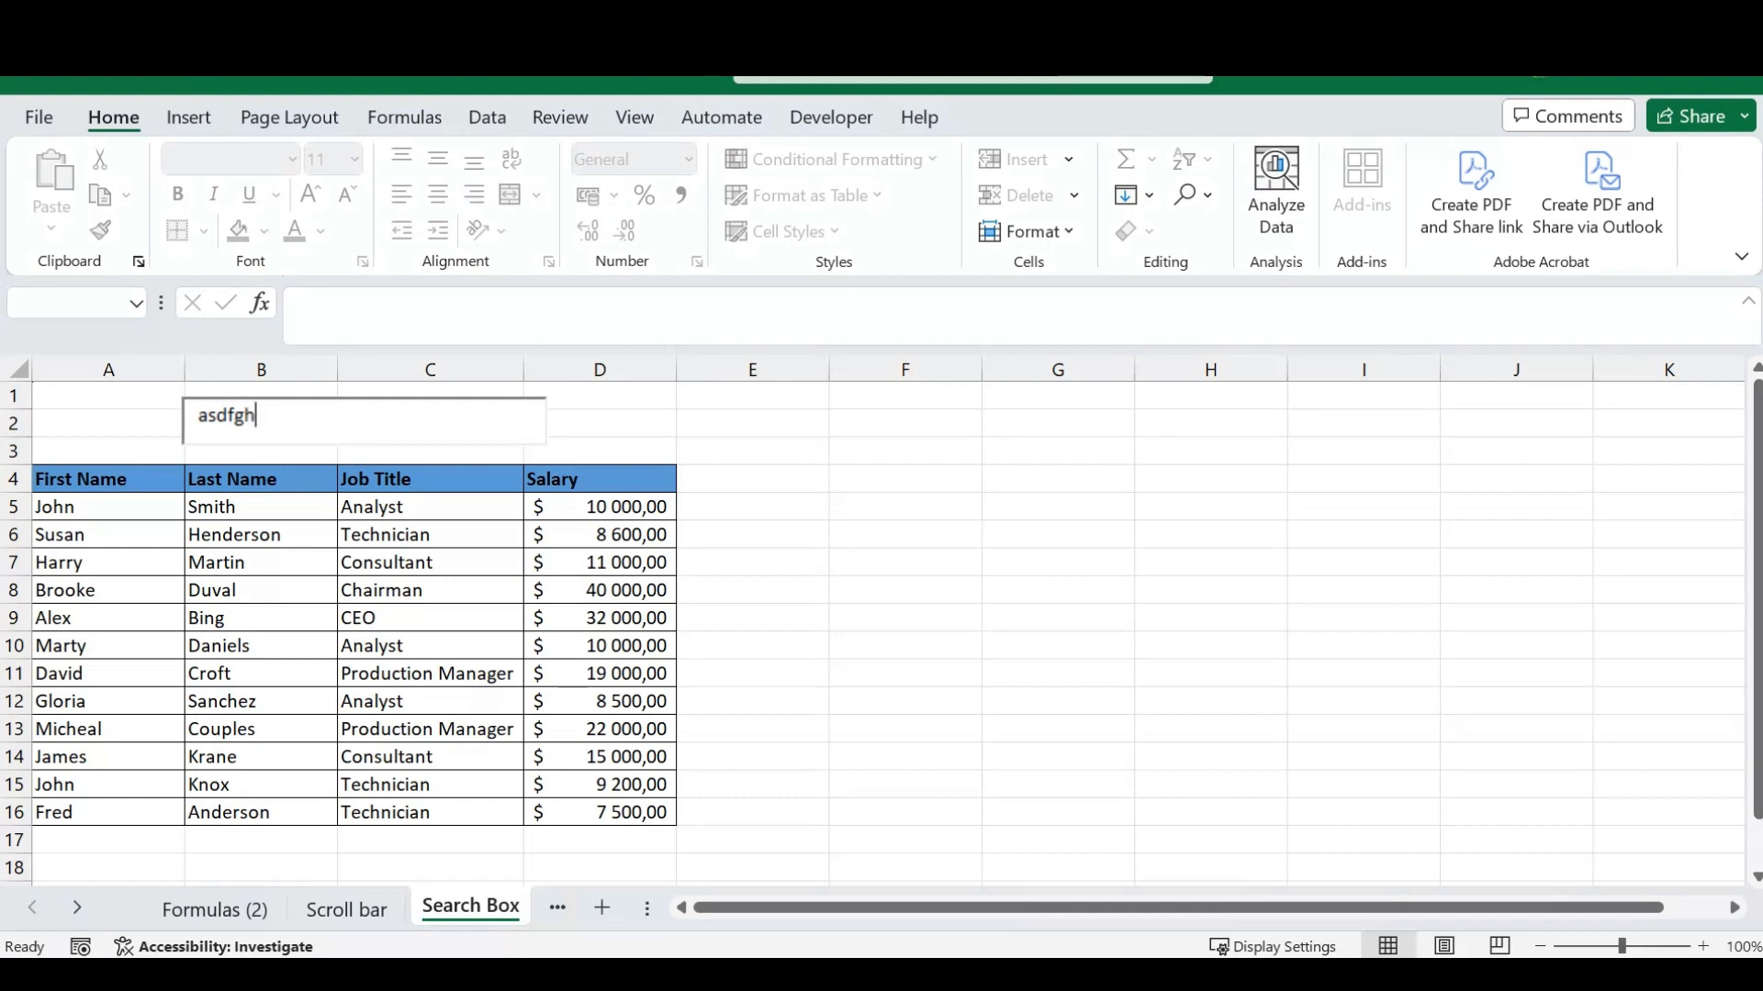
pyautogui.press('BackSpace')
pyautogui.press('BackSpace')
pyautogui.press('BackSpace')
pyautogui.press('BackSpace')
pyautogui.press('BackSpace')
pyautogui.press('BackSpace')
pyautogui.write('john')
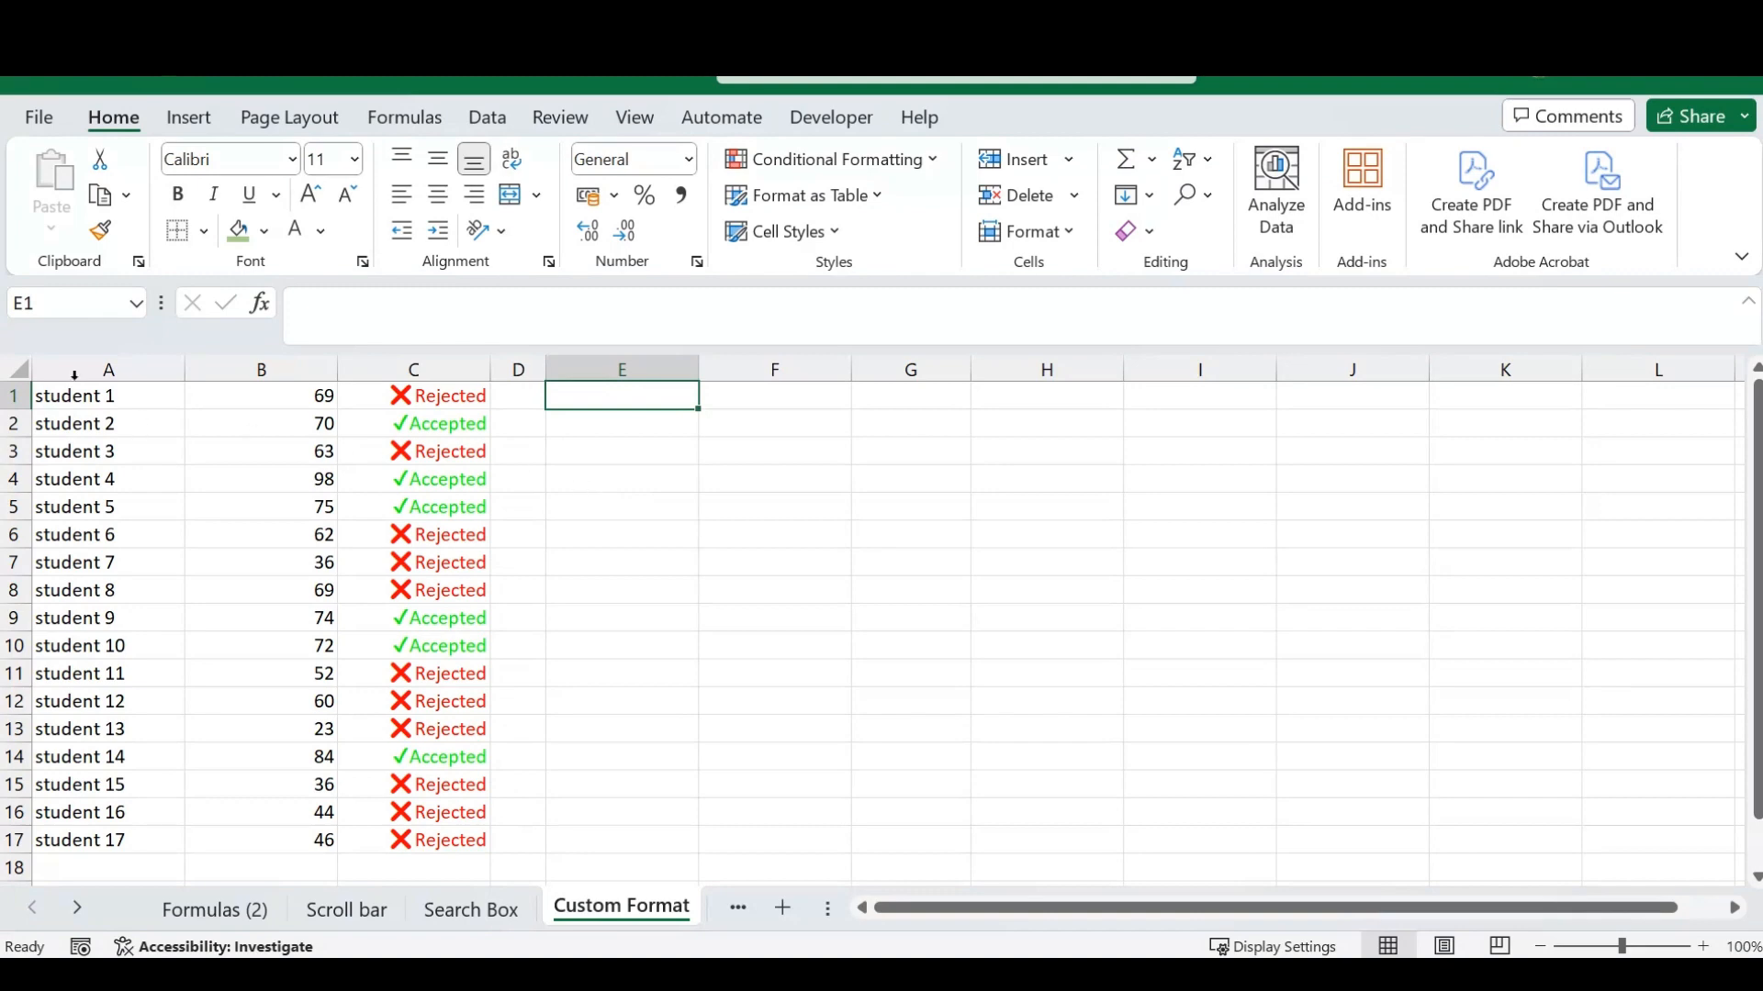
# - Examine the student scores in A1:B9 and the Accepted/Rejected results in C1:C11 on the Custom Format sheet
pyautogui.moveTo(114, 397); pyautogui.dragTo(257, 618)
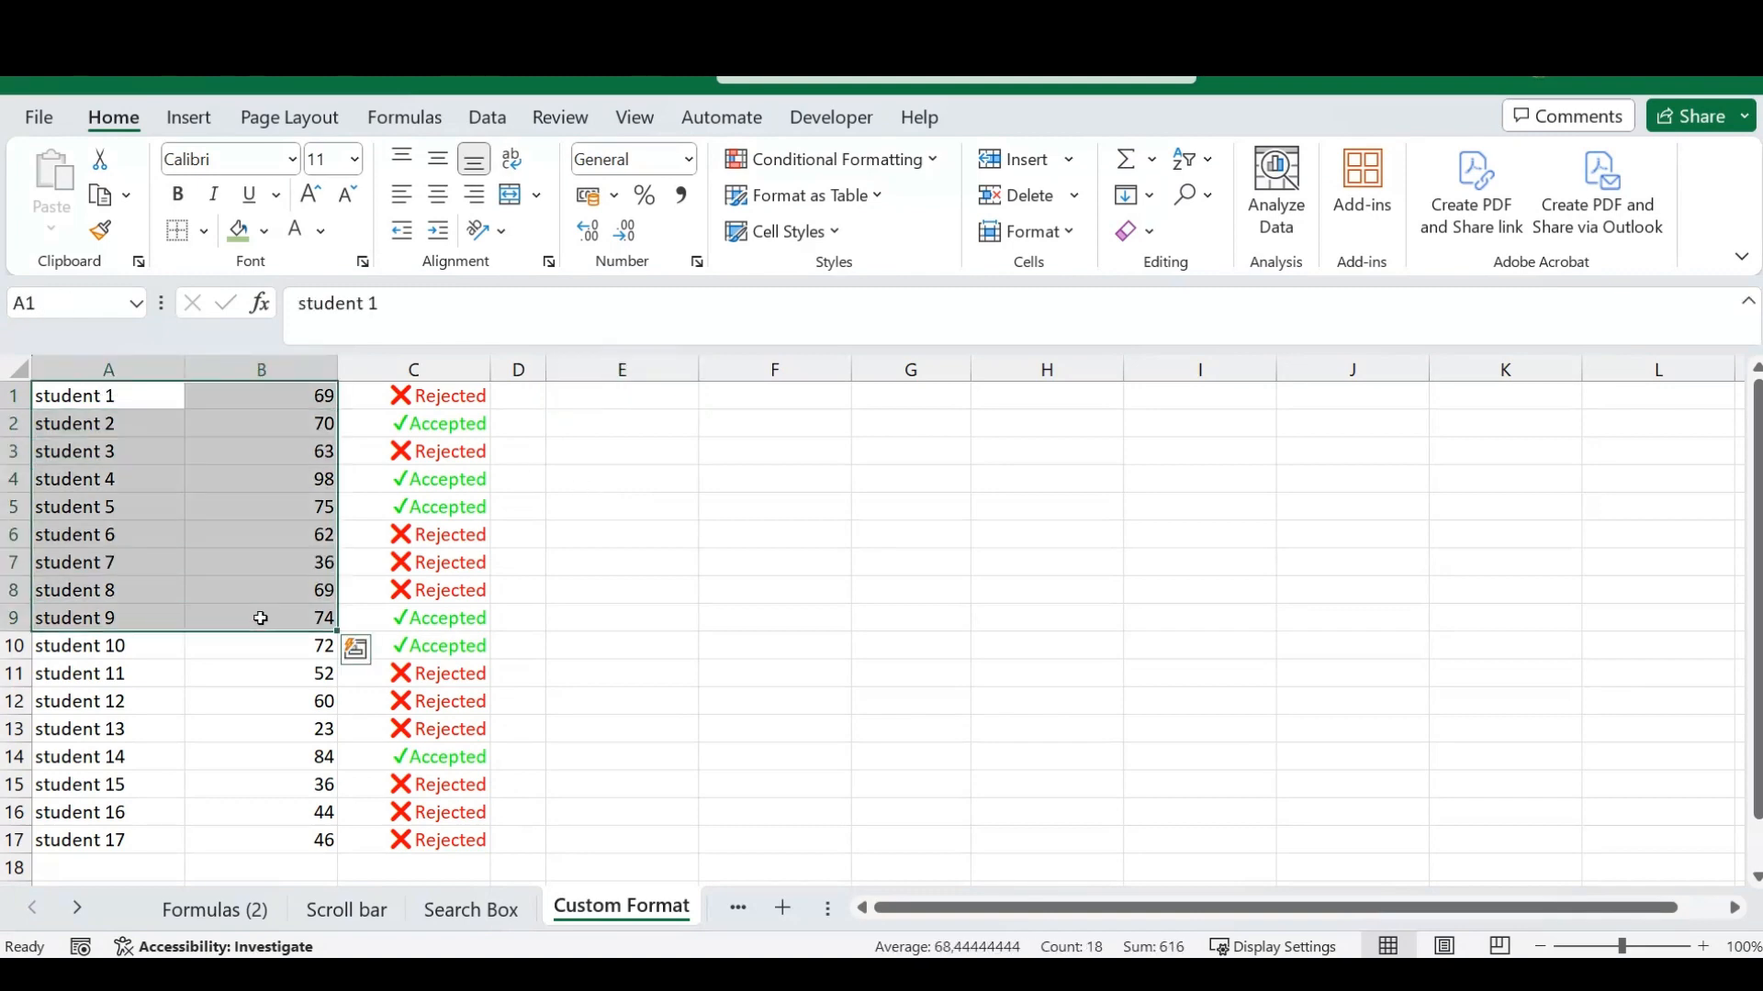
pyautogui.click(557, 516)
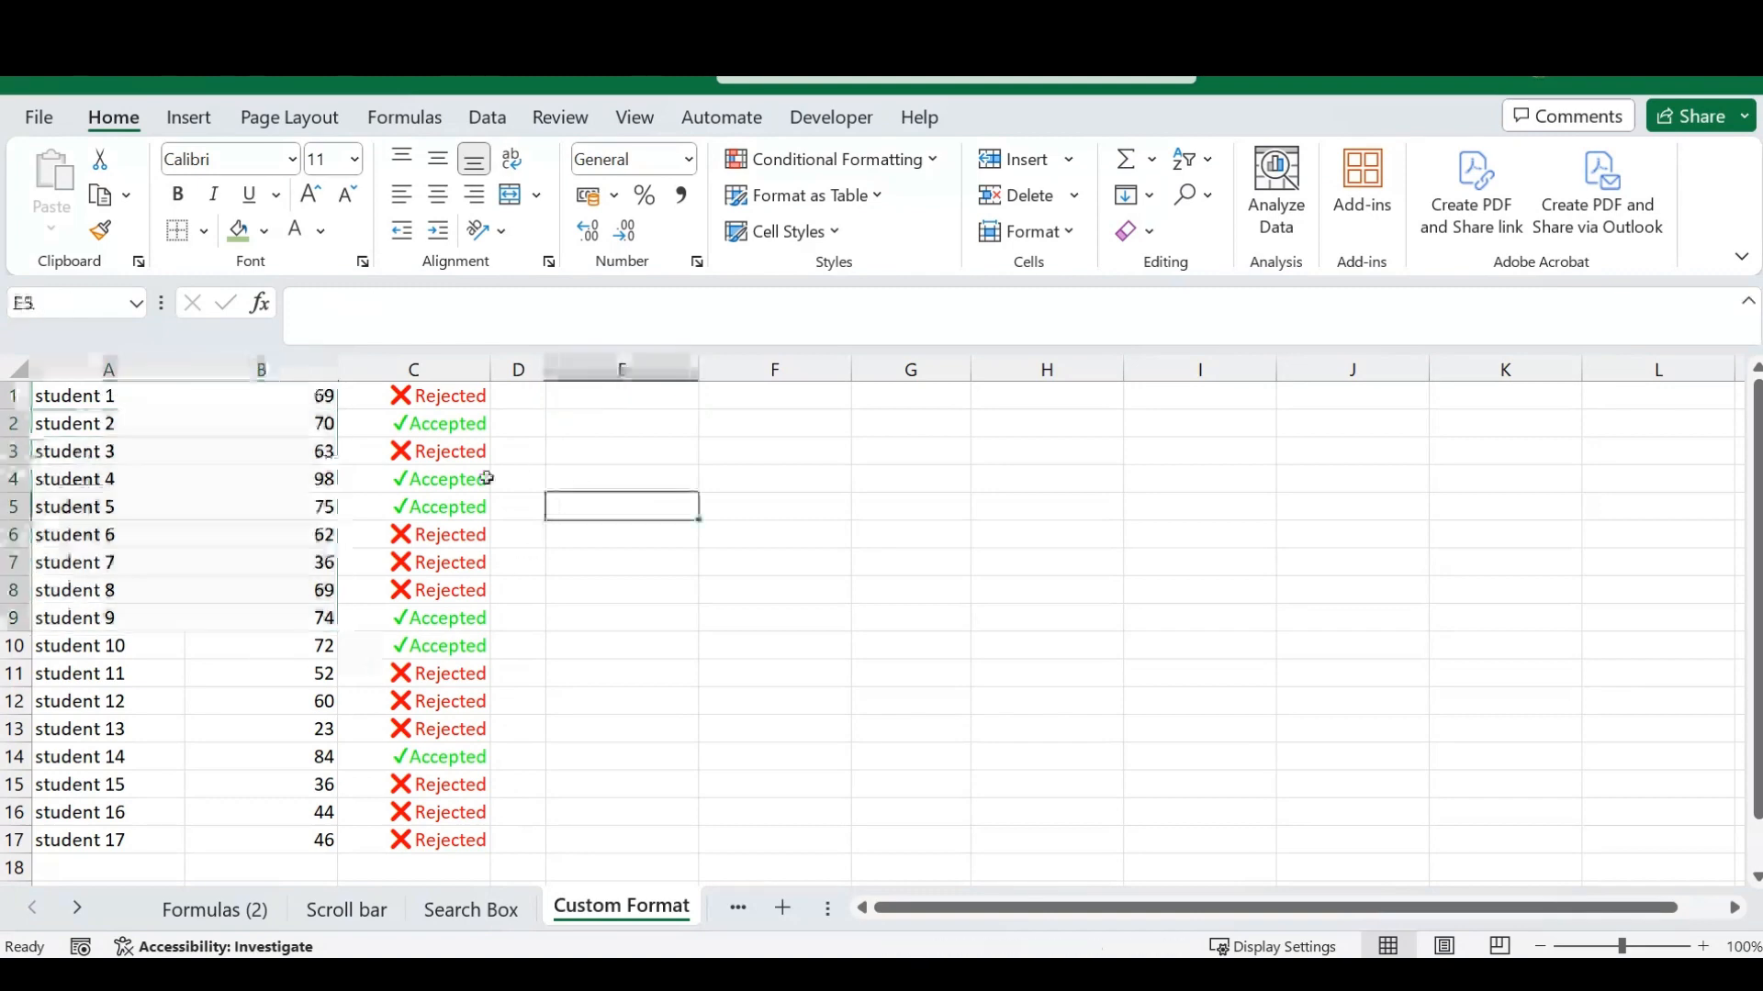
pyautogui.click(442, 398)
pyautogui.moveTo(441, 397); pyautogui.dragTo(442, 677)
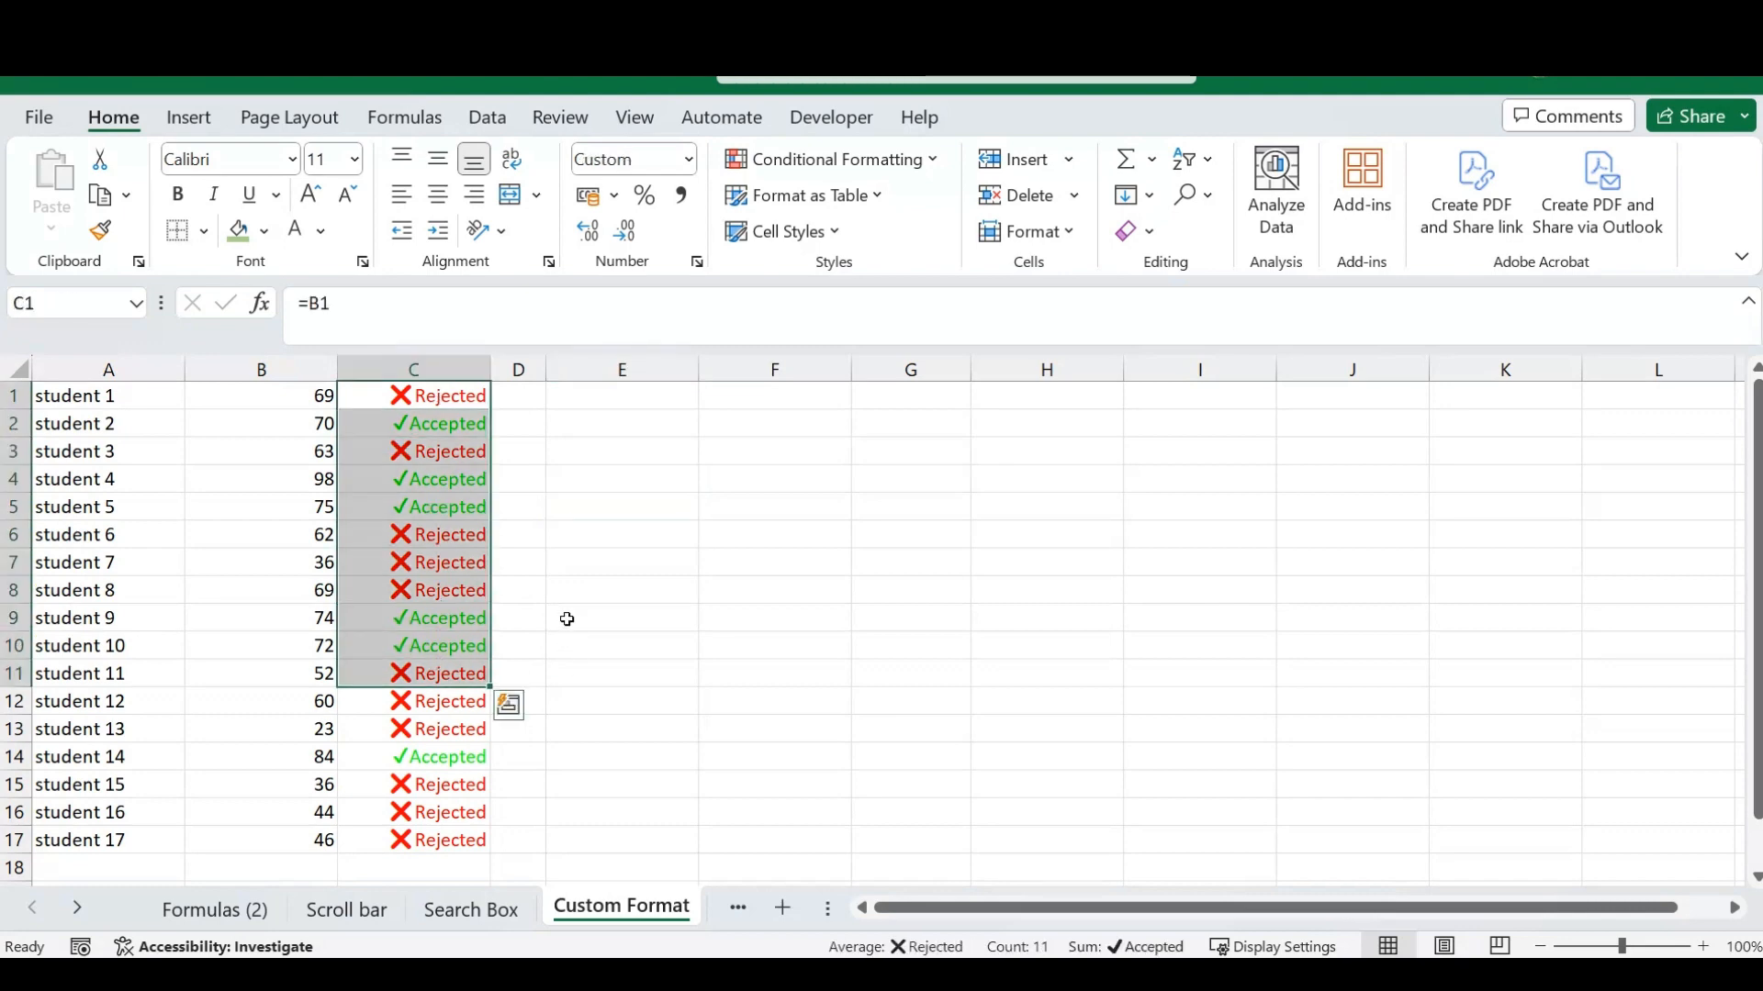
pyautogui.click(561, 418)
pyautogui.click(586, 395)
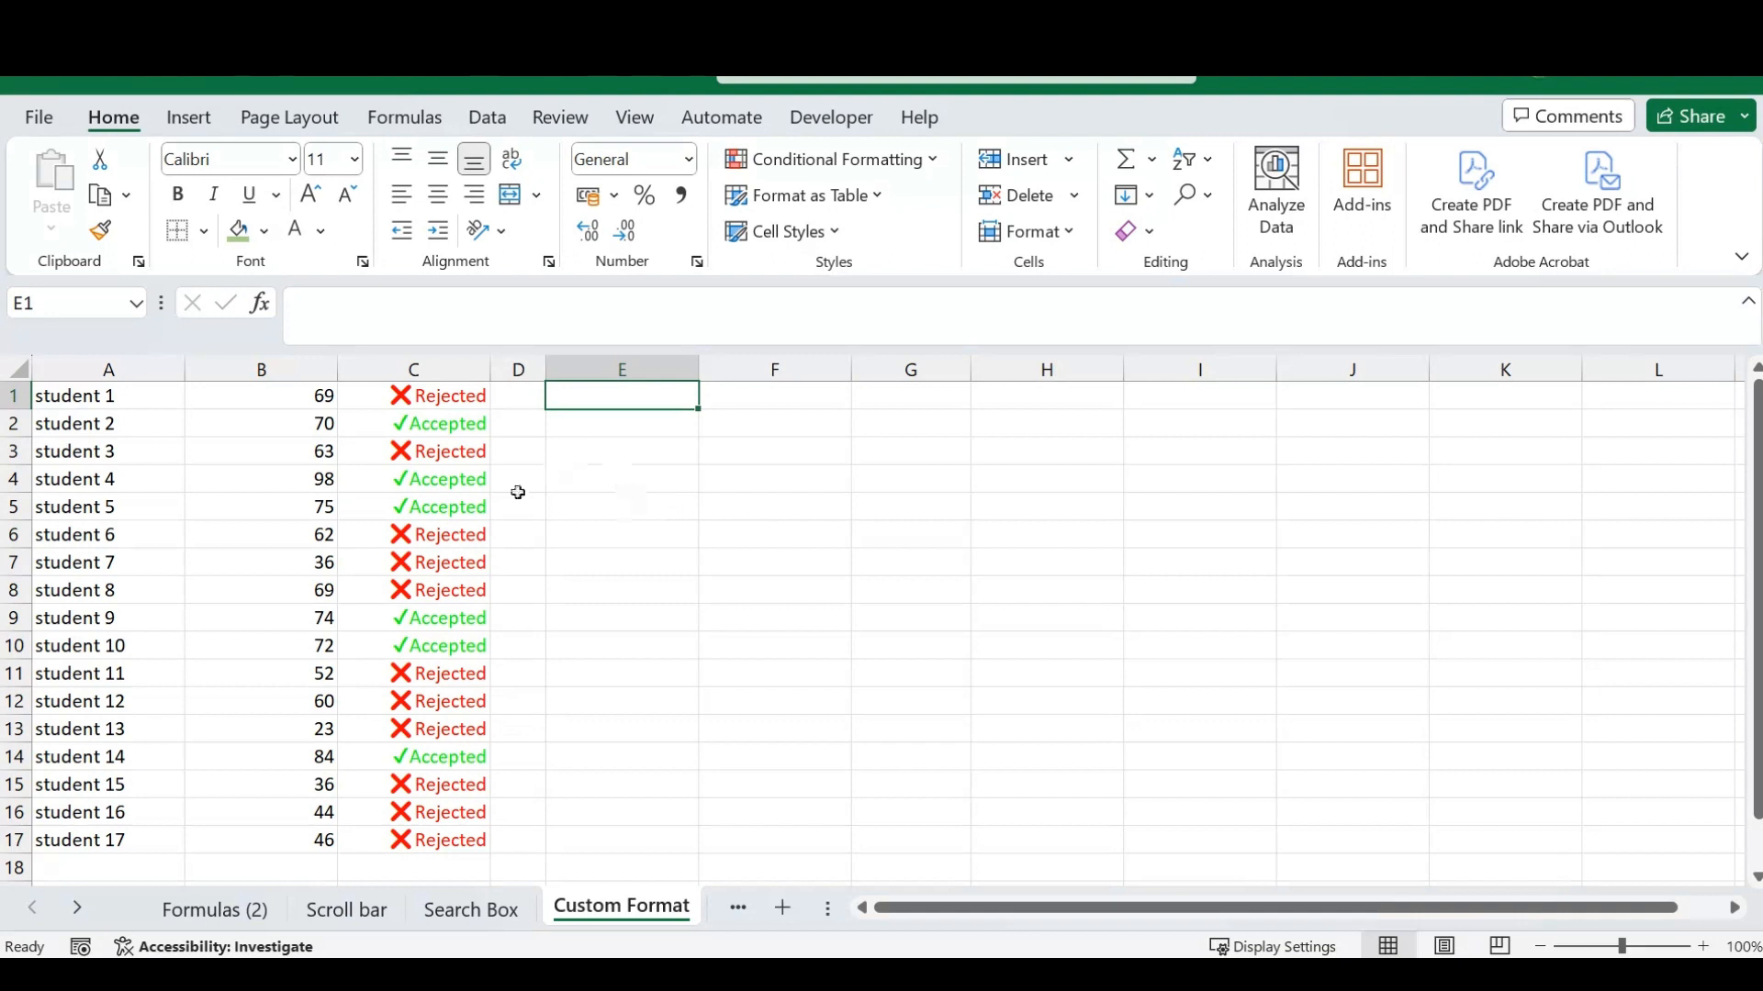
pyautogui.moveTo(471, 399); pyautogui.dragTo(430, 406)
pyautogui.click(576, 409)
# - Copy the student names and scores in A1:B10 to a new block starting at E1
pyautogui.moveTo(107, 396); pyautogui.dragTo(261, 647)
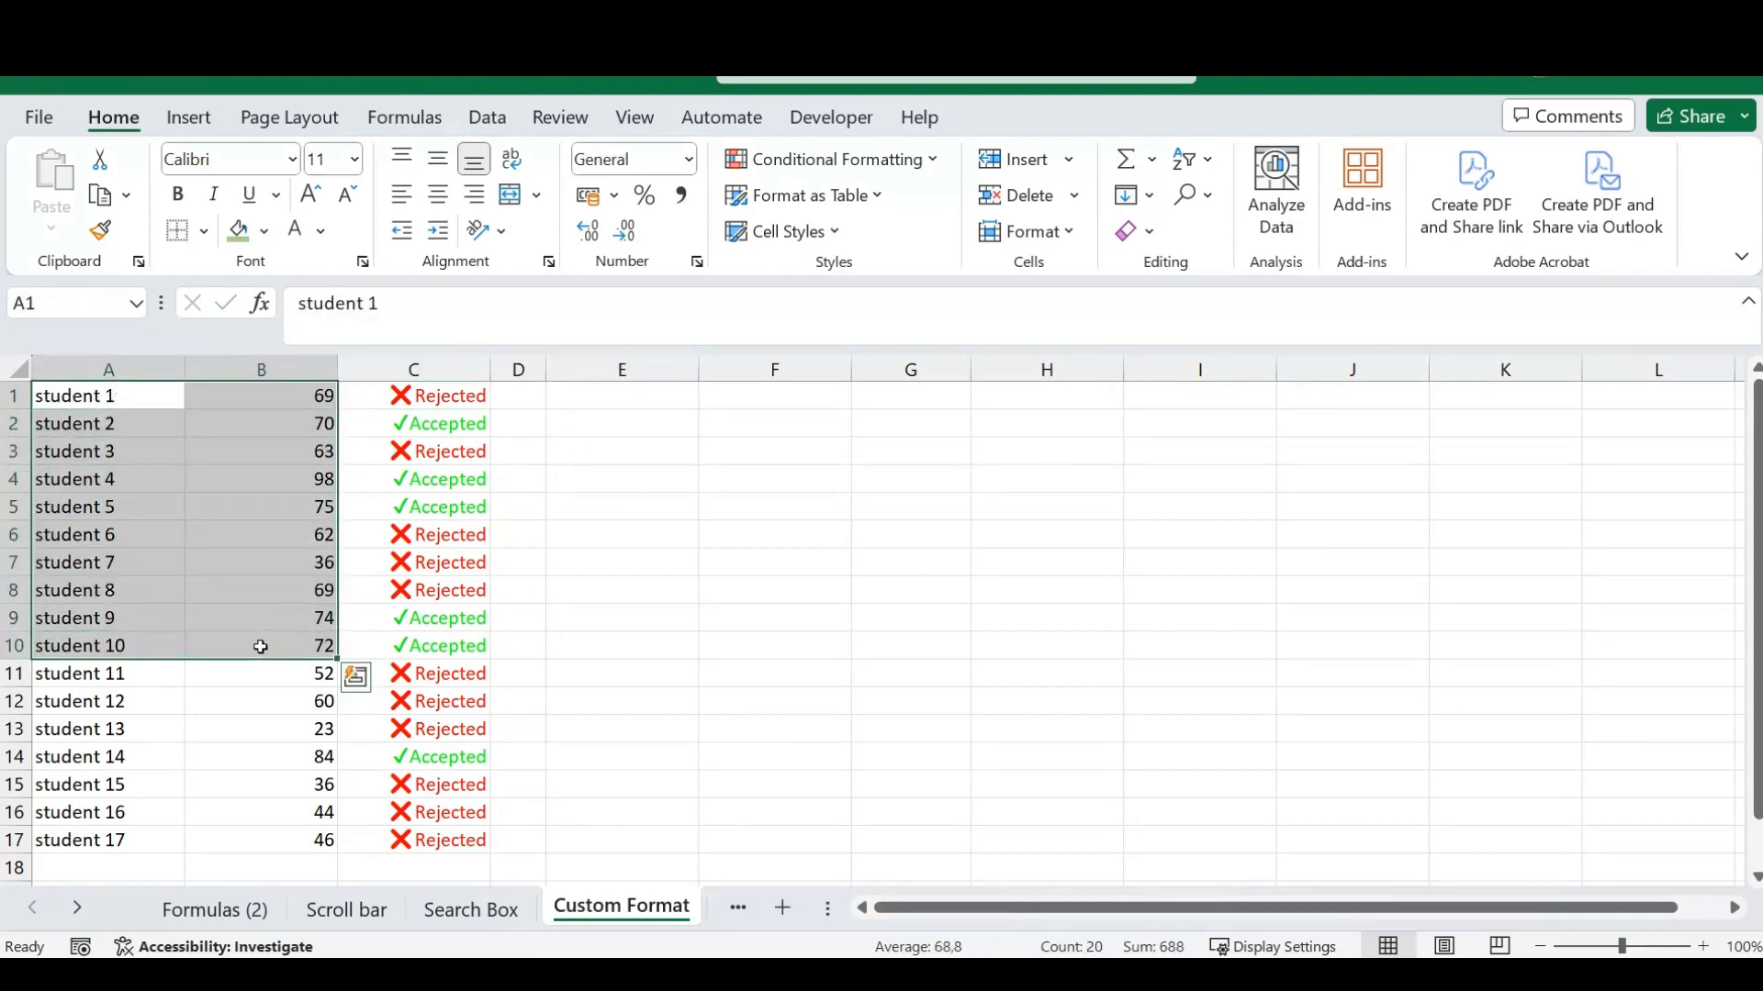
pyautogui.hotkey('ctrl', 'c')
pyautogui.click(606, 395)
pyautogui.hotkey('ctrl', 'v')
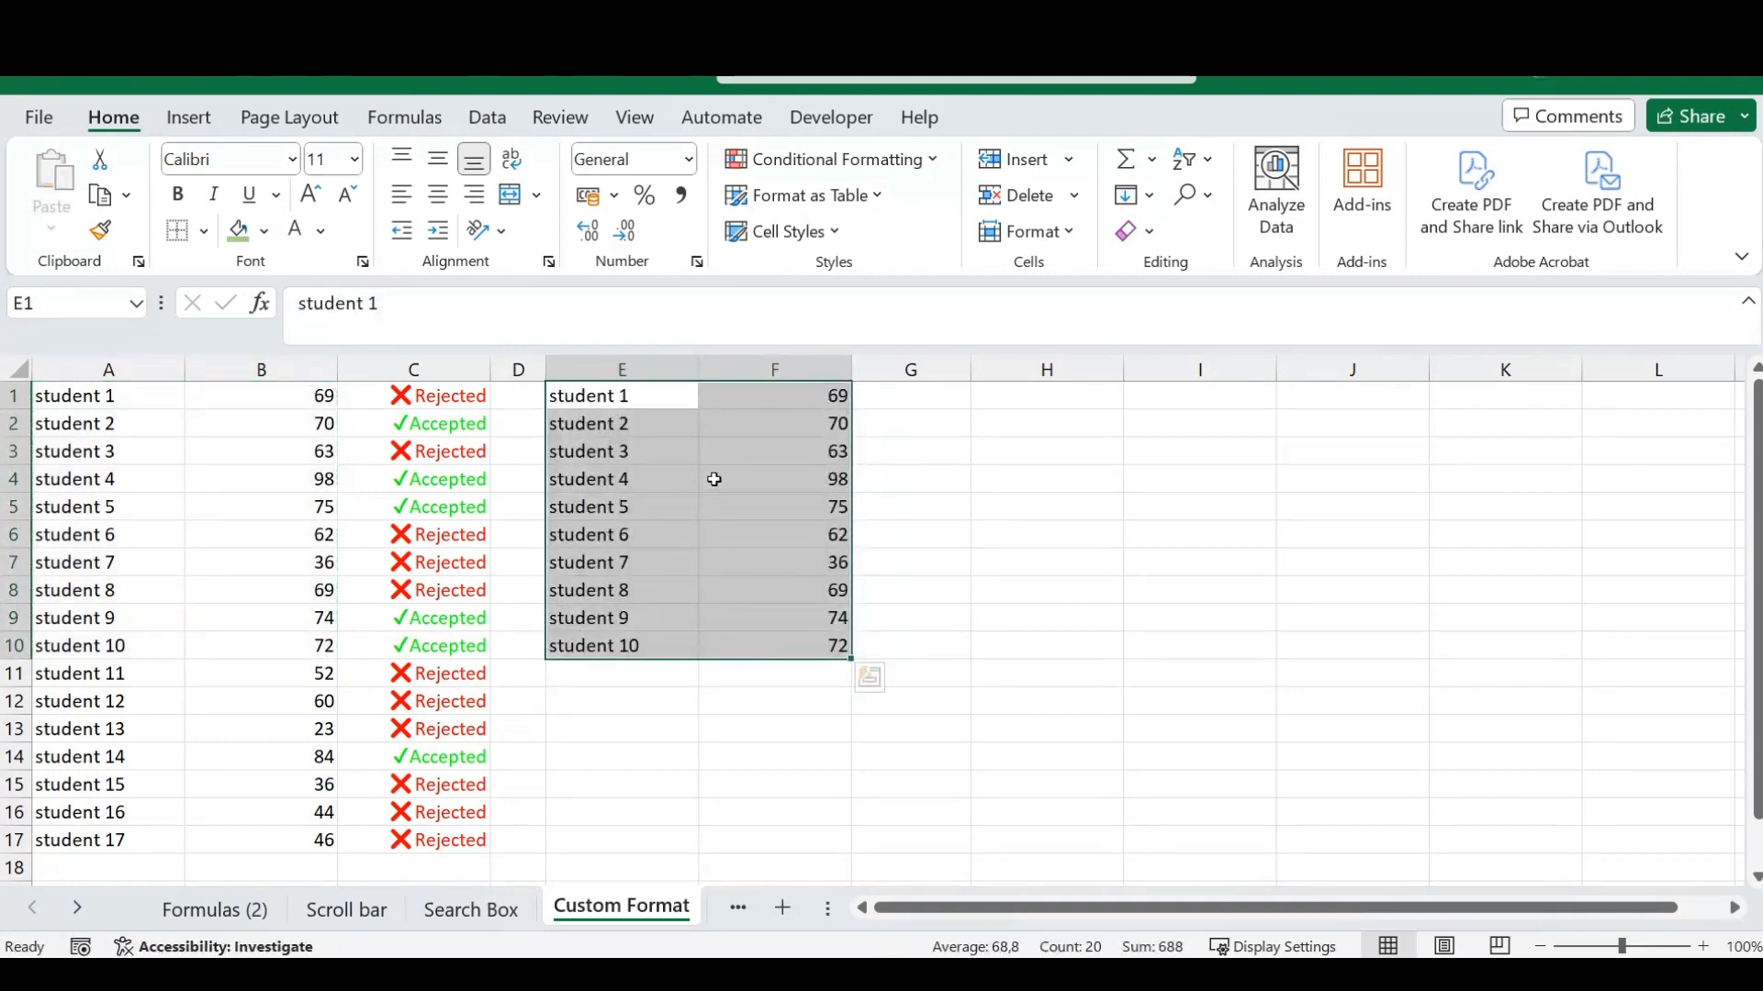
# - Enter the formula =F1 in G1 and fill it down to G10
pyautogui.click(893, 395)
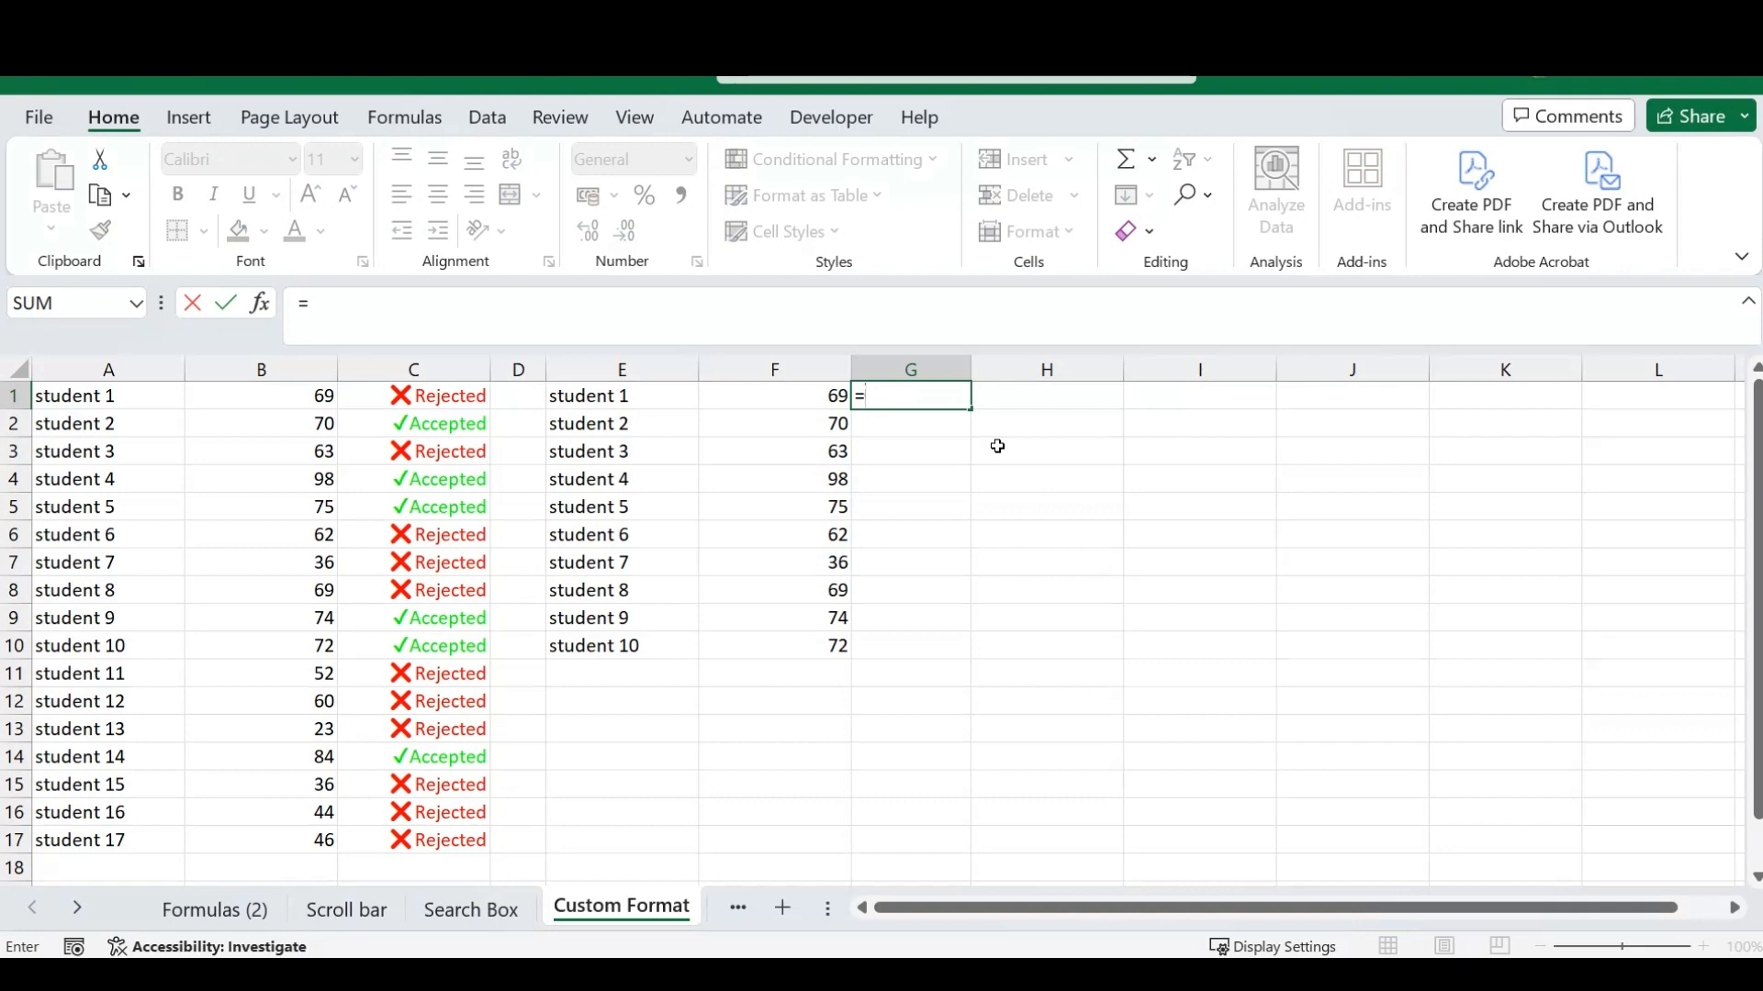
pyautogui.press('Left')
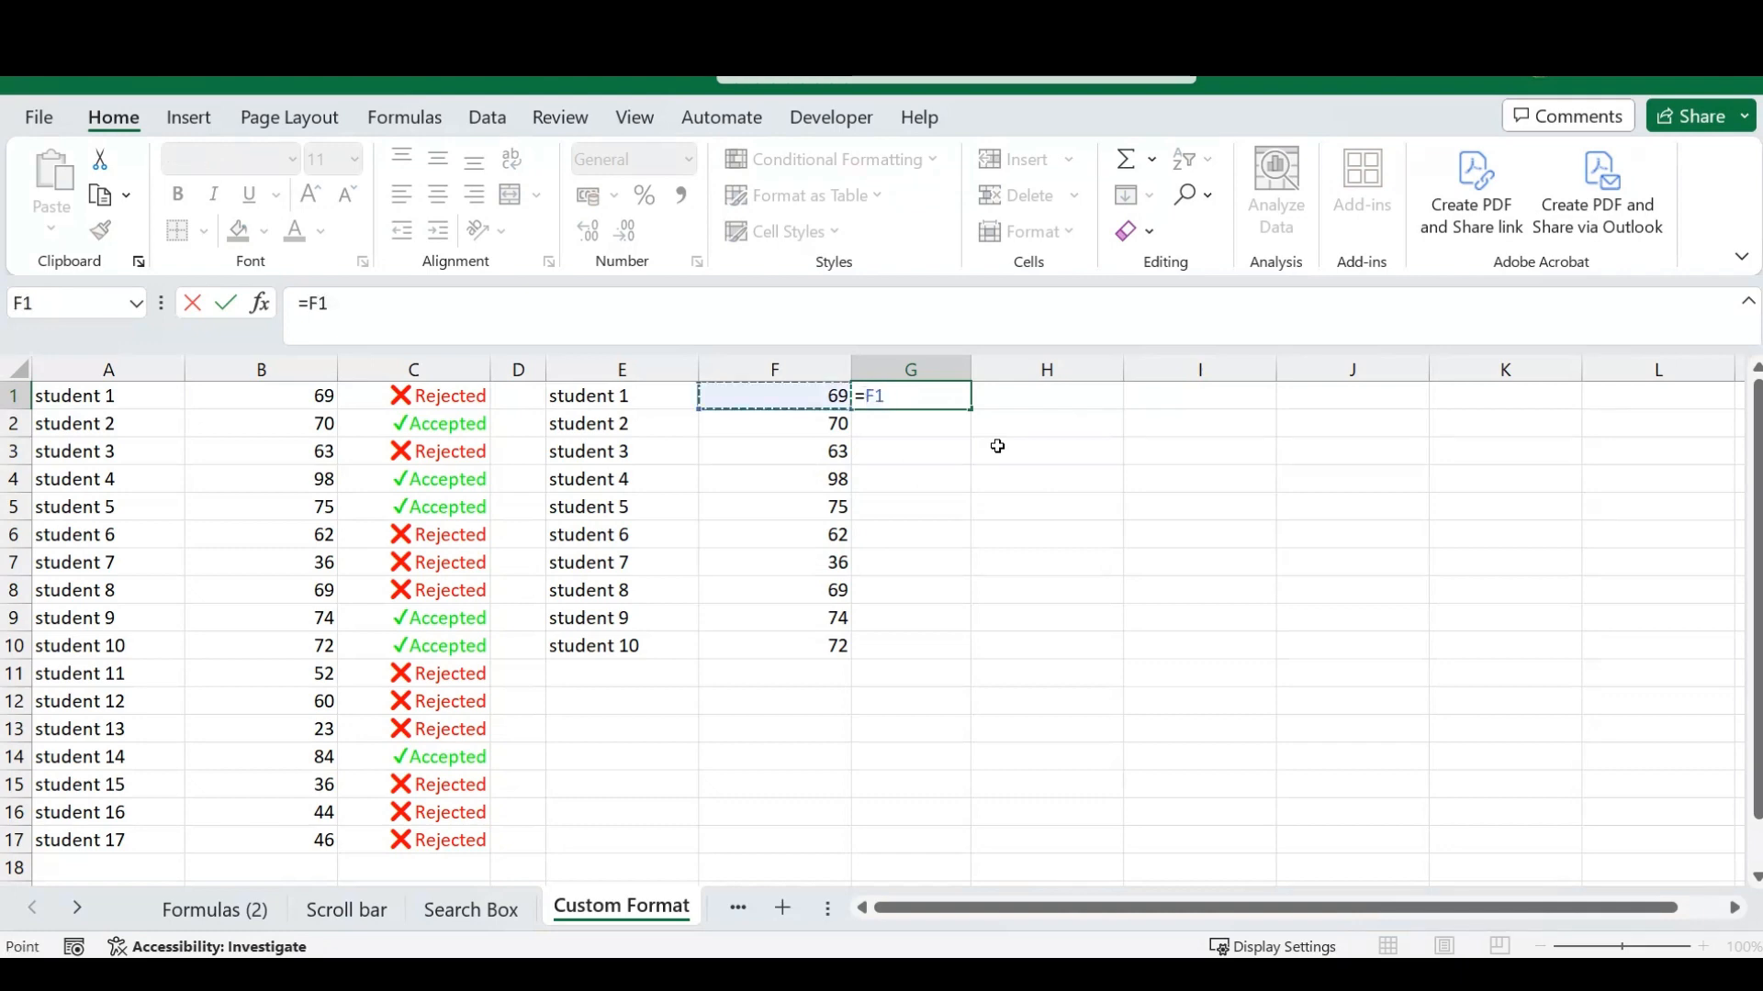
pyautogui.press('Return')
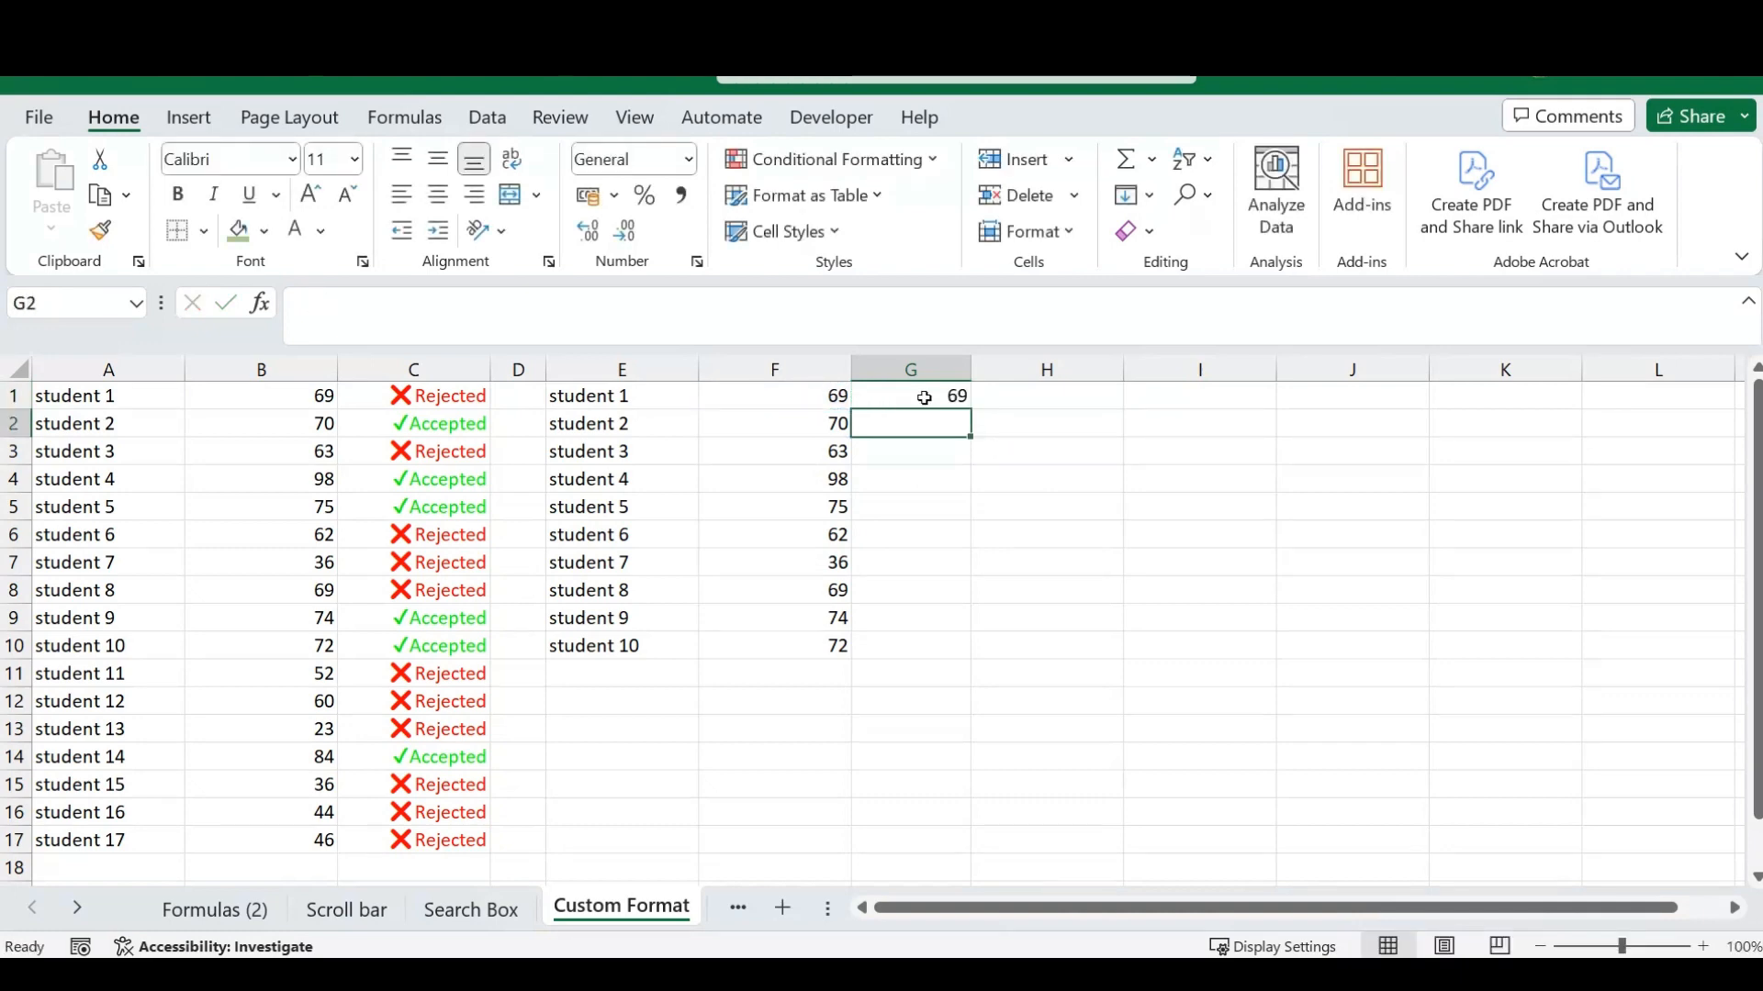
pyautogui.click(926, 400)
pyautogui.doubleClick(970, 407)
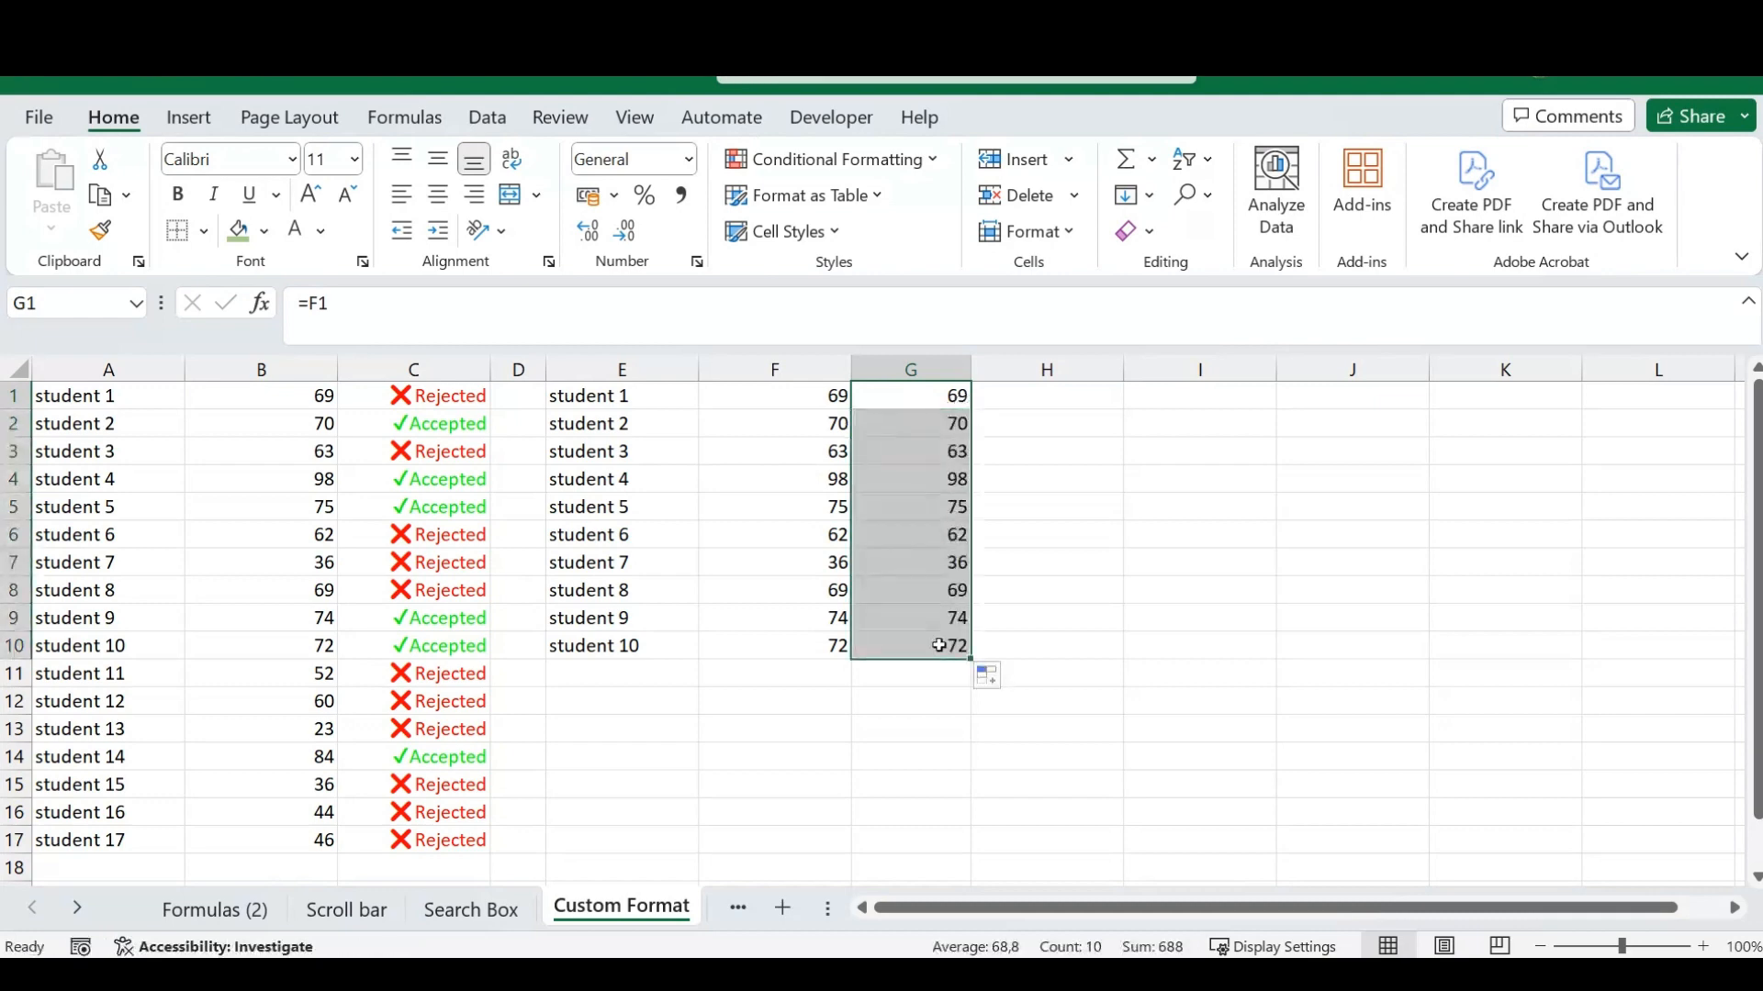
pyautogui.click(1059, 483)
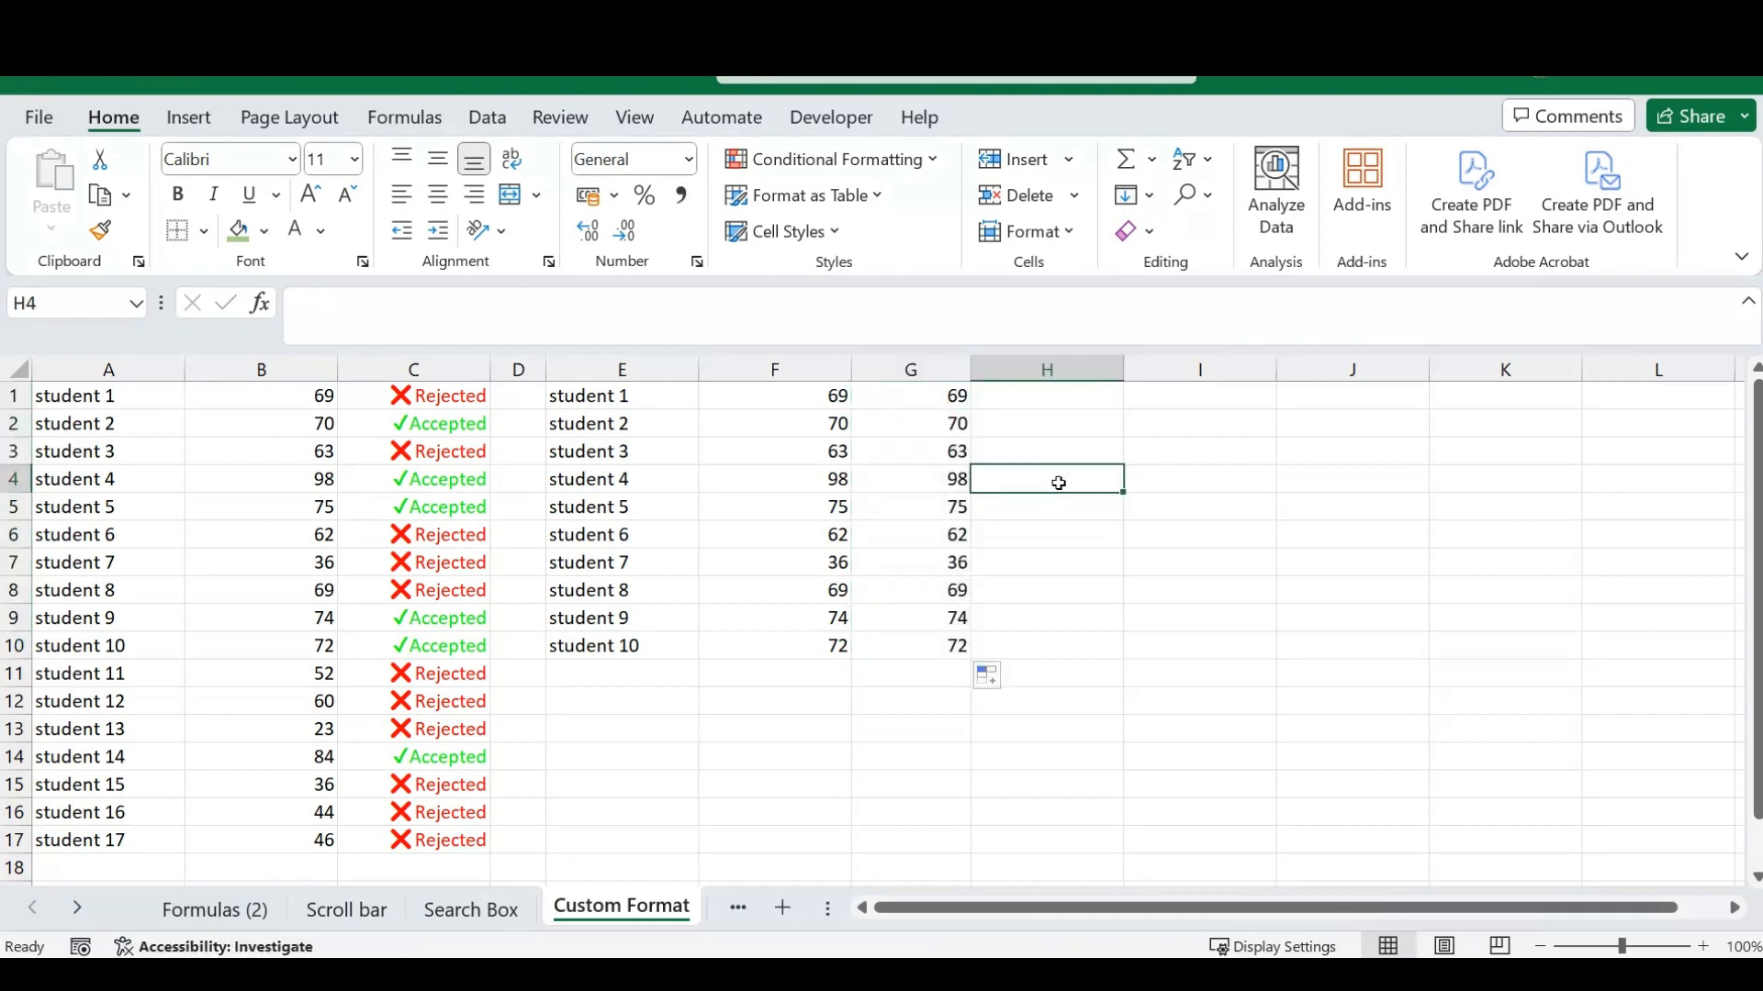
# - Open the number format settings for G1 and choose the Custom category
pyautogui.click(922, 402)
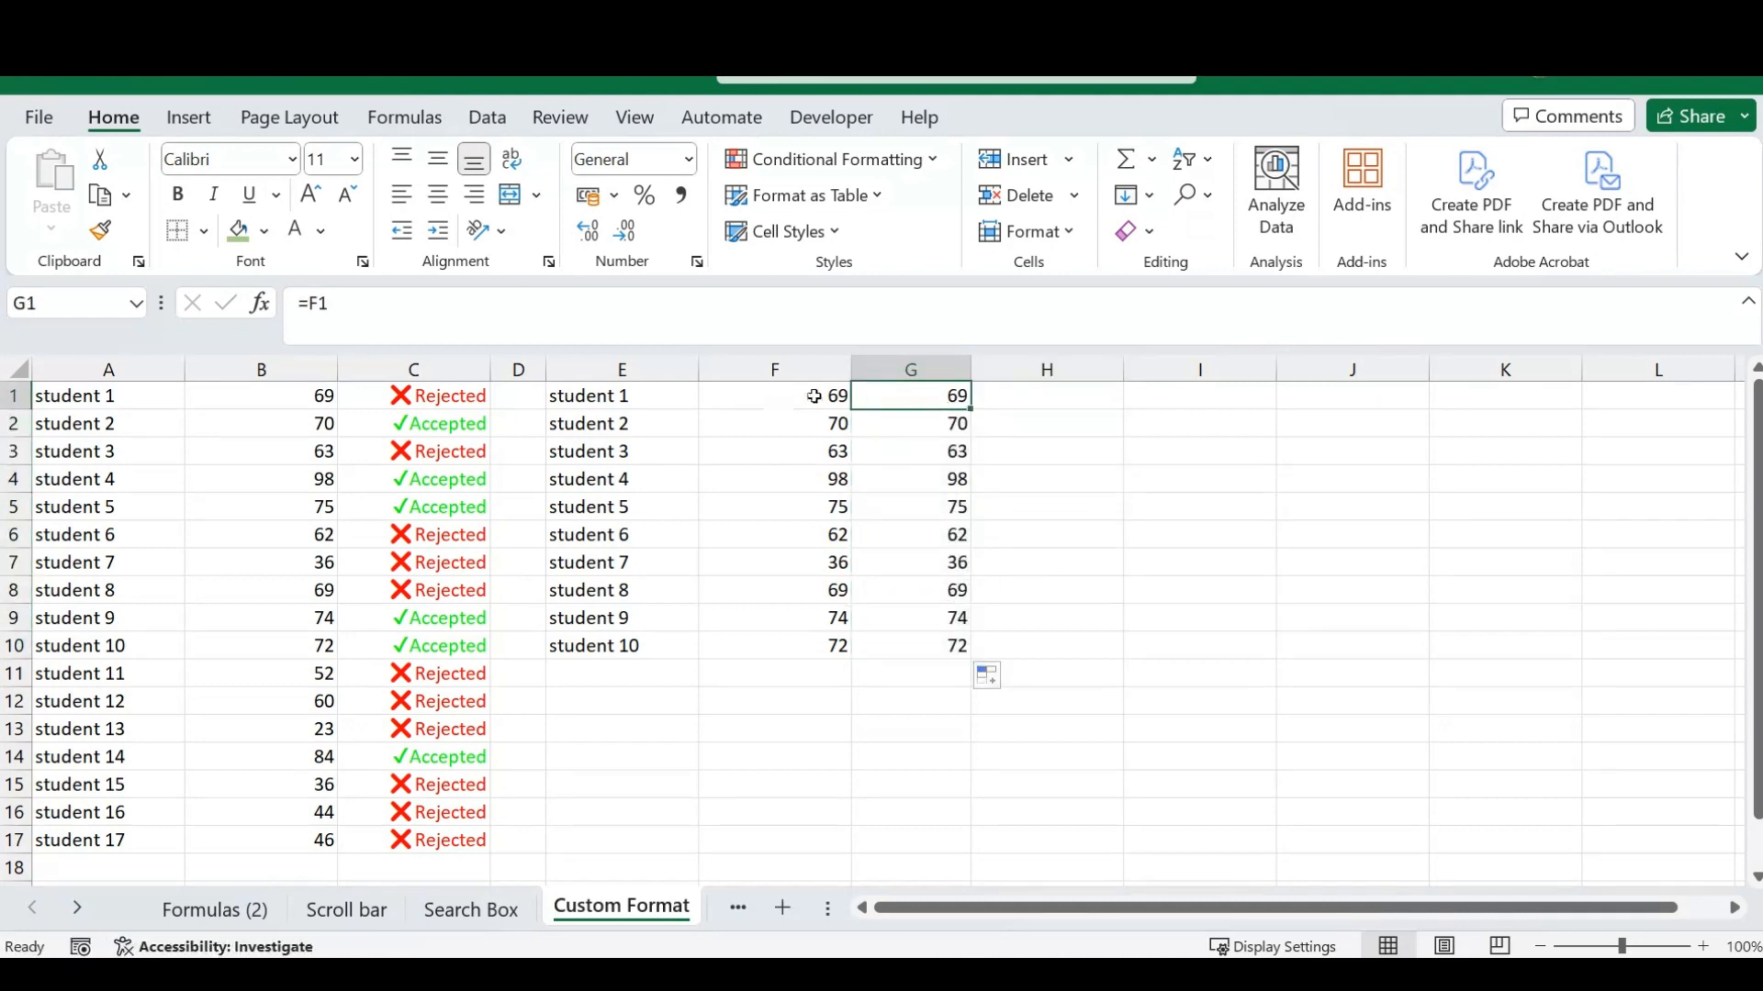
pyautogui.moveTo(792, 401); pyautogui.dragTo(795, 677)
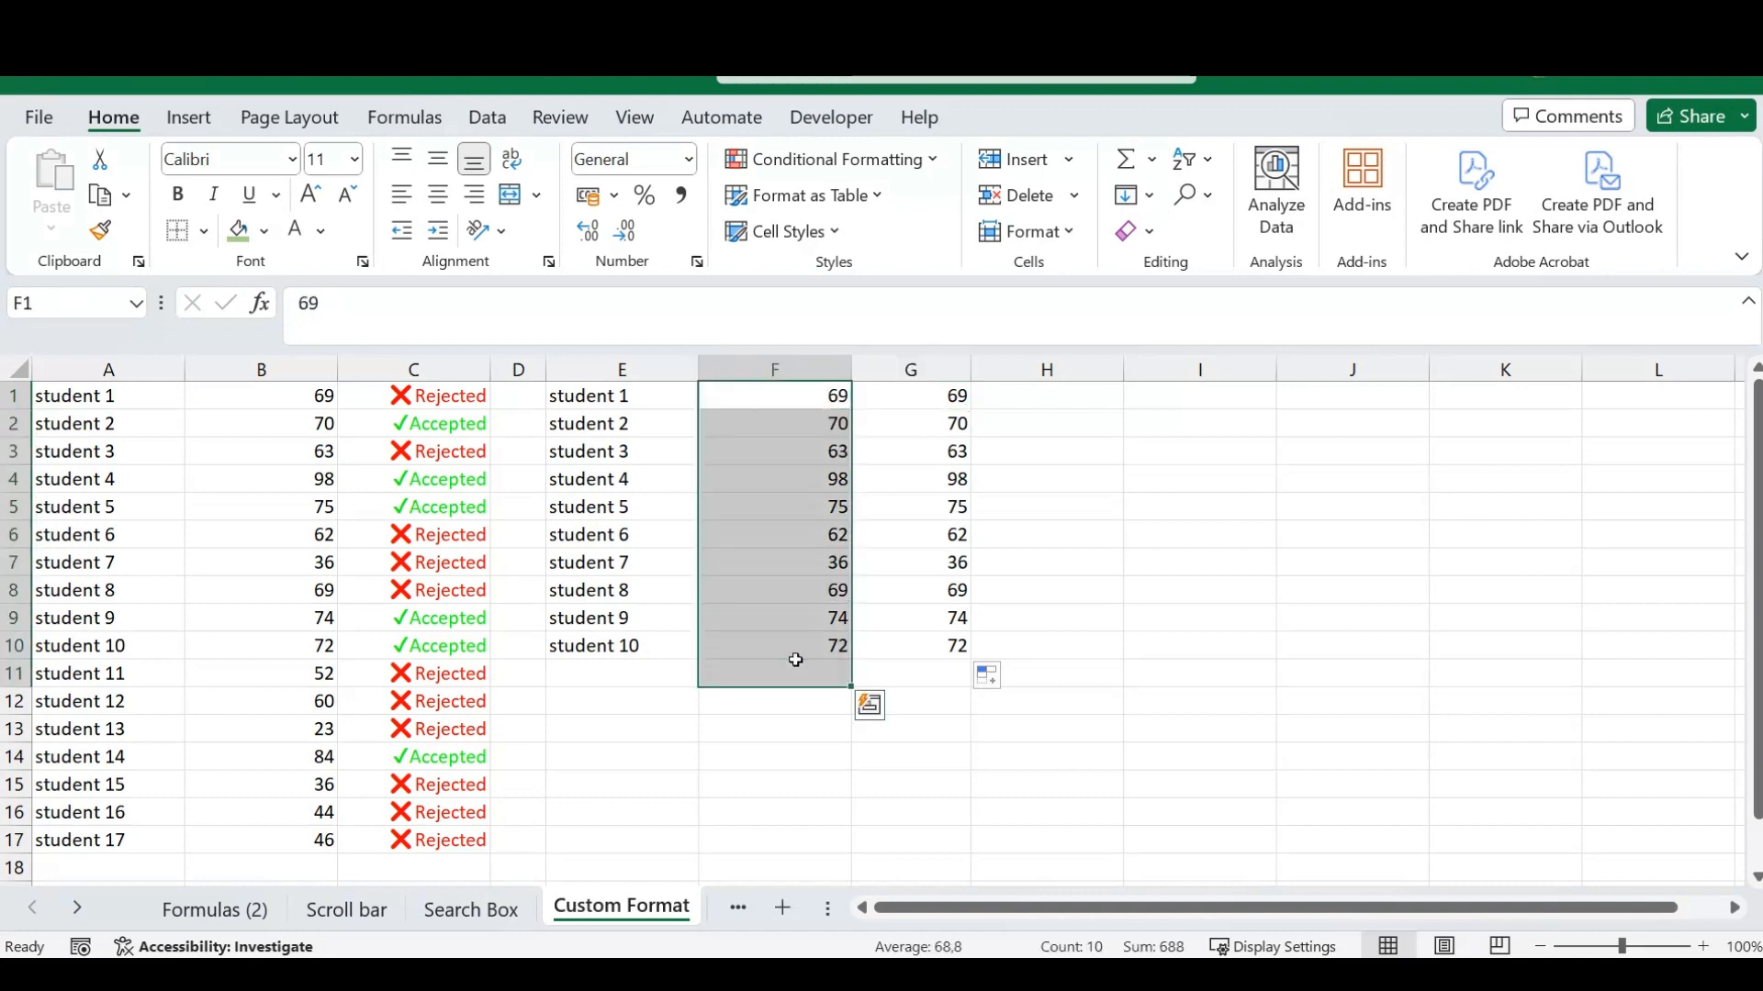
pyautogui.click(921, 395)
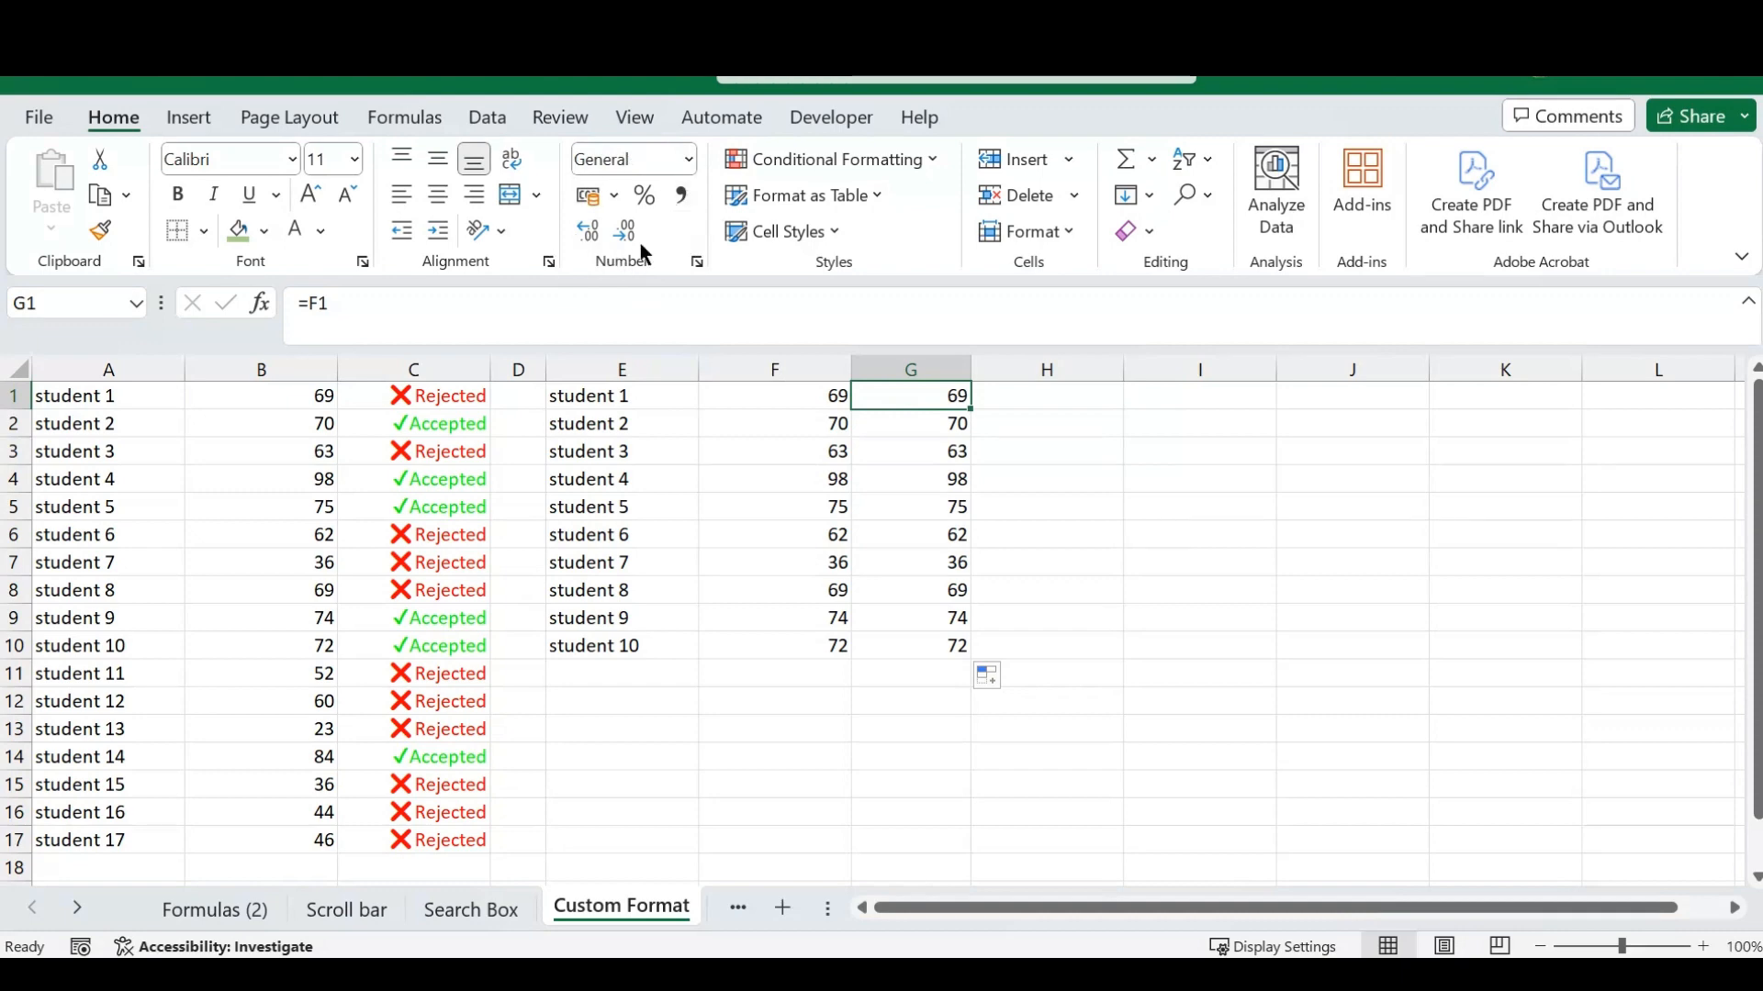
pyautogui.click(689, 162)
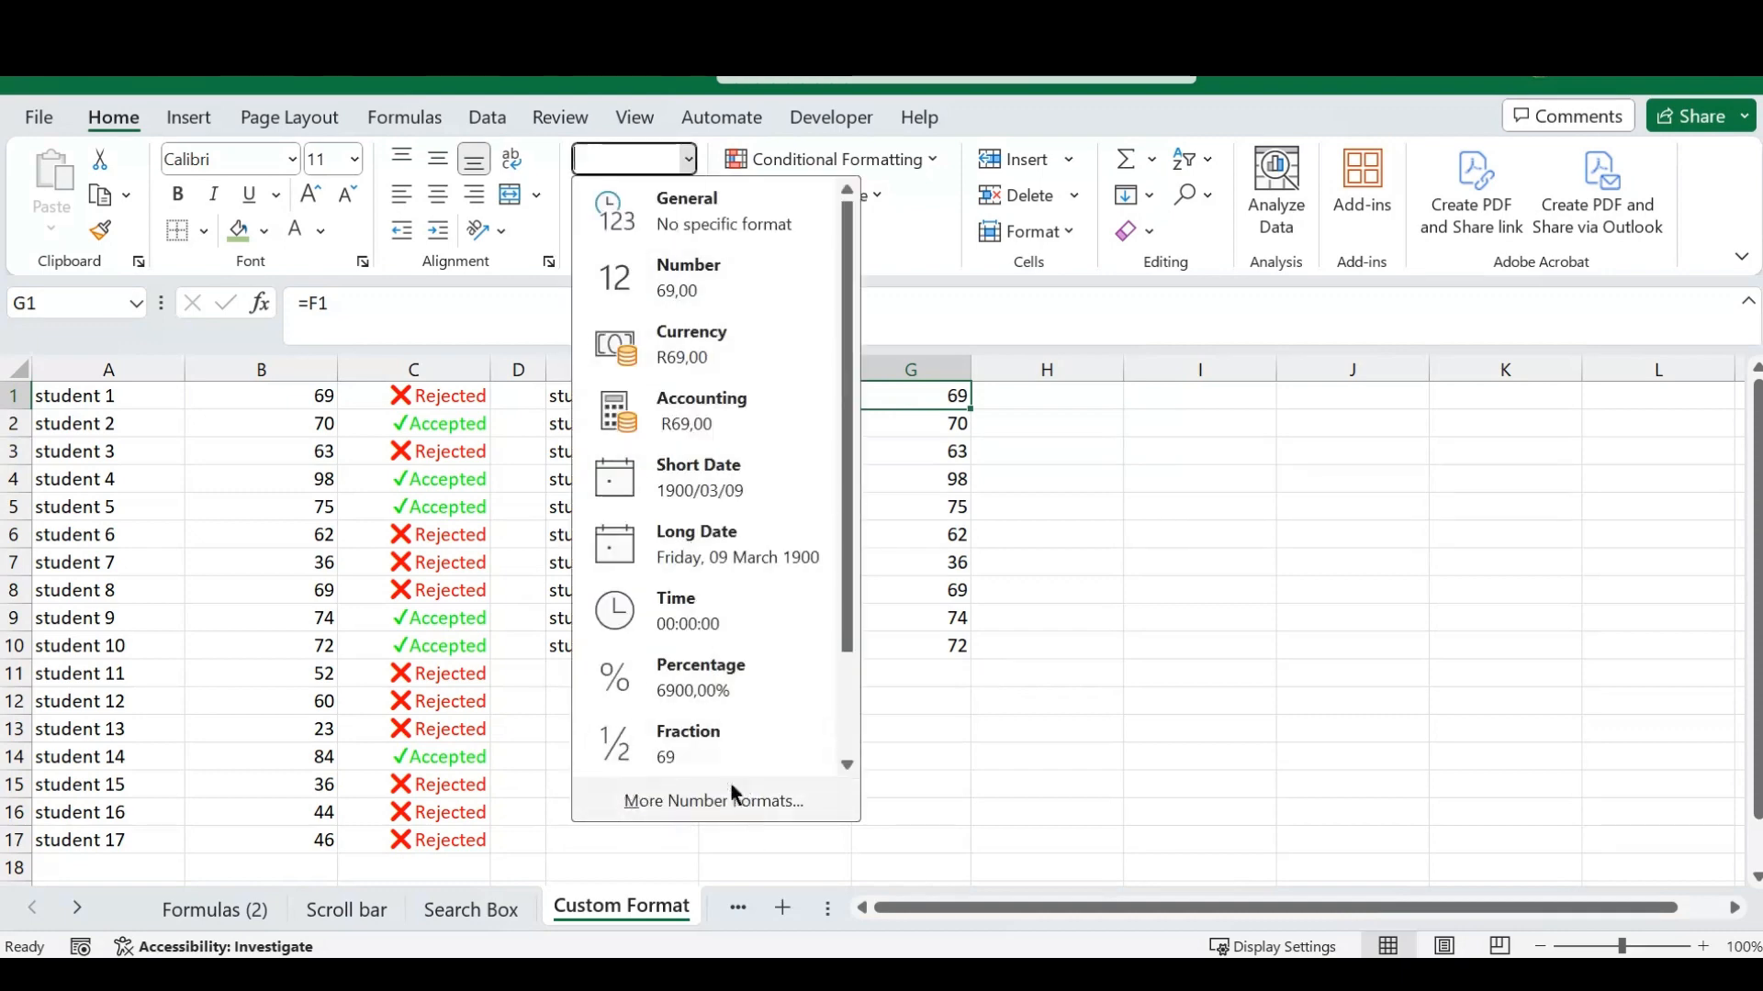
pyautogui.click(702, 804)
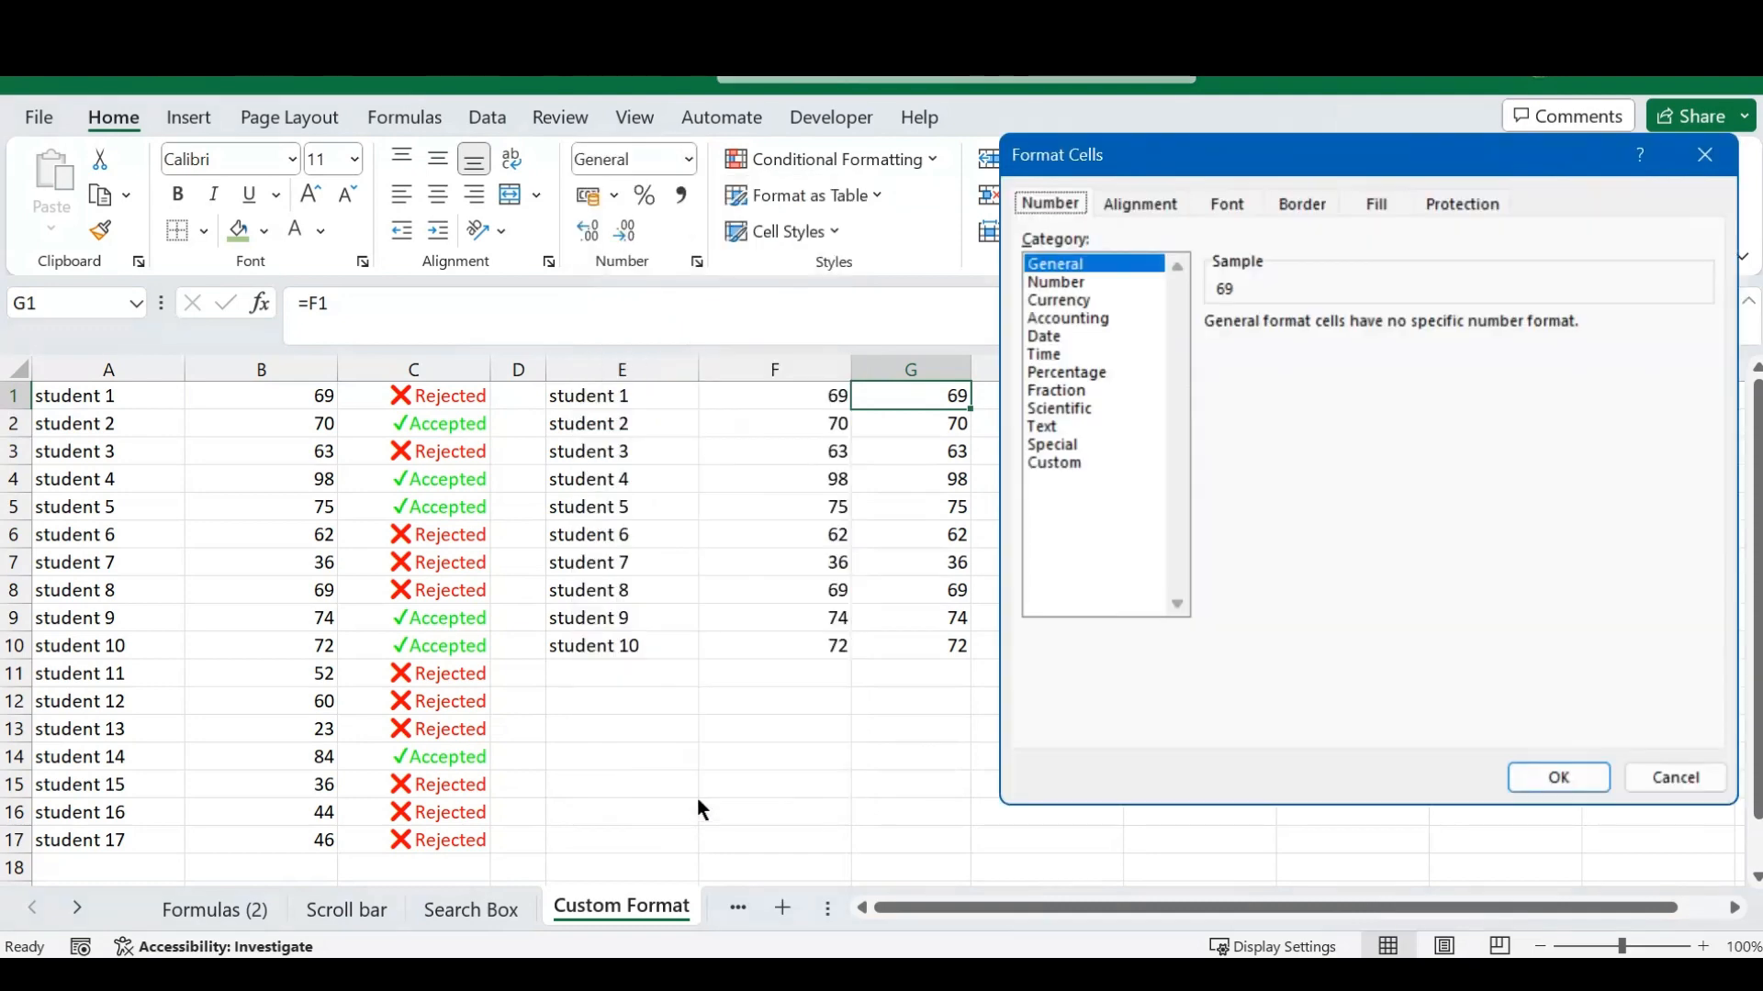
pyautogui.moveTo(1248, 158); pyautogui.dragTo(1244, 171)
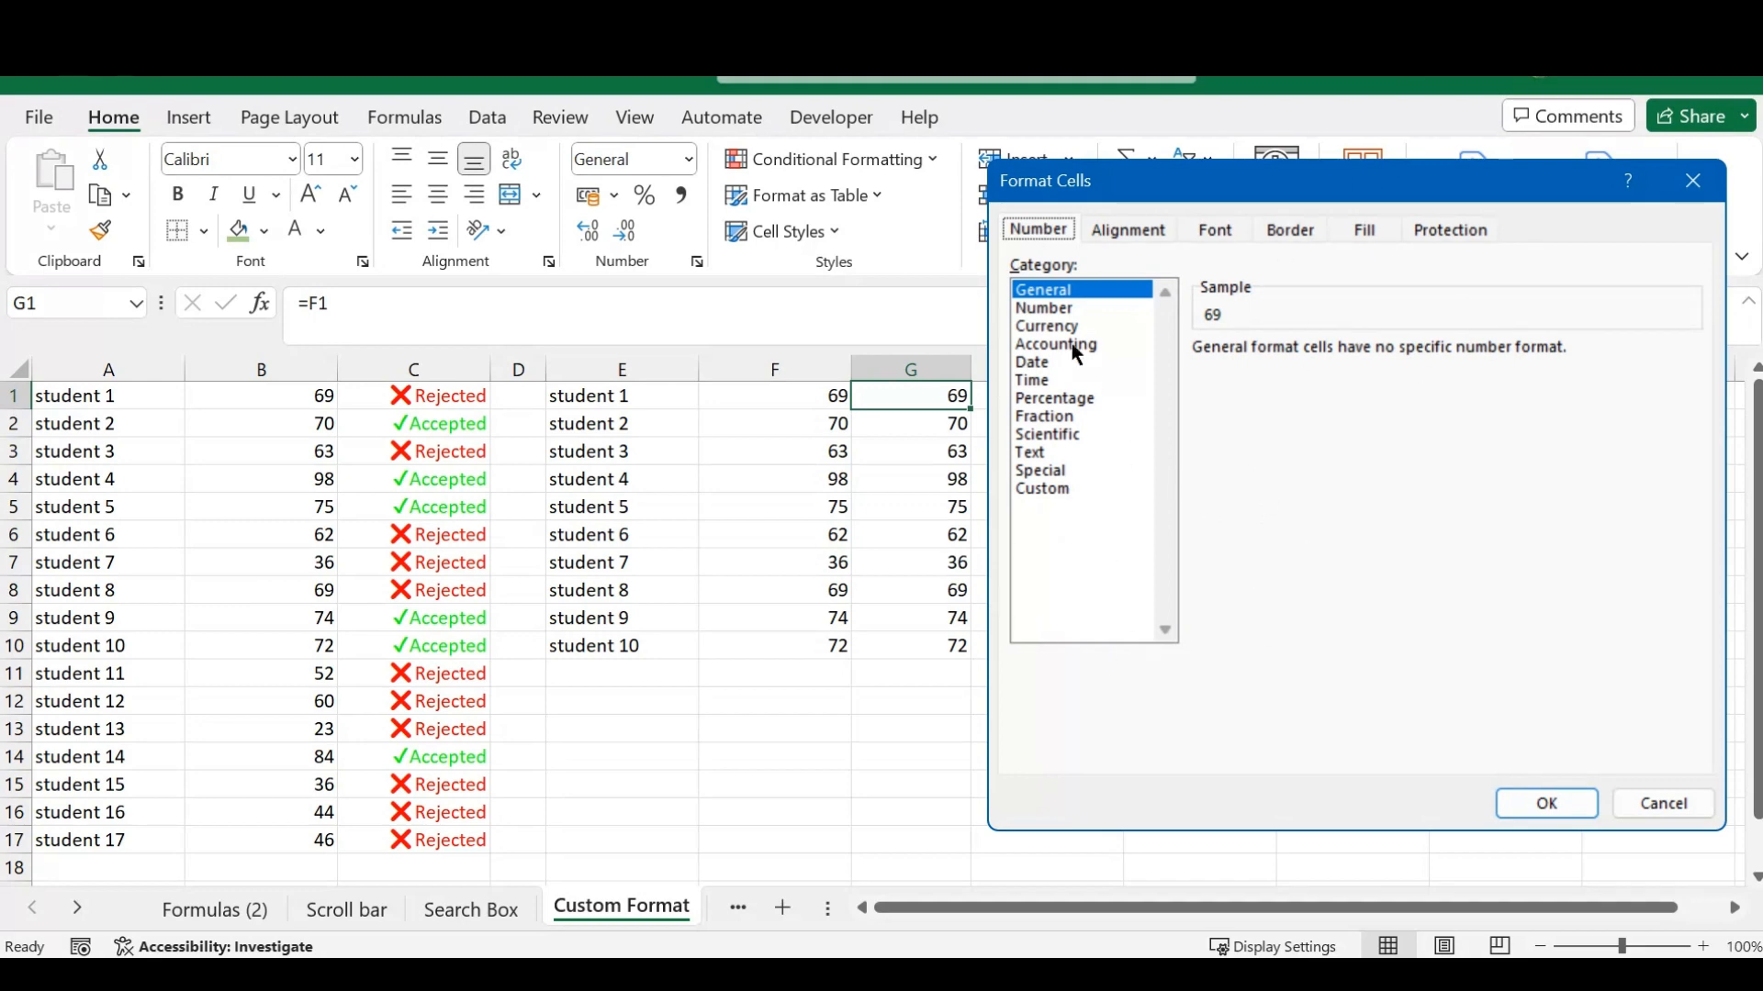
pyautogui.click(1044, 307)
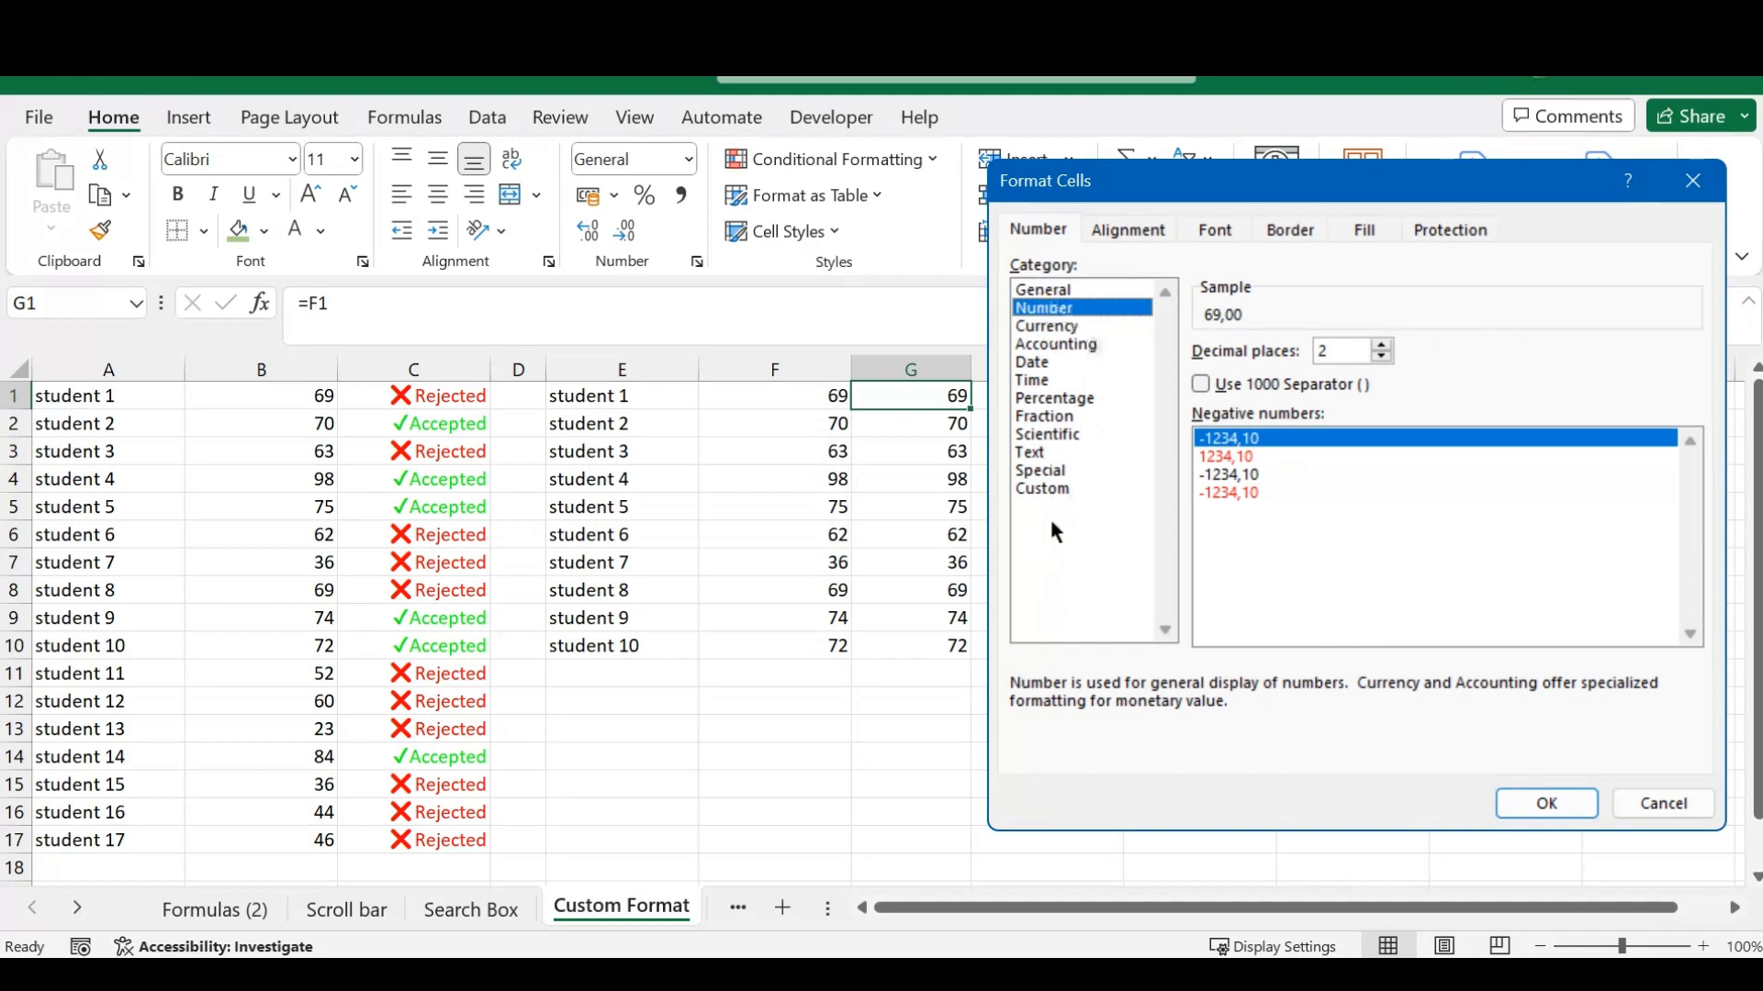
pyautogui.click(1046, 489)
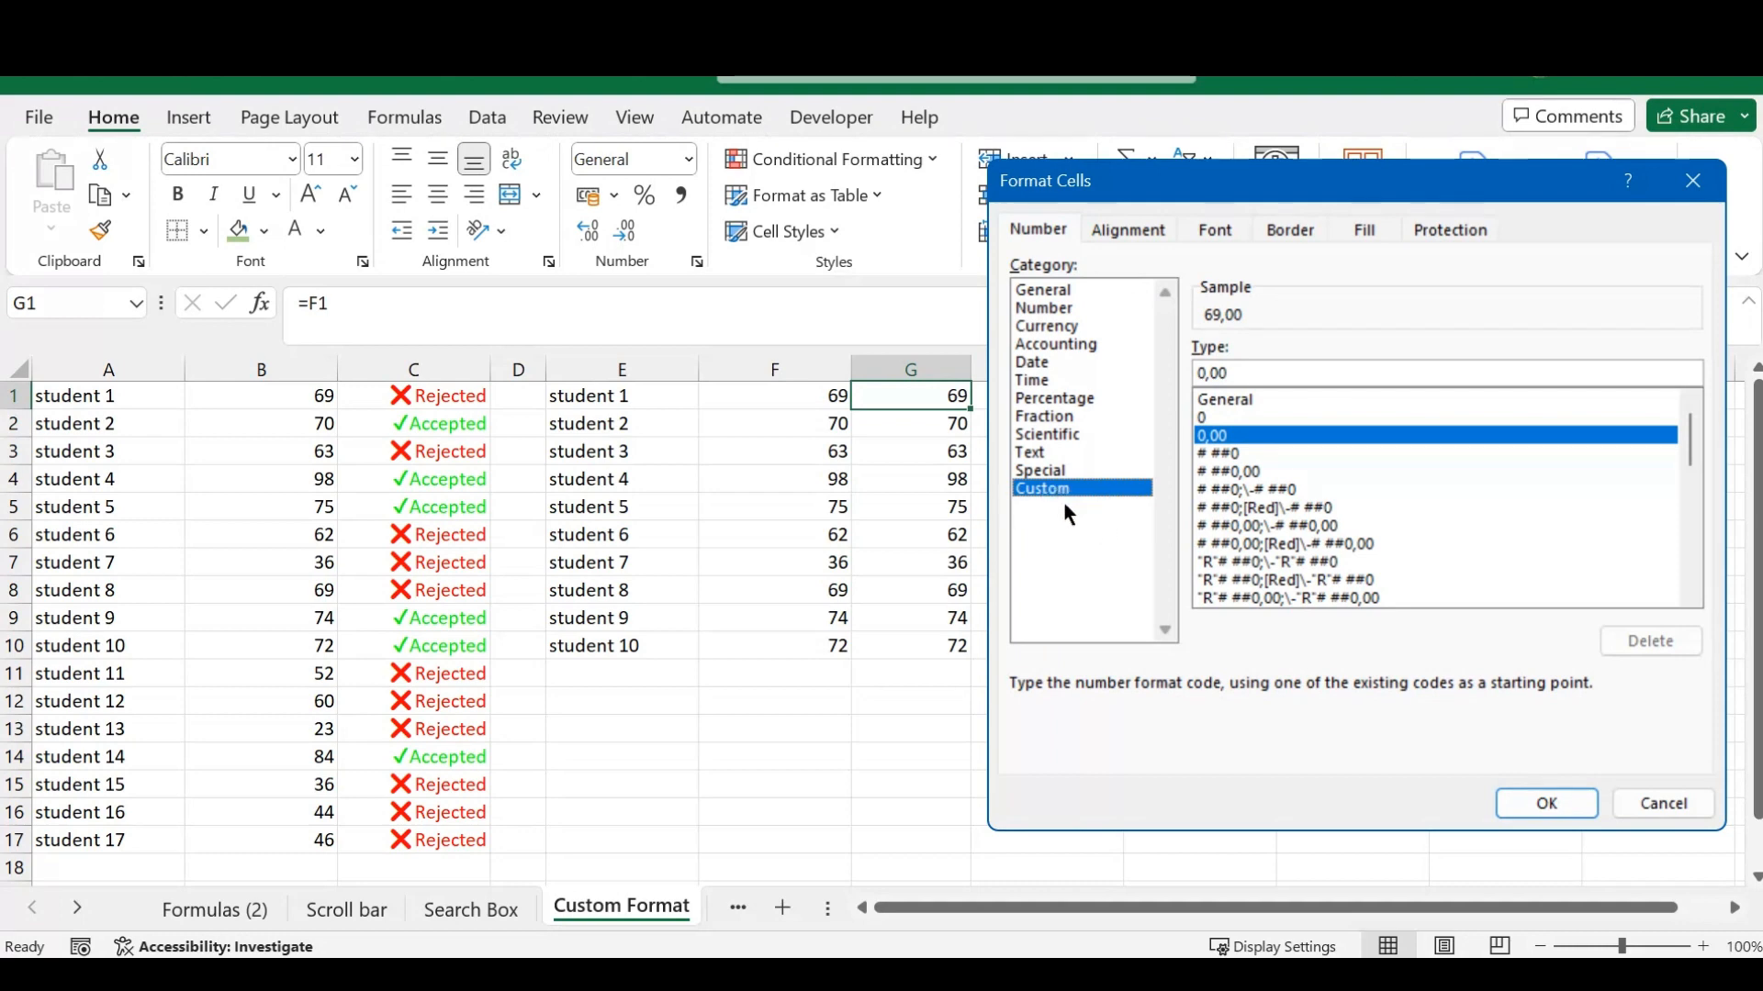
# - Replace the custom format code with [green][>=70]\ as the start of the section for passing scores
pyautogui.doubleClick(1240, 372)
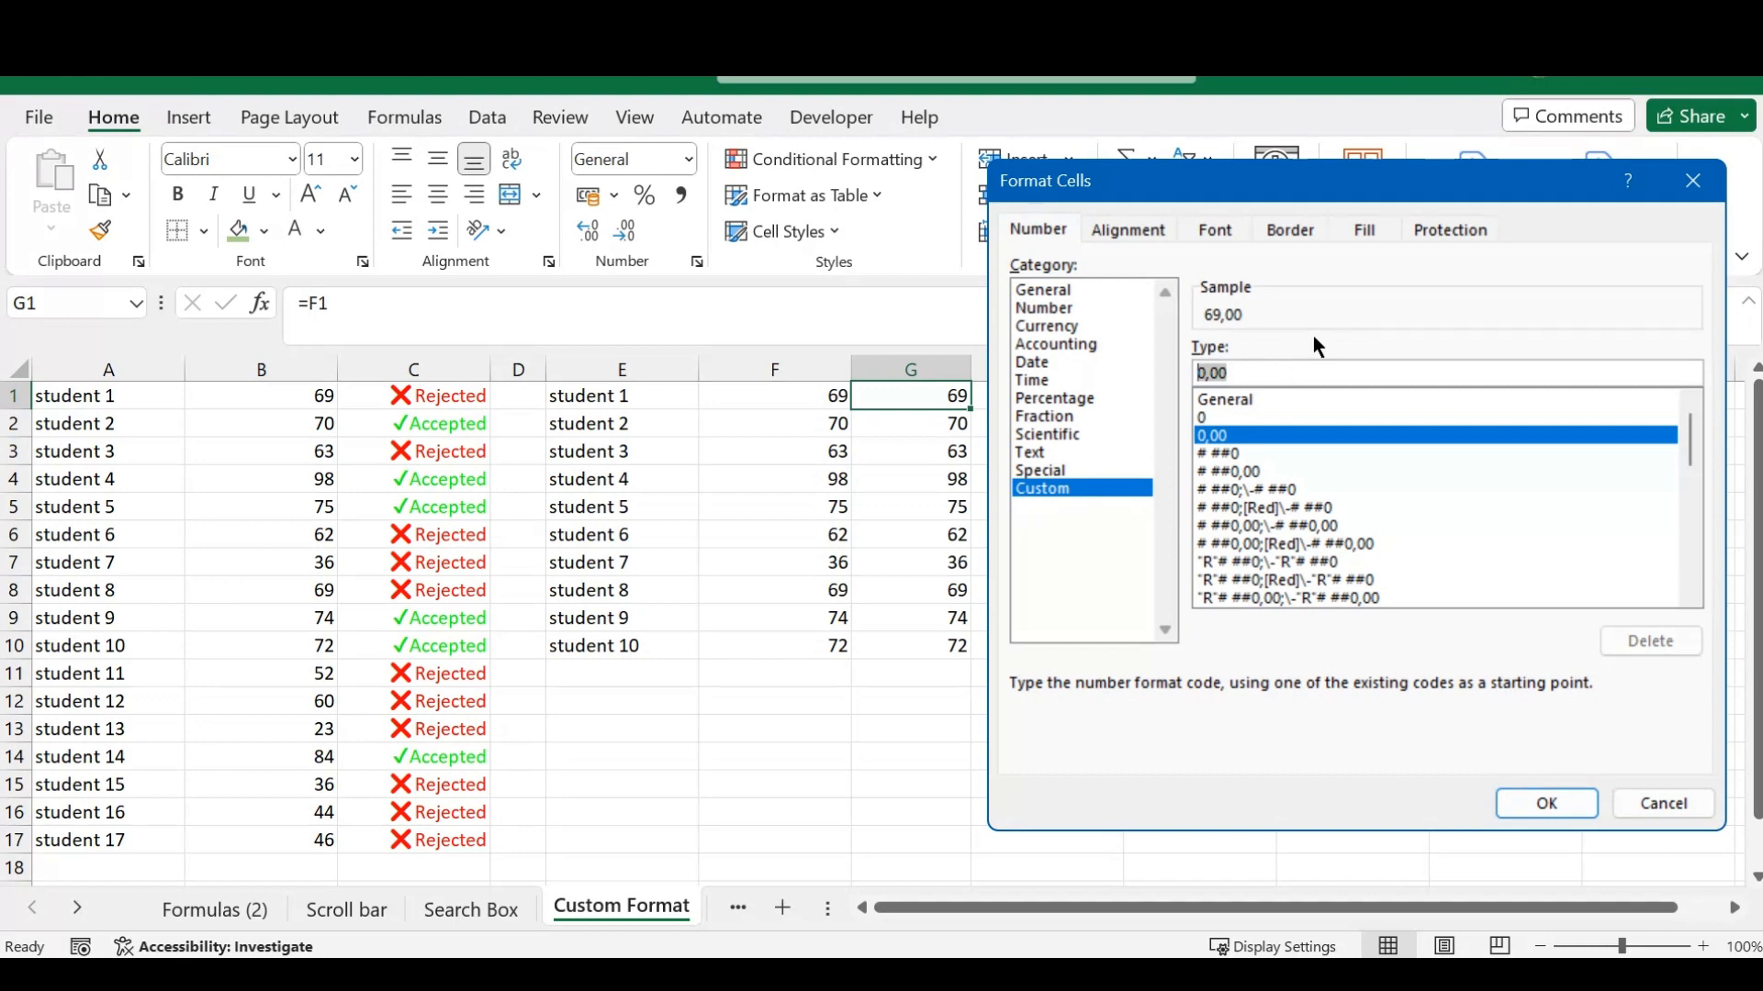
pyautogui.write('[')
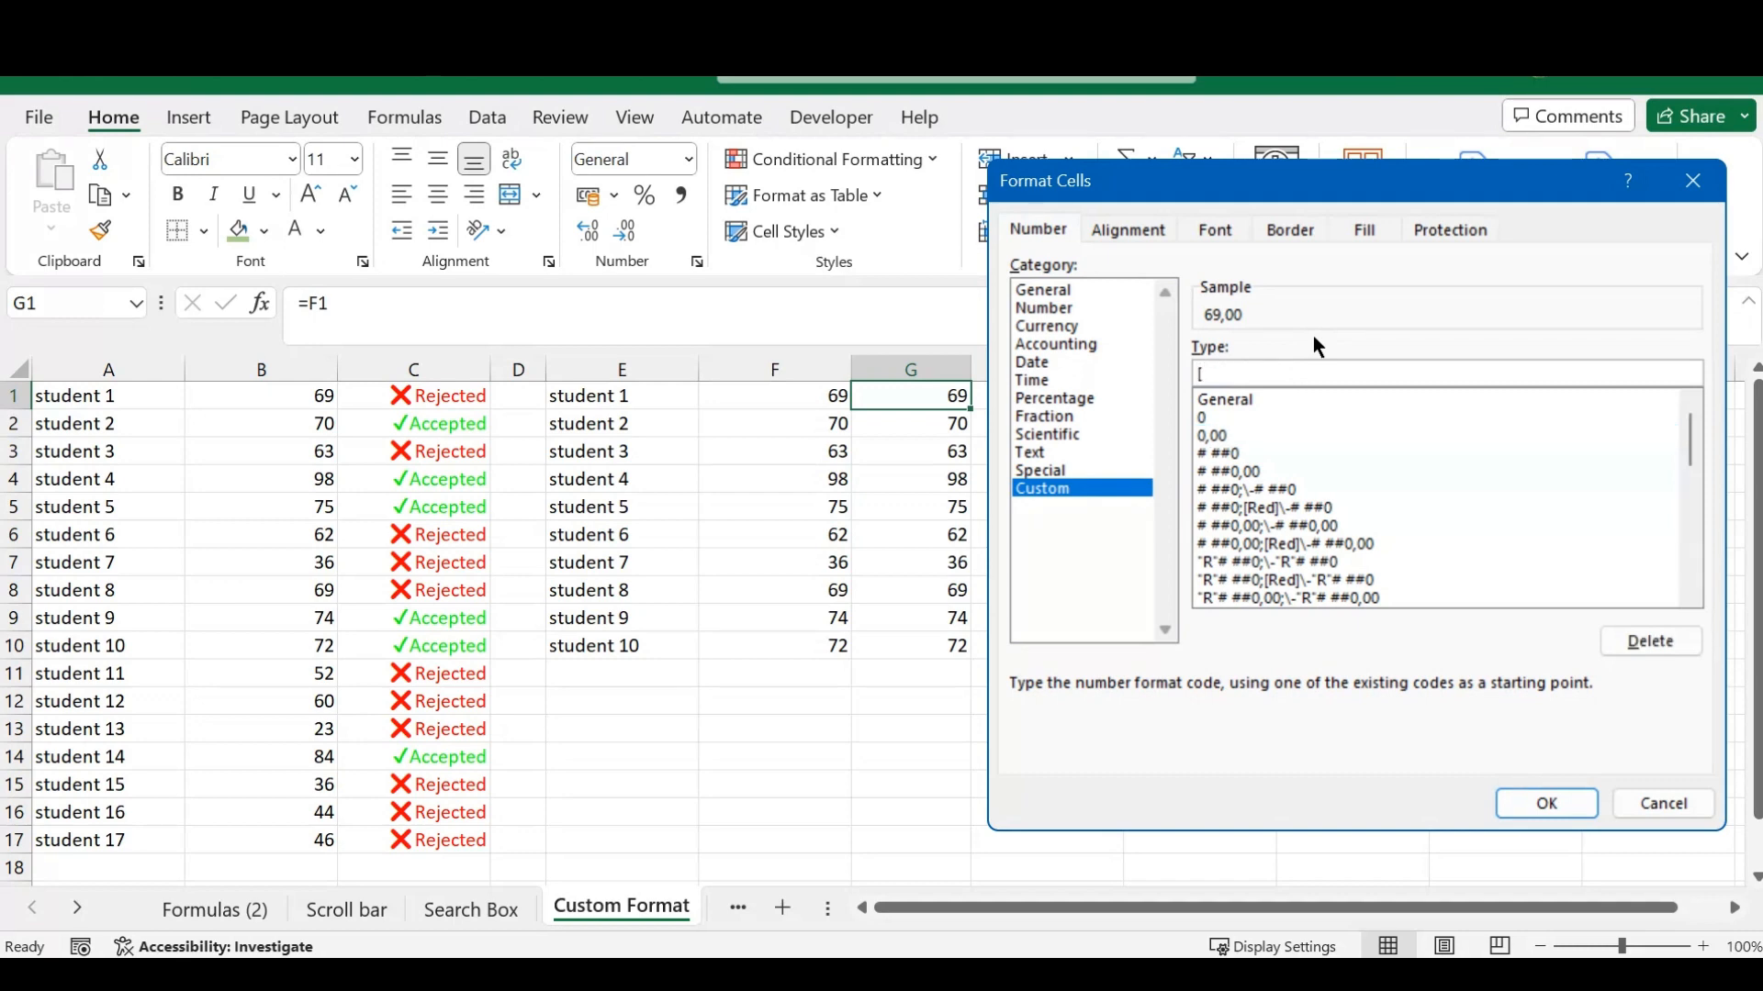
pyautogui.write('green][')
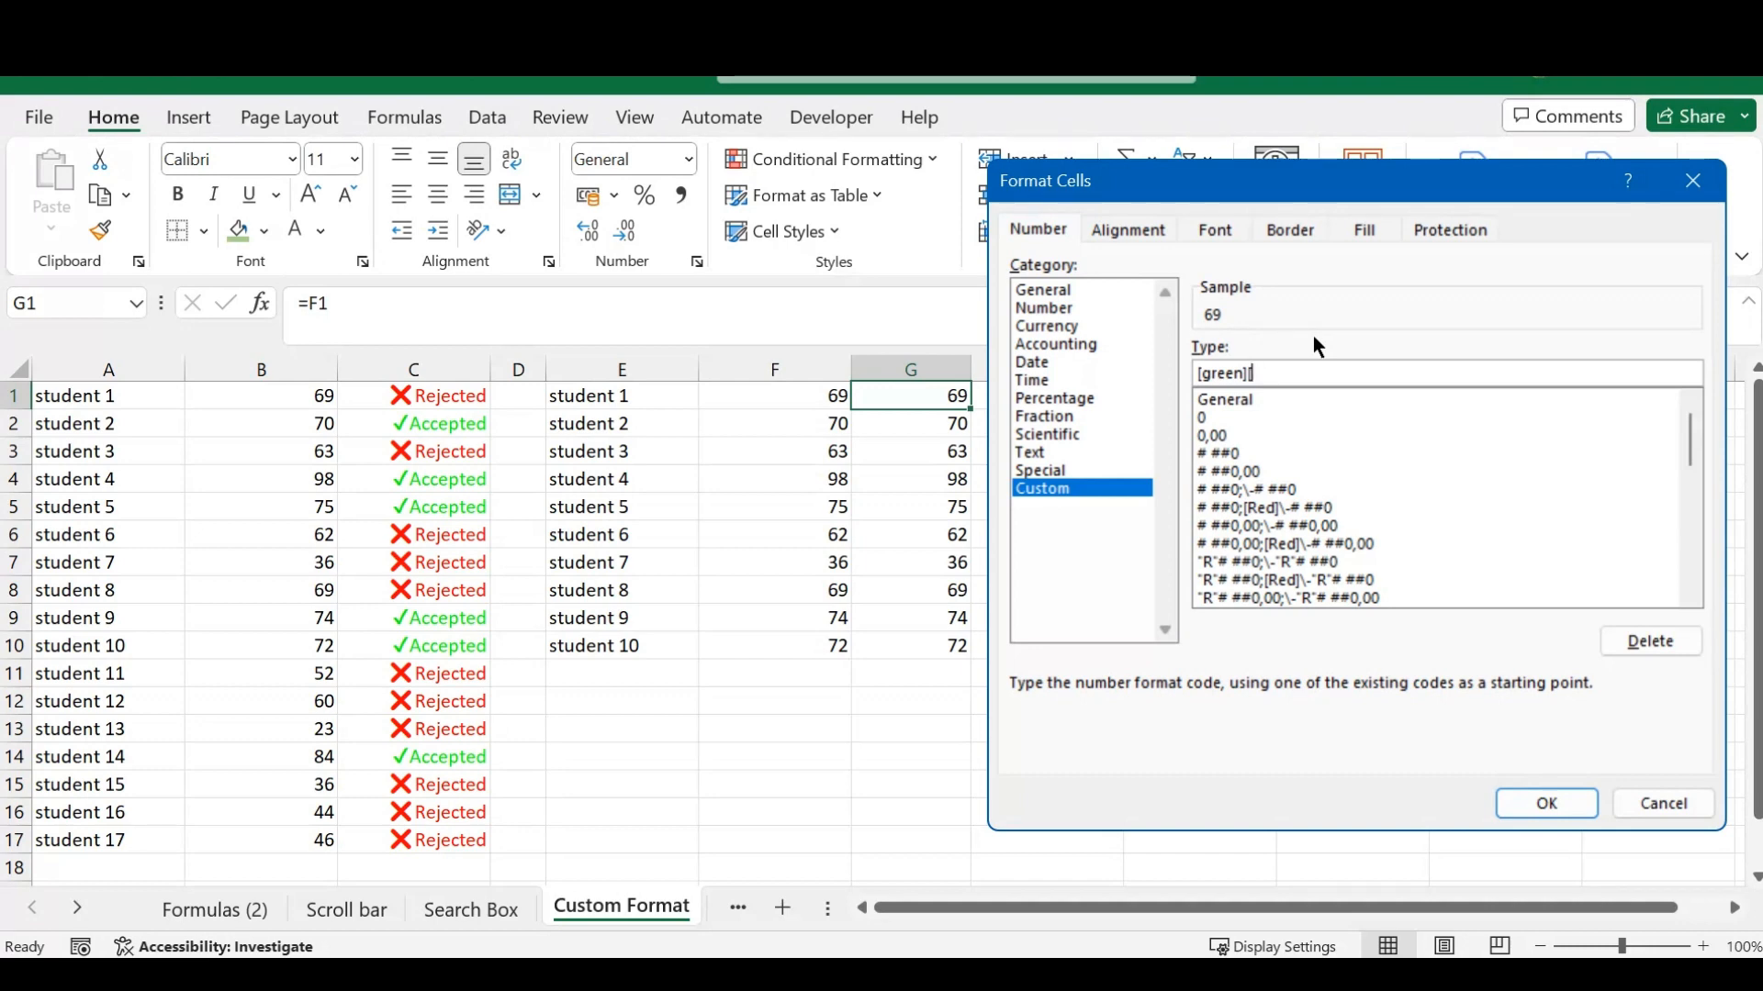
pyautogui.write('>=70')
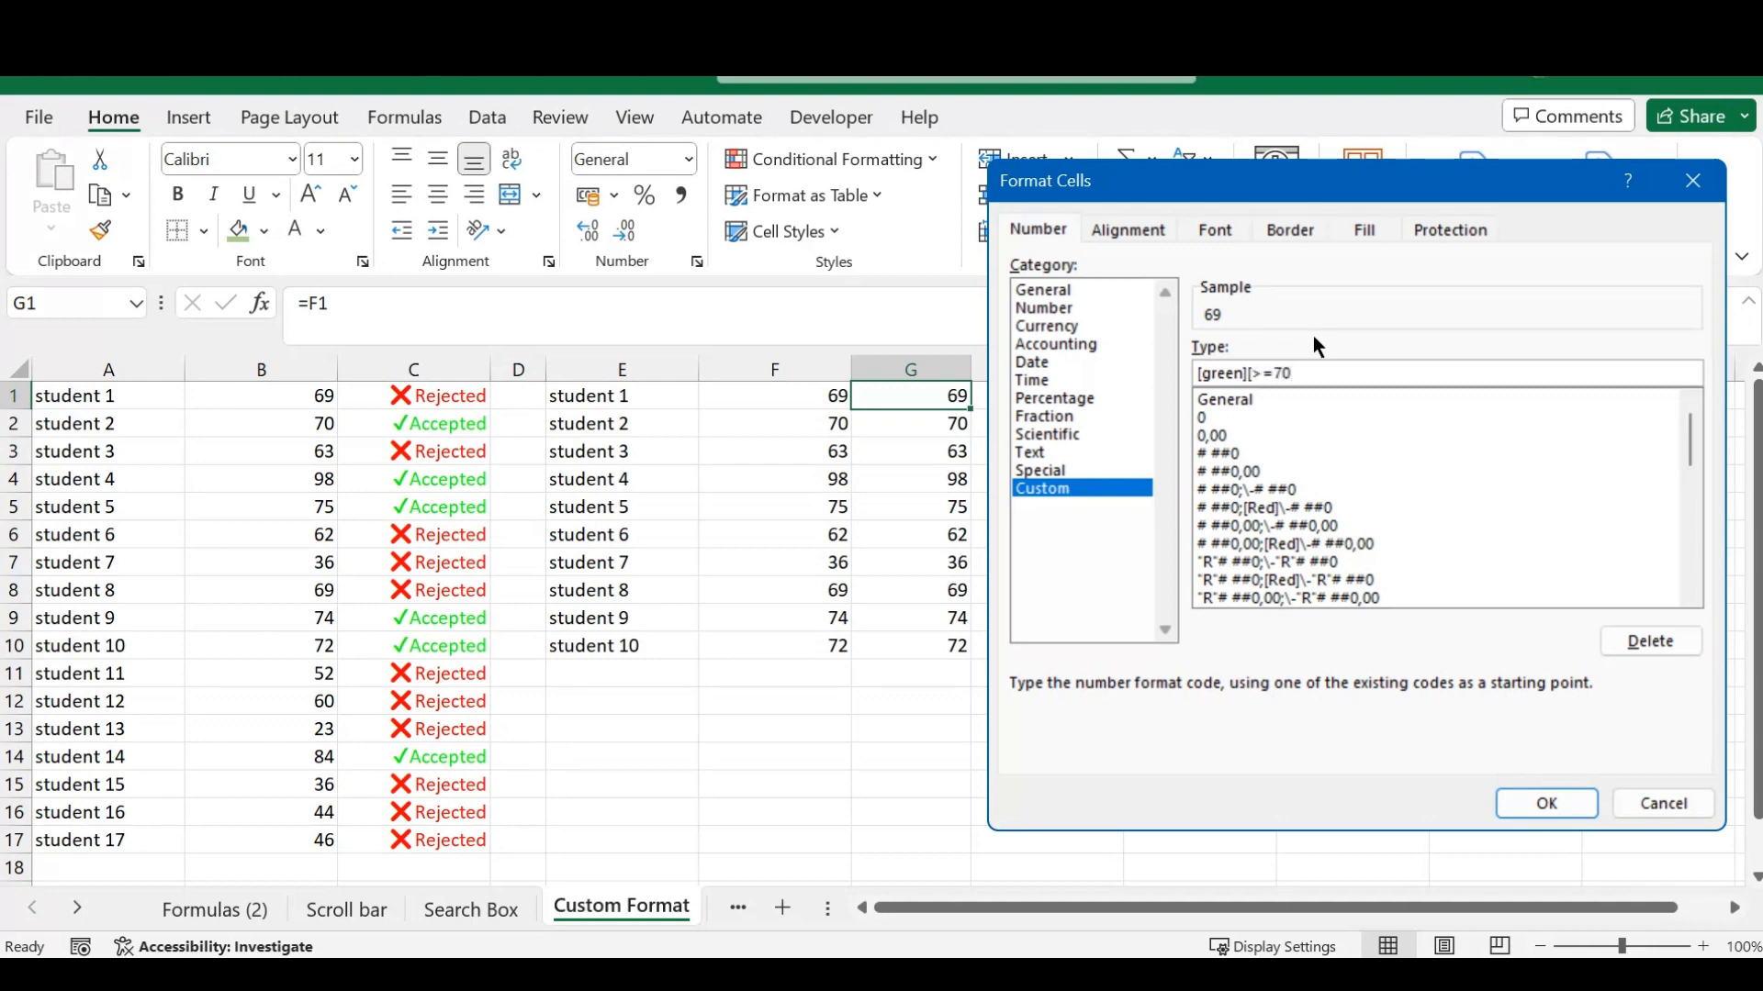
pyautogui.write(']\\')
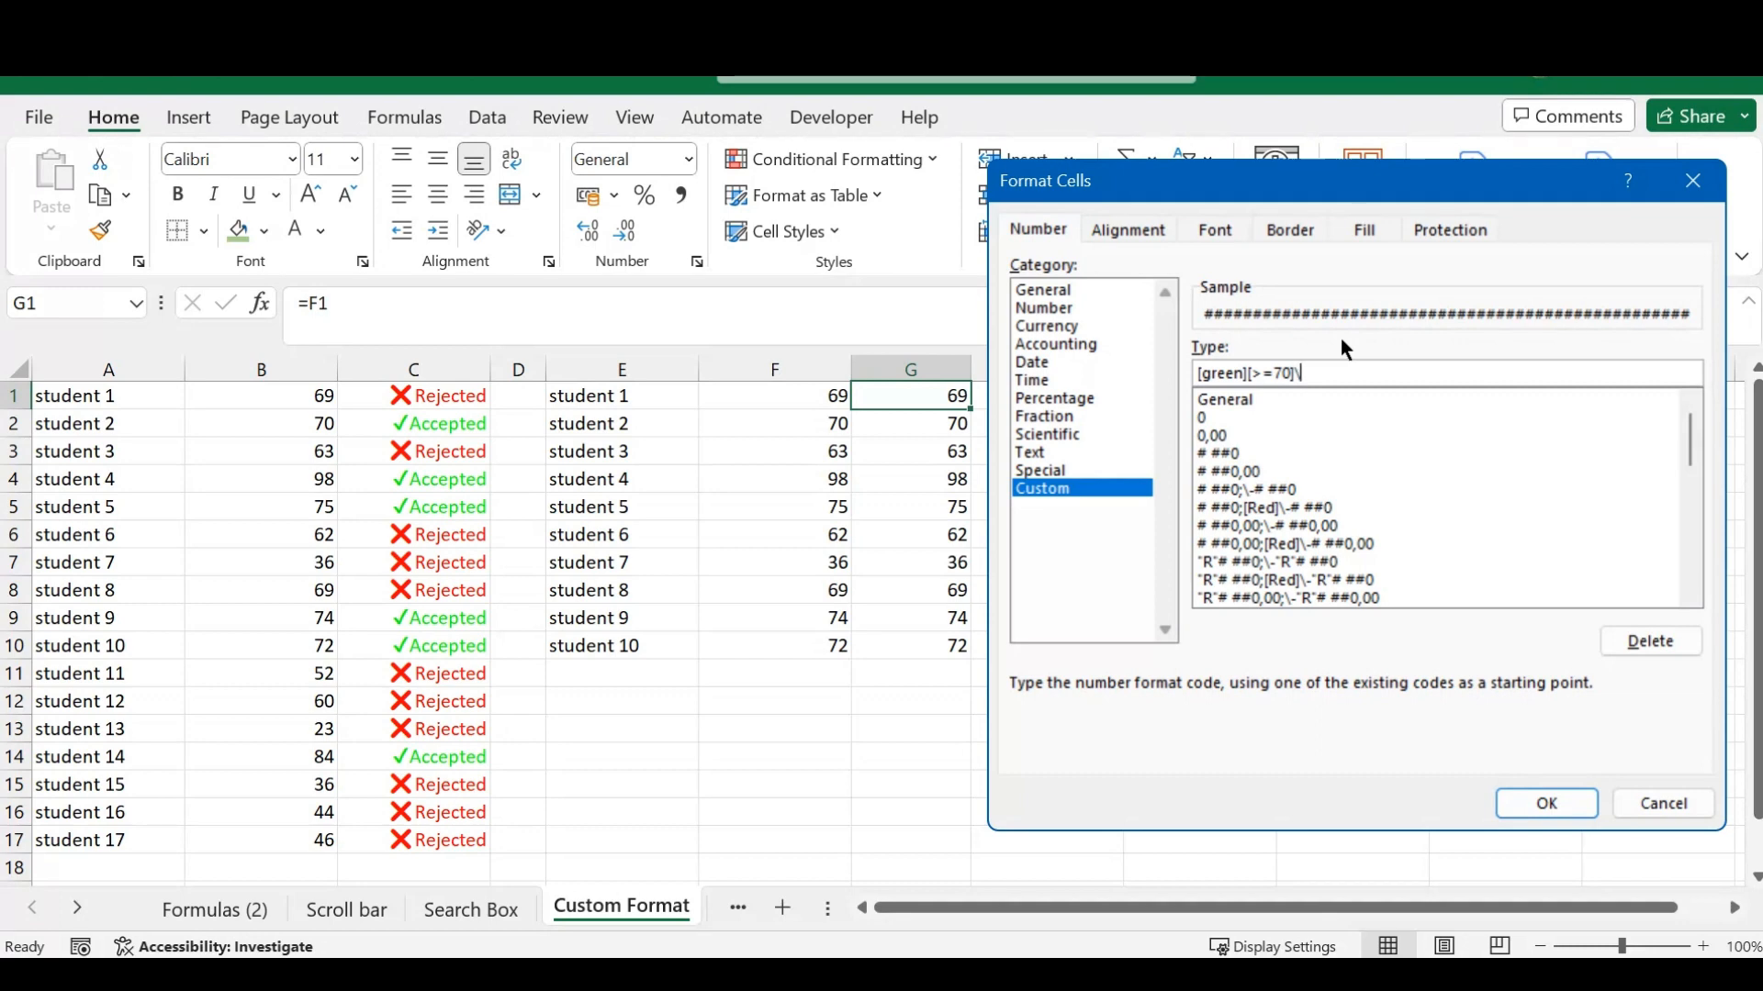
# - Append a check mark emoji and the quoted text "Accepted" to the green section of the format code
pyautogui.press('super+semicolon')
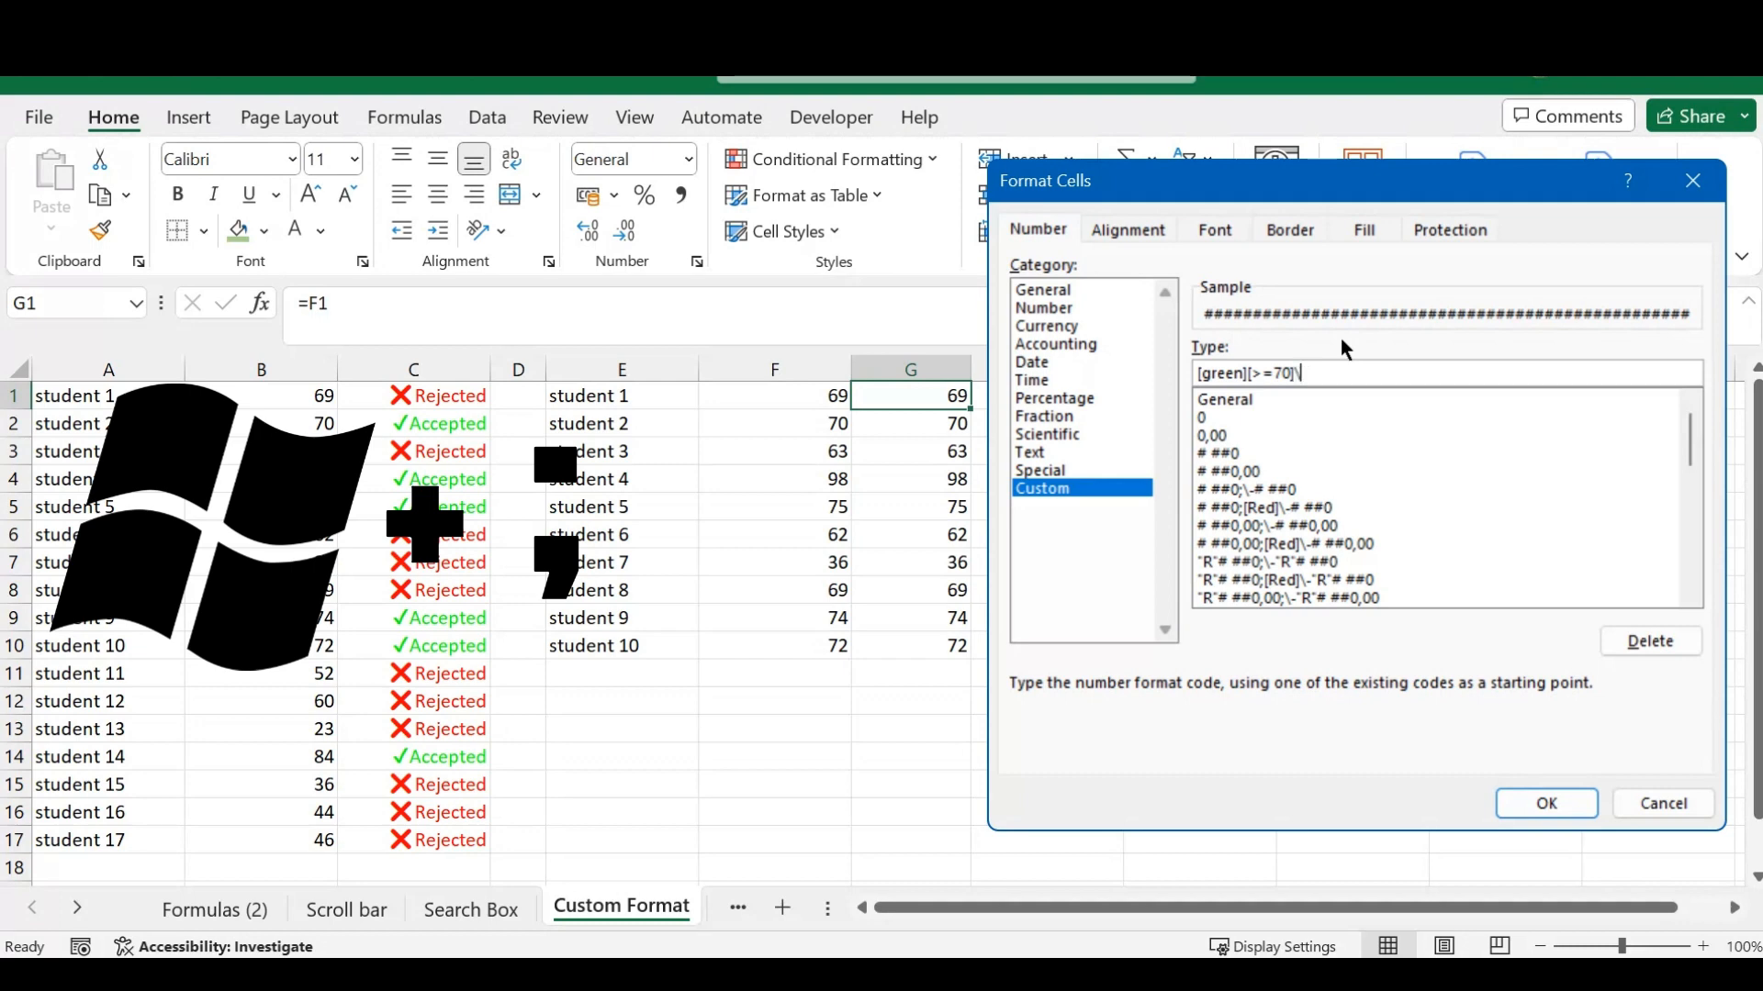
pyautogui.moveTo(1475, 407); pyautogui.dragTo(748, 230)
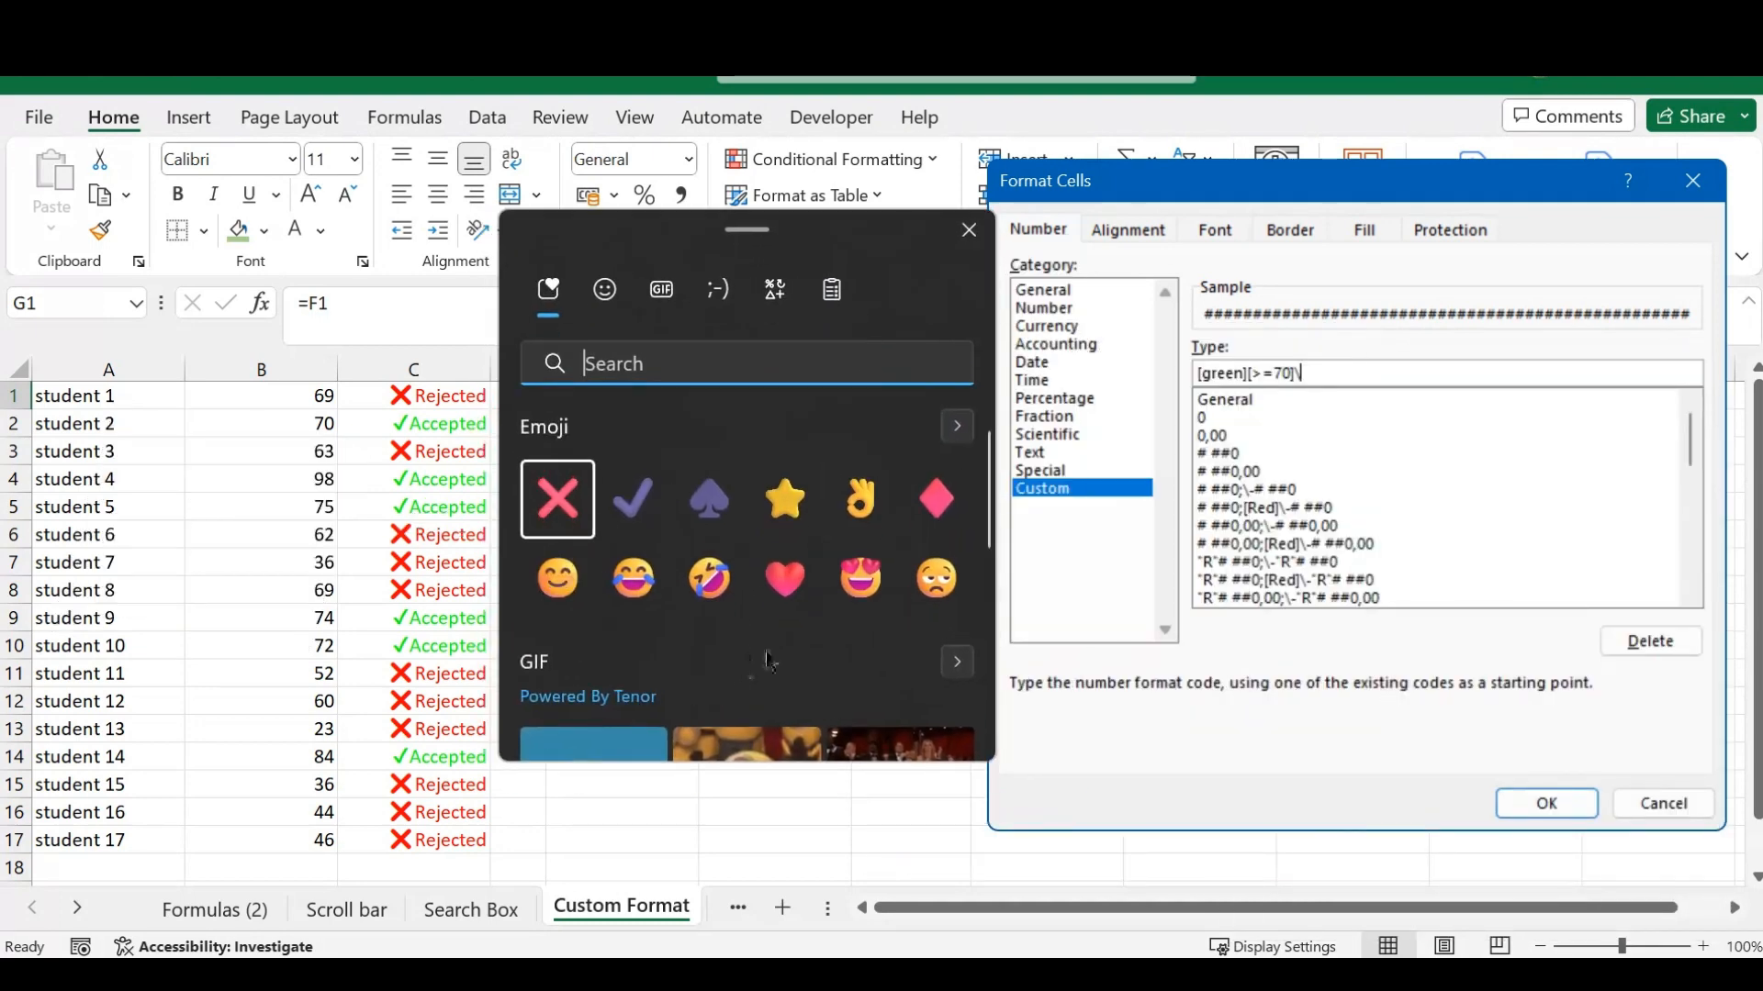
pyautogui.click(640, 519)
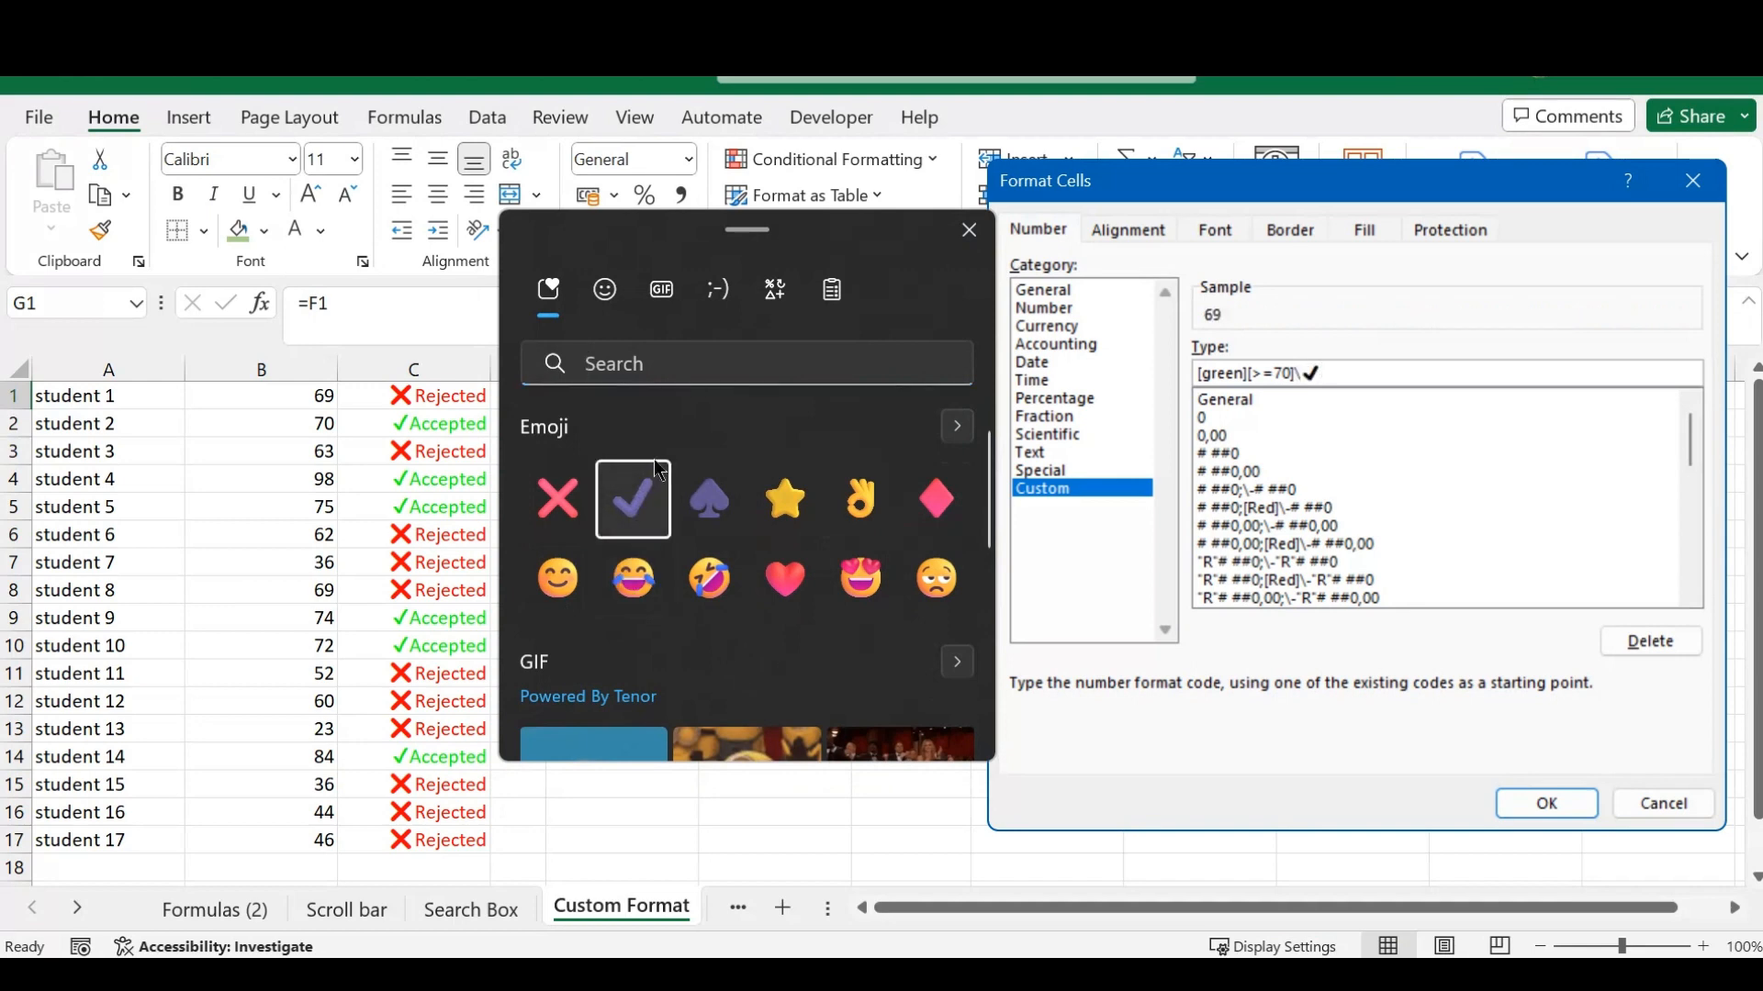
pyautogui.click(969, 230)
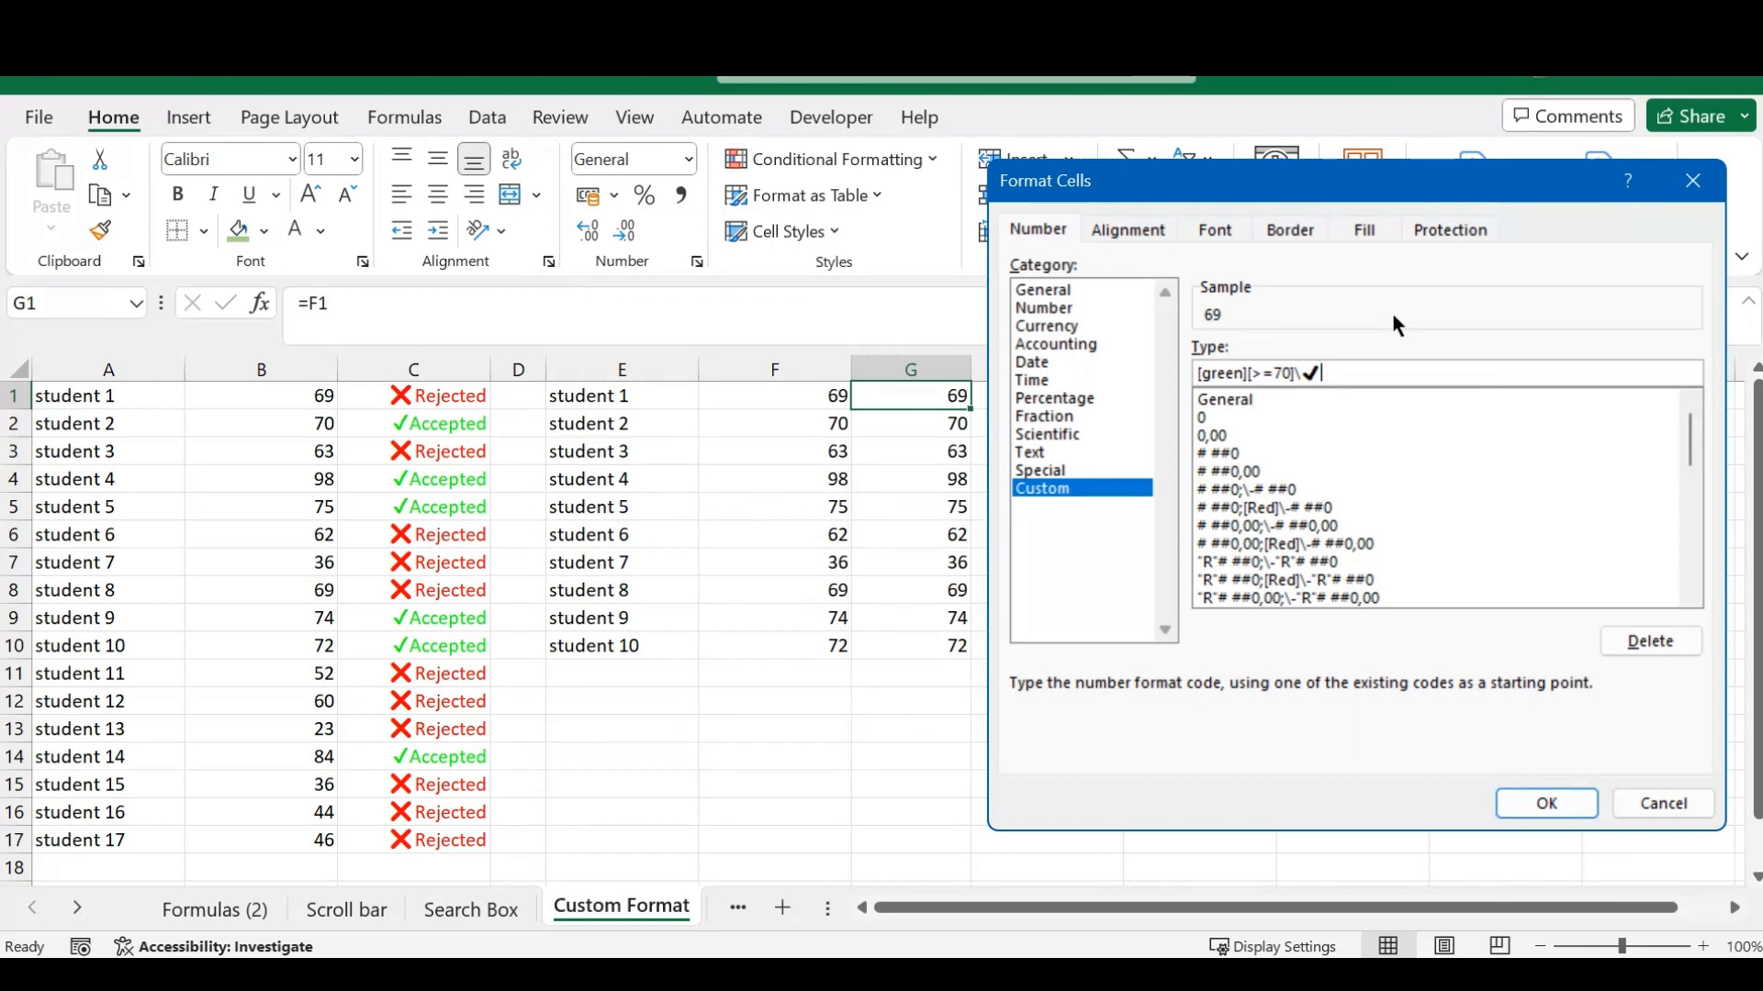
pyautogui.write('"Accepted"')
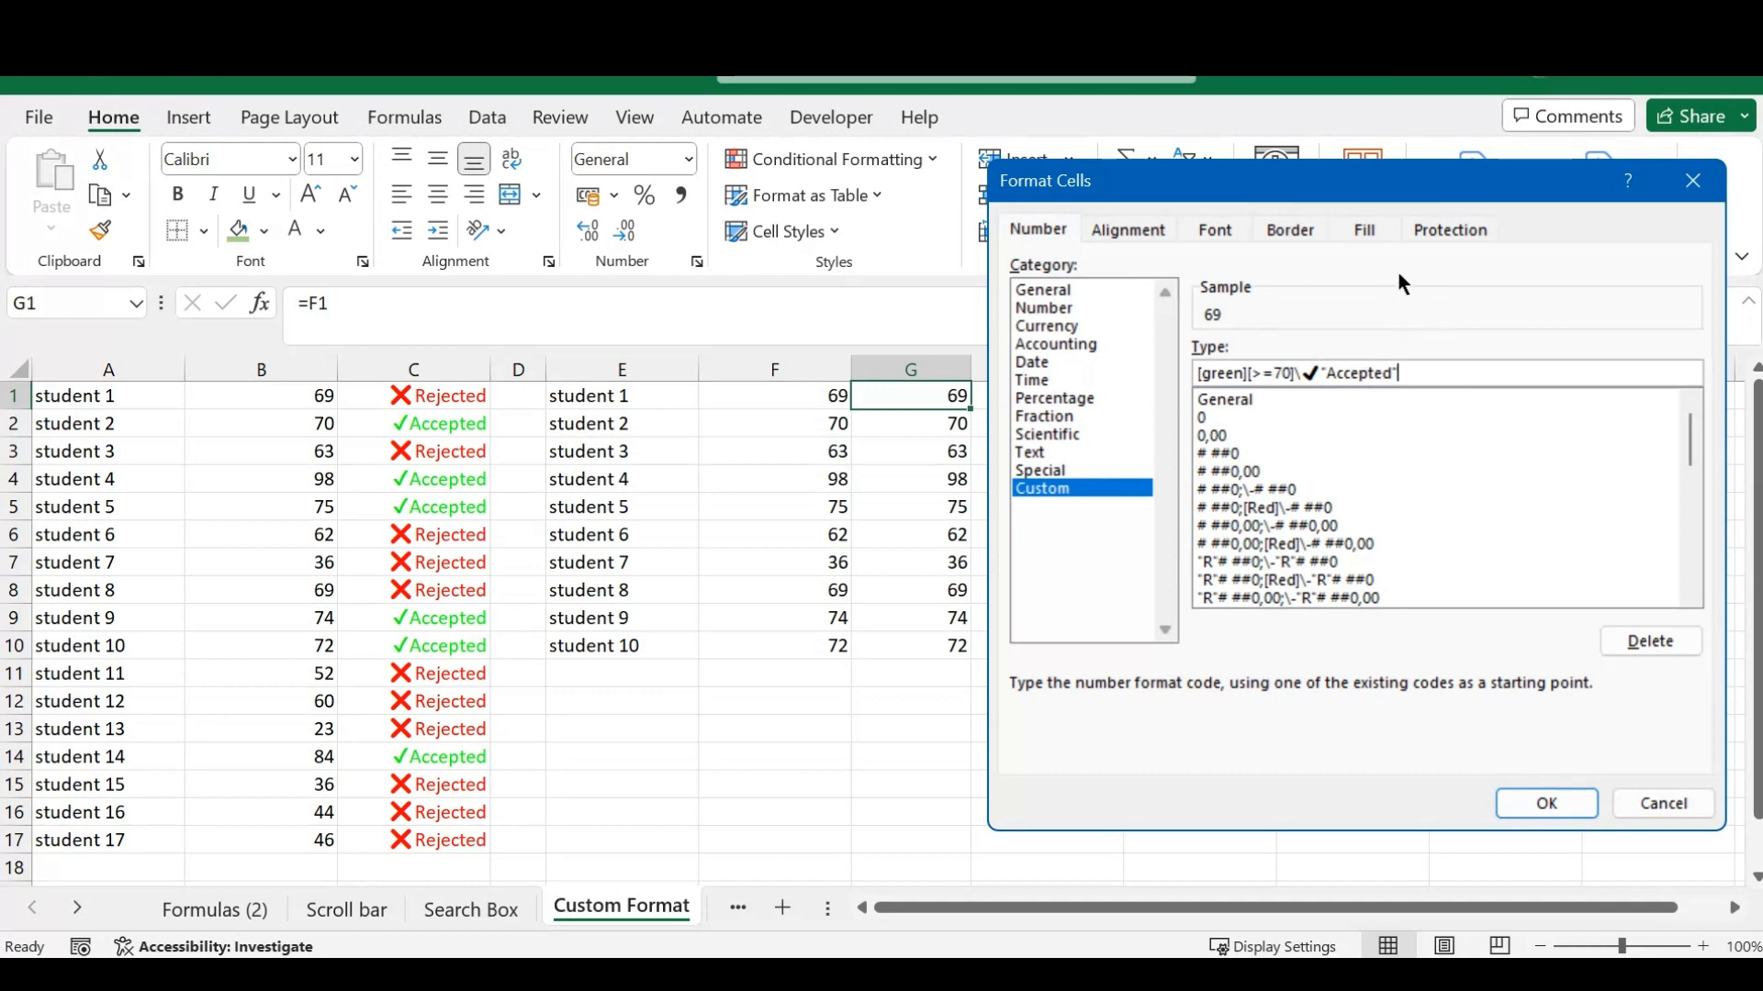
# - Add a semicolon and start a second section of the format code with [red][<70]\
pyautogui.write(';')
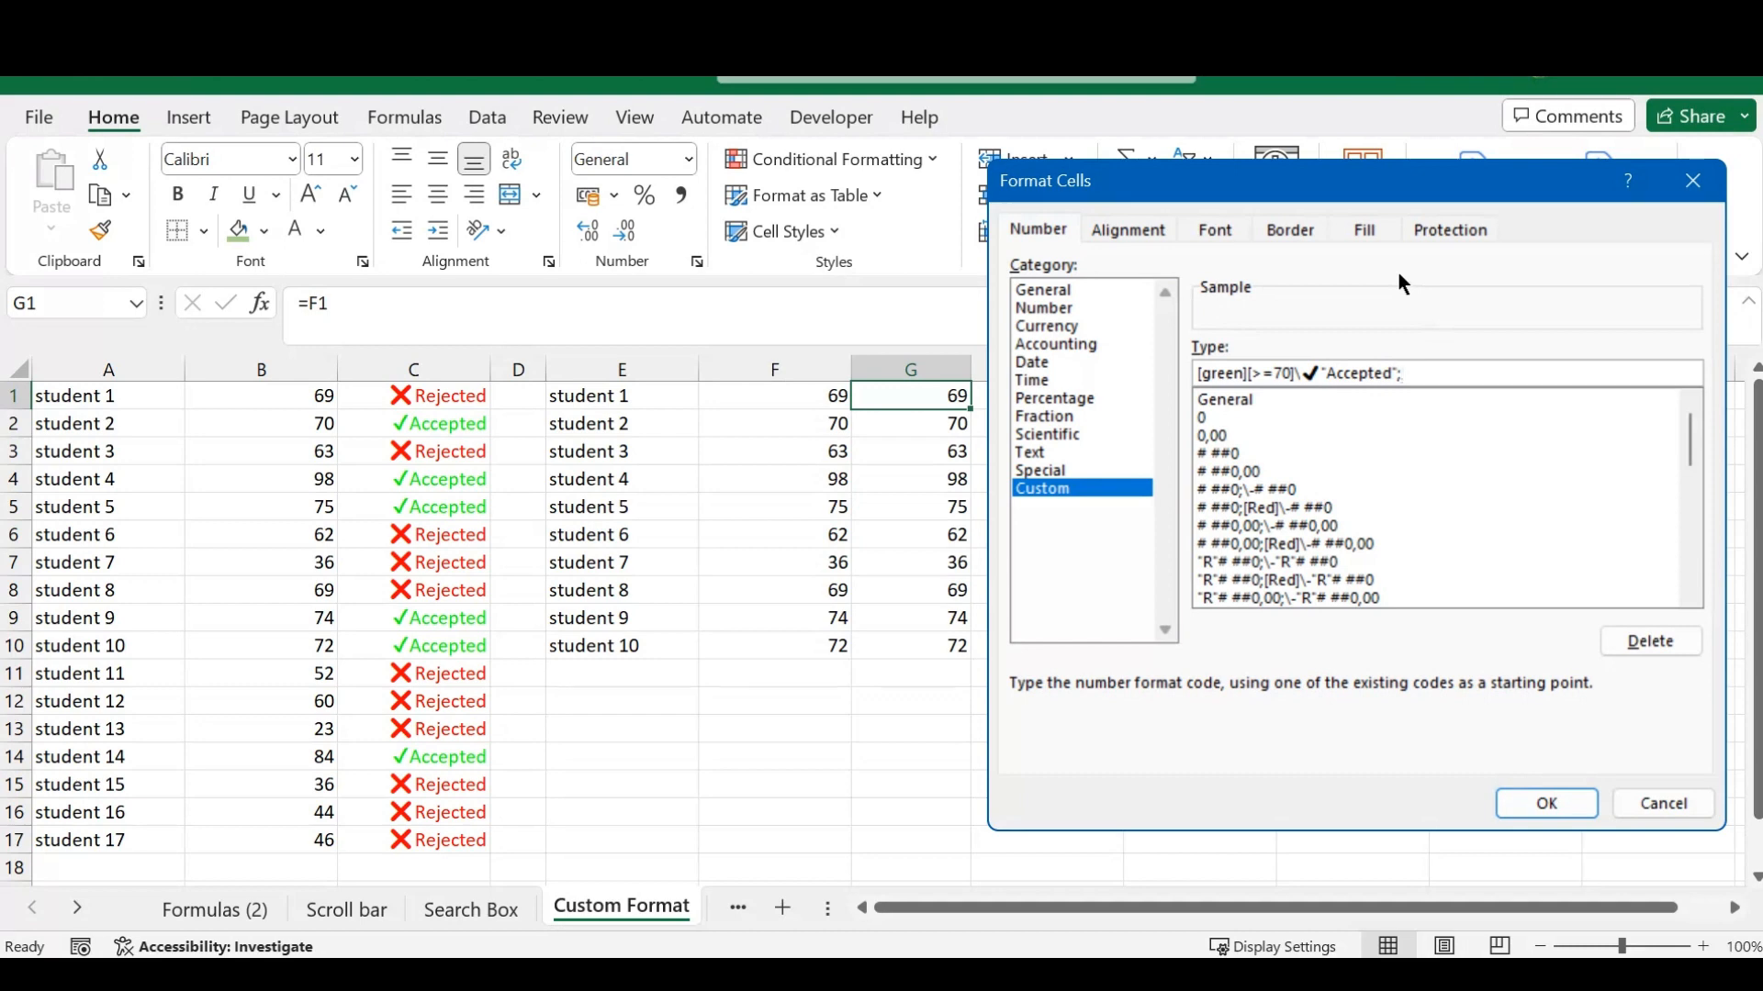
pyautogui.write('[red][<70]')
pyautogui.write('\\')
# - Append a cross mark emoji and the quoted text "Rejected" to the red section, and apply the custom format to G1
pyautogui.press('super+period')
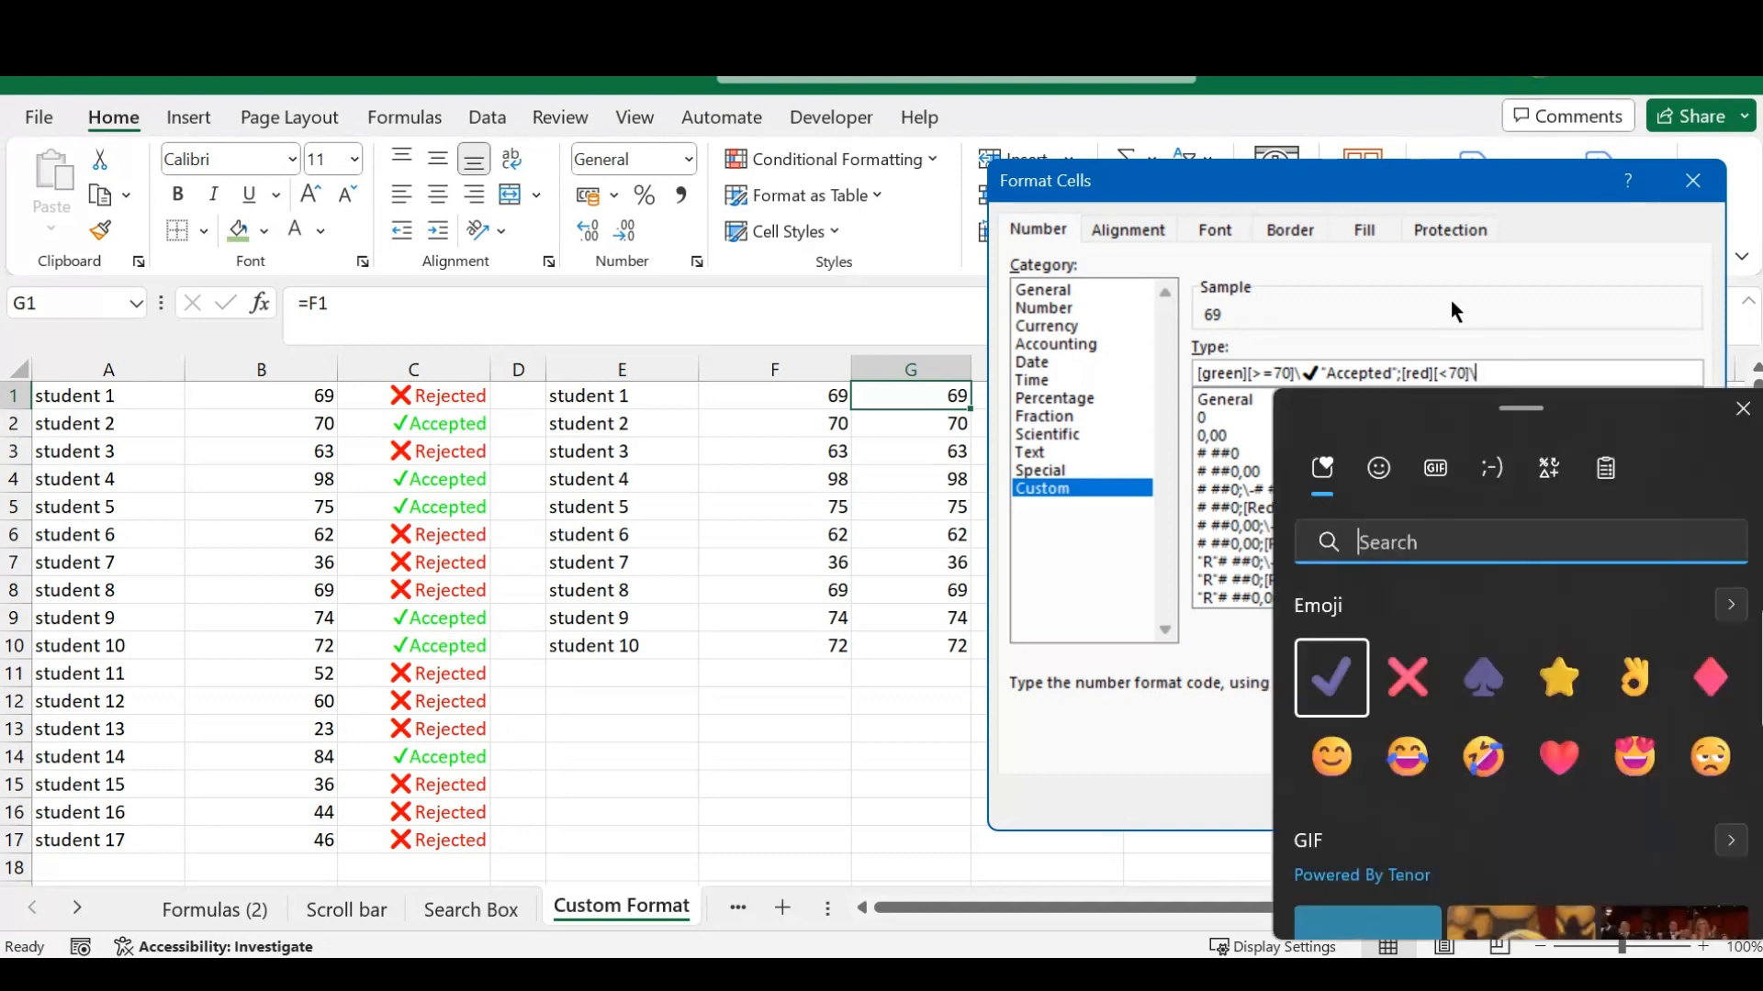
pyautogui.moveTo(1393, 421); pyautogui.dragTo(598, 184)
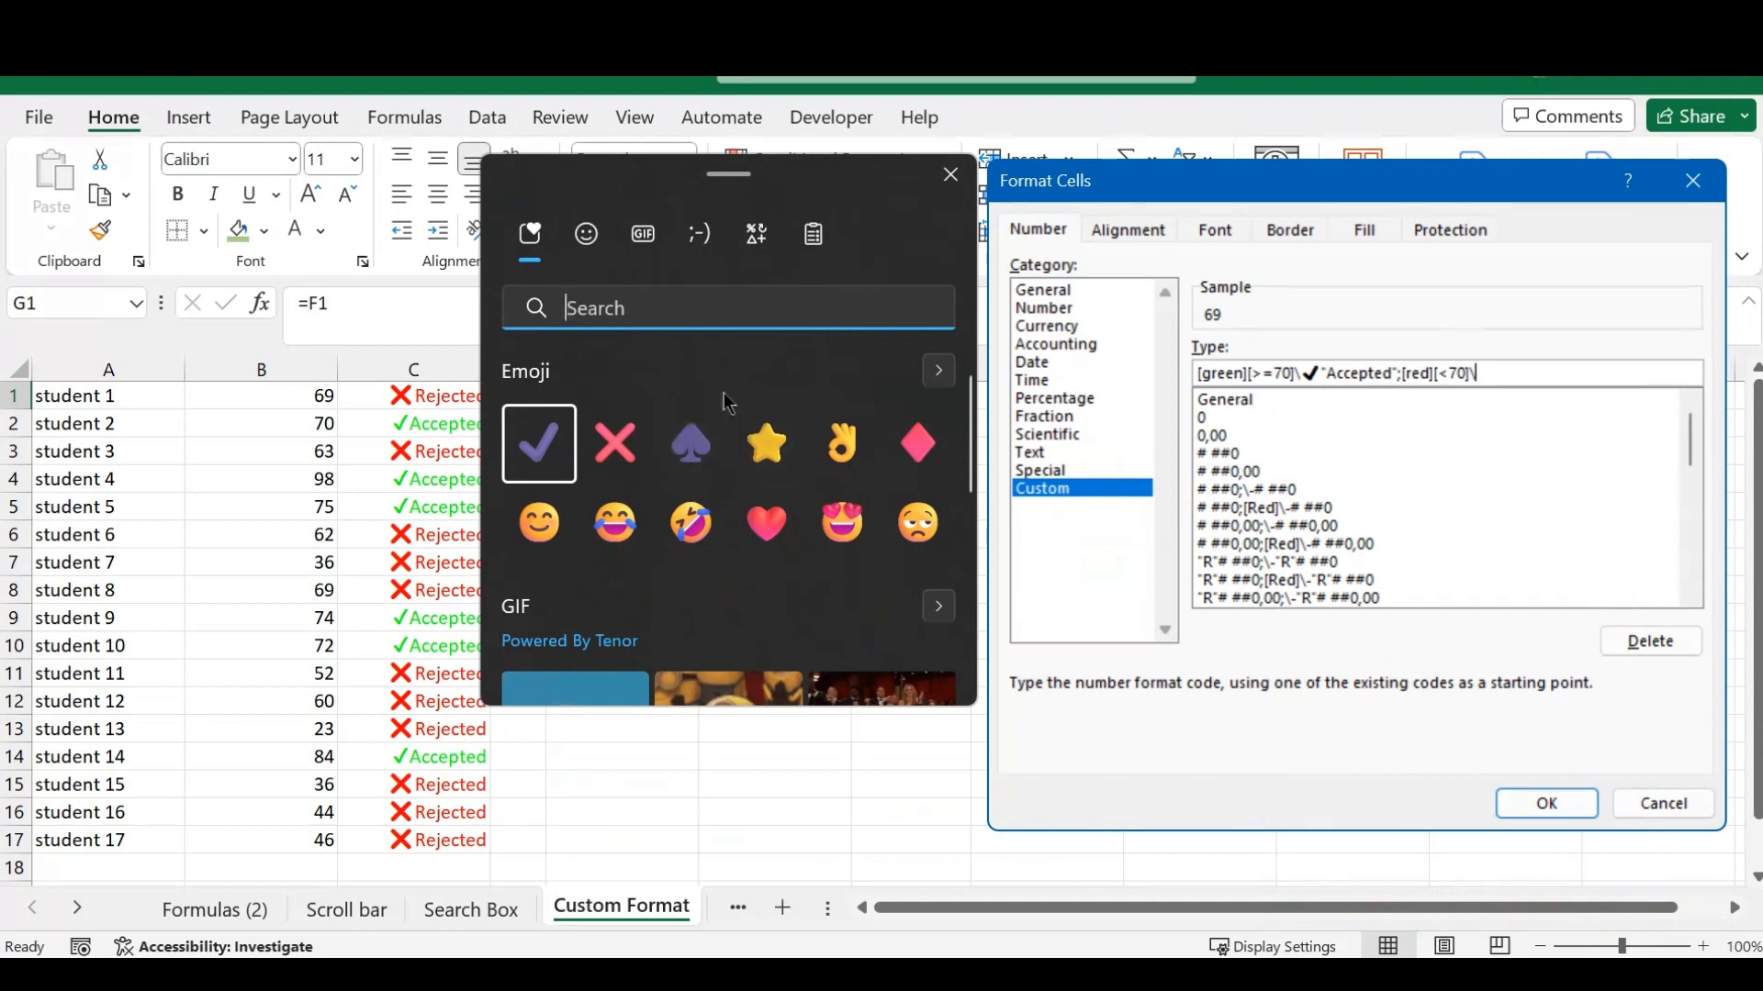
pyautogui.click(620, 439)
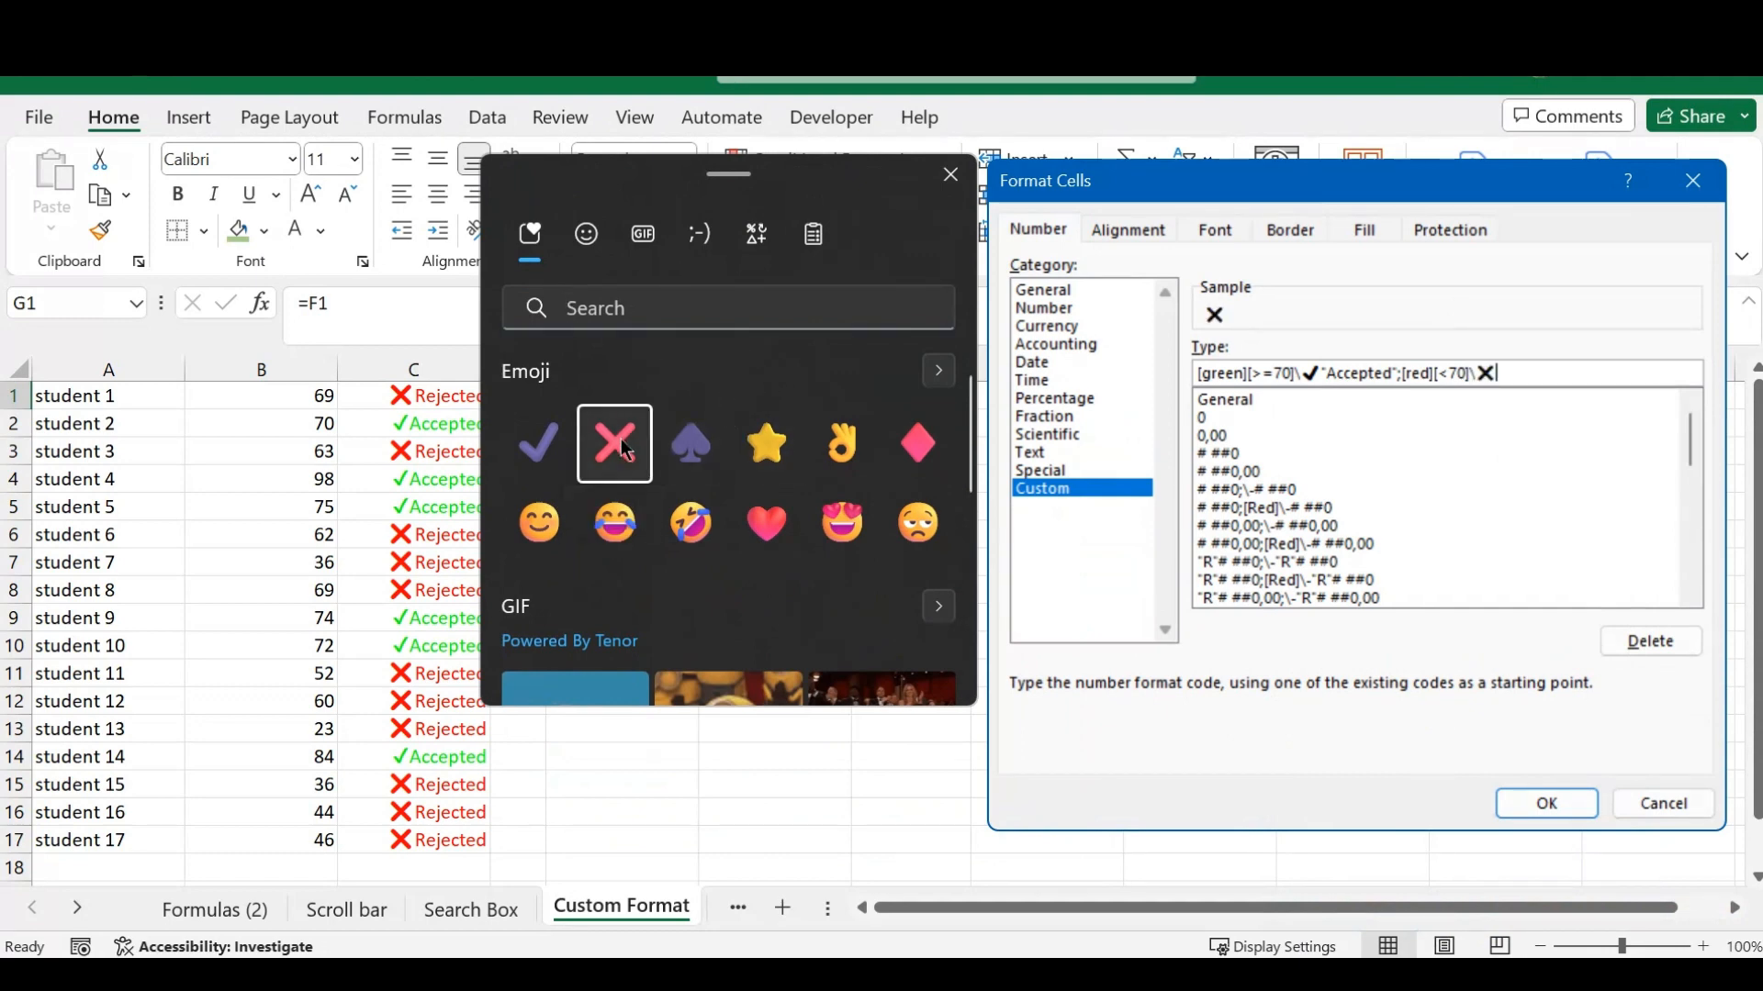
pyautogui.click(949, 177)
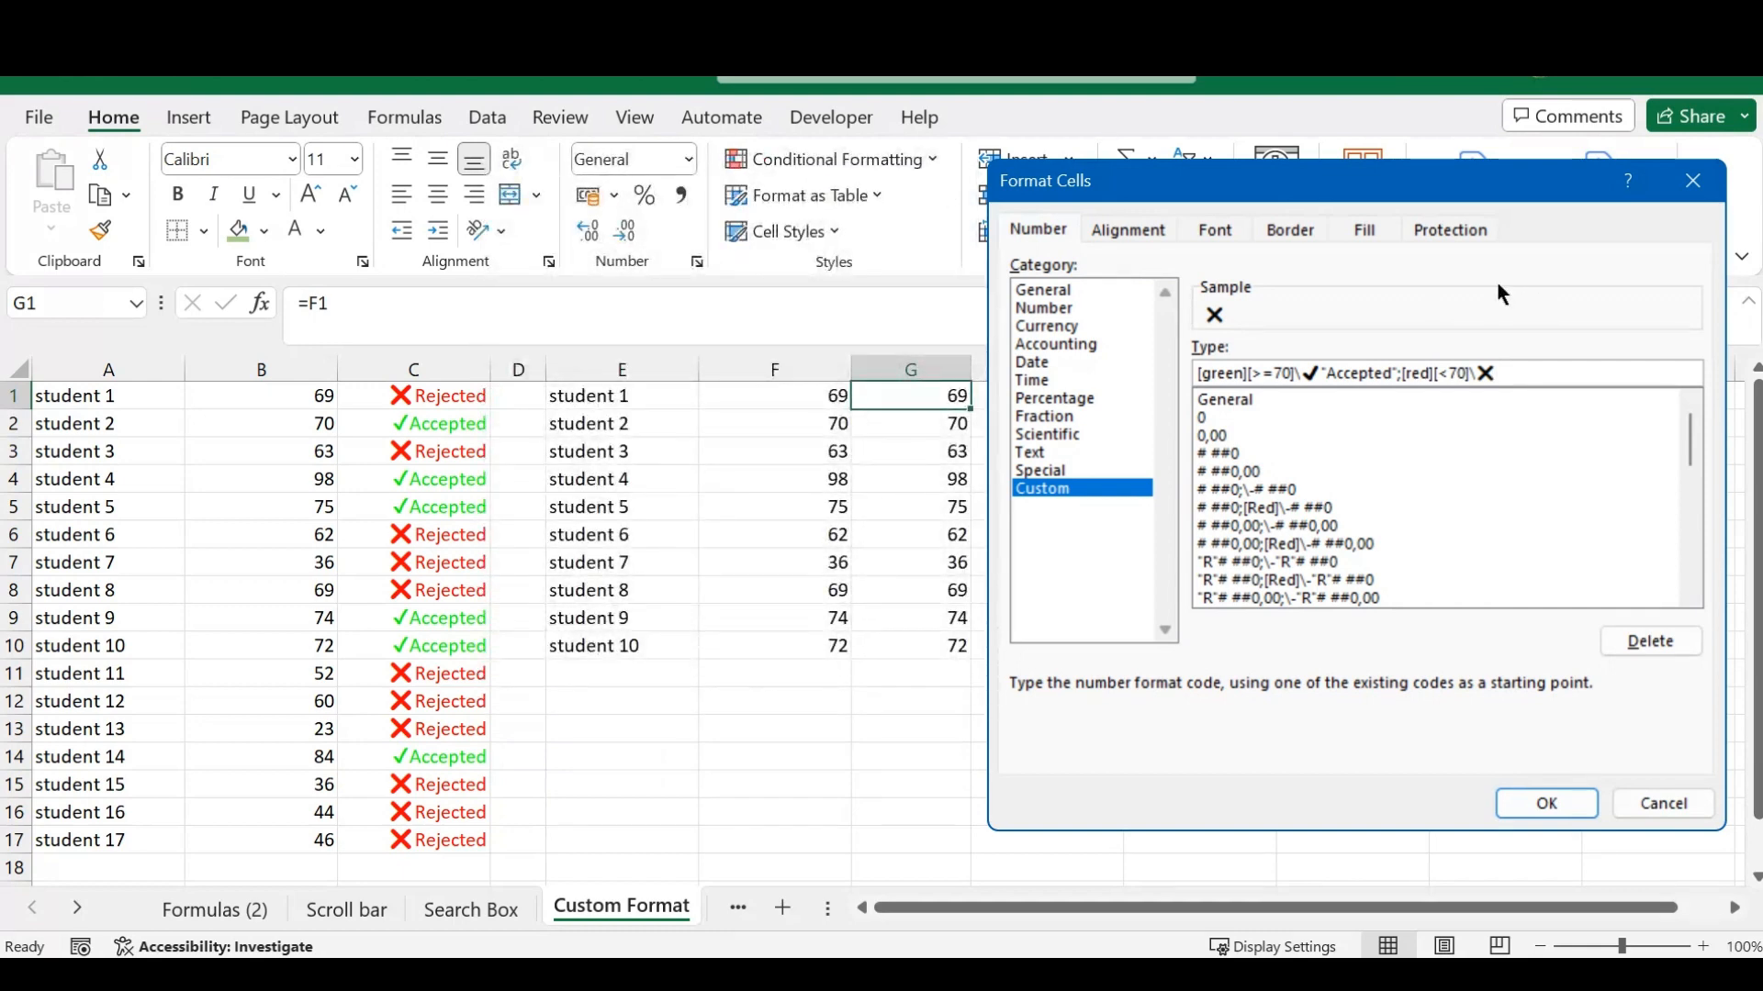
pyautogui.write('"Rejected')
pyautogui.write('"')
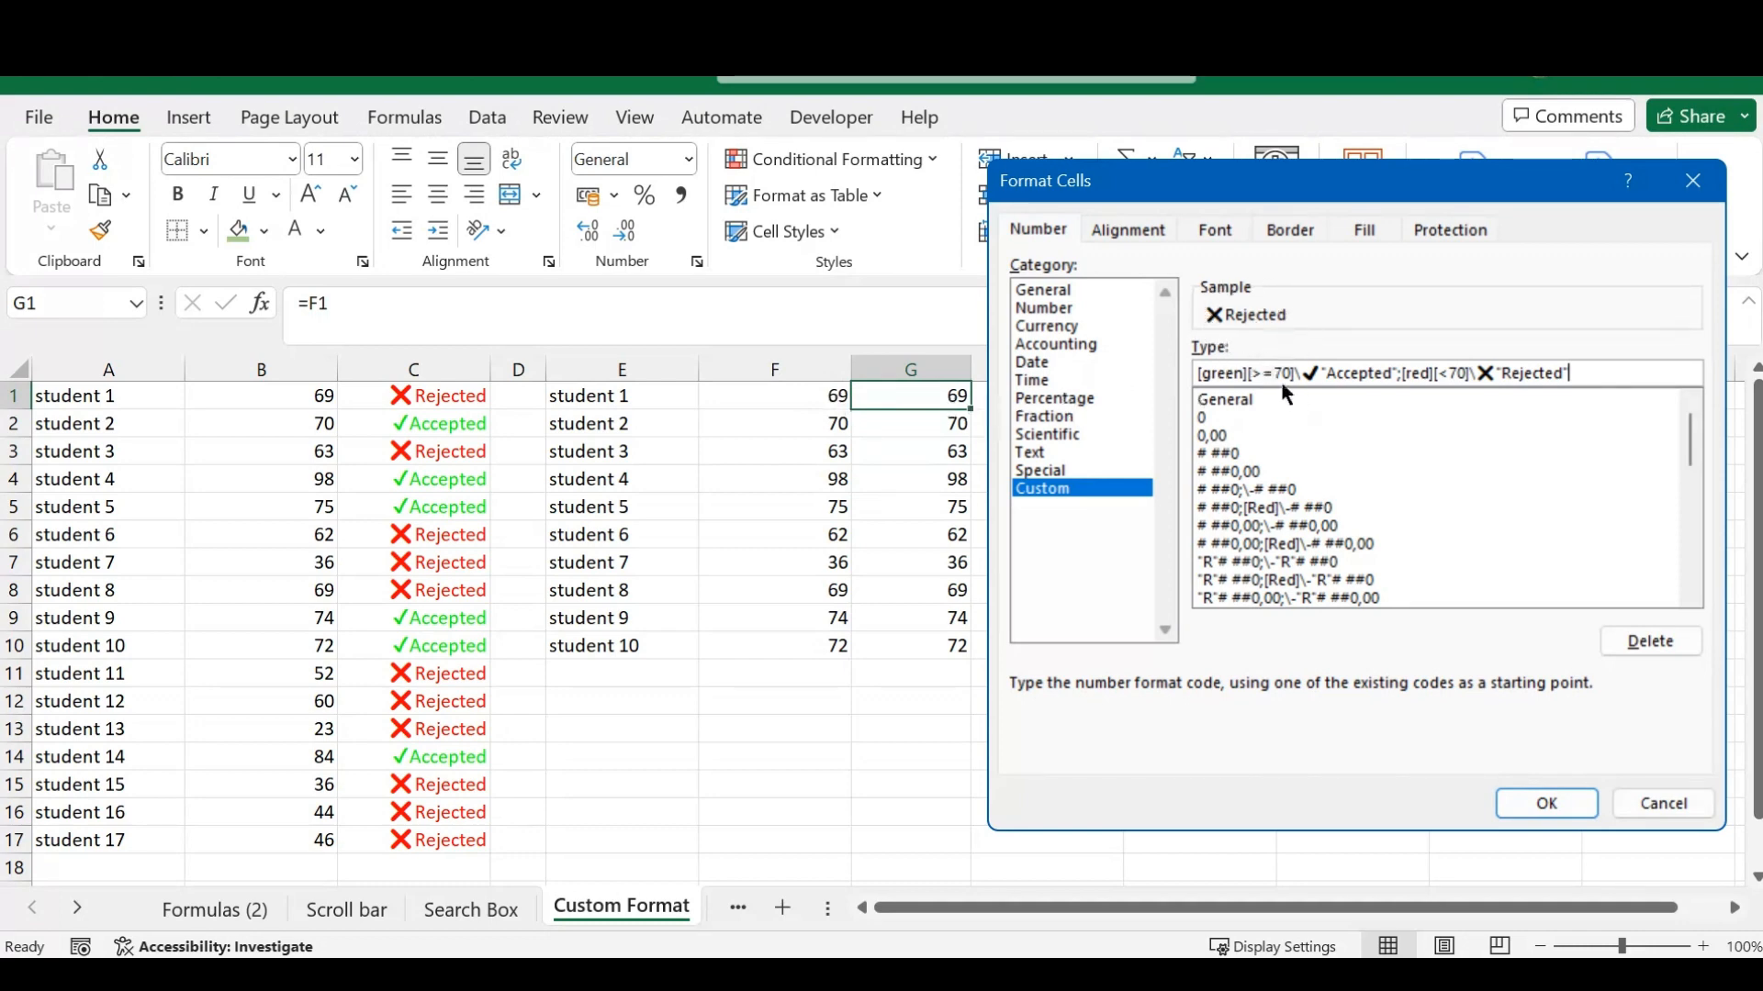
pyautogui.click(1459, 373)
pyautogui.click(1575, 377)
pyautogui.click(1544, 804)
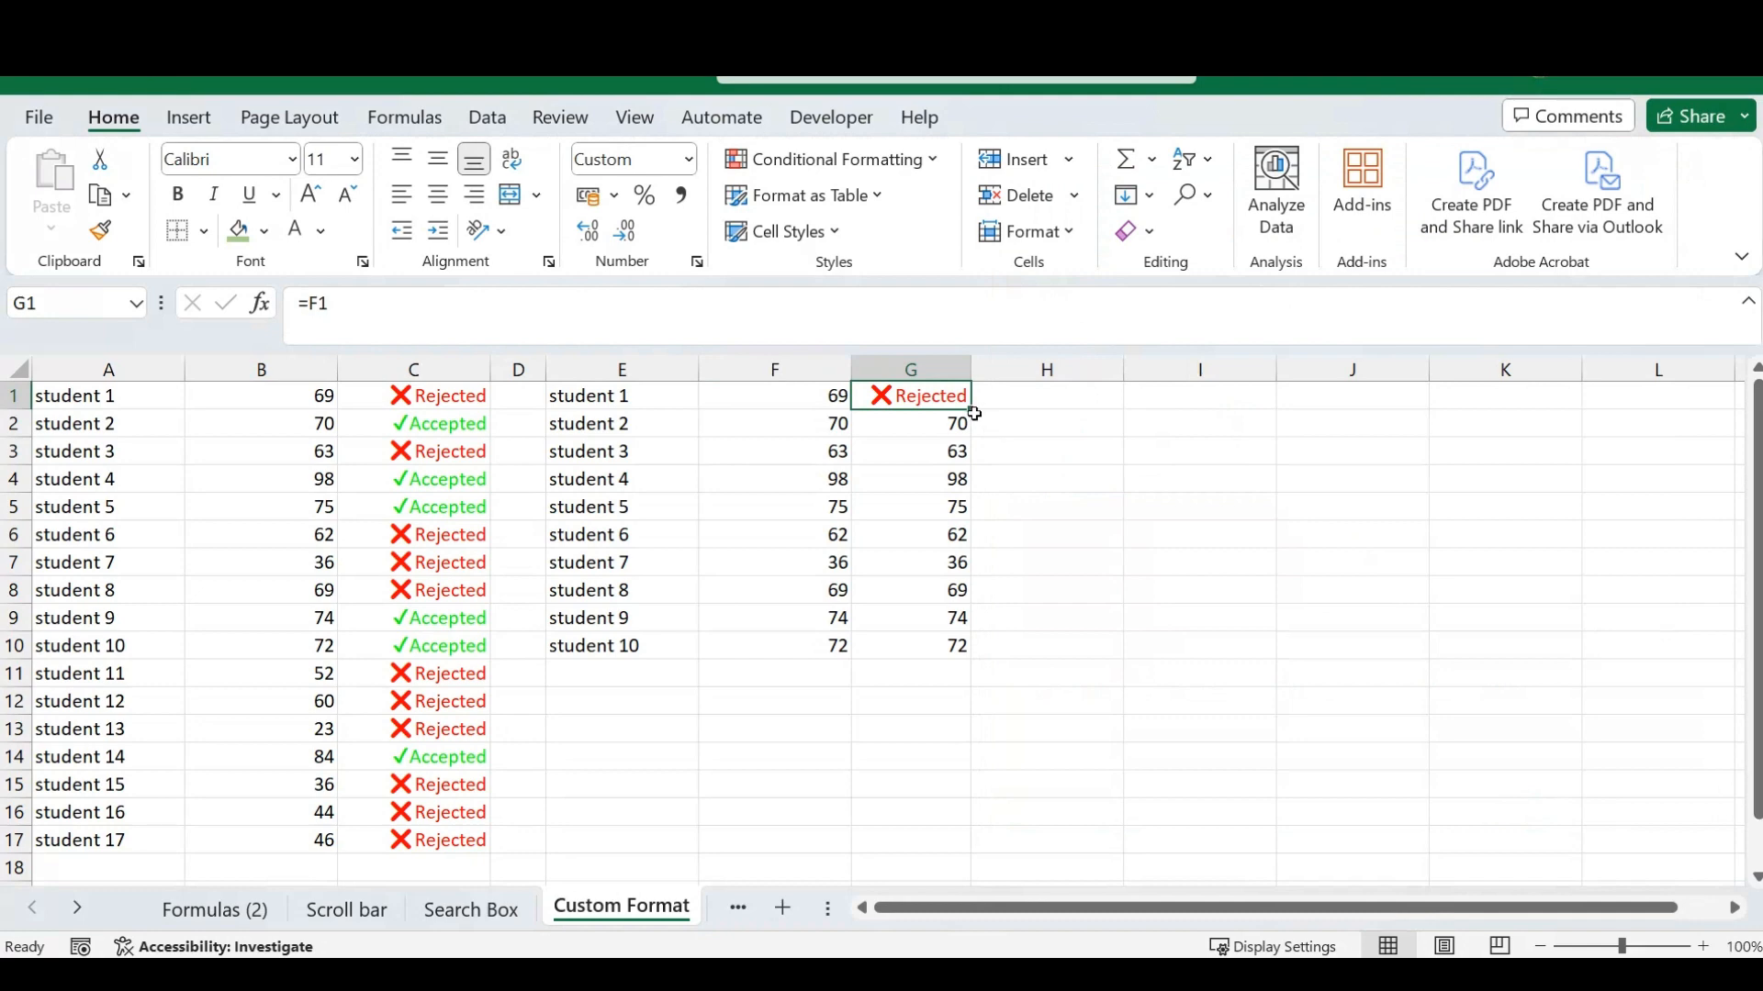
# - Fill G1 with its custom format down to G10 and select the results in G1:G10
pyautogui.moveTo(970, 409); pyautogui.dragTo(938, 646)
pyautogui.click(1024, 447)
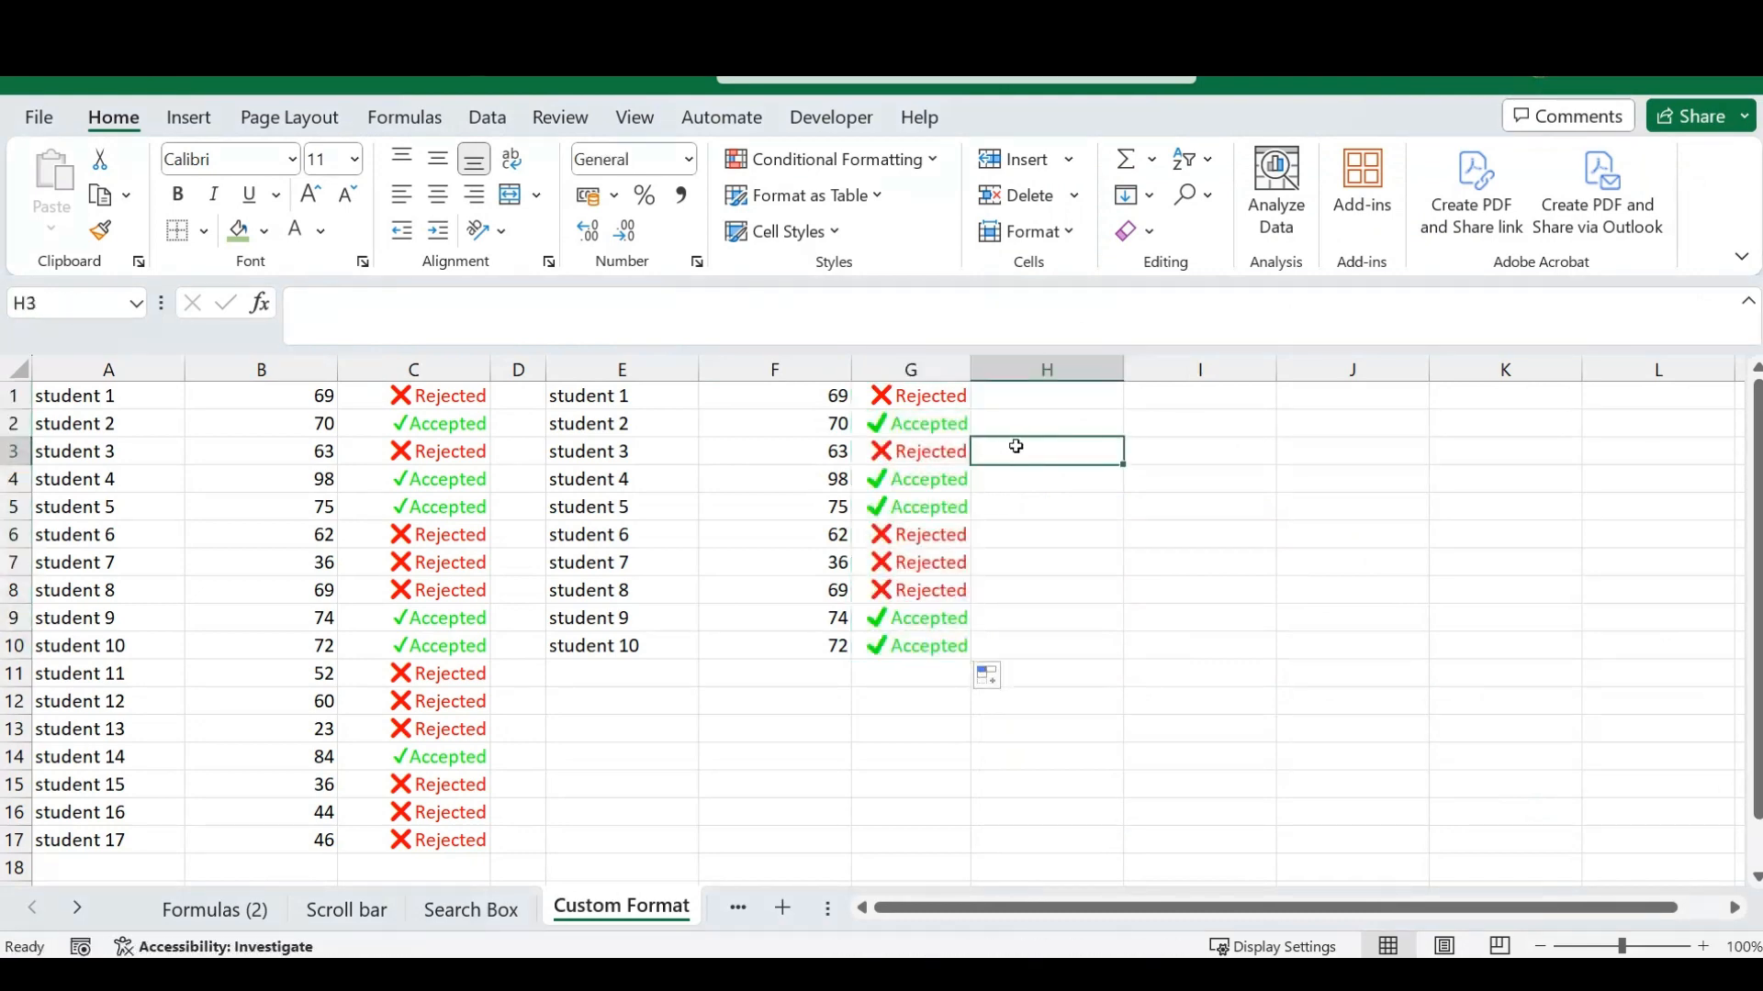
pyautogui.moveTo(932, 395); pyautogui.dragTo(917, 642)
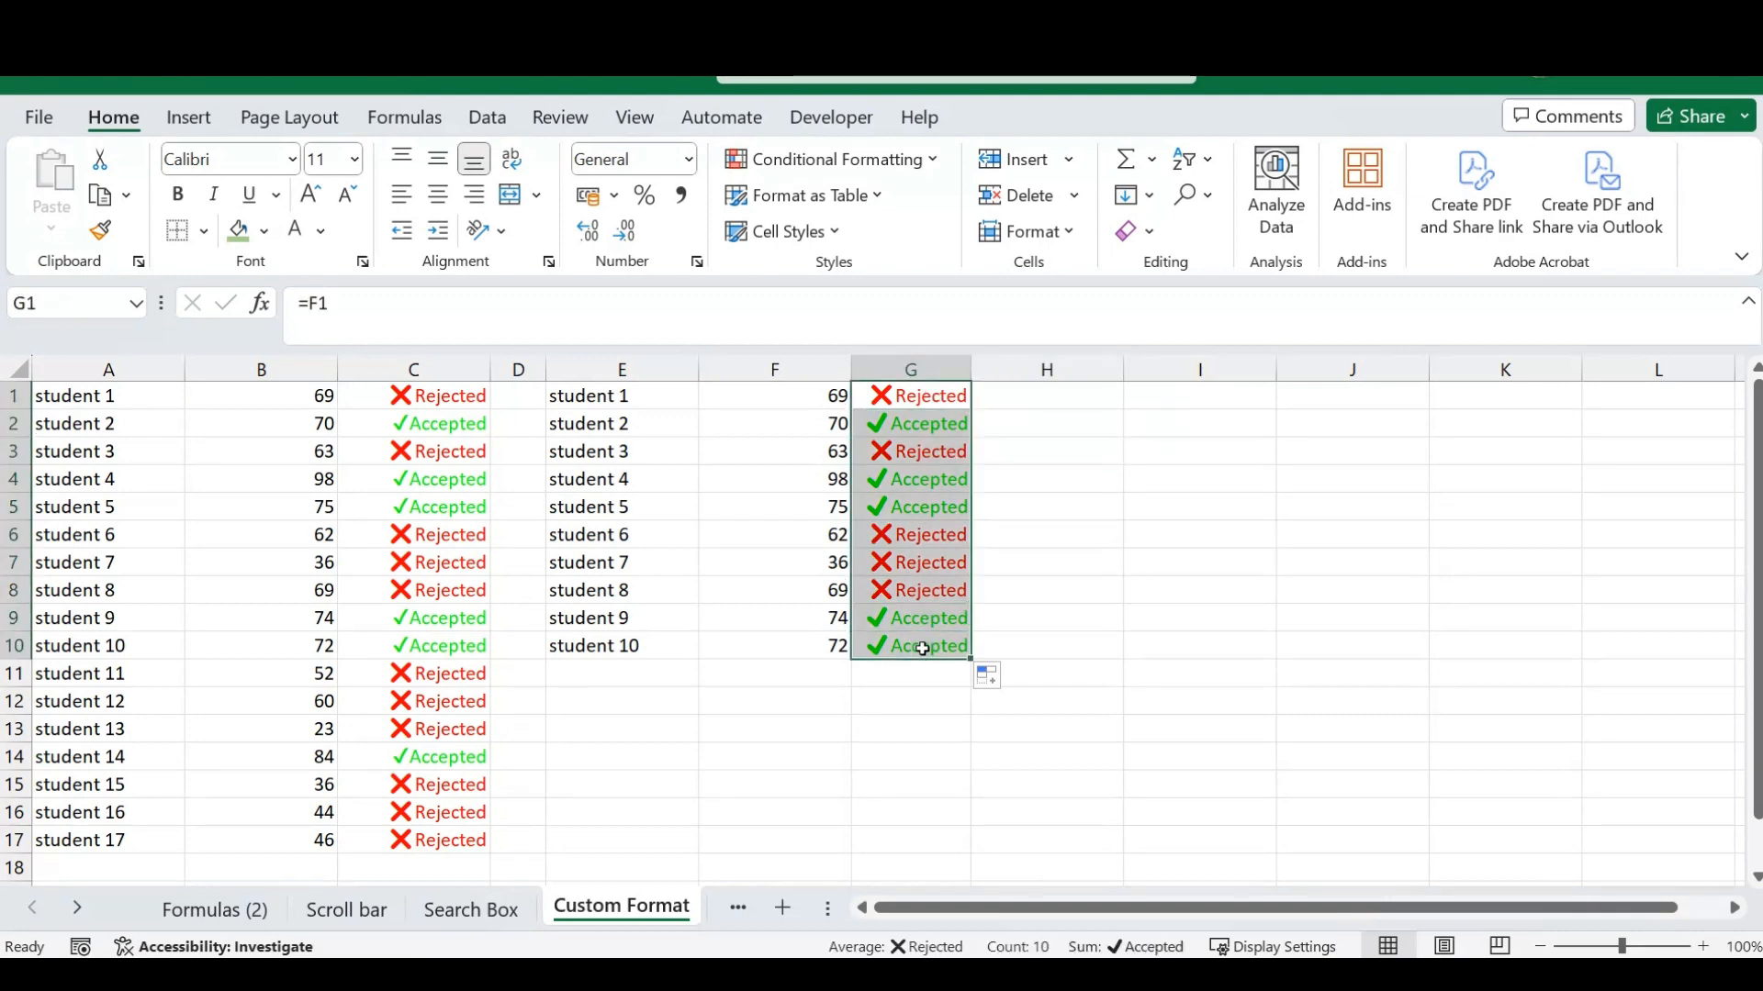
# - Insert a 2-D stacked column chart from the whole data table on the Bullet Chart sheet
pyautogui.click(1011, 398)
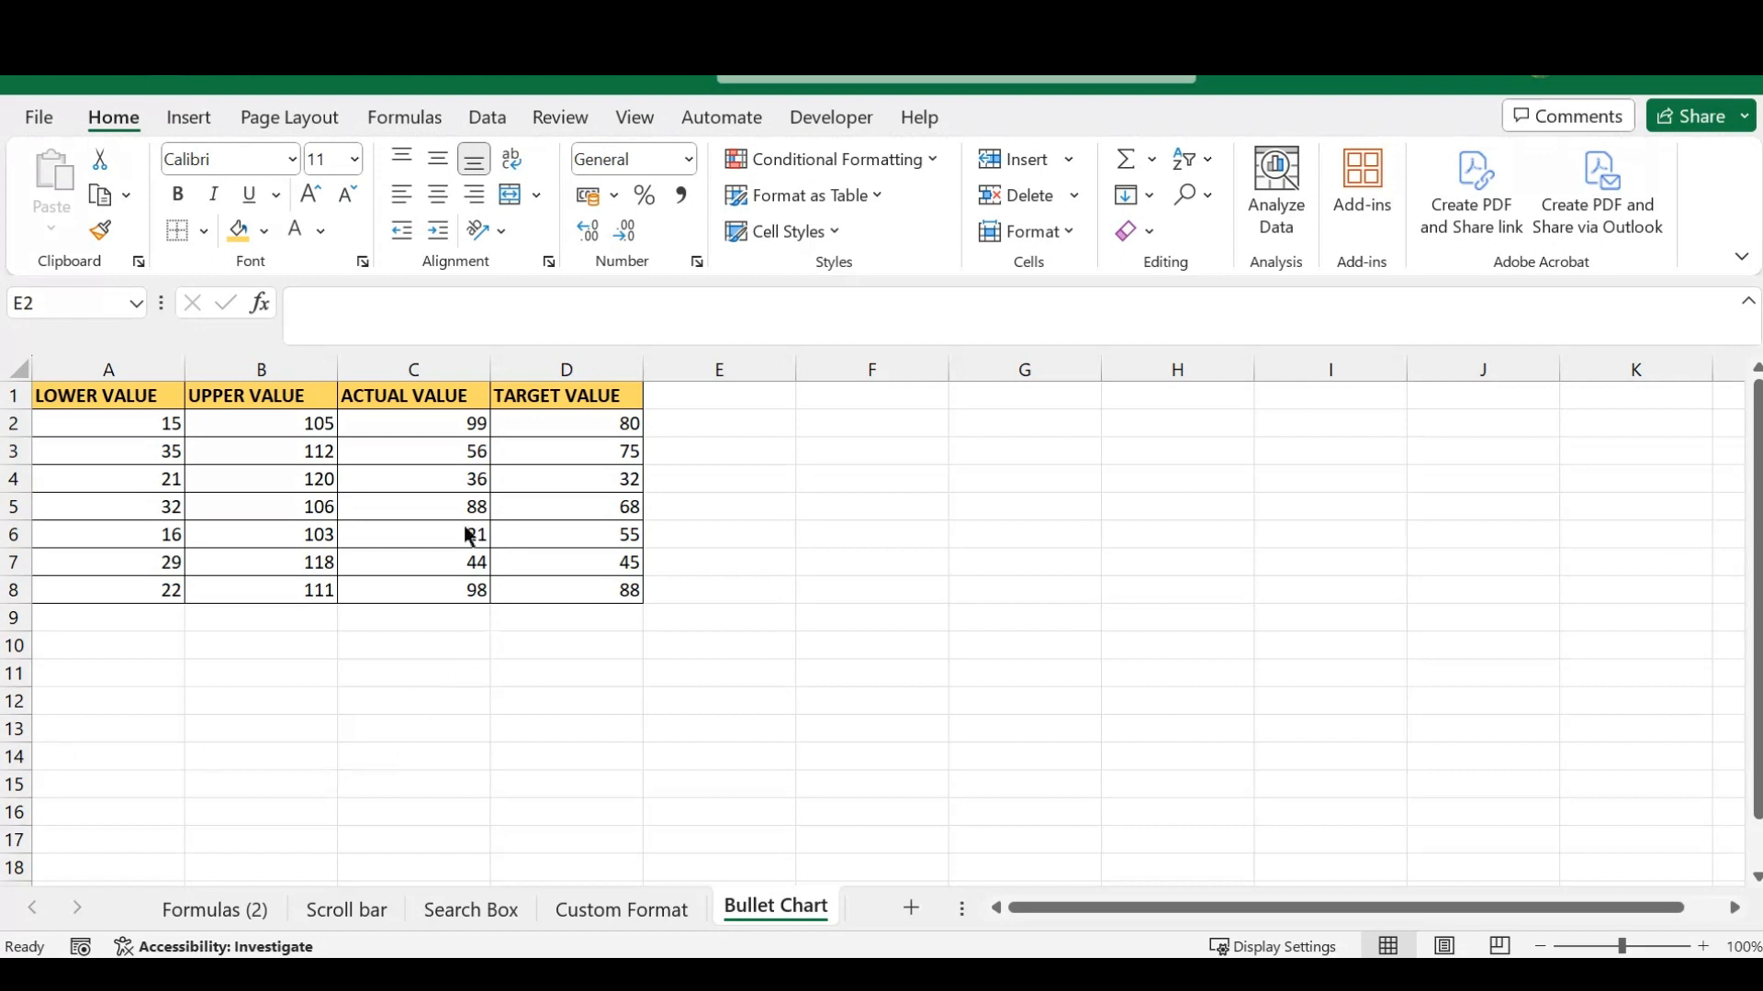
pyautogui.click(433, 492)
pyautogui.click(317, 484)
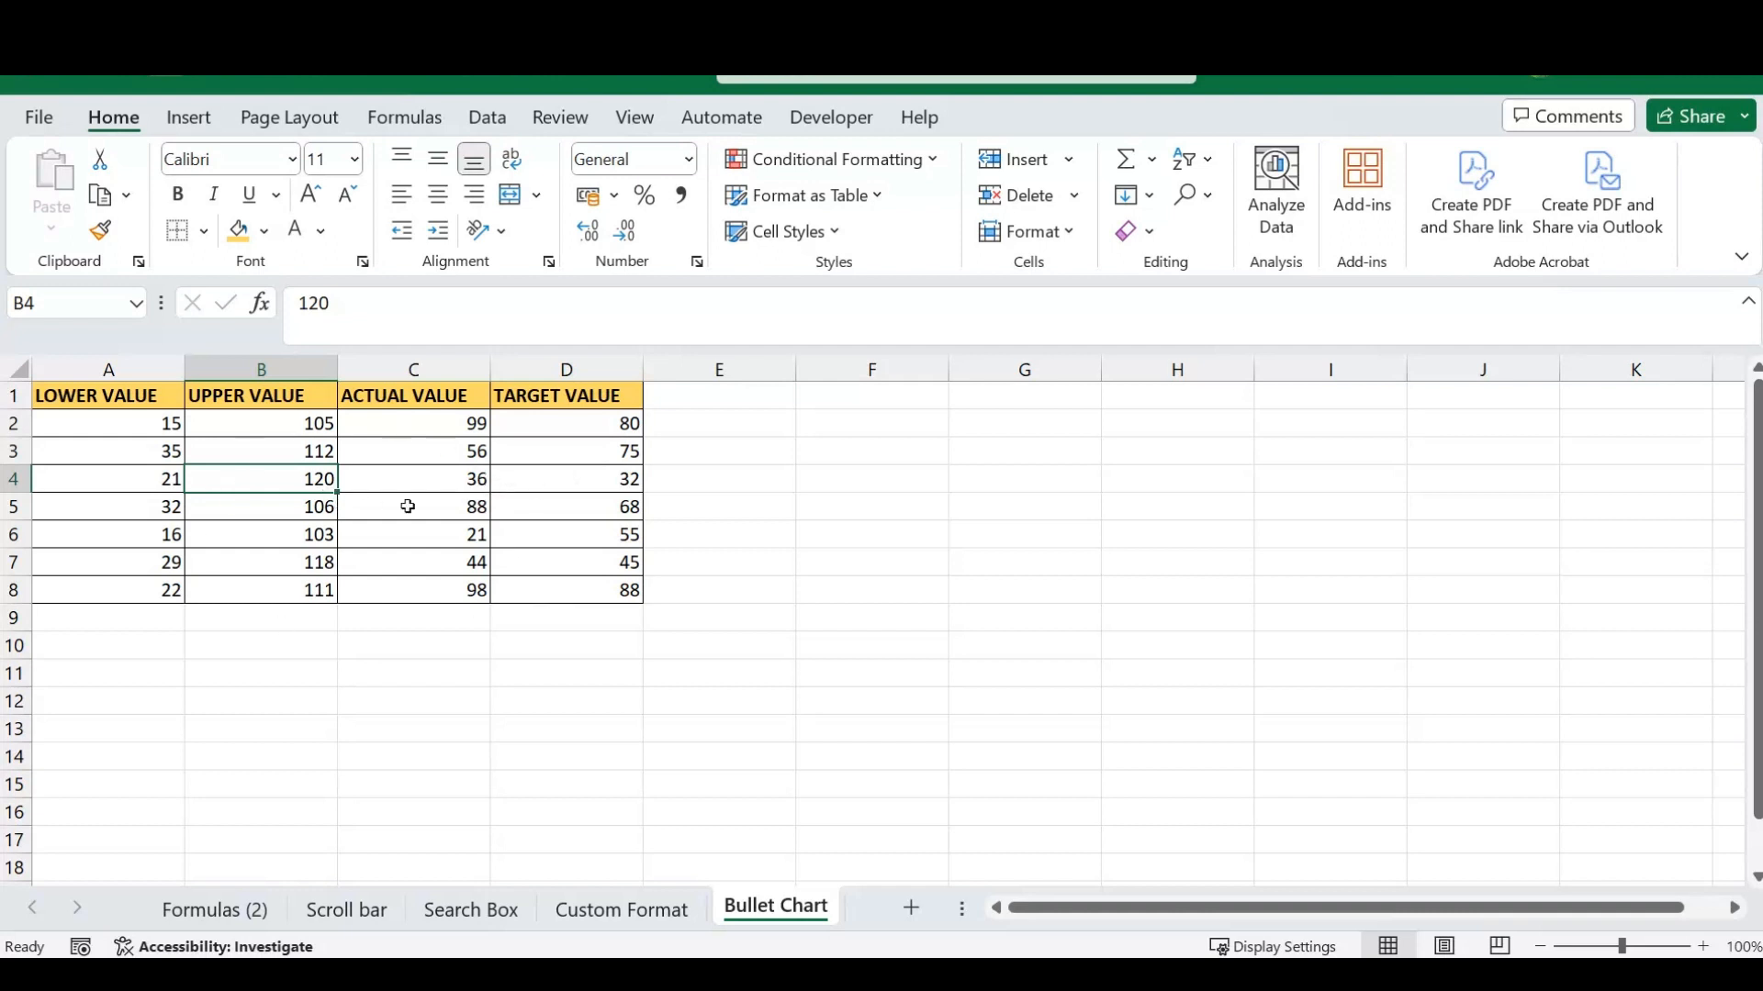
pyautogui.click(364, 481)
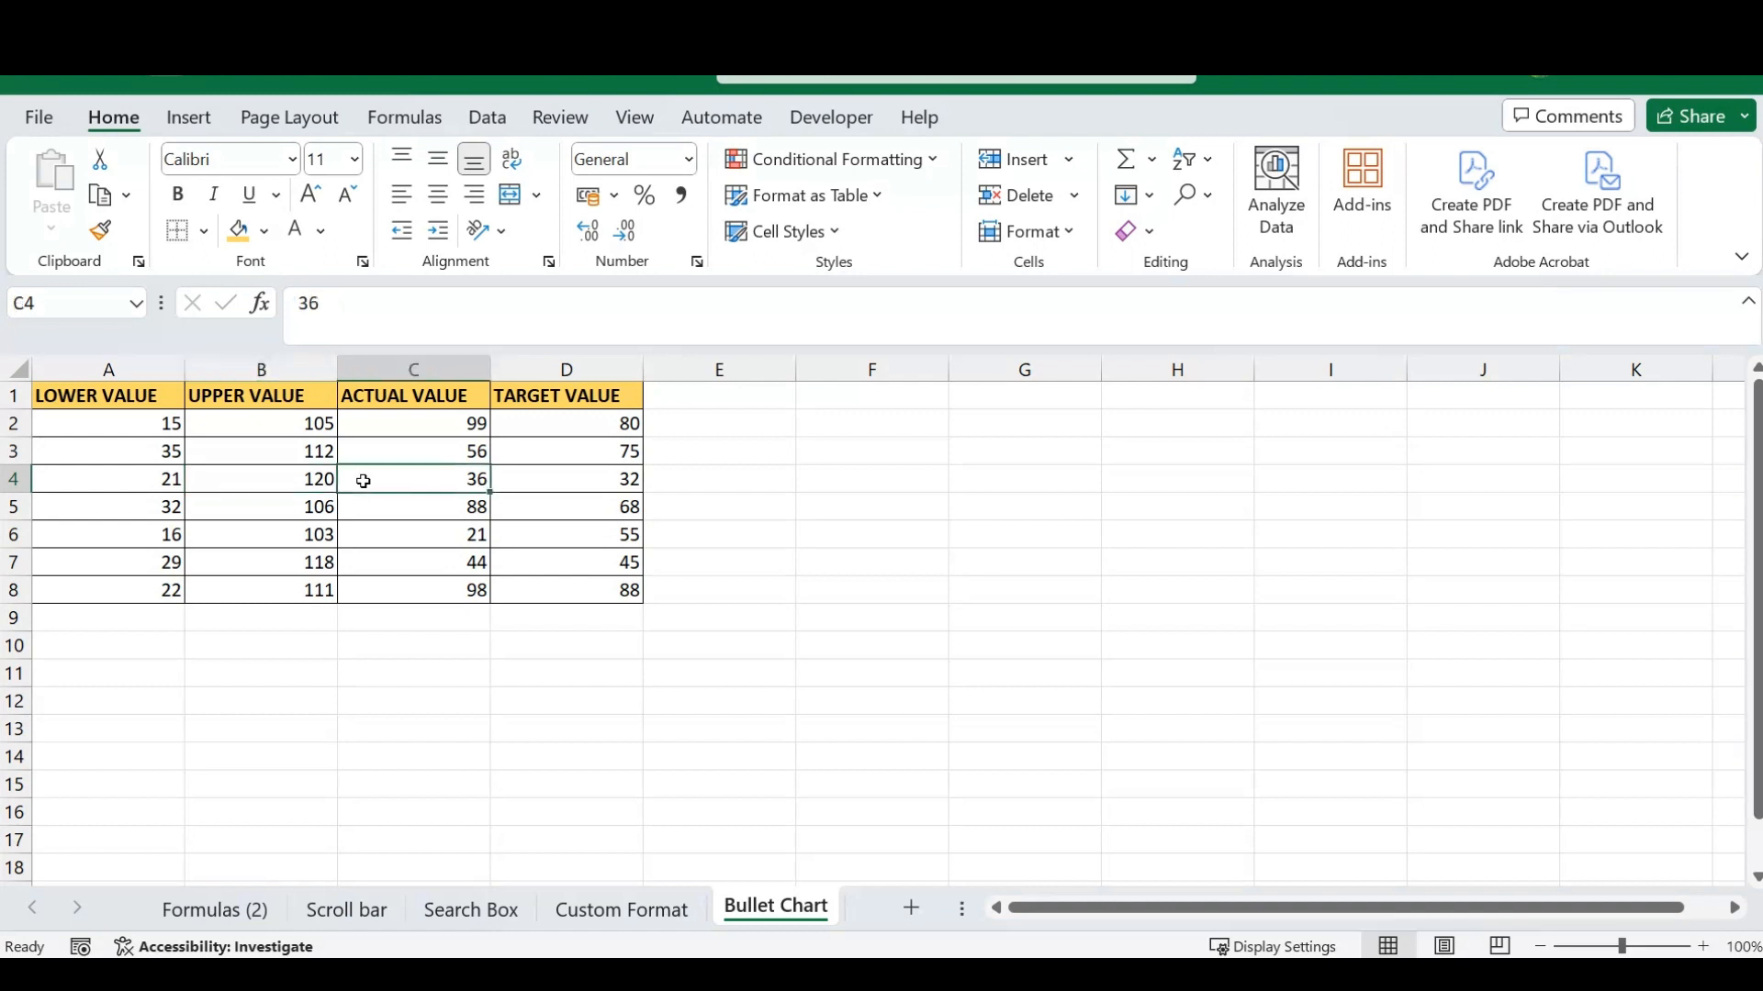
pyautogui.hotkey('ctrl', 'a')
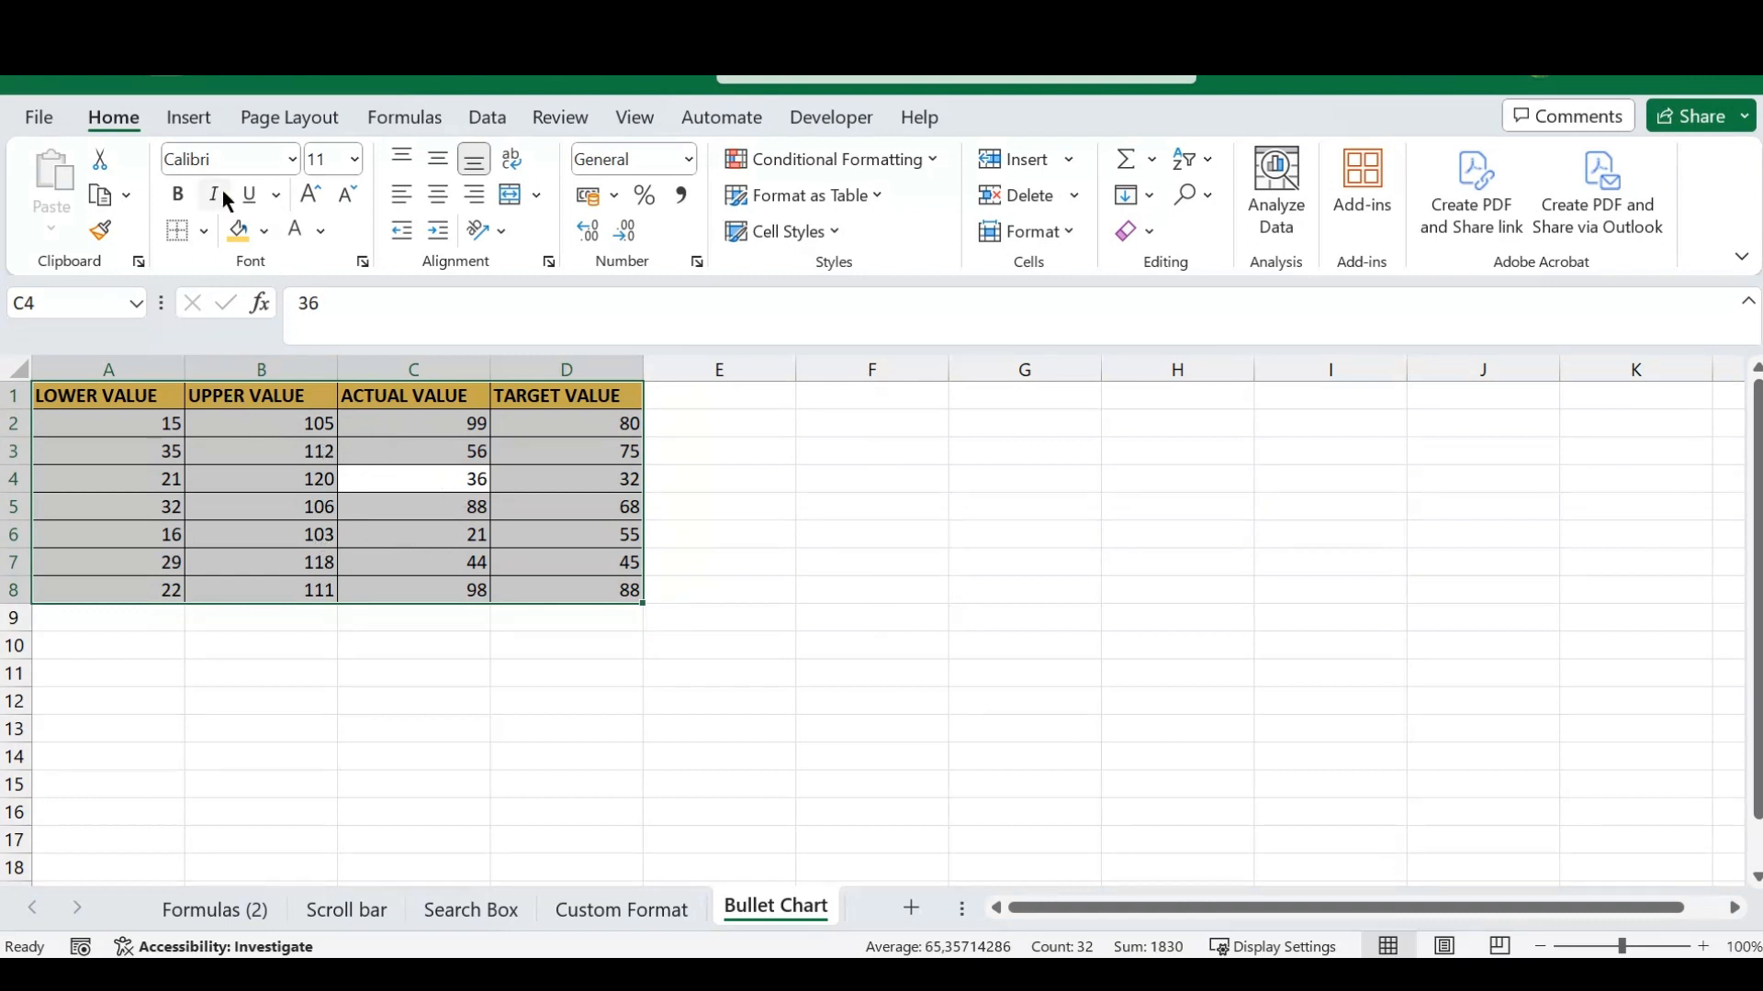
pyautogui.click(192, 120)
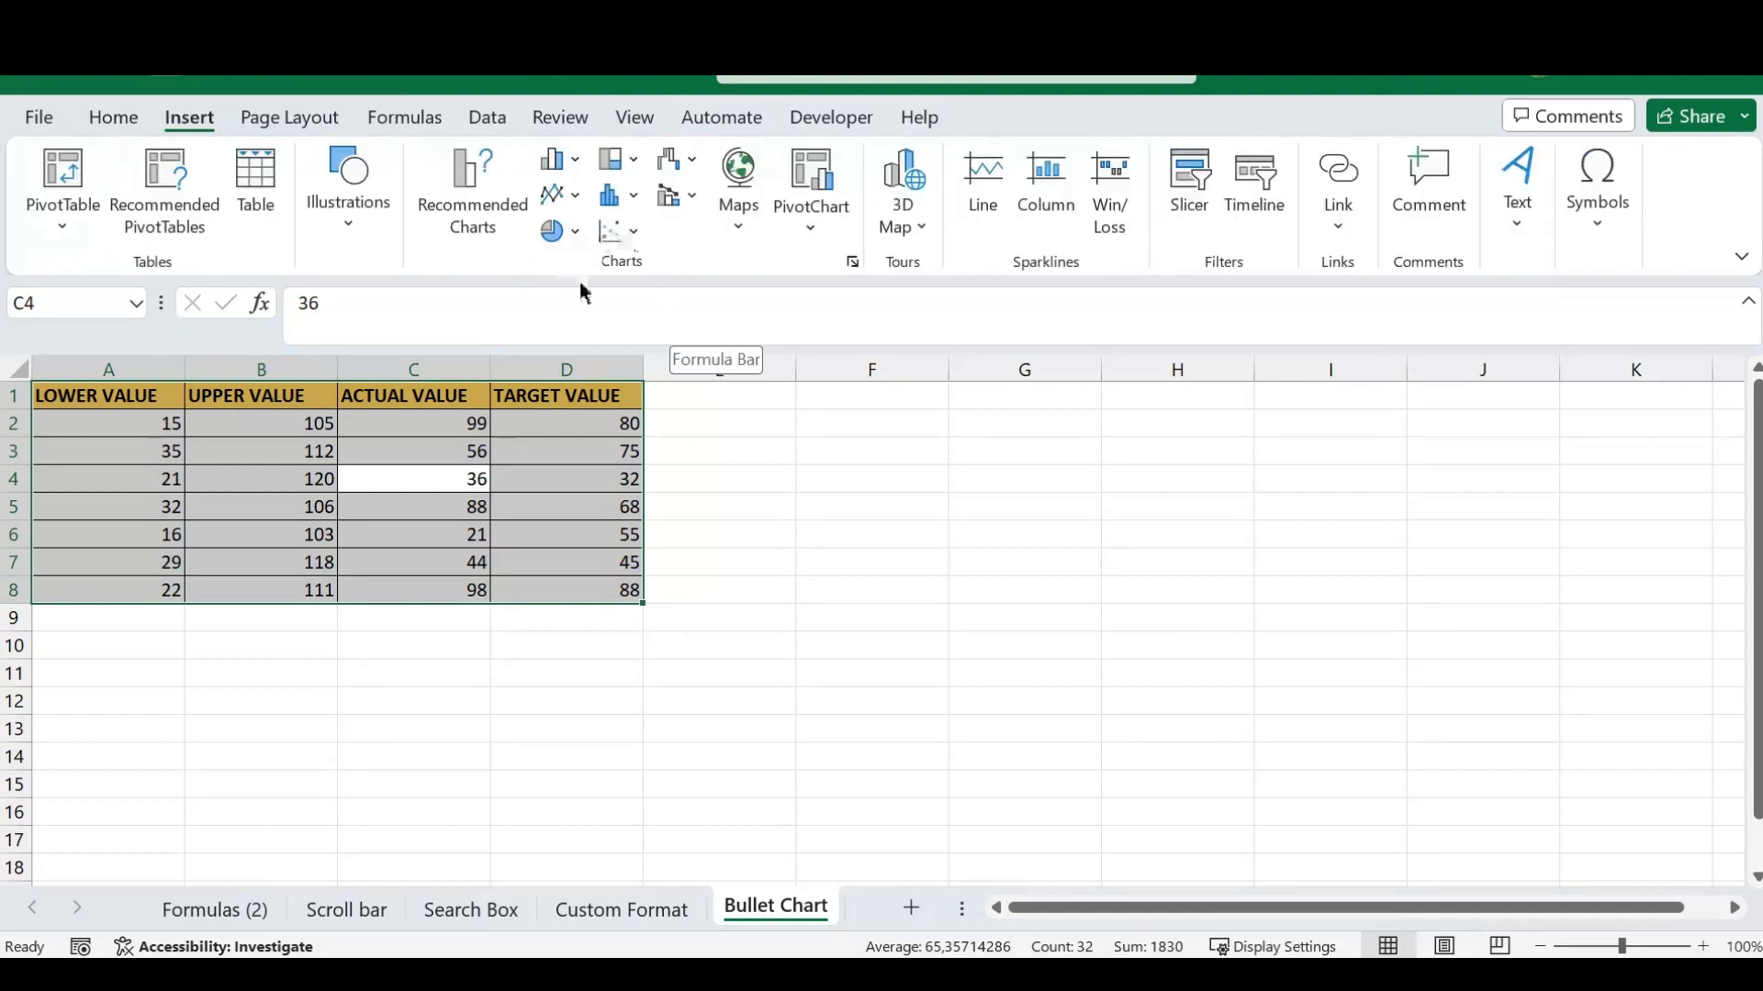
pyautogui.click(576, 164)
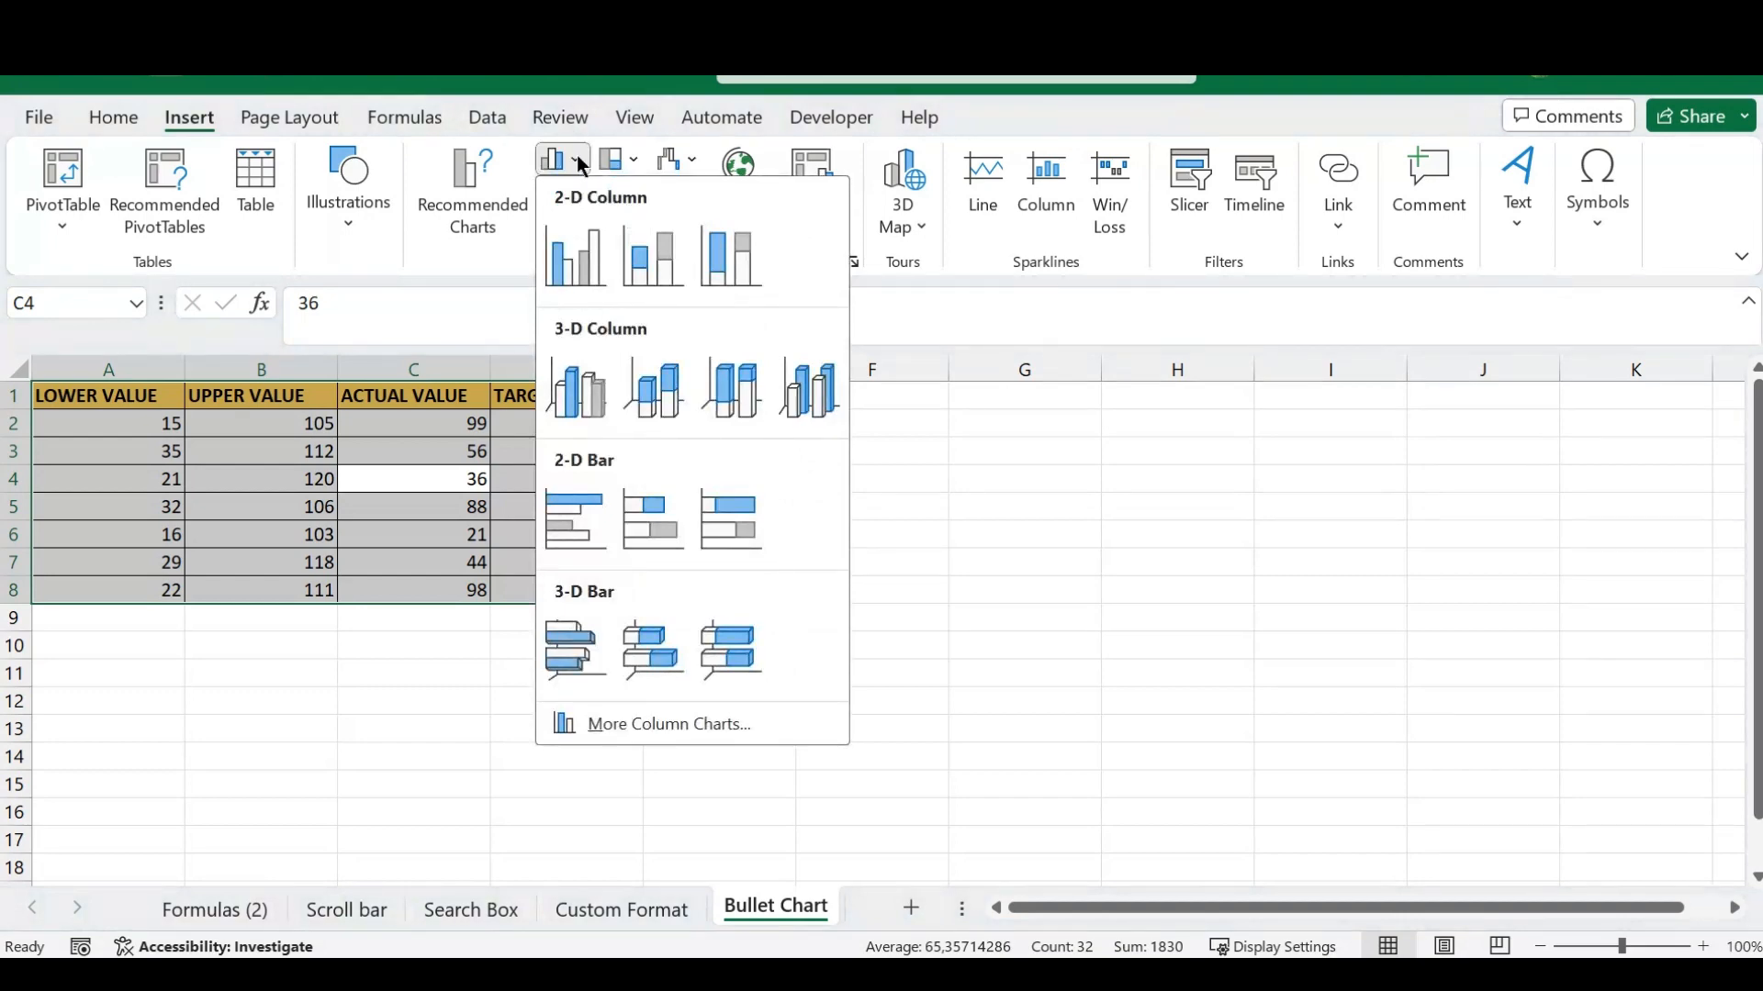
pyautogui.click(661, 265)
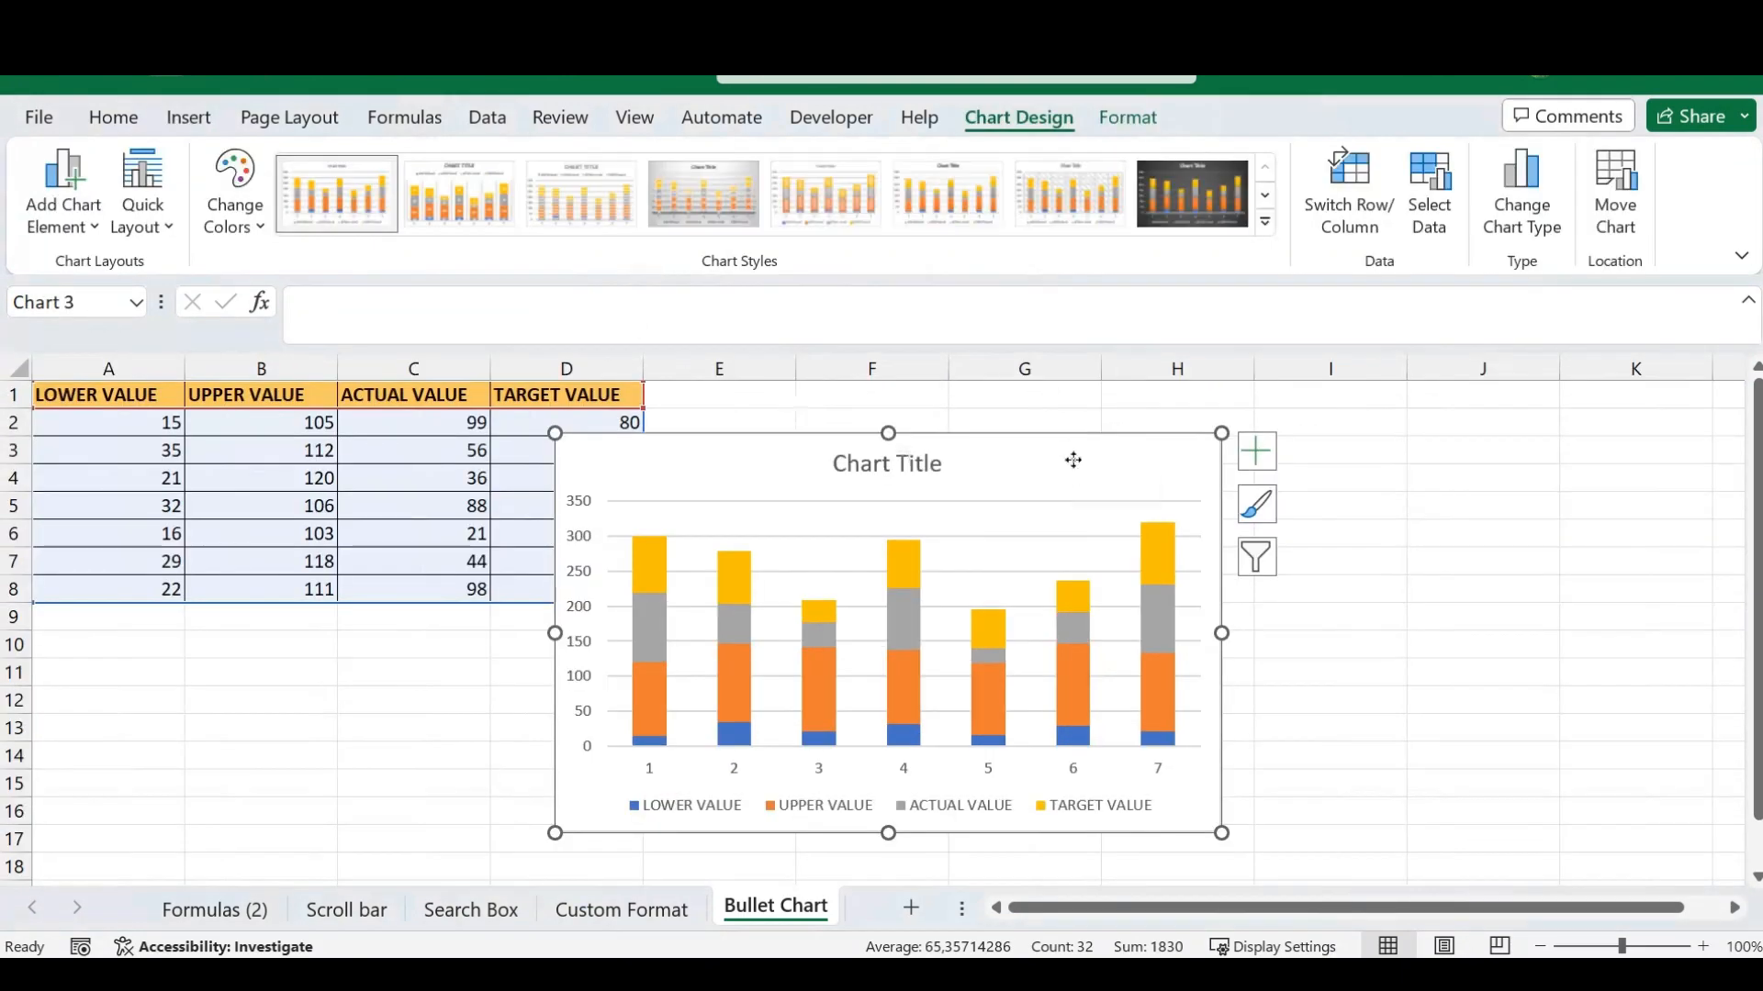
# - Move the chart beside the data table so it no longer covers the values, and delete its title
pyautogui.moveTo(1073, 460); pyautogui.dragTo(1194, 447)
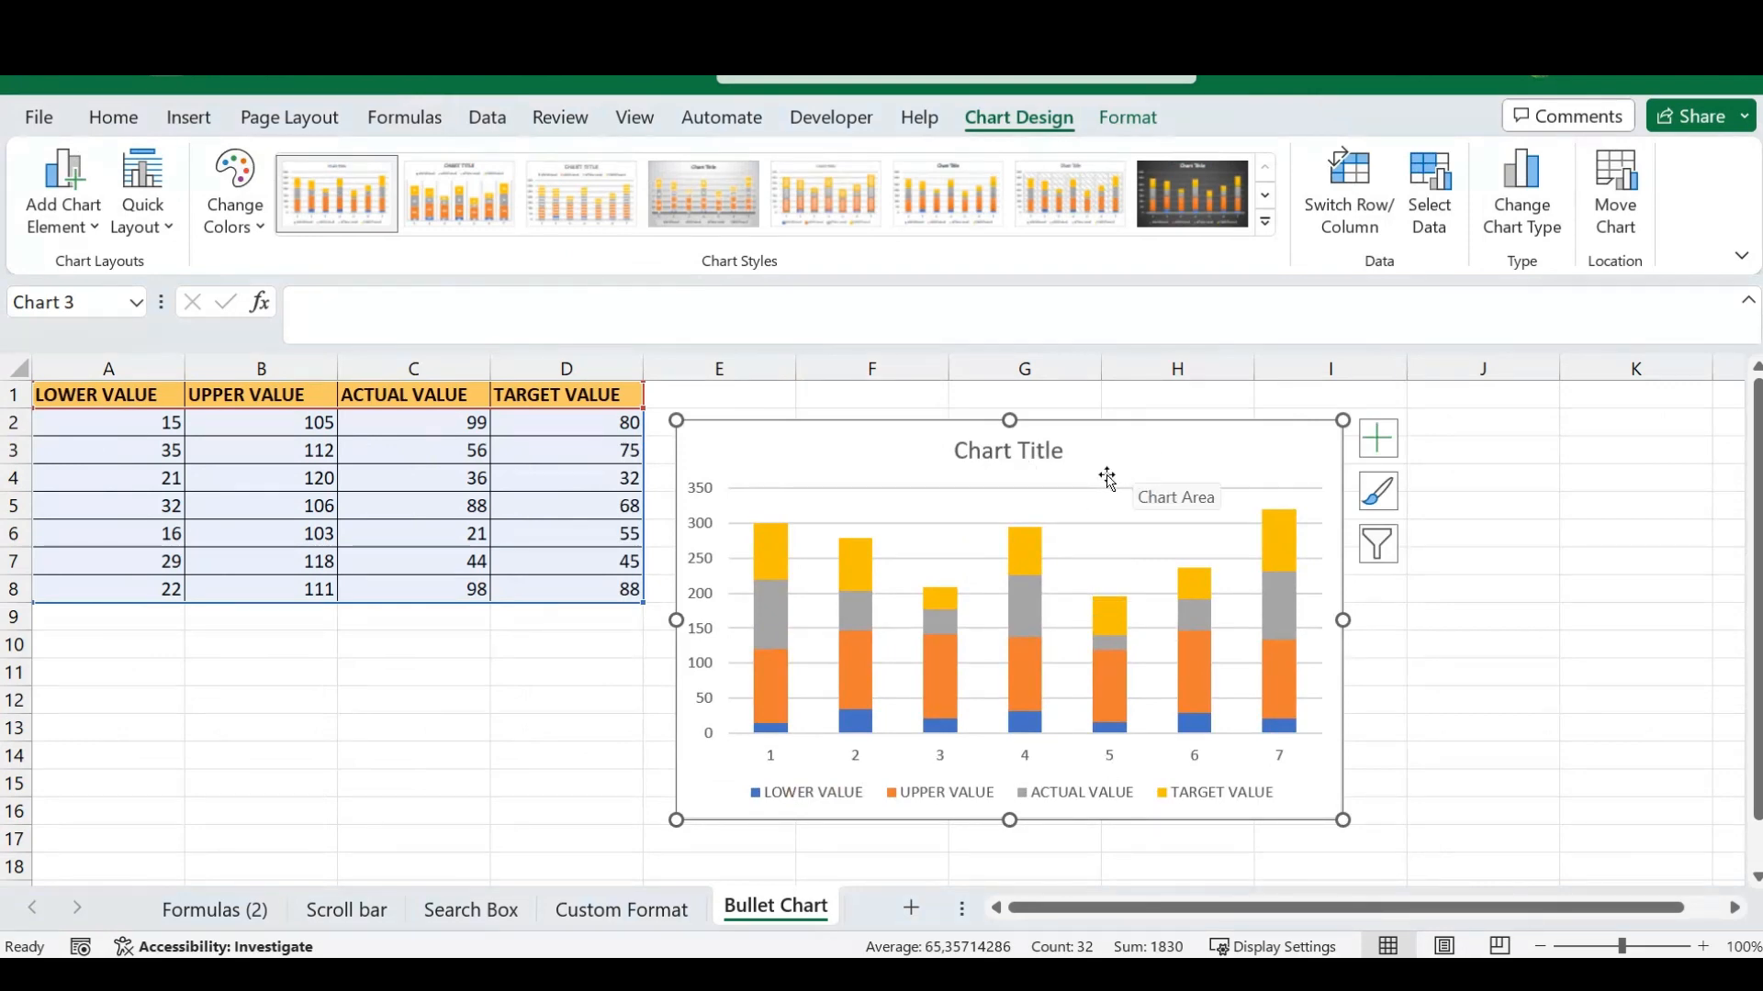
pyautogui.click(1054, 450)
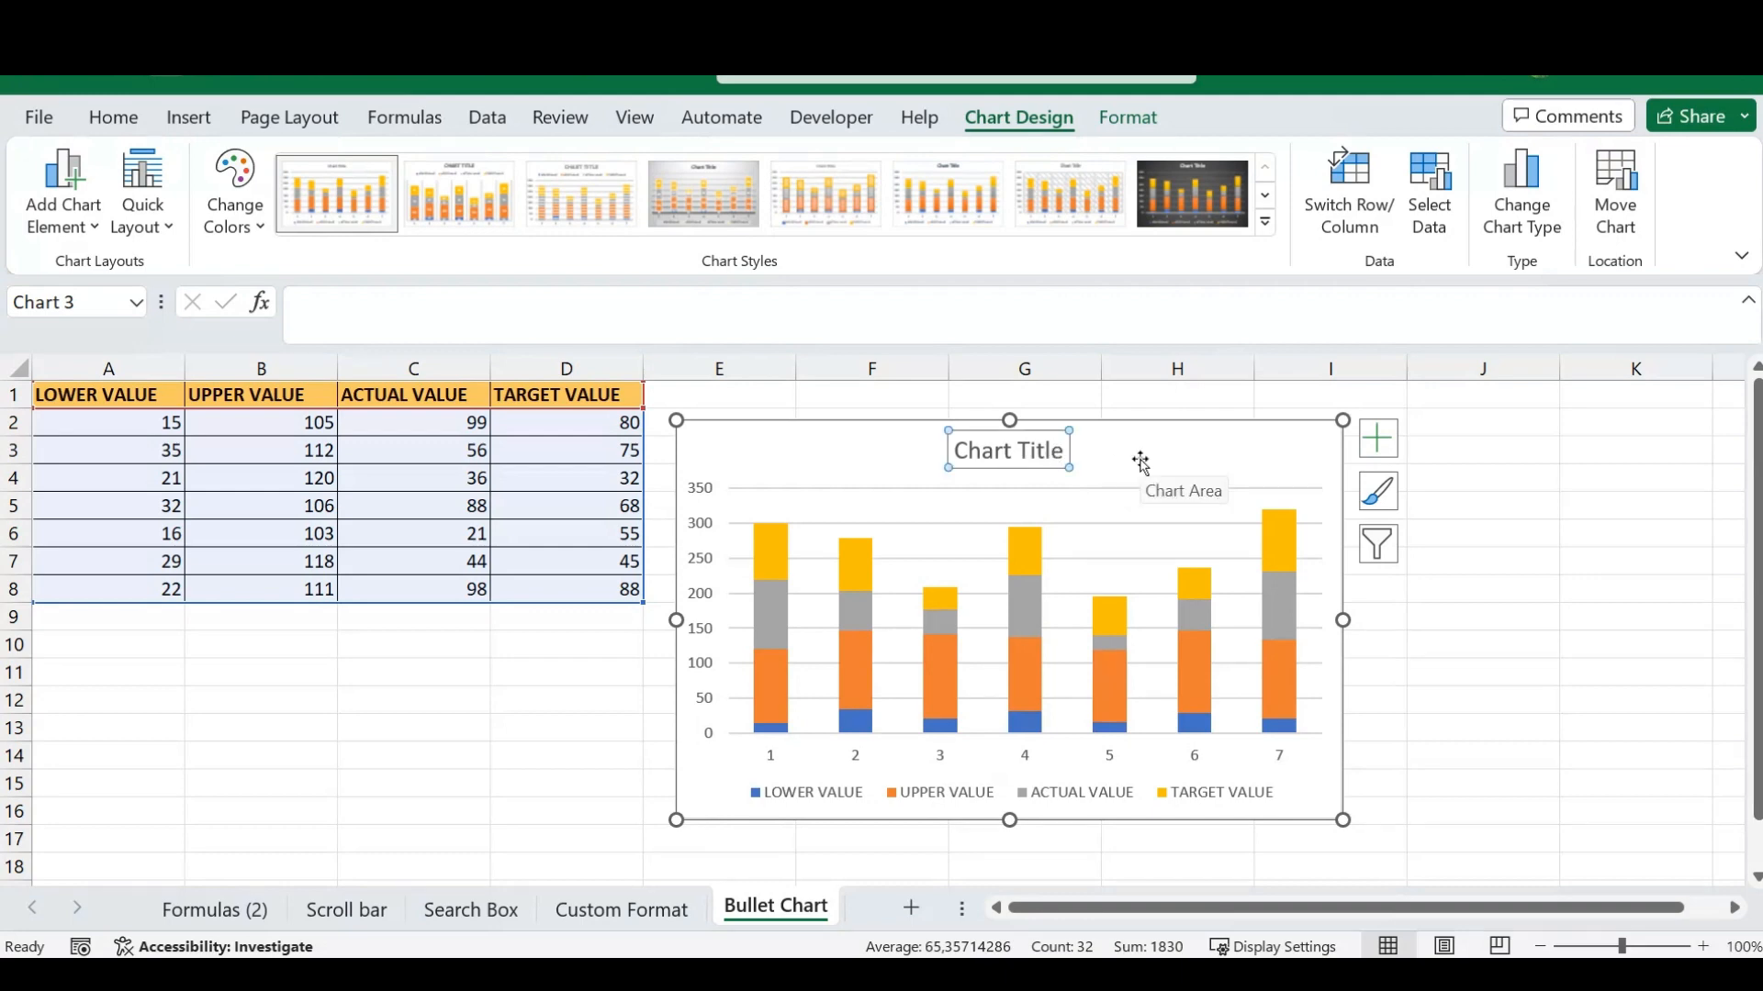
pyautogui.press('Delete')
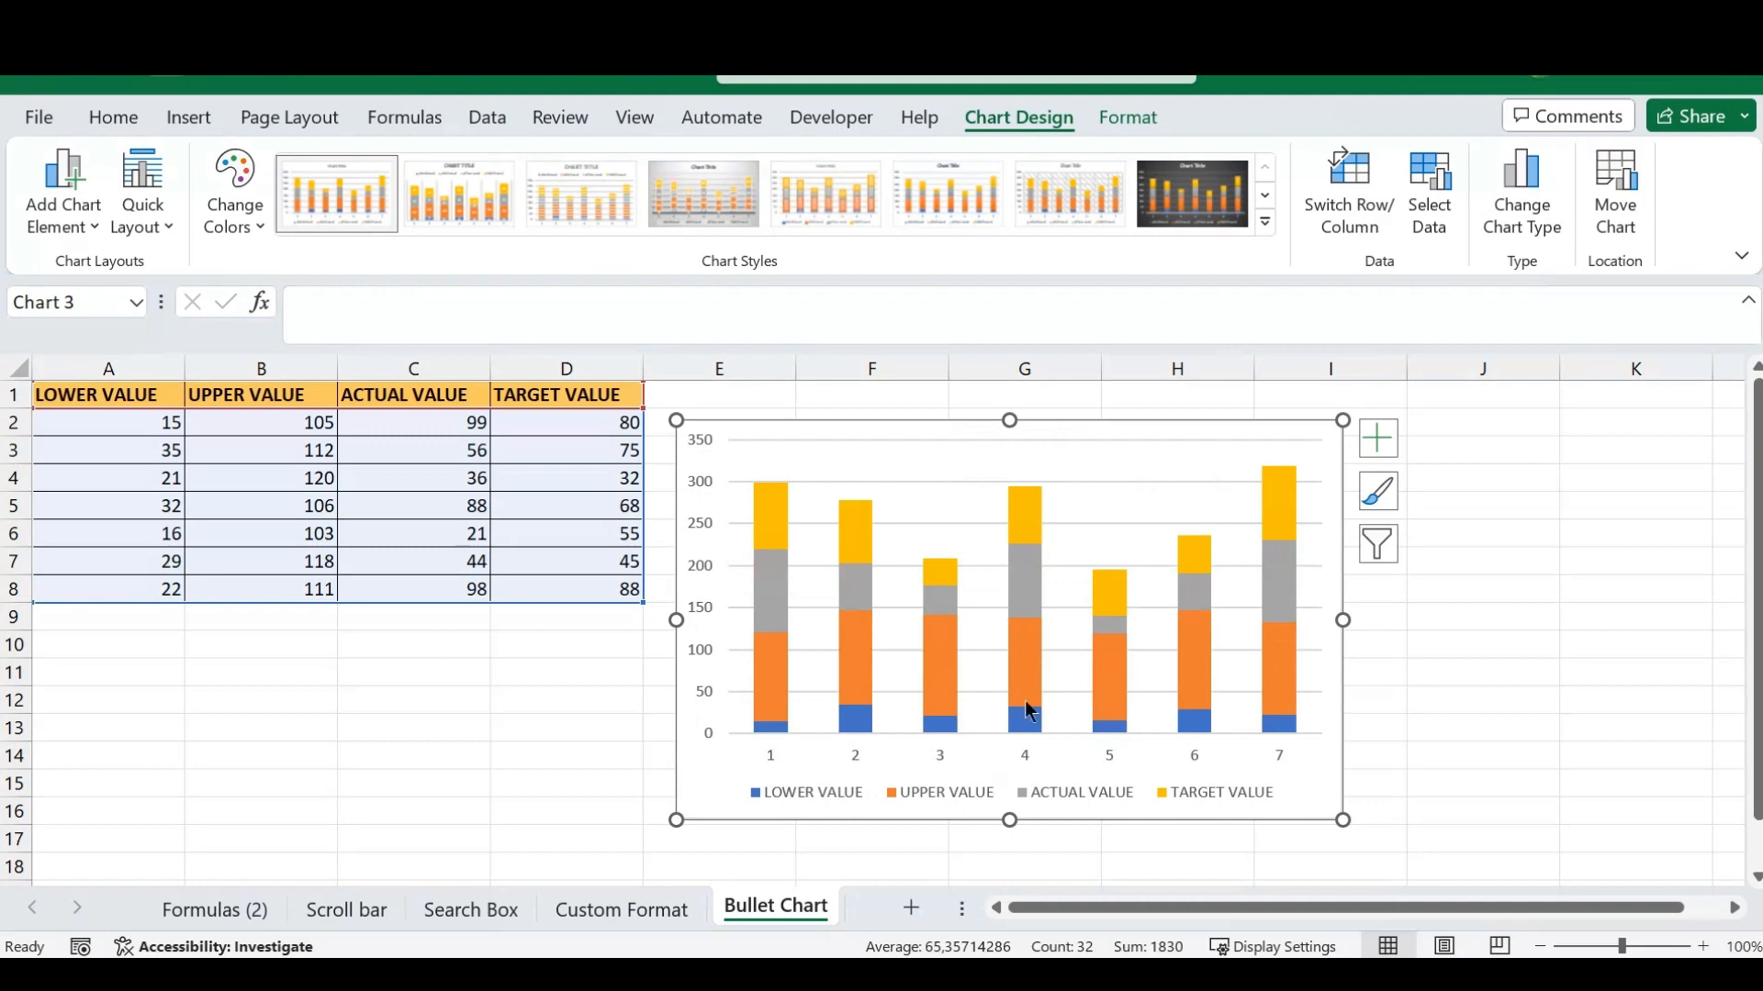
# - Change the chart type to Combo, with the LOWER VALUE and UPPER VALUE series as Stacked Column
pyautogui.moveTo(1044, 631)
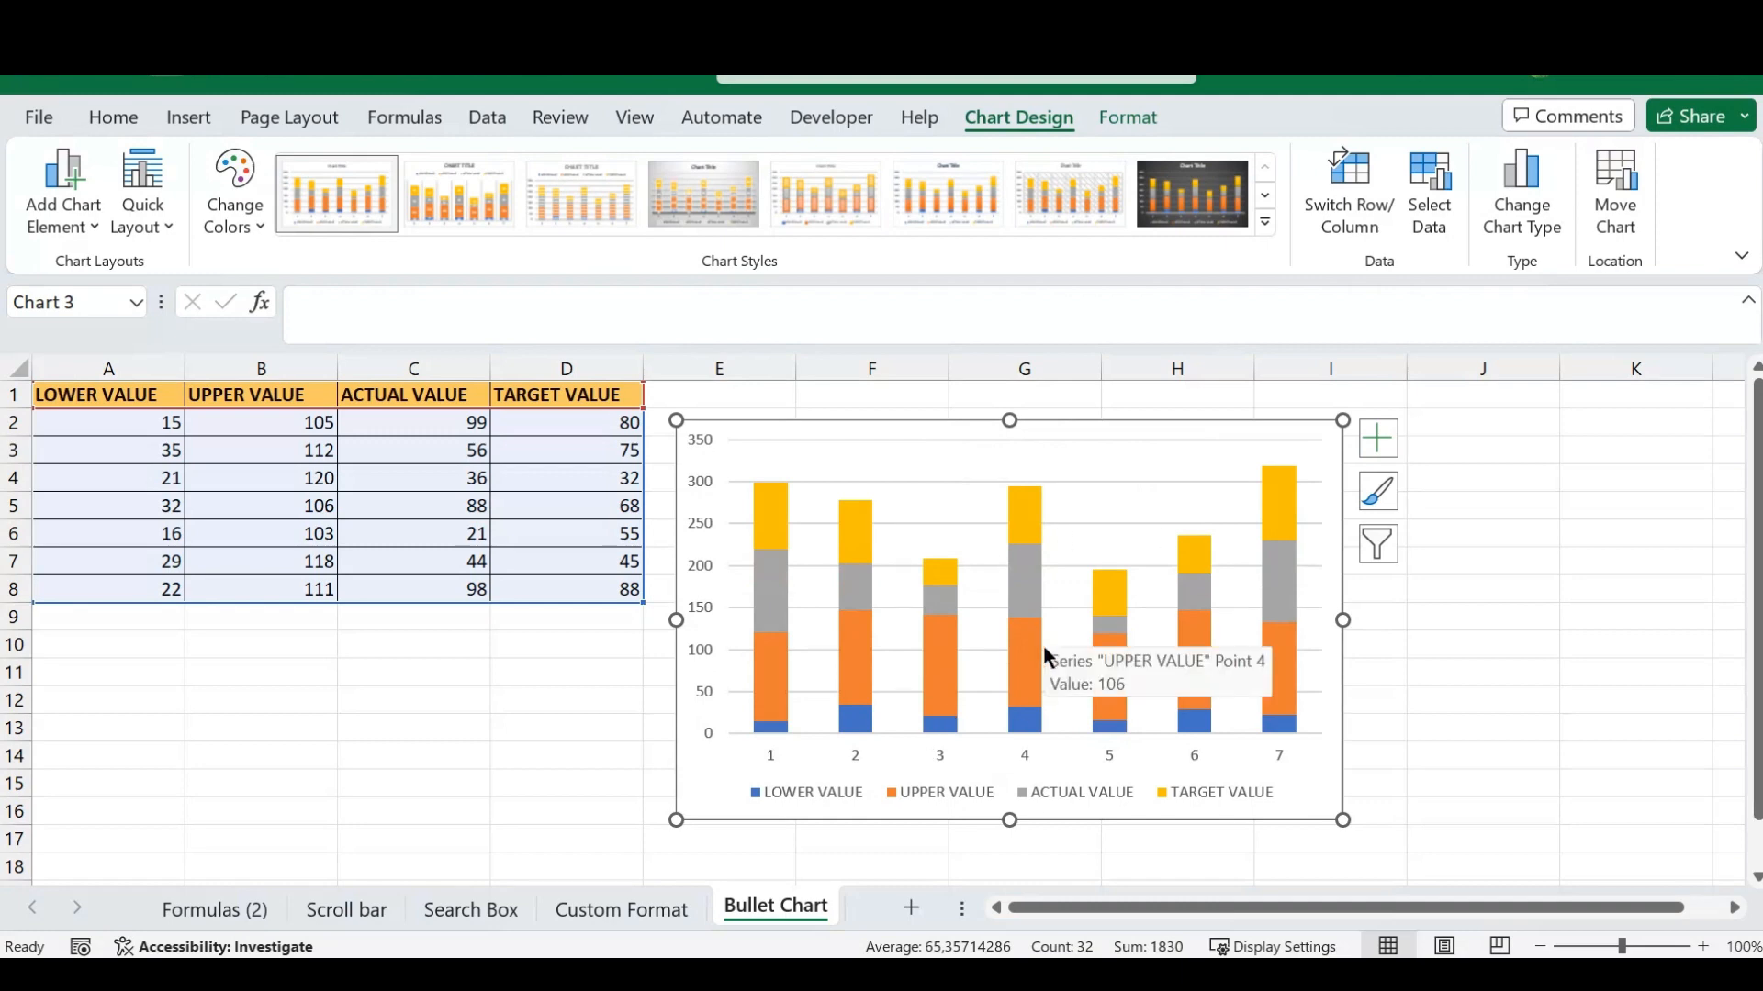
pyautogui.rightClick(824, 762)
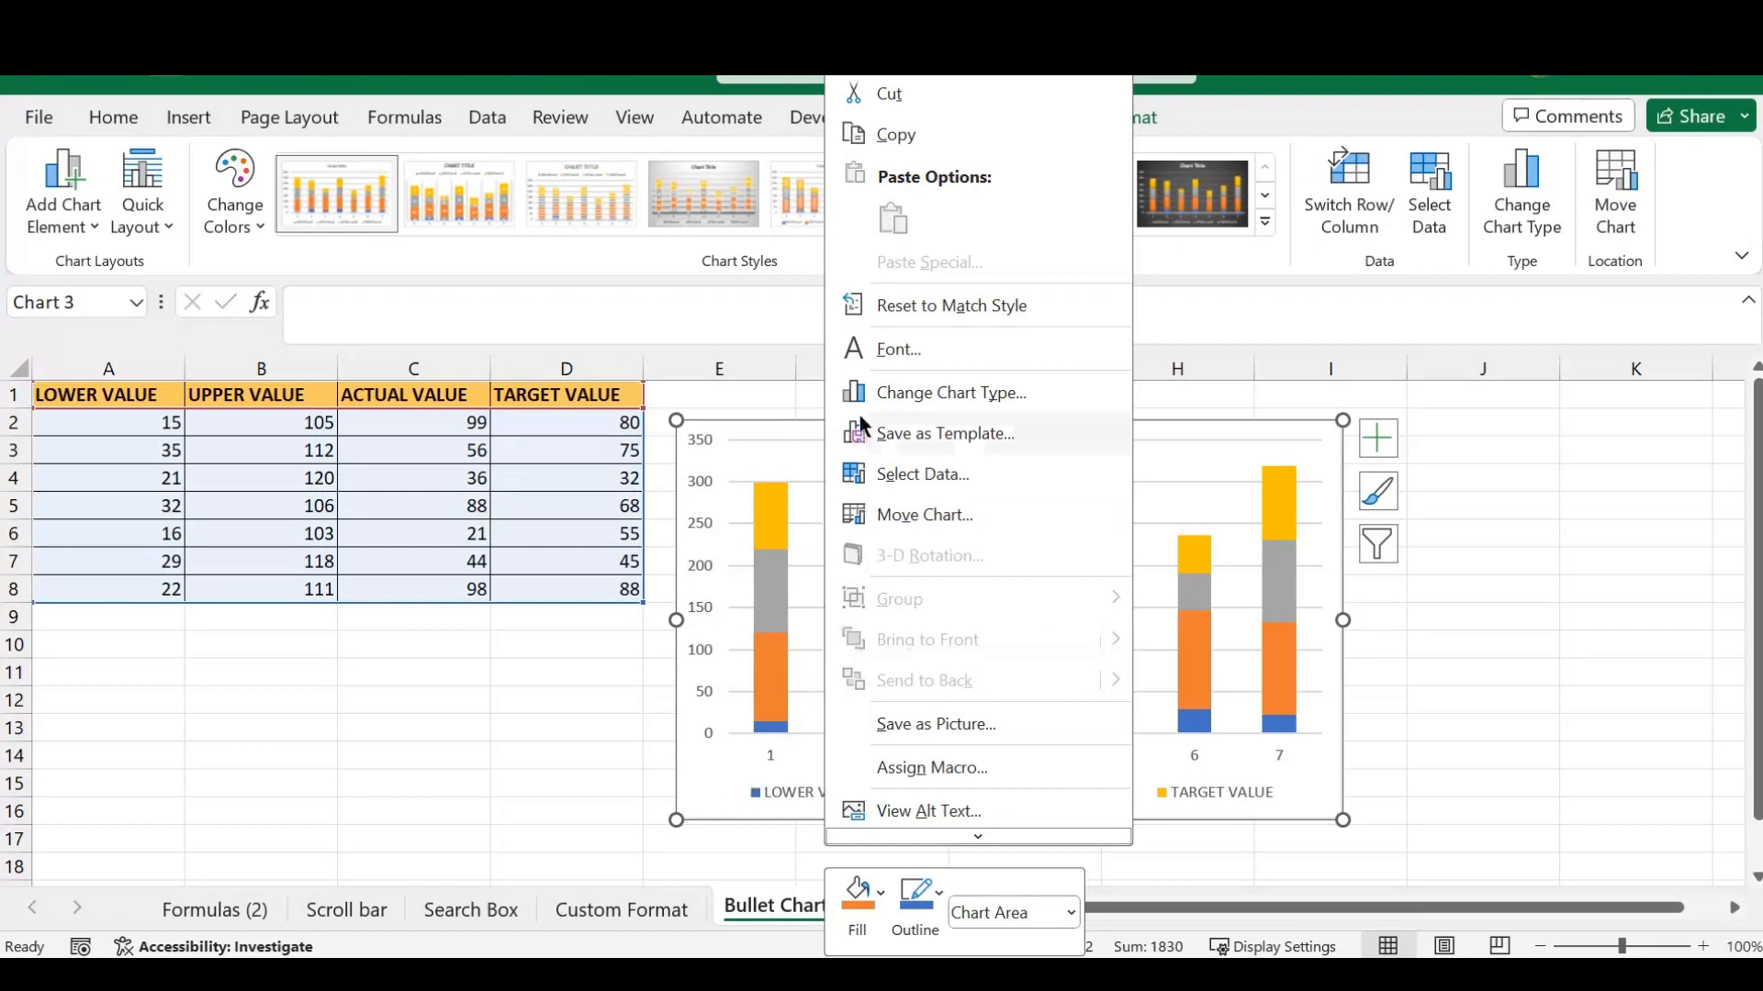
pyautogui.click(949, 389)
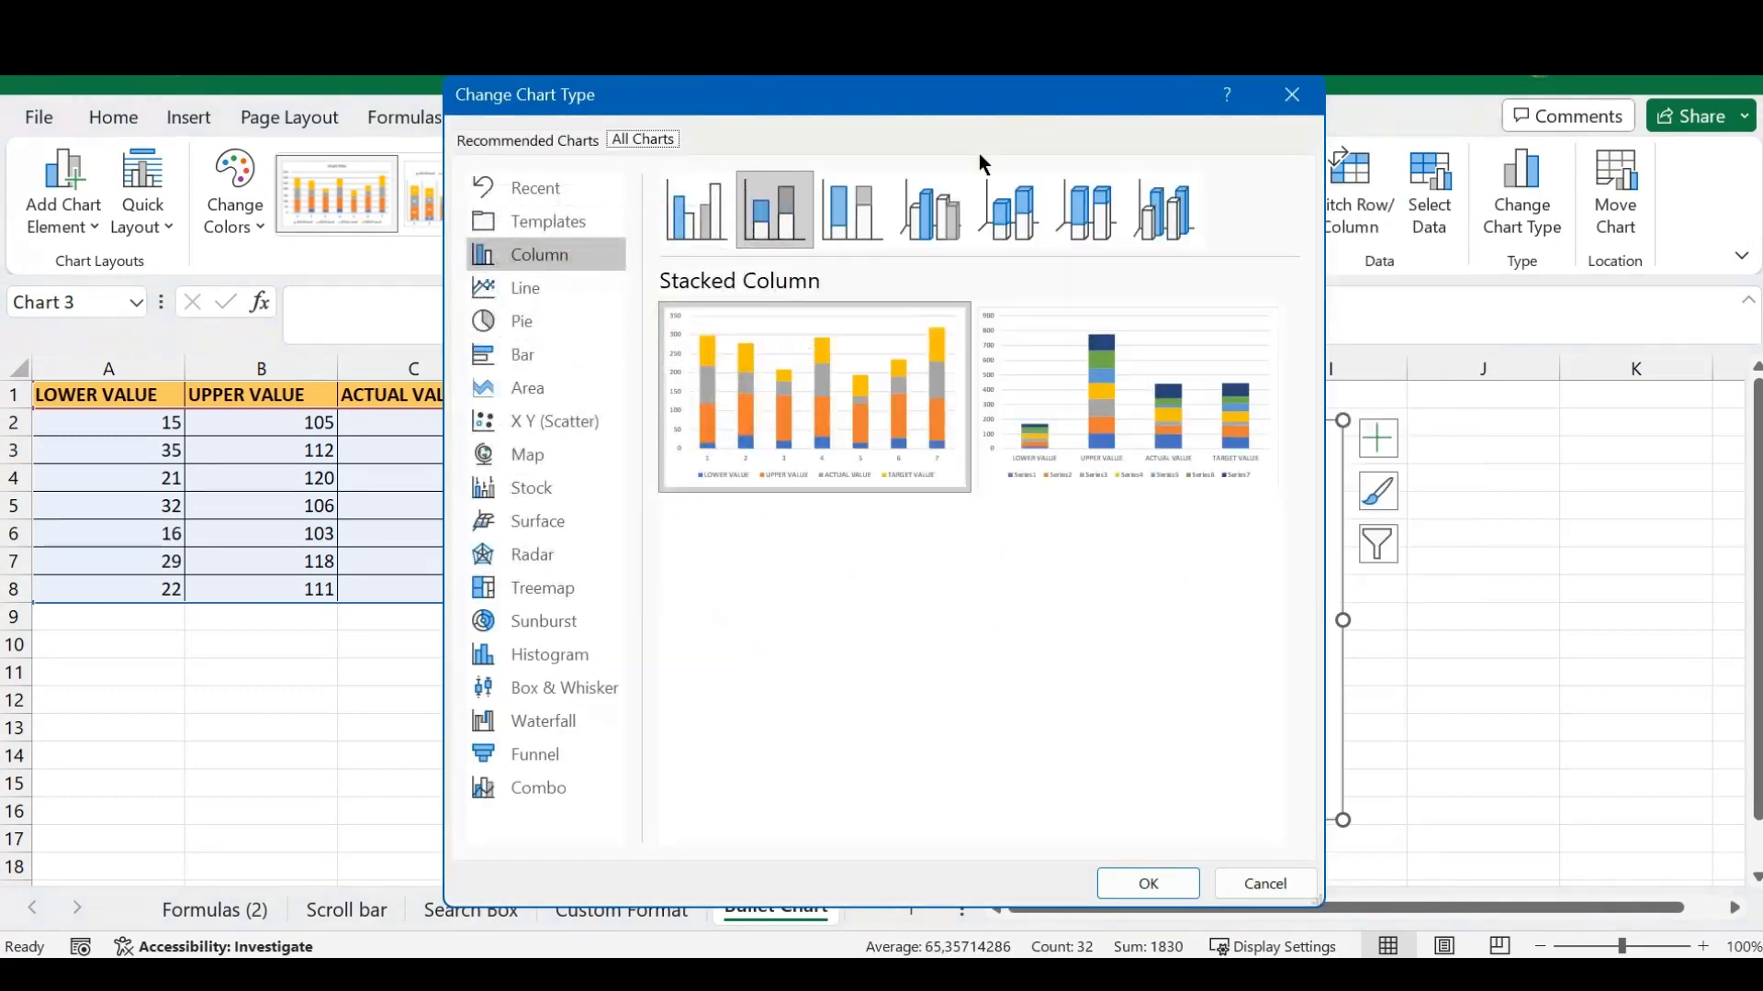
pyautogui.moveTo(927, 95); pyautogui.dragTo(1032, 122)
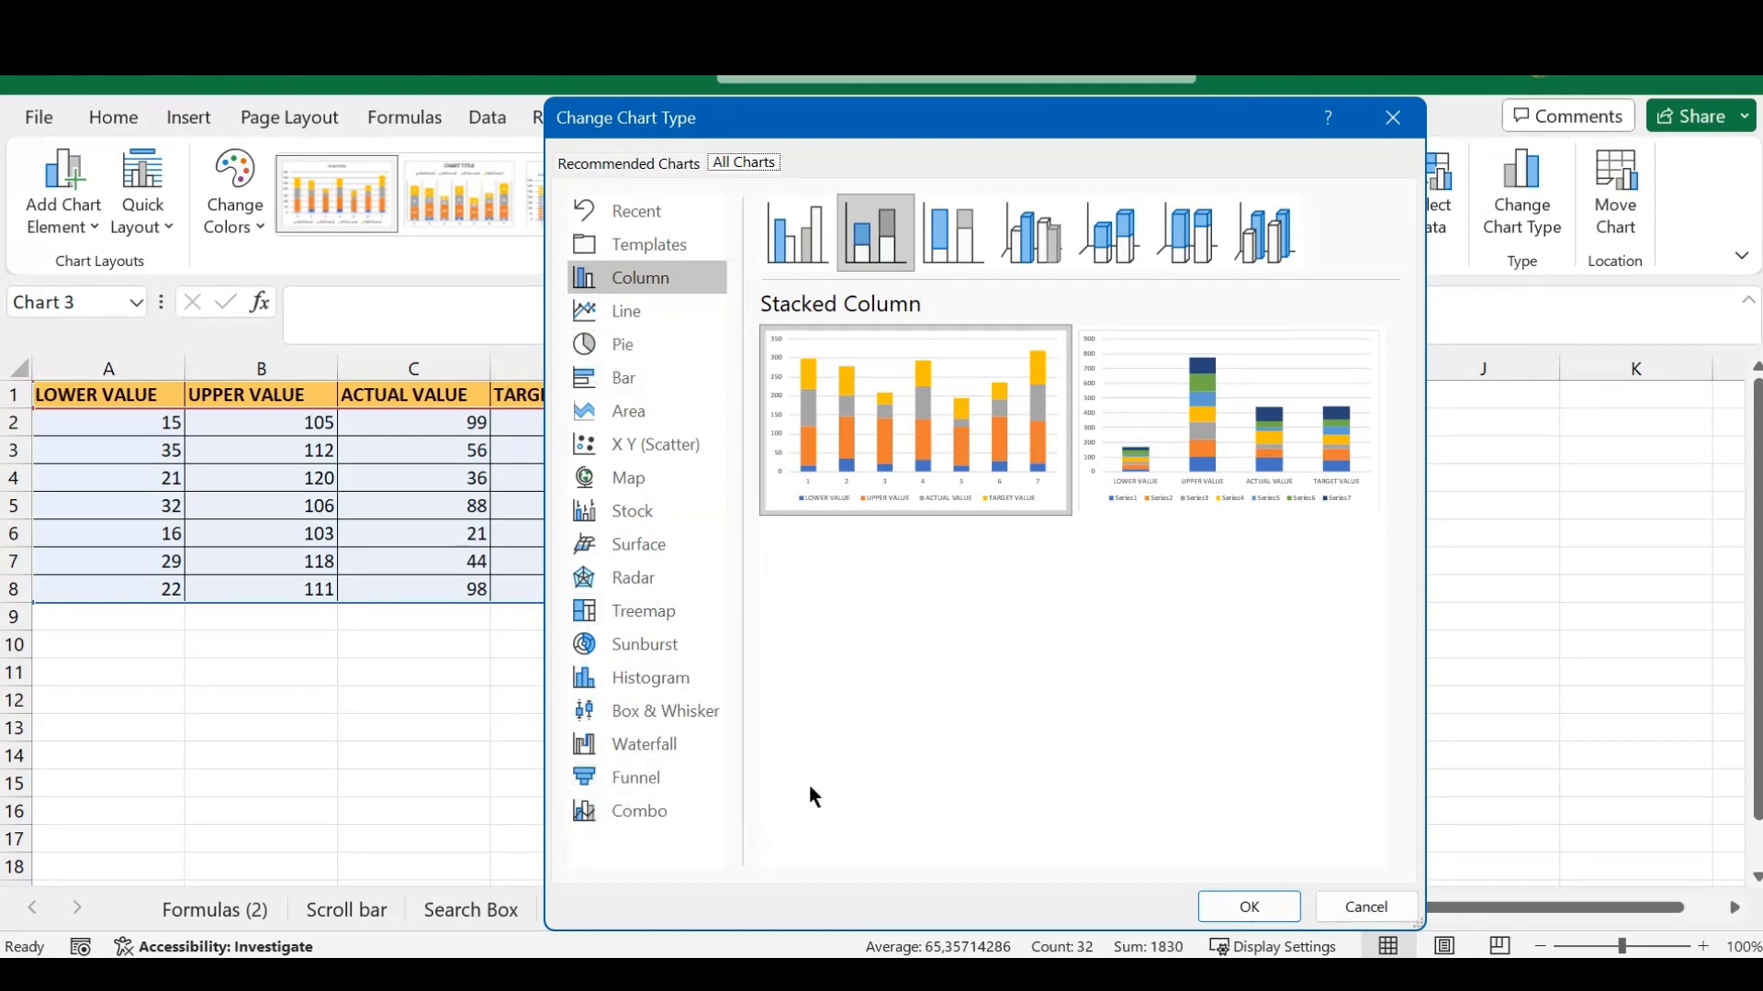
pyautogui.click(641, 816)
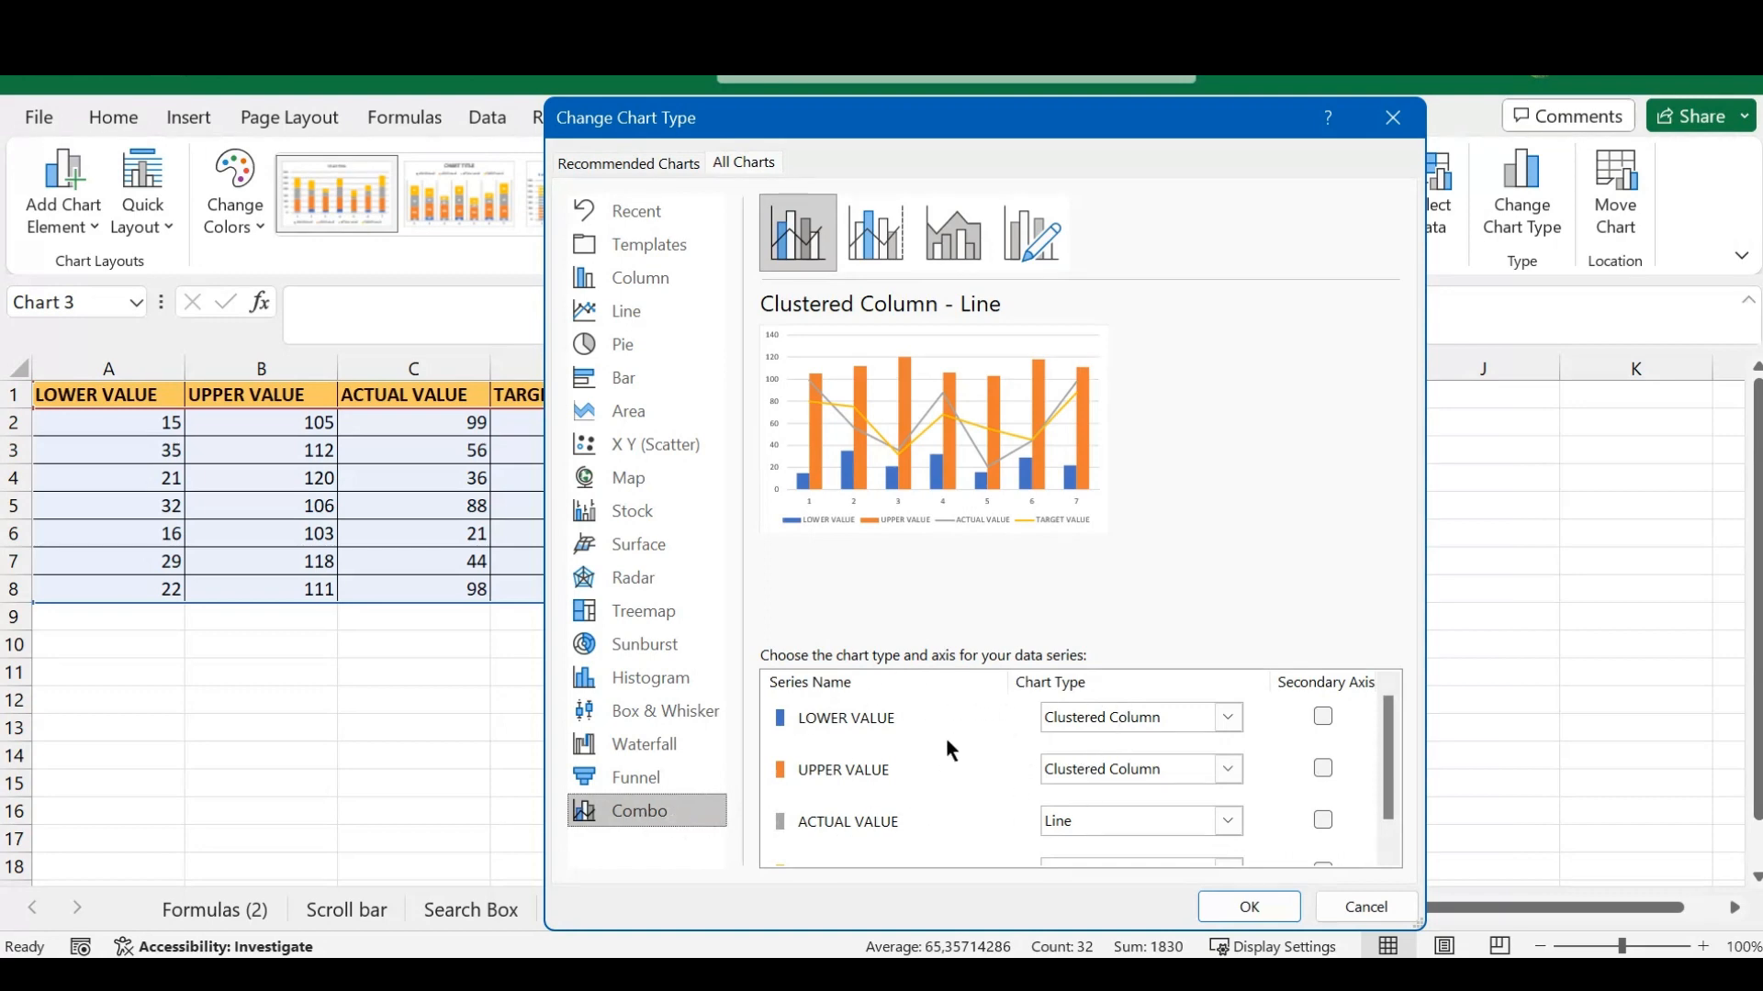
pyautogui.moveTo(1389, 728)
pyautogui.mouseDown()
pyautogui.moveTo(1389, 807)
pyautogui.moveTo(1390, 705)
pyautogui.mouseUp()
pyautogui.click(1229, 717)
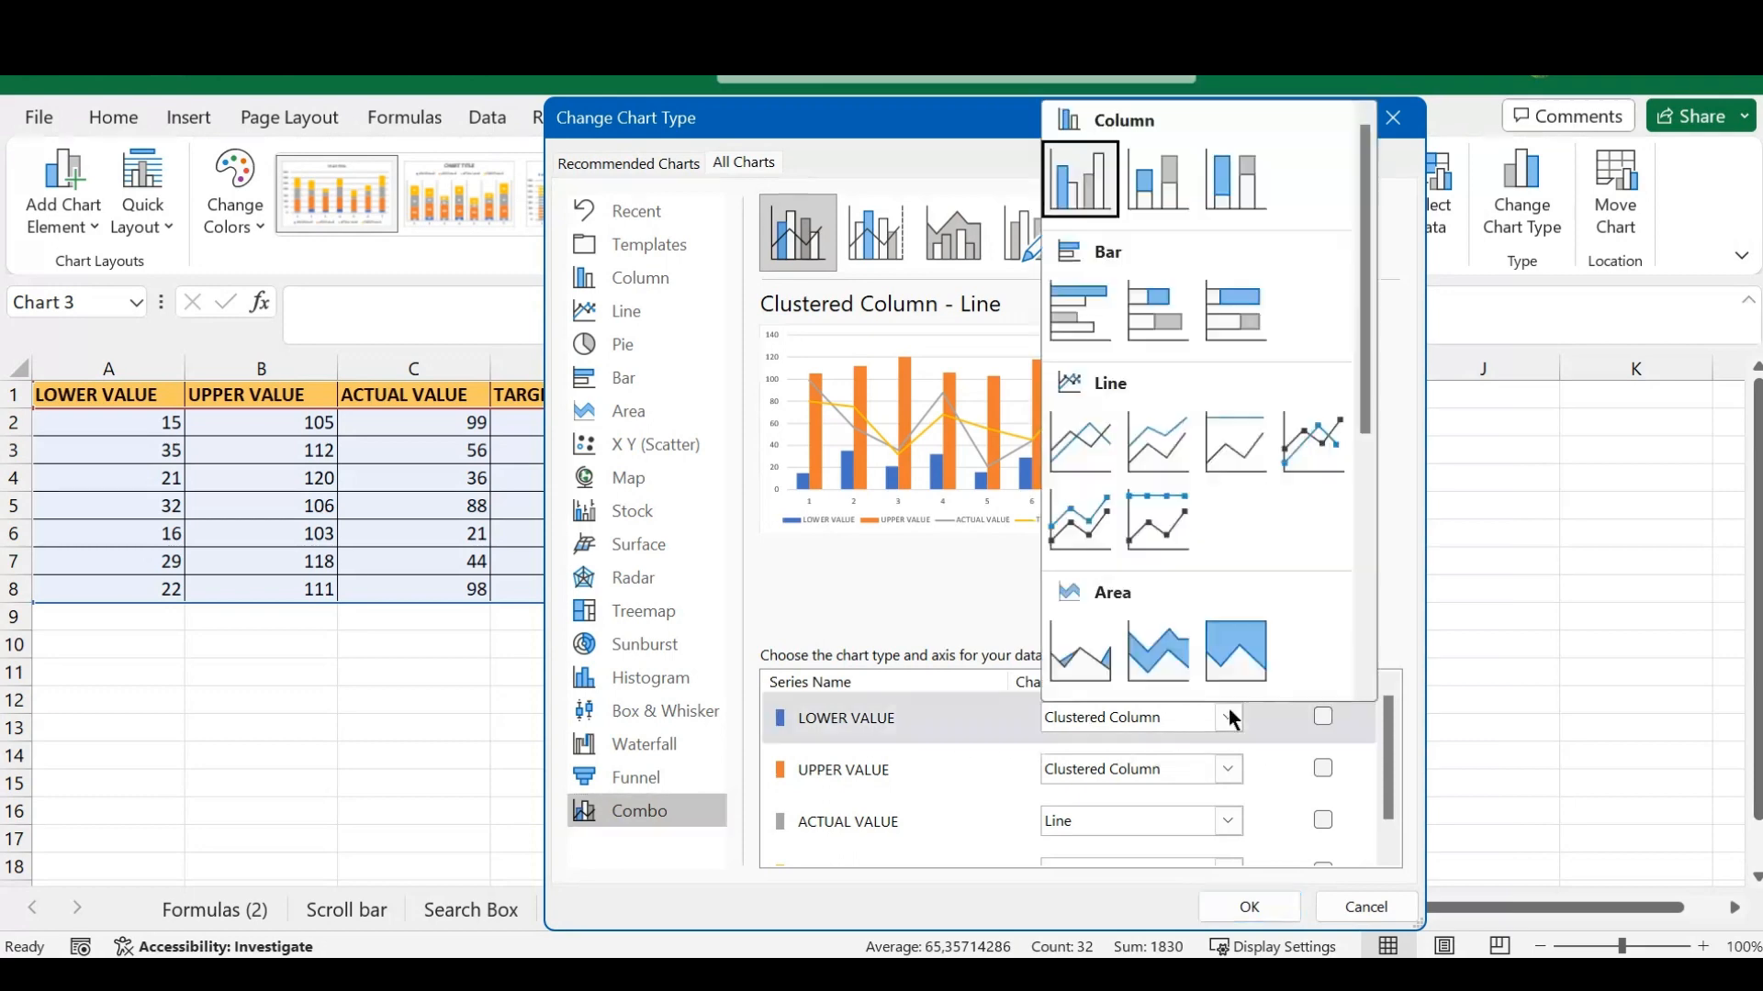
pyautogui.click(1160, 175)
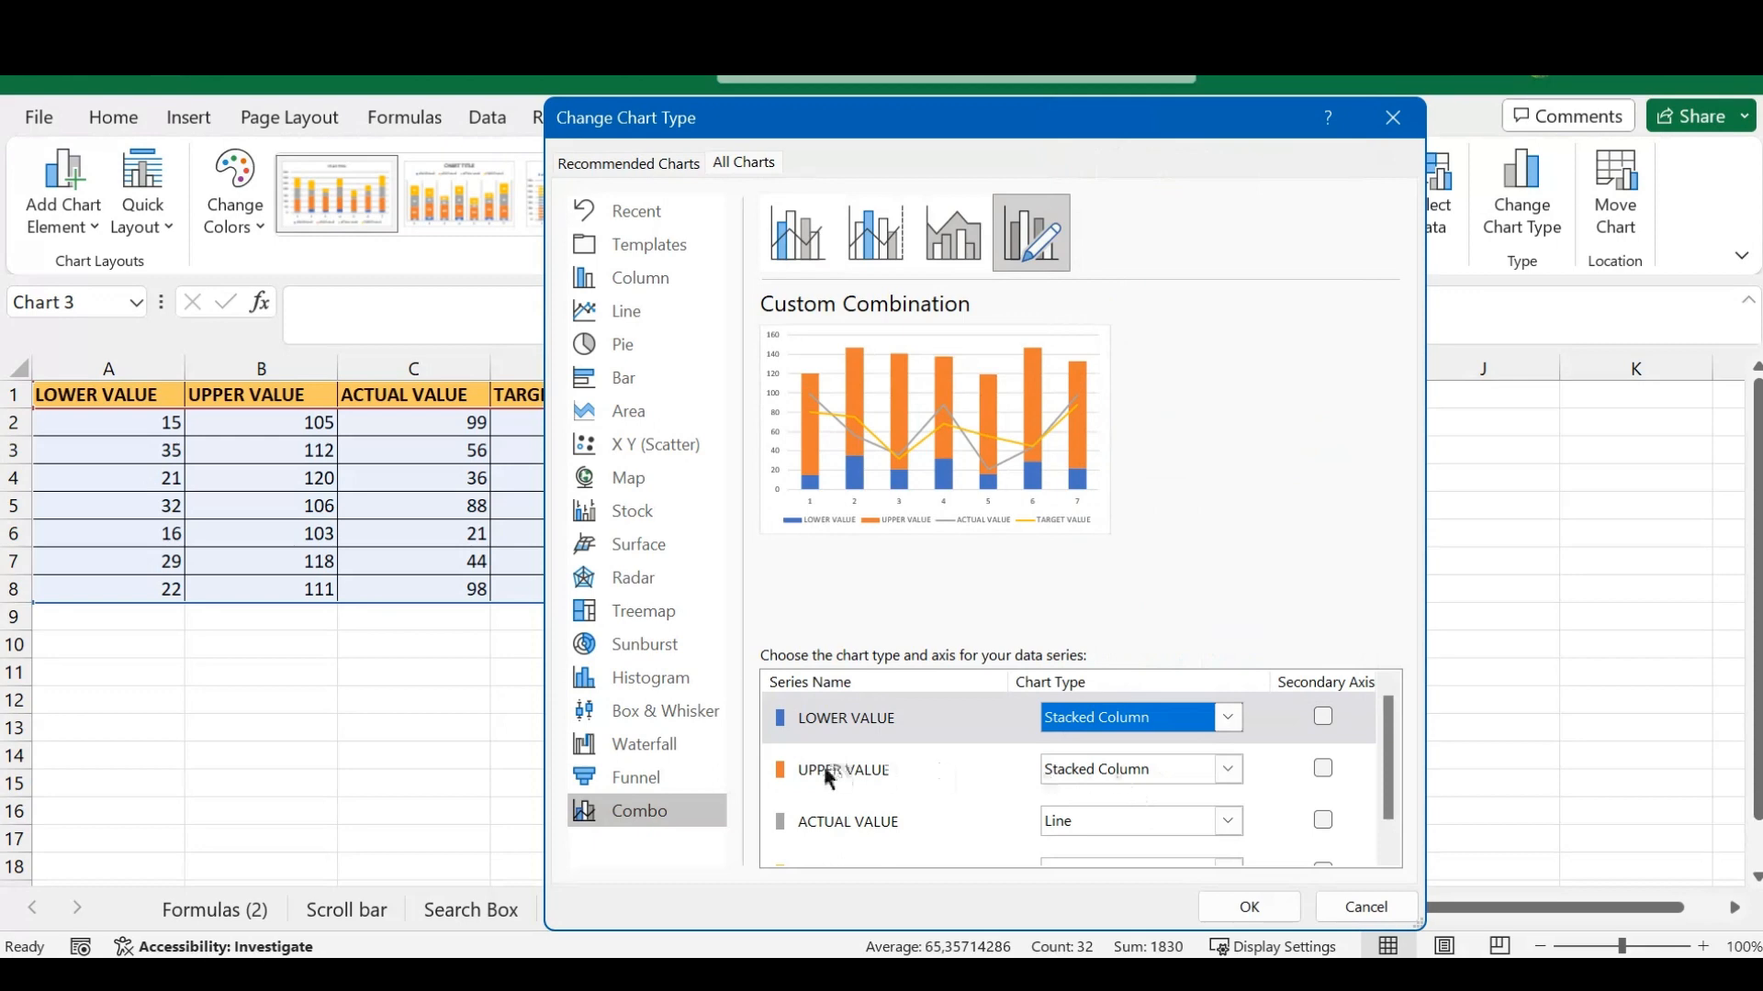
pyautogui.click(1229, 768)
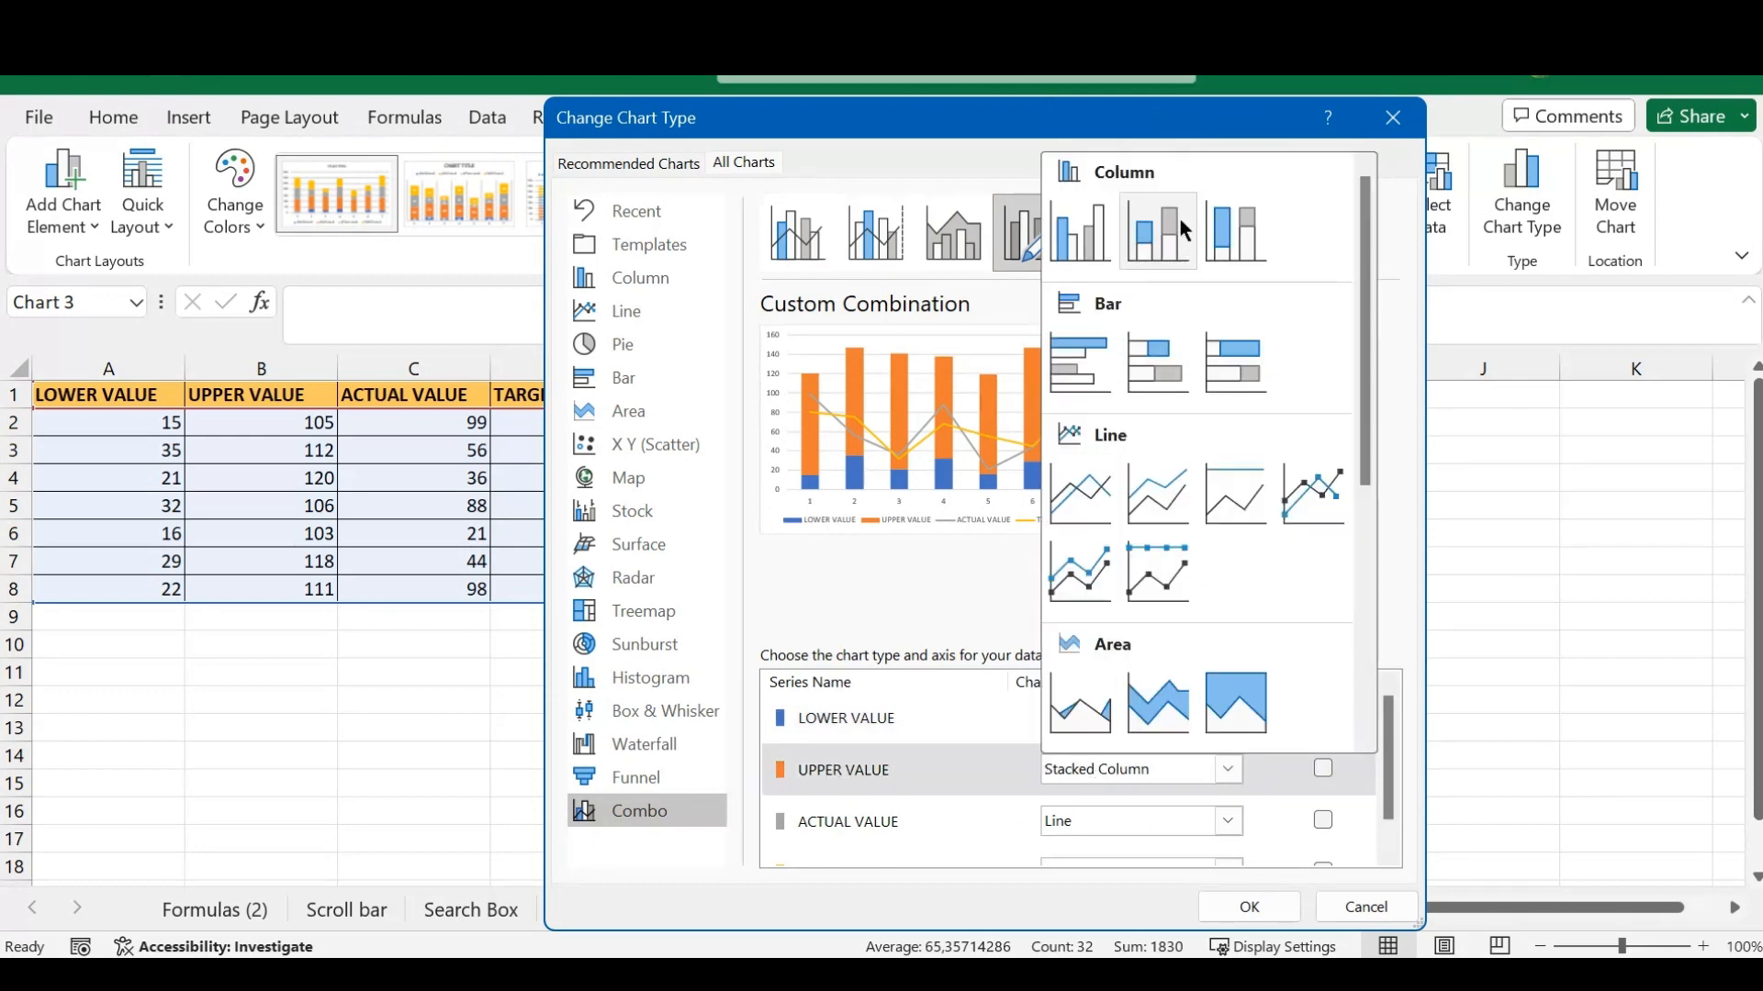
pyautogui.click(1164, 239)
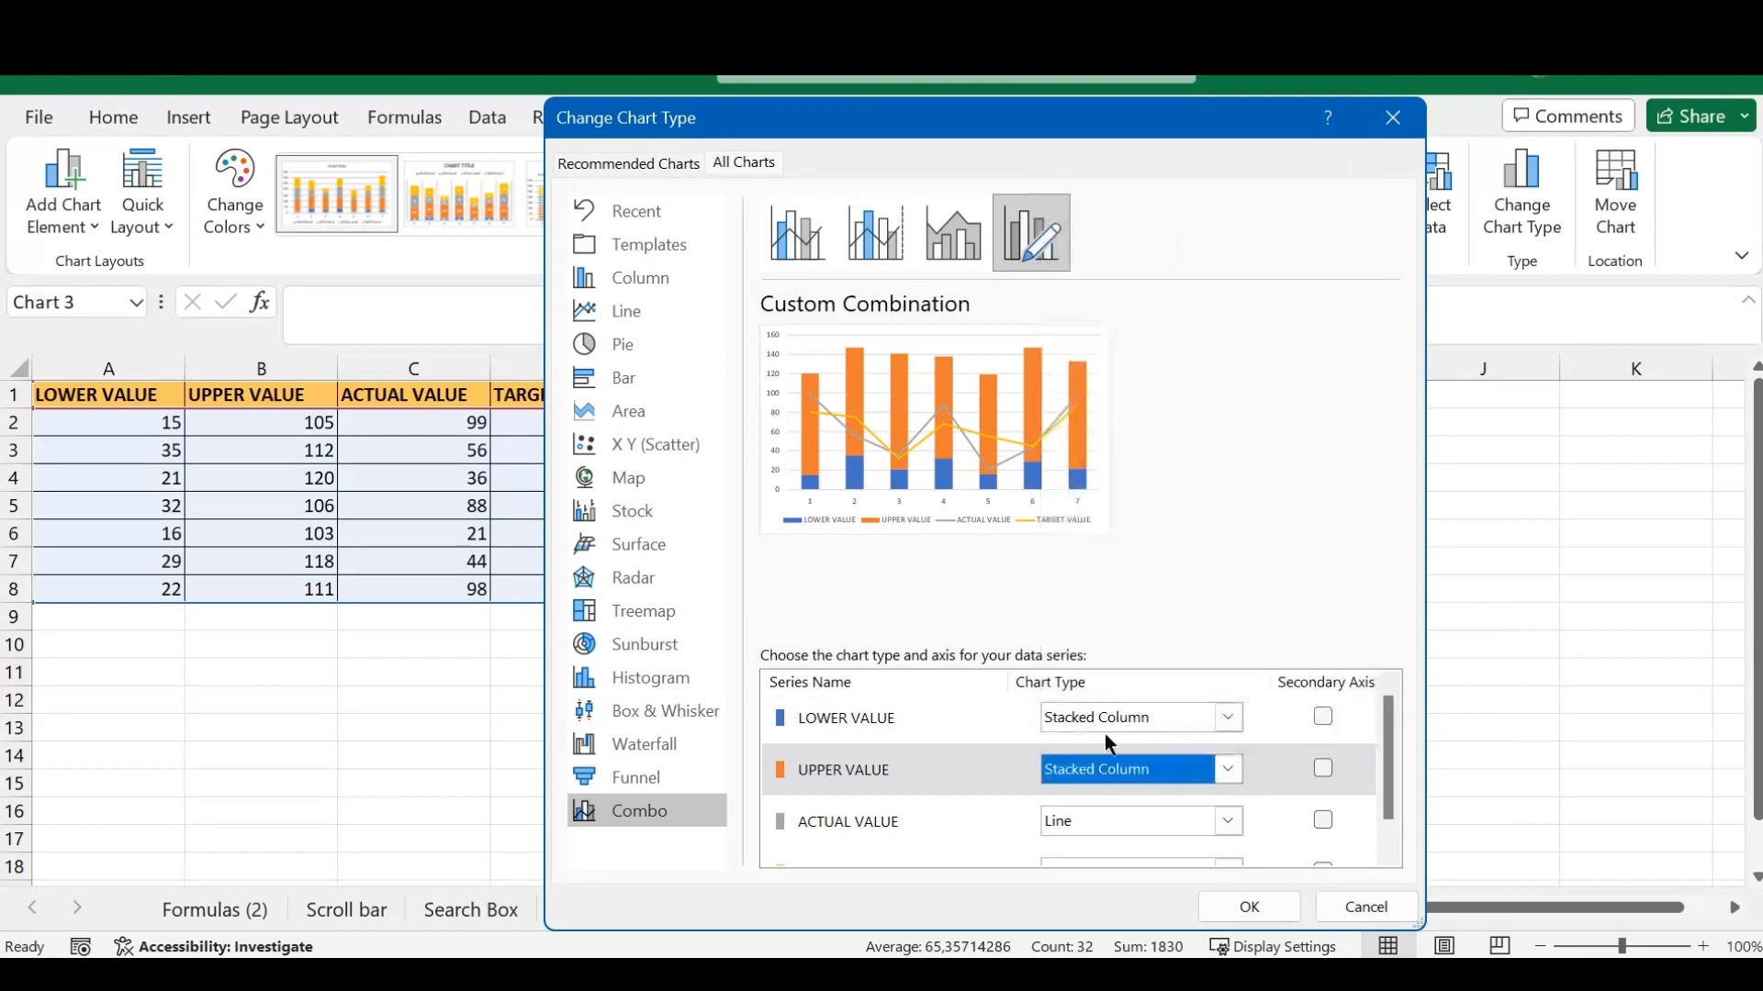
# - Set the ACTUAL VALUE series to Stacked Column on the secondary axis and apply the combo chart
pyautogui.click(1229, 821)
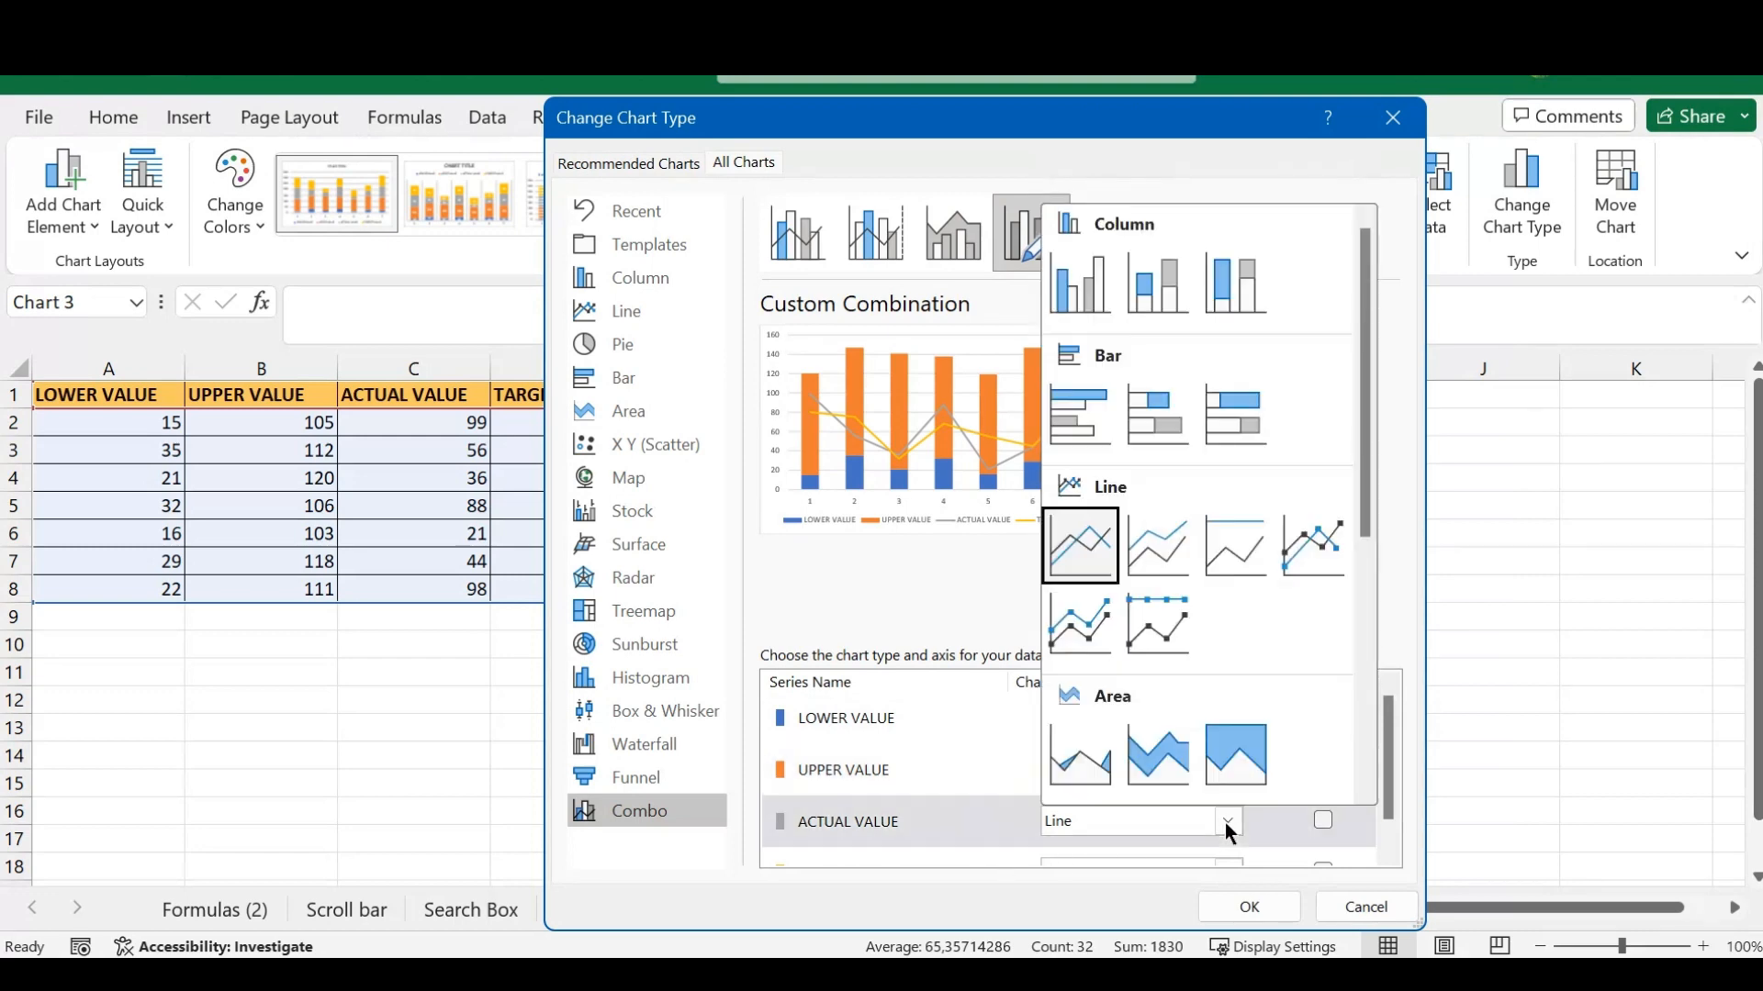
pyautogui.click(1153, 274)
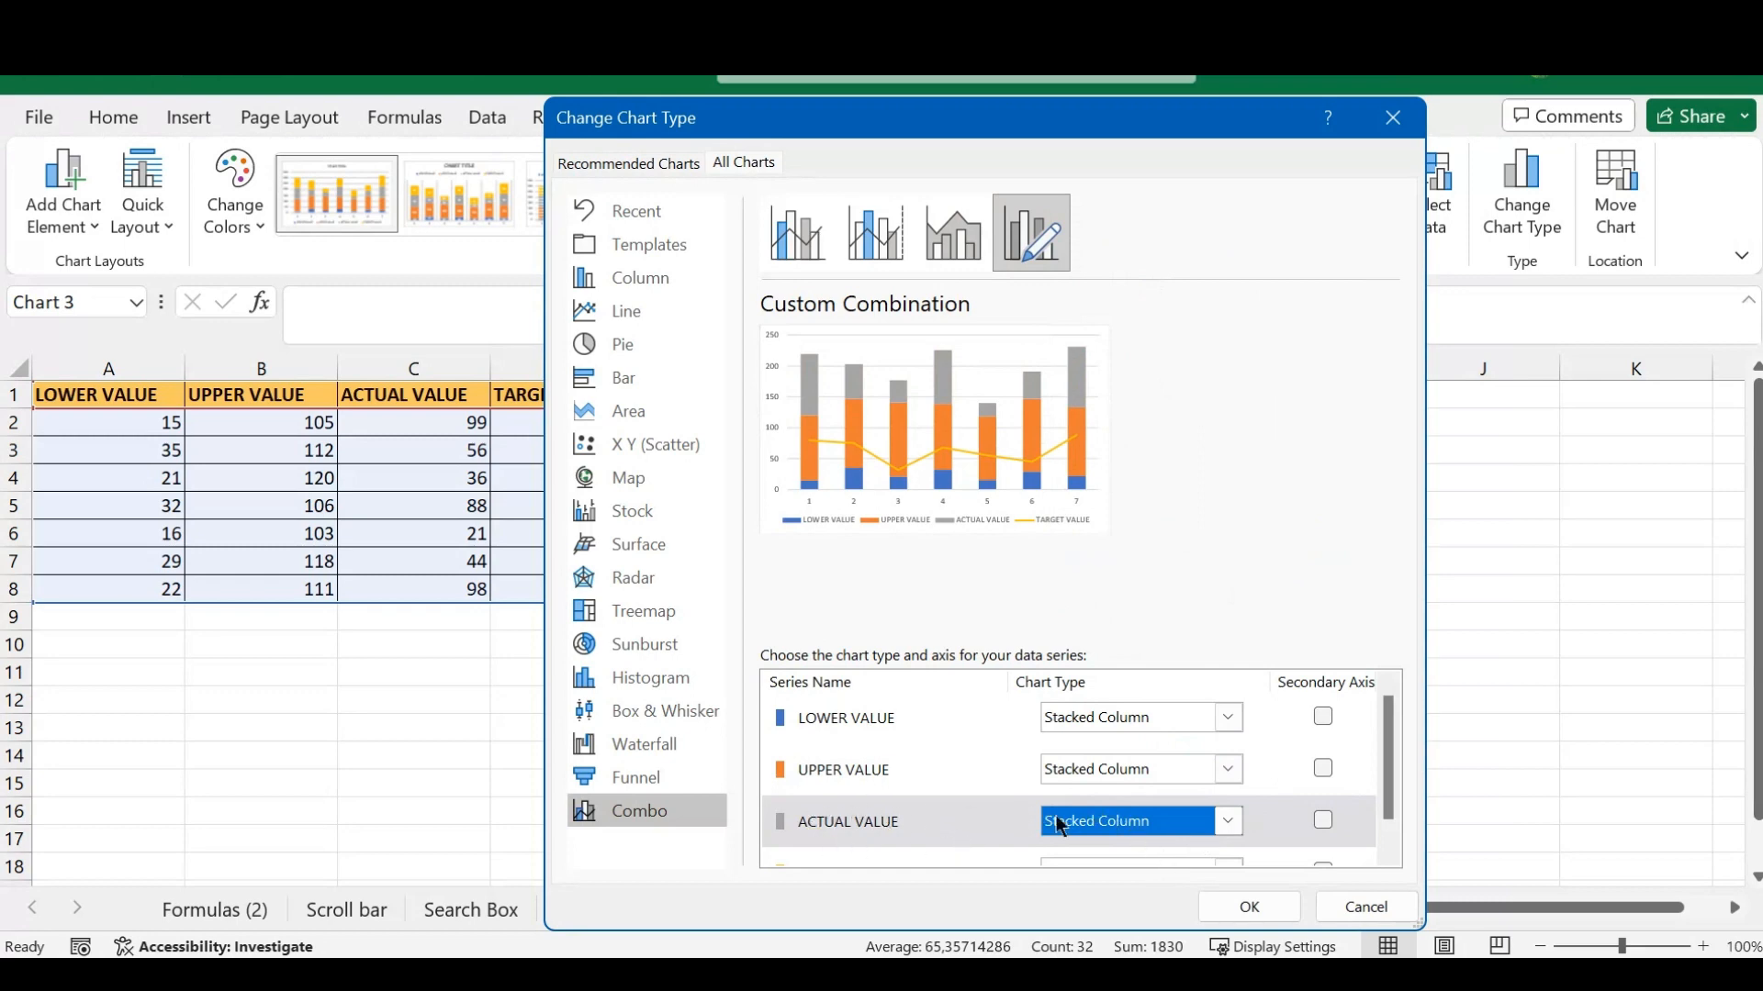
pyautogui.click(1323, 820)
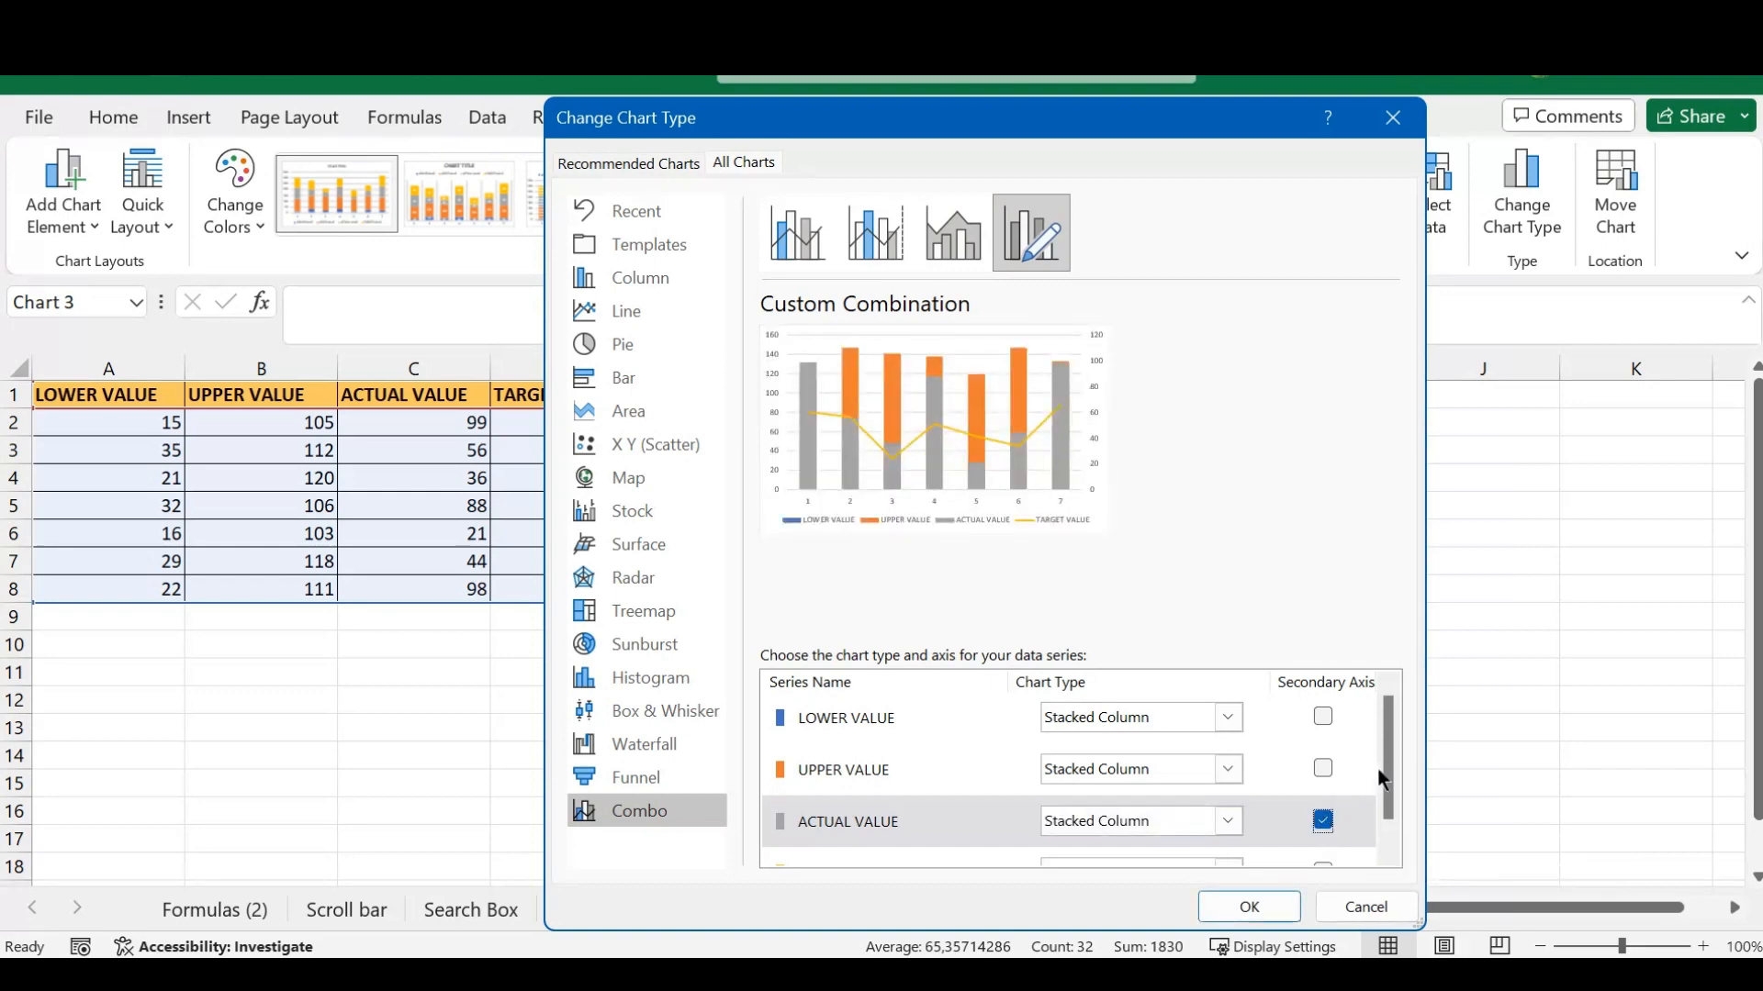
pyautogui.moveTo(1386, 725); pyautogui.dragTo(1392, 781)
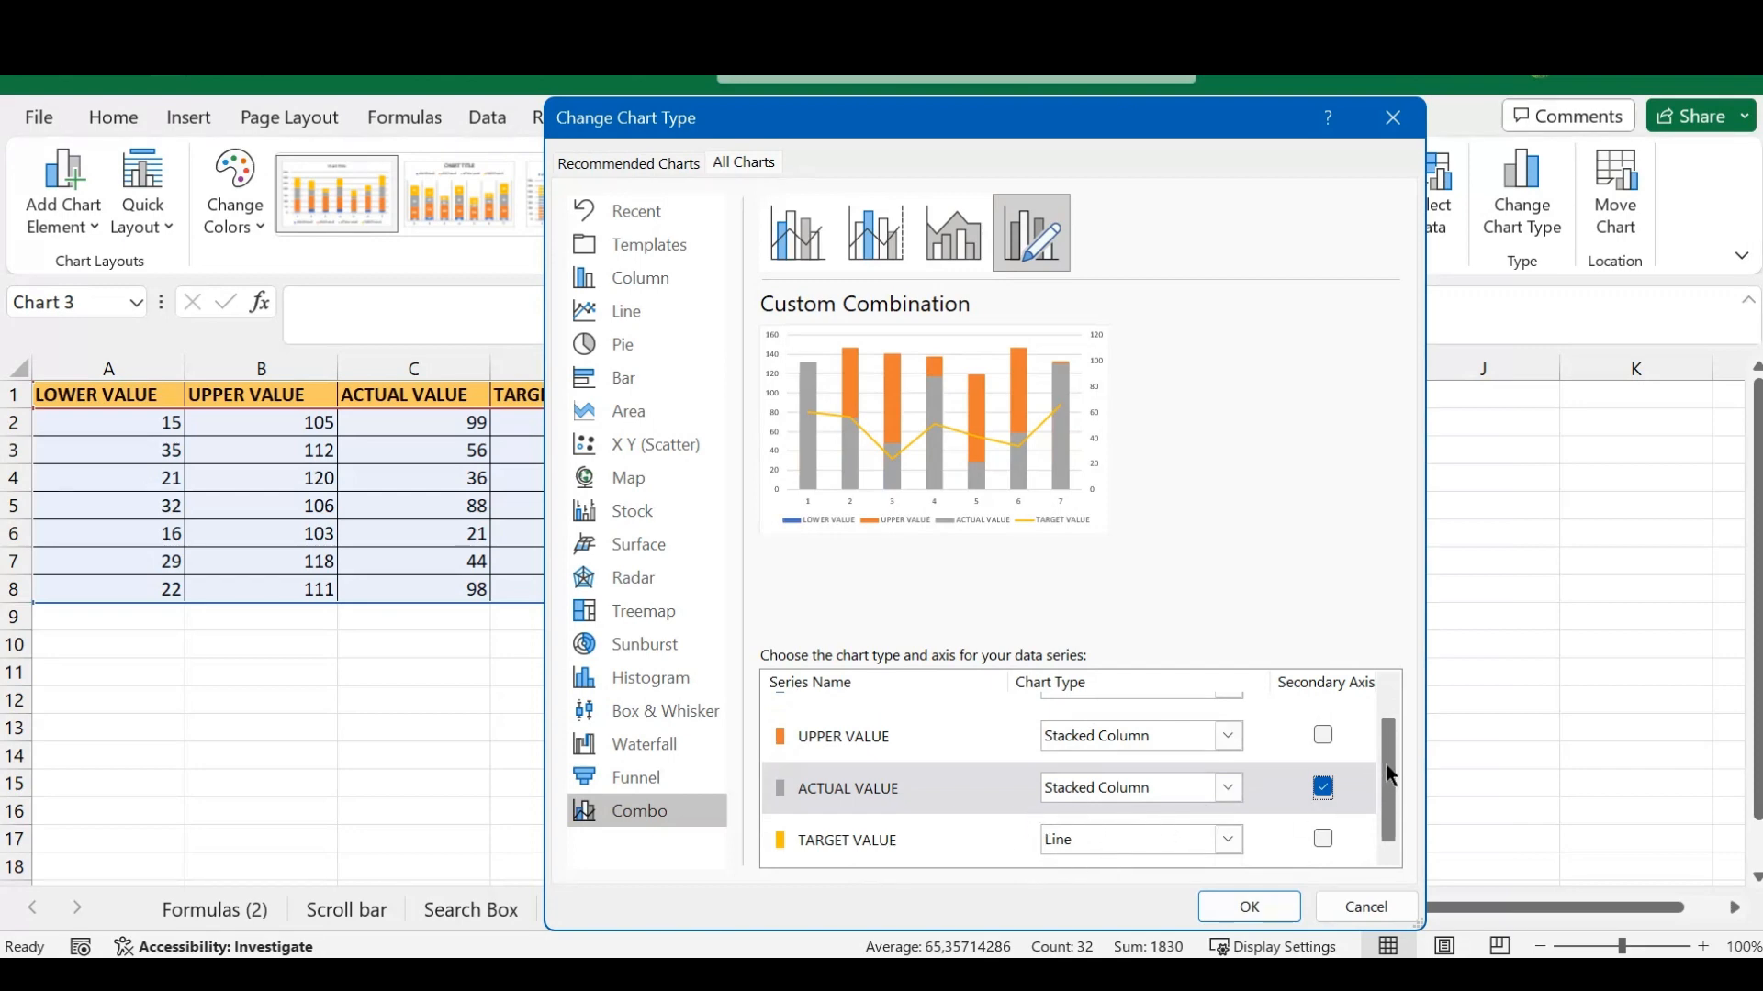
pyautogui.moveTo(1386, 786); pyautogui.dragTo(1388, 731)
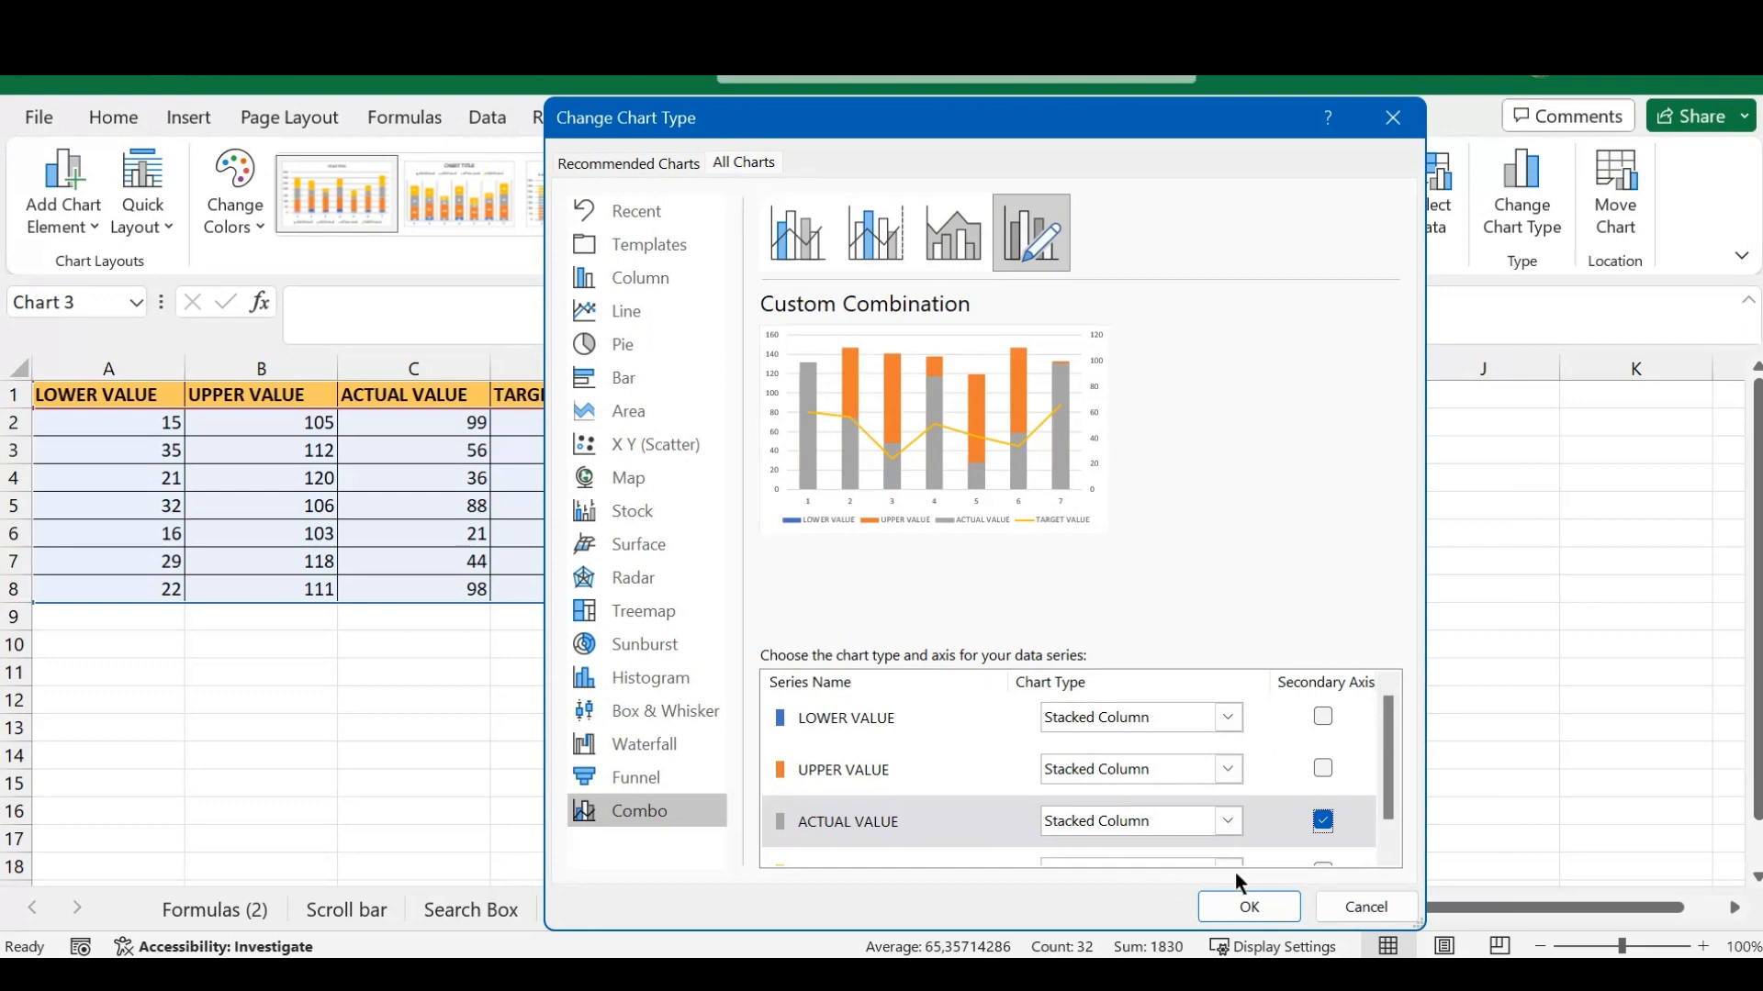
pyautogui.click(1248, 906)
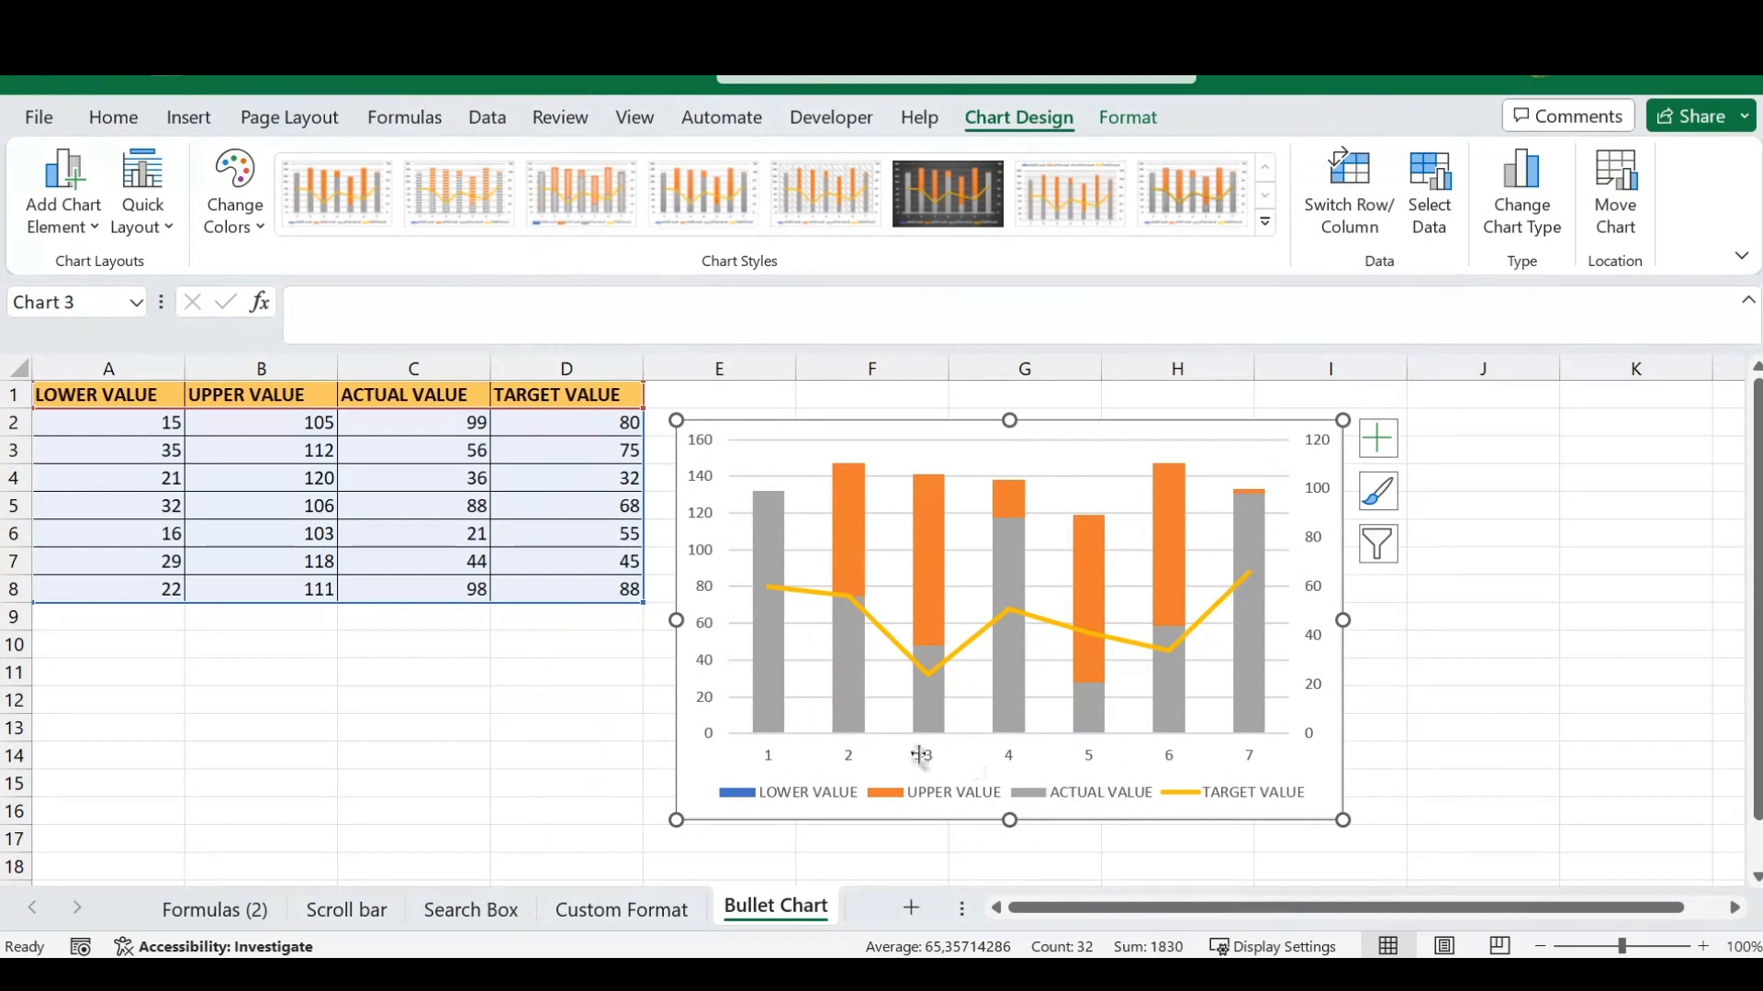
# - Narrow the ACTUAL VALUE columns by setting the series' gap width to 400%, and close the series formatting
pyautogui.click(843, 678)
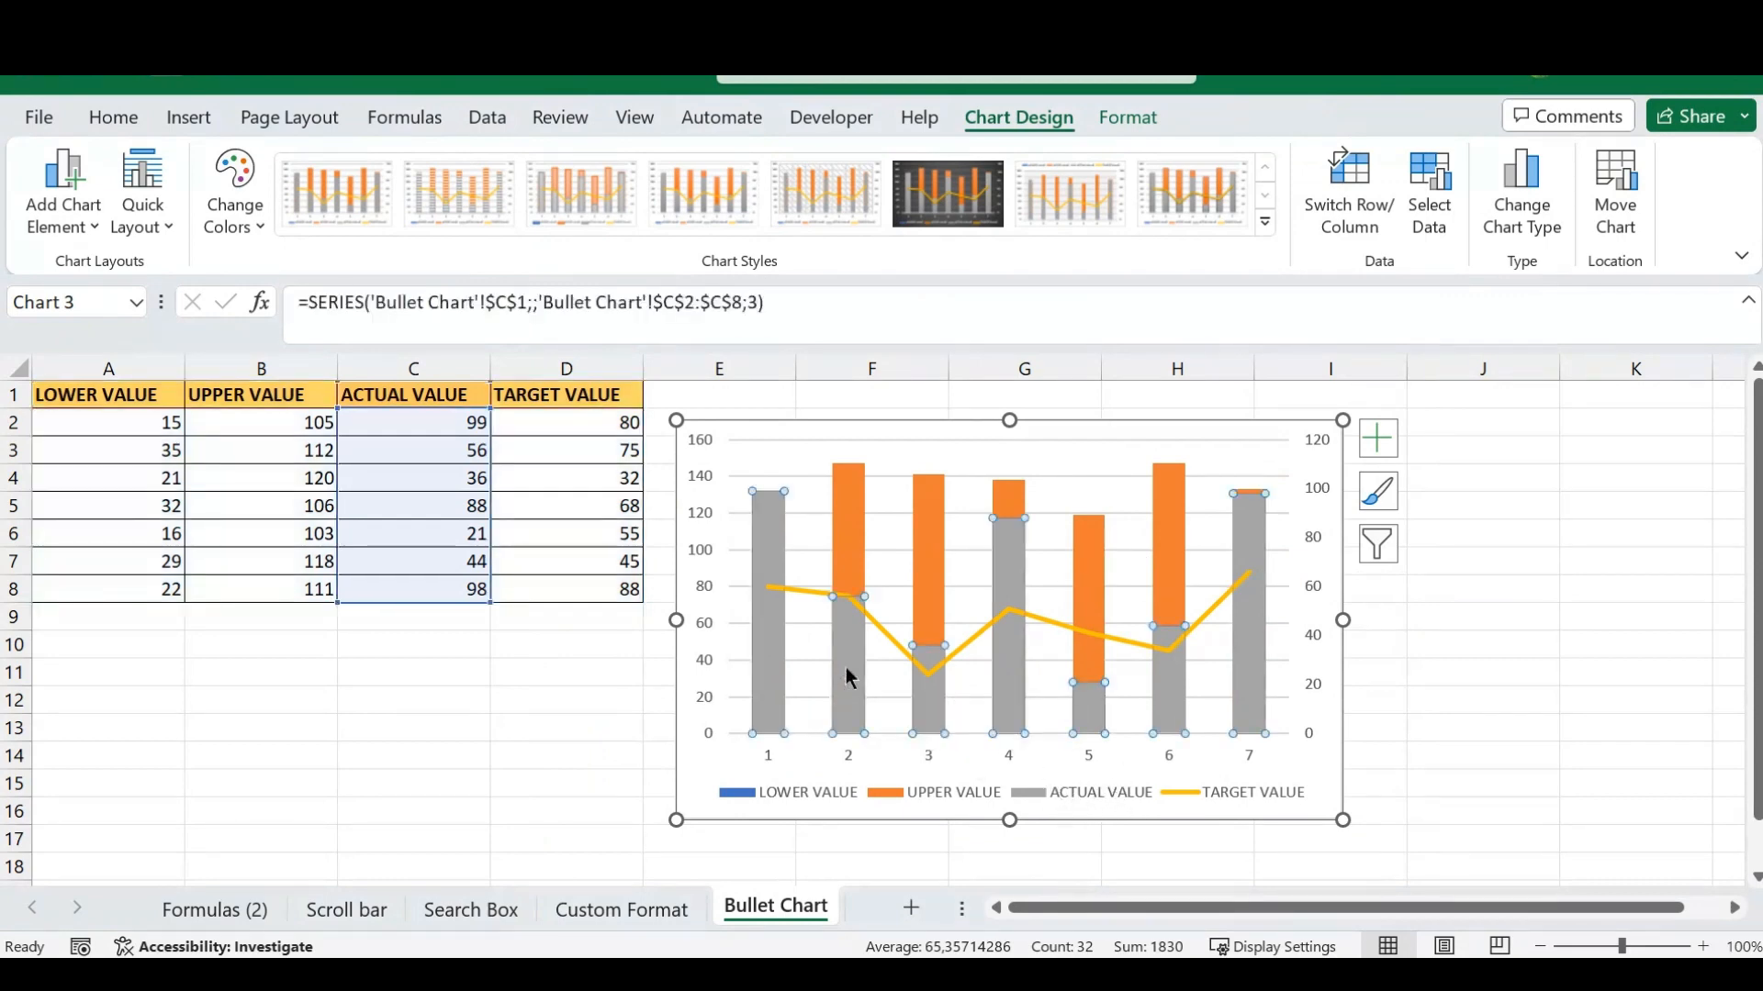
pyautogui.rightClick(850, 675)
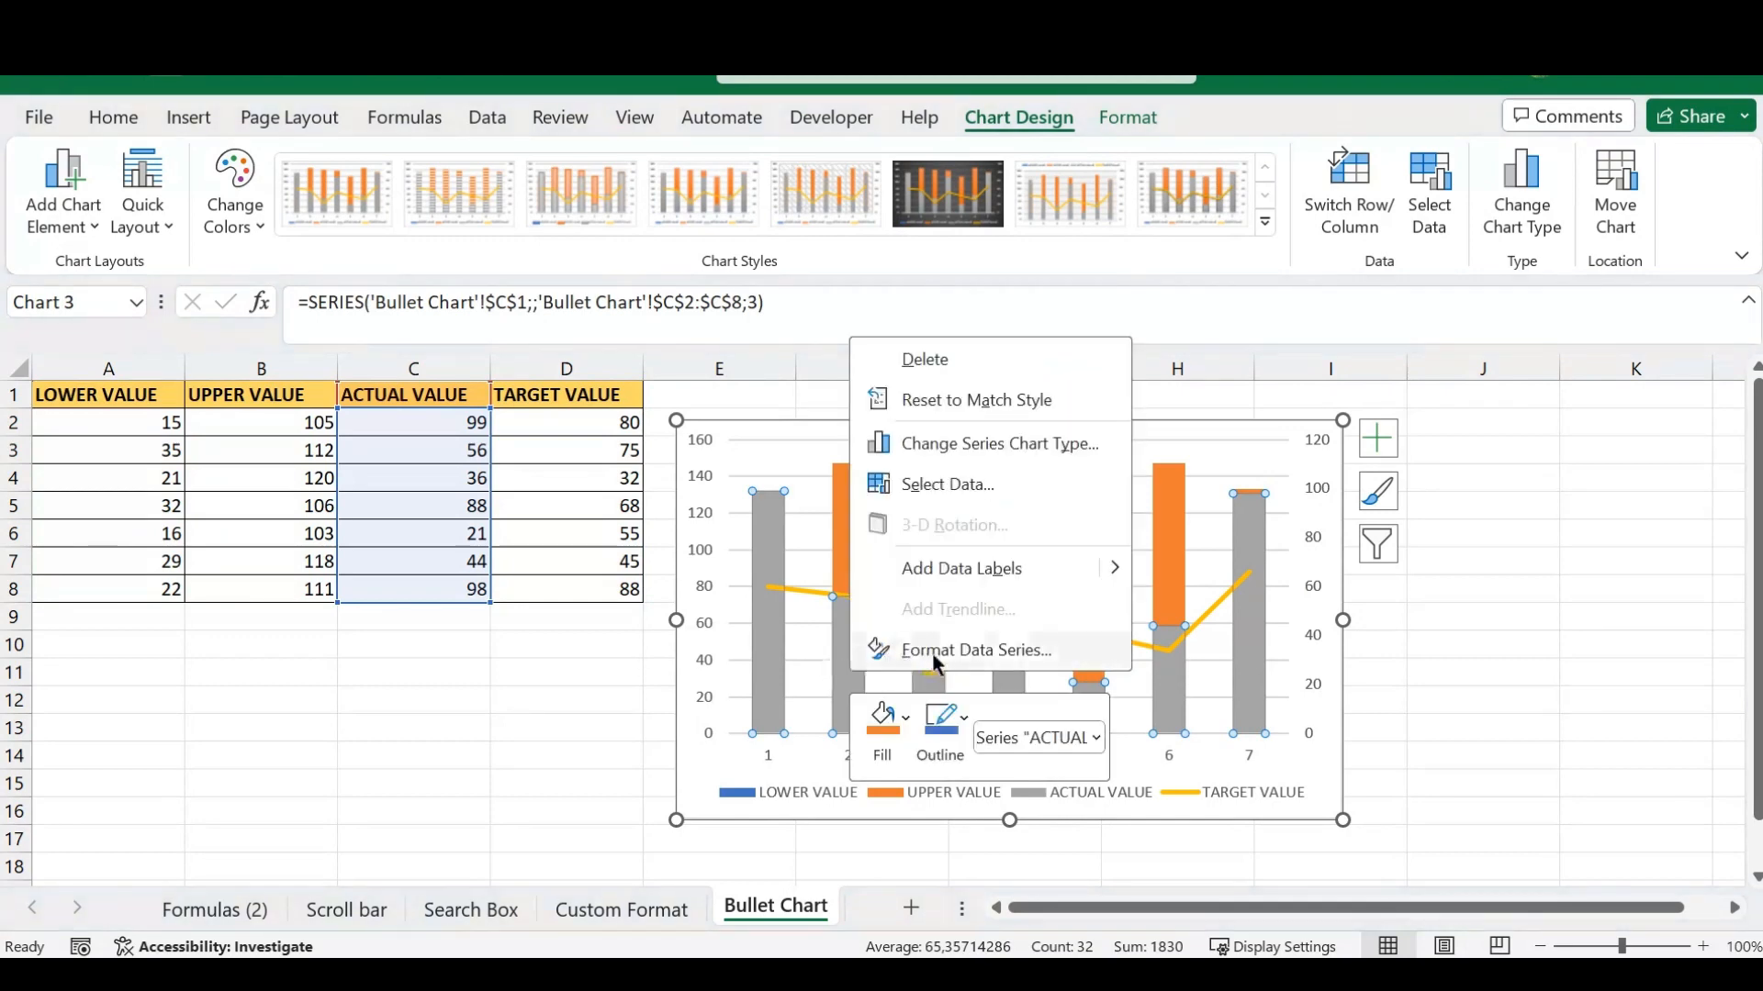
pyautogui.click(983, 647)
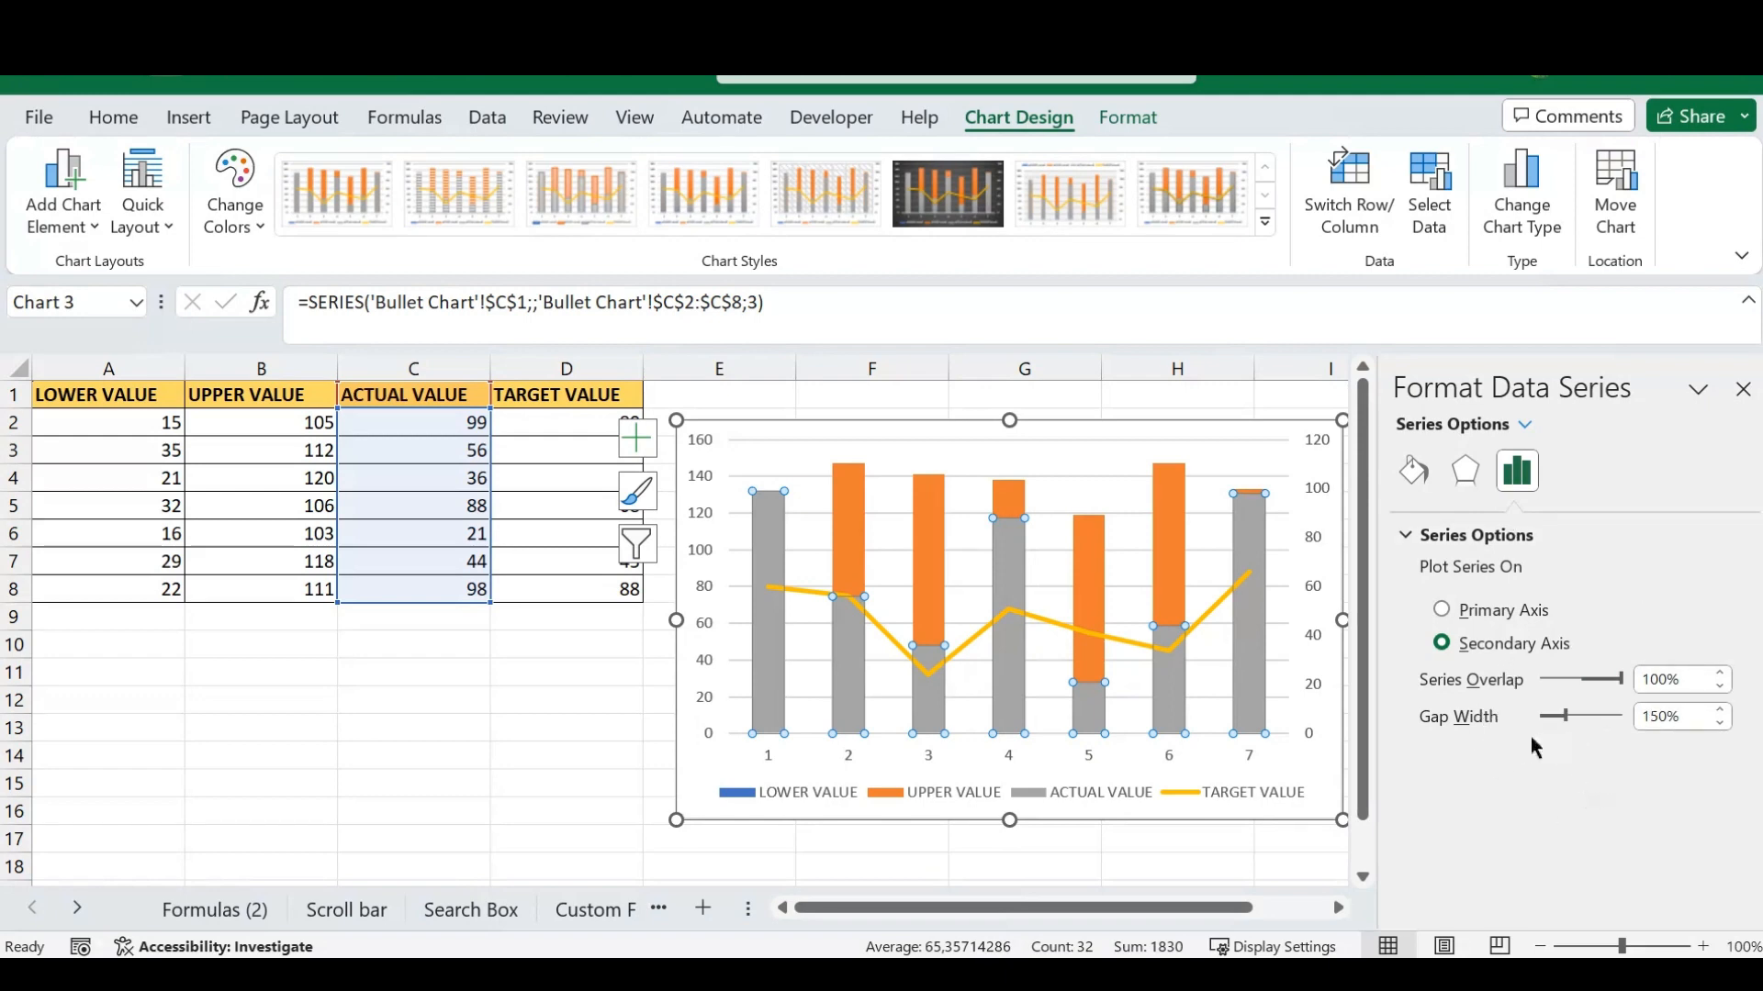
pyautogui.moveTo(1564, 714); pyautogui.dragTo(1635, 715)
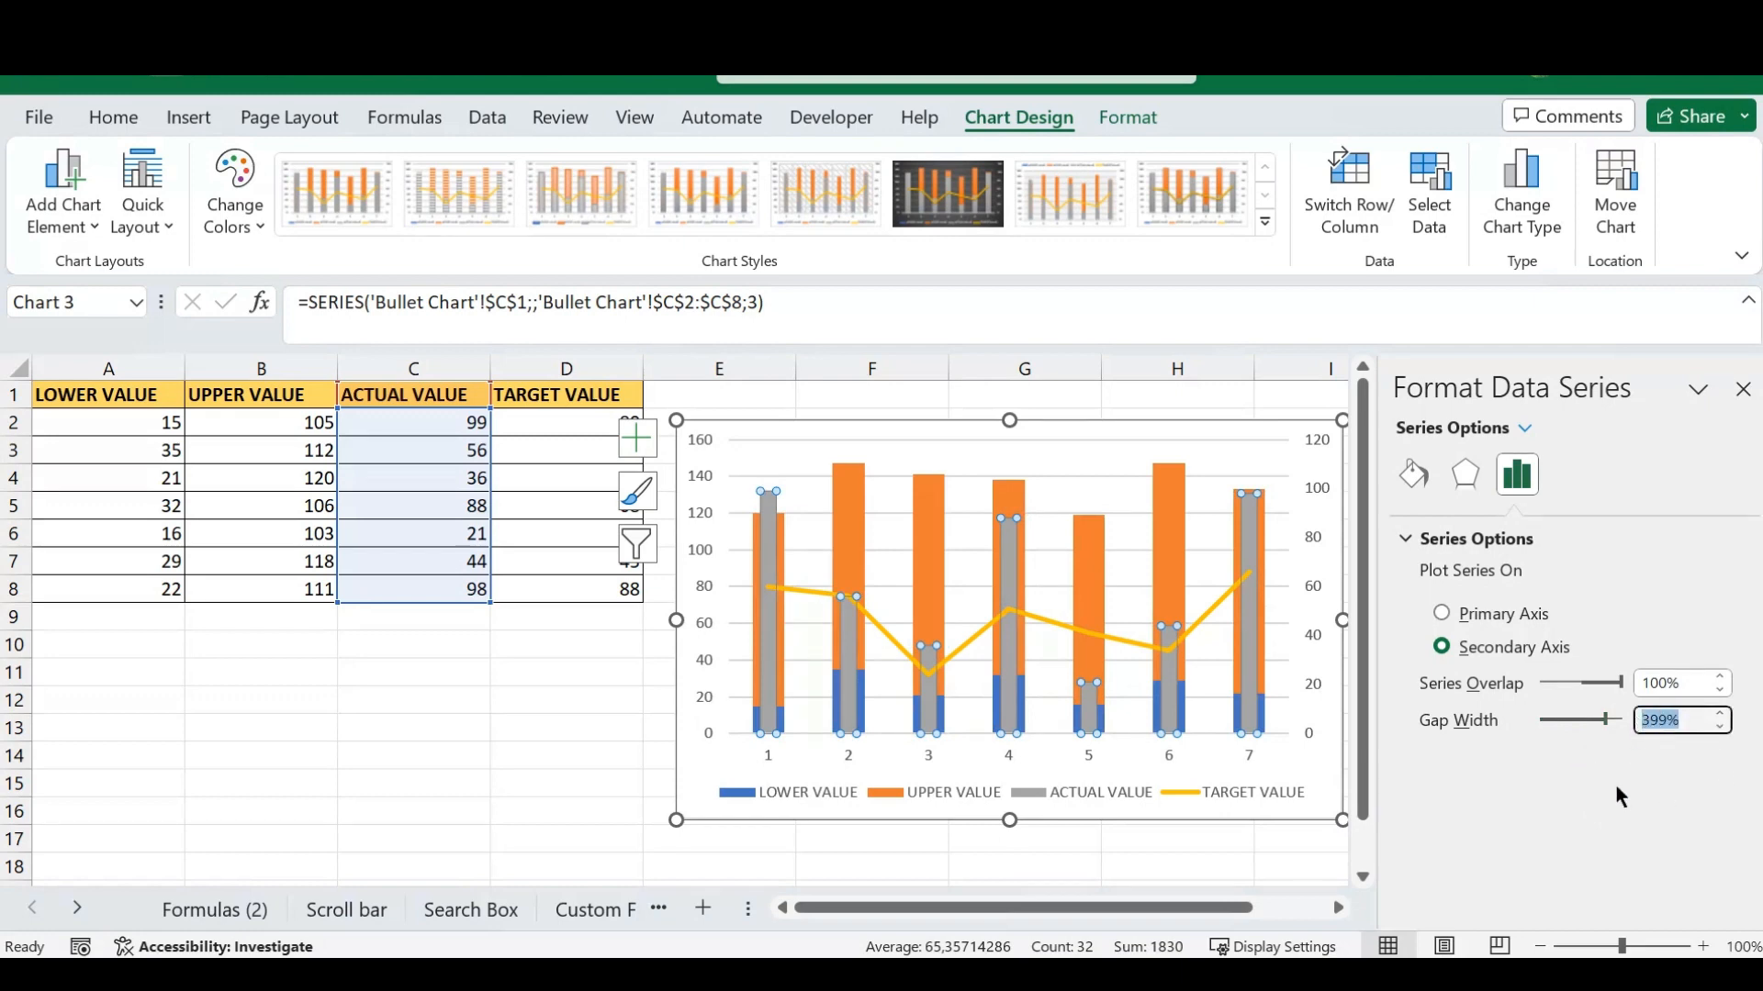
pyautogui.write('300')
pyautogui.press('Return')
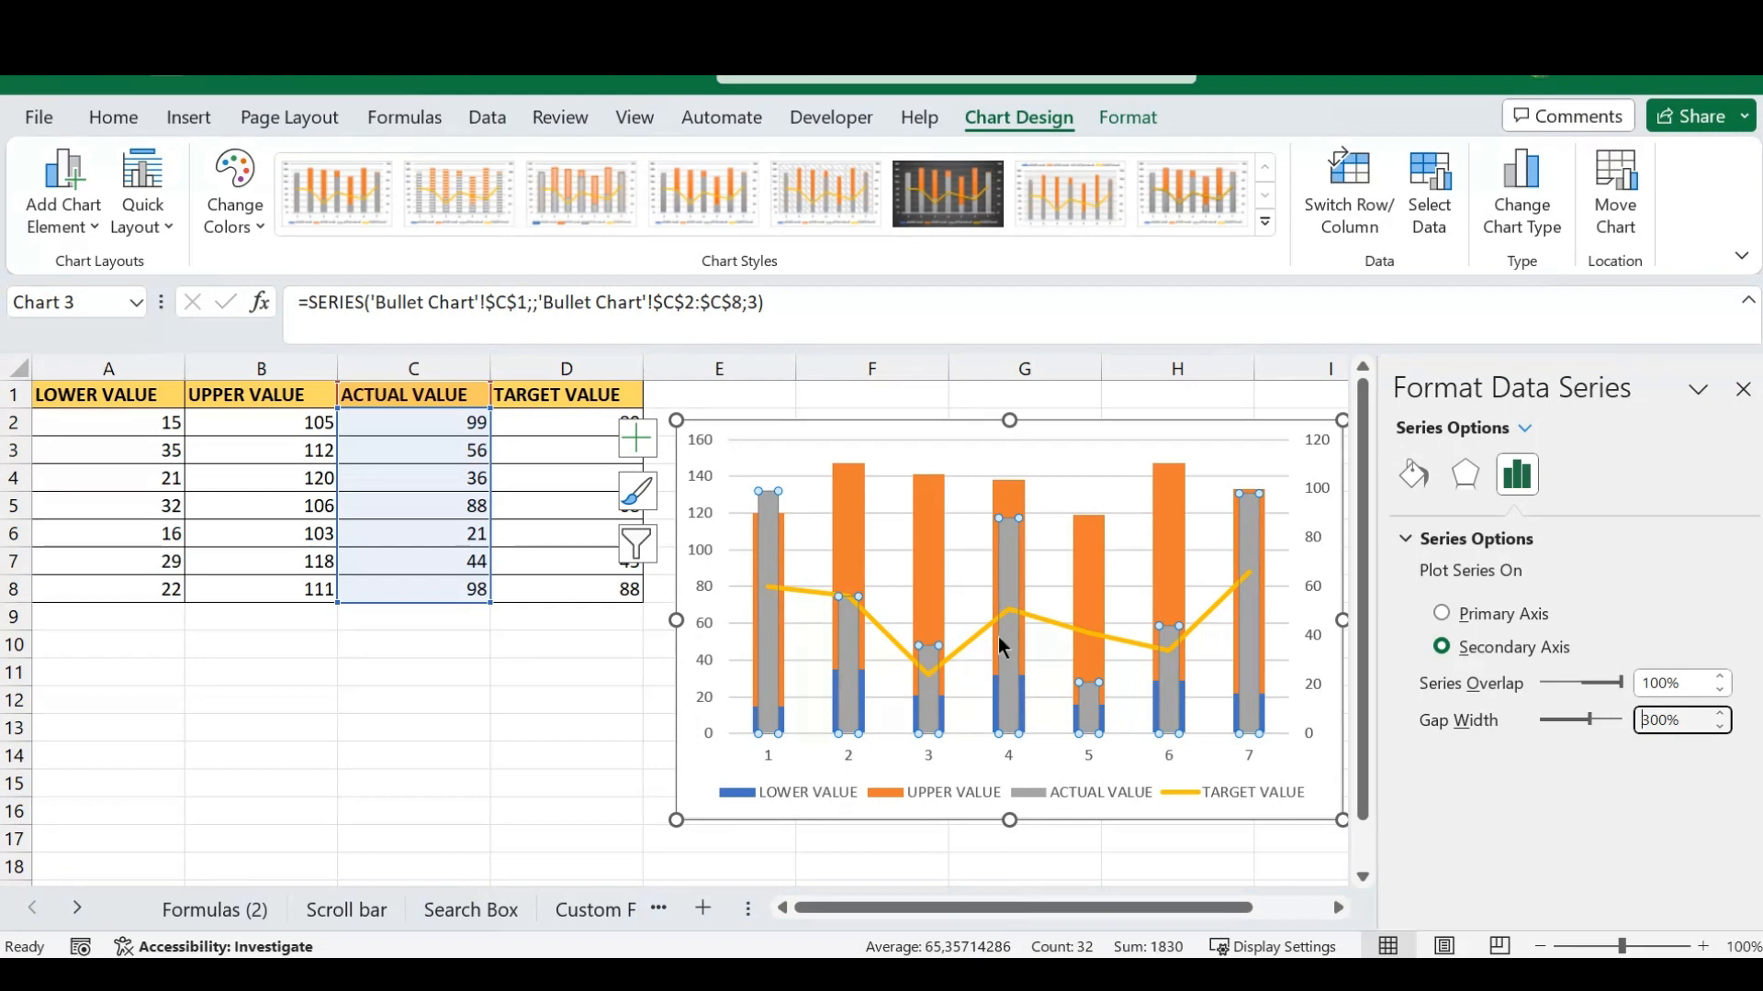
pyautogui.moveTo(1688, 720); pyautogui.dragTo(1613, 717)
pyautogui.write('40')
pyautogui.press('Return')
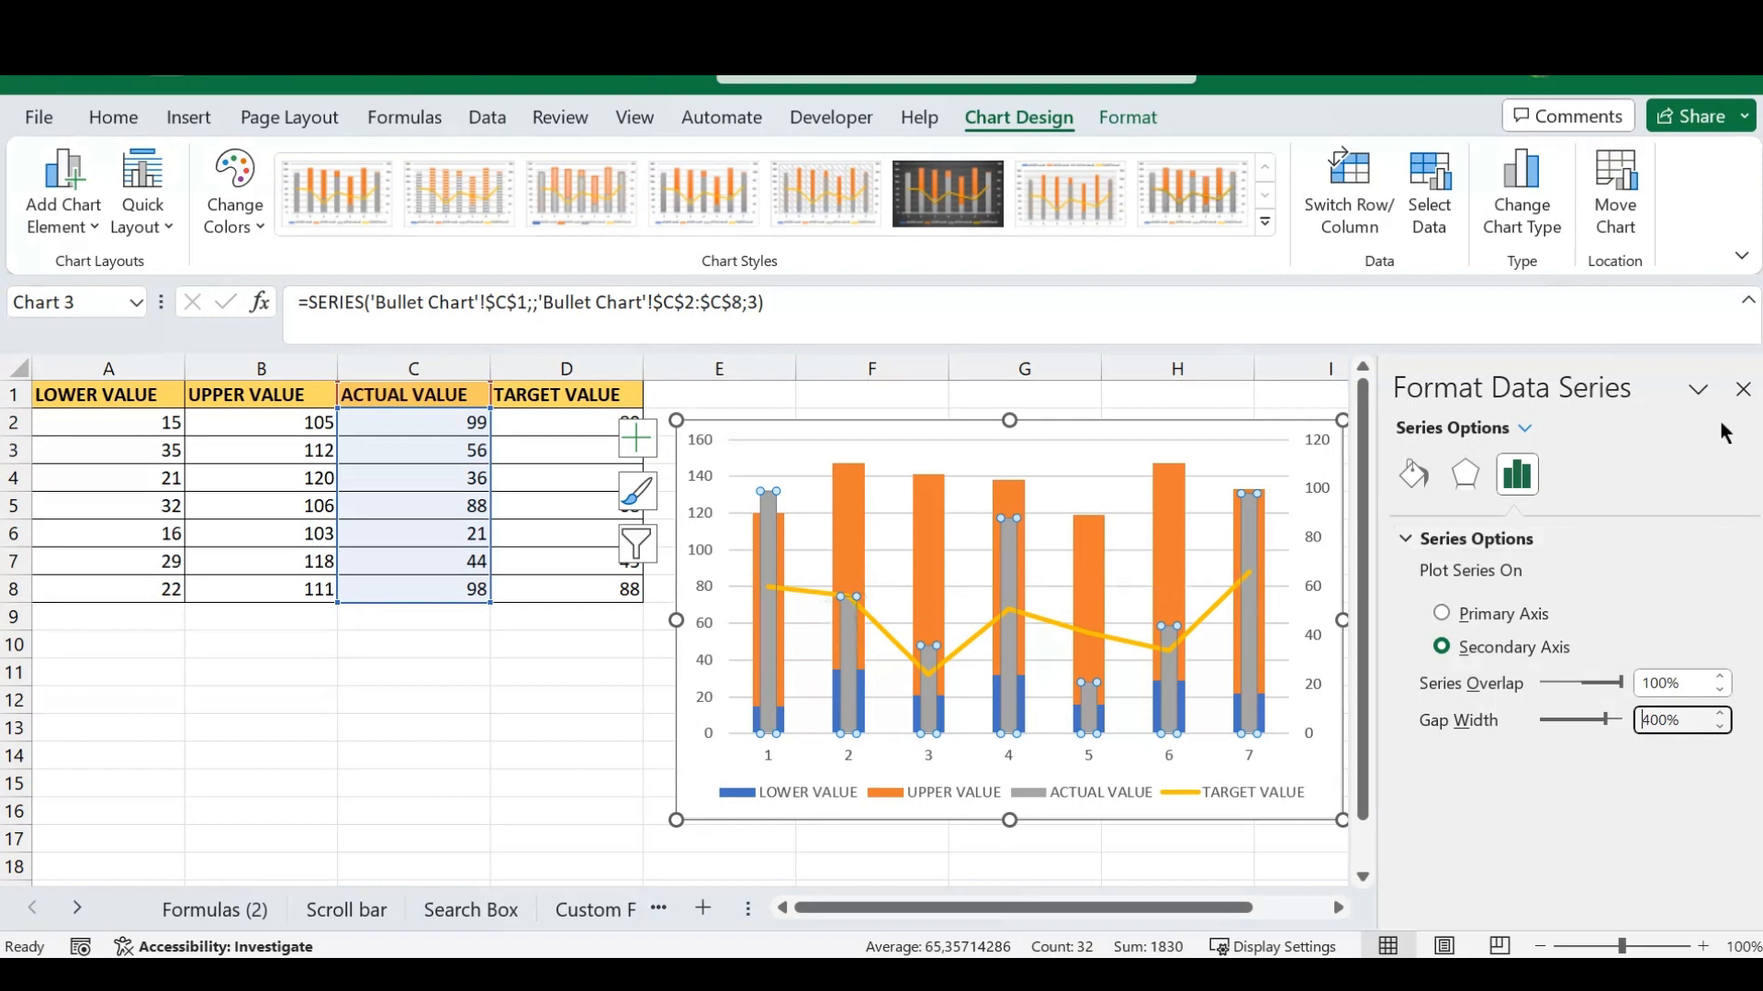
pyautogui.click(1742, 393)
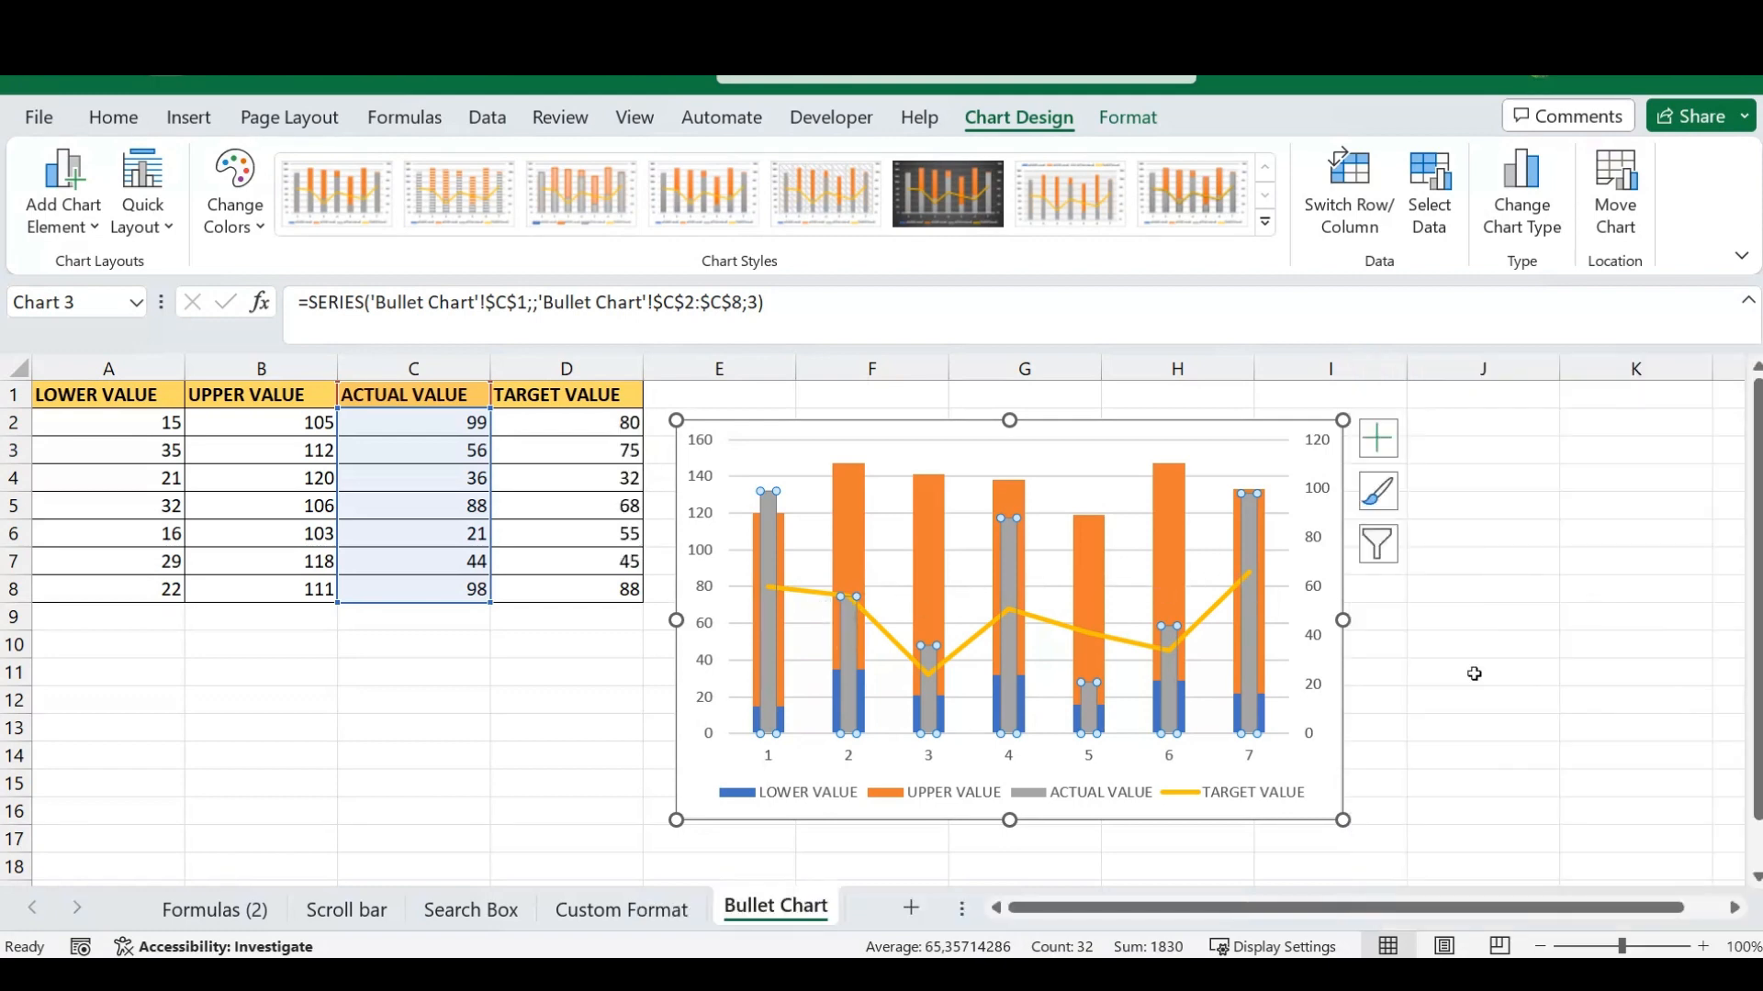
# - Remove the connecting line from the TARGET VALUE series by setting its line to No line
pyautogui.click(968, 641)
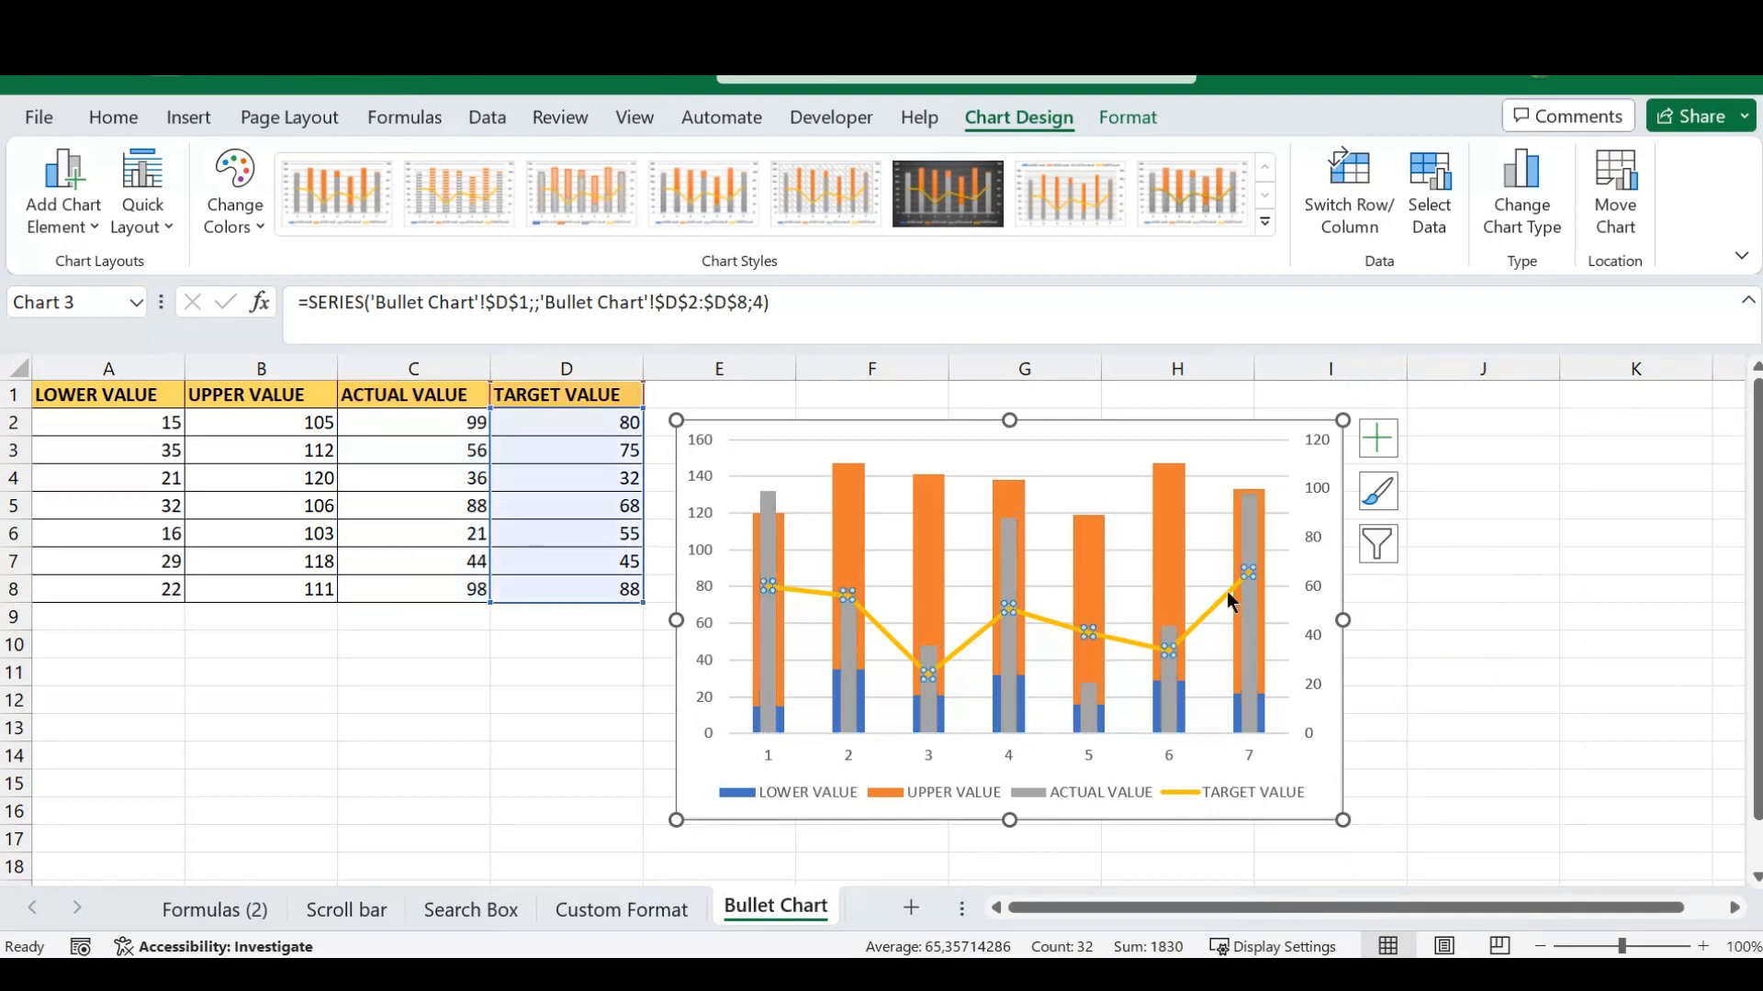
pyautogui.rightClick(1055, 621)
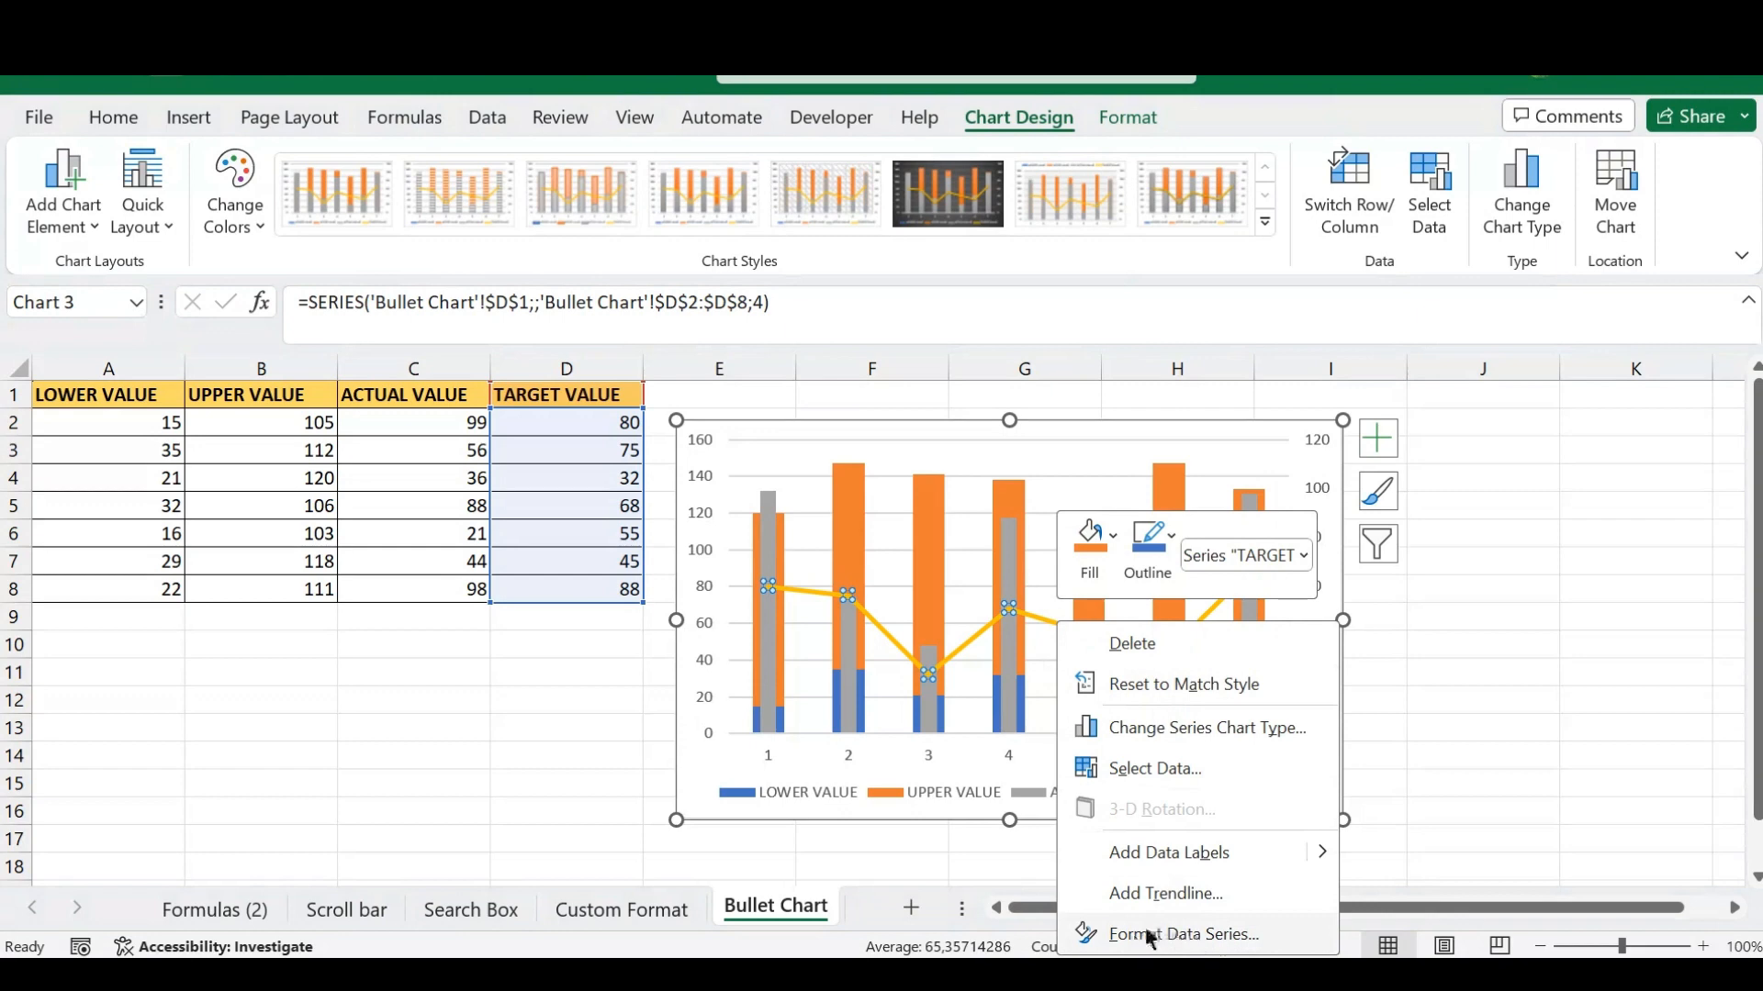
pyautogui.click(1192, 932)
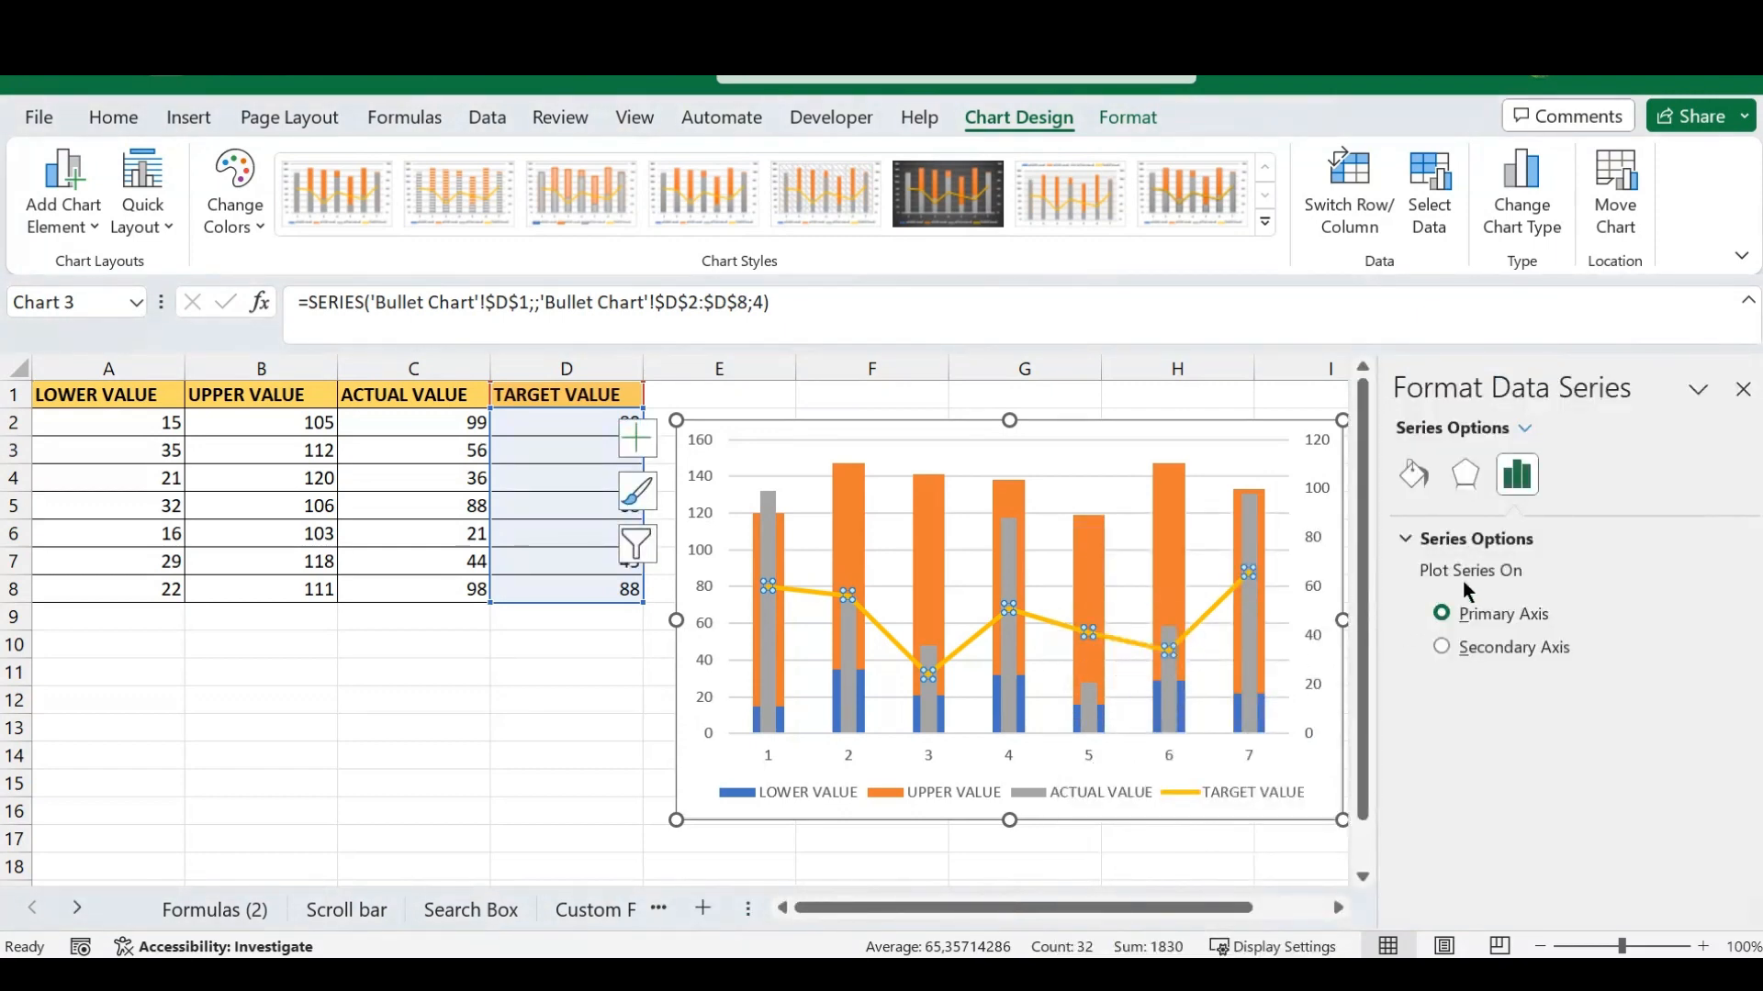
pyautogui.click(1415, 474)
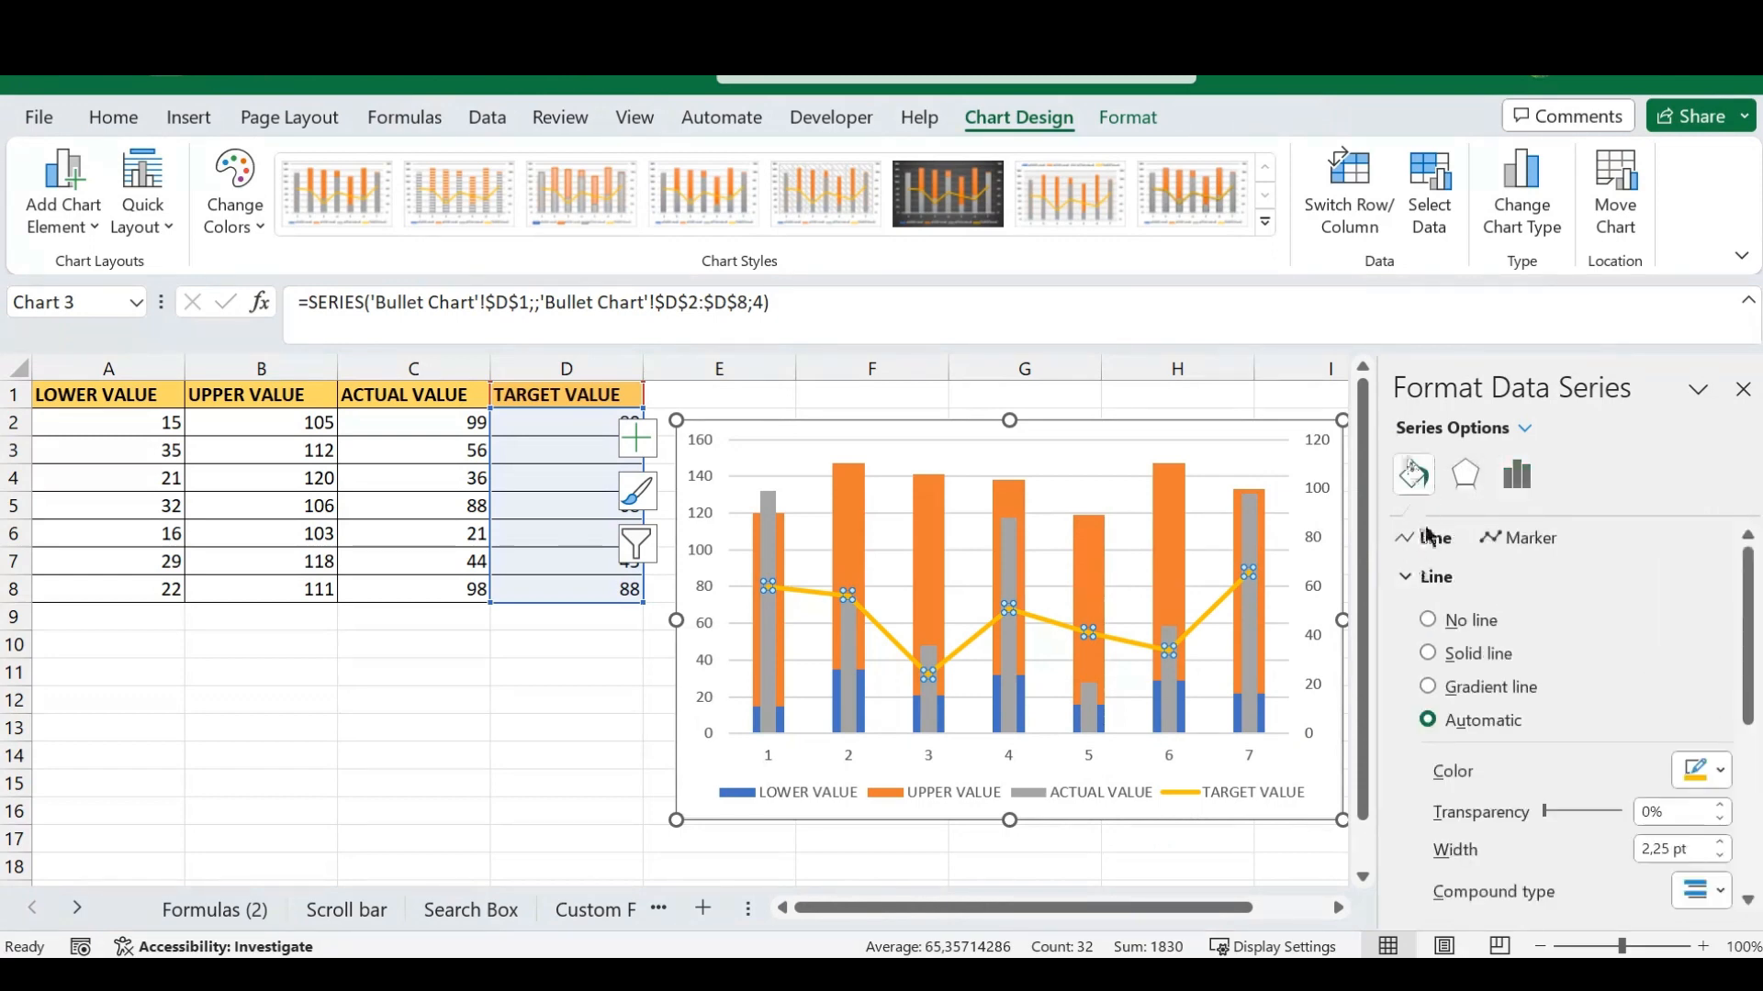
pyautogui.click(1427, 620)
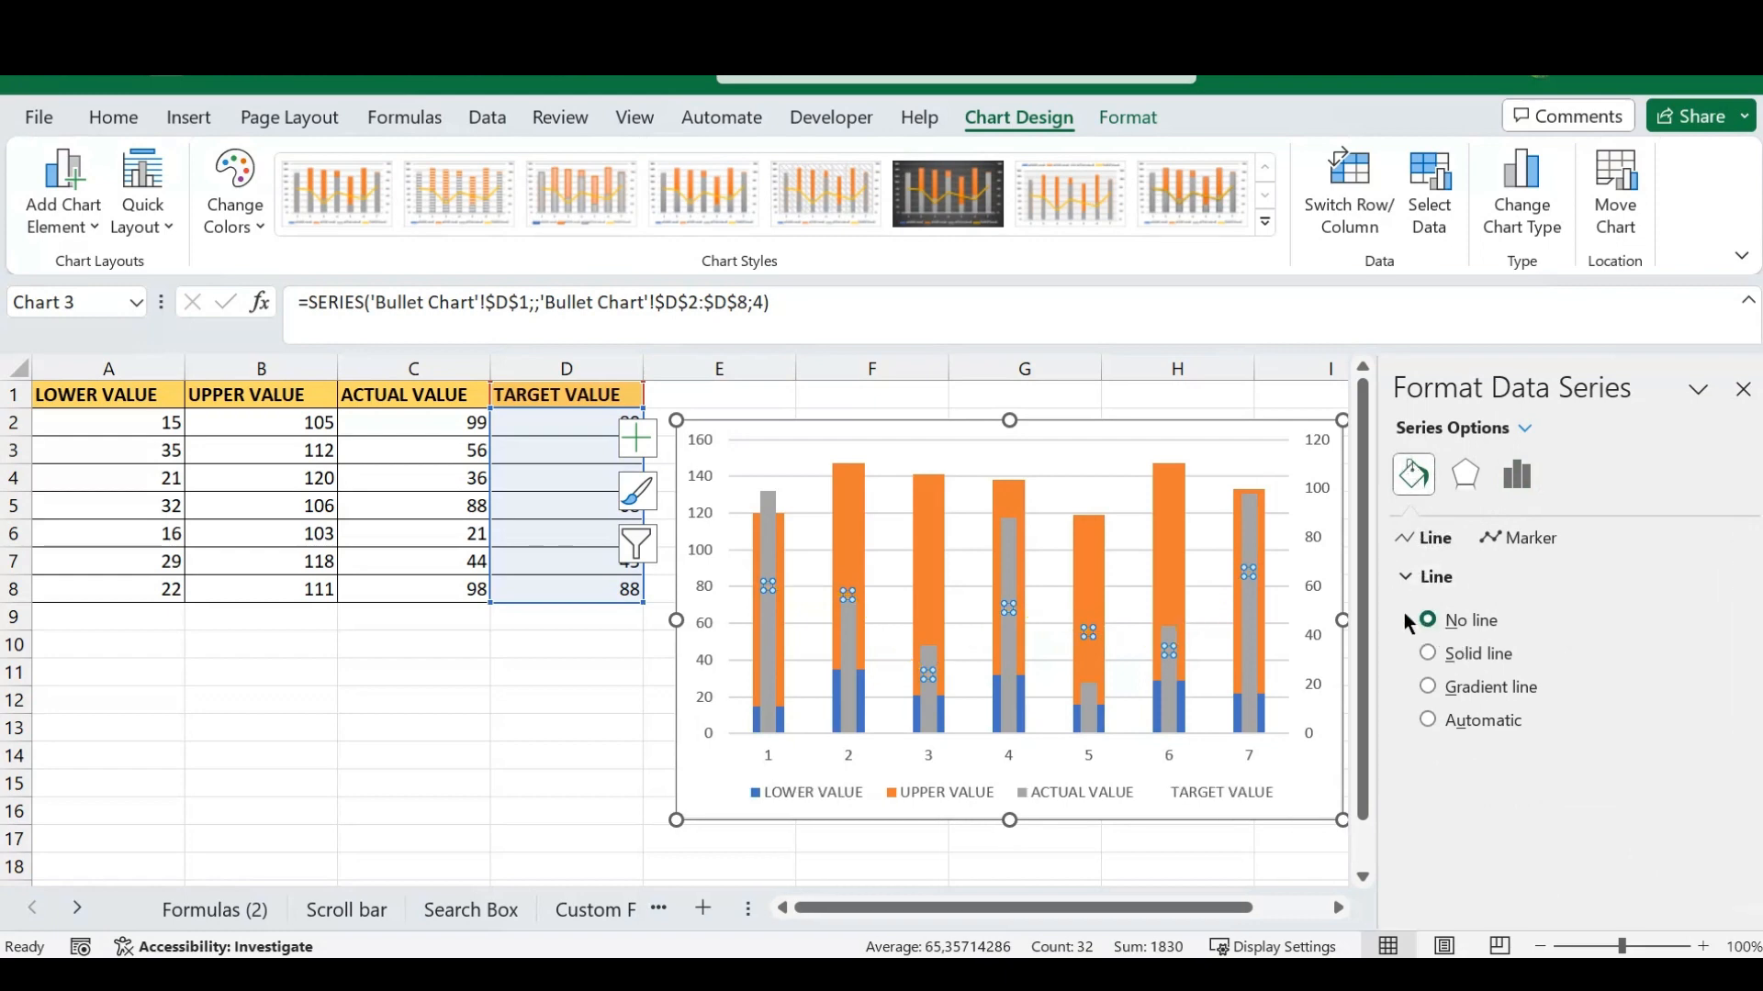
# - Give the TARGET VALUE series built-in long dash markers with size 20, and close the series formatting
pyautogui.click(1499, 544)
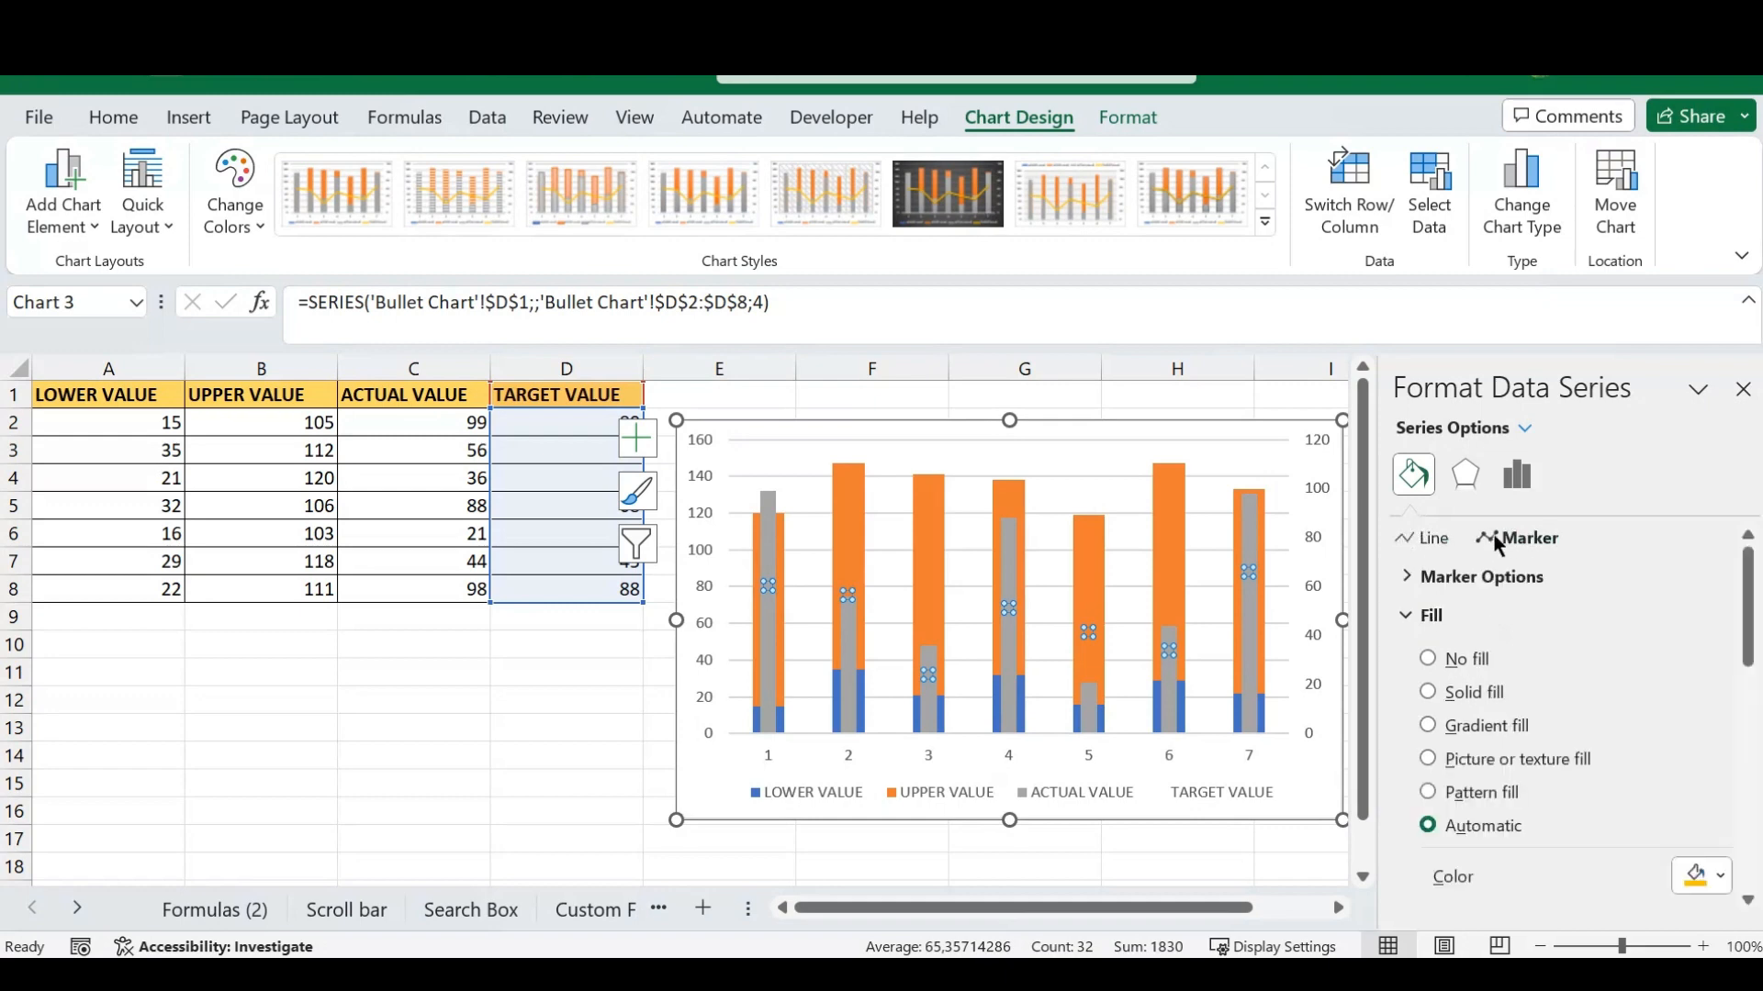
pyautogui.click(1409, 579)
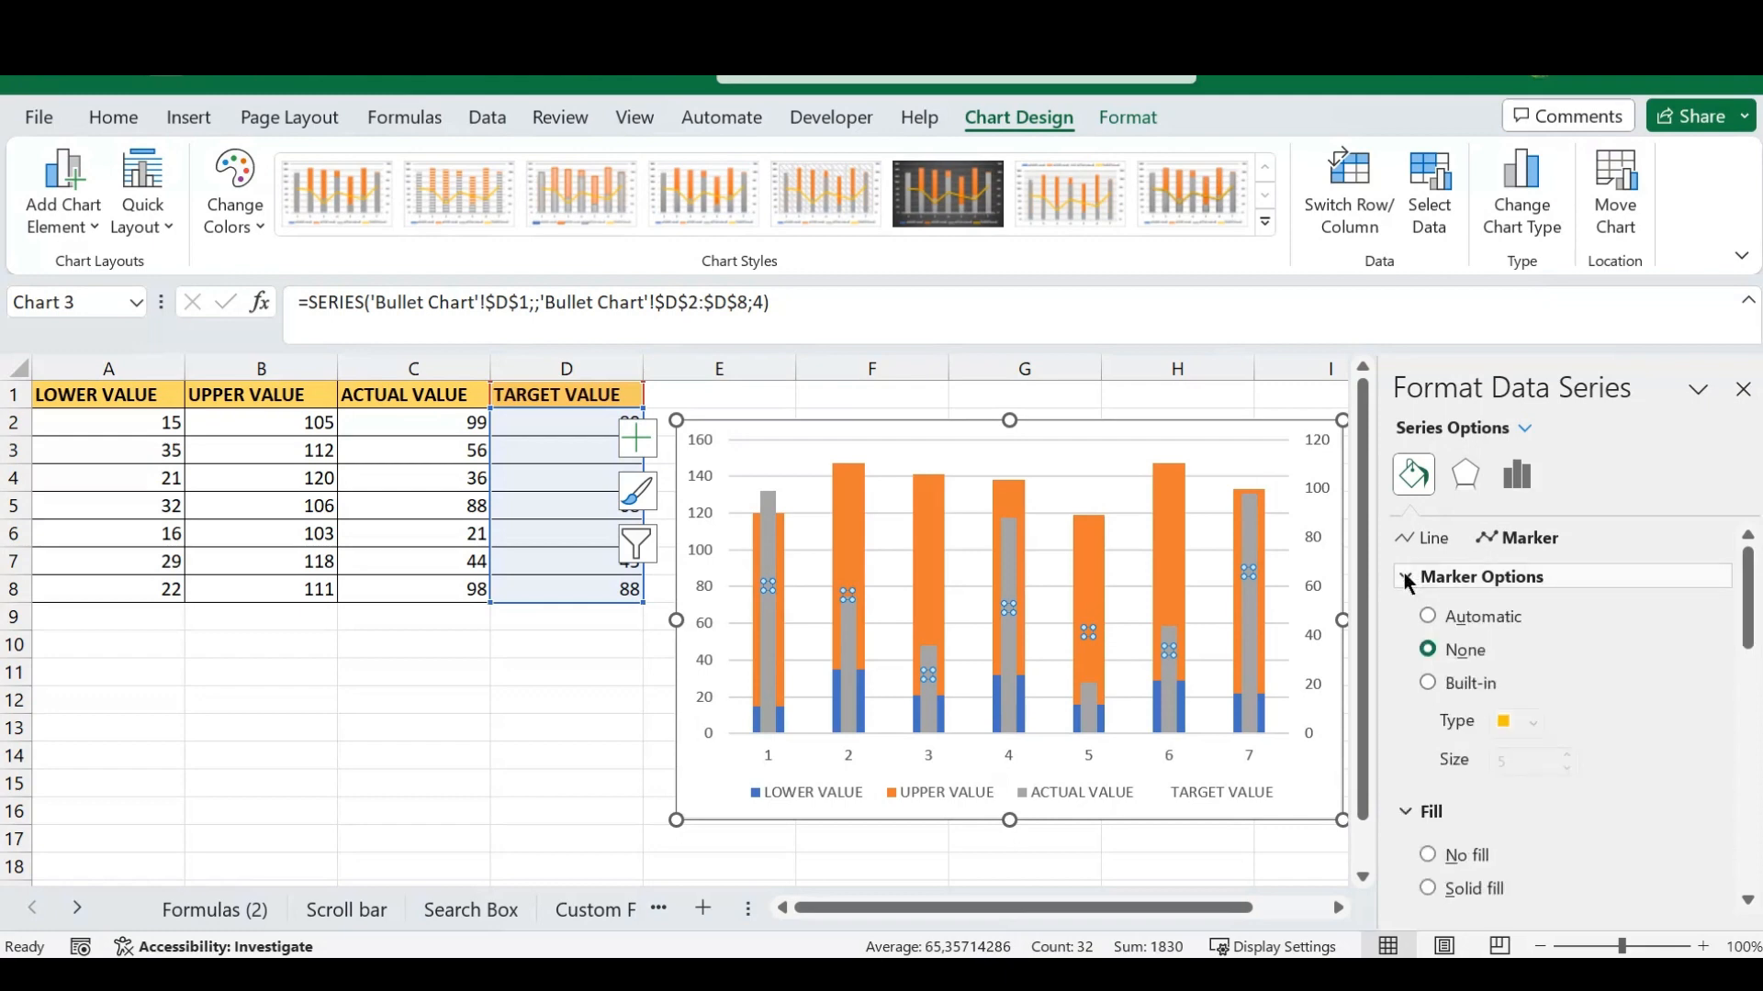
pyautogui.click(1427, 684)
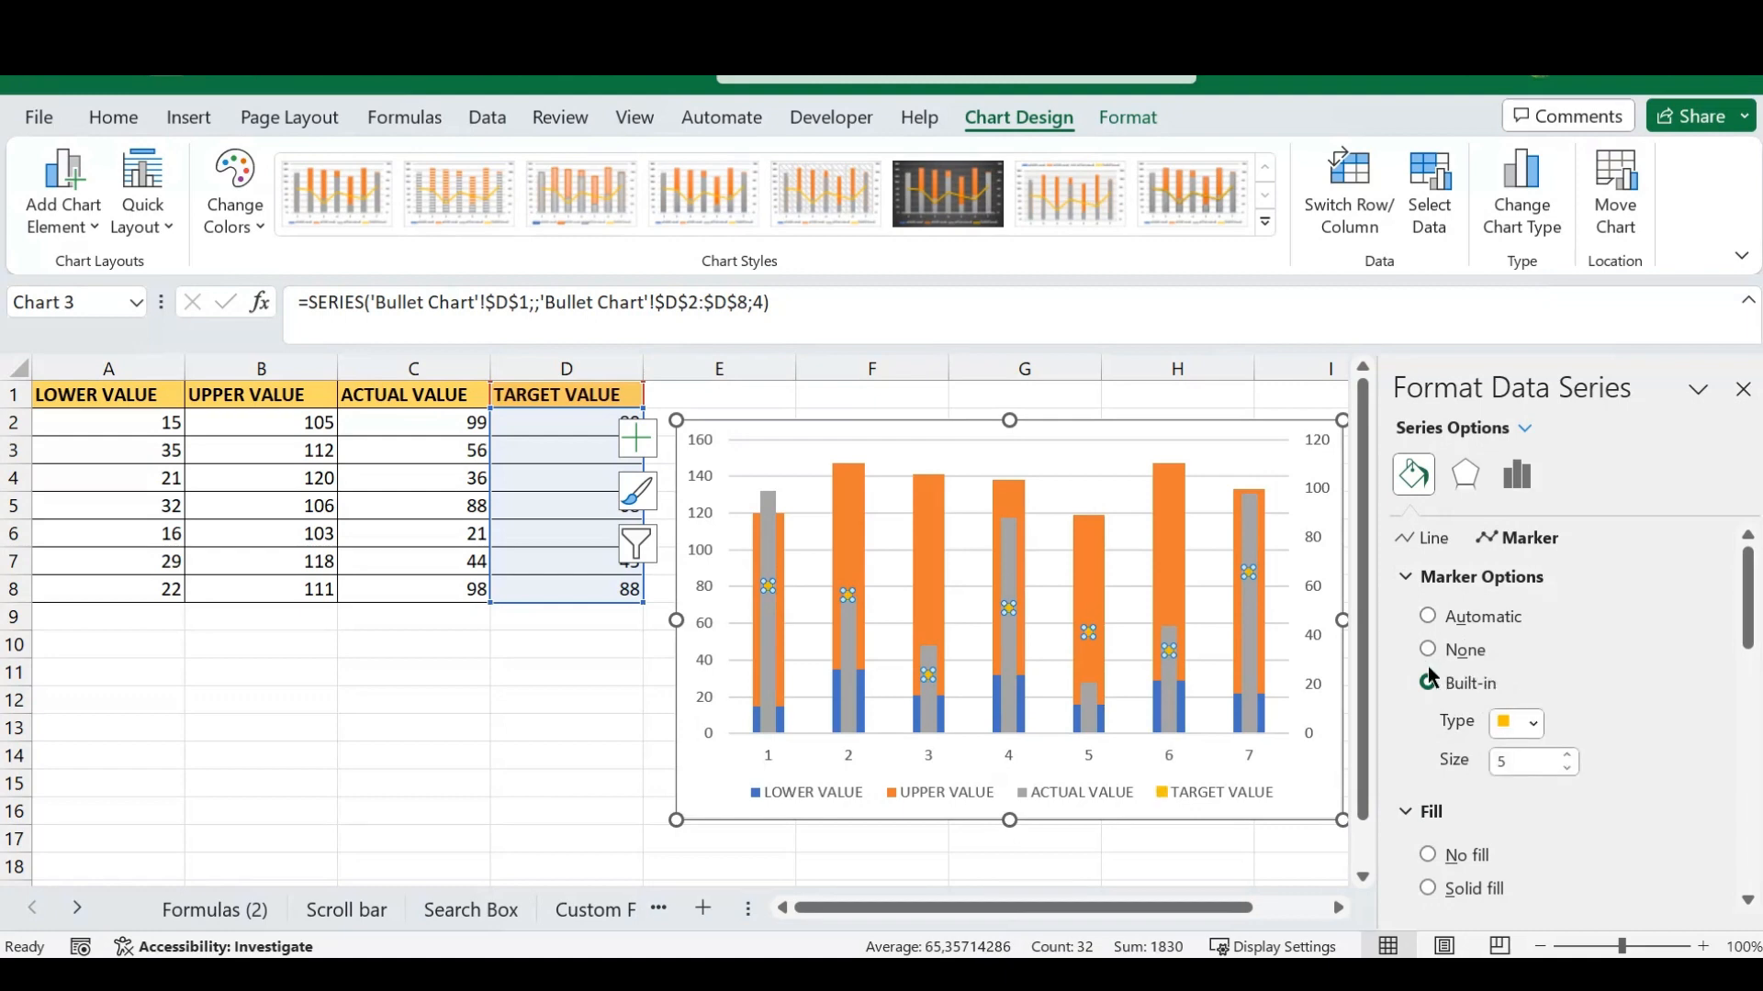
pyautogui.click(1535, 722)
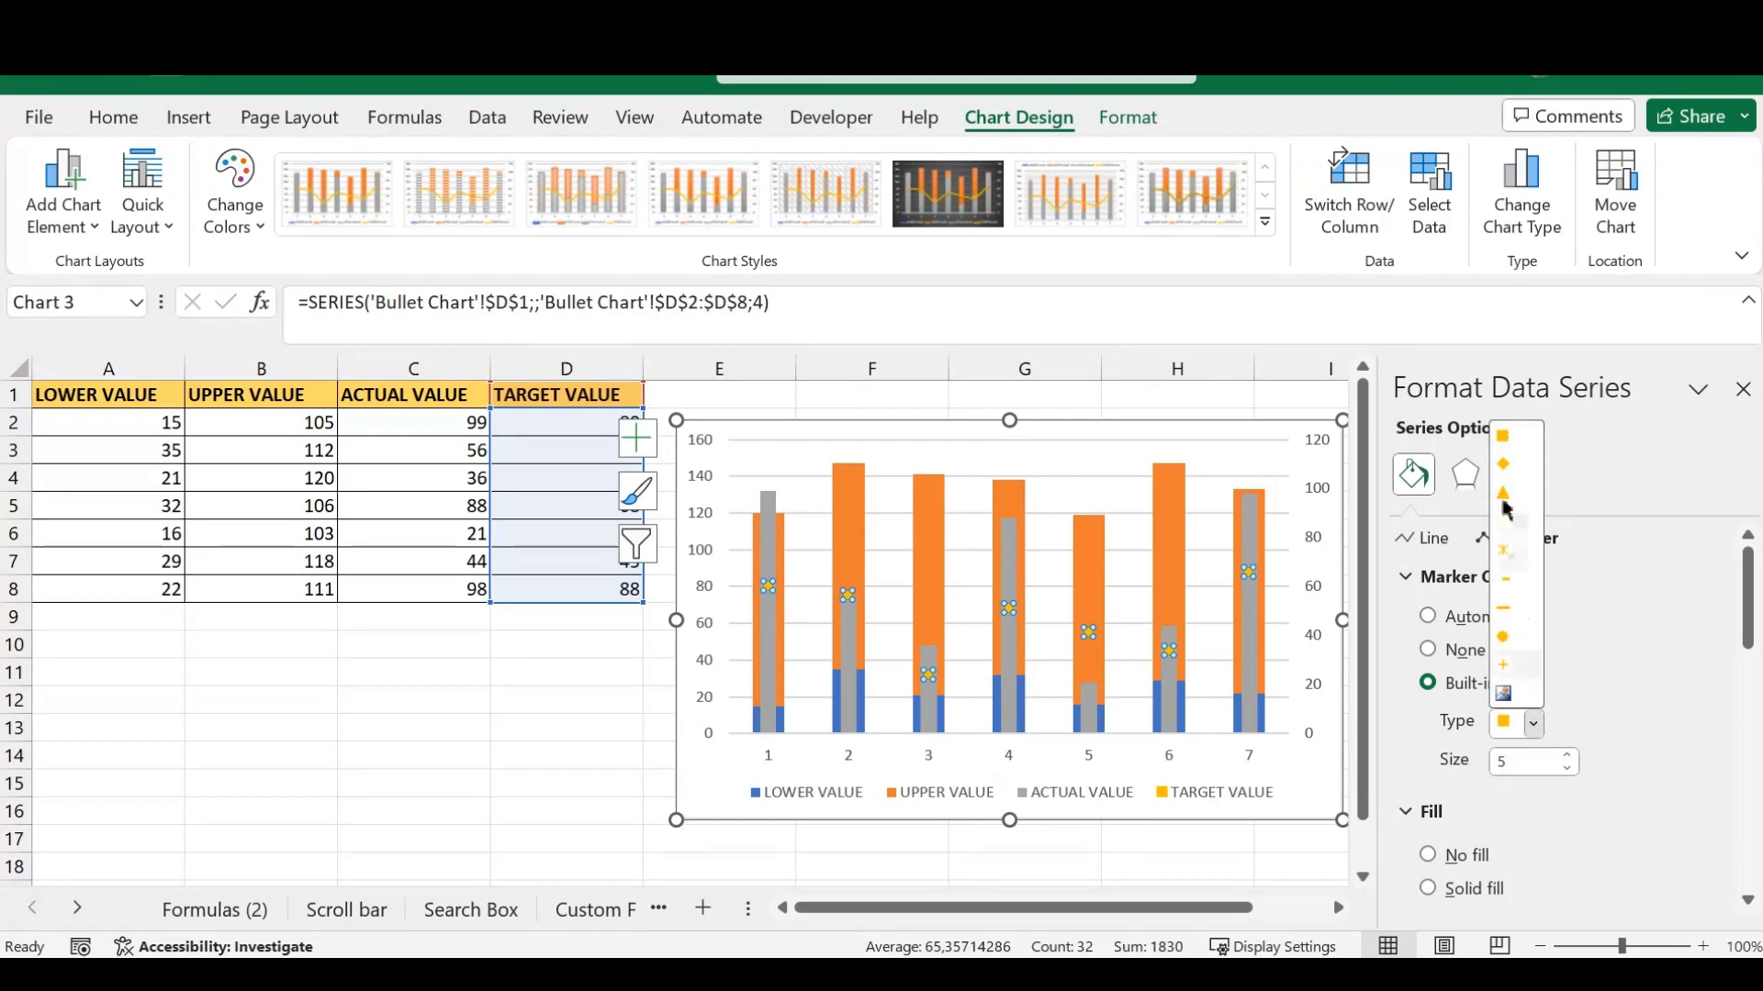
pyautogui.click(1506, 605)
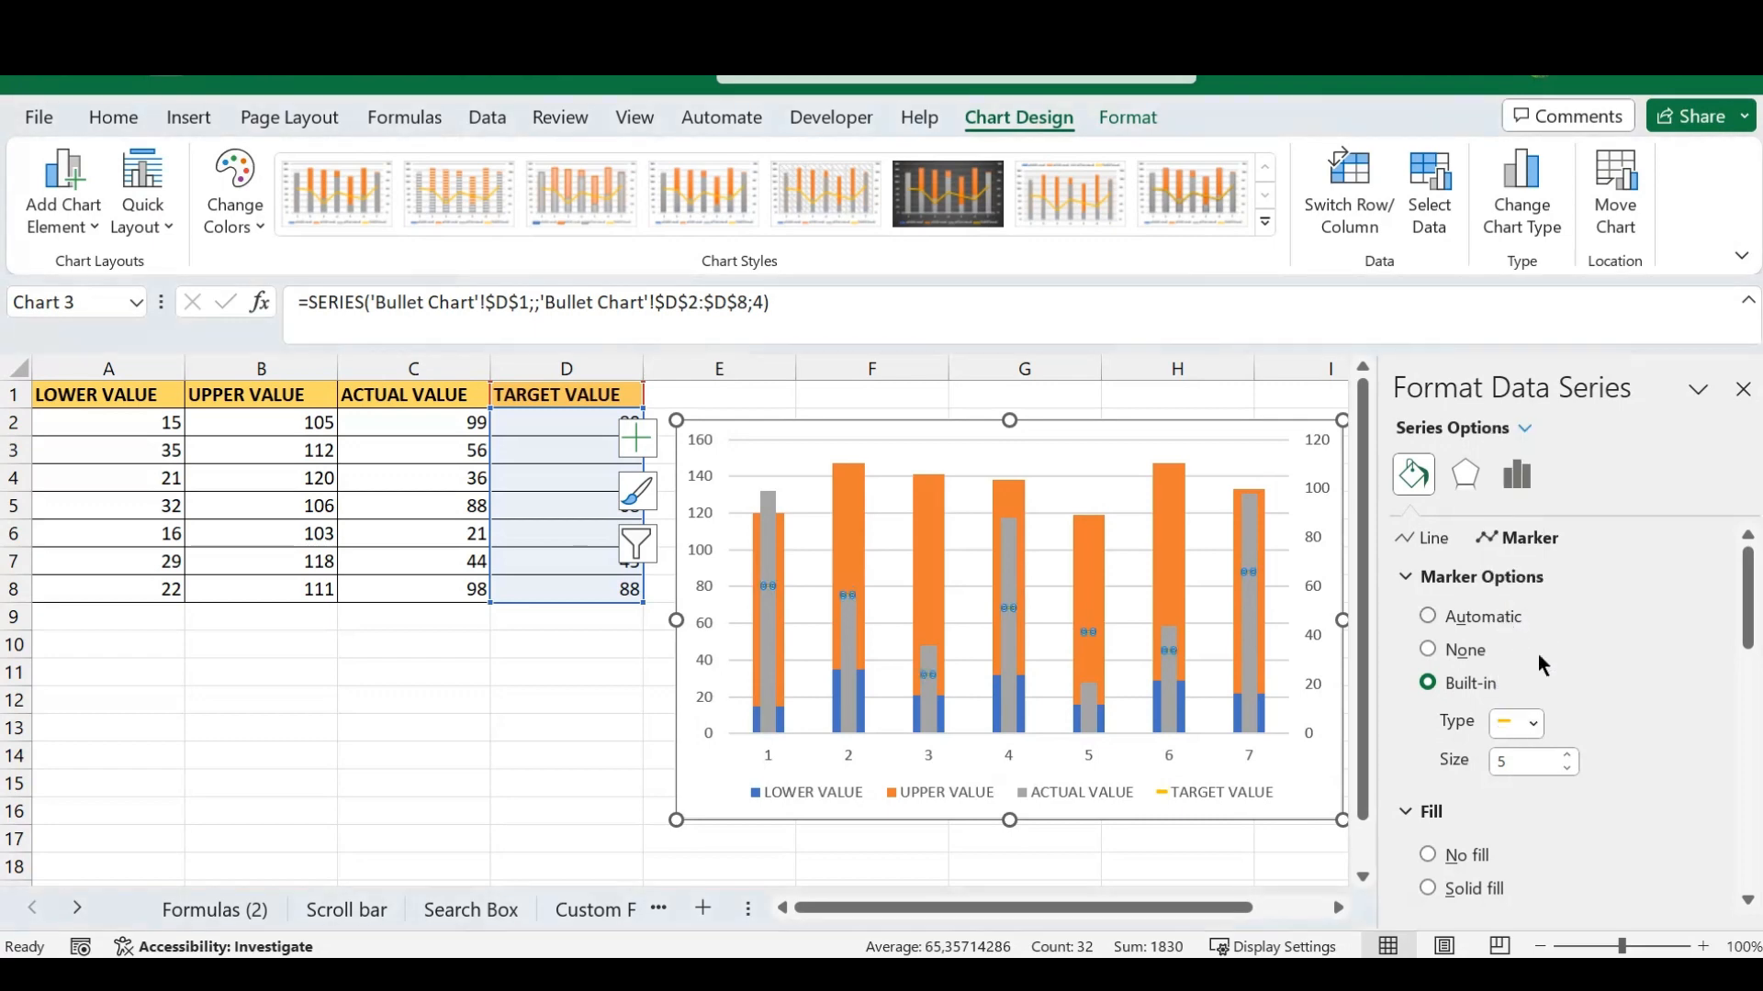
pyautogui.click(1501, 761)
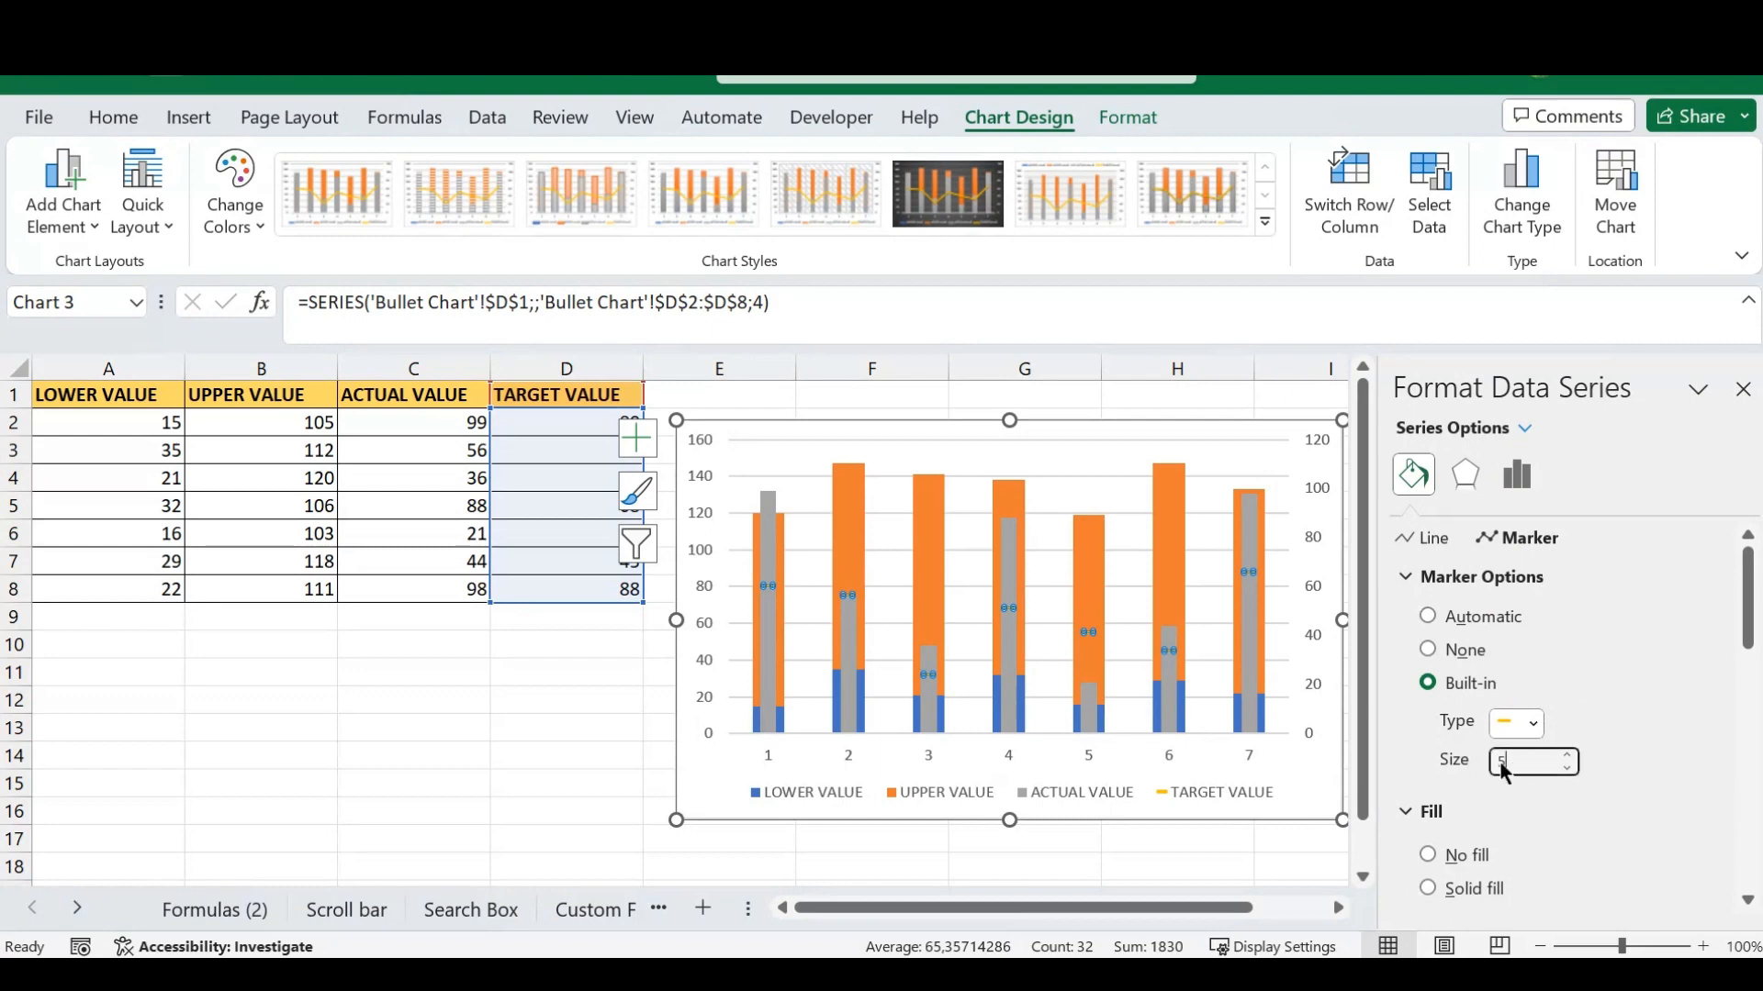
pyautogui.write('20')
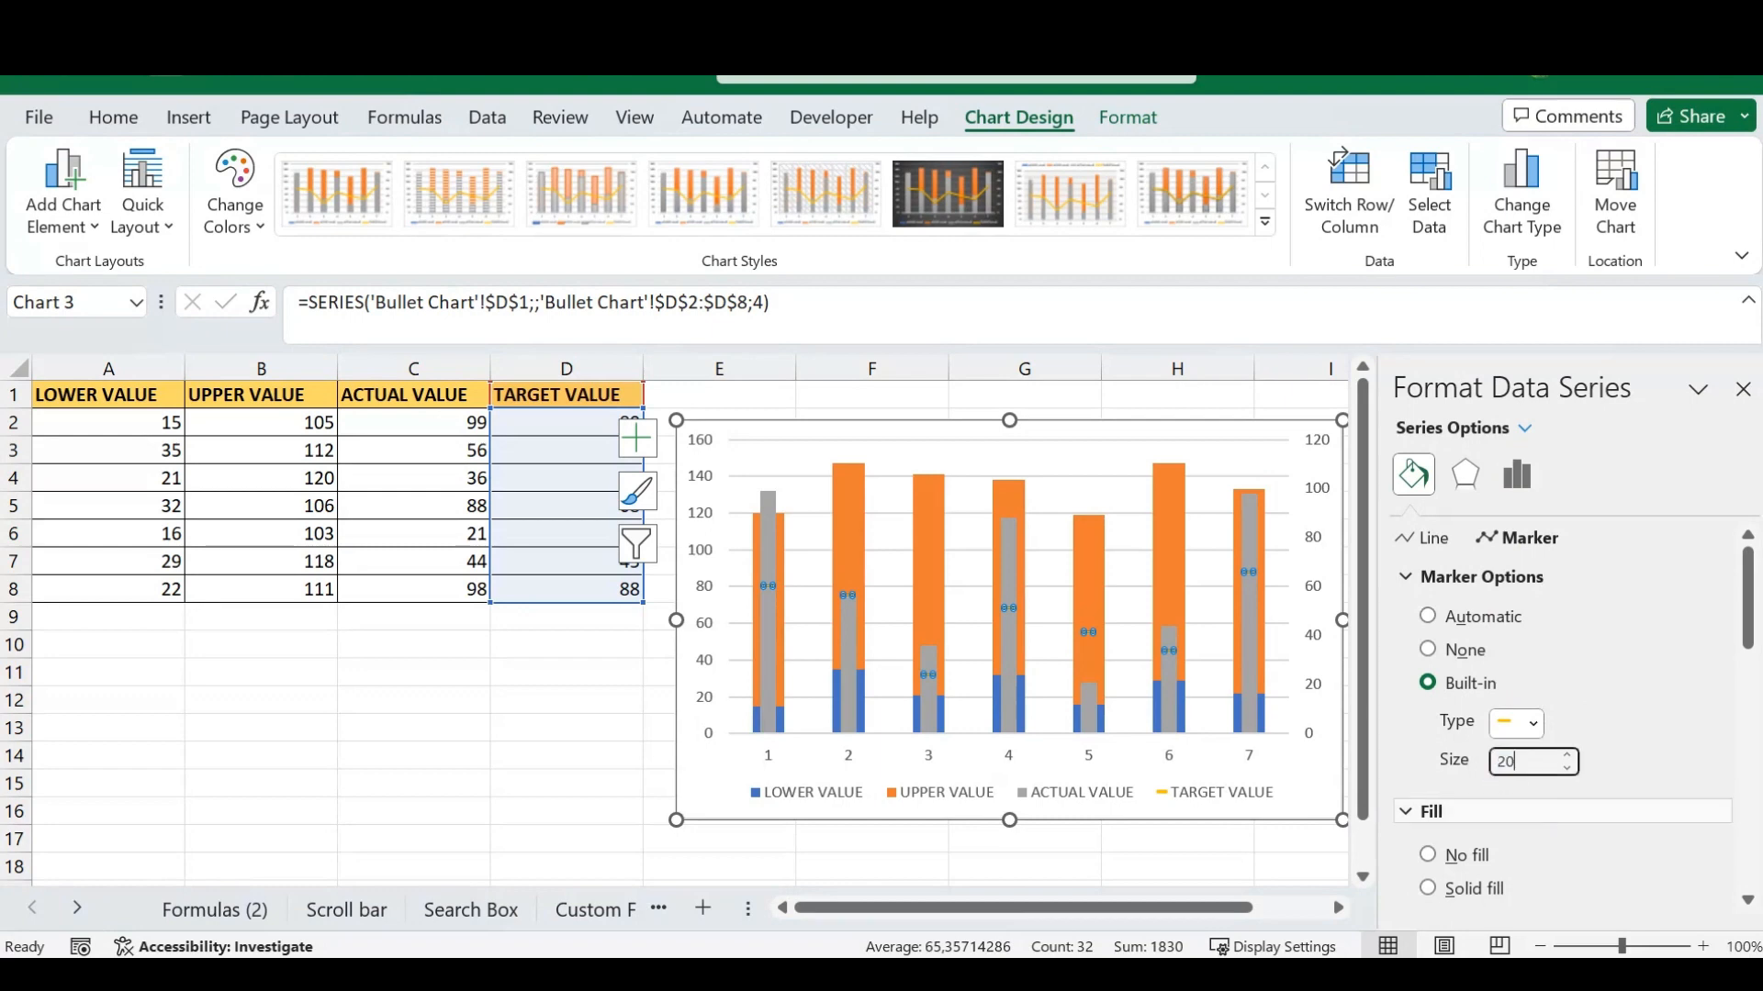
pyautogui.press('Return')
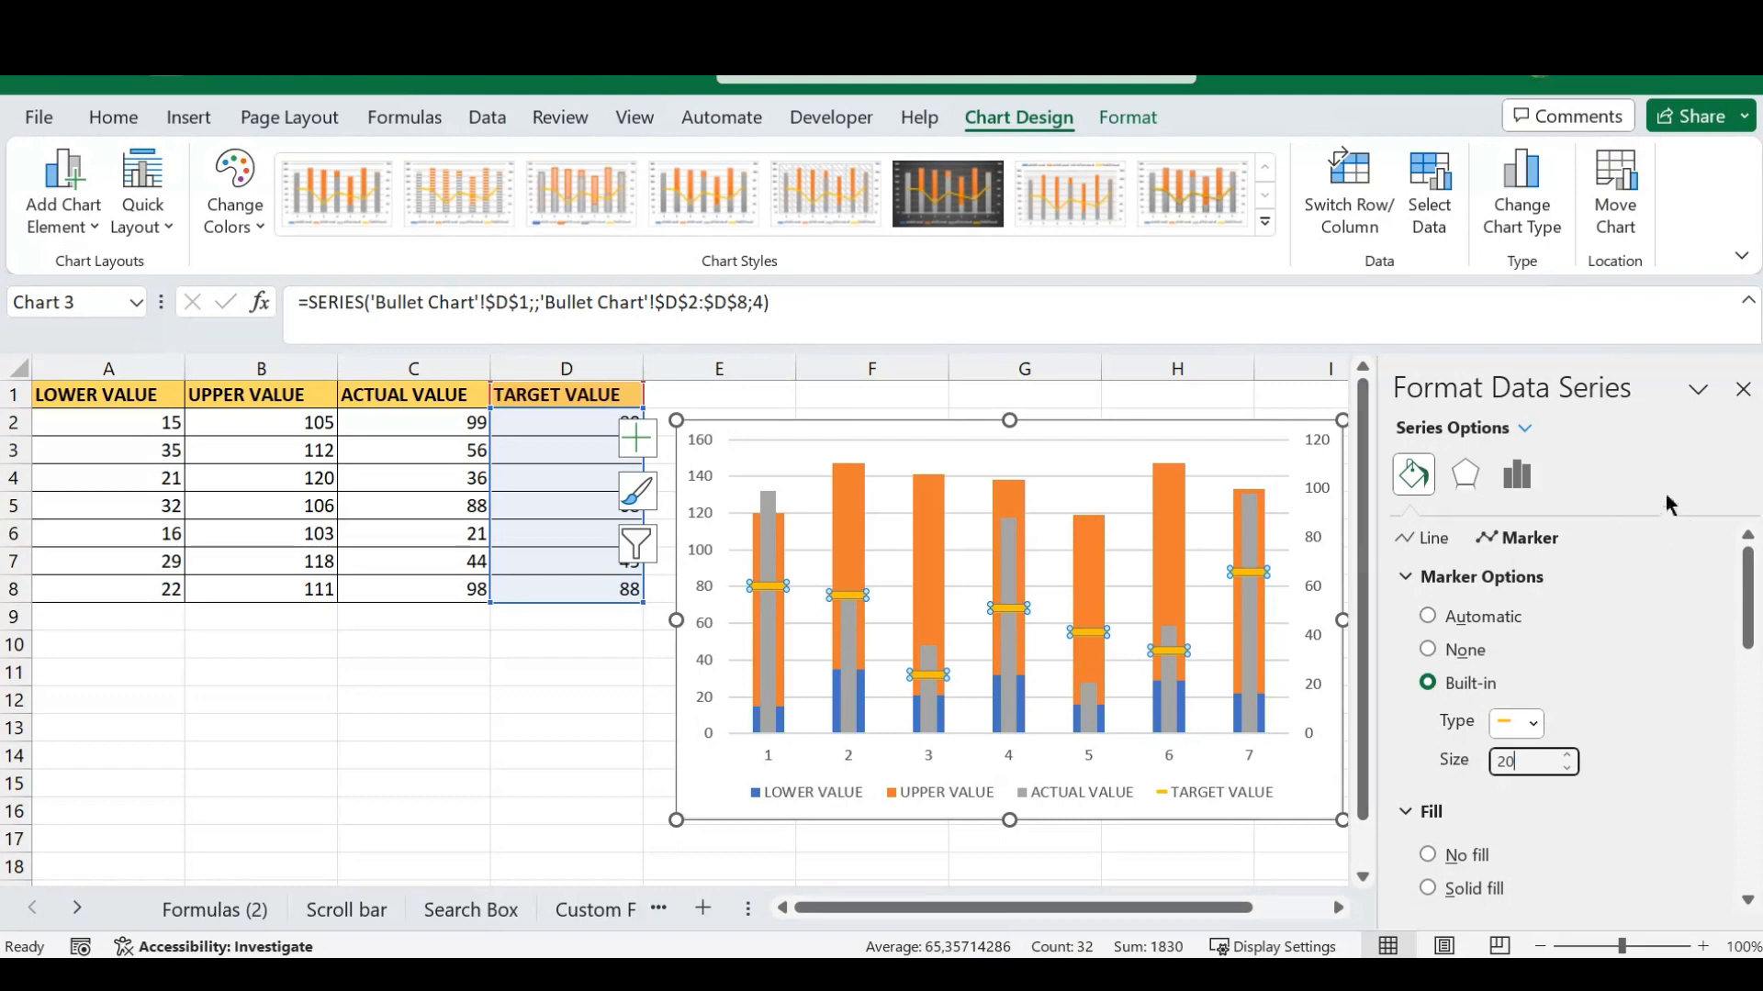
pyautogui.click(1743, 391)
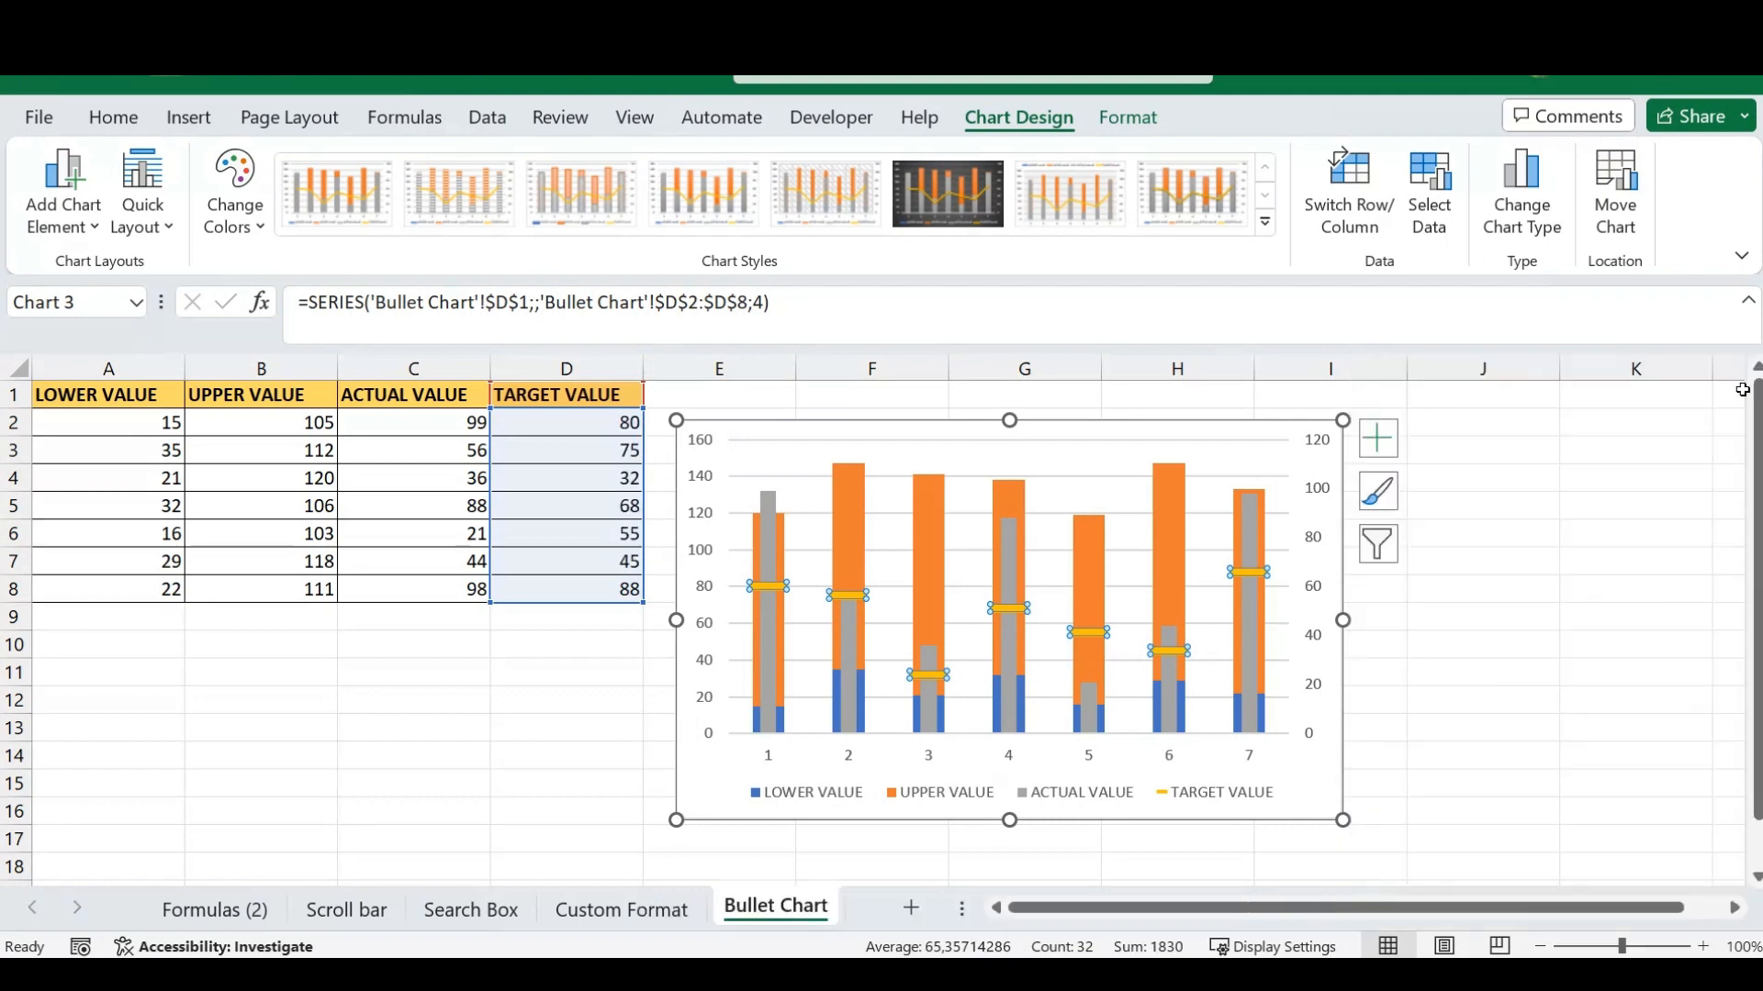
pyautogui.click(1414, 674)
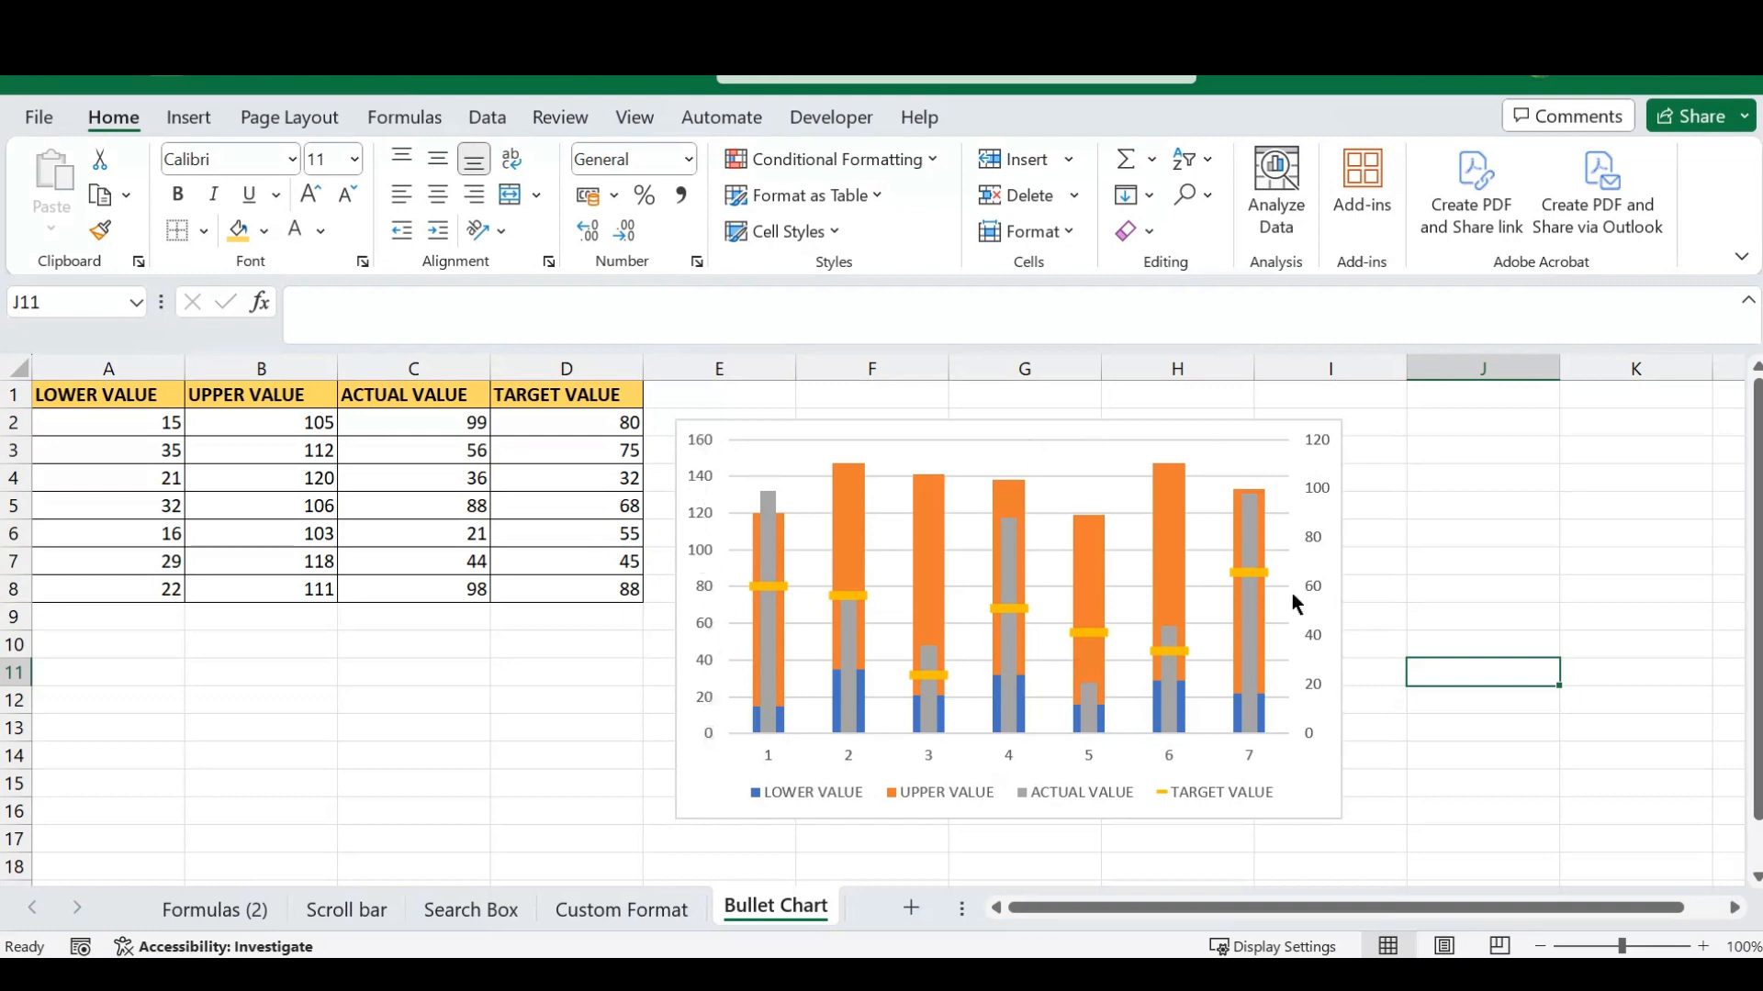
# - Set the secondary vertical axis maximum bound to 160 to match the primary axis, and close the axis formatting
pyautogui.click(1315, 541)
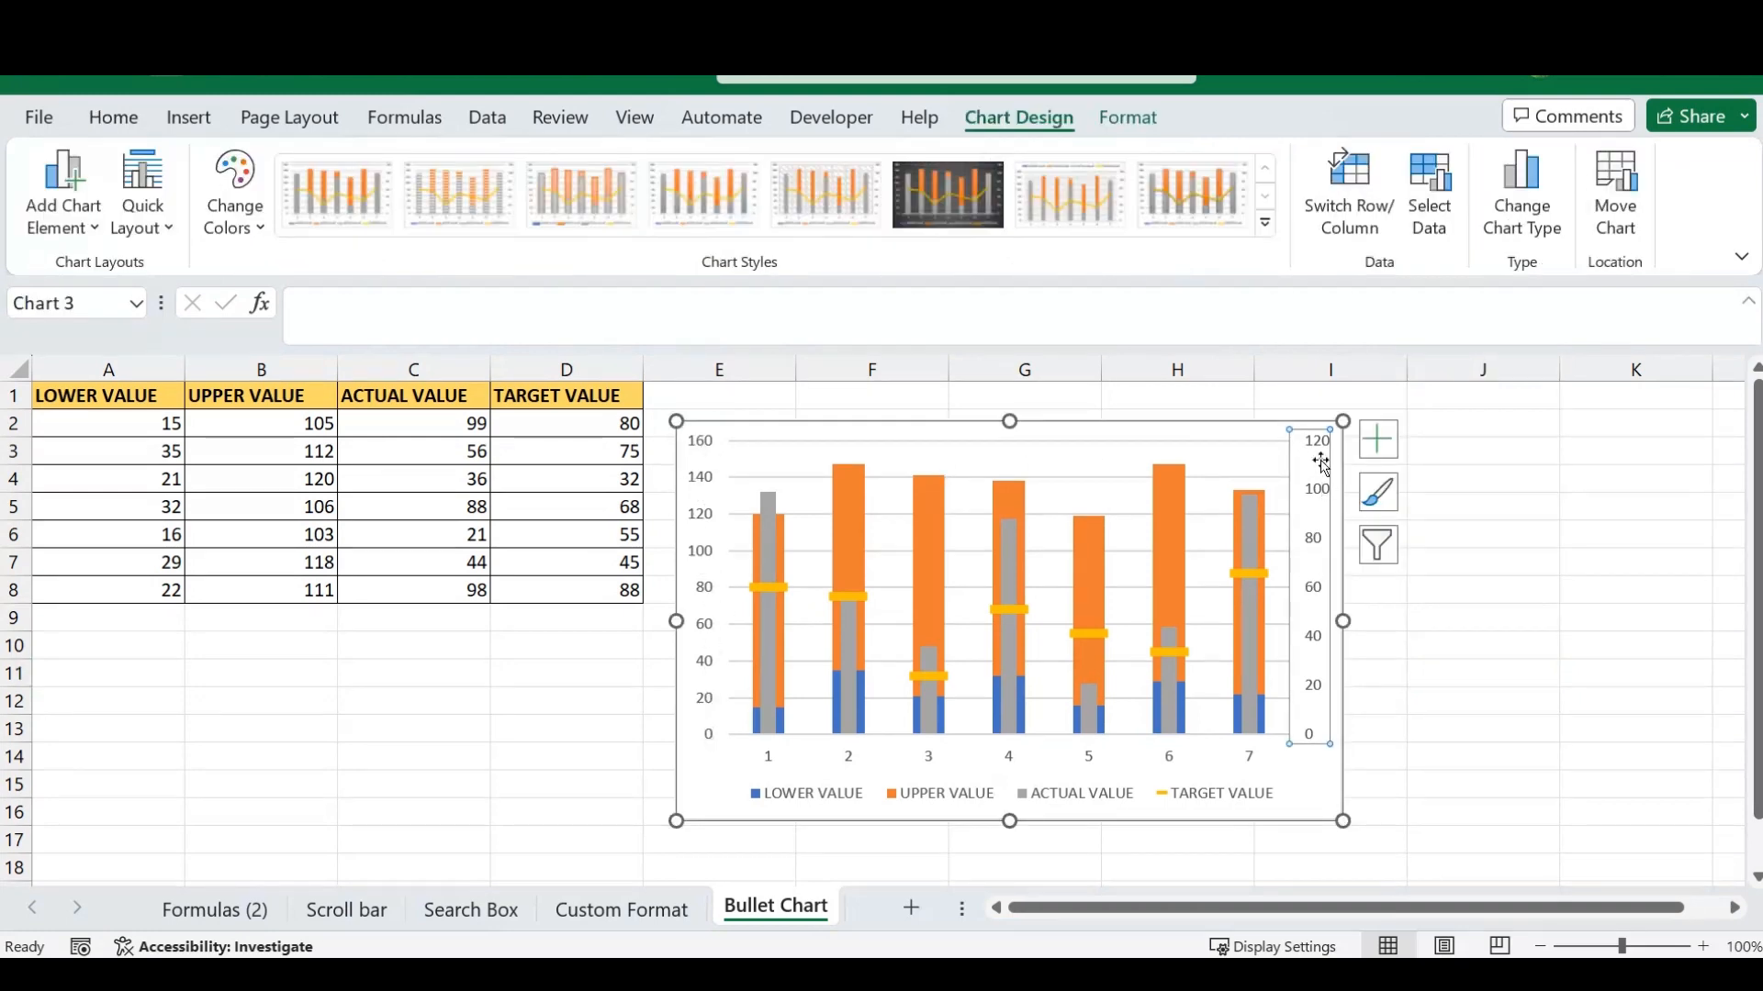
pyautogui.rightClick(1311, 551)
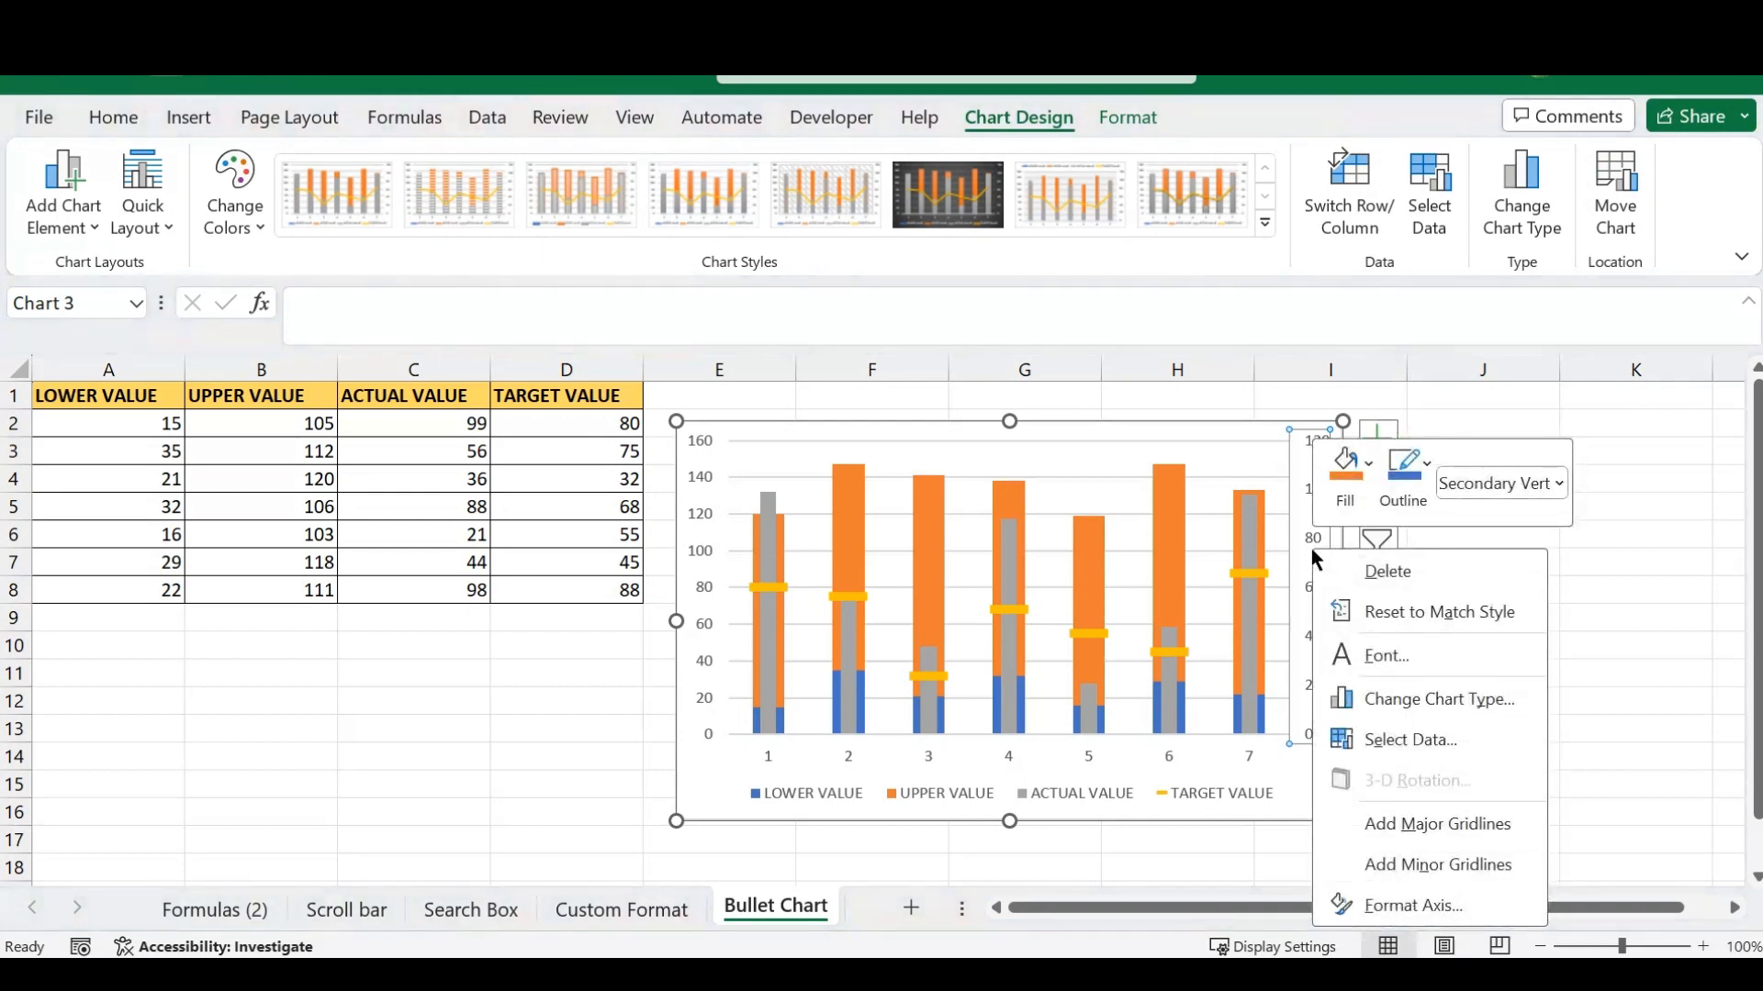
pyautogui.click(1386, 907)
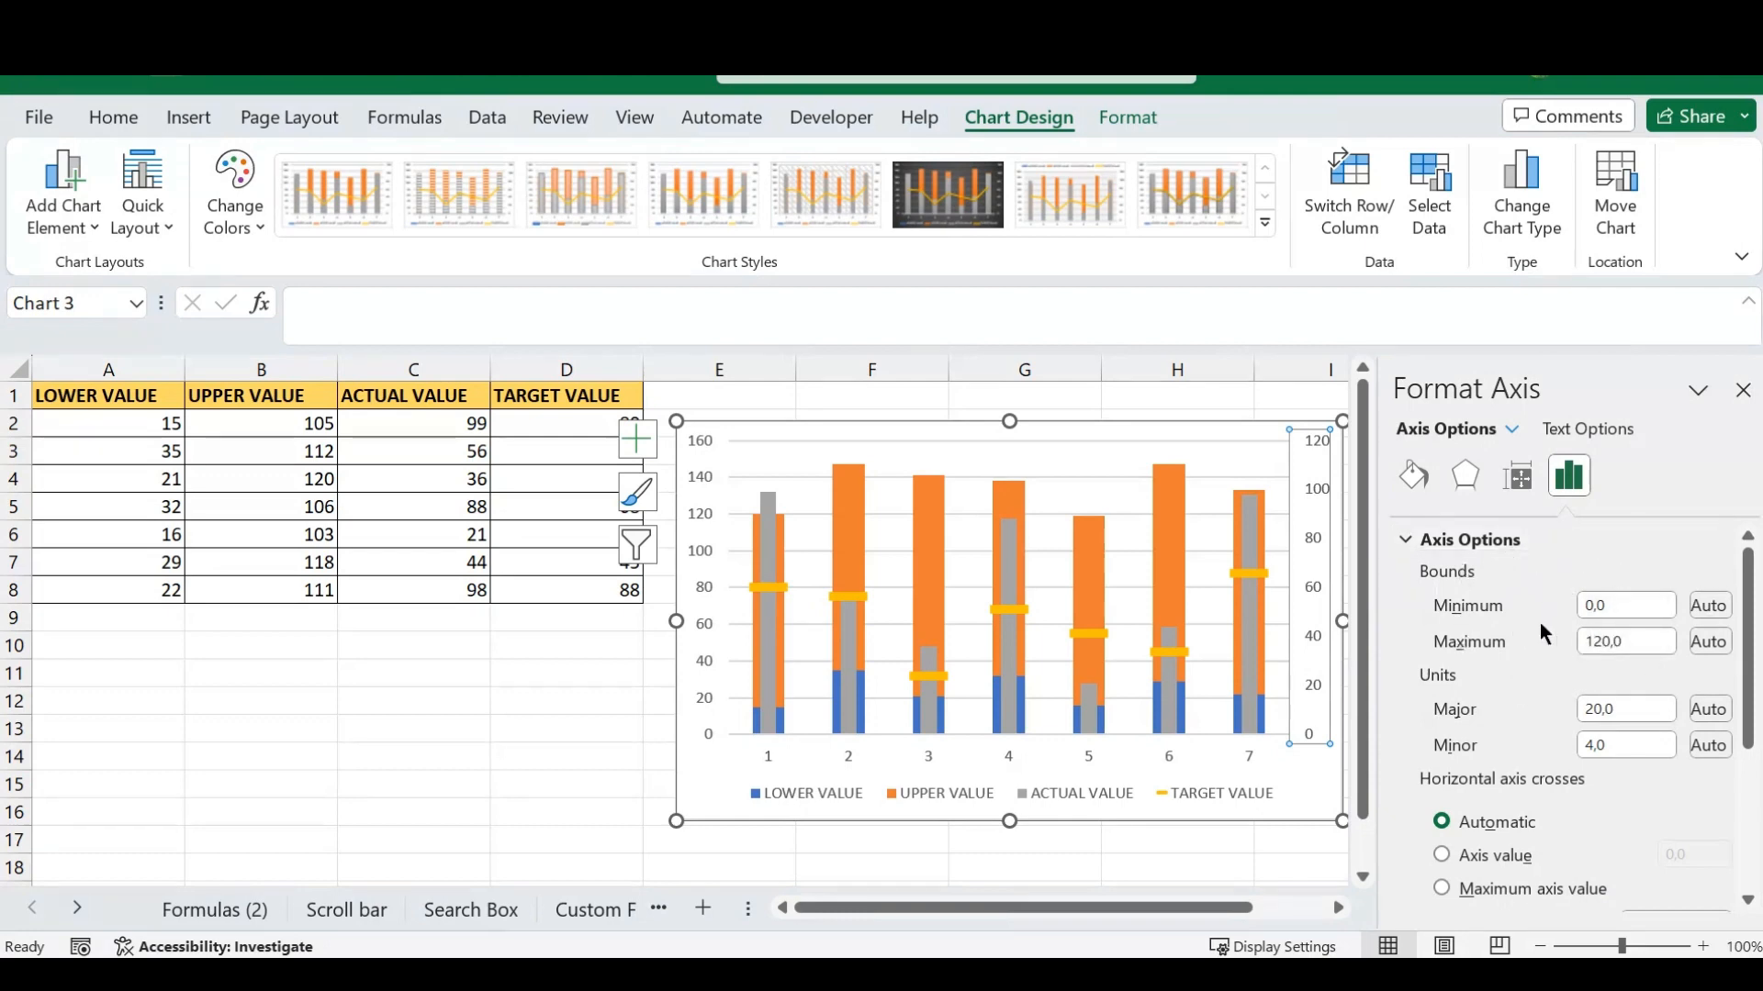
pyautogui.click(1602, 648)
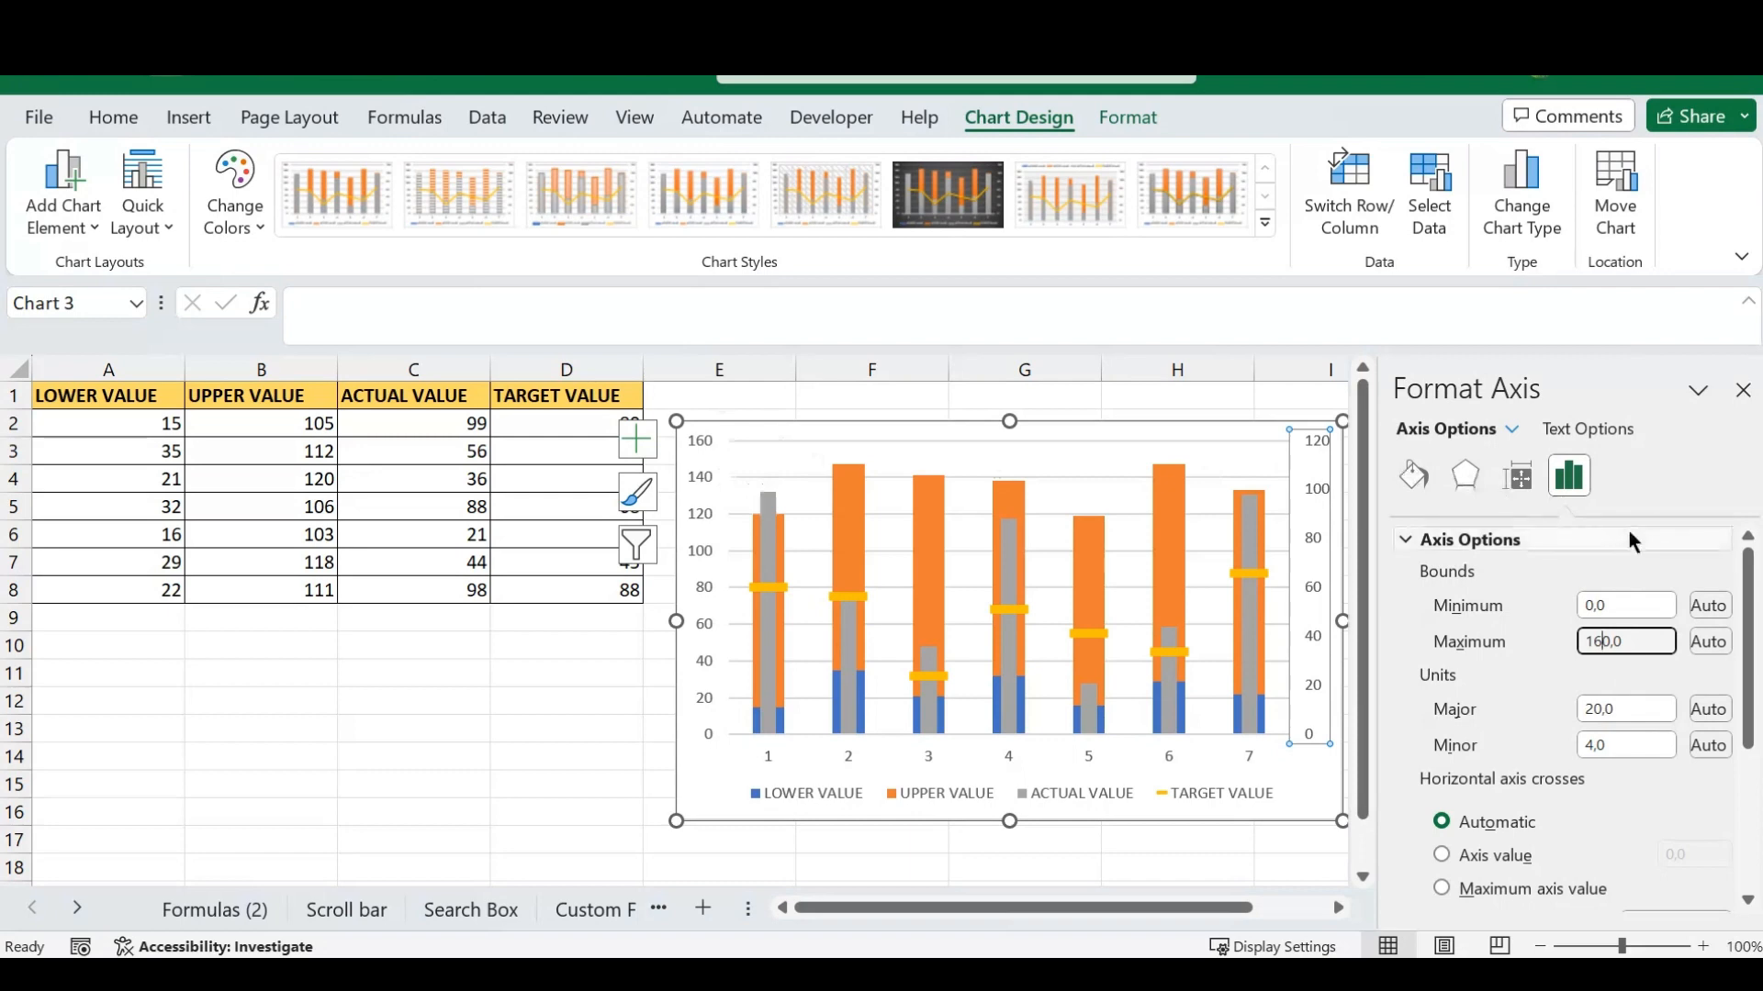
pyautogui.press('Return')
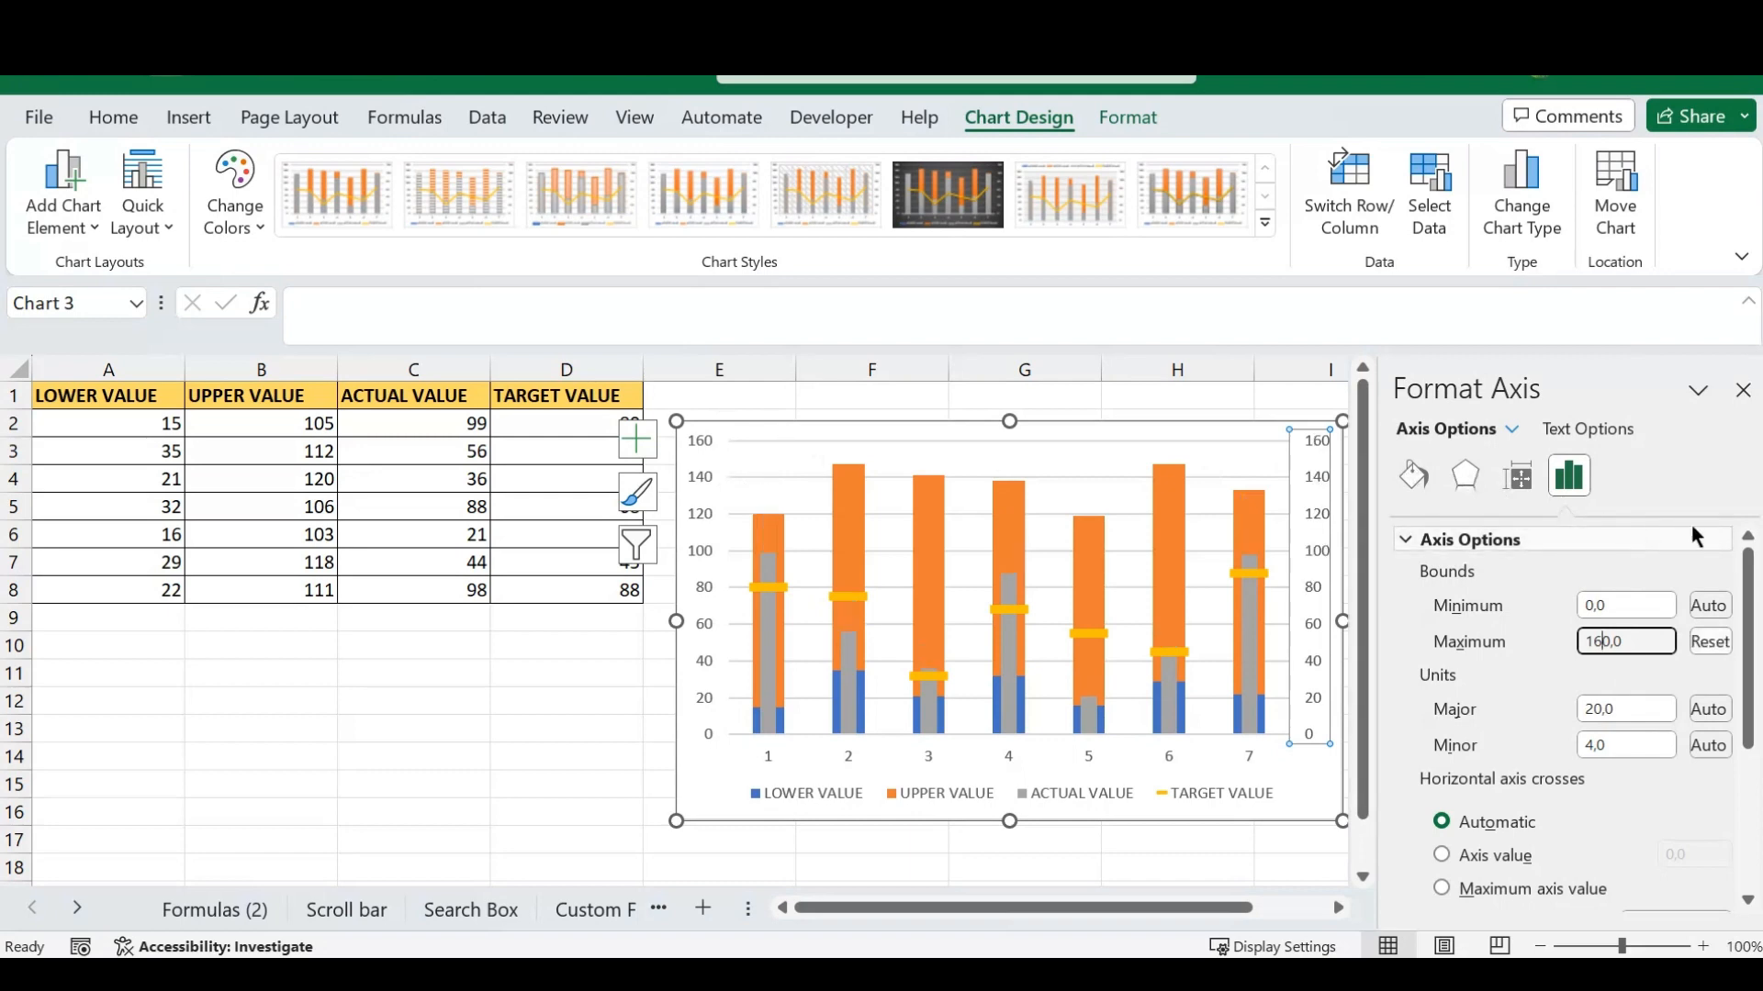
pyautogui.click(1743, 390)
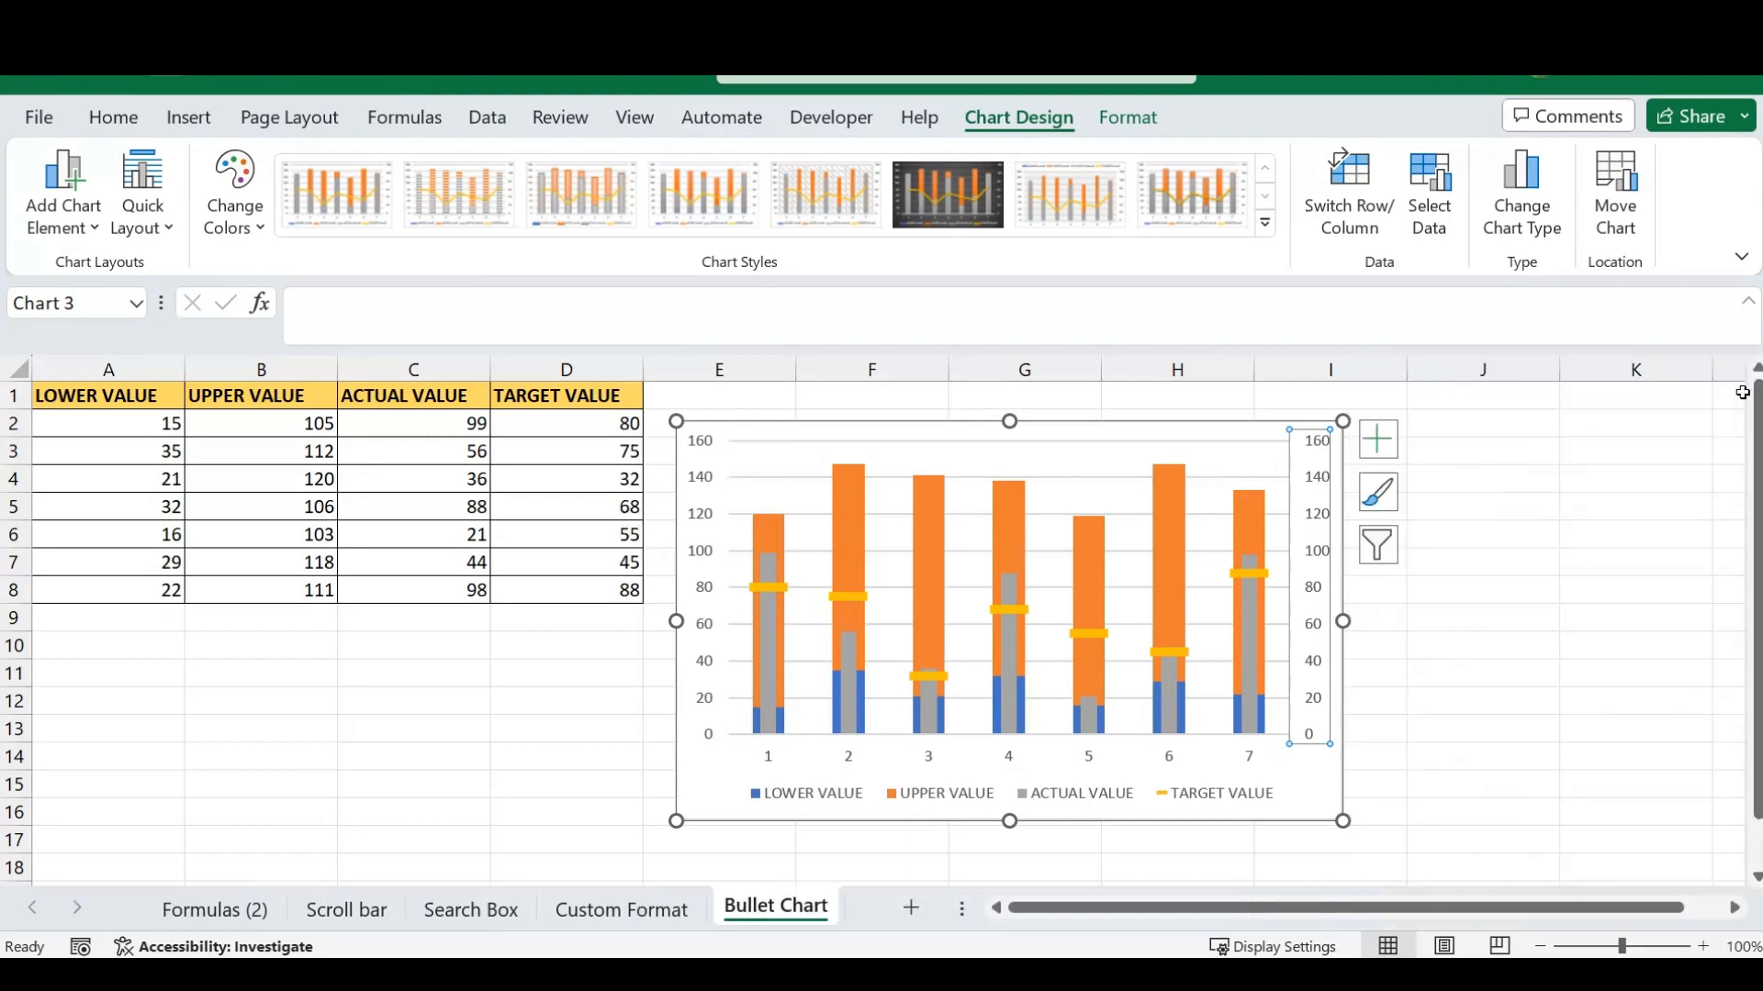
pyautogui.click(1437, 671)
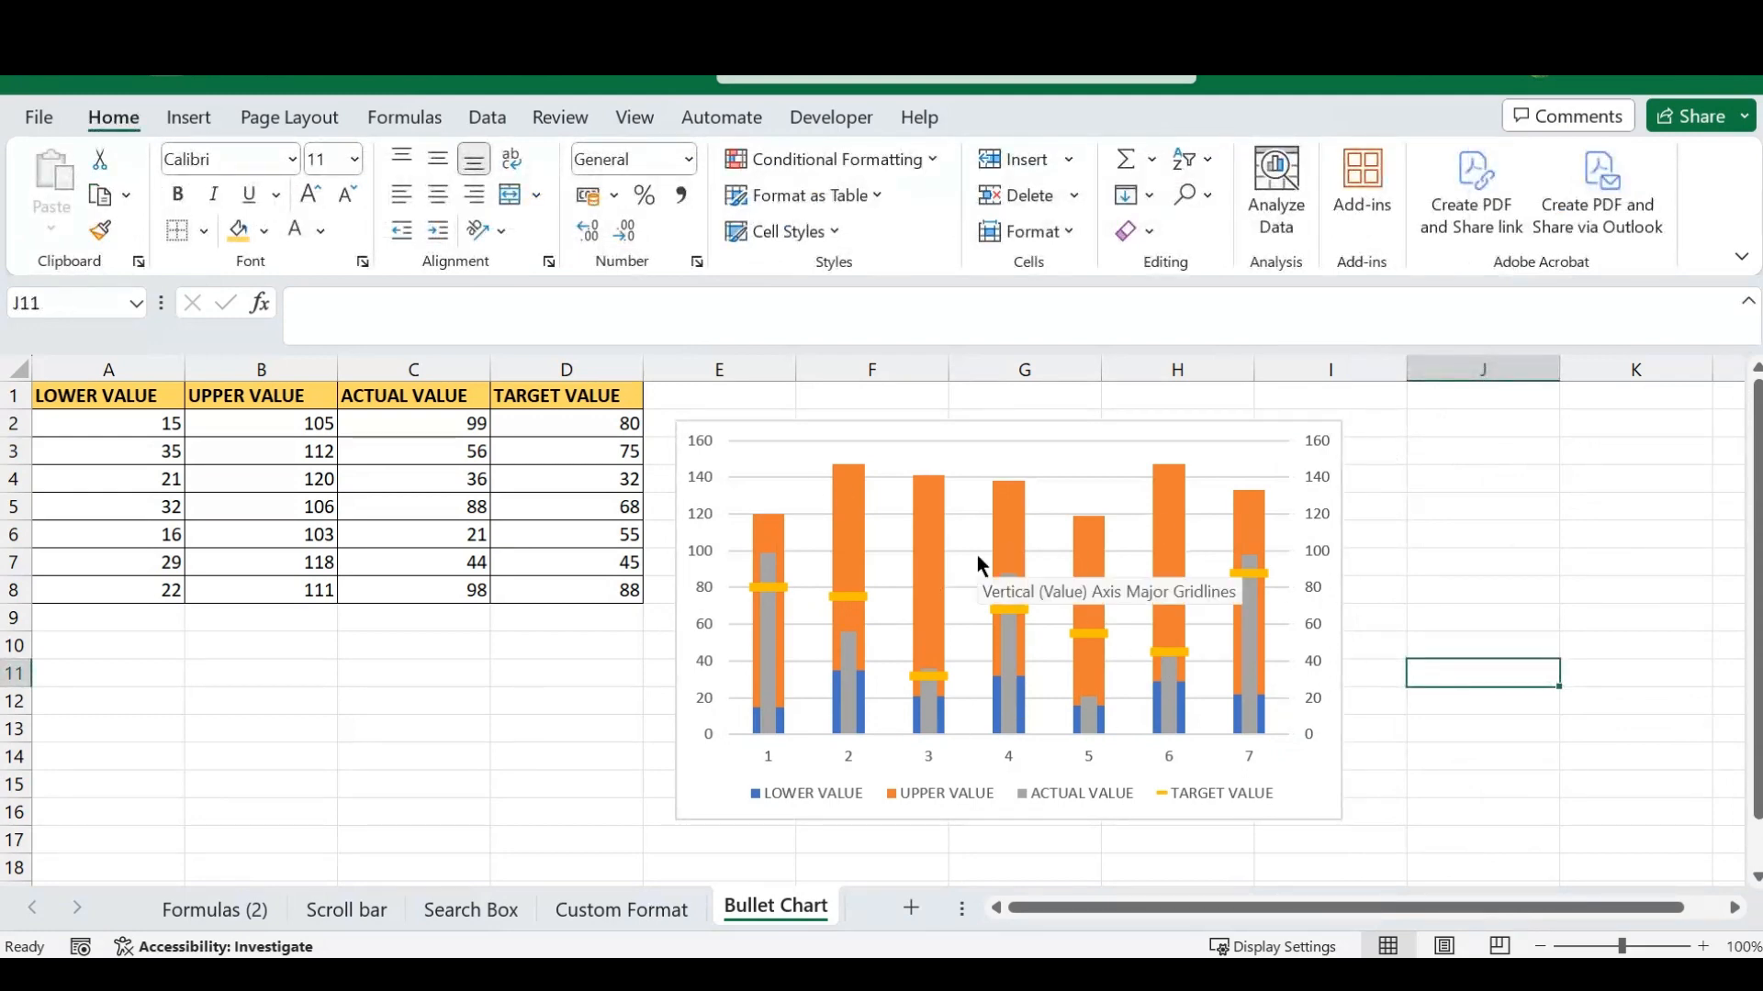
# - Test the chart with new first-row data: set the ACTUAL VALUE in C2 to 110 and the TARGET VALUE in D2 to 50
pyautogui.moveTo(1001, 580)
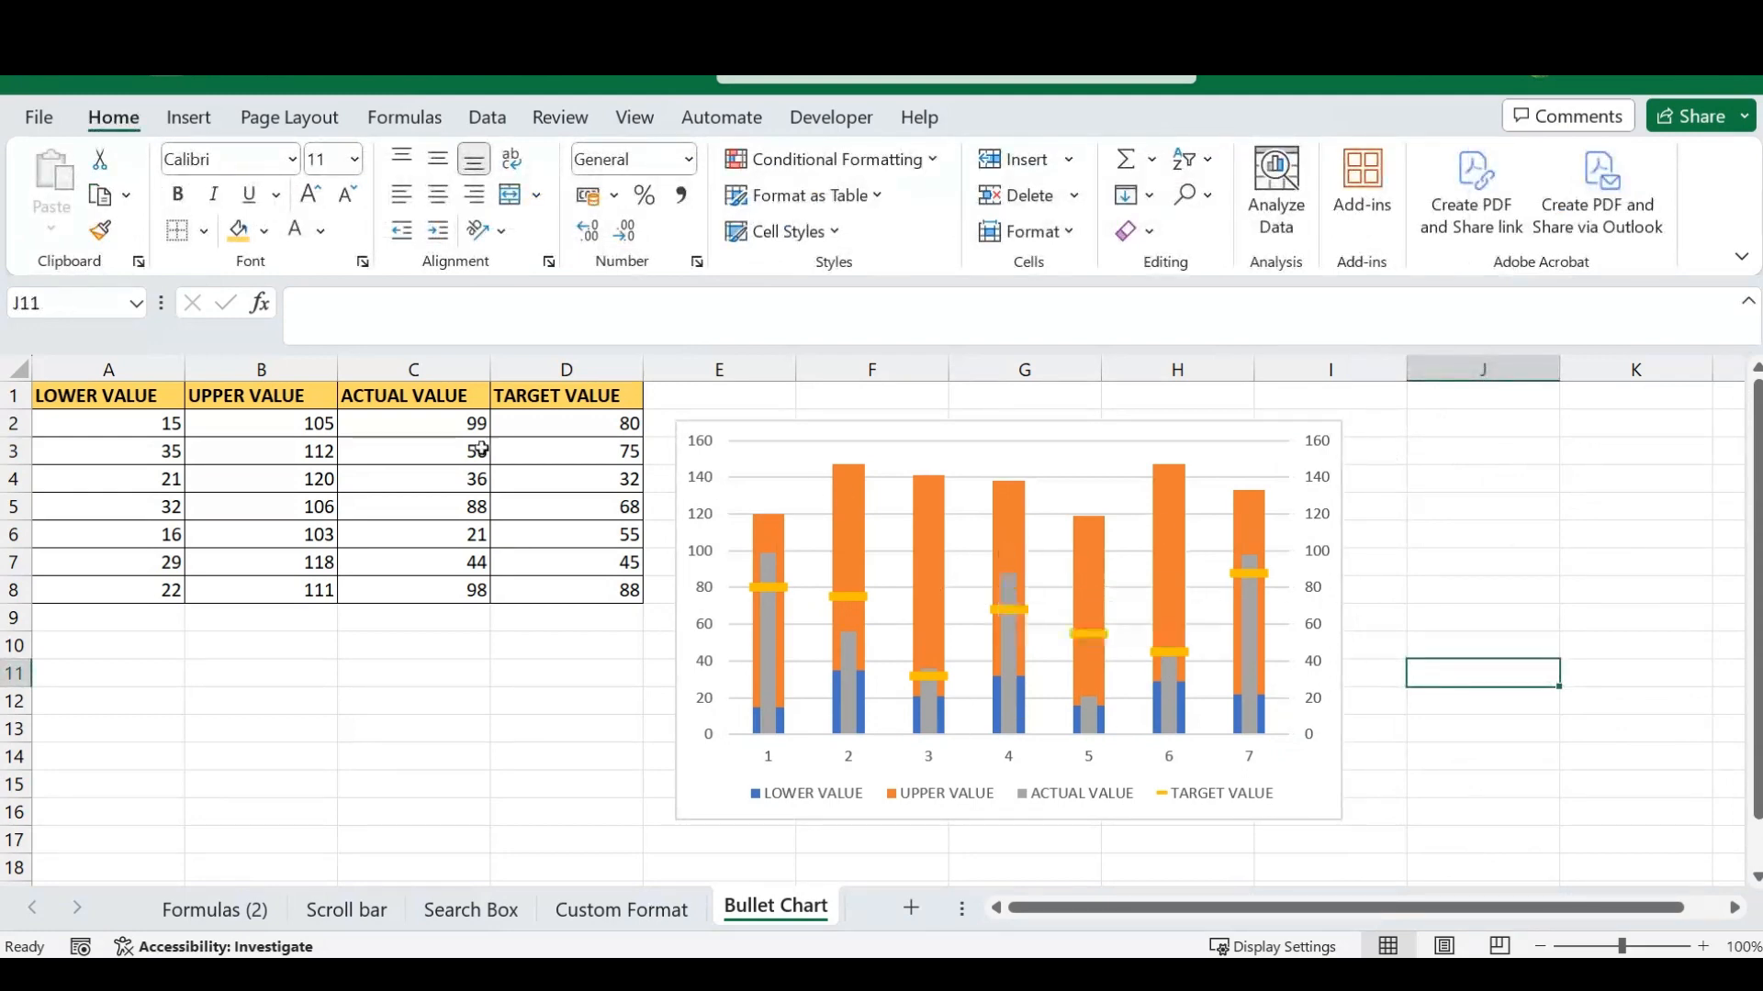
pyautogui.click(442, 429)
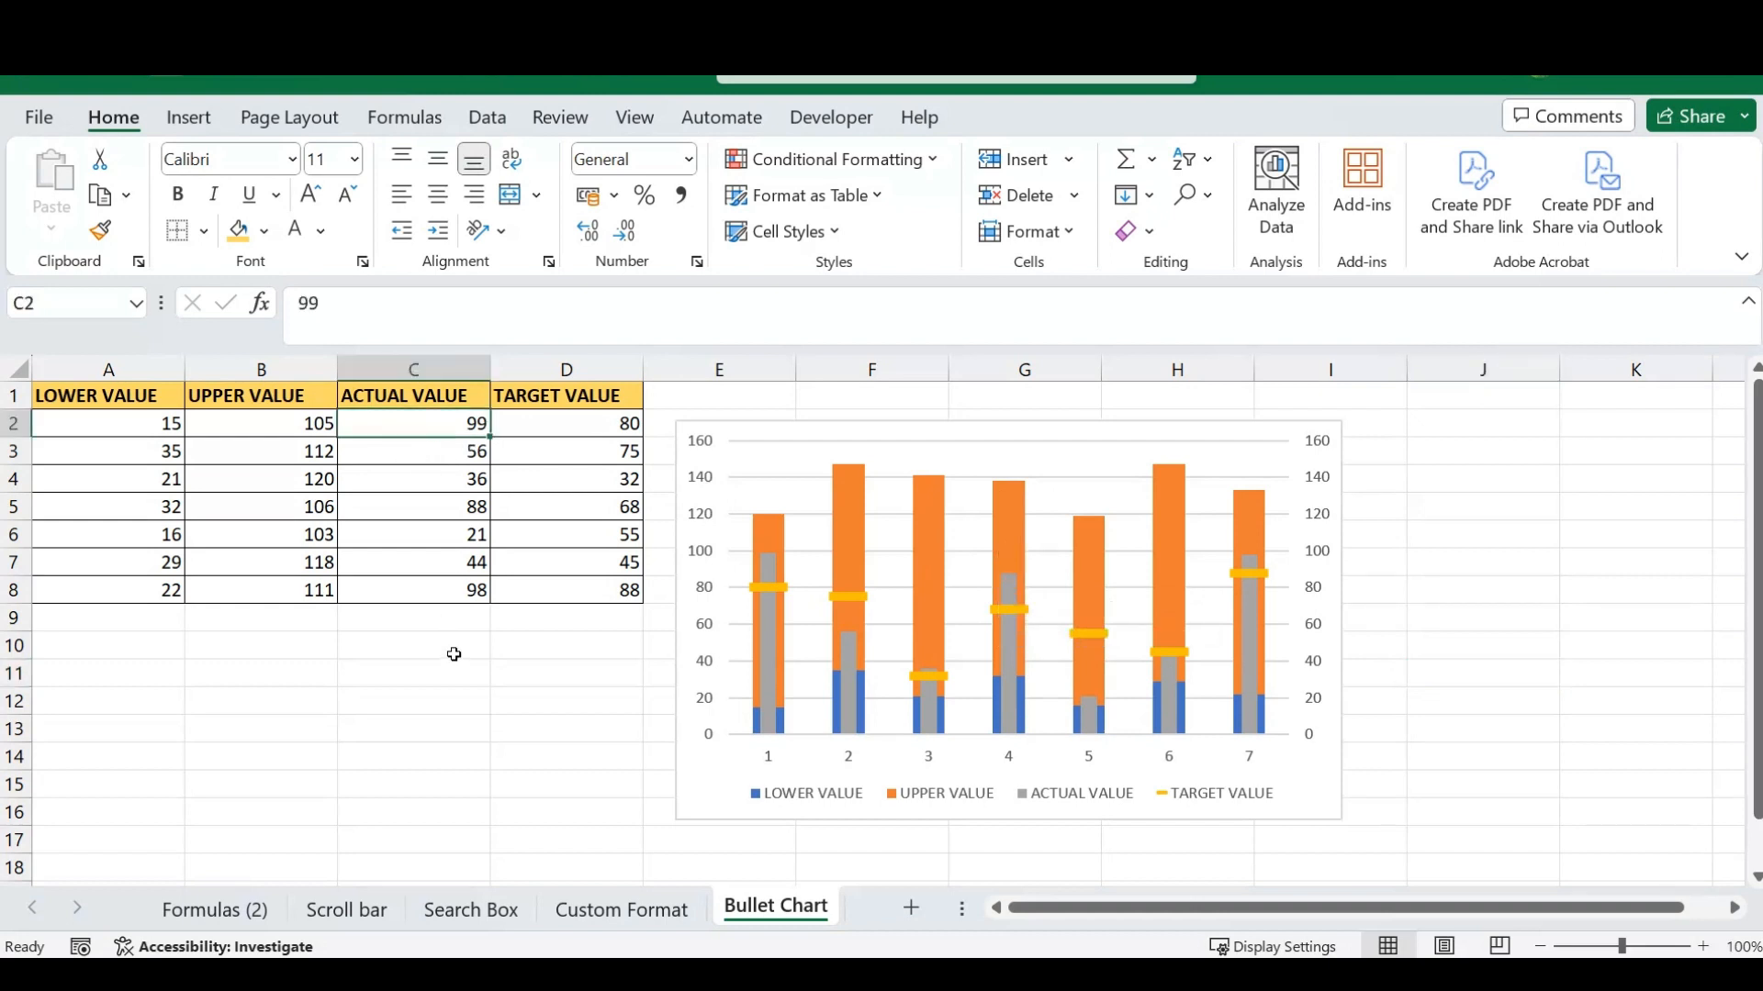
pyautogui.write('110')
pyautogui.press('Return')
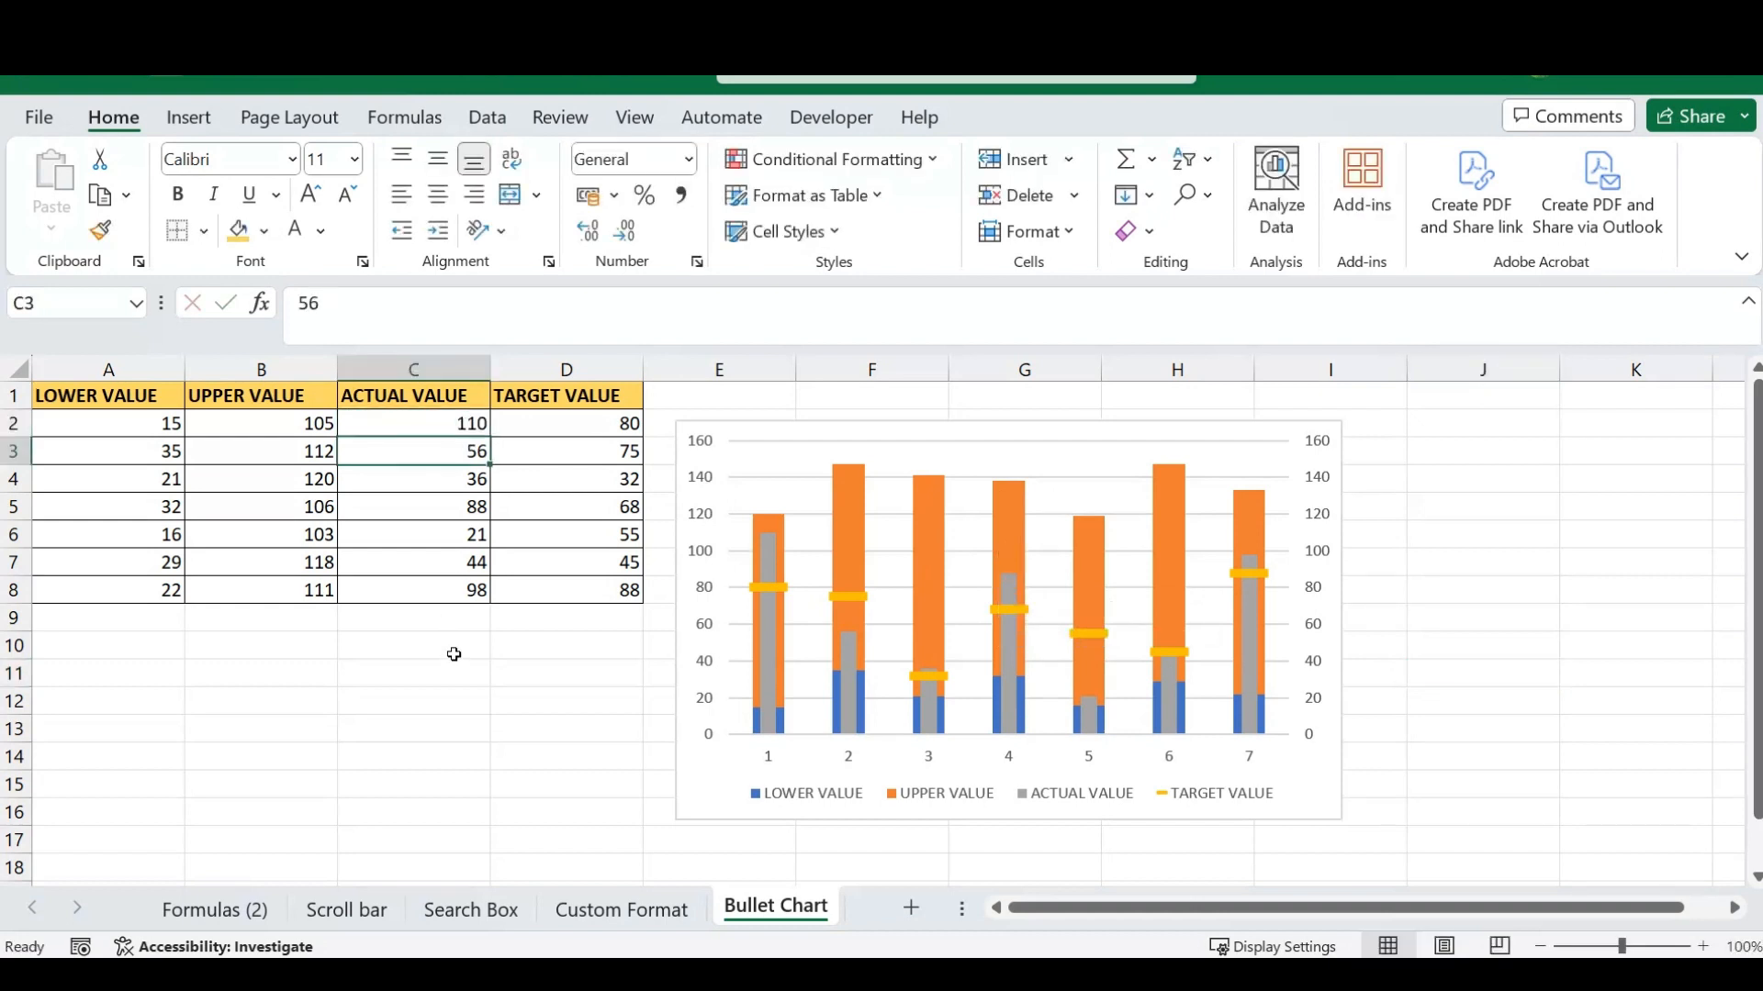
pyautogui.click(578, 430)
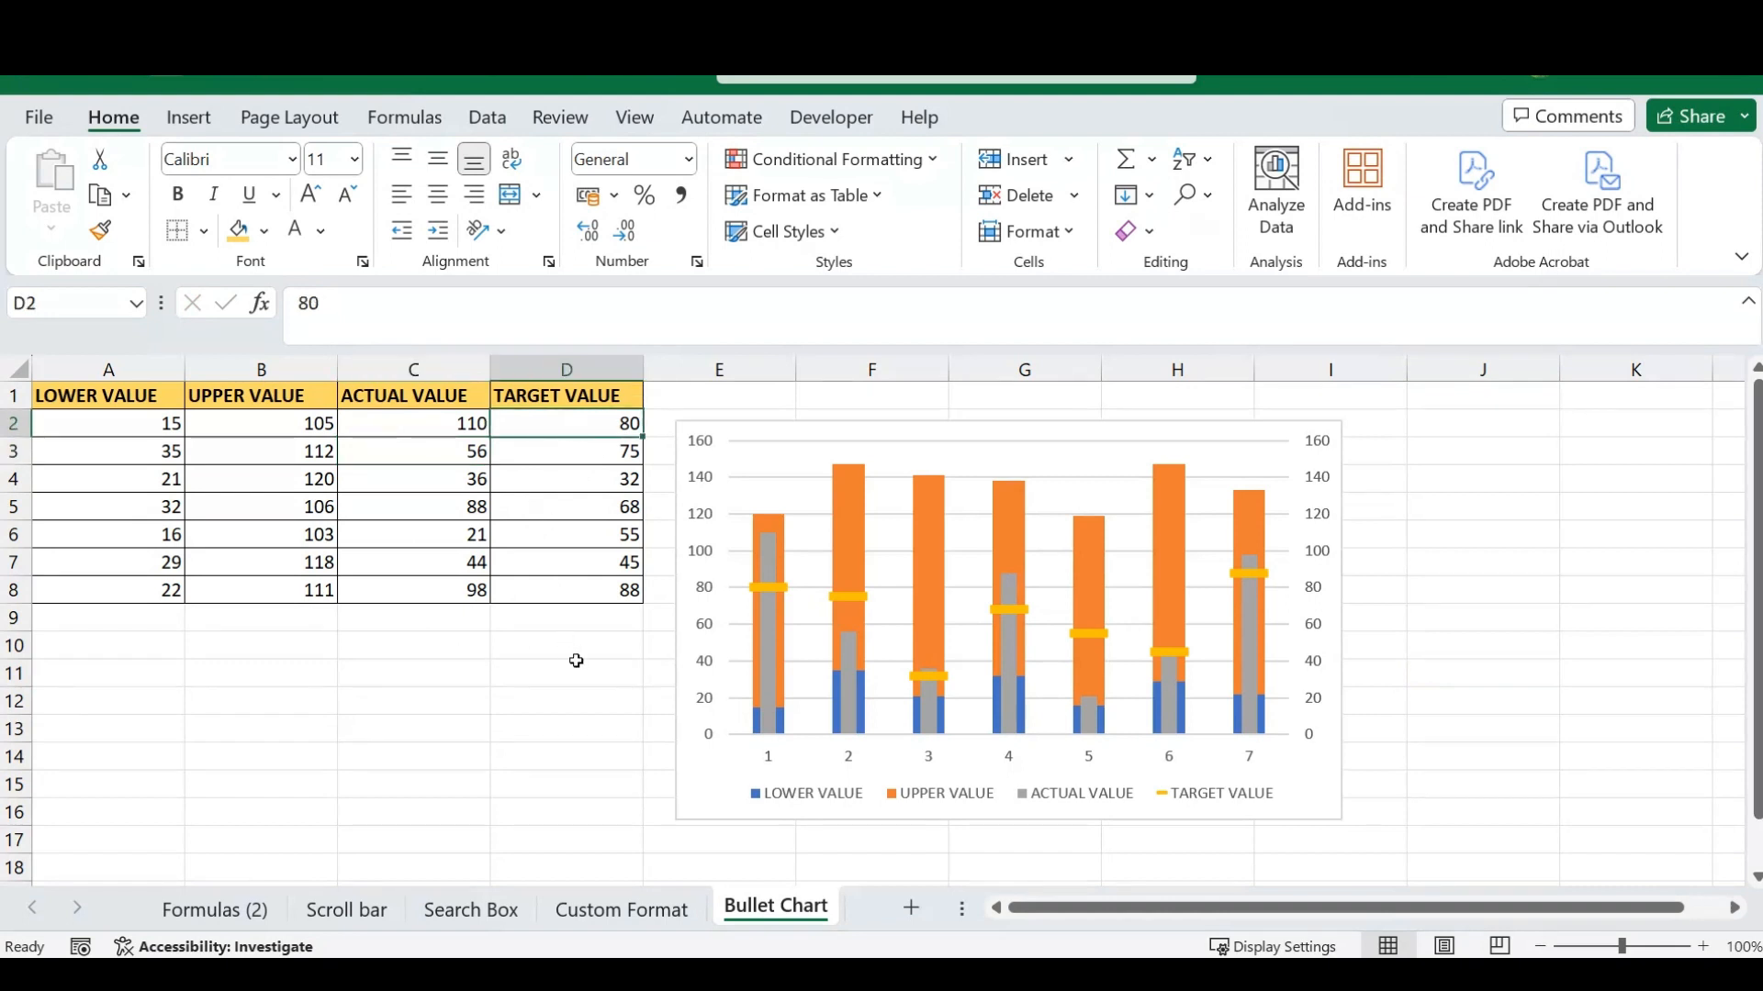
pyautogui.write('50')
pyautogui.press('Return')
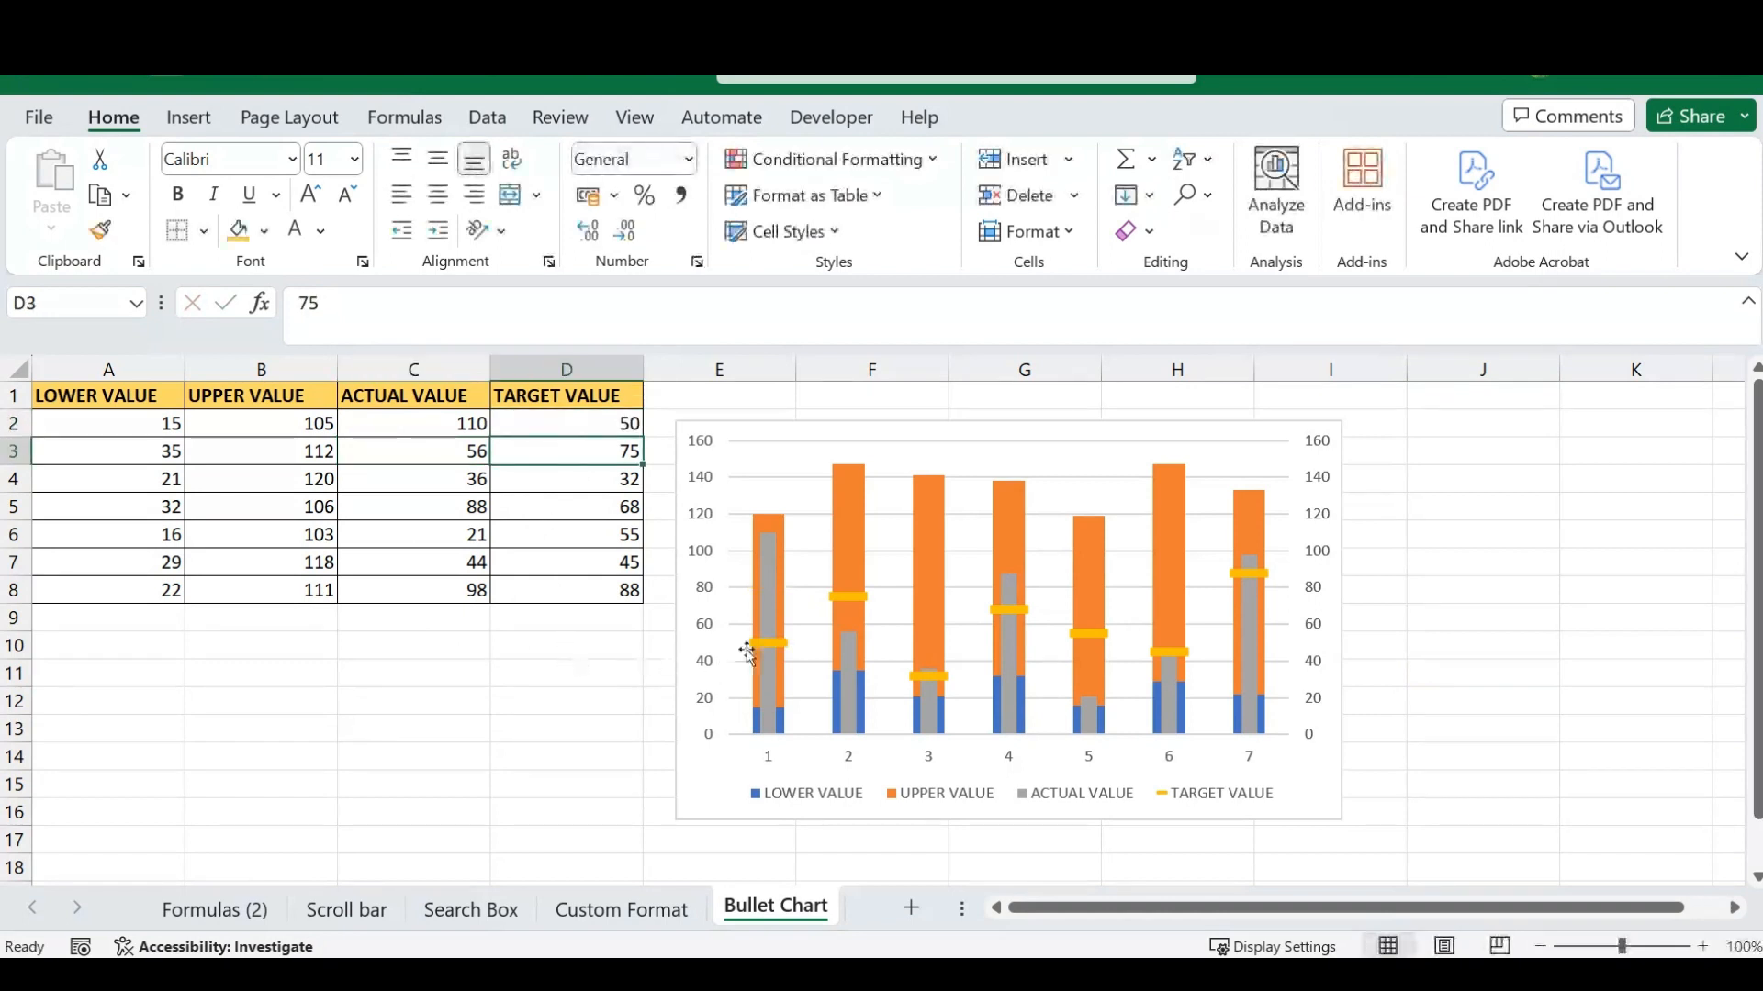